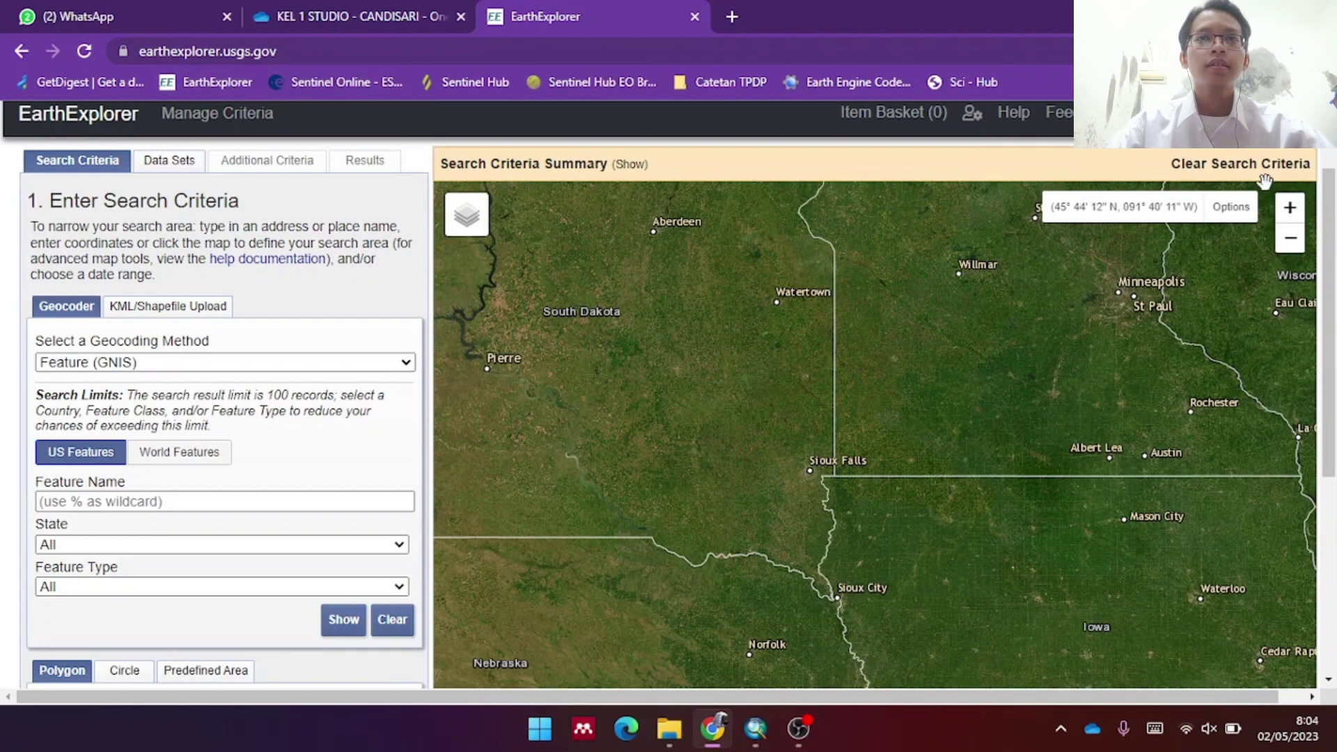
scroll(1293, 362, up, 2)
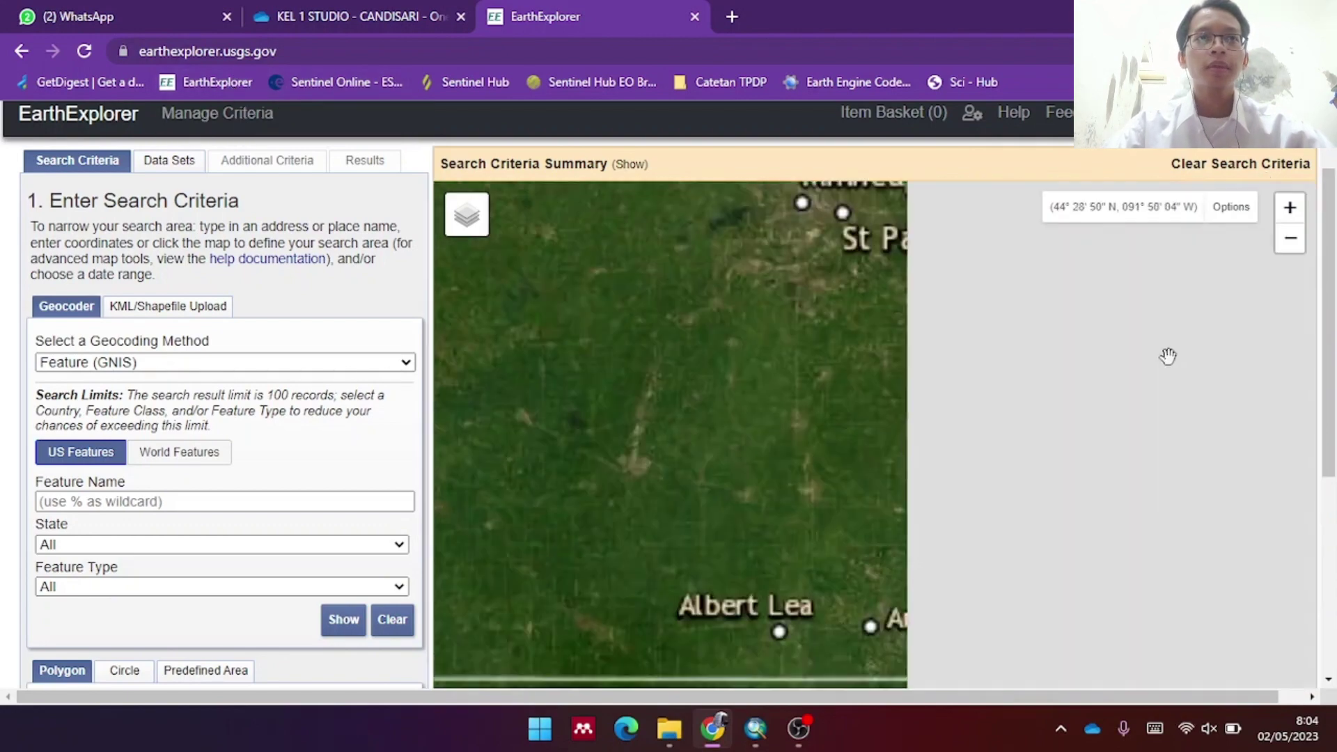
scroll(1173, 355, down, 3)
scroll(1334, 239, up, 2)
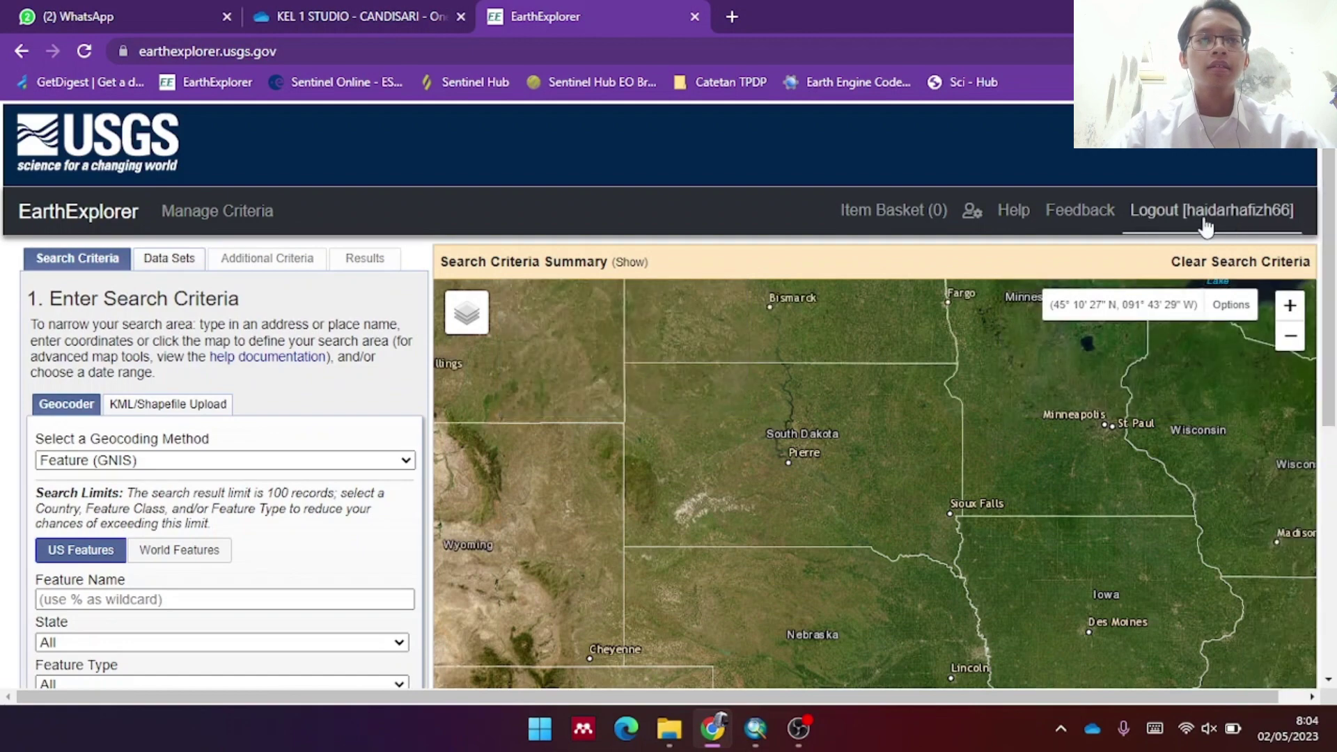
Outline the search area on the map with a four-corner polygon around Semarang, on the north coast of Central Java, Indonesia
scroll(1184, 293, down, 3)
scroll(1114, 403, down, 4)
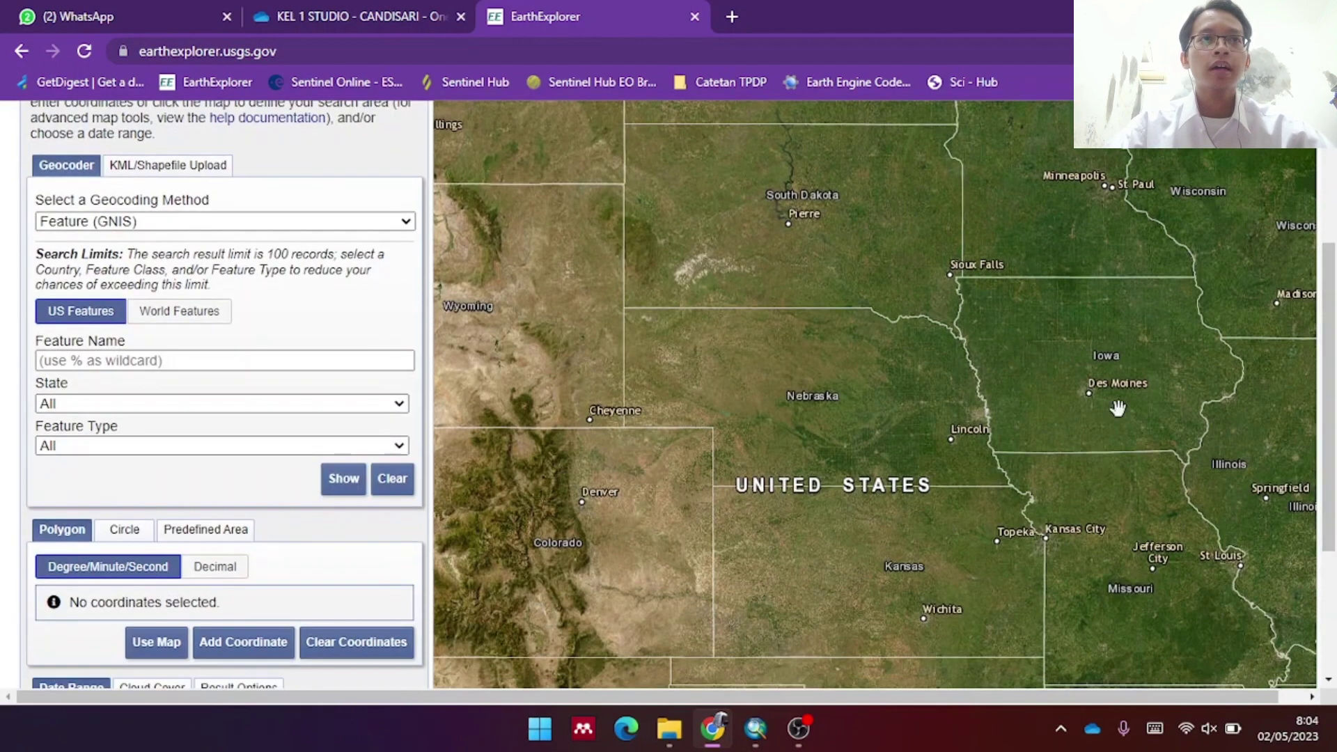
drag(957, 474, 767, 390)
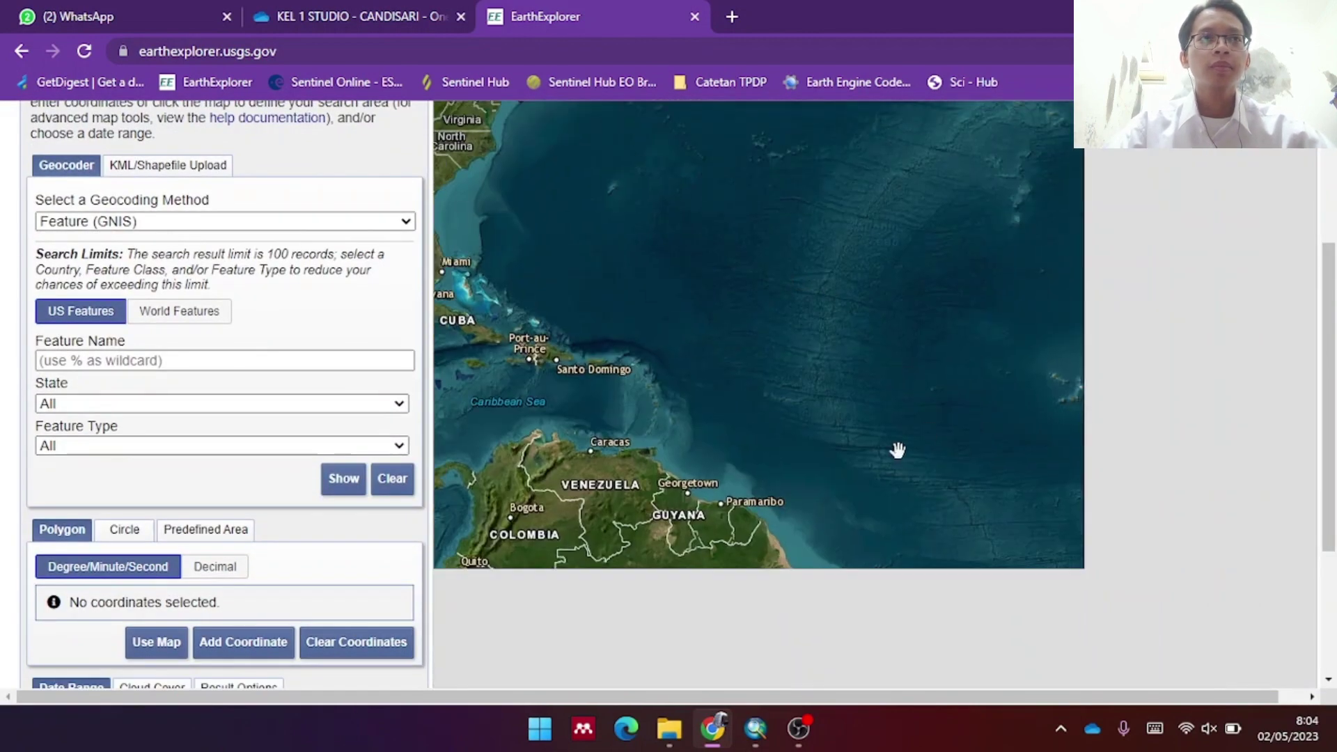
drag(896, 450, 734, 370)
scroll(944, 410, down, 1)
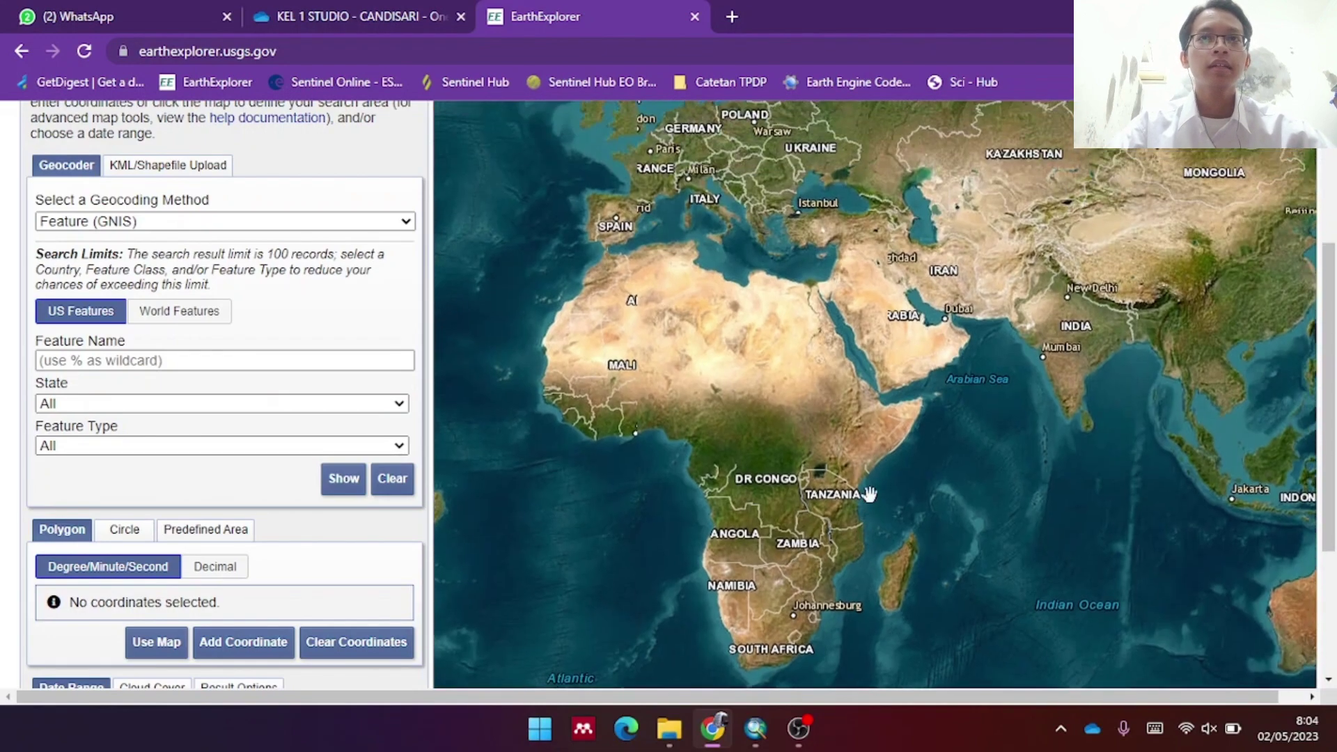
drag(869, 494, 734, 362)
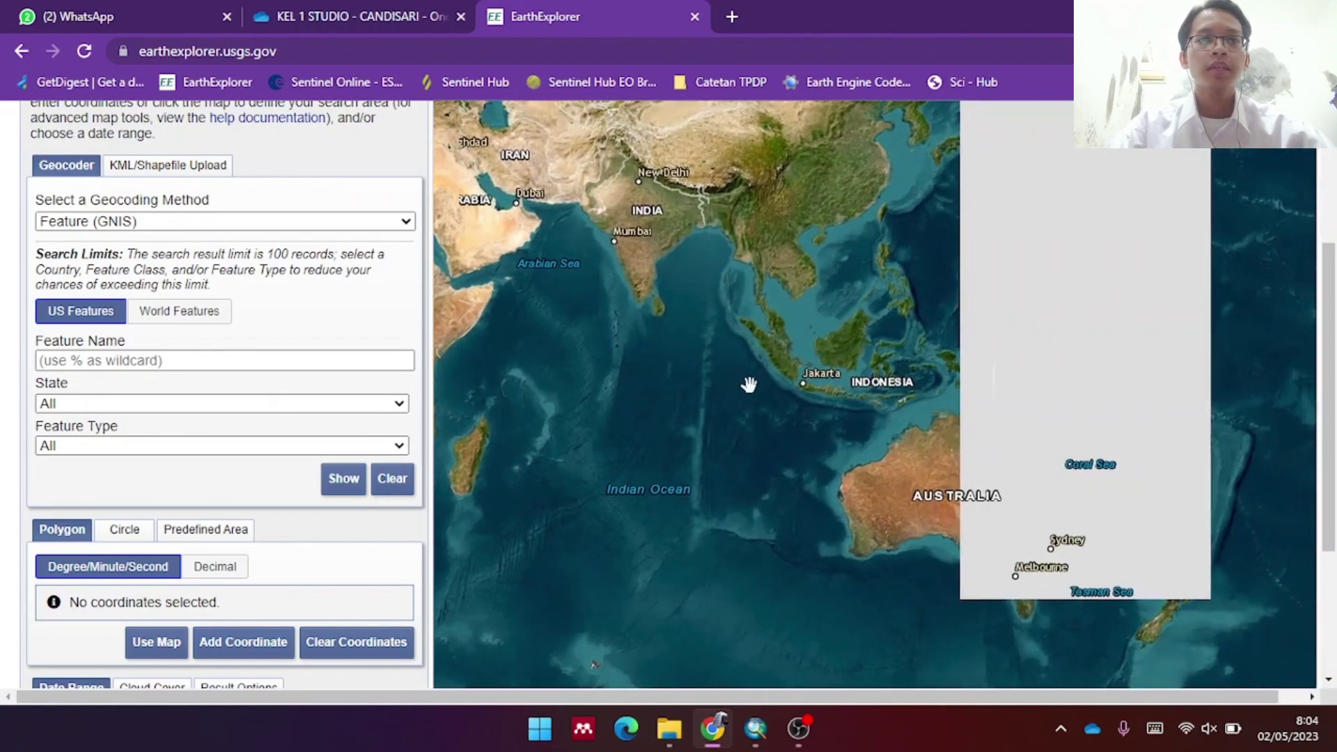
scroll(937, 392, up, 3)
scroll(895, 397, up, 4)
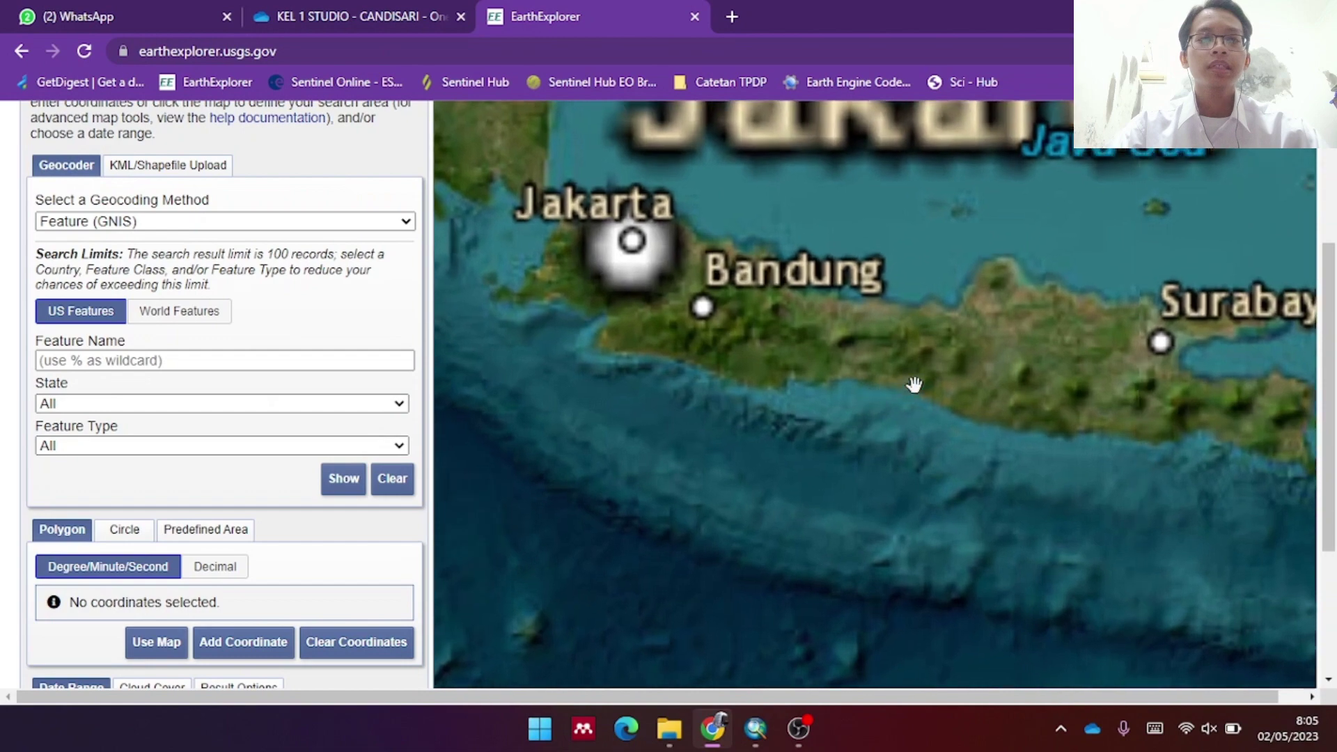
scroll(808, 397, up, 4)
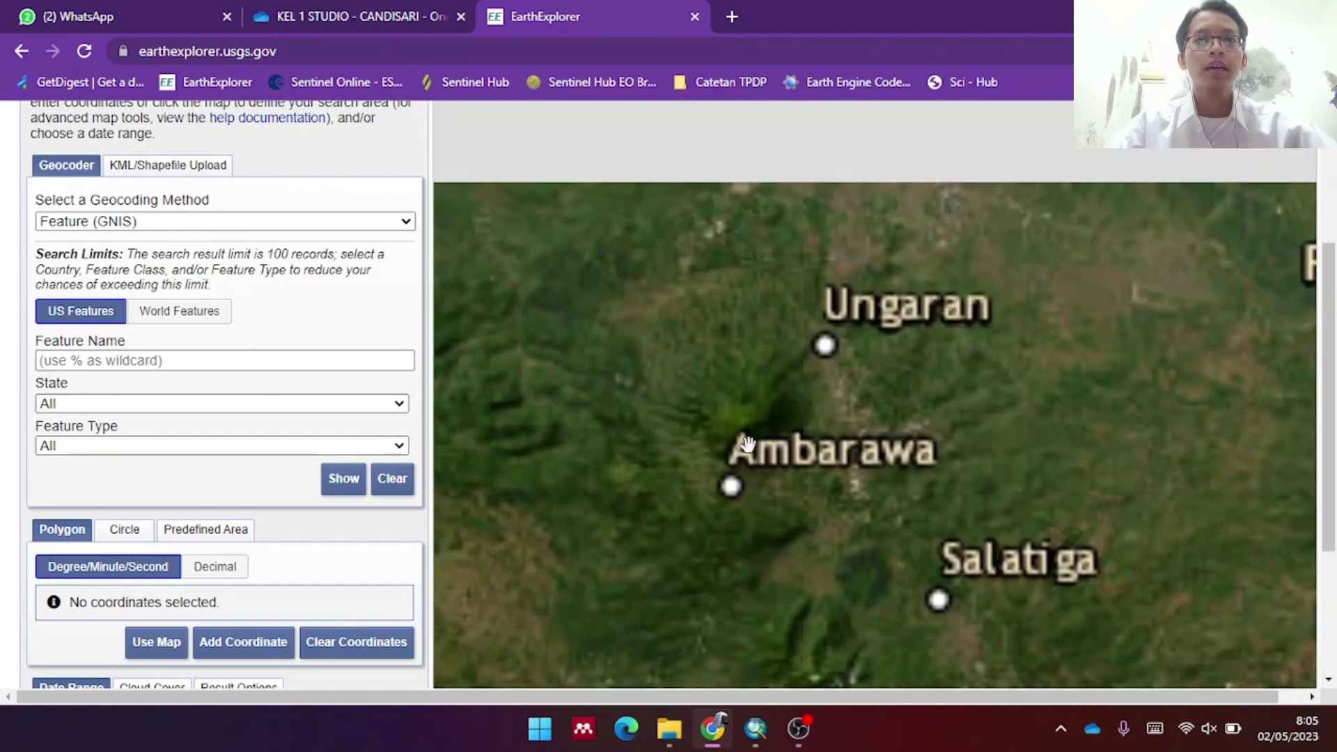
drag(805, 315, 792, 382)
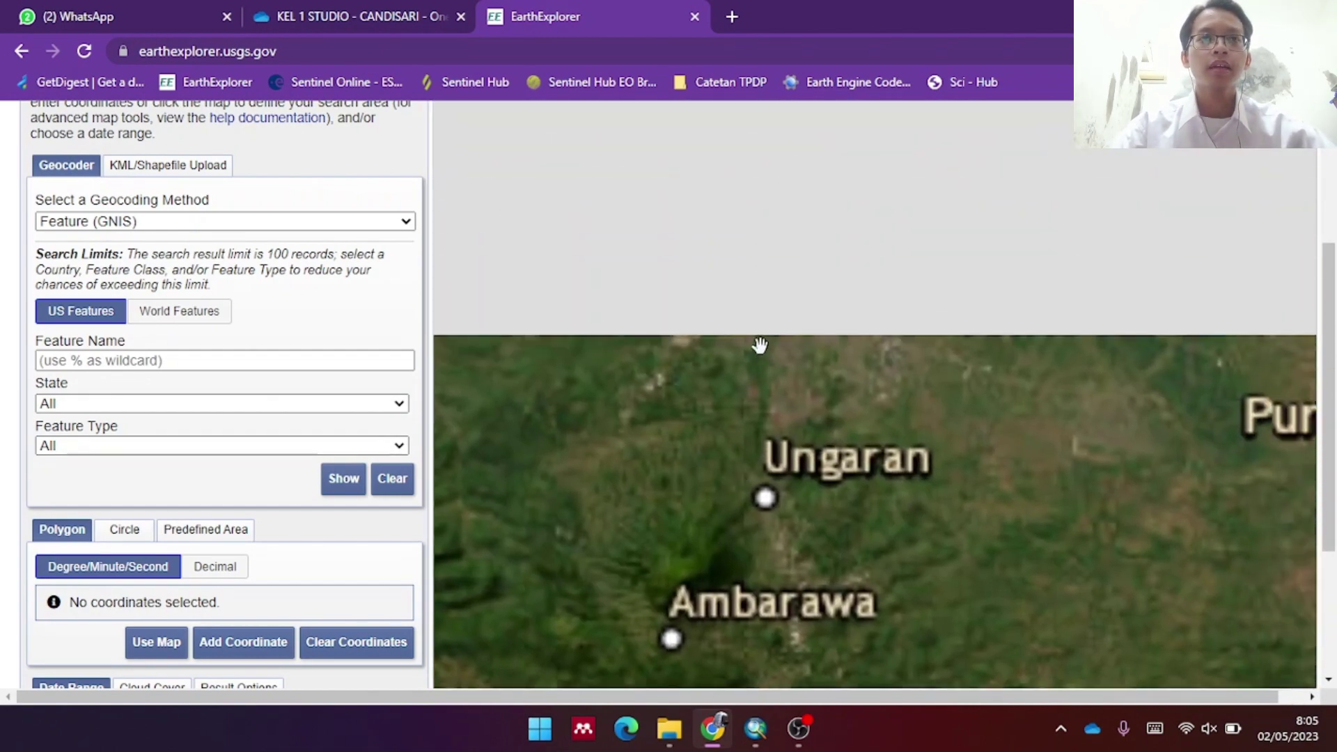
scroll(784, 357, down, 3)
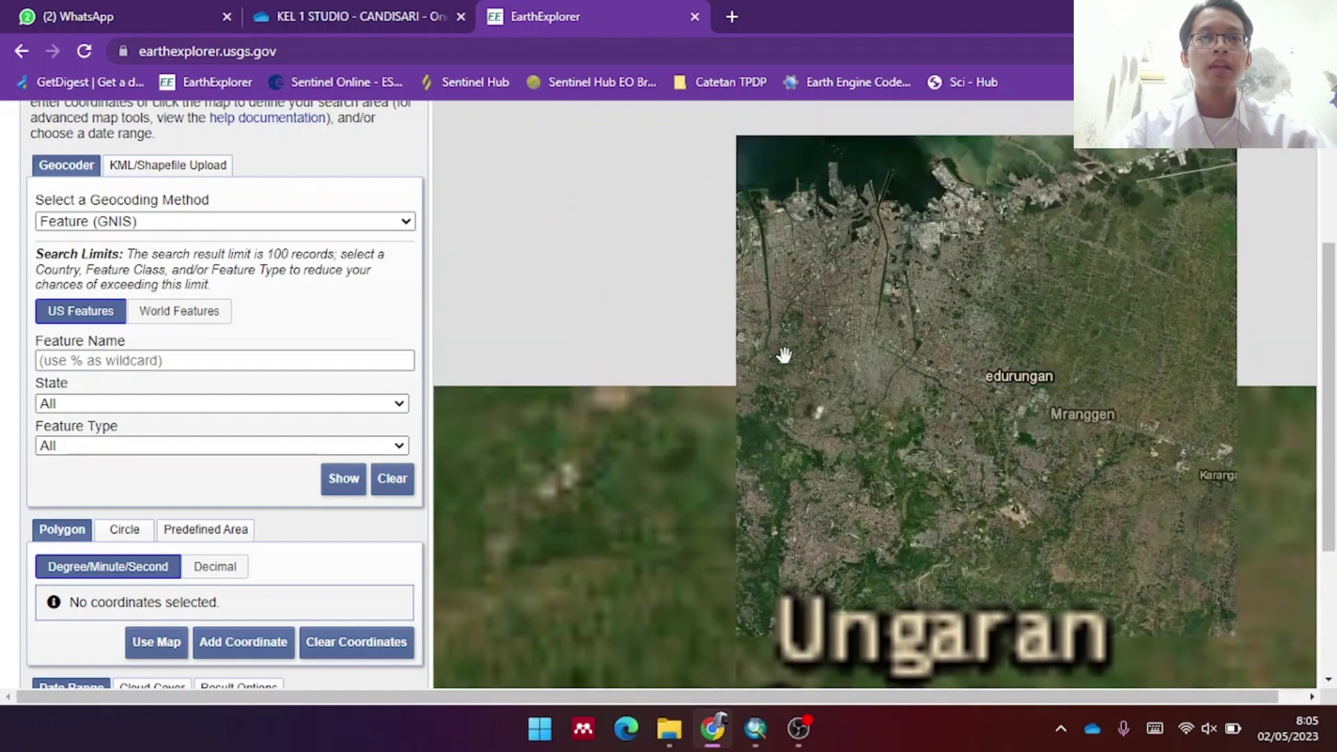
scroll(749, 376, down, 2)
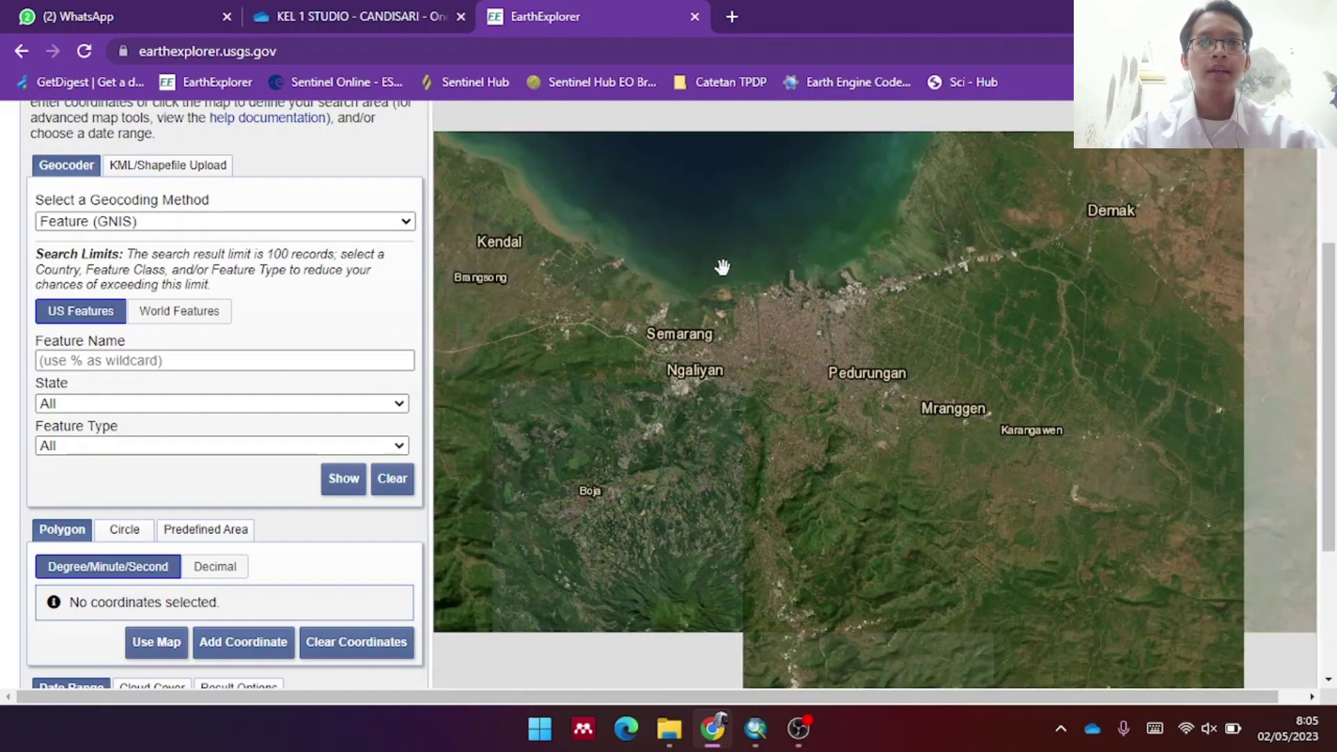
click(728, 256)
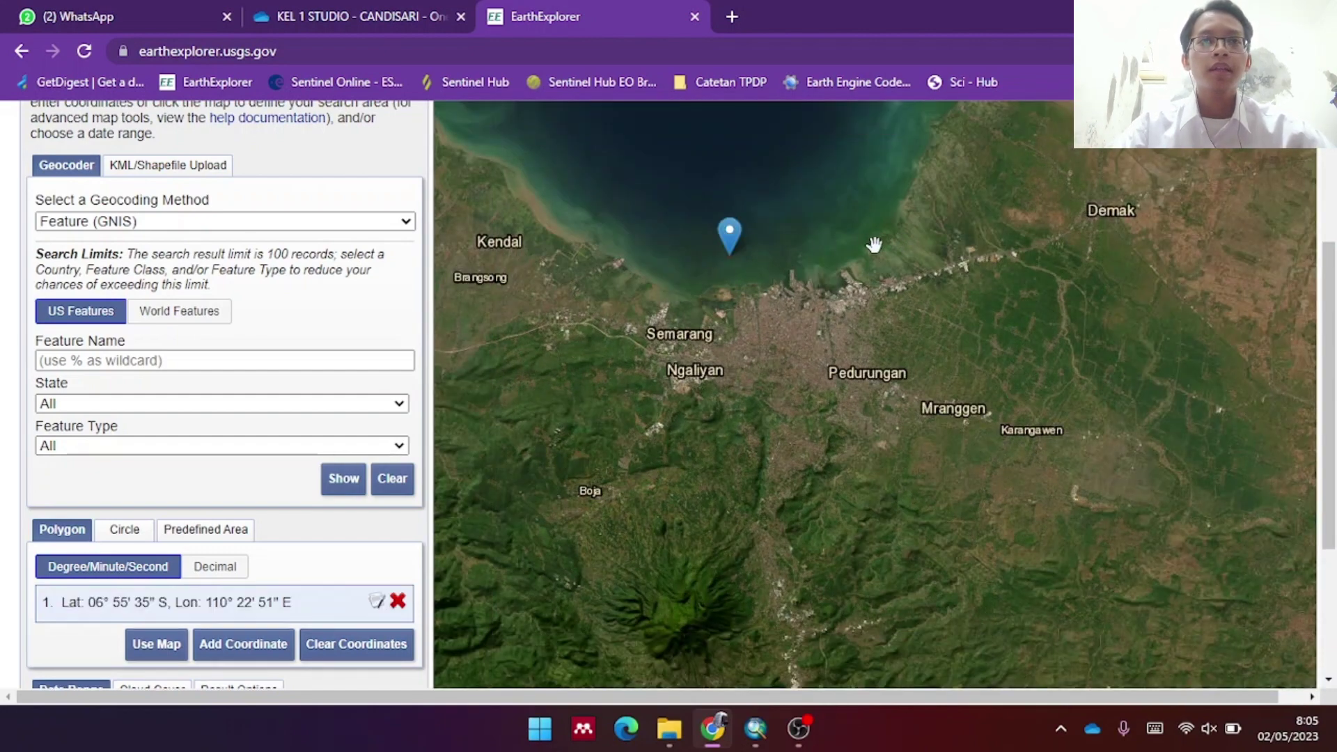
click(874, 245)
click(905, 426)
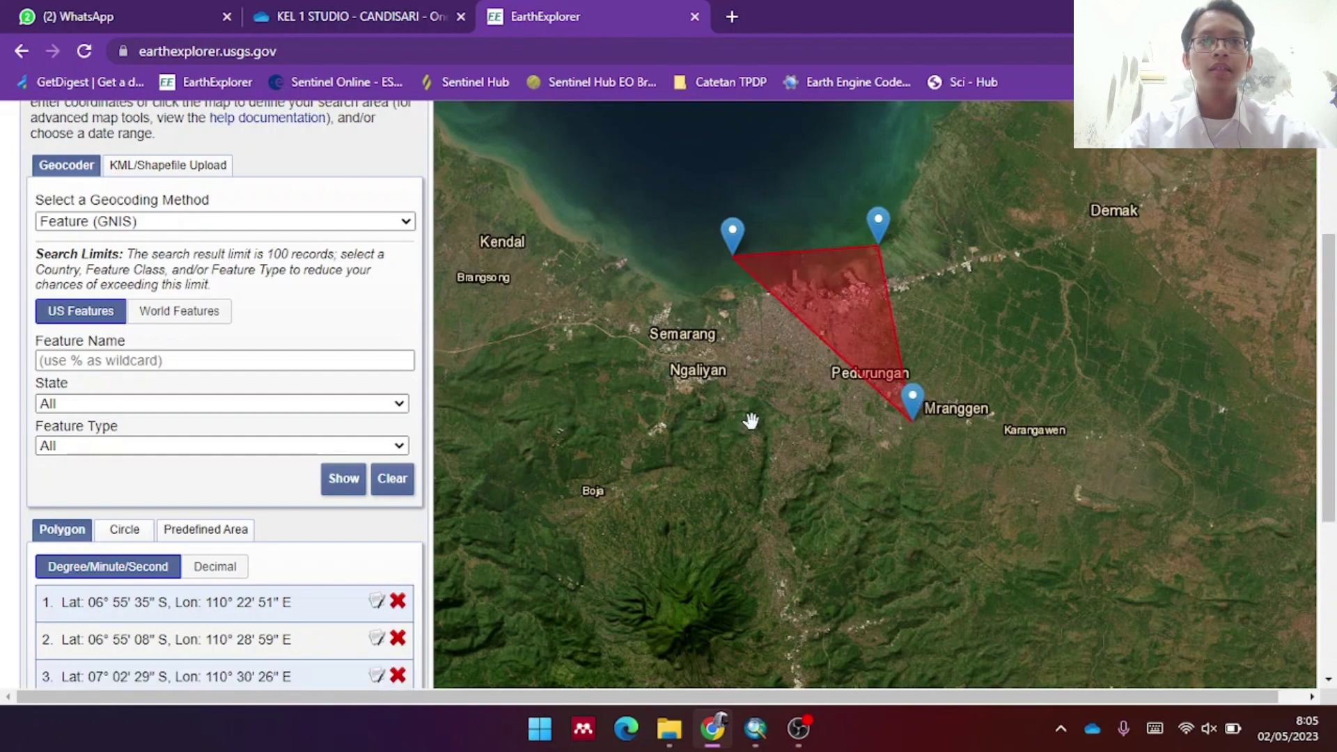
click(743, 423)
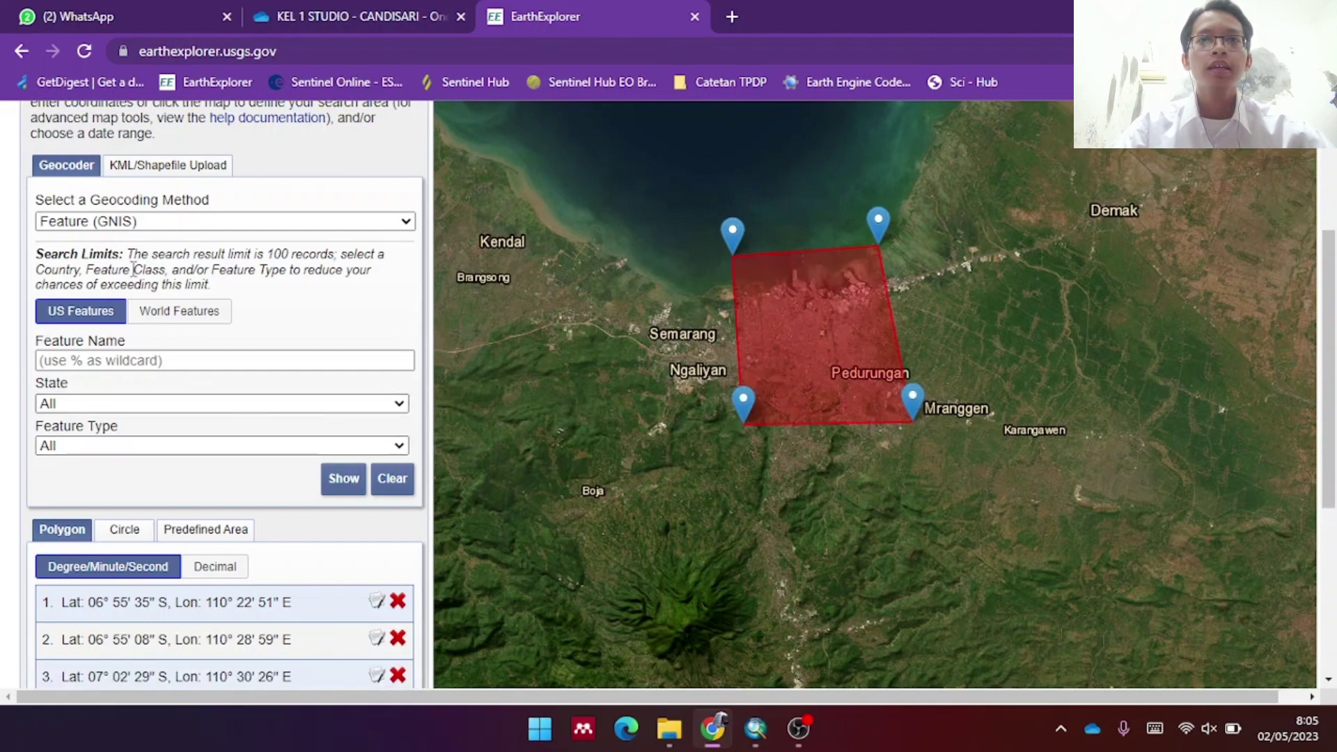
Set the start of the search date range to 01/01/2020
scroll(139, 264, down, 5)
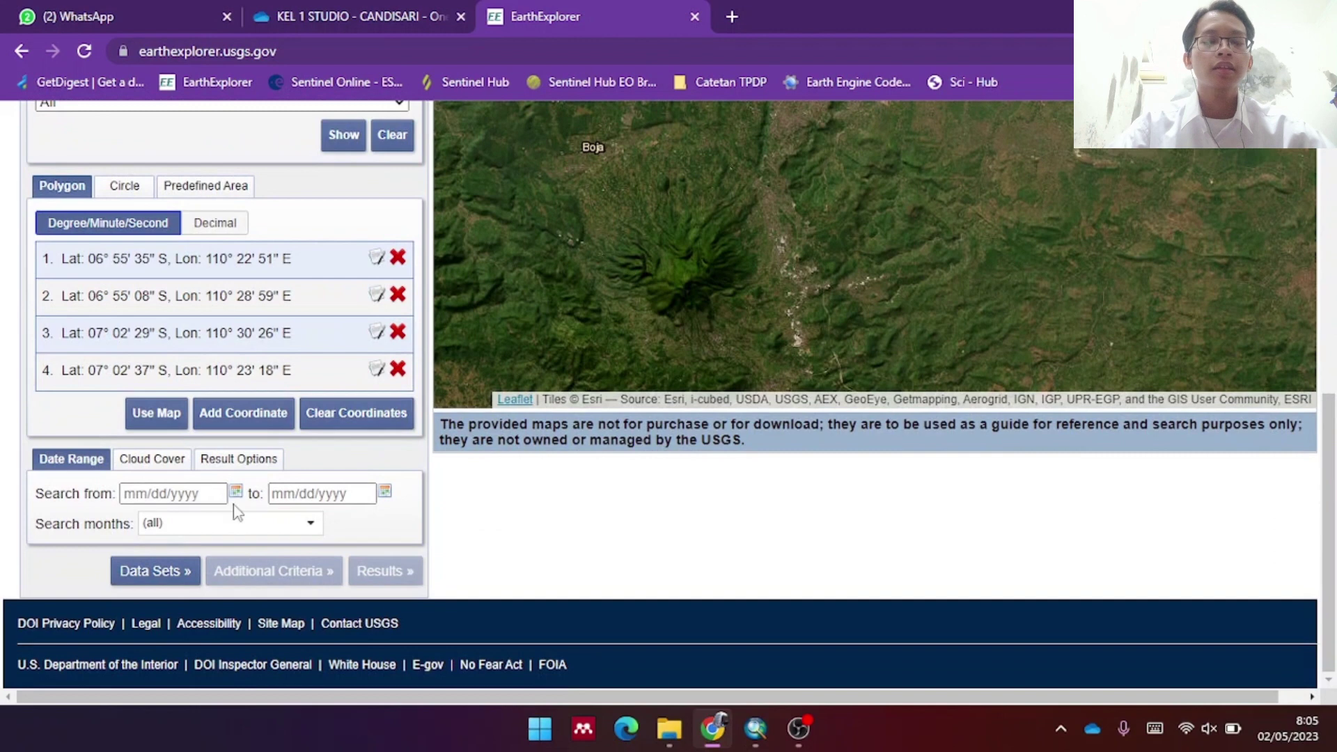
click(236, 494)
click(256, 273)
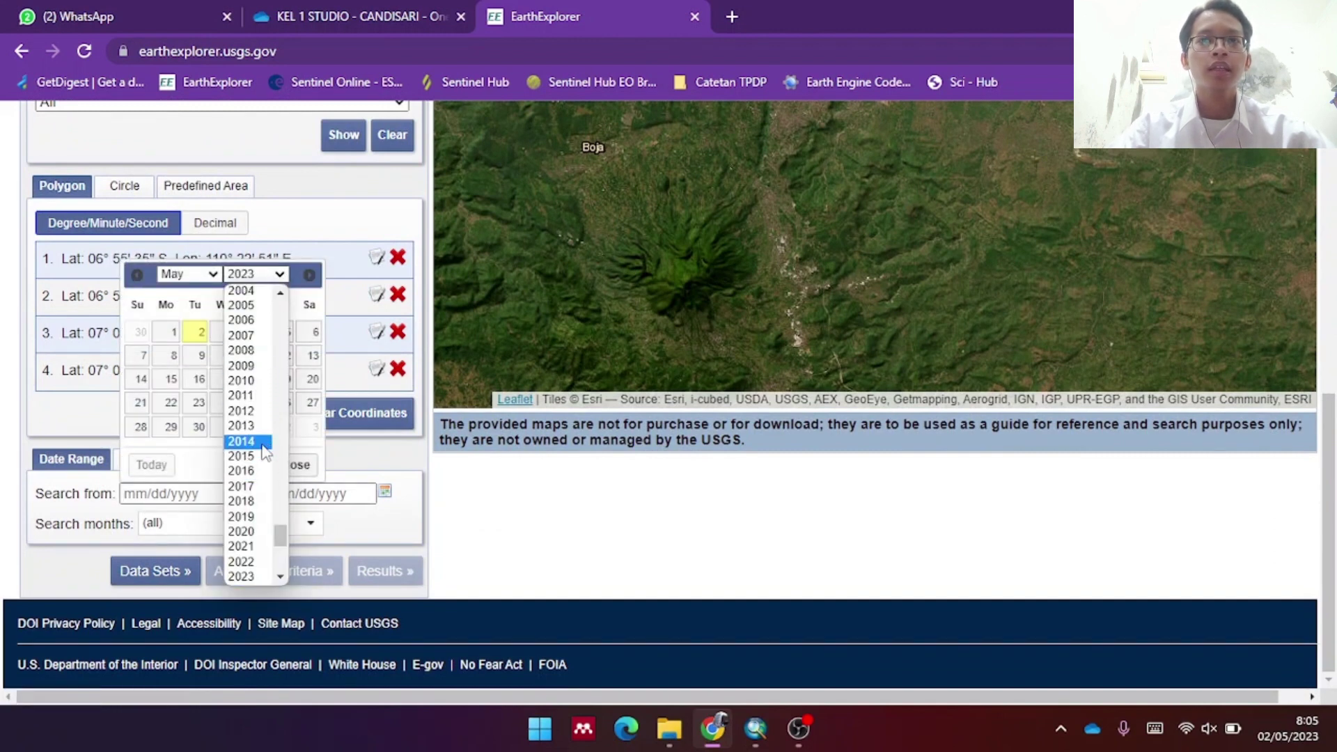
click(254, 531)
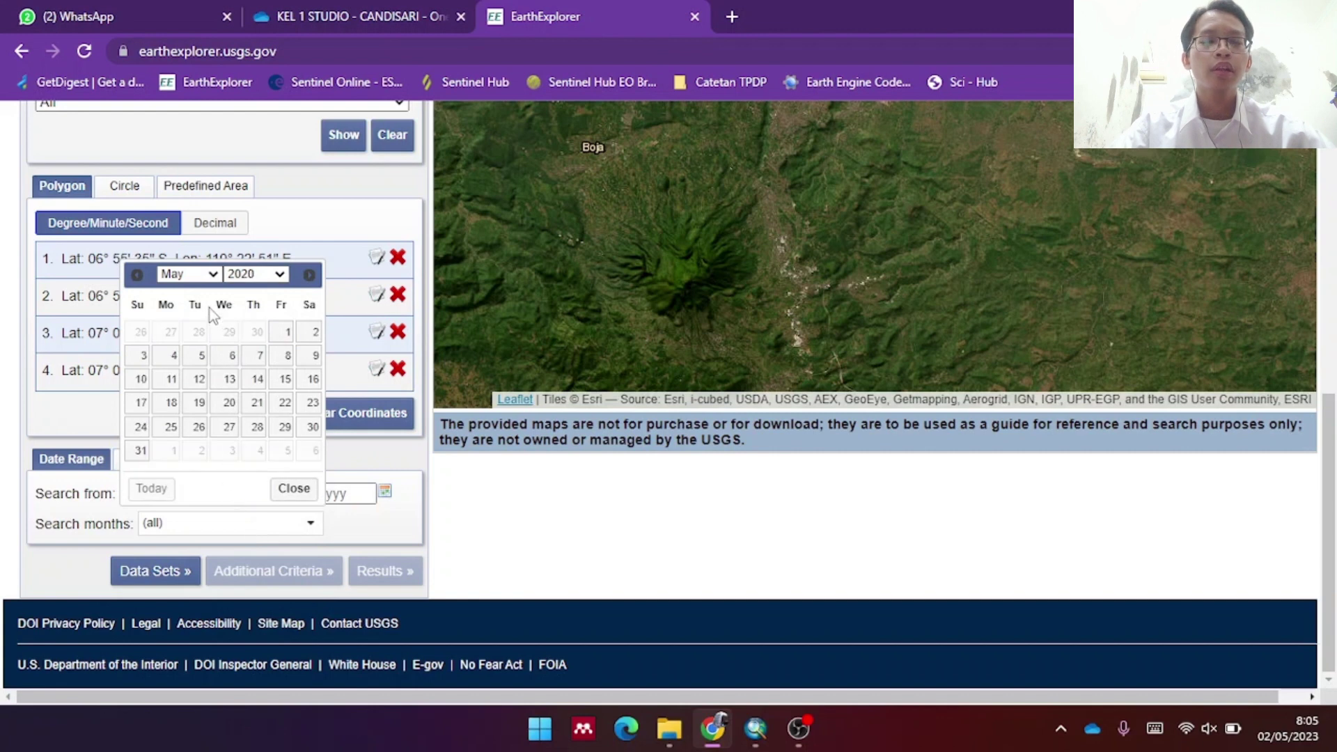
click(209, 274)
key(Escape)
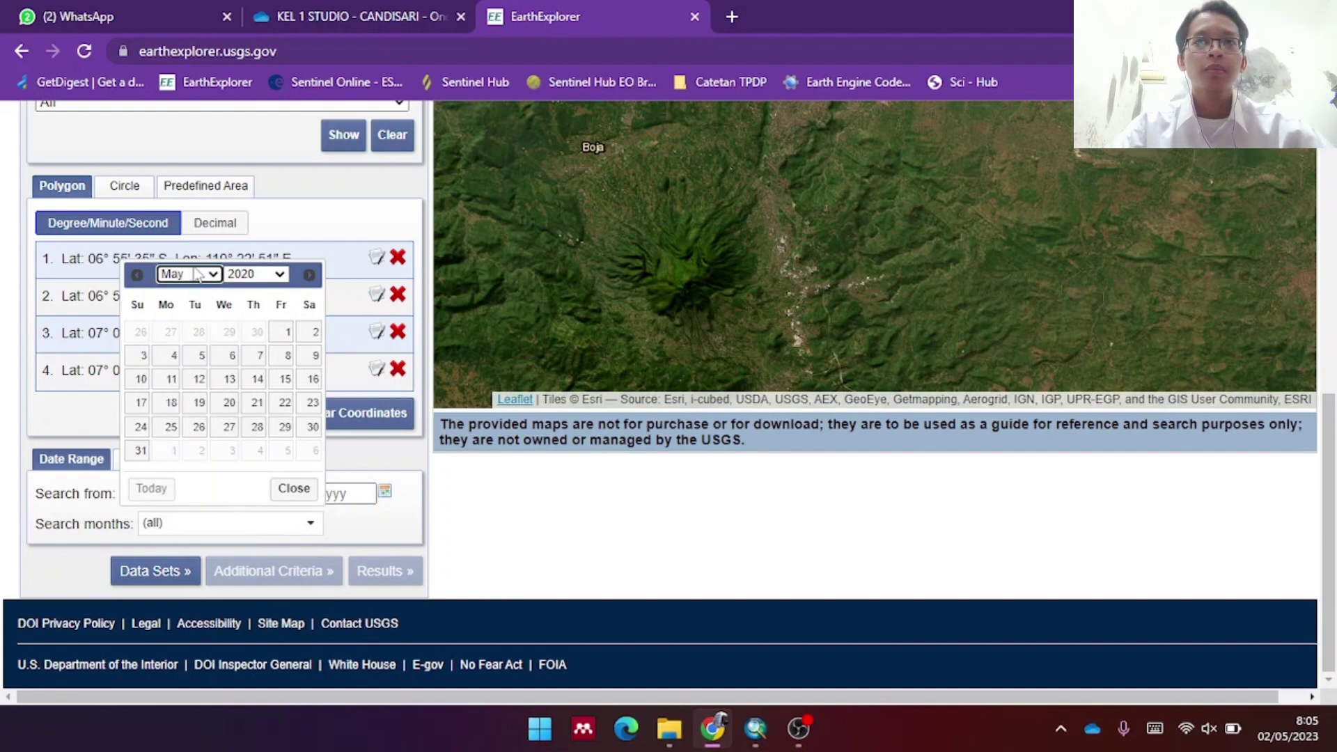
click(198, 274)
click(174, 298)
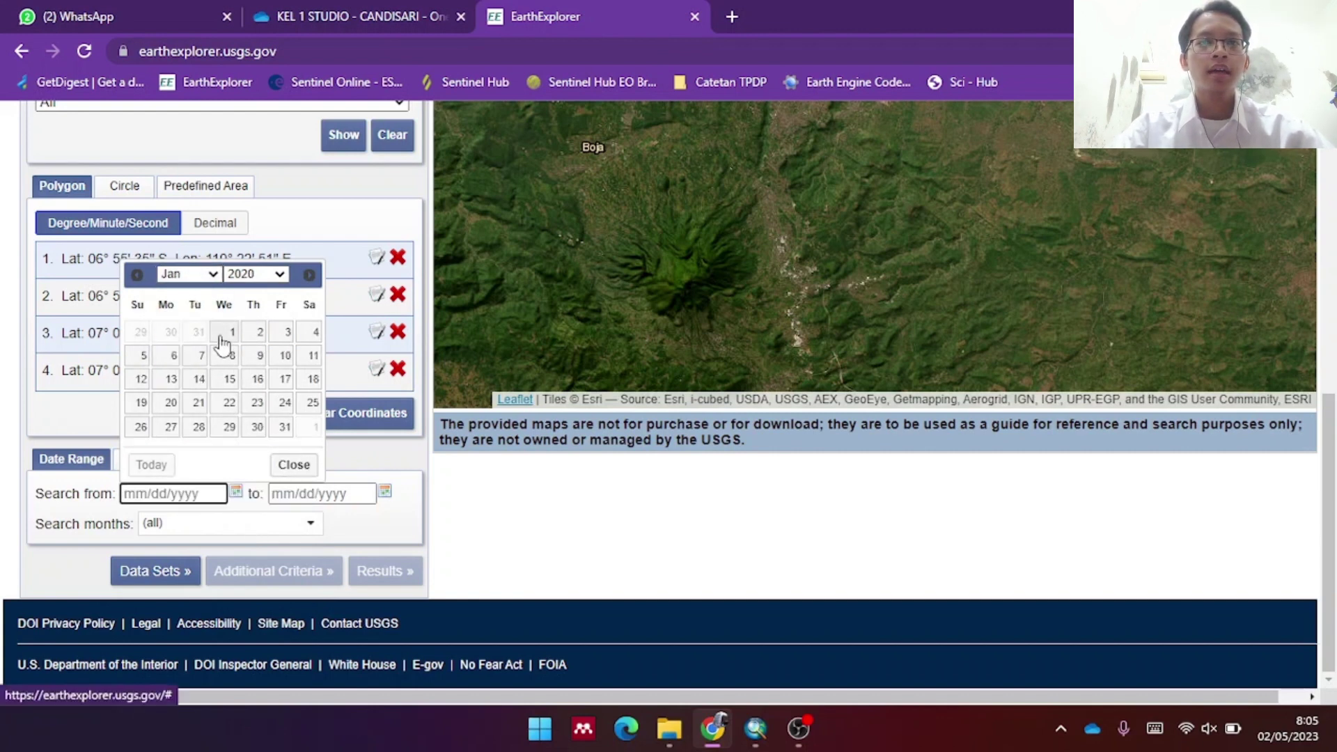
click(226, 334)
Set the end of the search date range to 12/01/2020
click(385, 493)
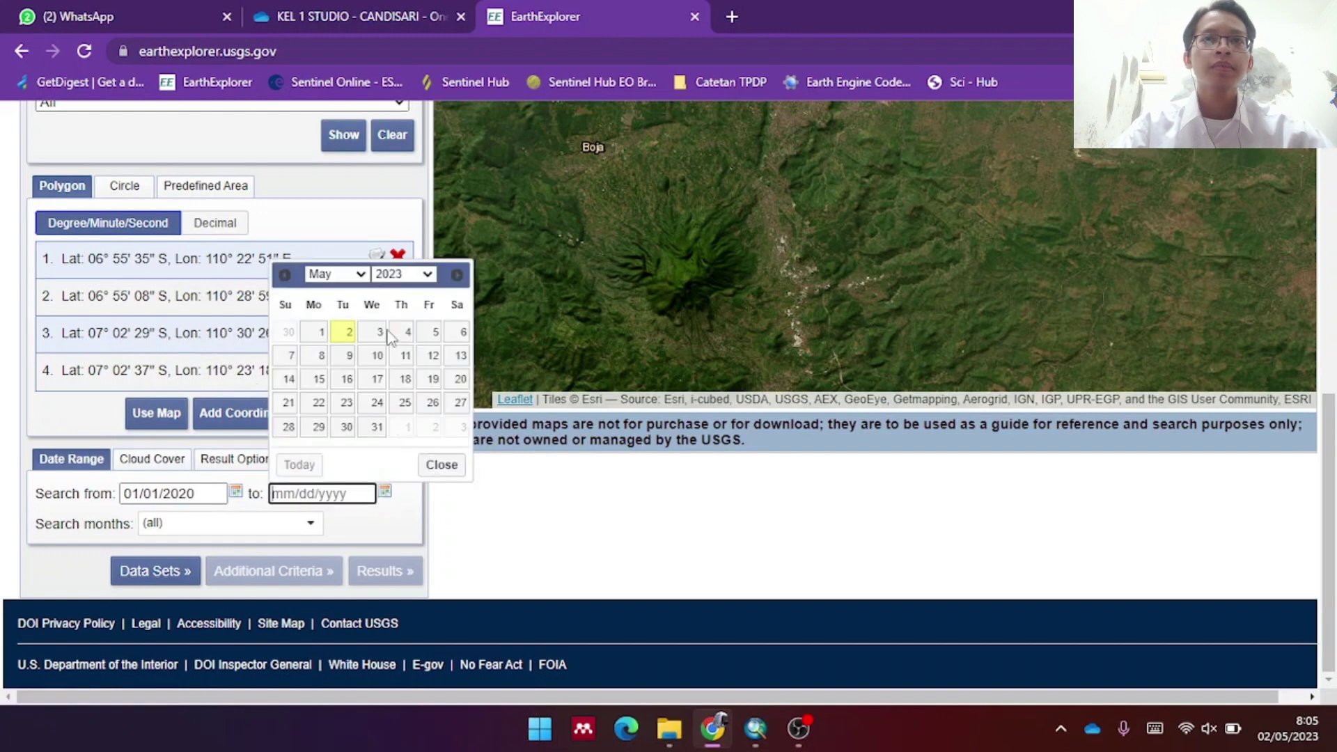
click(404, 274)
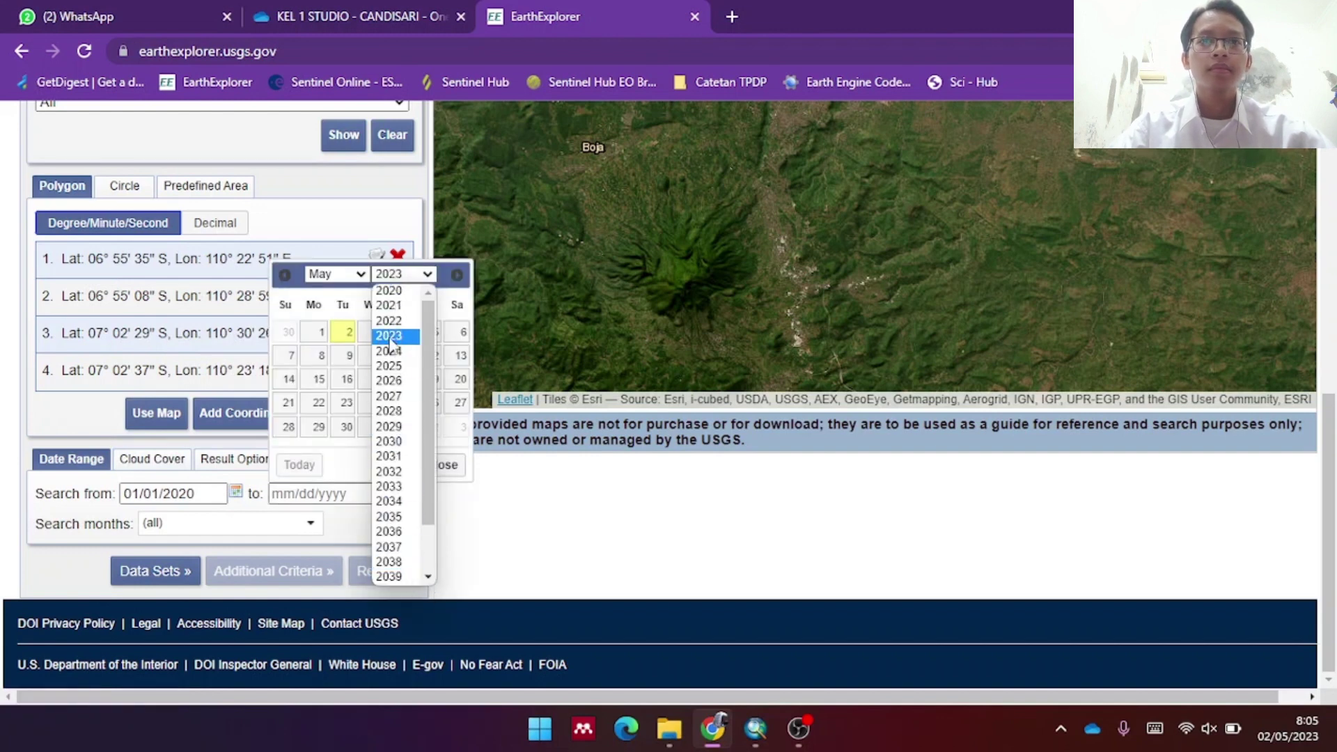
click(389, 291)
click(360, 278)
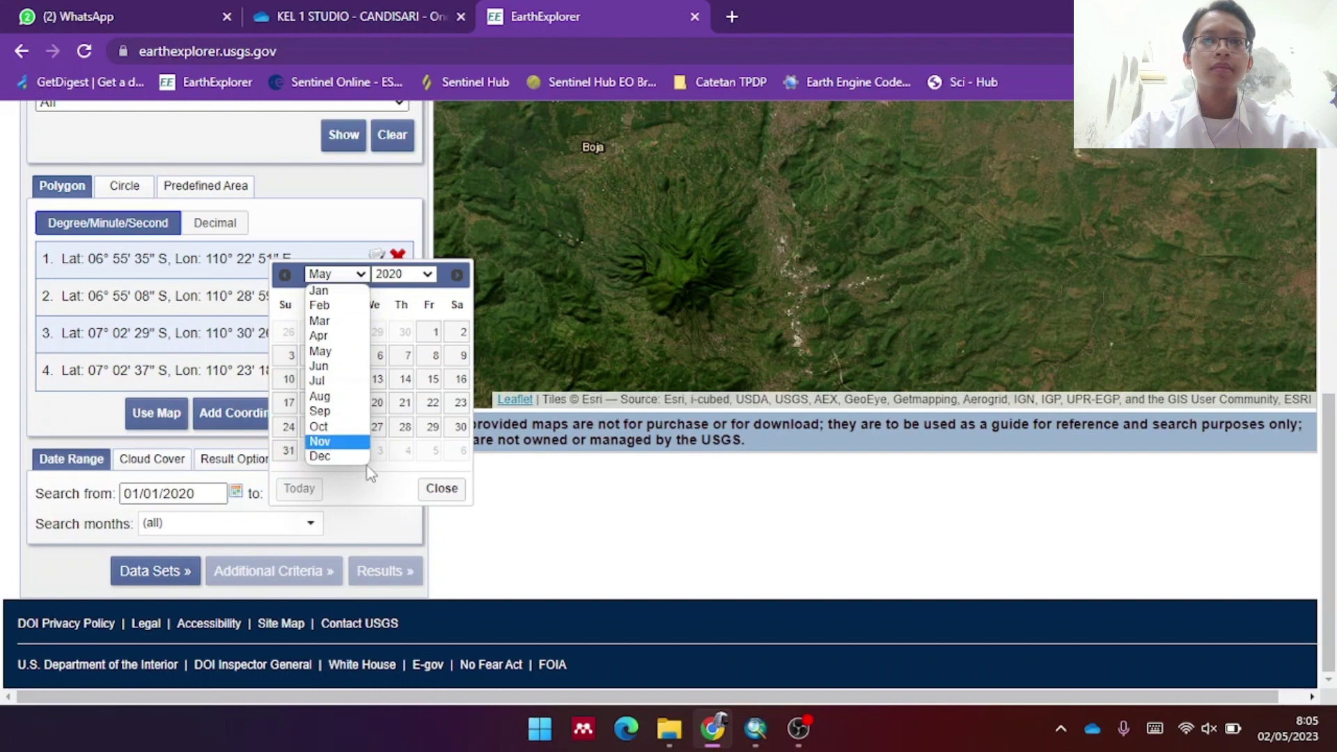
click(340, 457)
click(346, 334)
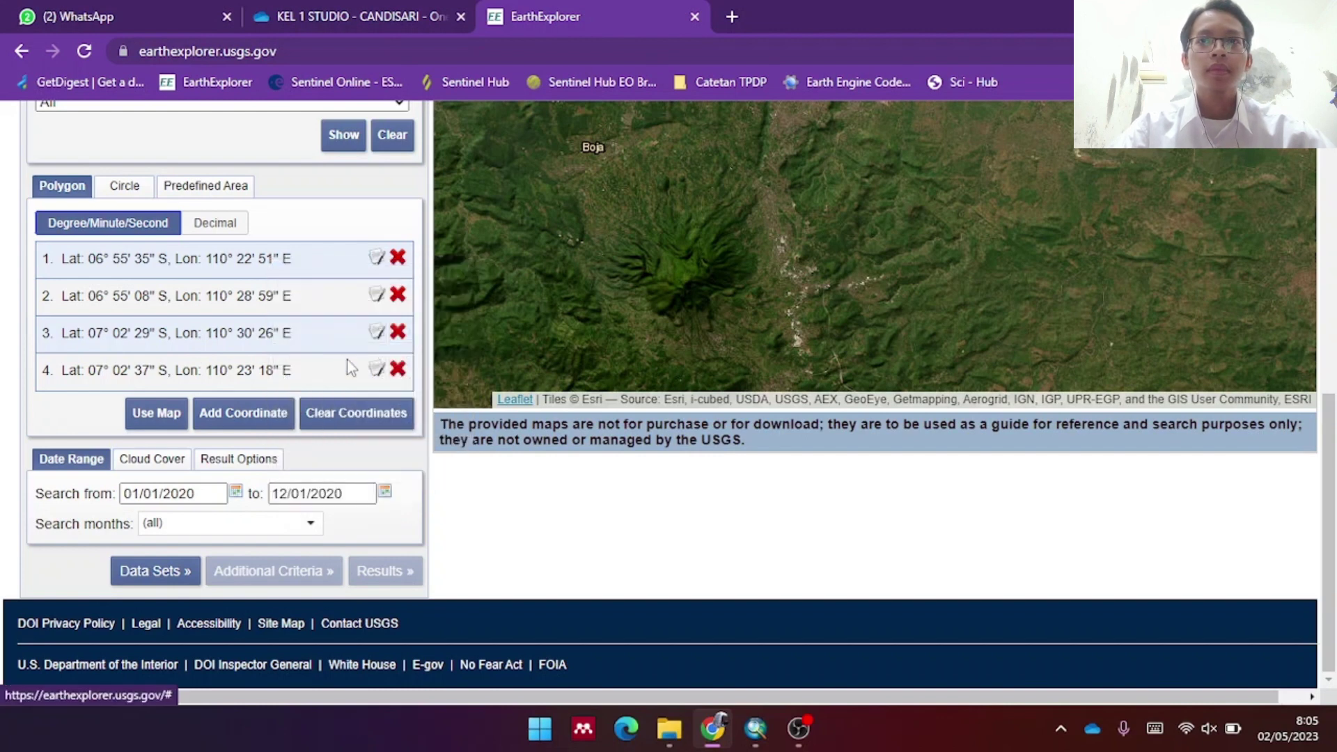
Limit the cloud cover range to 0% - 21%, keep unknown cloud cover values included, and check the result options
click(157, 459)
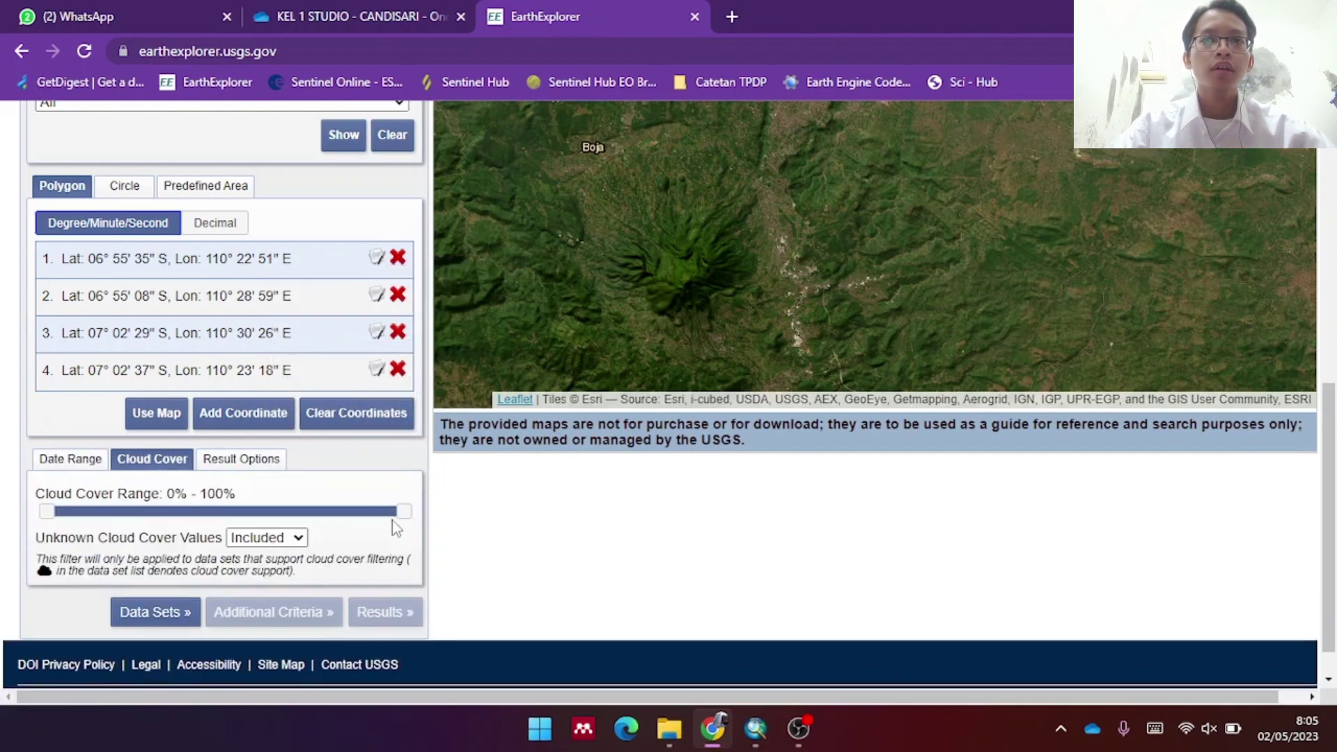
drag(402, 518, 122, 529)
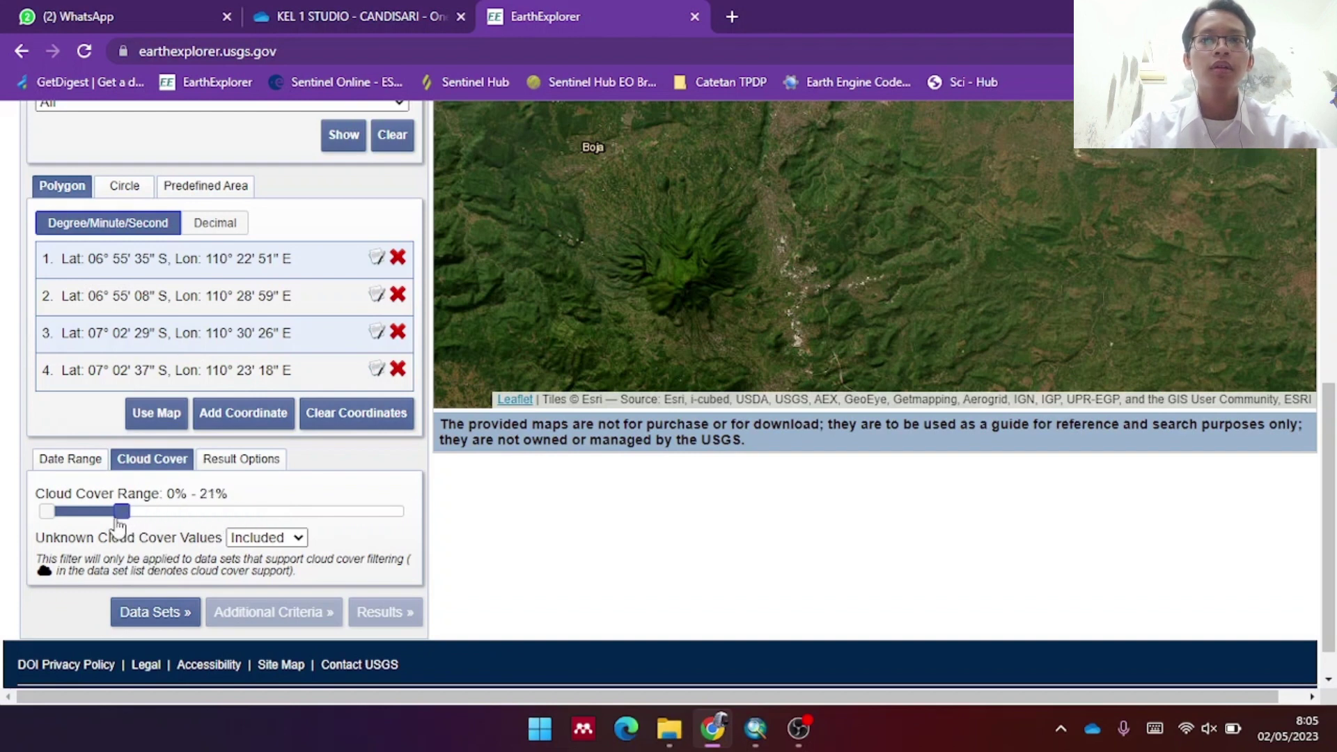
click(257, 463)
Select the Landsat 8-9 OLI/TIRS C2 L2 data set under Landsat Collection 2 Level-2 and run the search
click(172, 603)
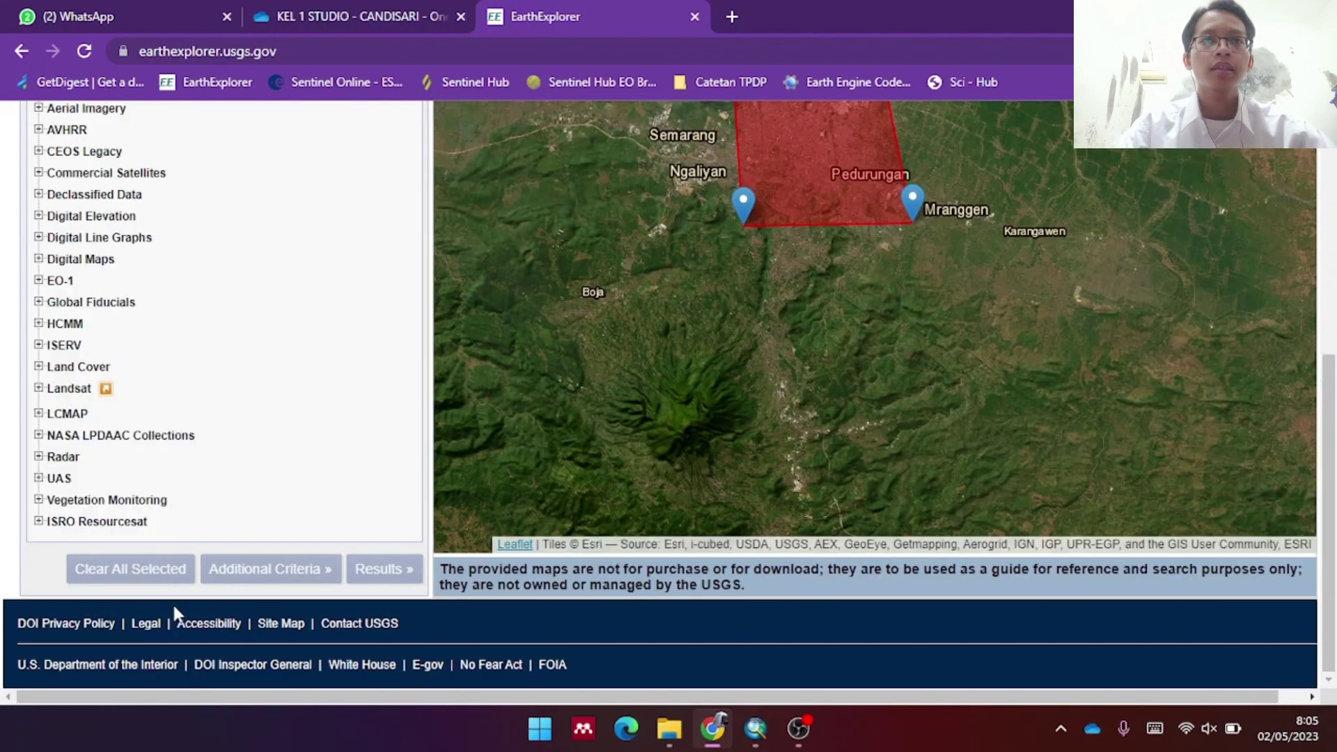
click(39, 389)
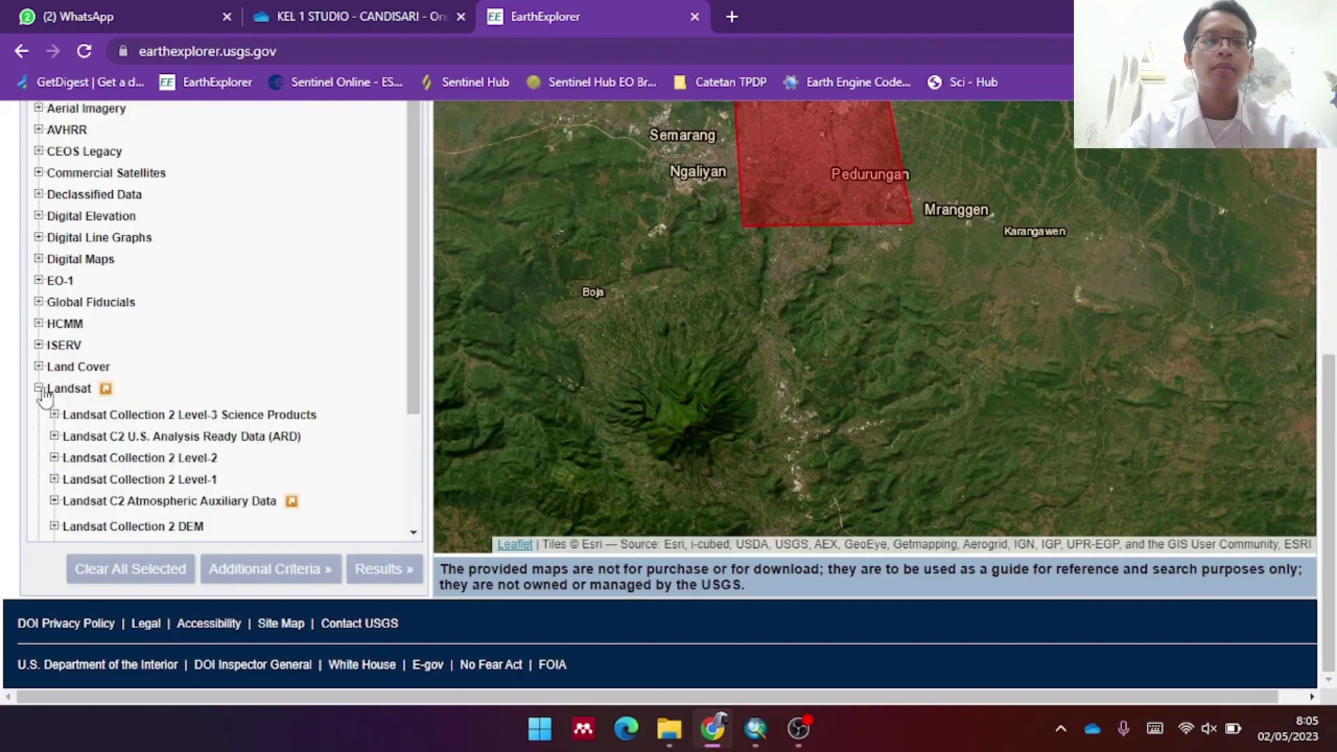
click(54, 437)
click(55, 438)
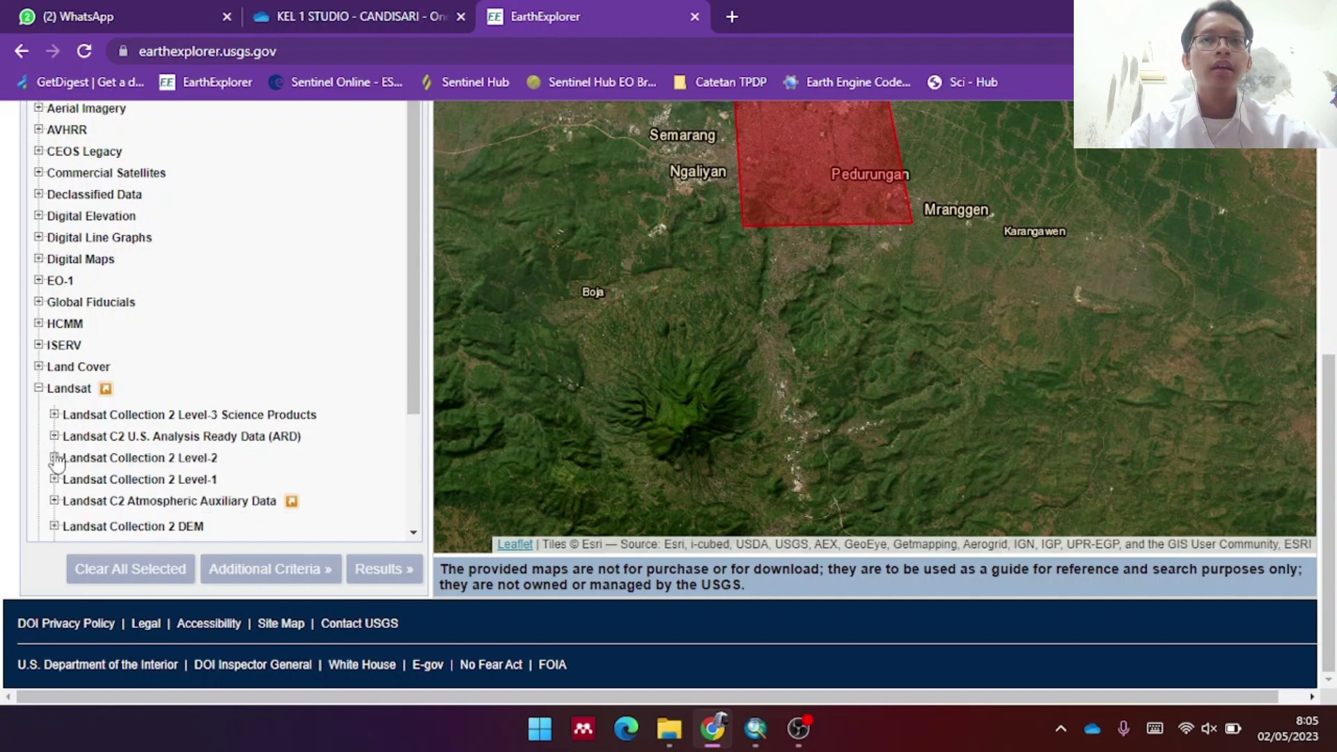
click(54, 458)
click(84, 480)
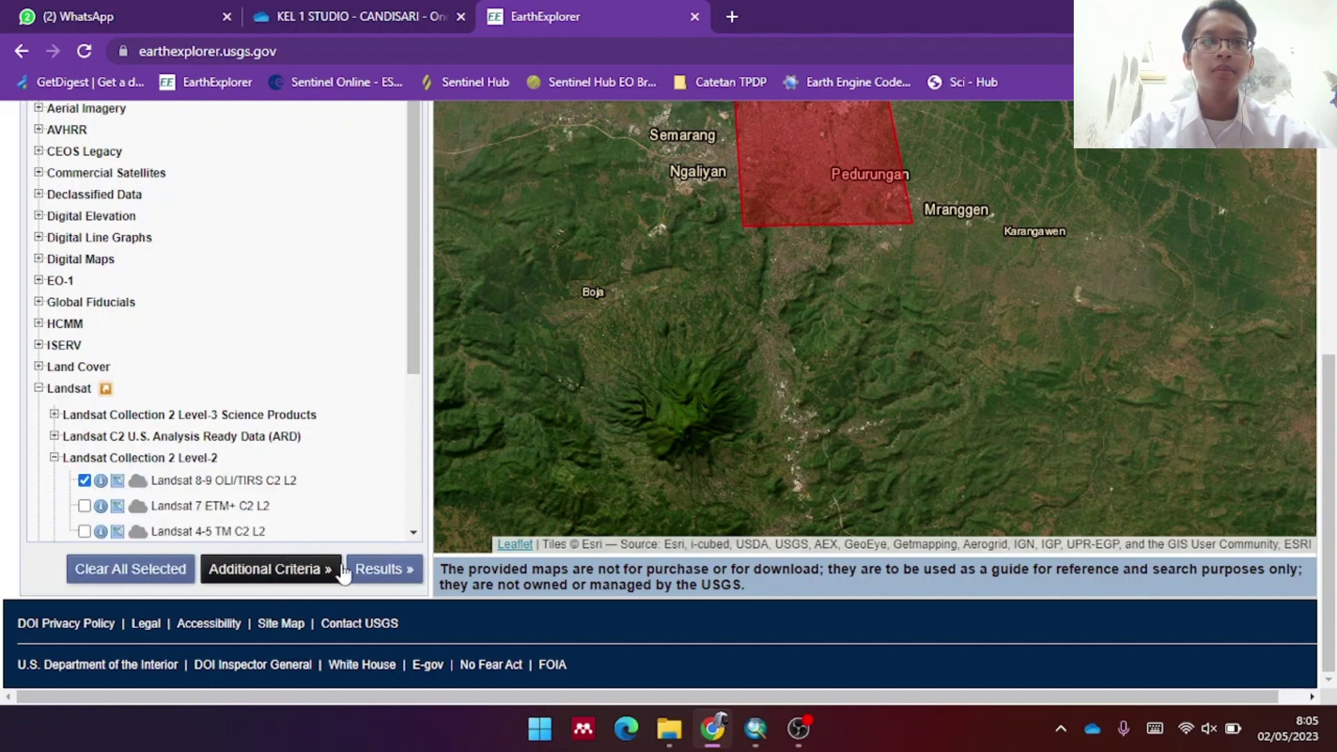
click(381, 569)
Overlay the browse image of the scene acquired 2020/10/01 on the map to inspect its clouds around the search polygon
drag(1335, 435, 1334, 305)
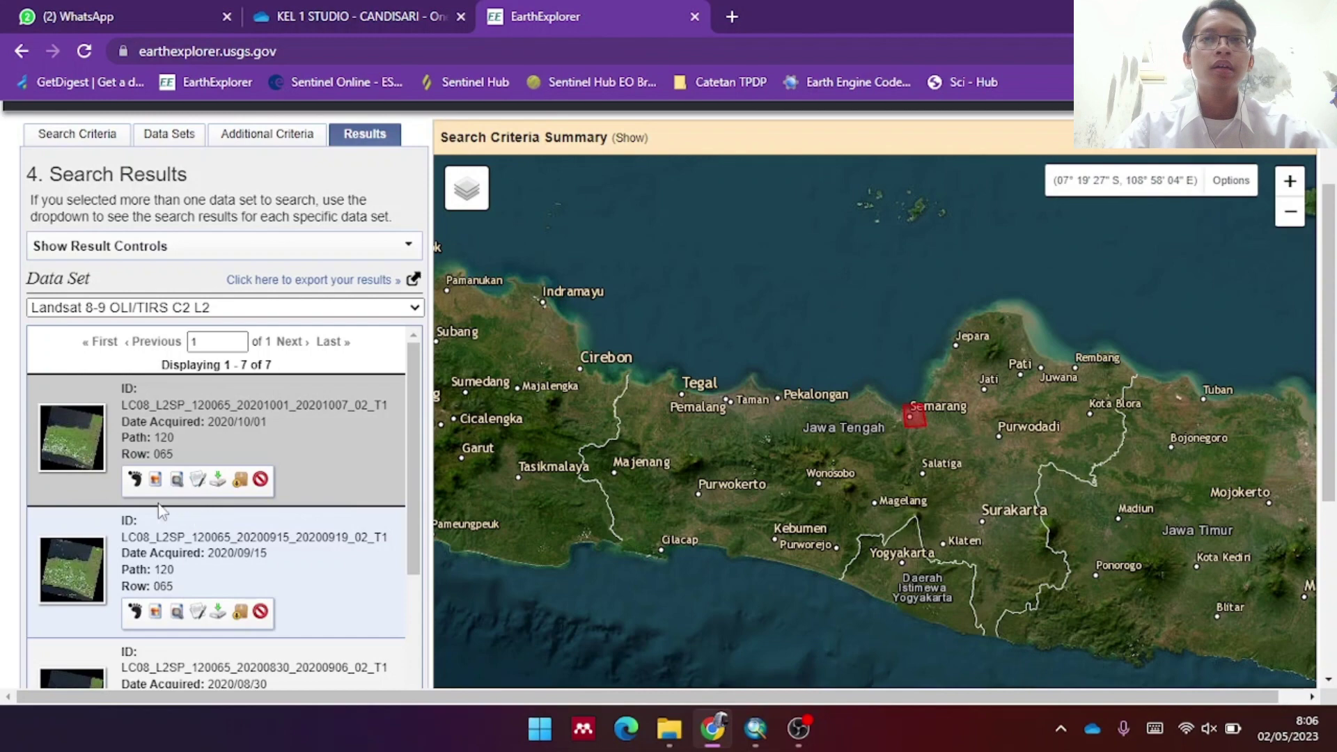
scroll(160, 508, down, 1)
scroll(197, 535, up, 1)
click(156, 480)
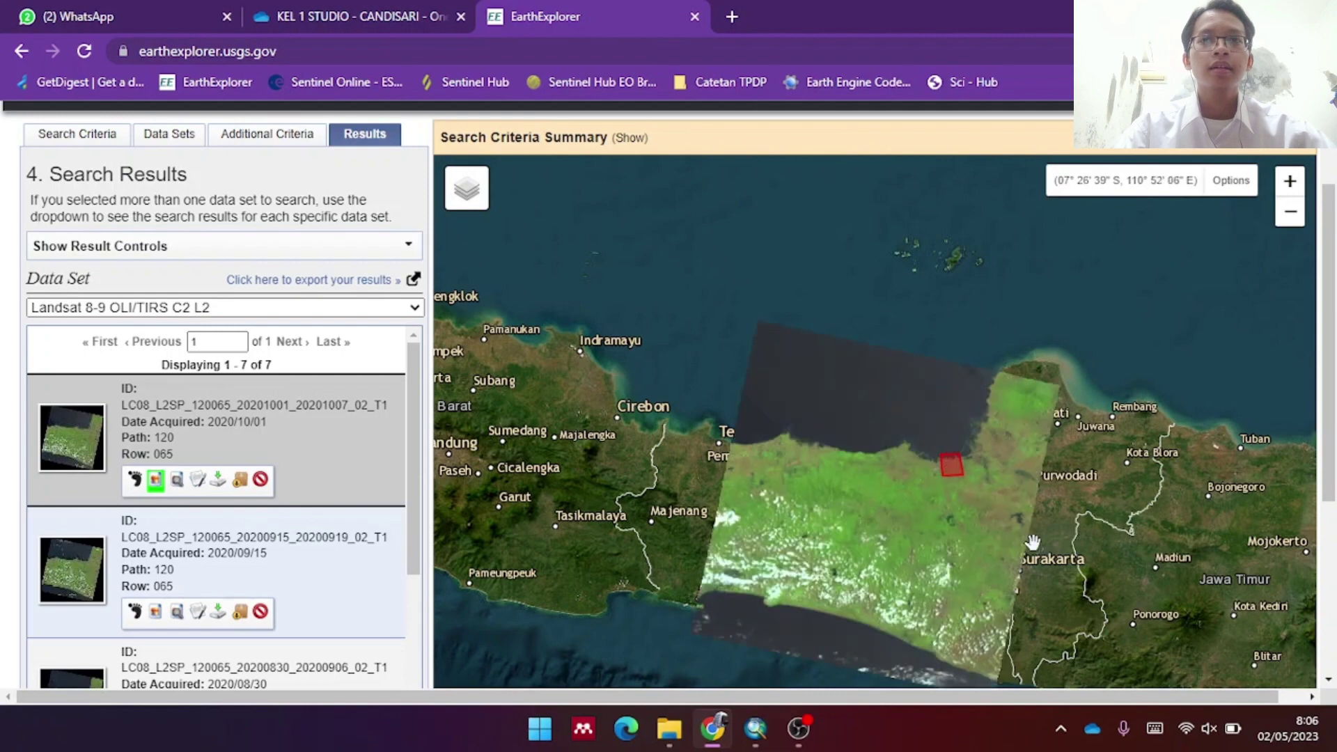
scroll(985, 487, up, 2)
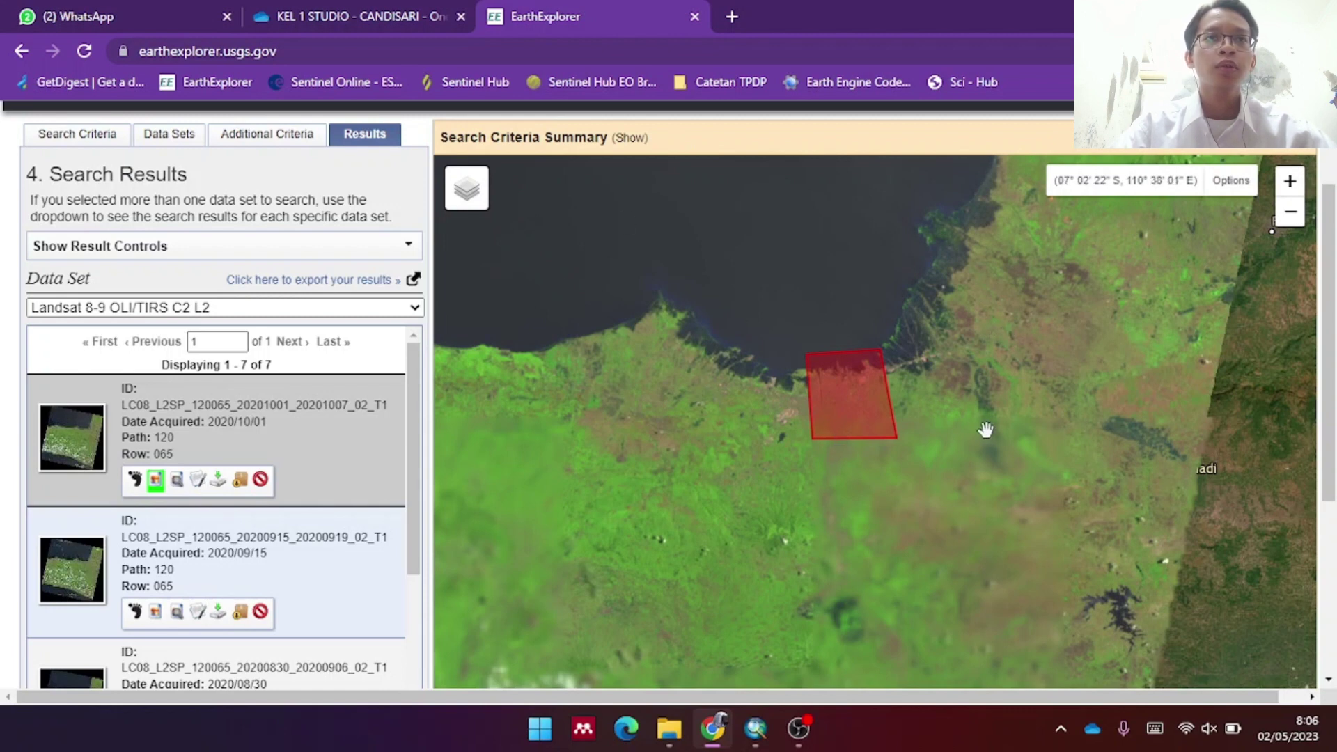
Review the product download options of the 2020/10/01 scene's Landsat Collection 2 Level-2 Product Bundle
click(218, 481)
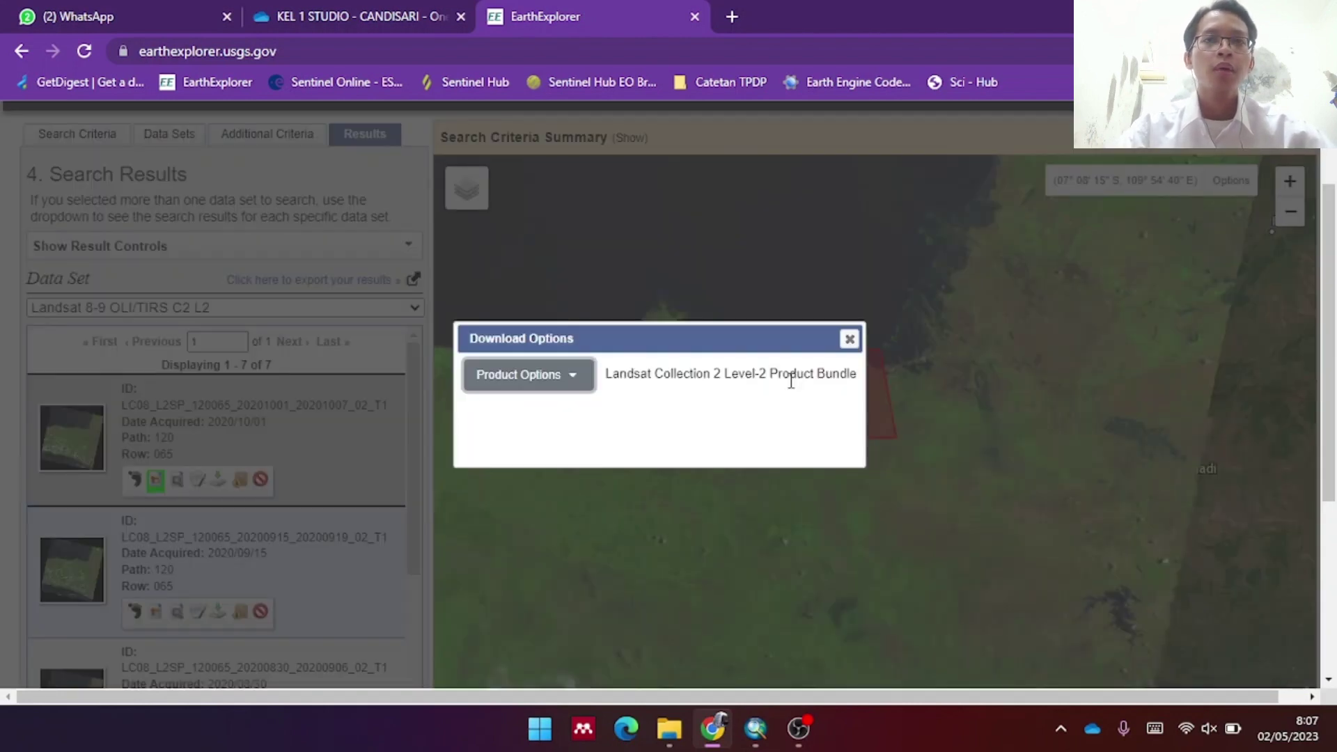
click(562, 376)
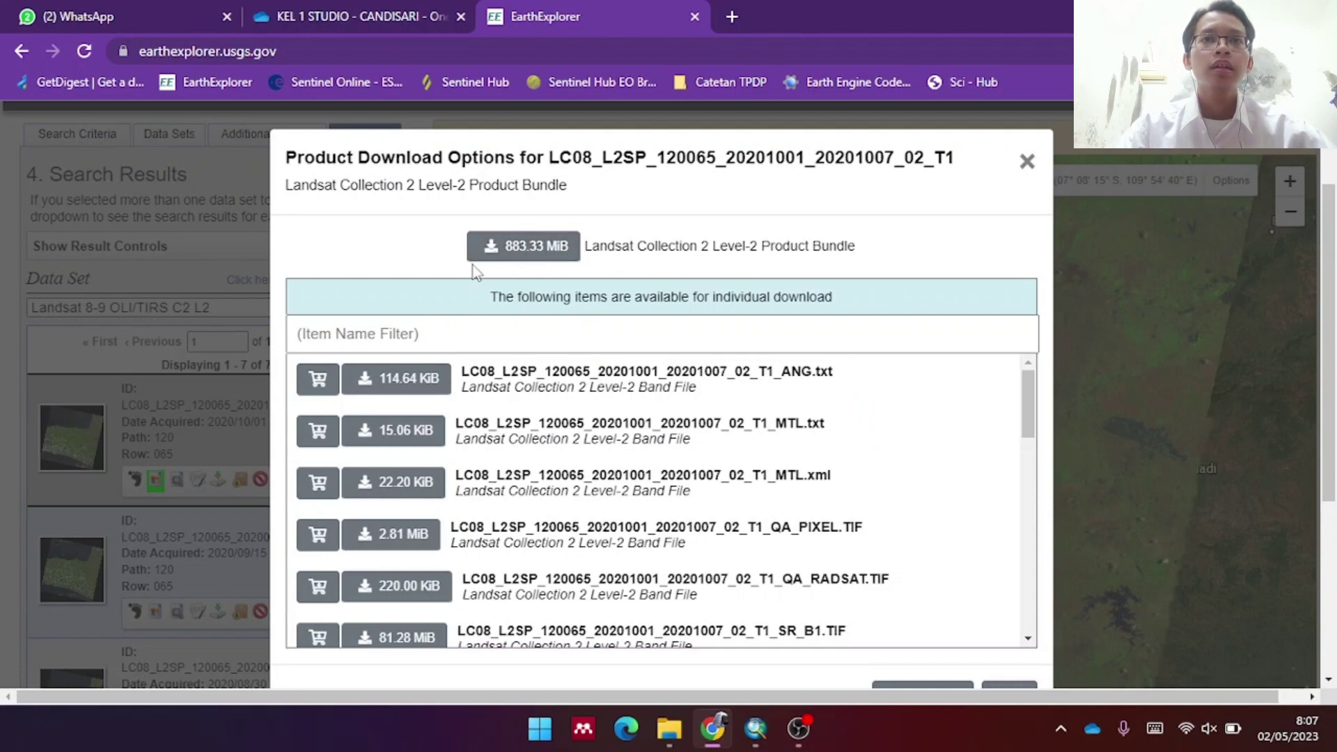
click(1027, 161)
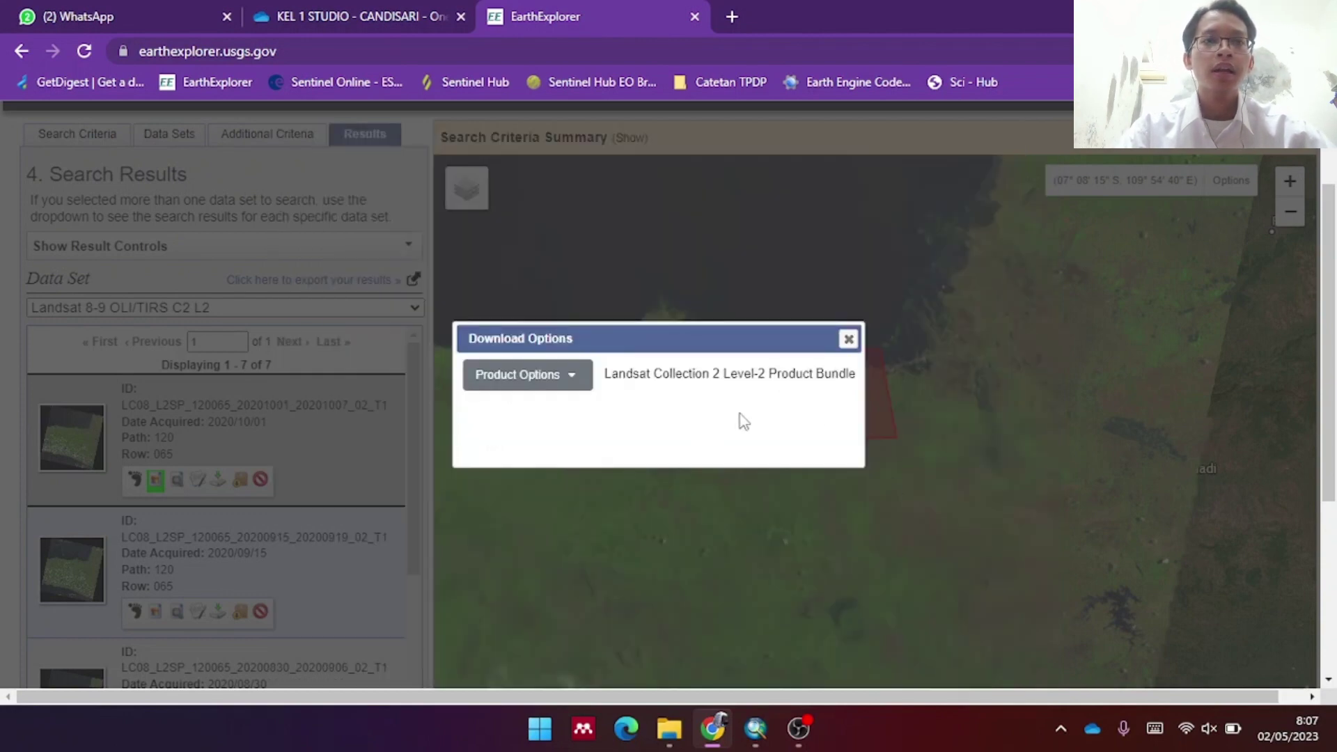
Close the download options, switch to File Explorer, and extract the LC08_L2SP_120065_20190913_20200826_02_T1 archive in the Tugas NDBI folder
click(848, 339)
click(670, 729)
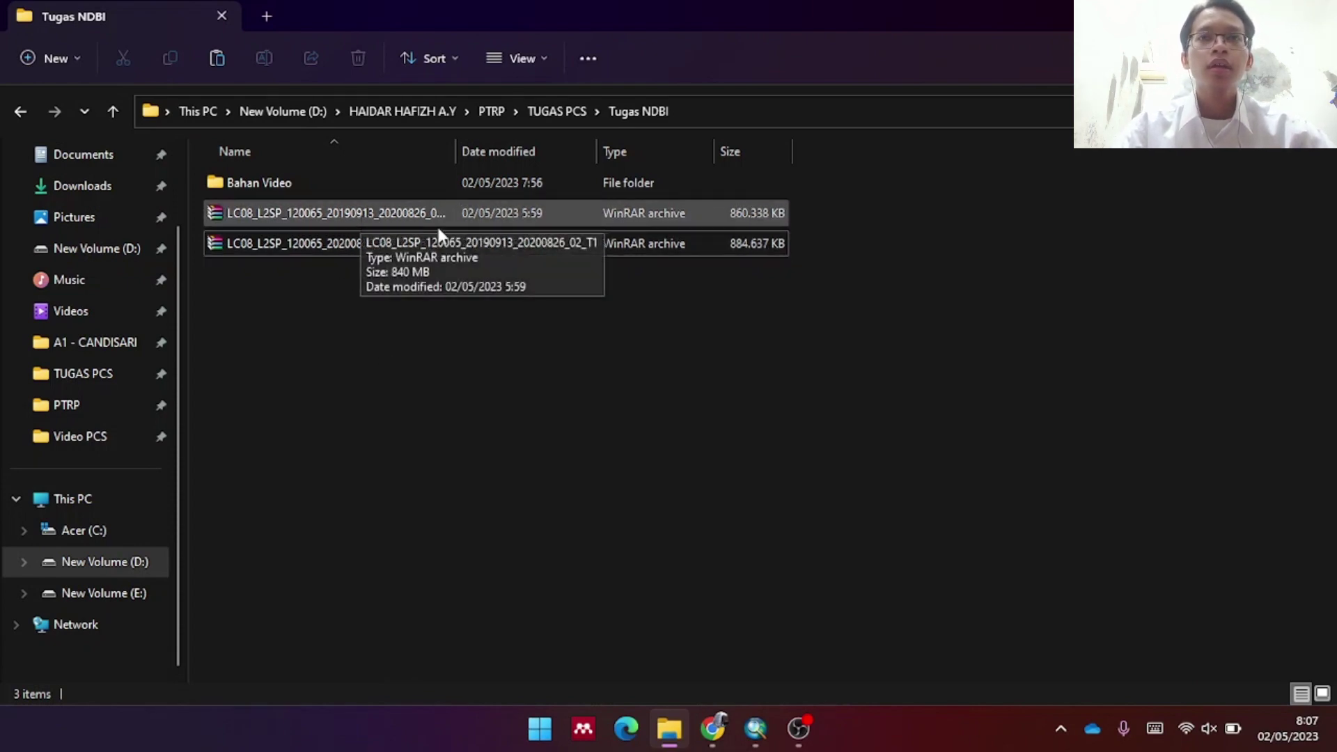
click(508, 211)
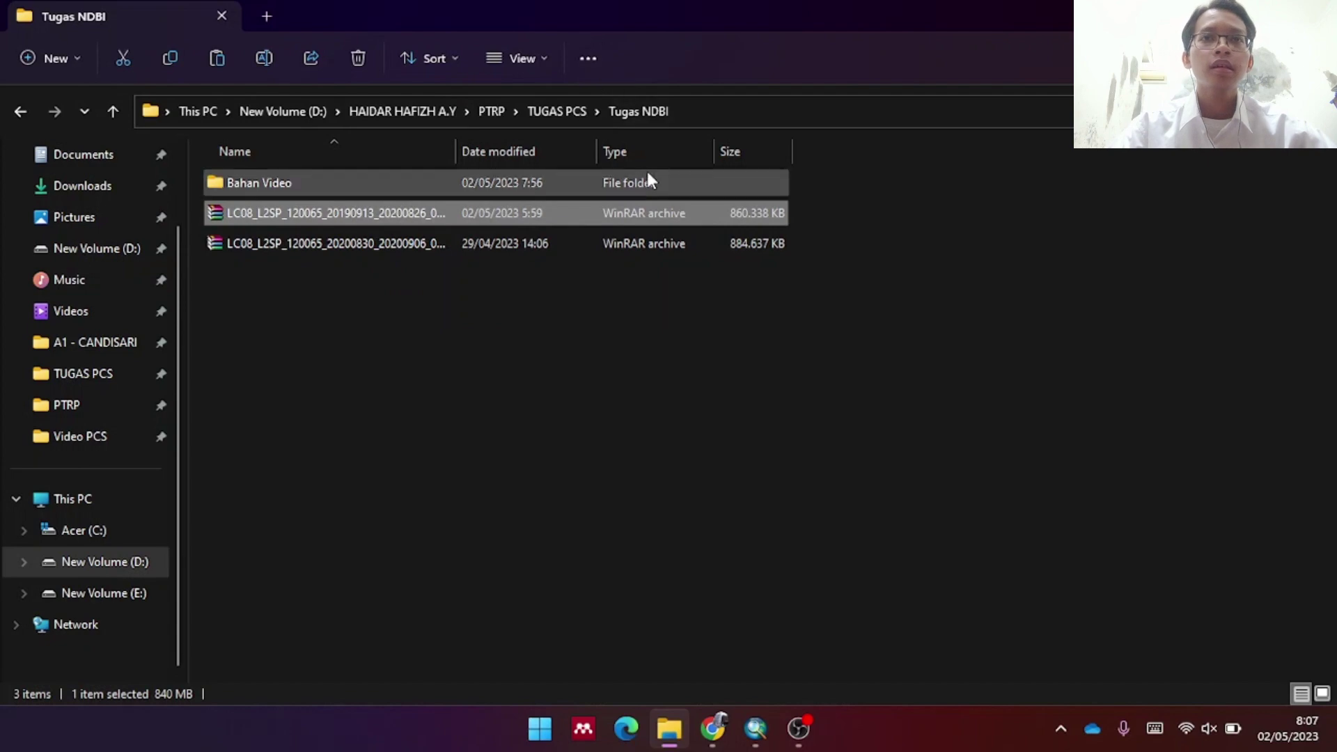
double_click(684, 210)
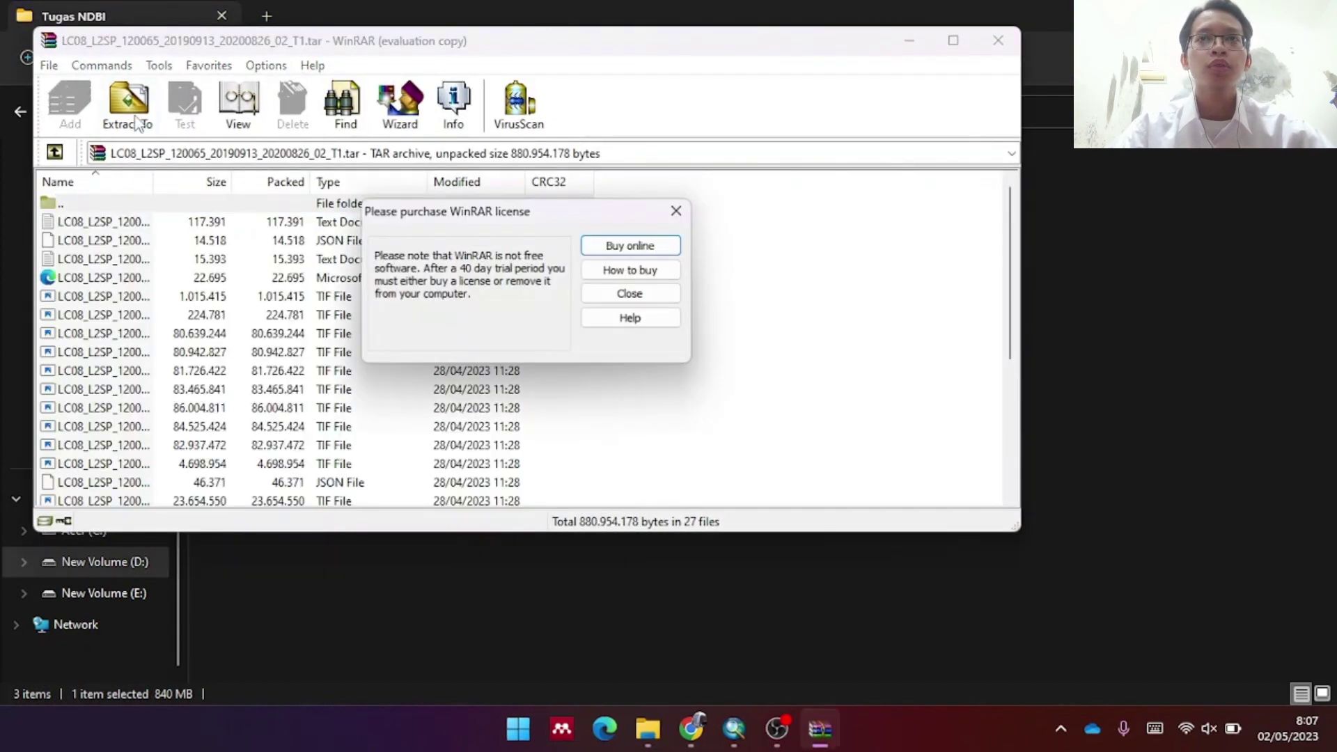
key(Escape)
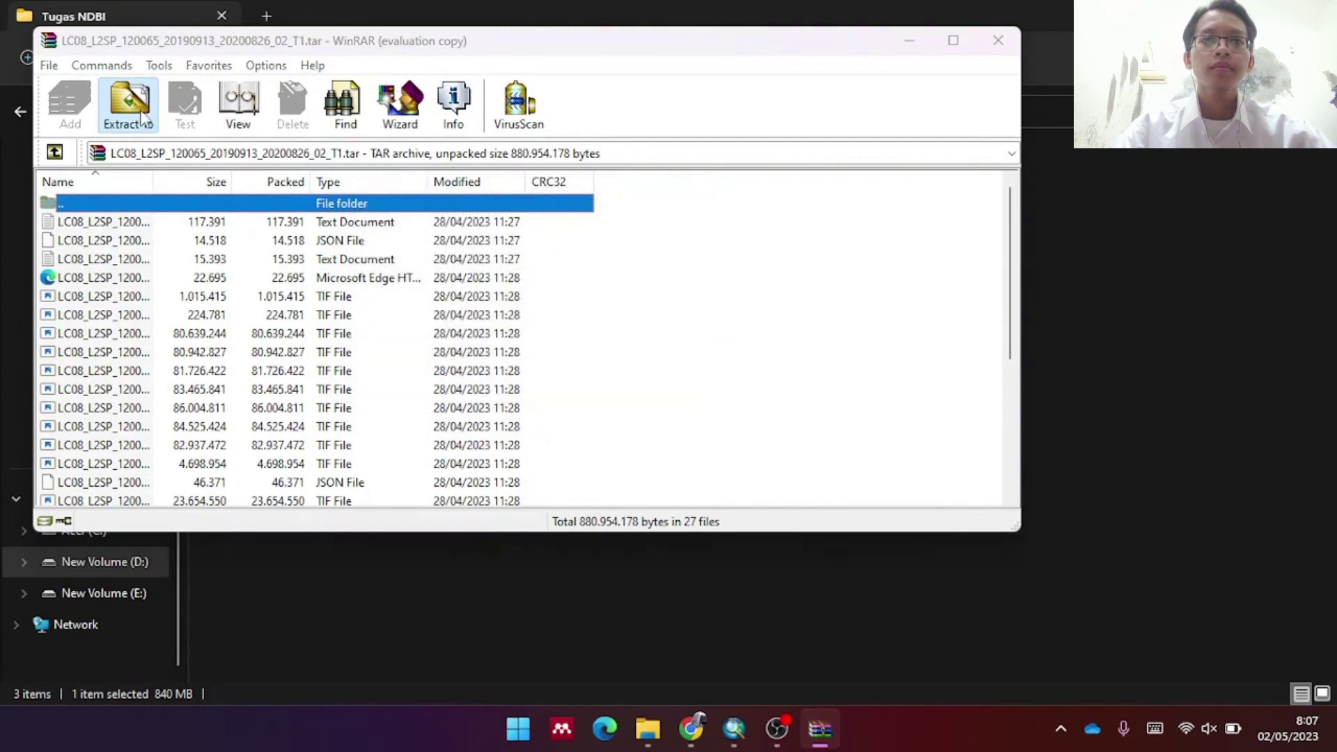
click(127, 104)
click(585, 493)
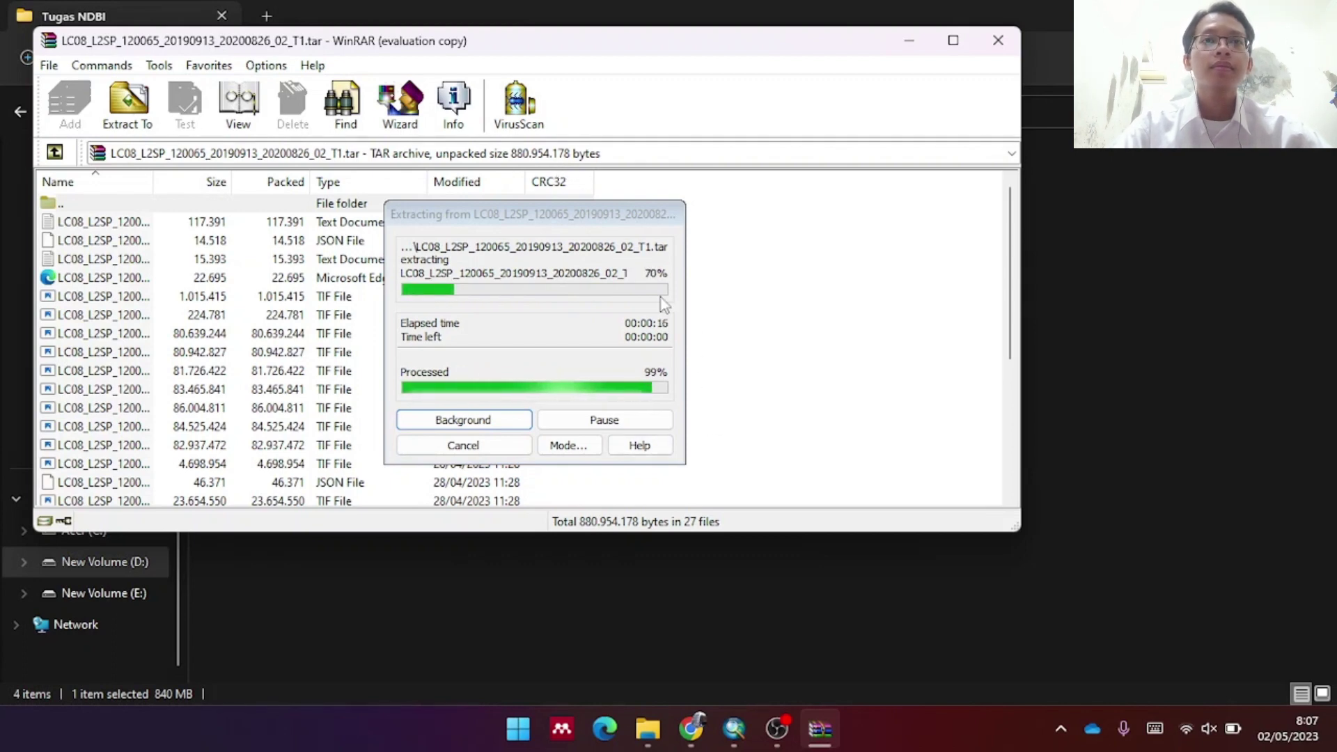
click(998, 40)
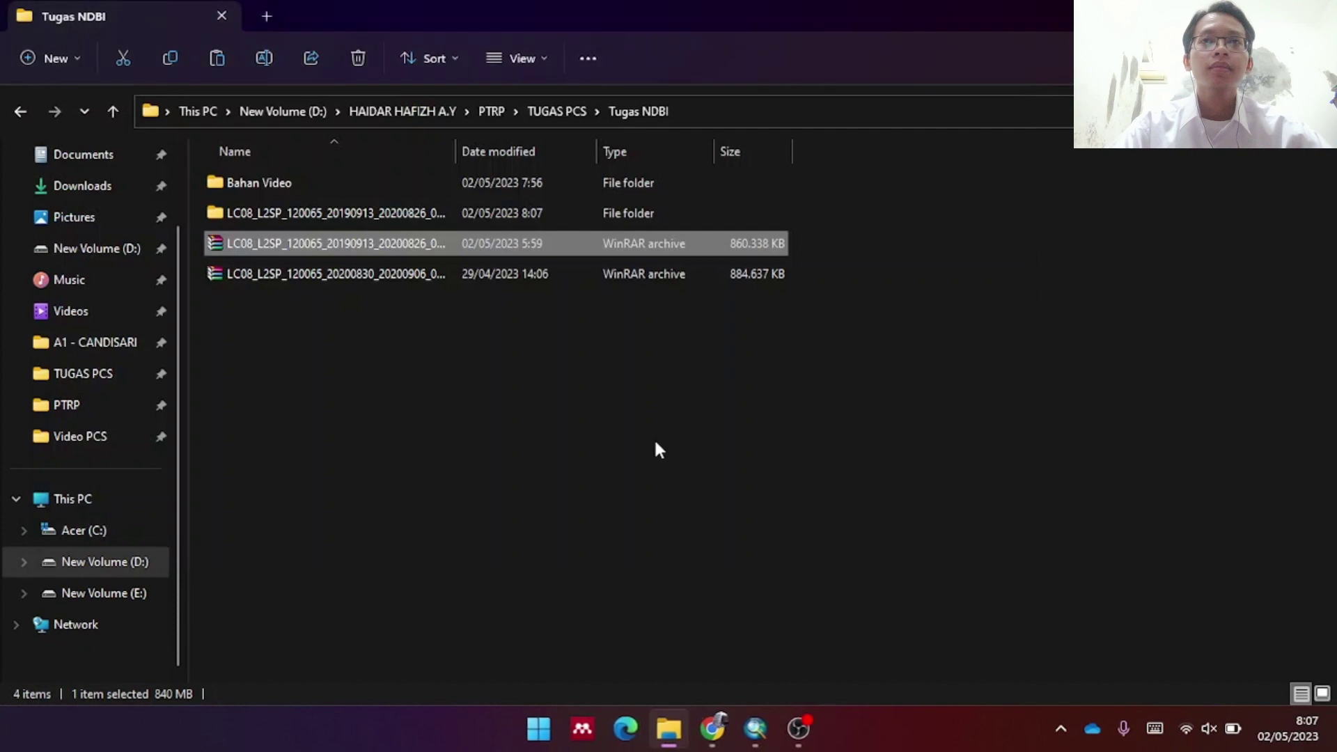
click(654, 438)
Switch to ArcMap and add the SR_B5, SR_B6 and SR_B7 TIF bands from the extracted 20190913 scene folder in Tugas NDBI
click(757, 732)
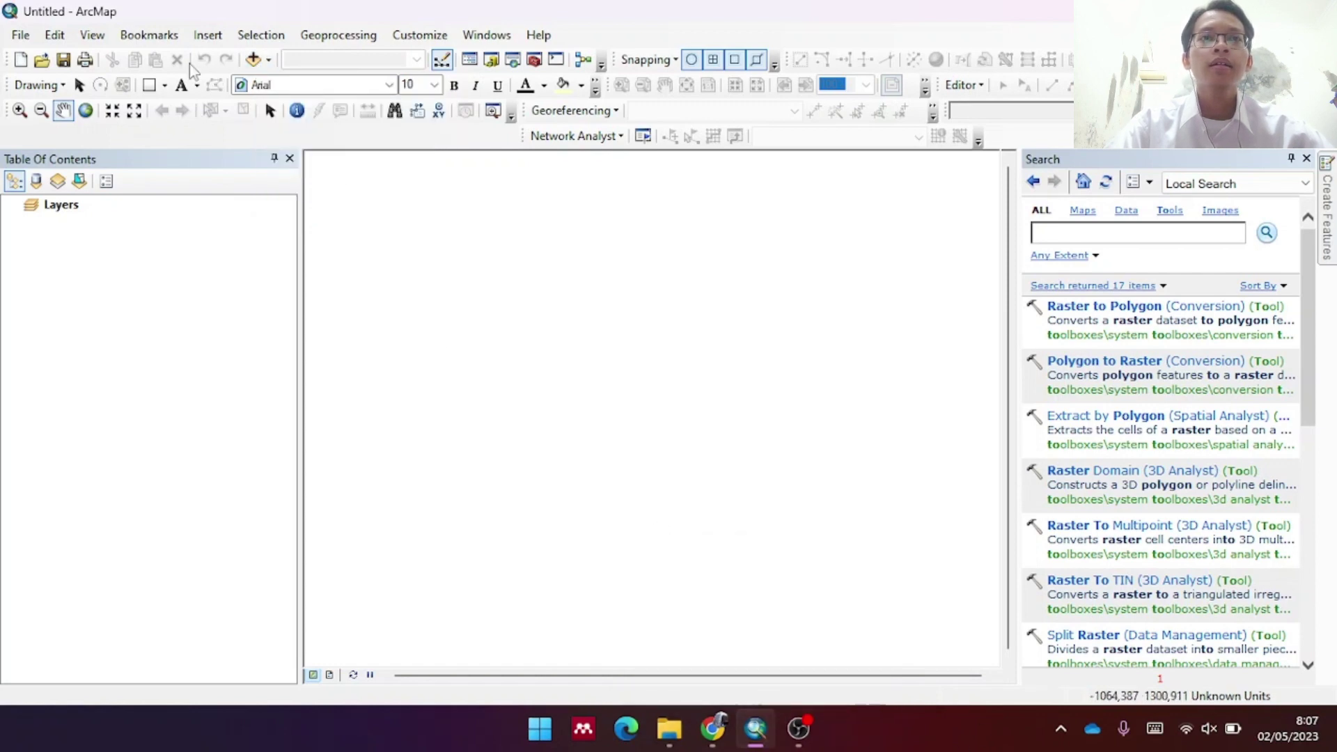
click(253, 61)
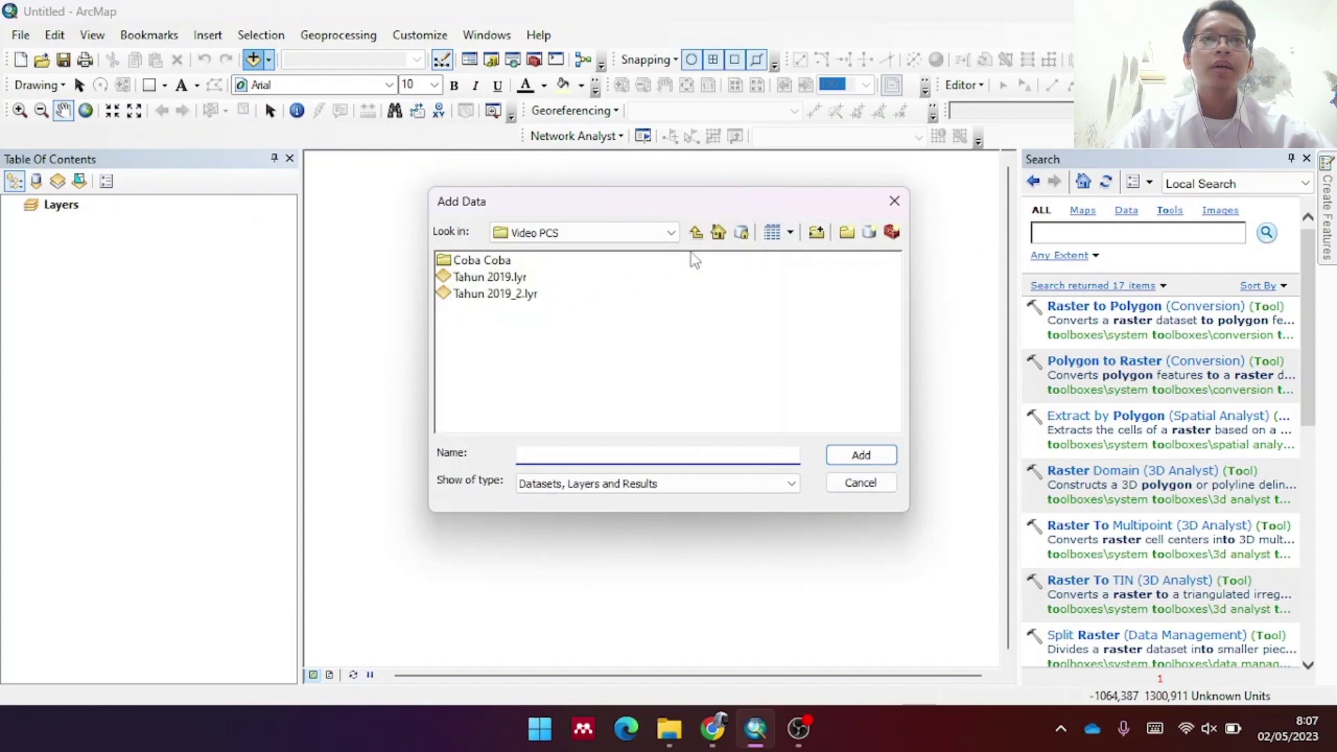
click(695, 233)
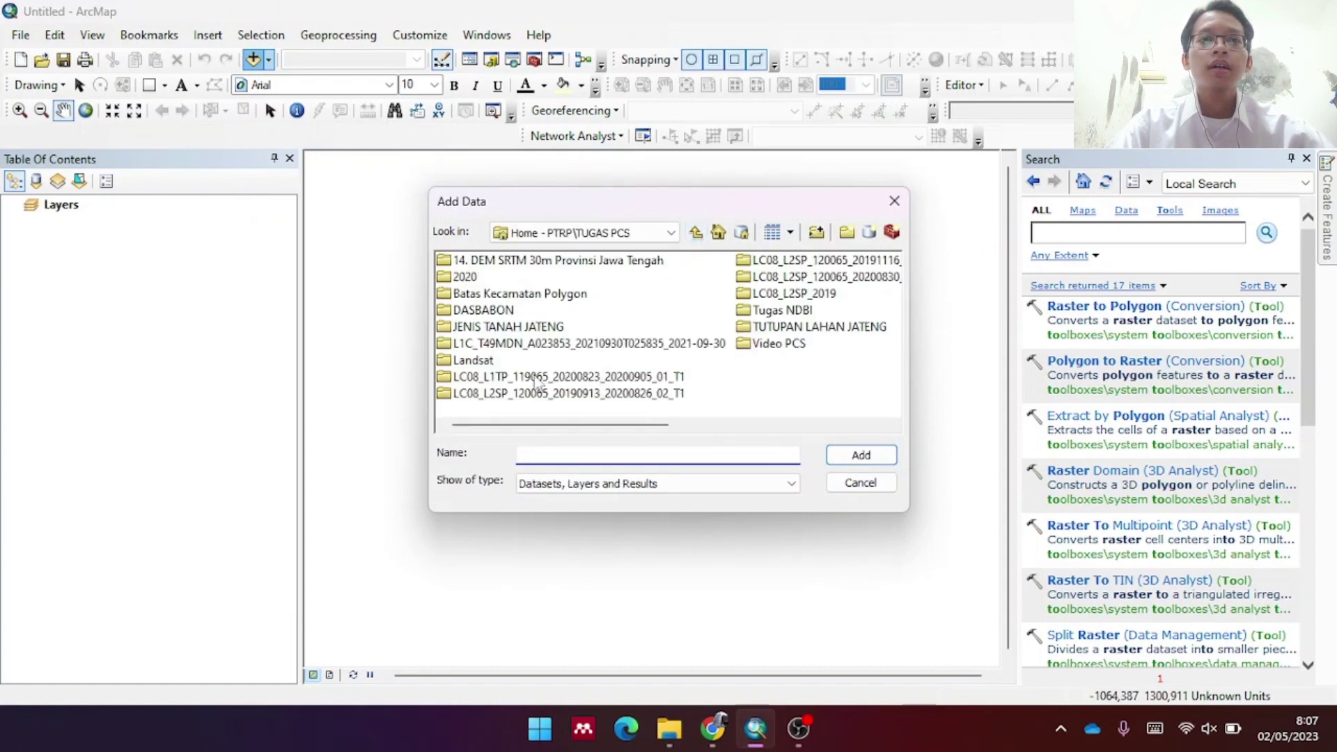
double_click(778, 311)
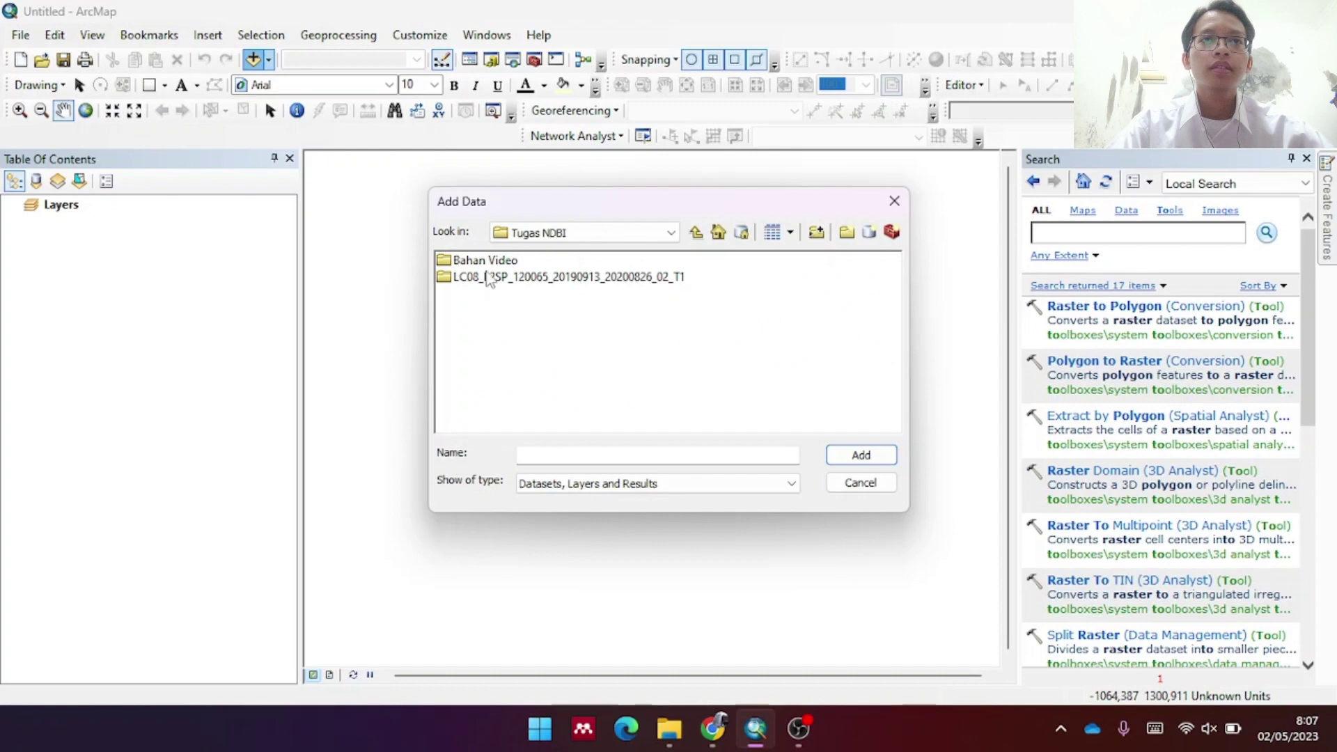
double_click(490, 279)
scroll(717, 334, down, 2)
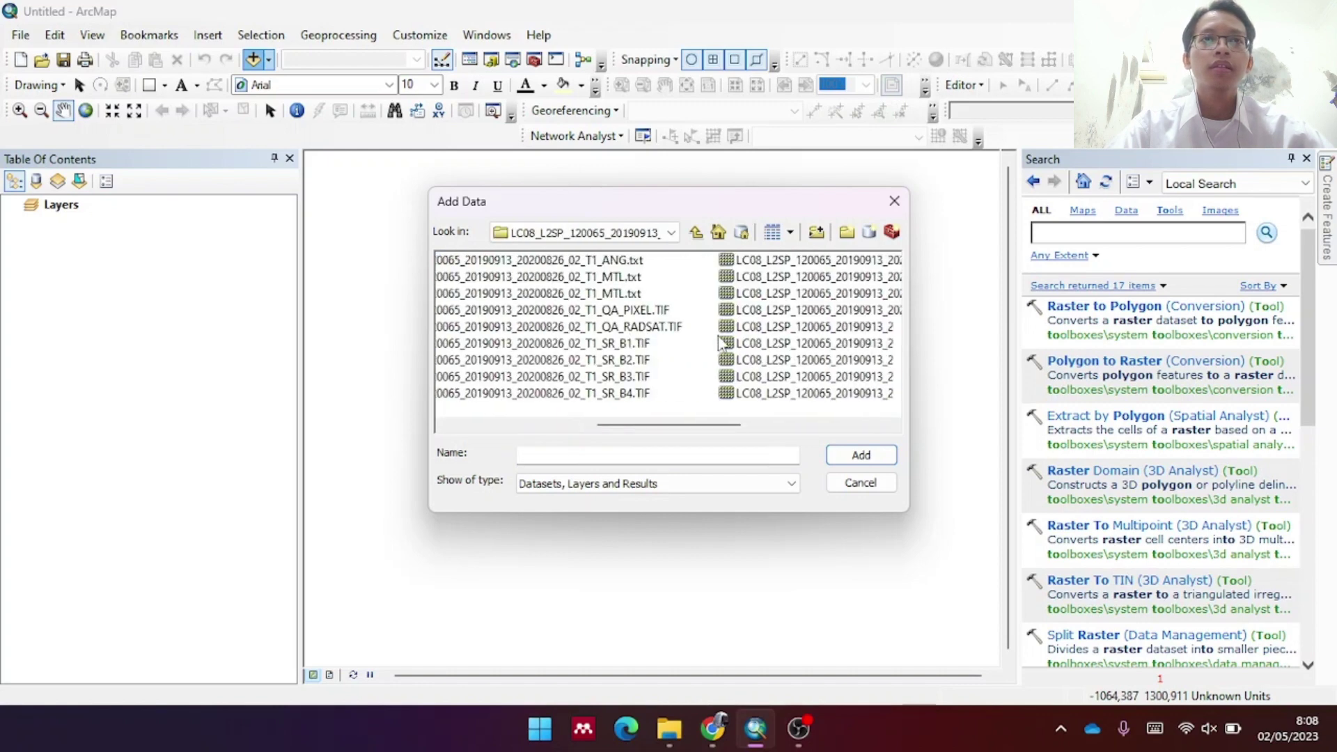
click(700, 262)
shift+click(715, 296)
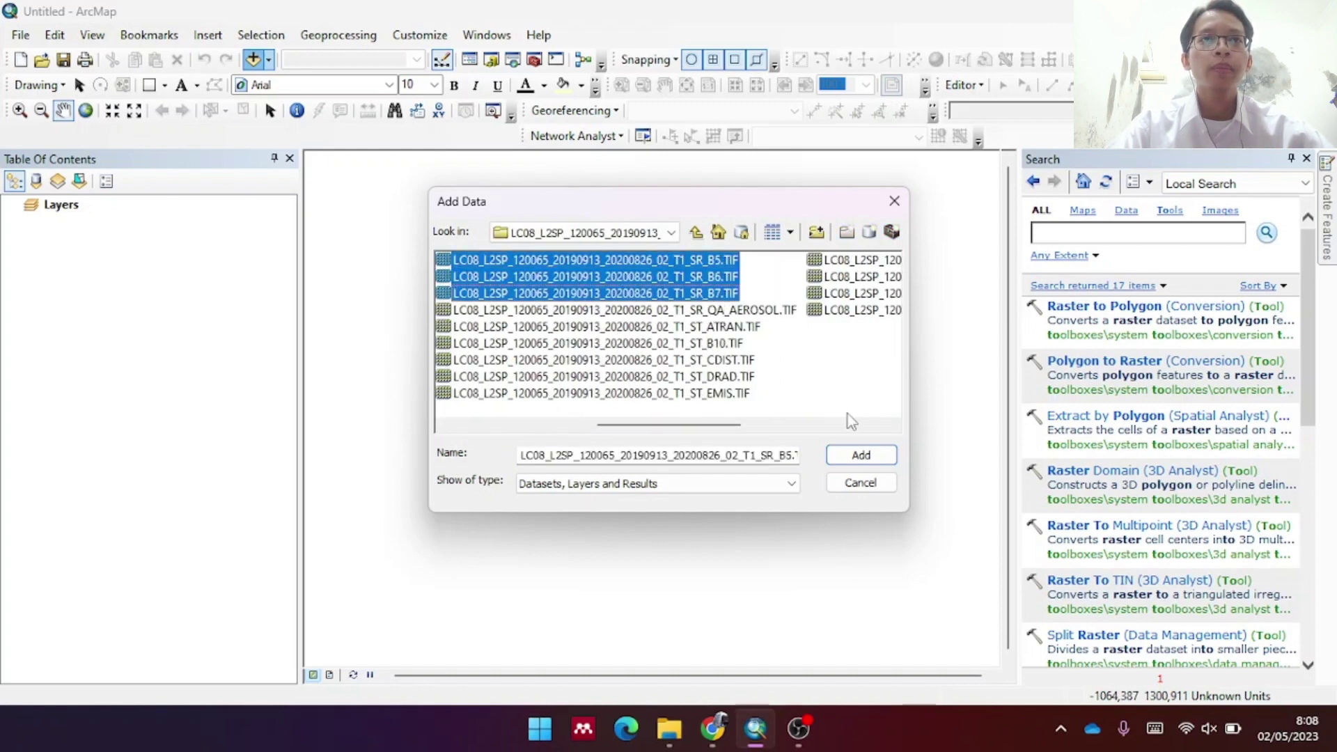
click(859, 454)
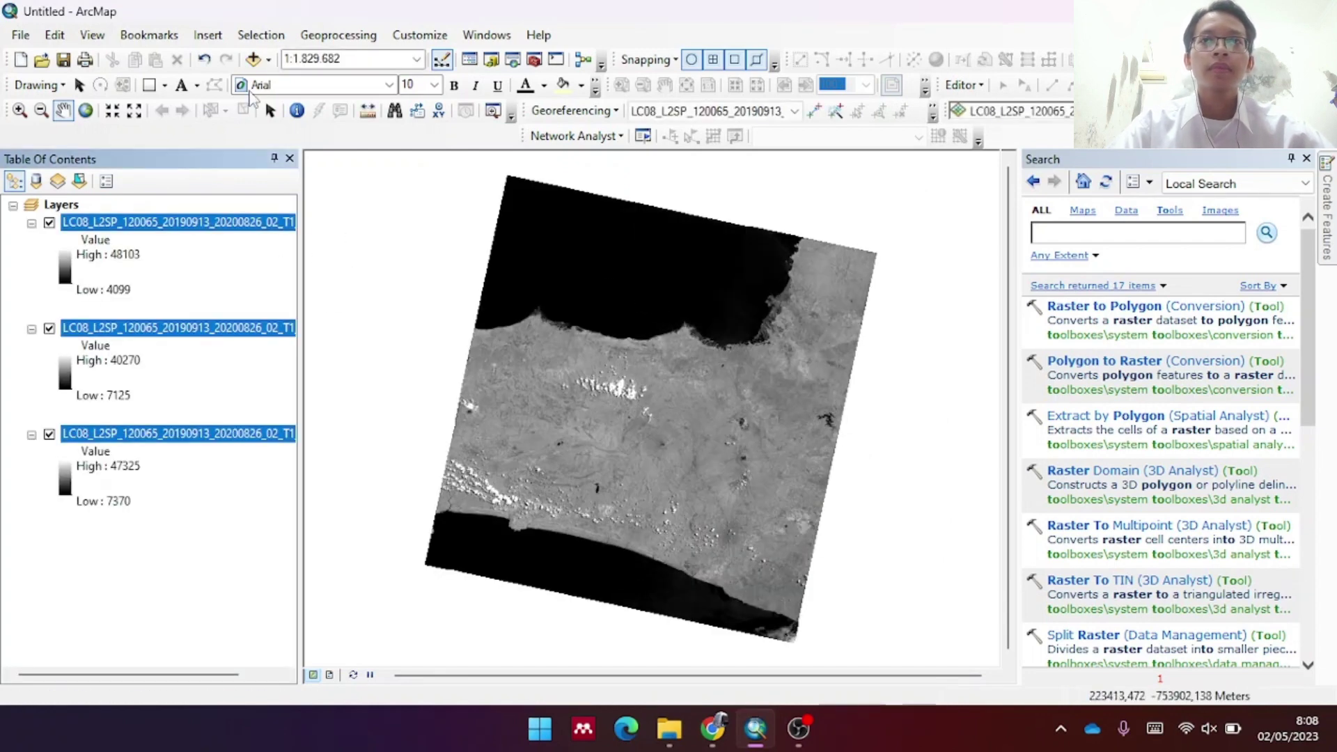
Add the Batas_Kecamatan_2022 layer from the Batas Kecamatan Polygon folder and zoom the map to its extent
click(253, 59)
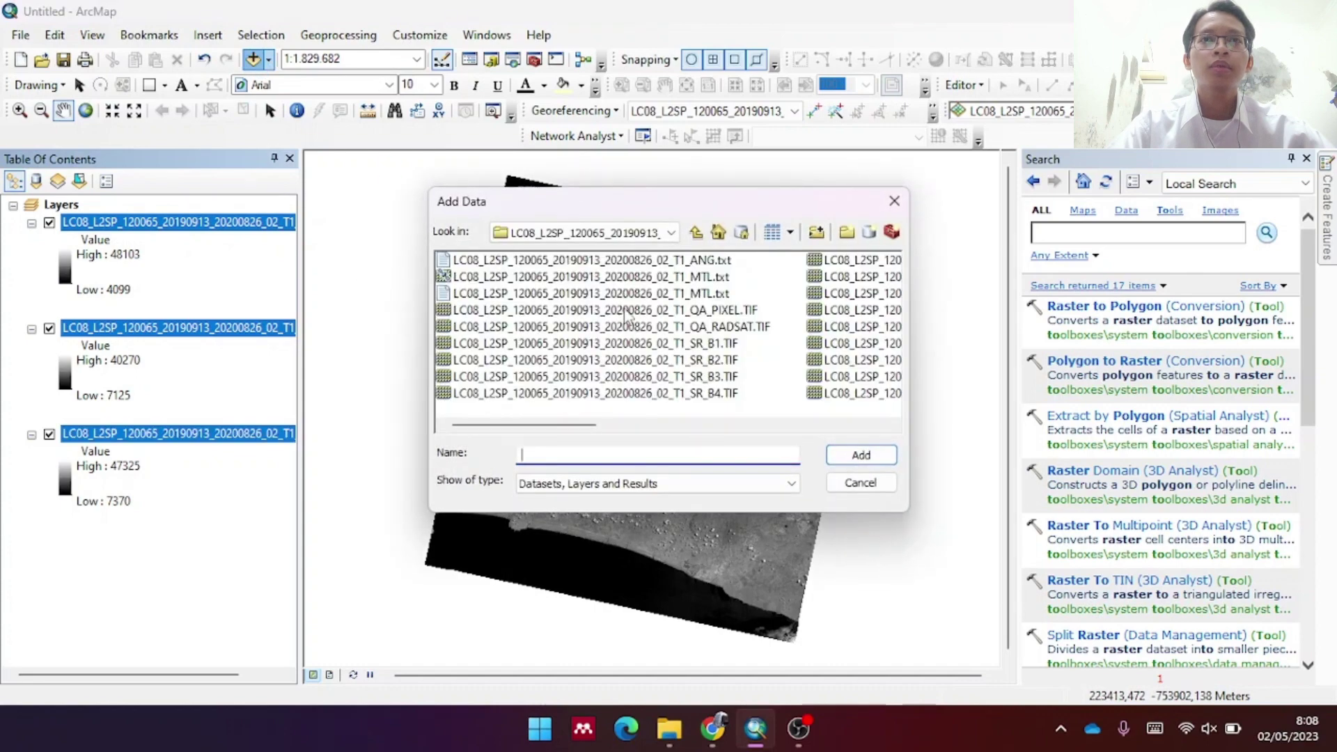
click(695, 233)
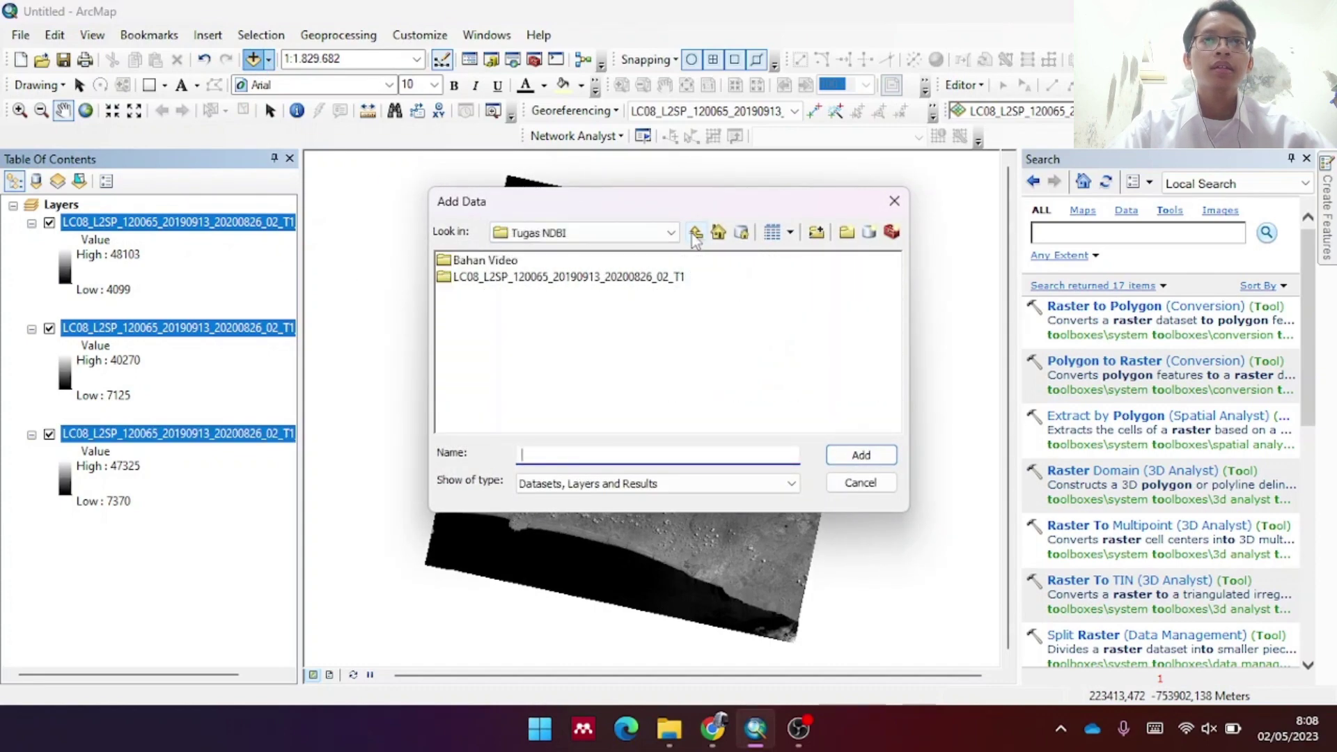
click(695, 234)
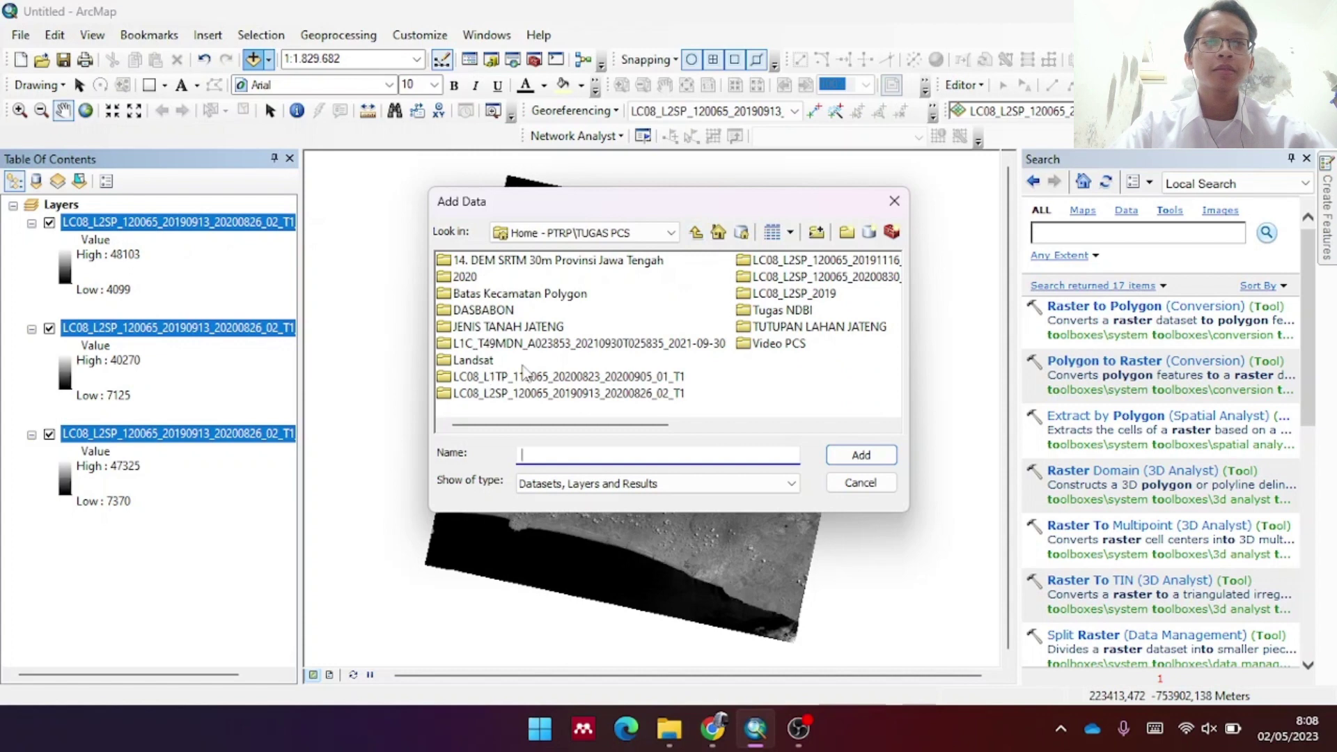
double_click(780, 344)
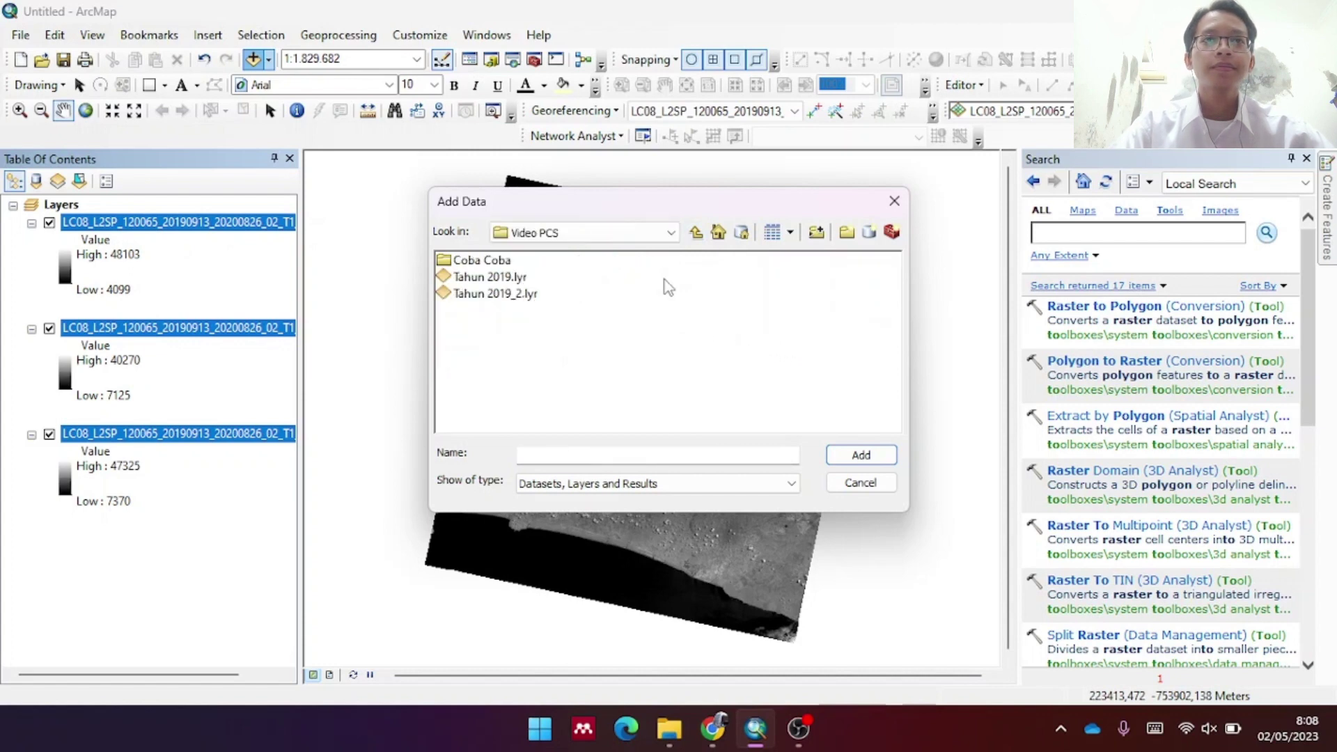
click(702, 234)
double_click(502, 293)
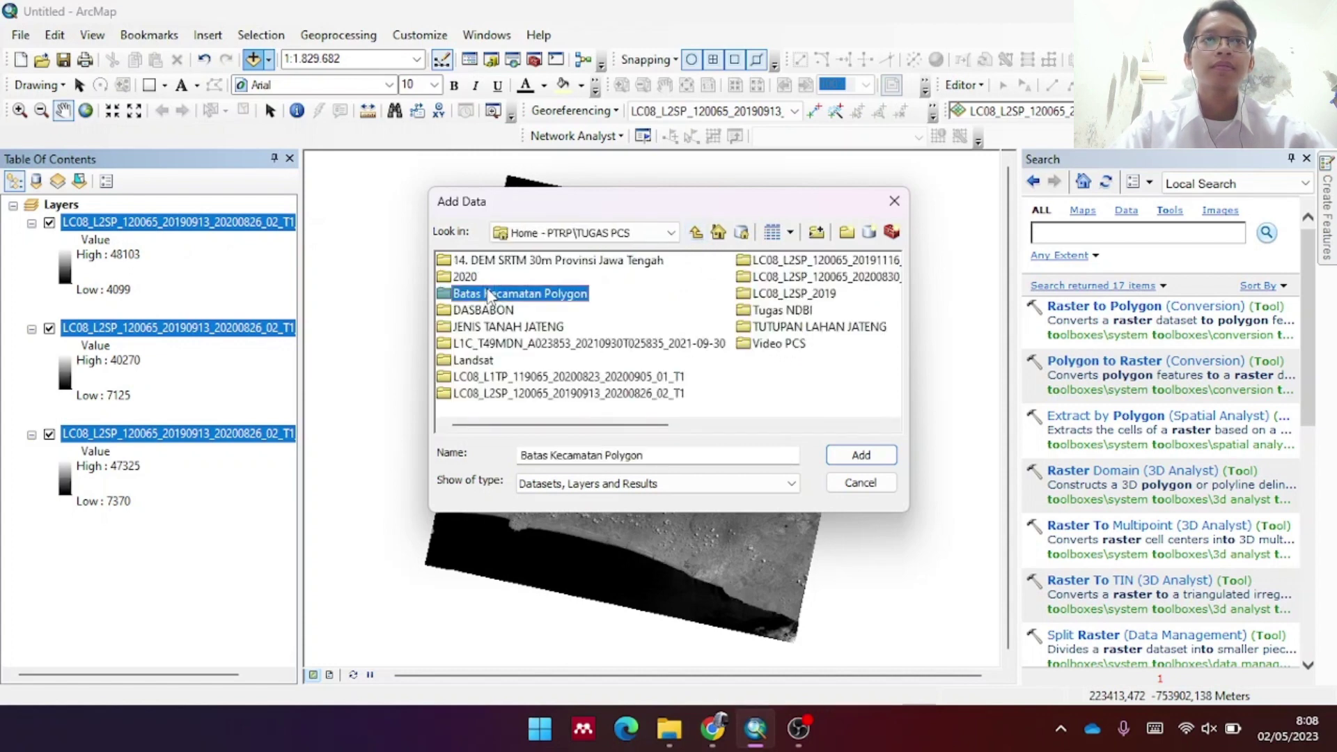
click(528, 261)
click(860, 455)
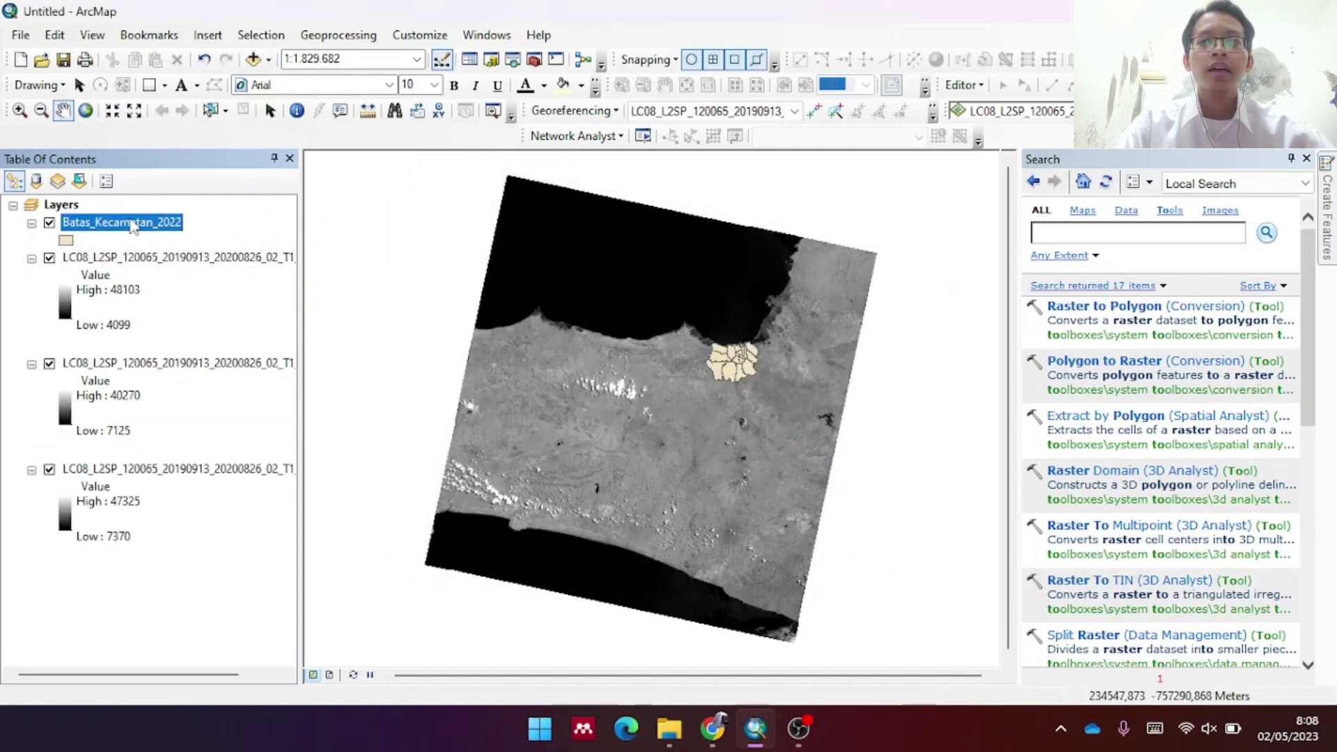
right_click(157, 221)
click(209, 321)
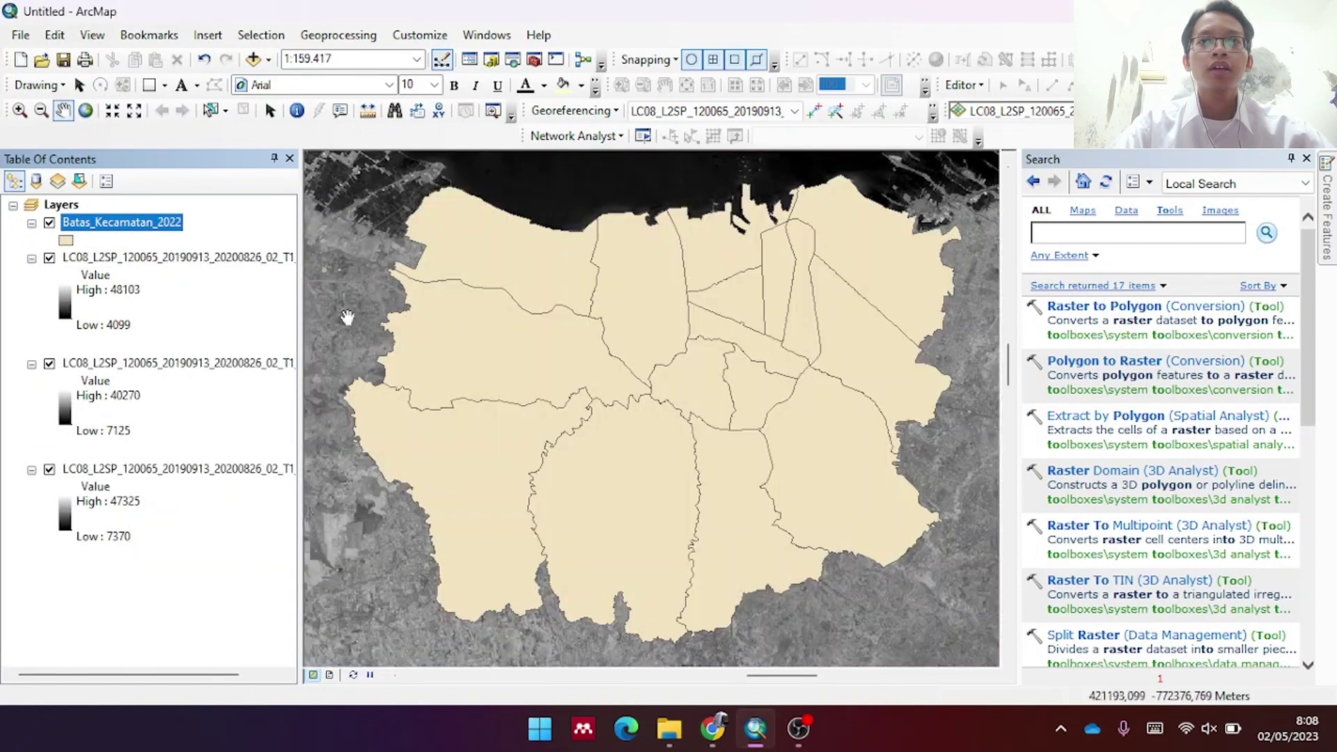
Hide the Batas_Kecamatan_2022 layer, toggle bands SR_B5 and SR_B6 to compare the imagery, and collapse the three band legends
click(49, 257)
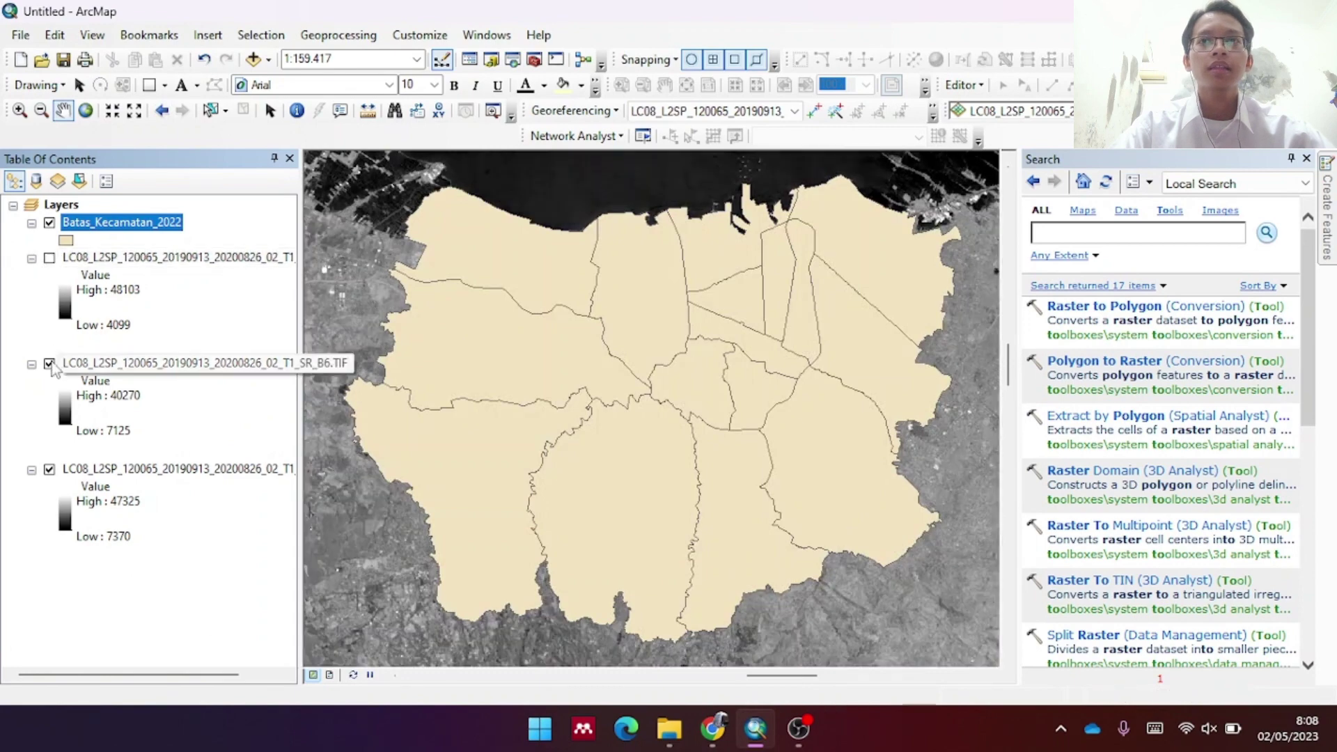
click(49, 363)
click(49, 223)
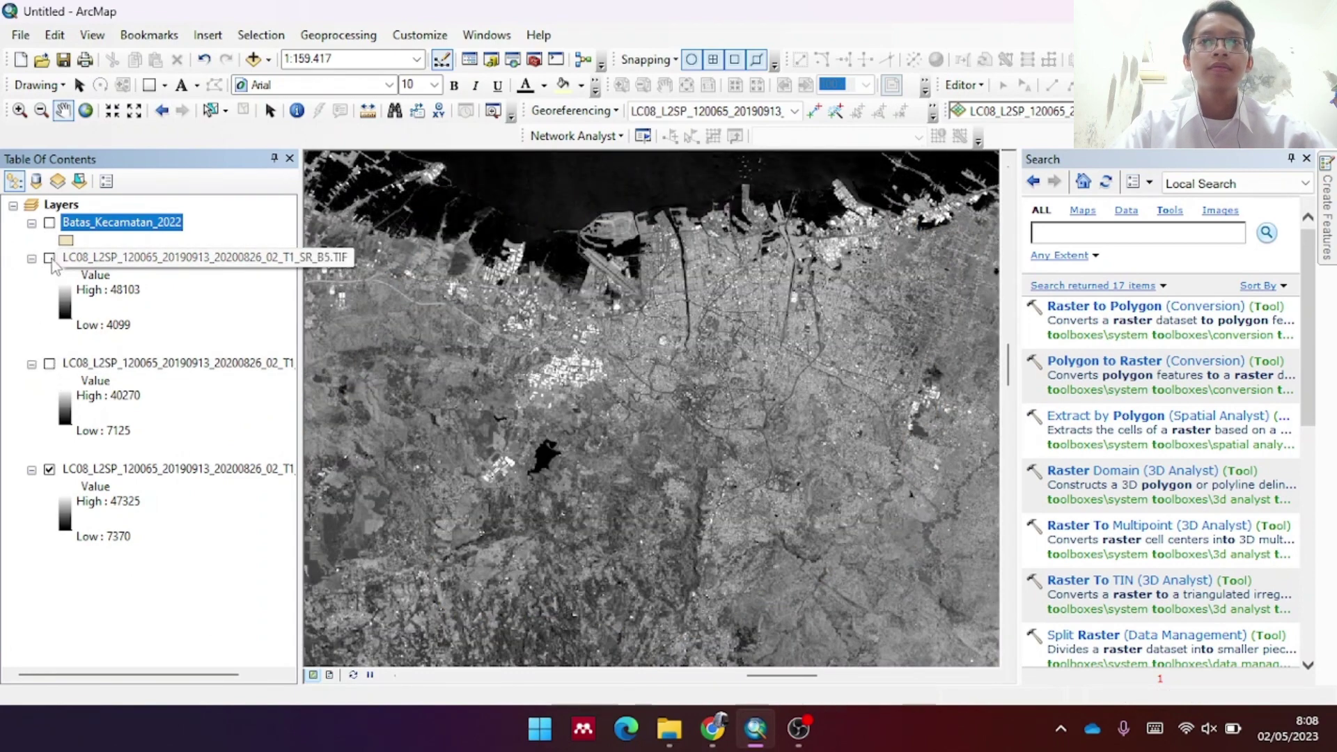
click(49, 258)
click(31, 258)
click(31, 276)
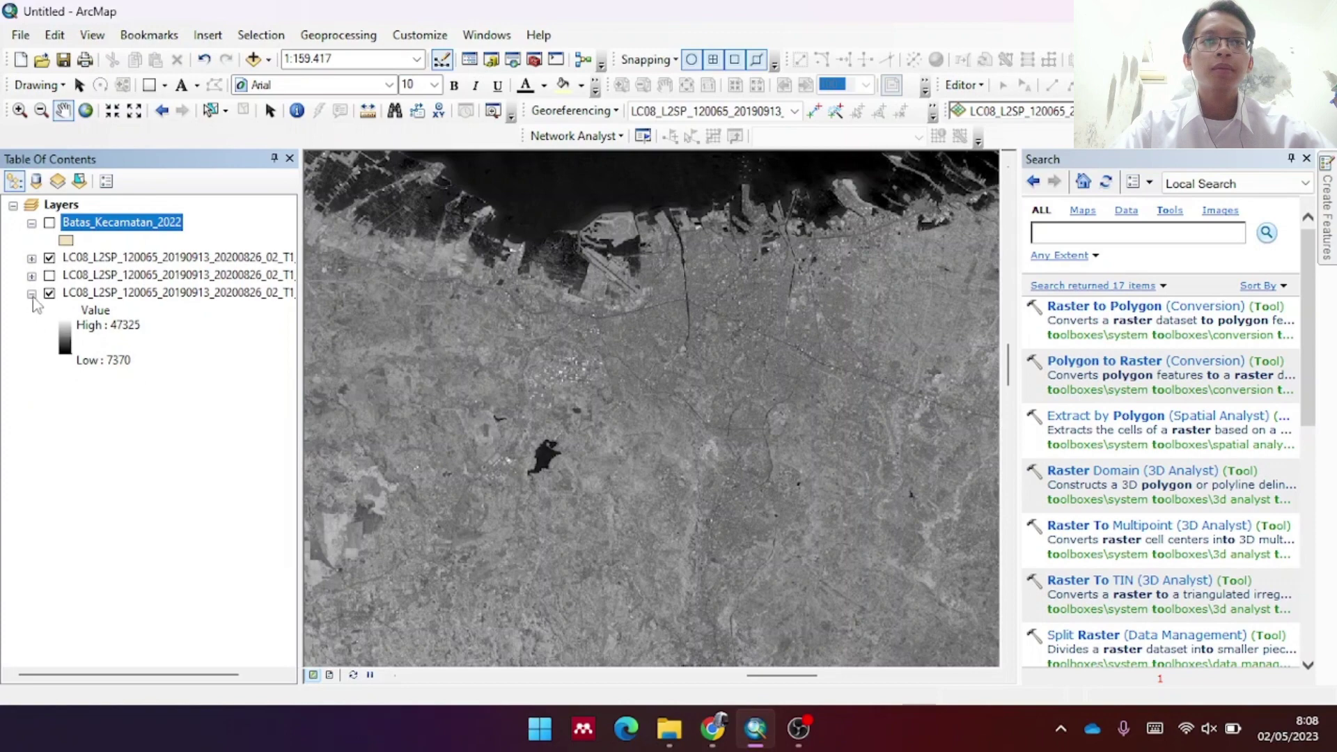
click(31, 293)
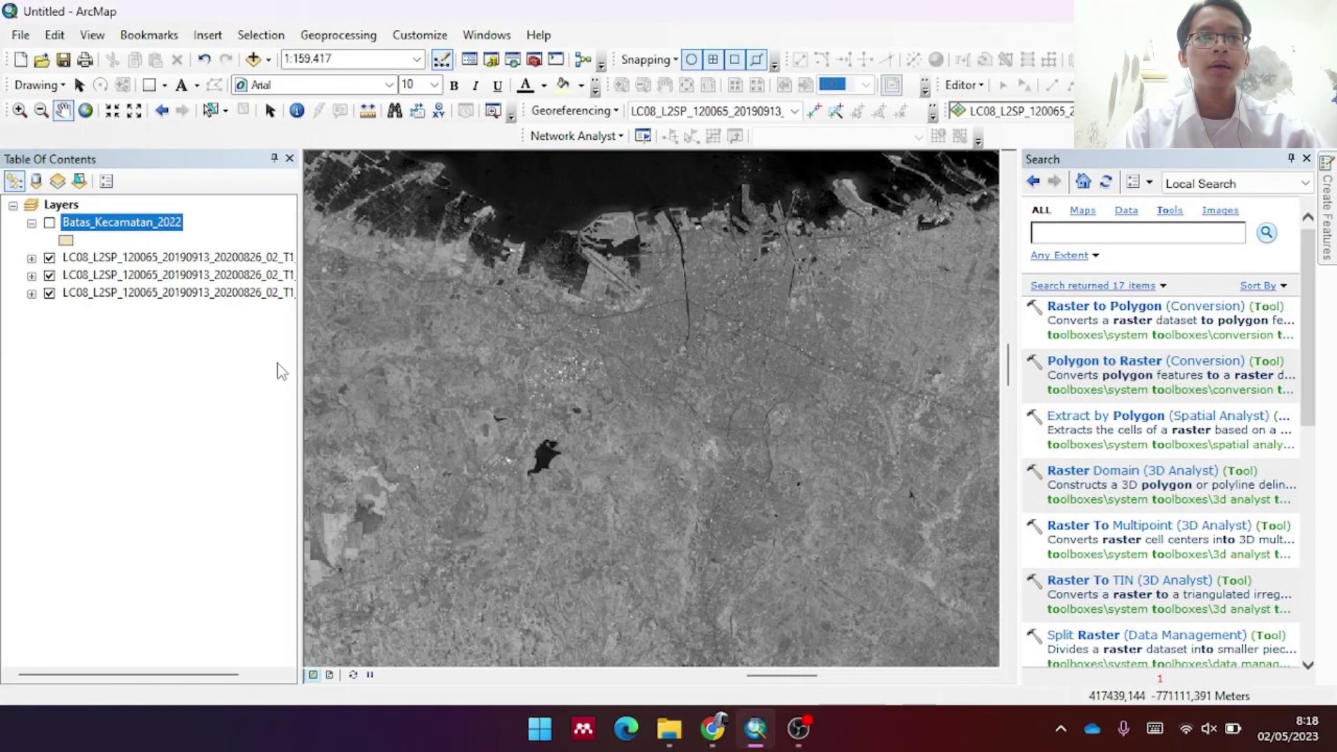
Search the tools for "raster calculator" and open the Spatial Analyst Raster Calculator
click(1107, 229)
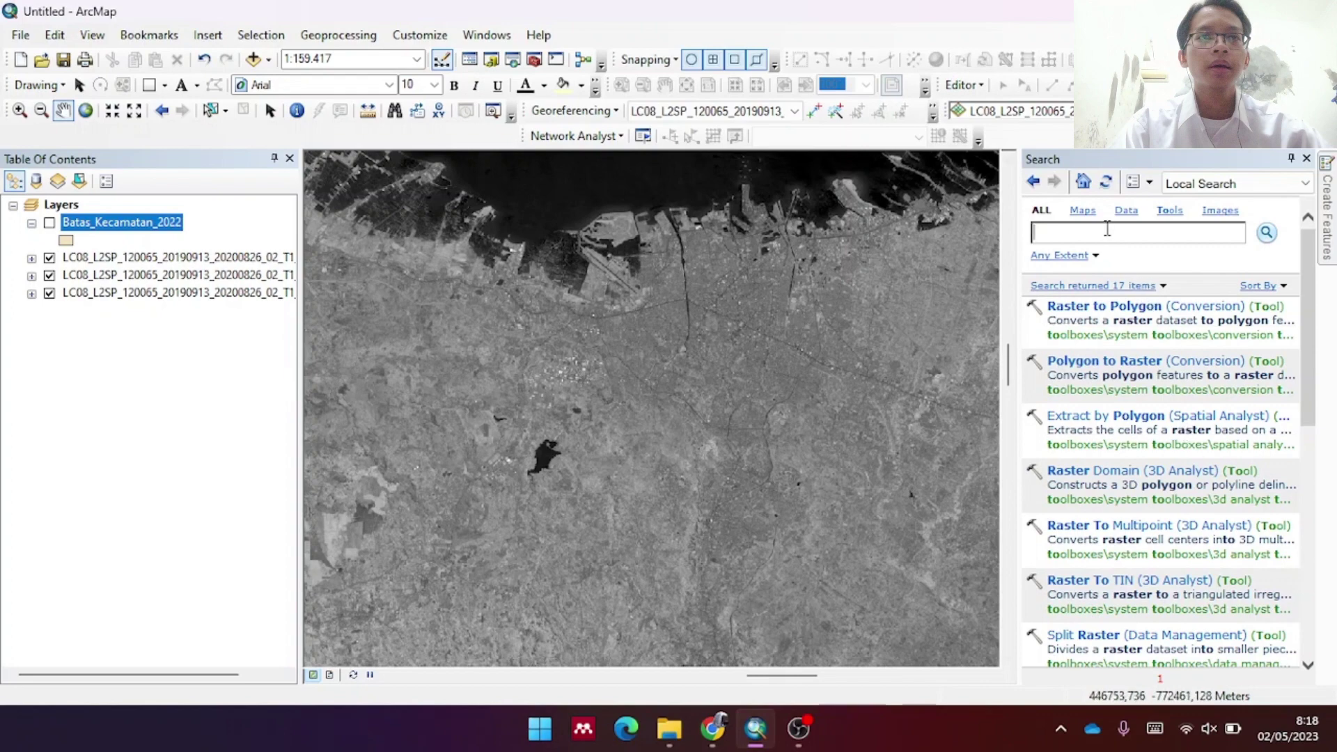
text(raster calc)
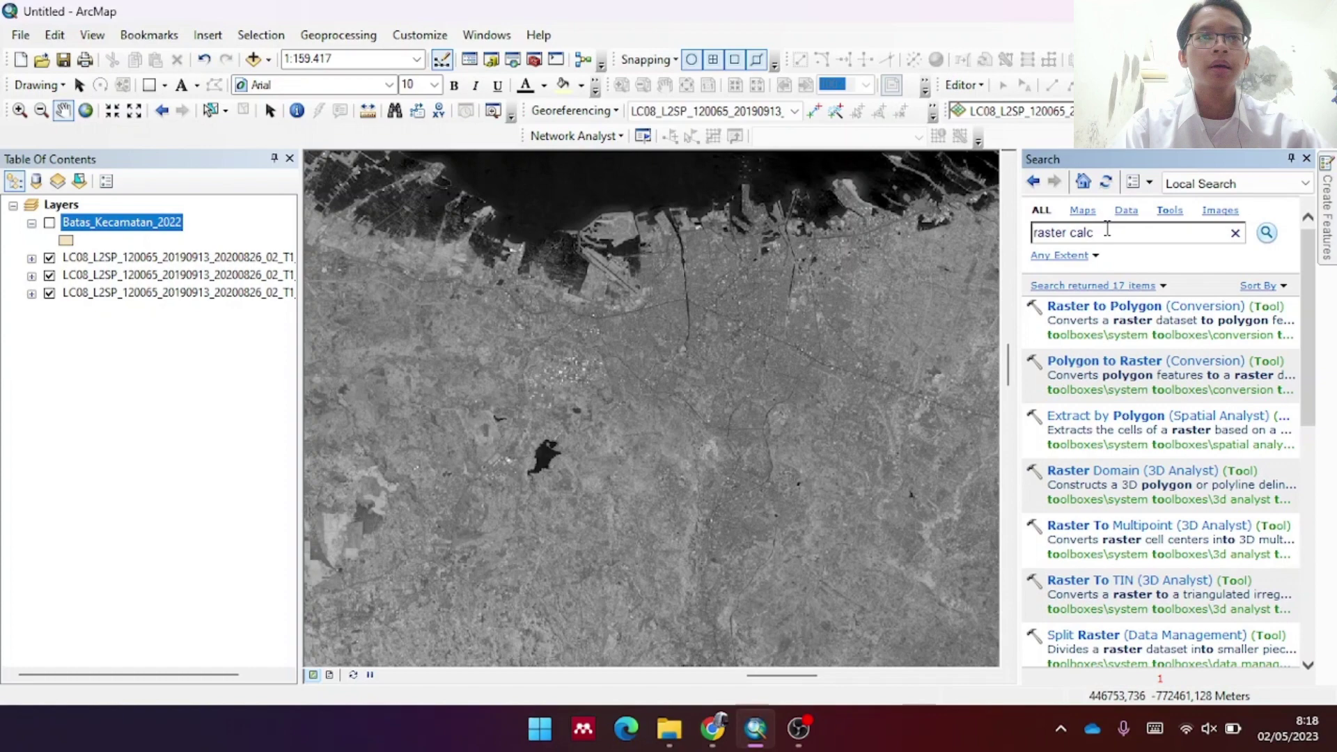
text(ulator)
key(Return)
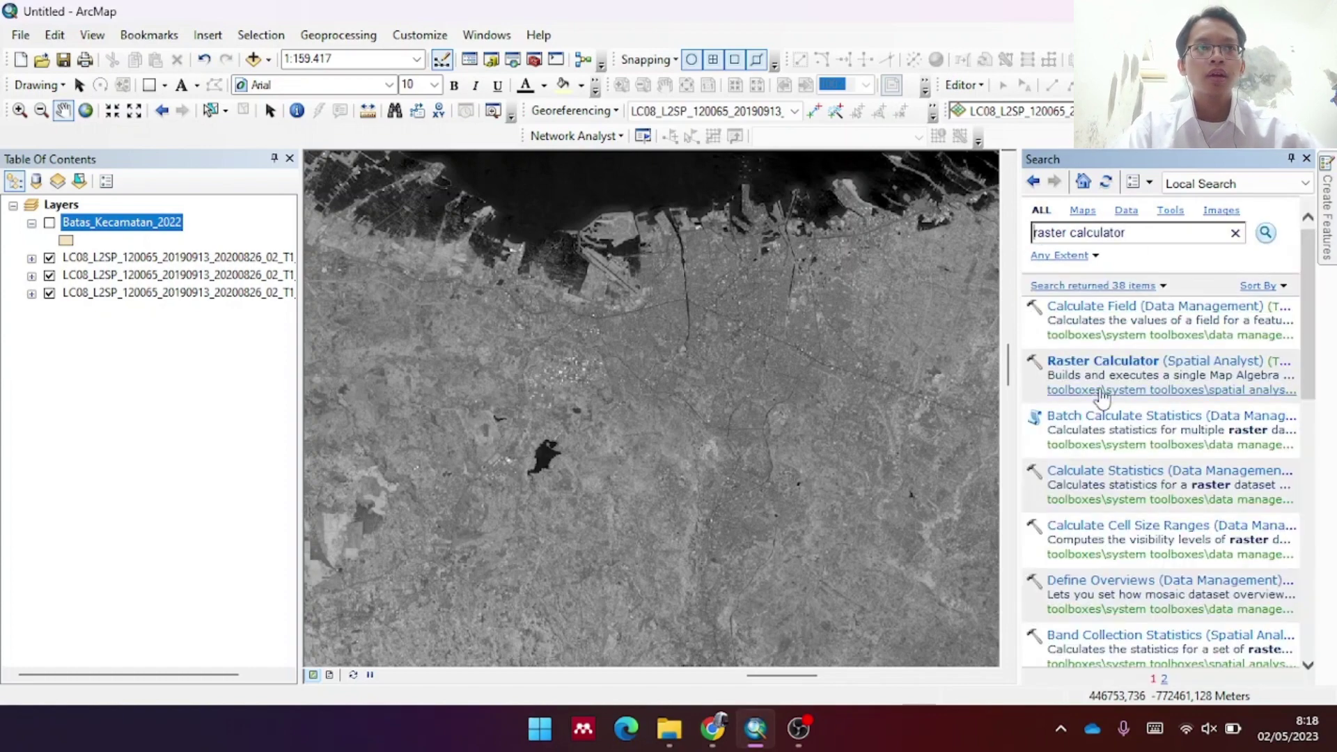
click(1097, 362)
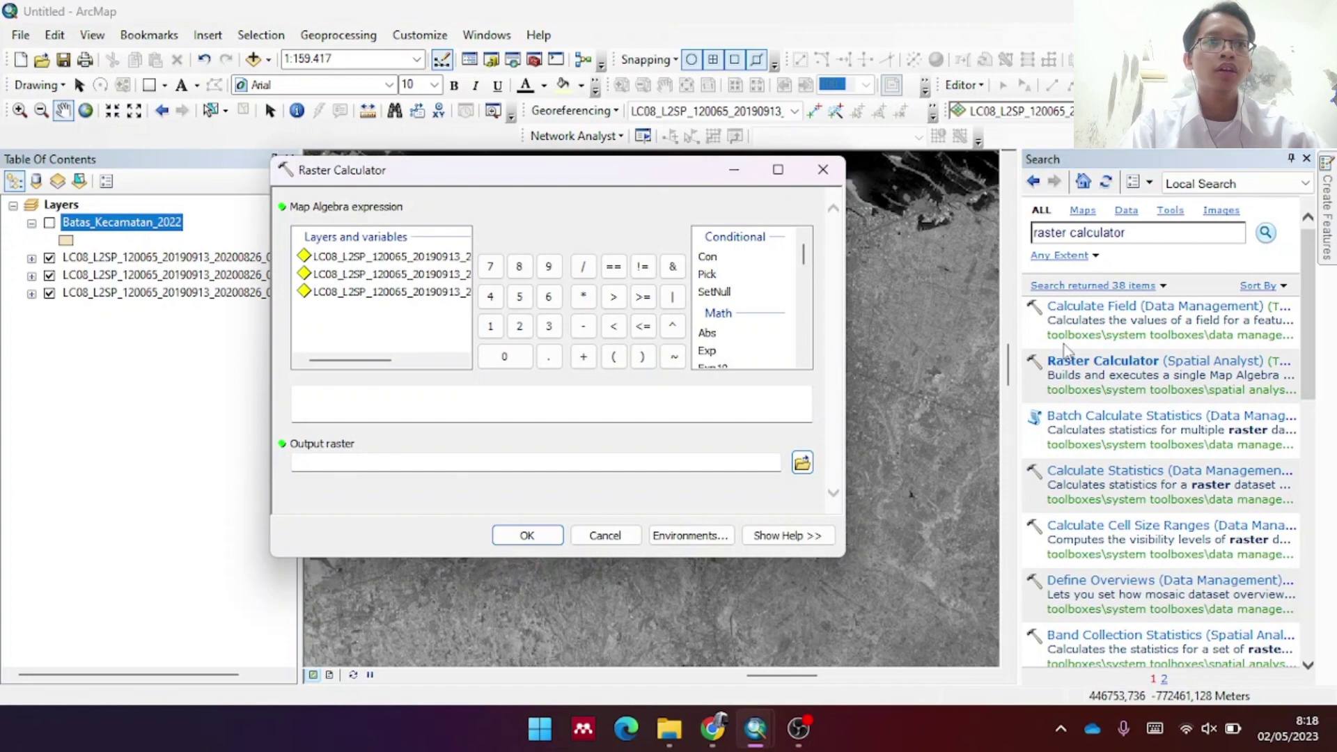
Build the expression's numerator as Float() of the SR_B6 band minus the SR_B5 band
scroll(732, 340, down, 1)
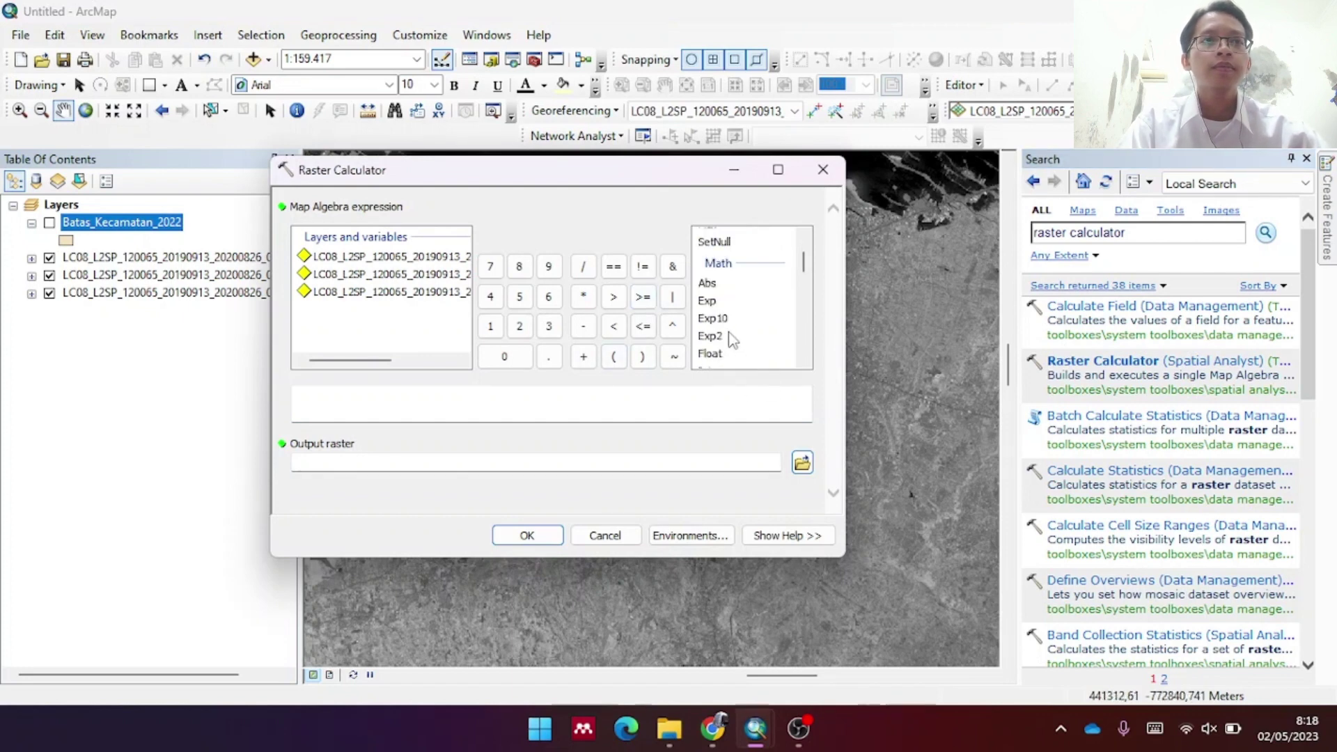
double_click(714, 354)
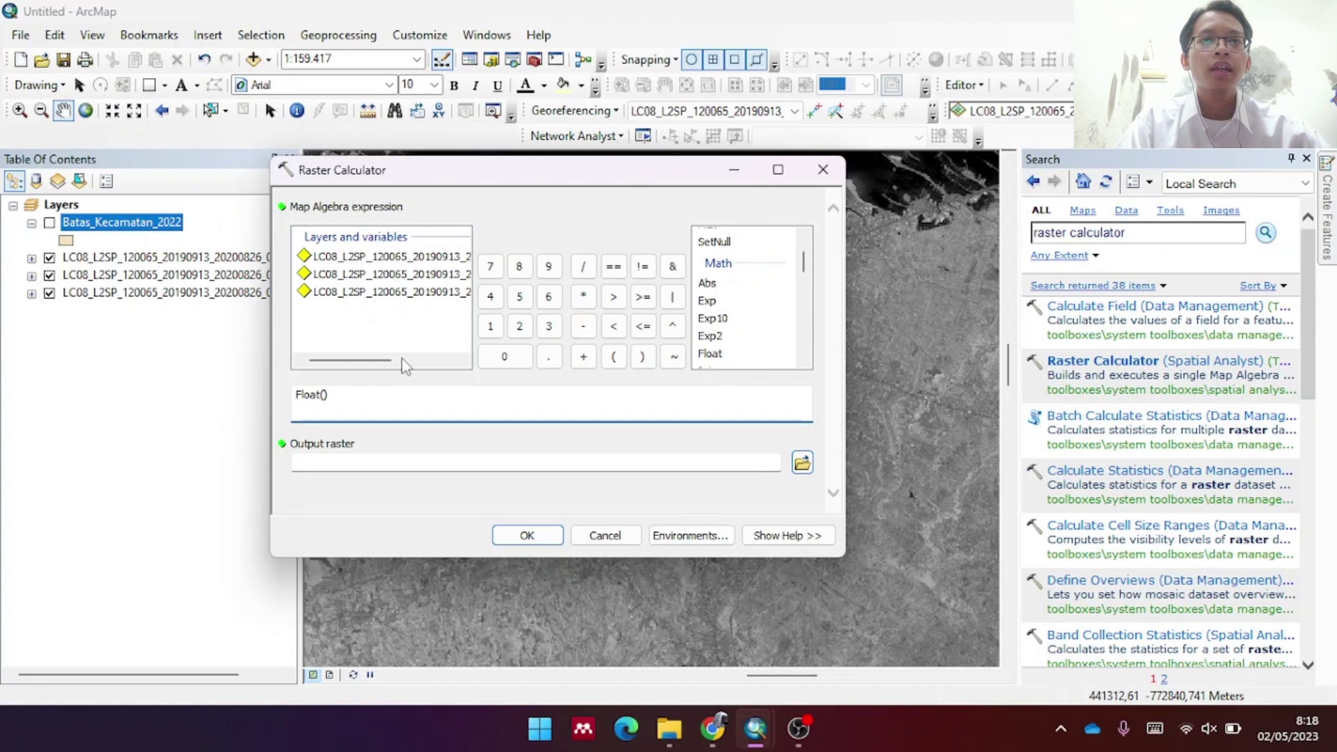
click(404, 365)
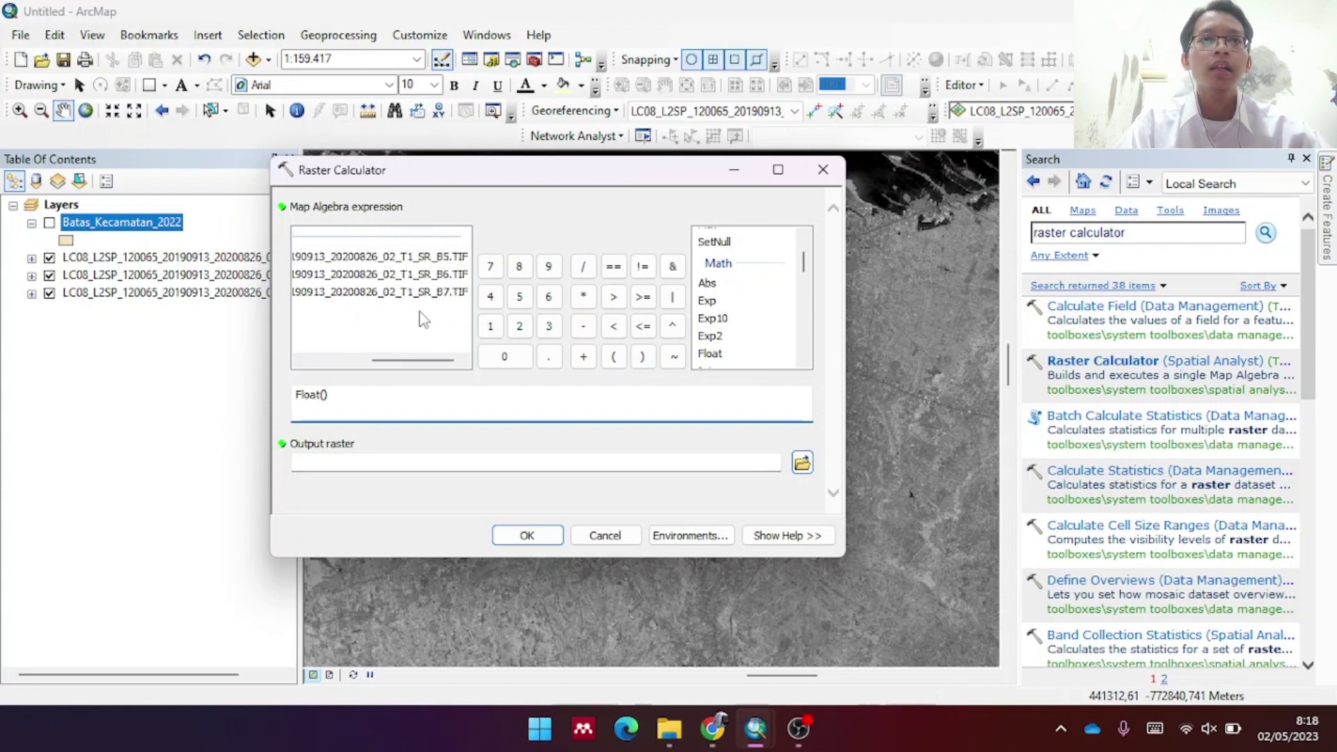
double_click(418, 276)
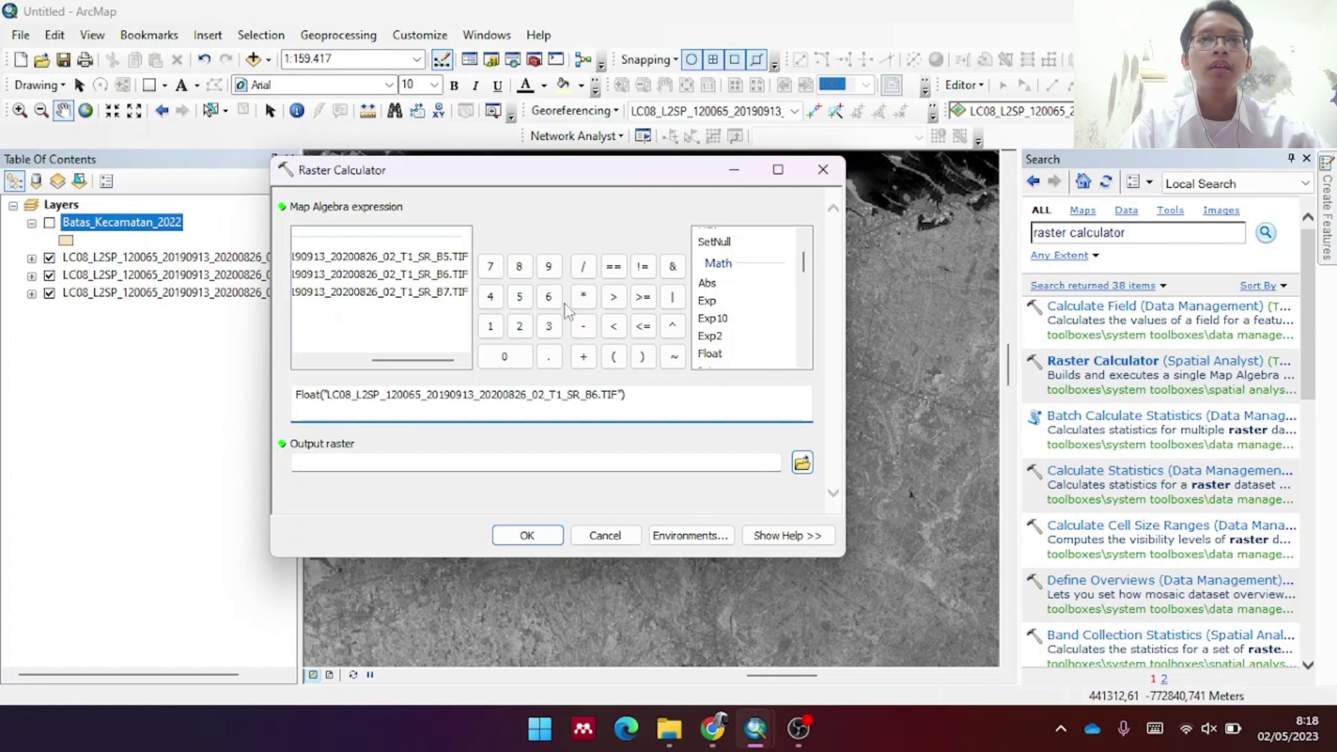
click(584, 326)
double_click(435, 261)
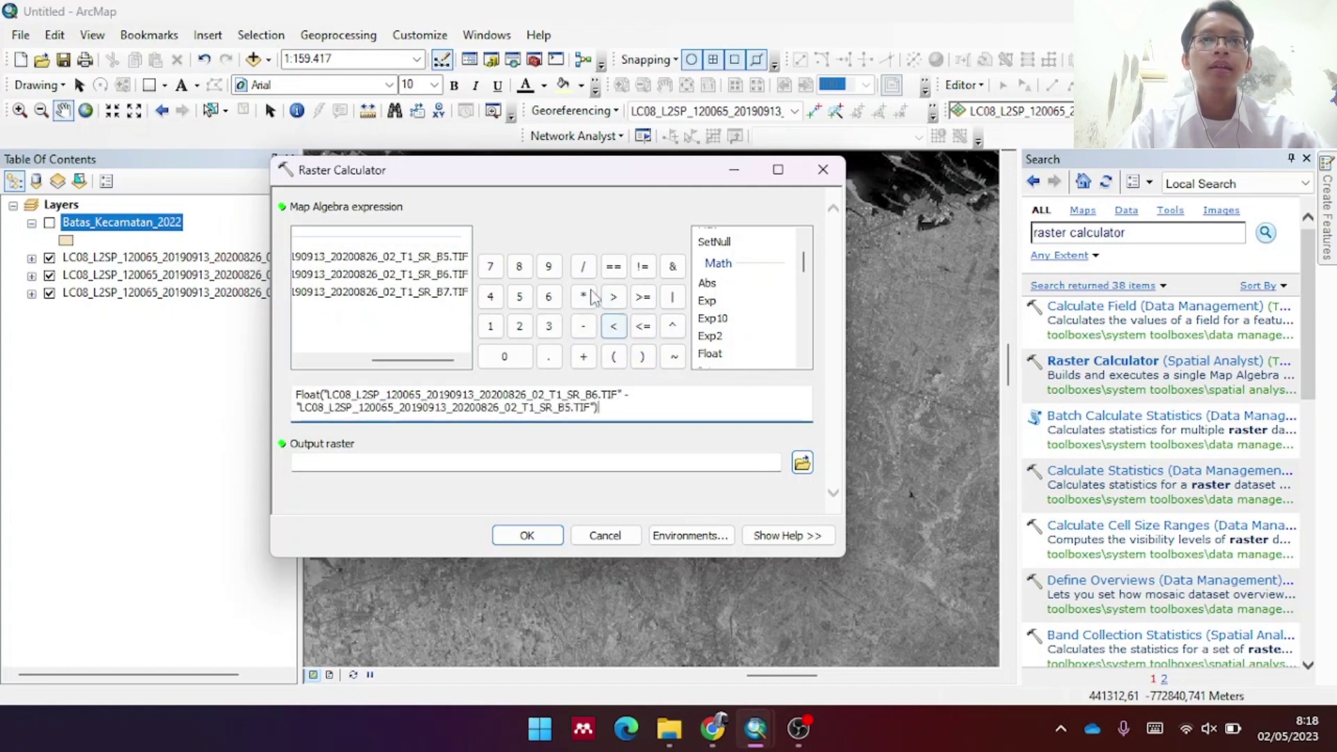
Complete the expression by dividing the numerator by Float() of the SR_B6 band plus the SR_B5 band
click(584, 266)
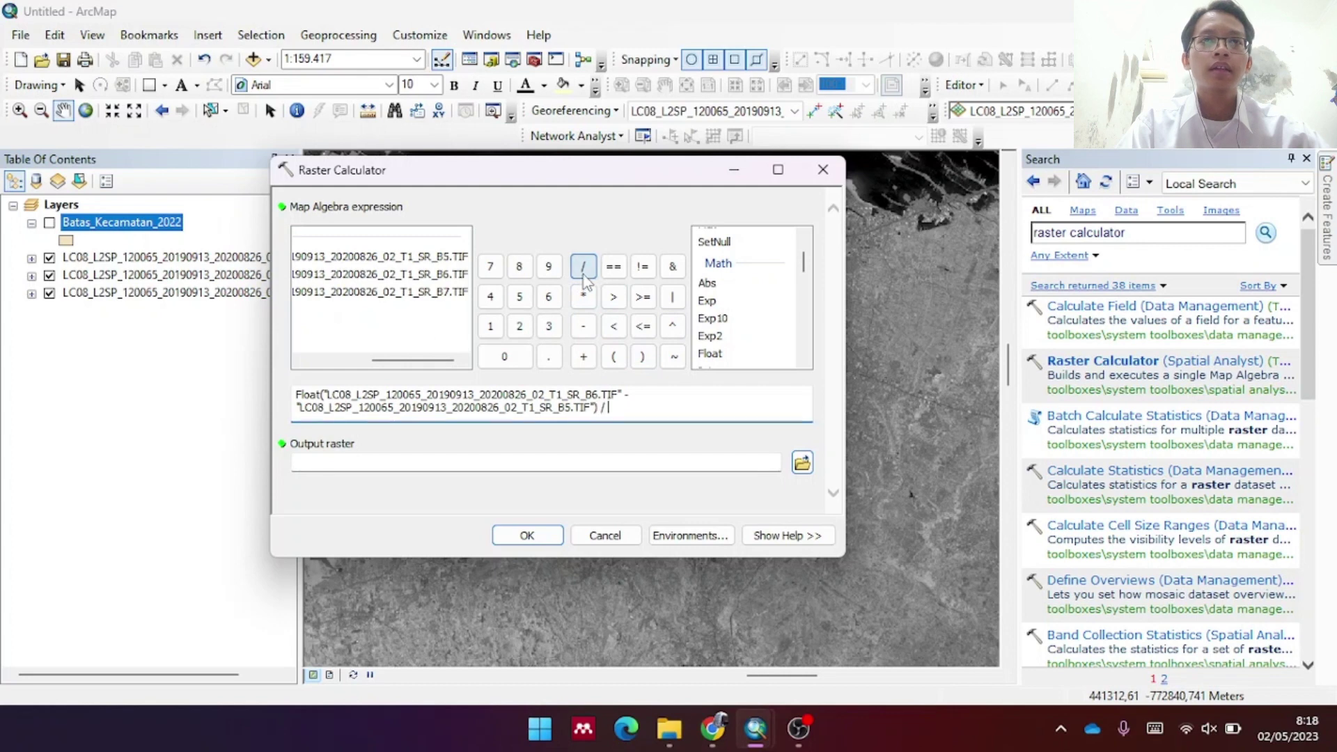
click(714, 354)
double_click(719, 357)
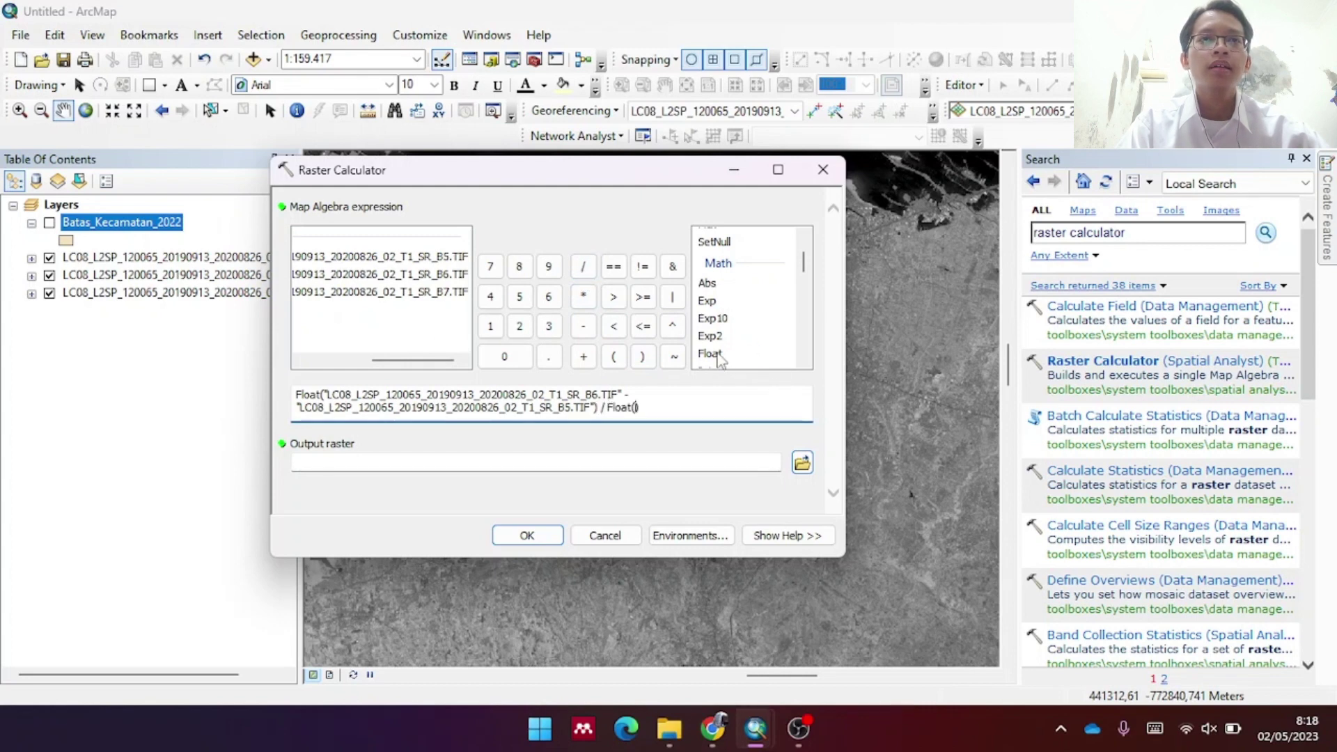
double_click(432, 277)
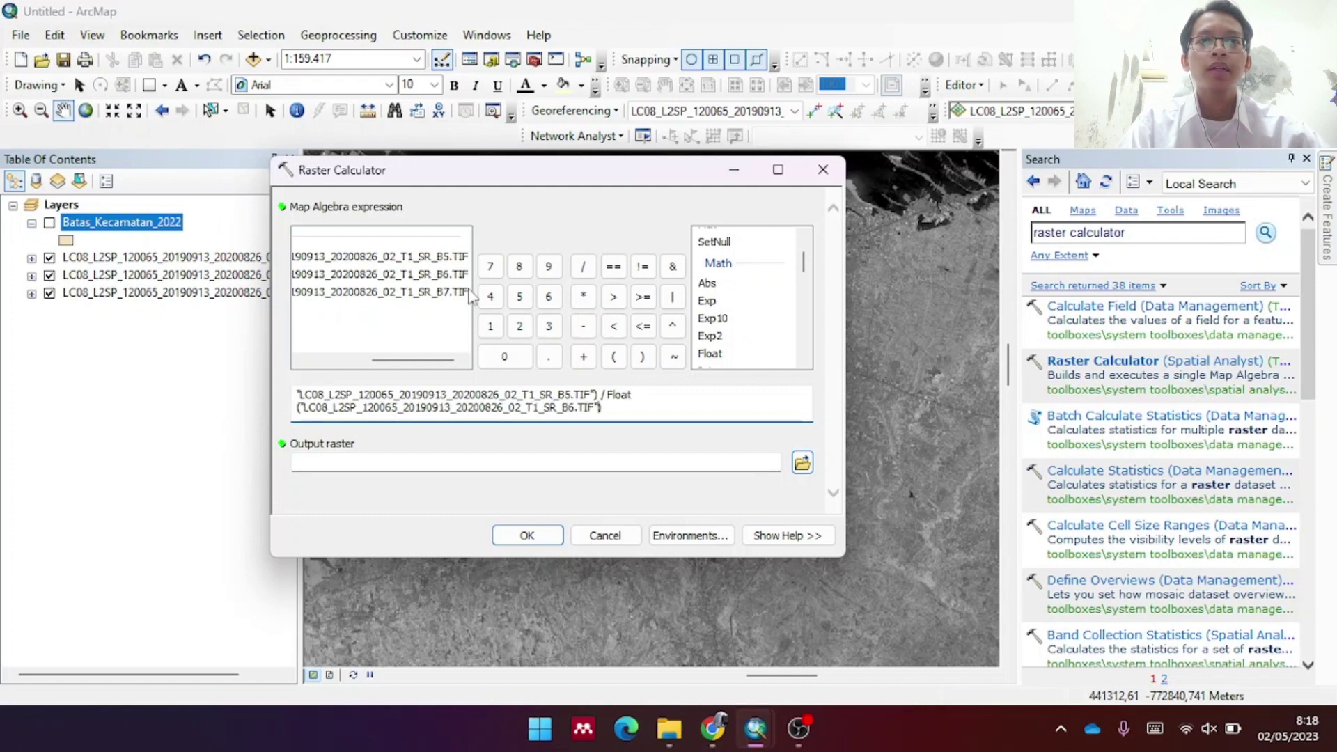
click(584, 357)
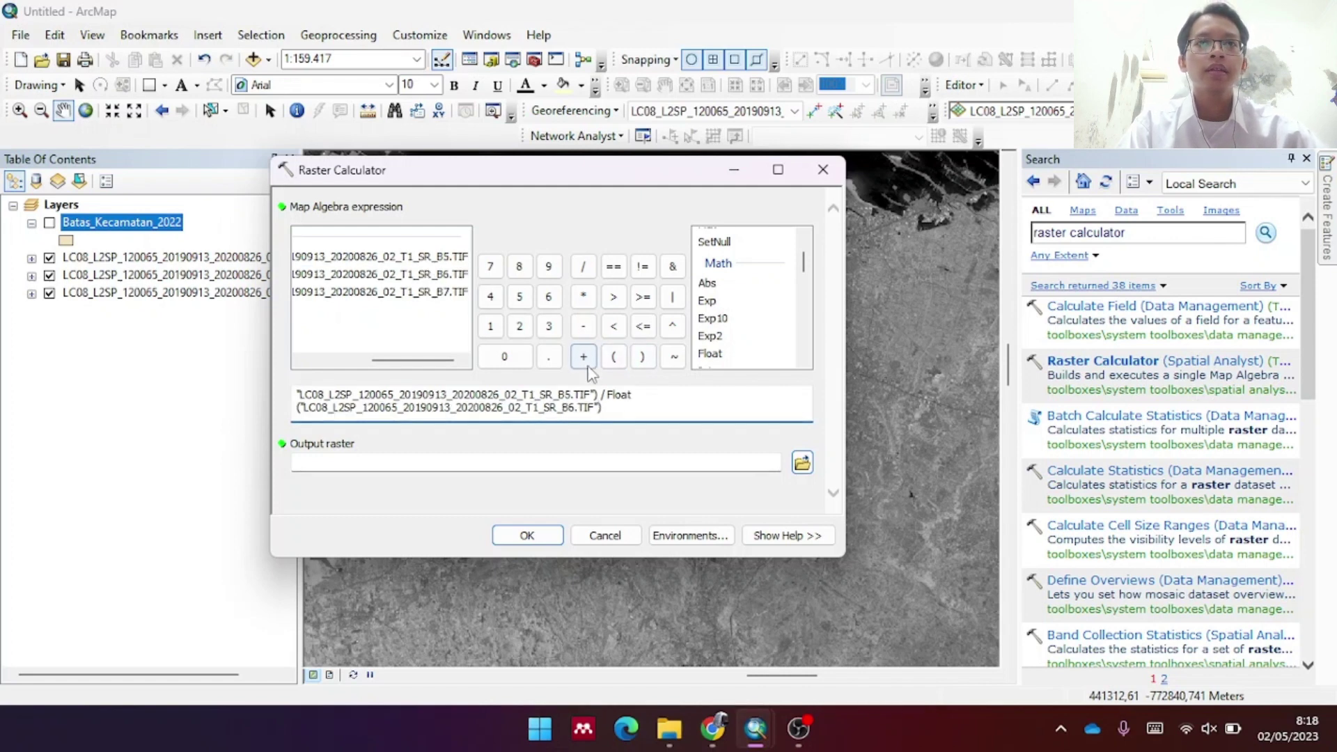
double_click(430, 265)
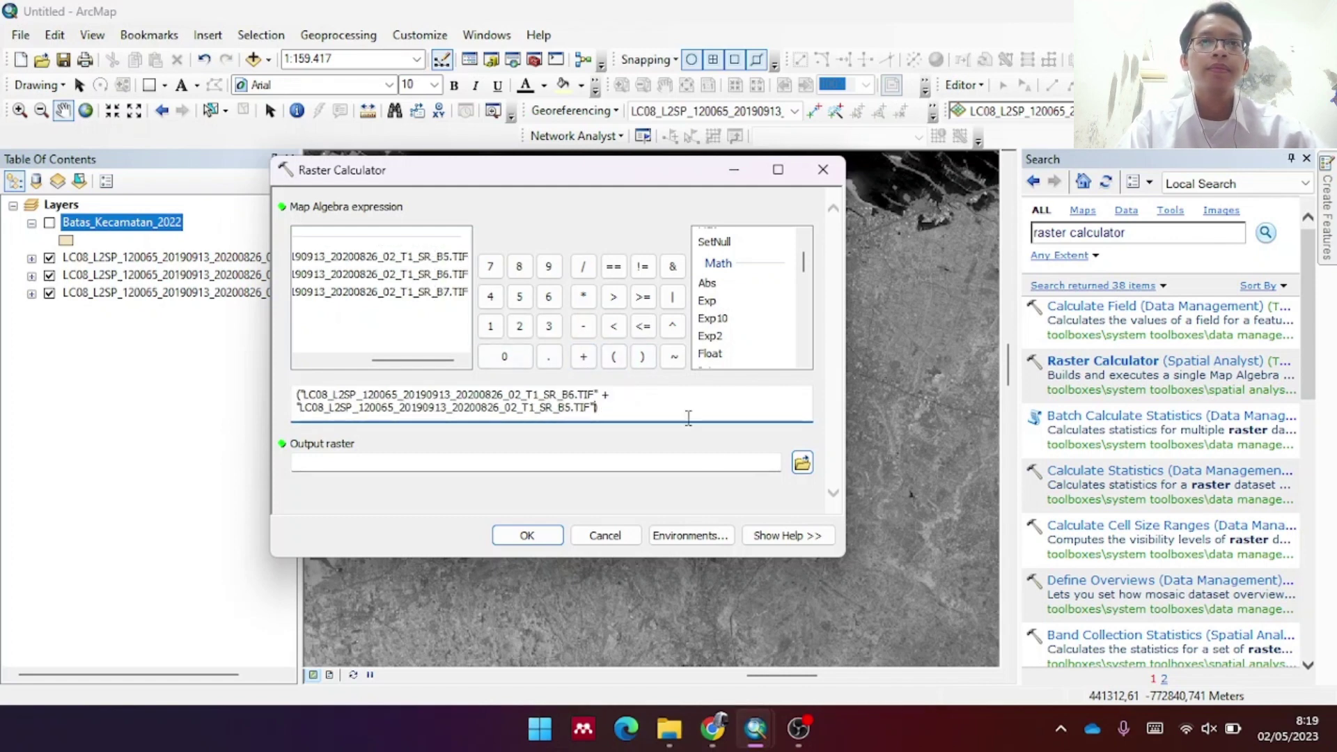
Browse to the Tugas NDBI folder for the output raster and create a new folder named Tahun 2019
click(802, 465)
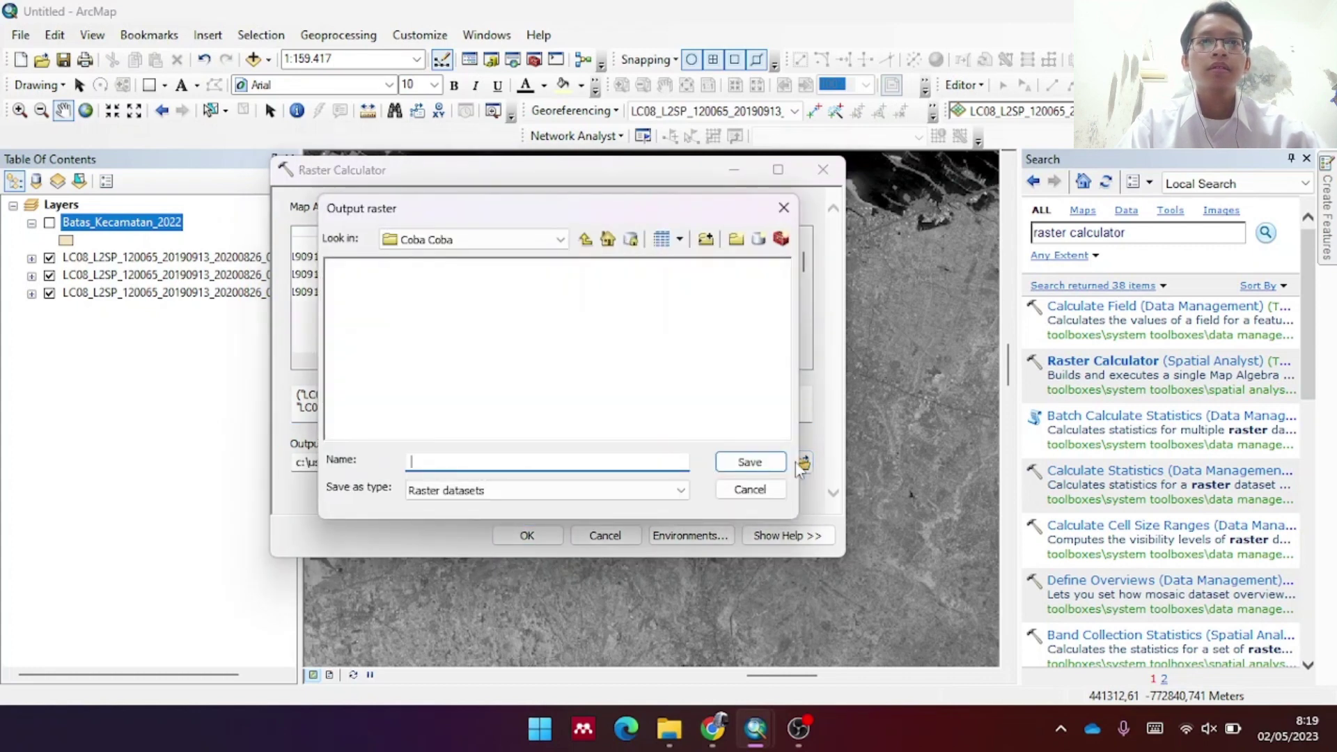
click(586, 239)
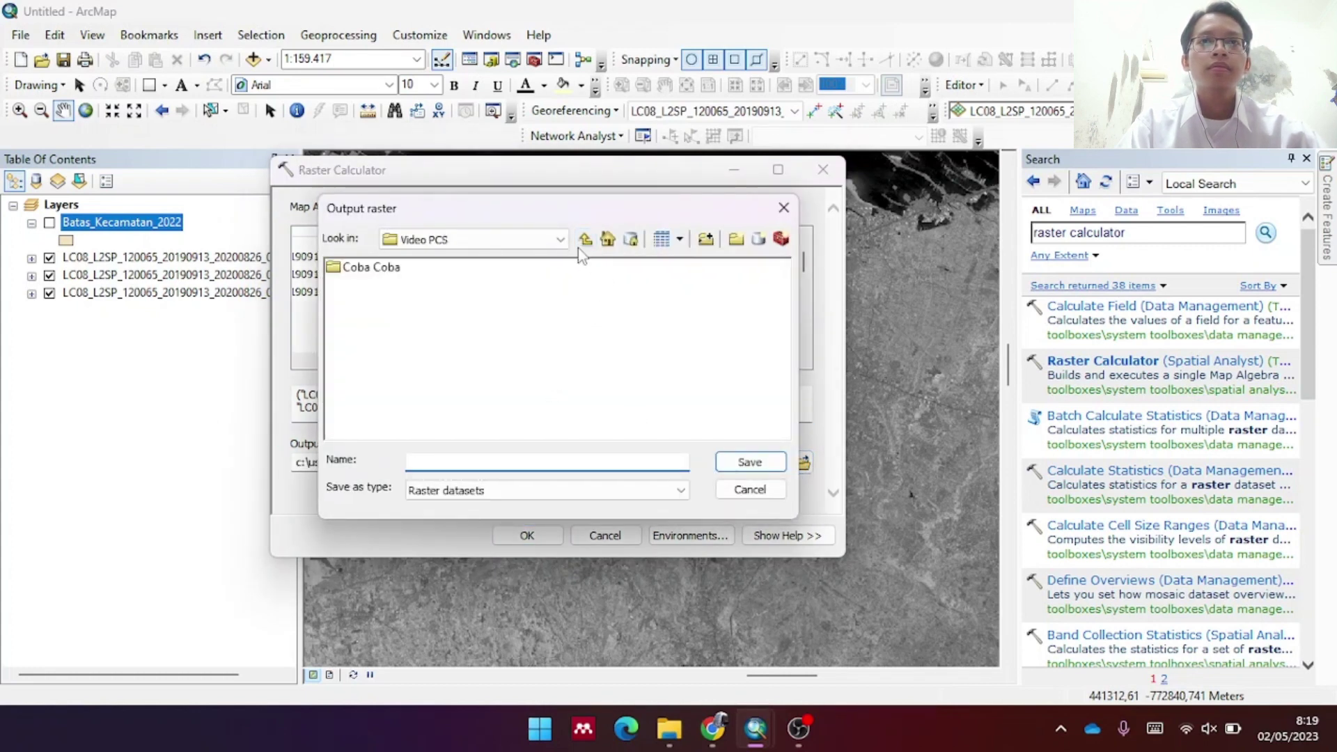
click(585, 239)
double_click(667, 315)
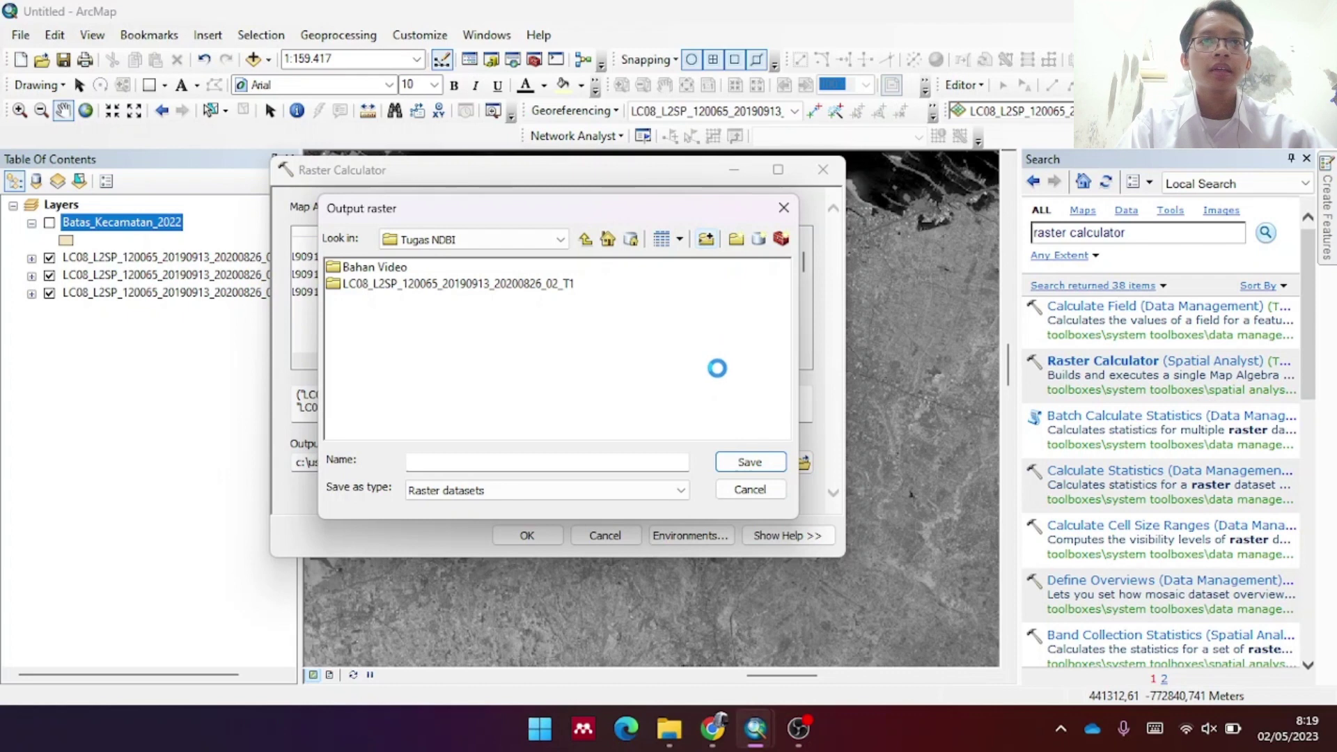
key(Escape)
click(736, 239)
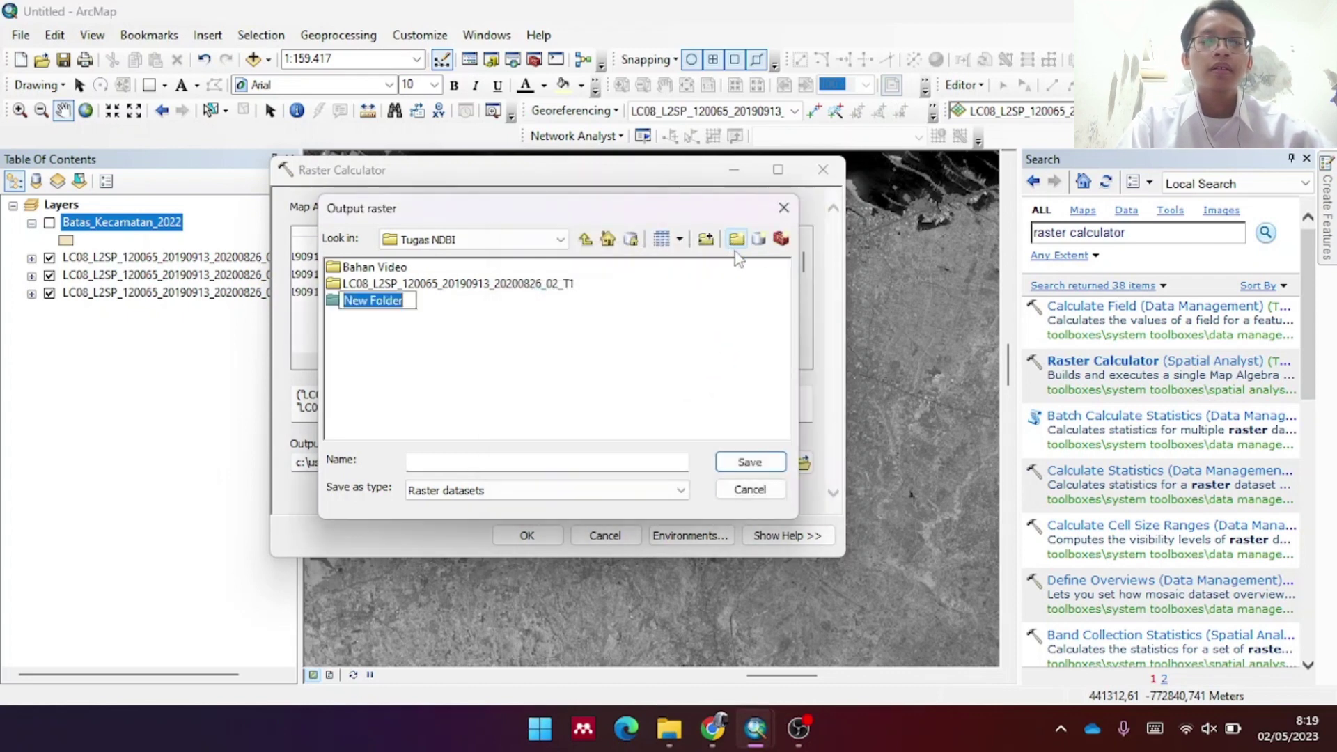
text(T)
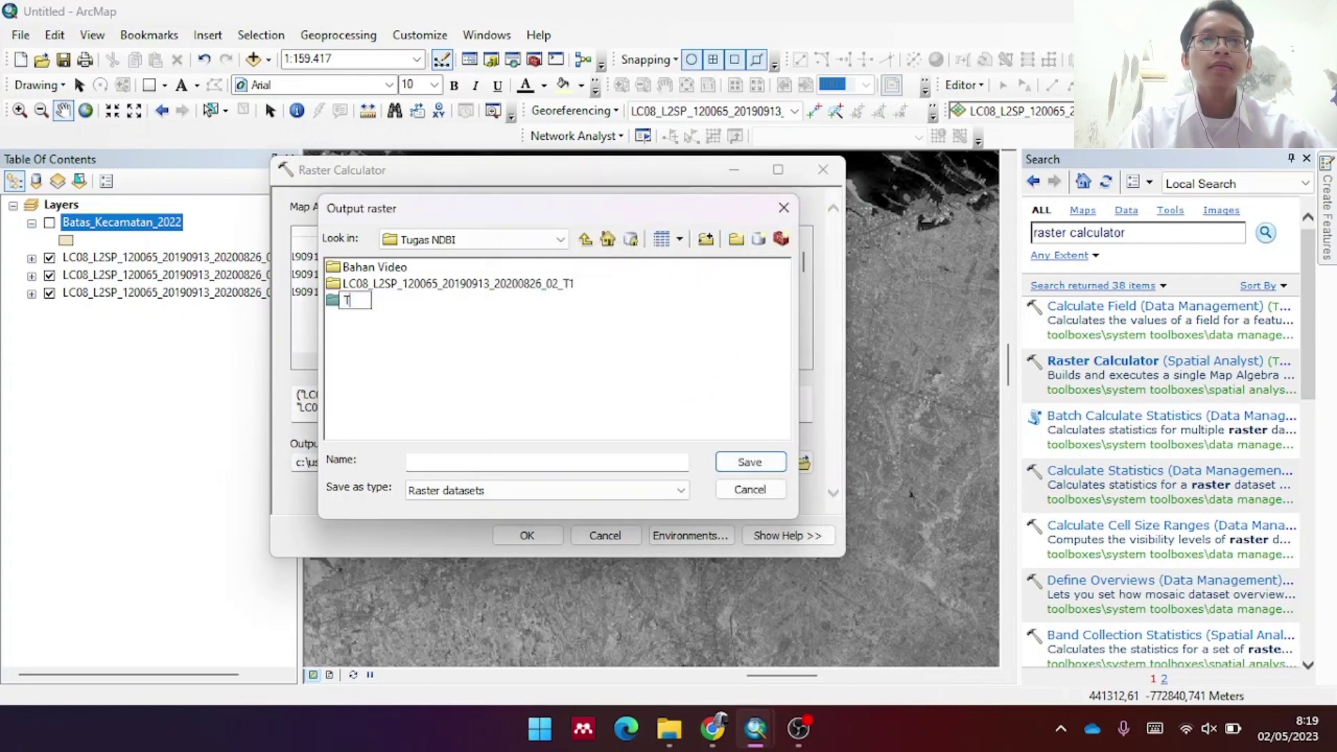
text(ahun 2022)
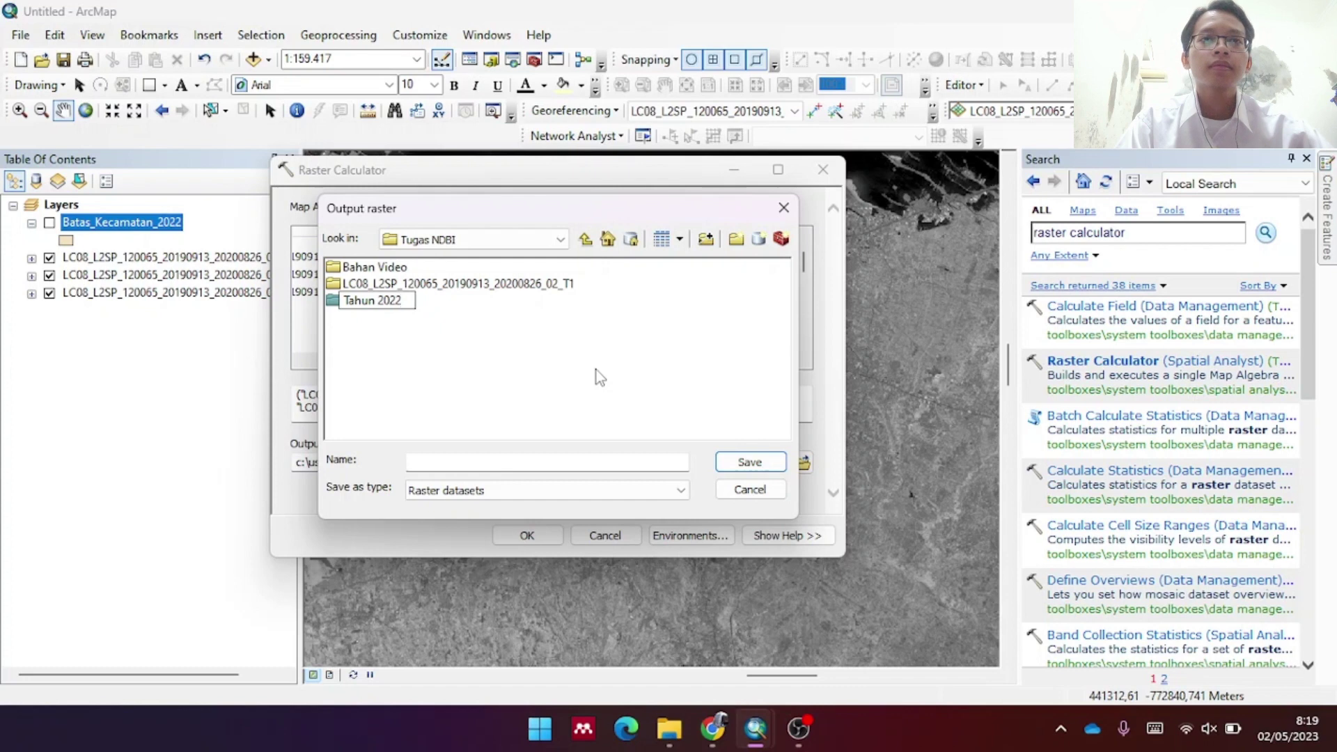
key(BackSpace)
key(BackSpace)
text(19)
key(Return)
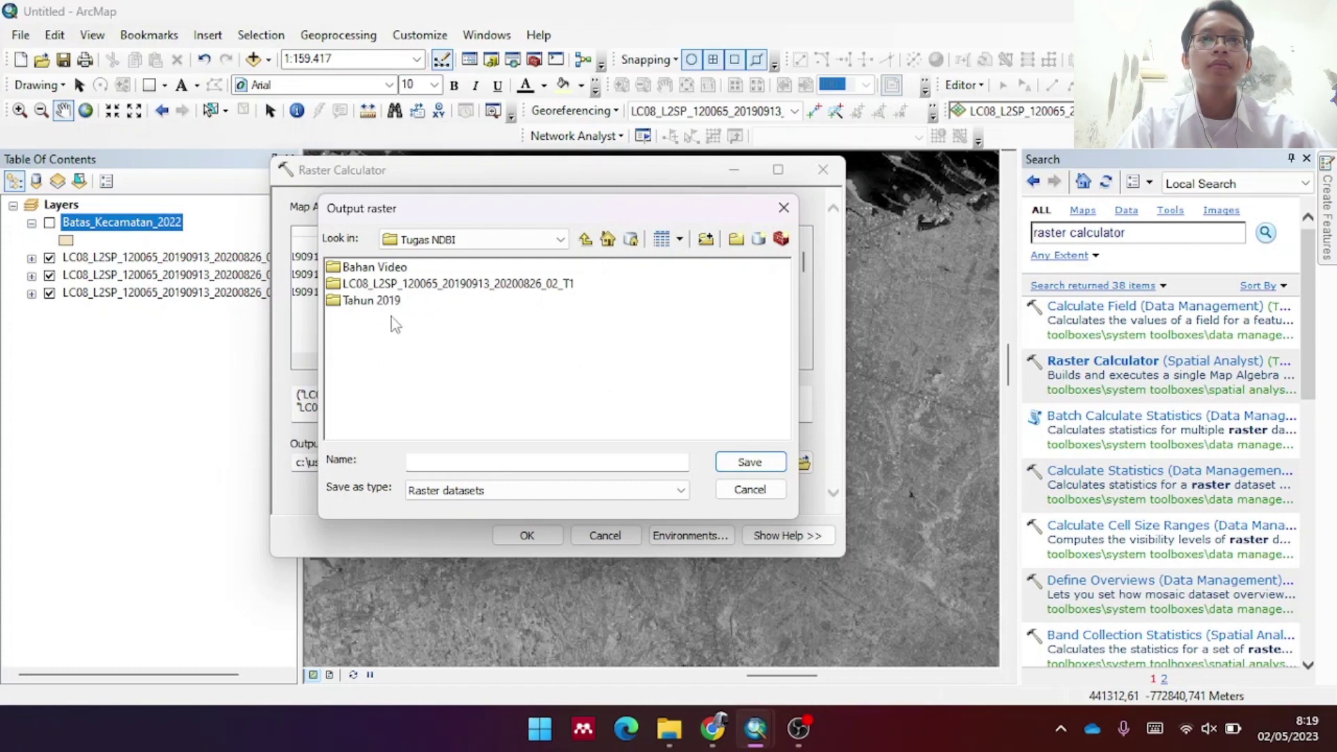
Save the output raster as NDBI2019 in the Tahun 2019 folder and run the calculation, dismissing the completion notice
double_click(379, 302)
click(579, 462)
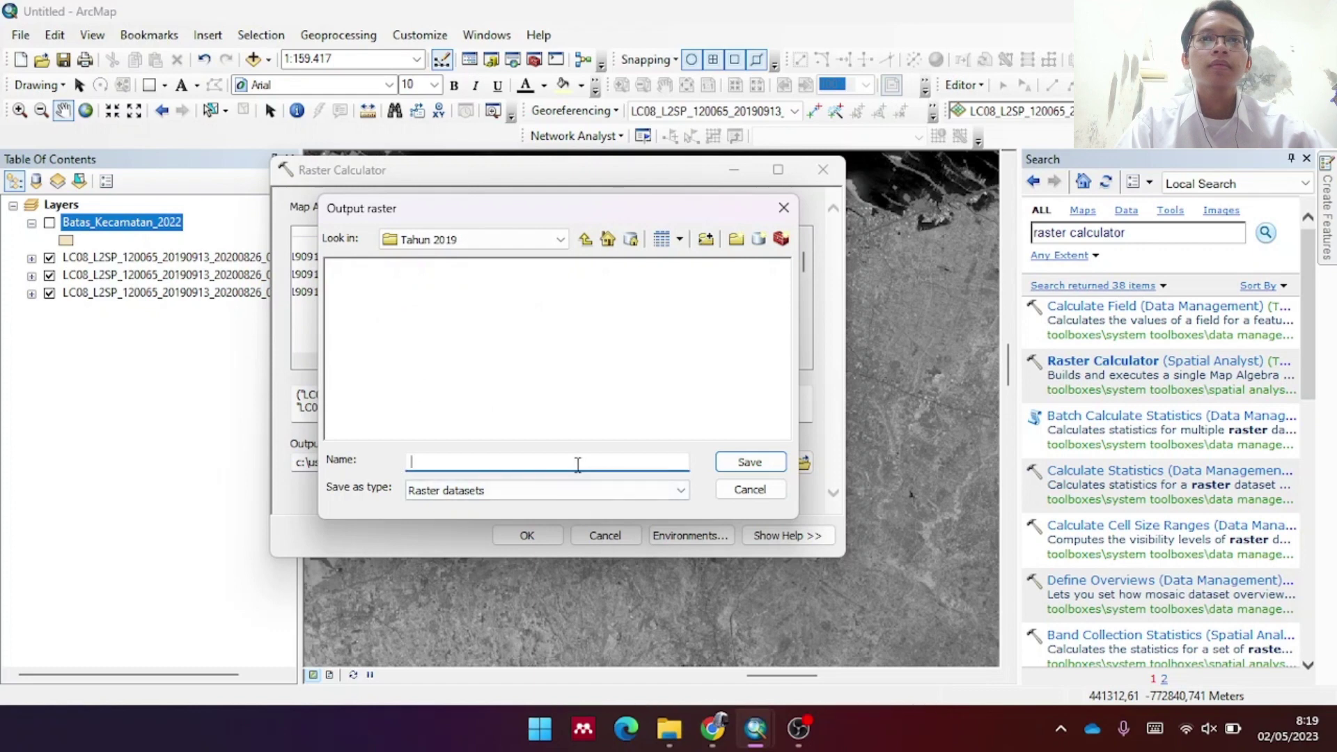
text(NDBI2019)
key(Return)
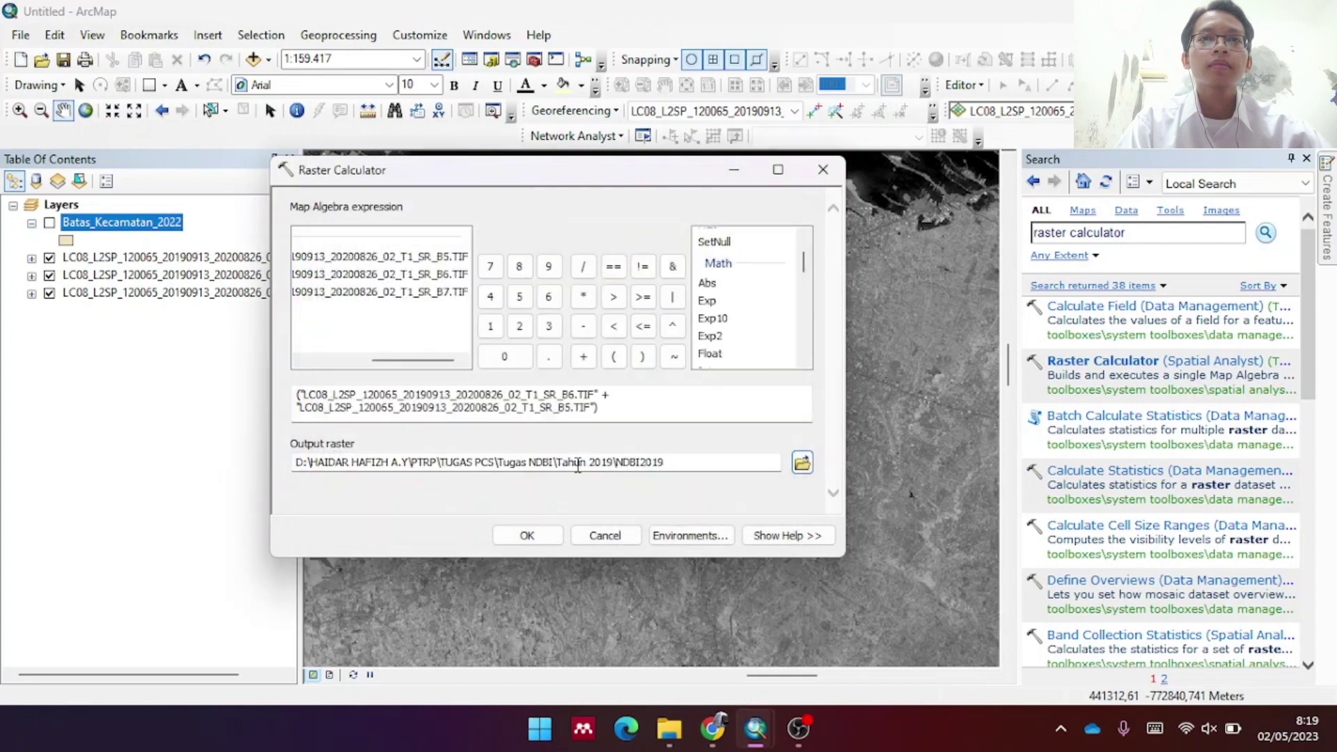
click(527, 535)
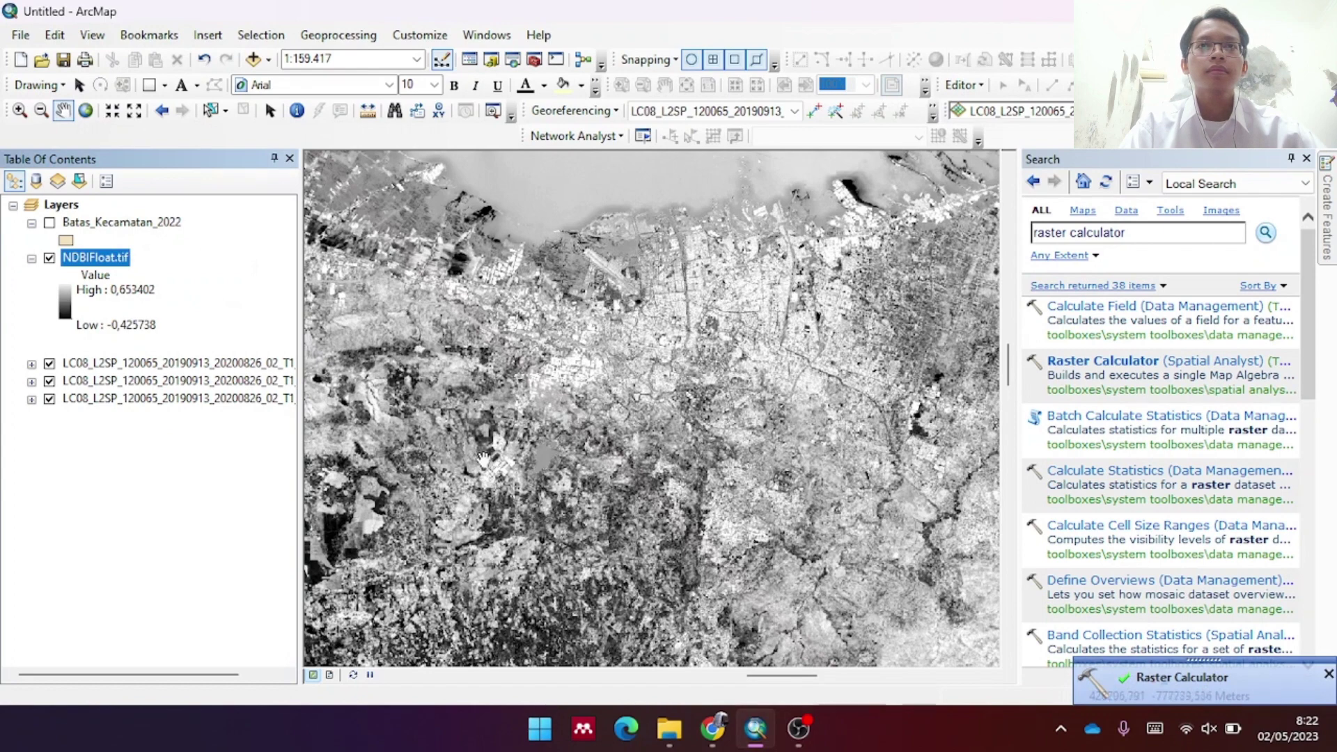
click(1328, 676)
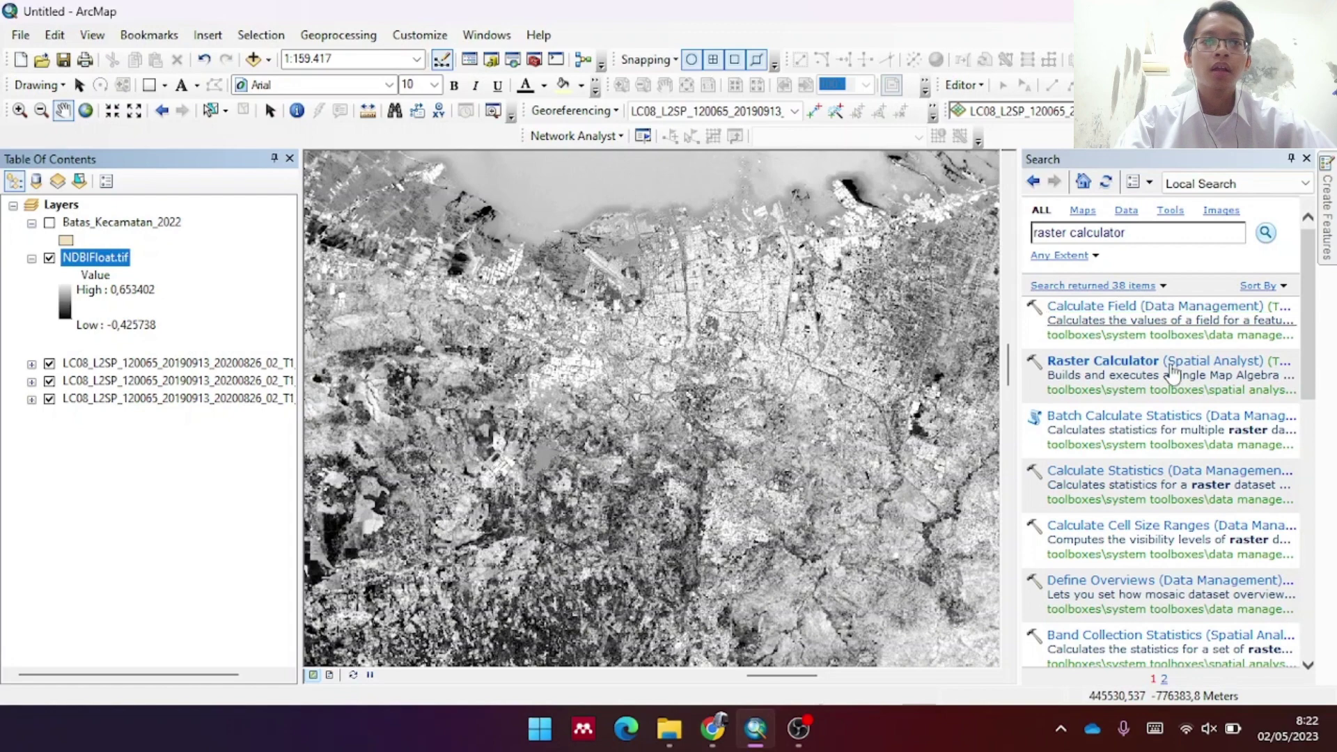
Reopen the Raster Calculator and build the numerator with an opening parenthesis and Float() of the SR_B7 band minus the SR_B5 band
click(1105, 362)
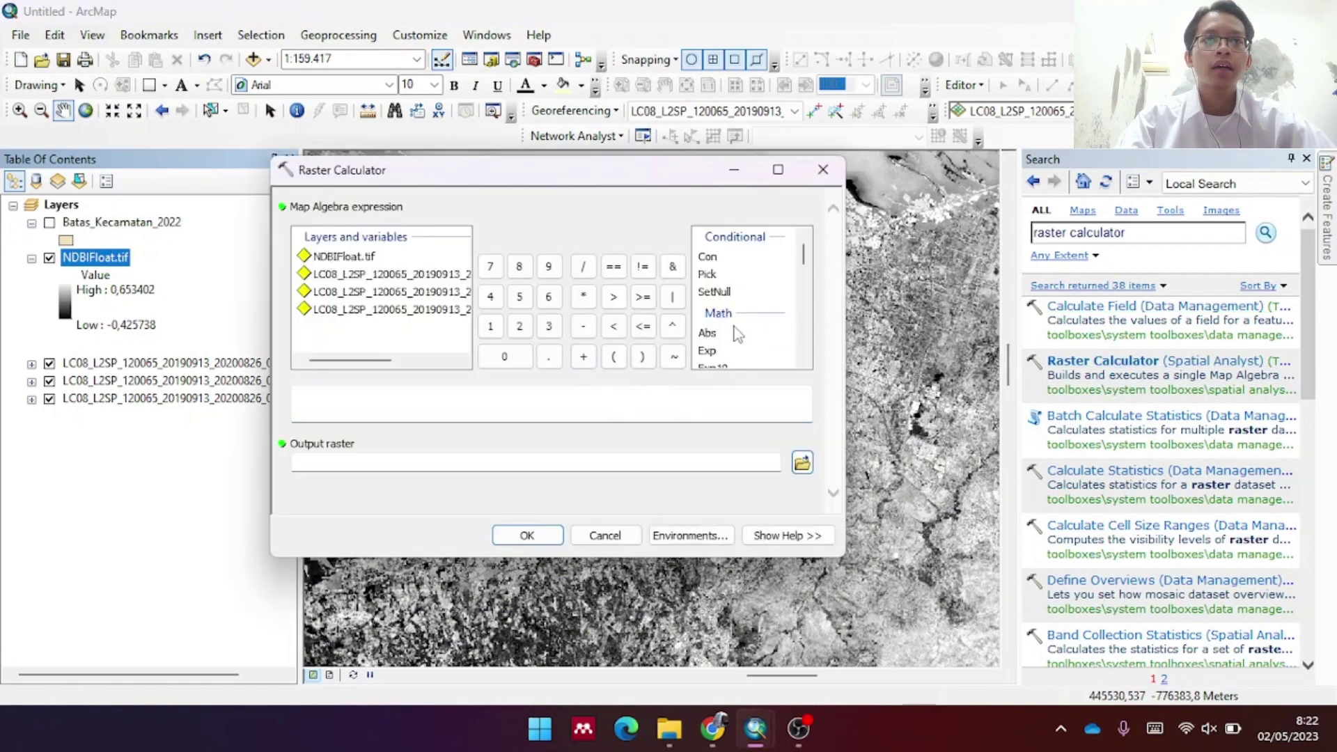
scroll(742, 327, down, 5)
scroll(734, 337, up, 5)
click(614, 357)
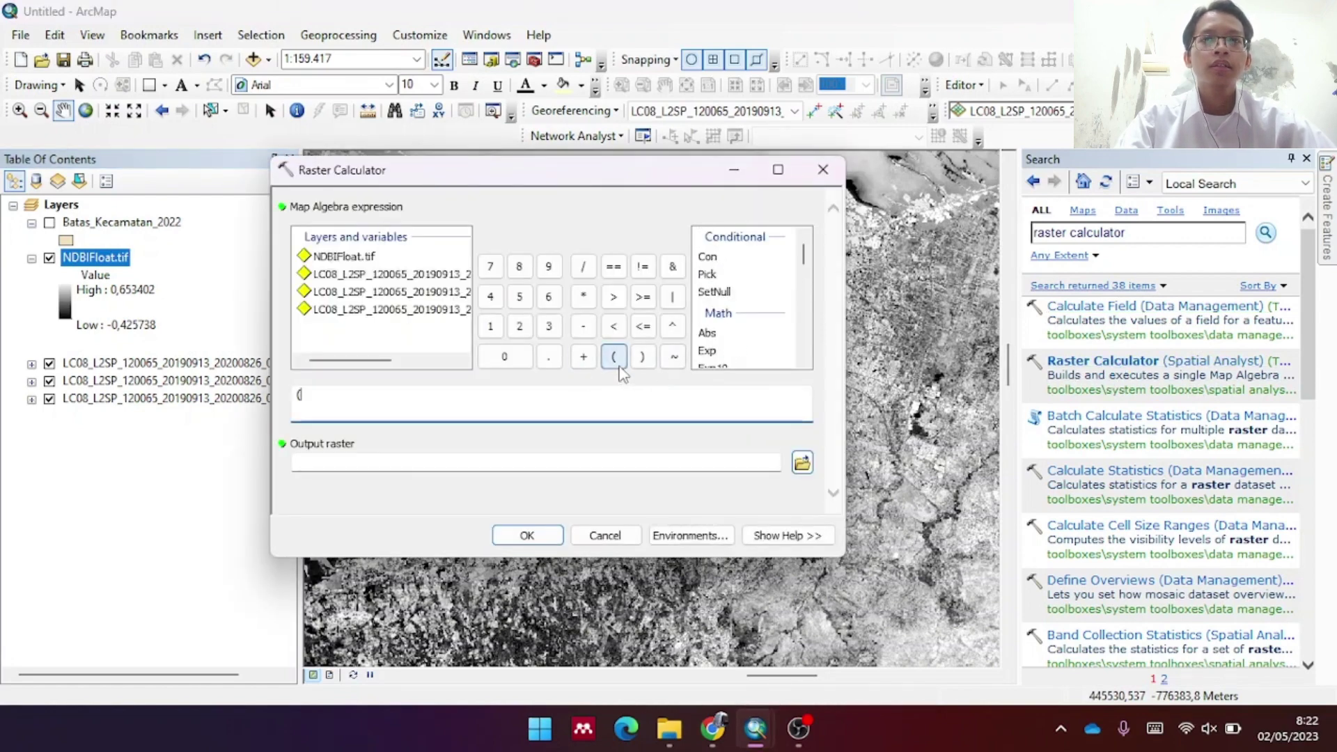
scroll(724, 332, down, 3)
scroll(725, 341, up, 3)
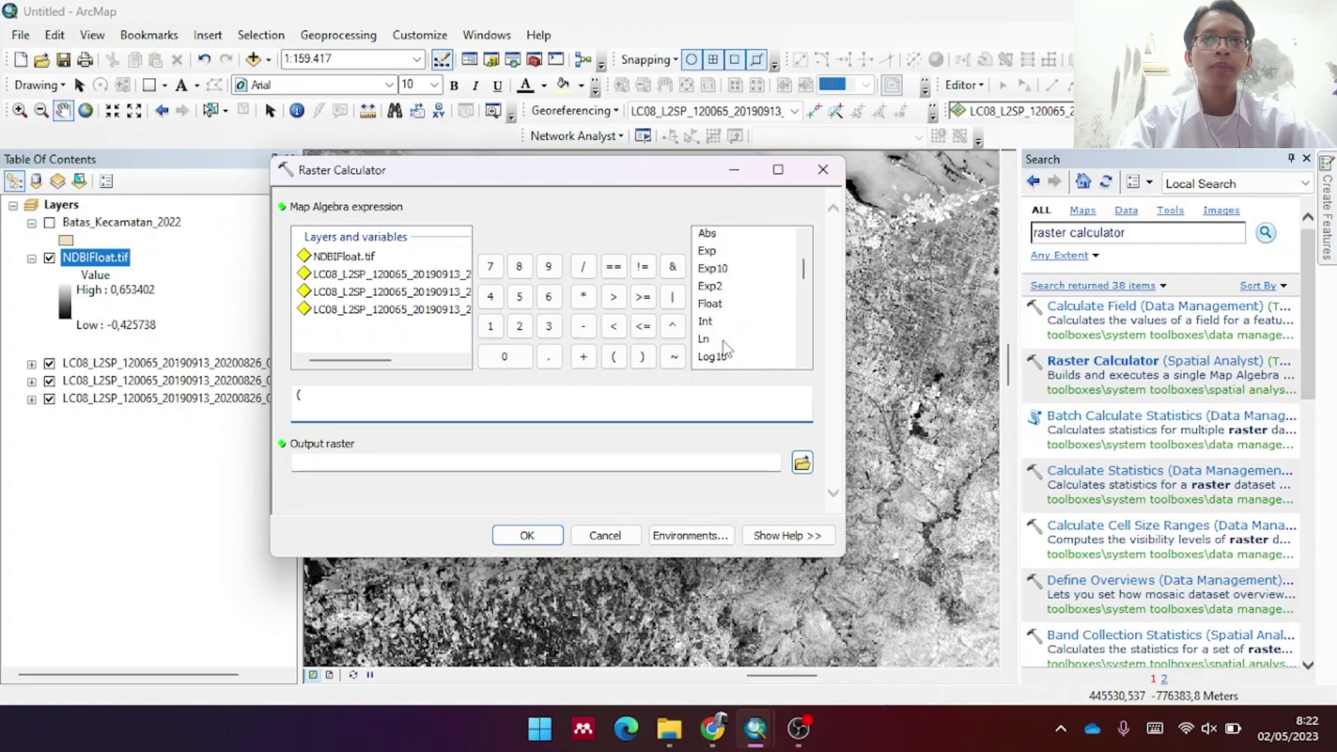
double_click(716, 305)
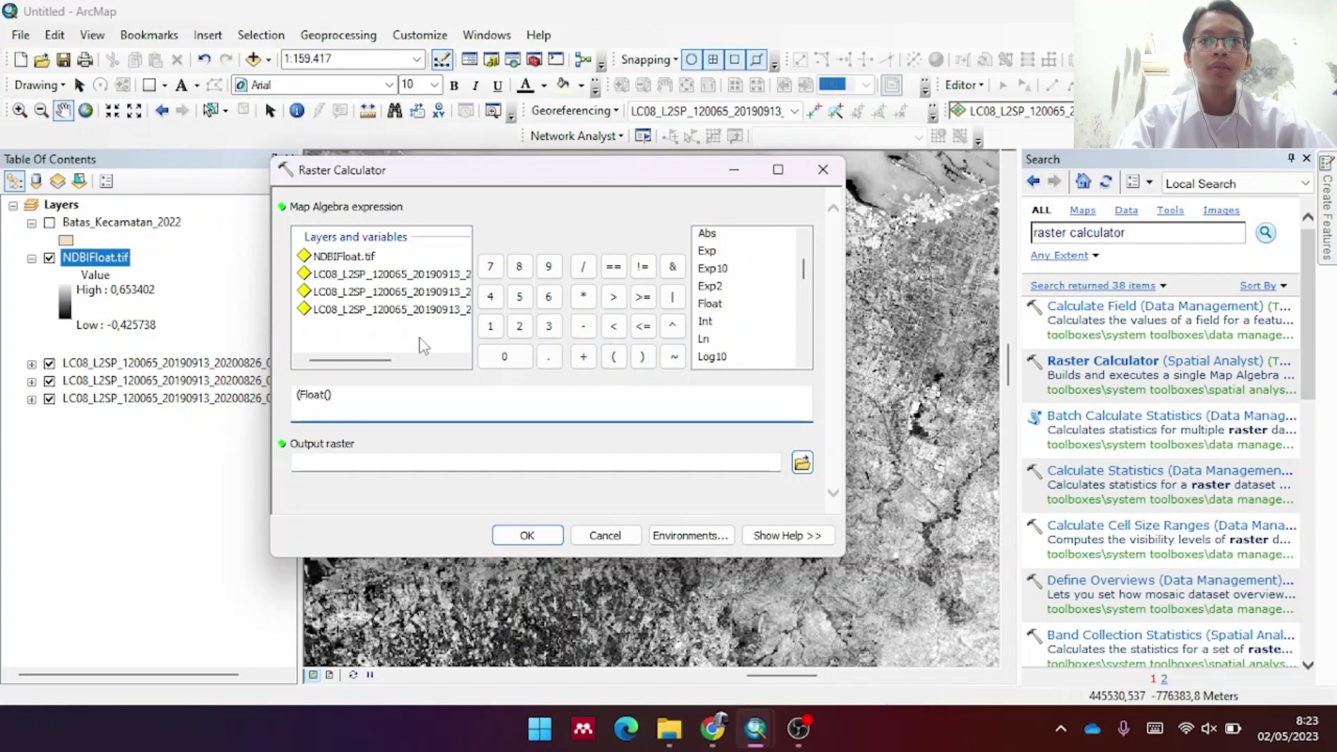
scroll(426, 313, right, 5)
scroll(428, 312, right, 2)
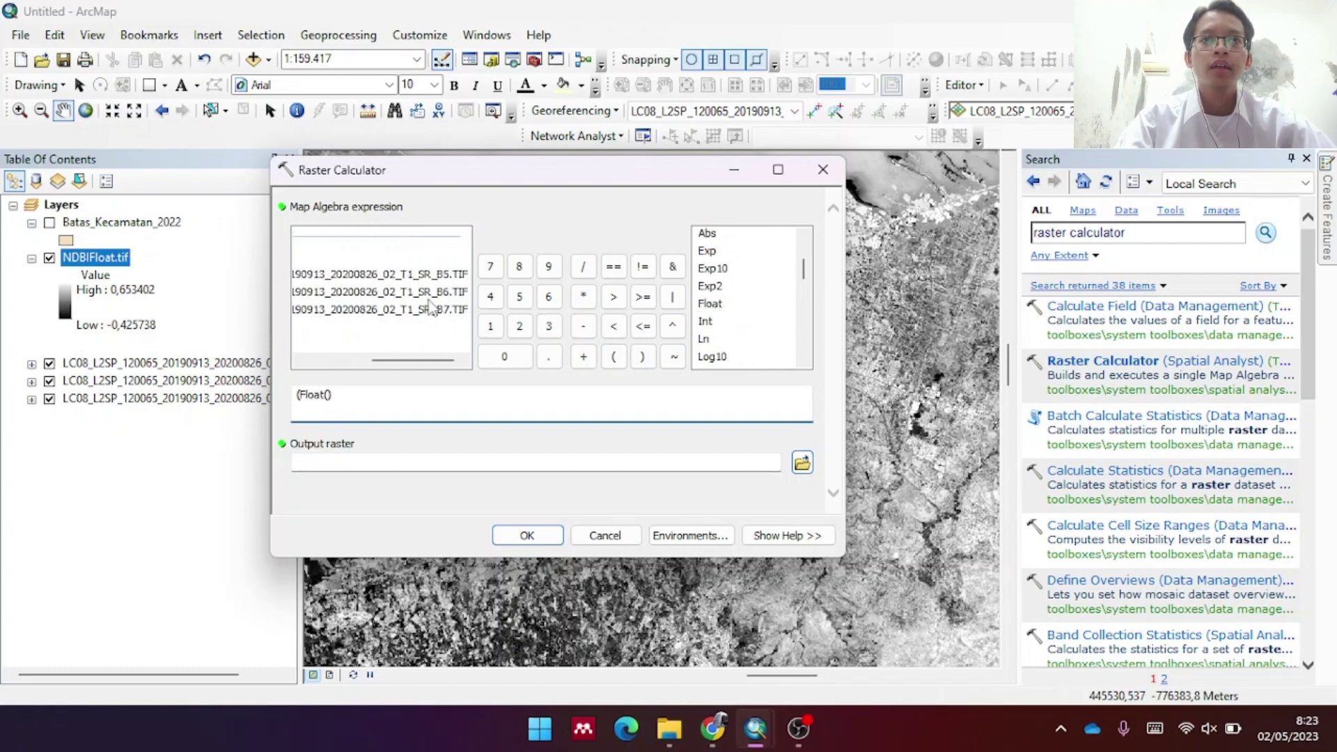
double_click(440, 310)
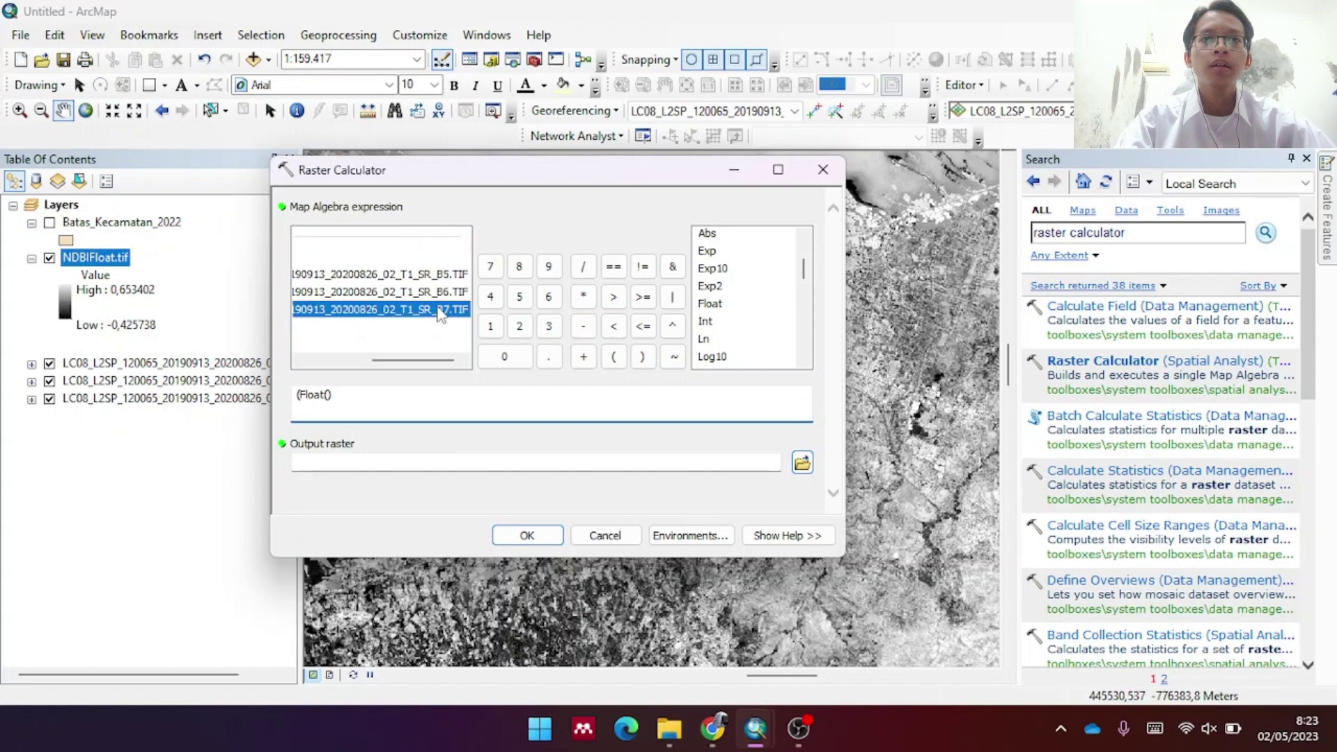
click(584, 325)
double_click(410, 276)
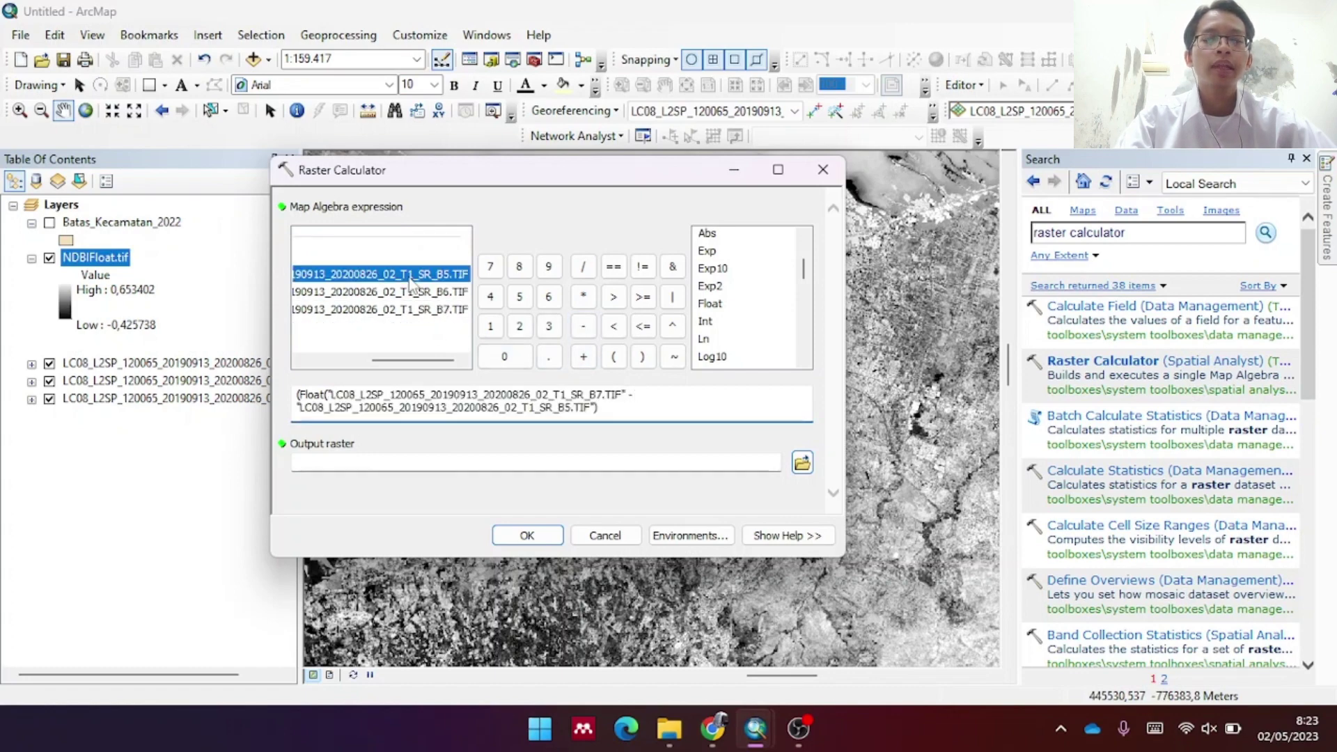
Divide the numerator by Float() of the SR_B7 band plus the SR_B5 band and close the outer parenthesis
click(583, 266)
click(719, 309)
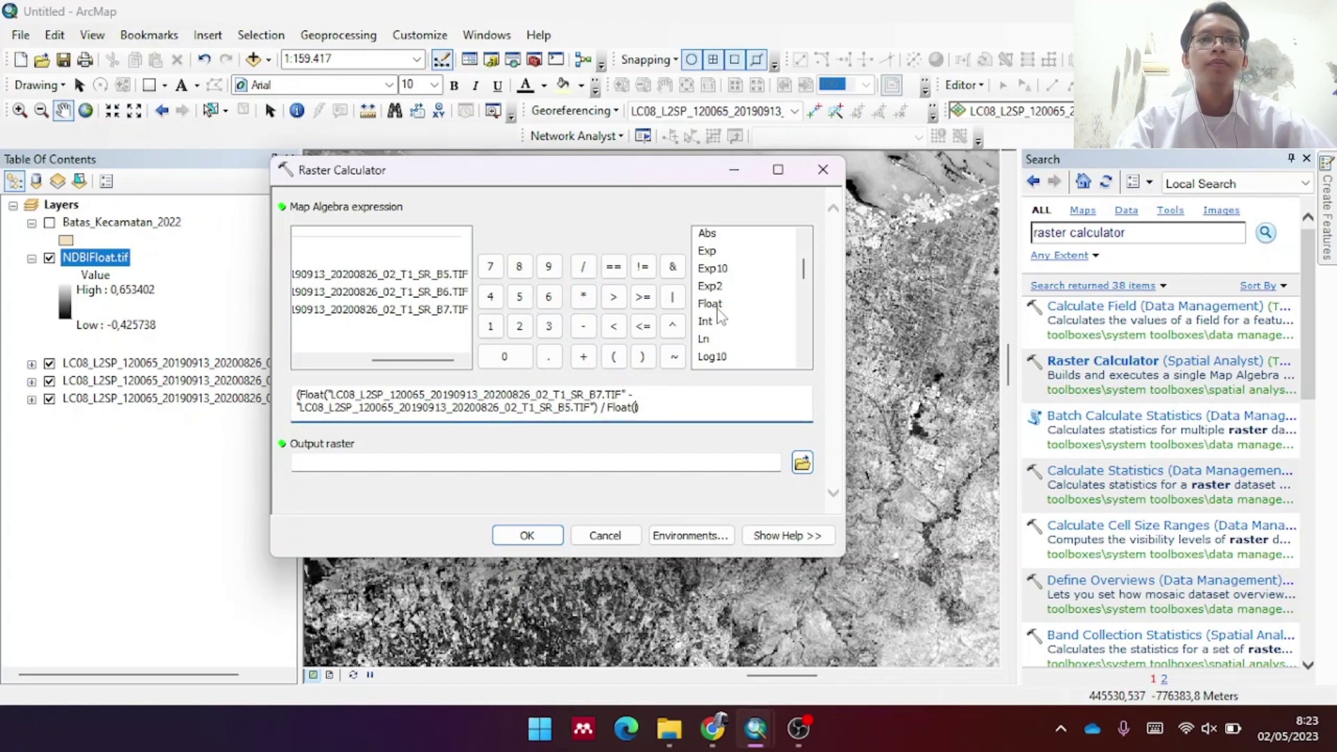
double_click(446, 311)
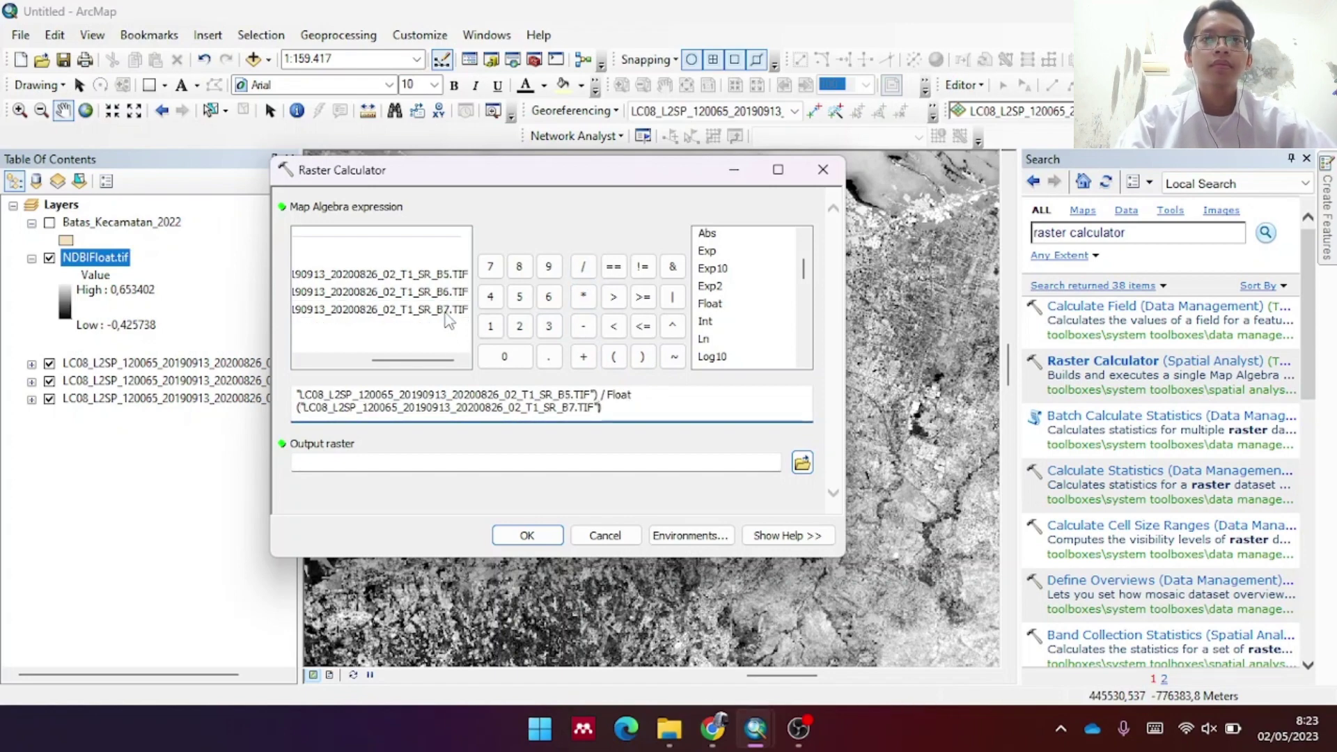
click(583, 356)
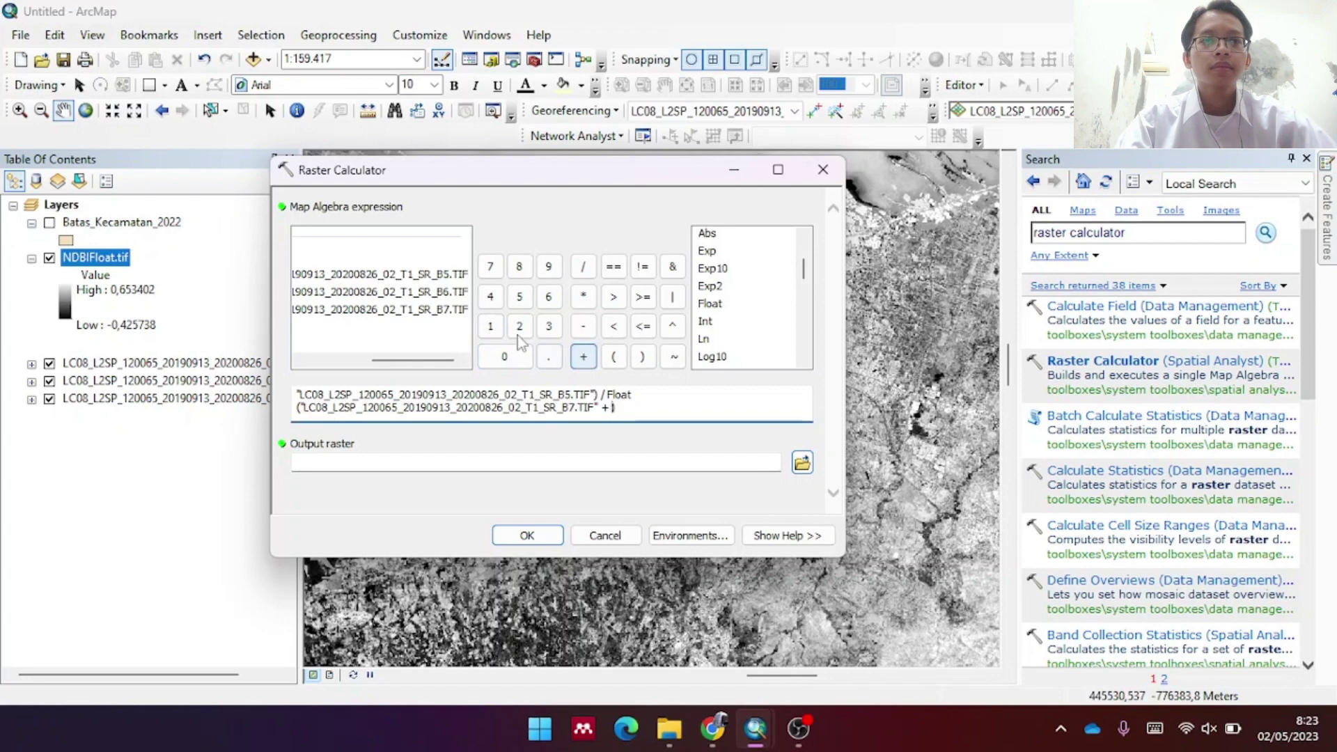
double_click(447, 274)
click(642, 357)
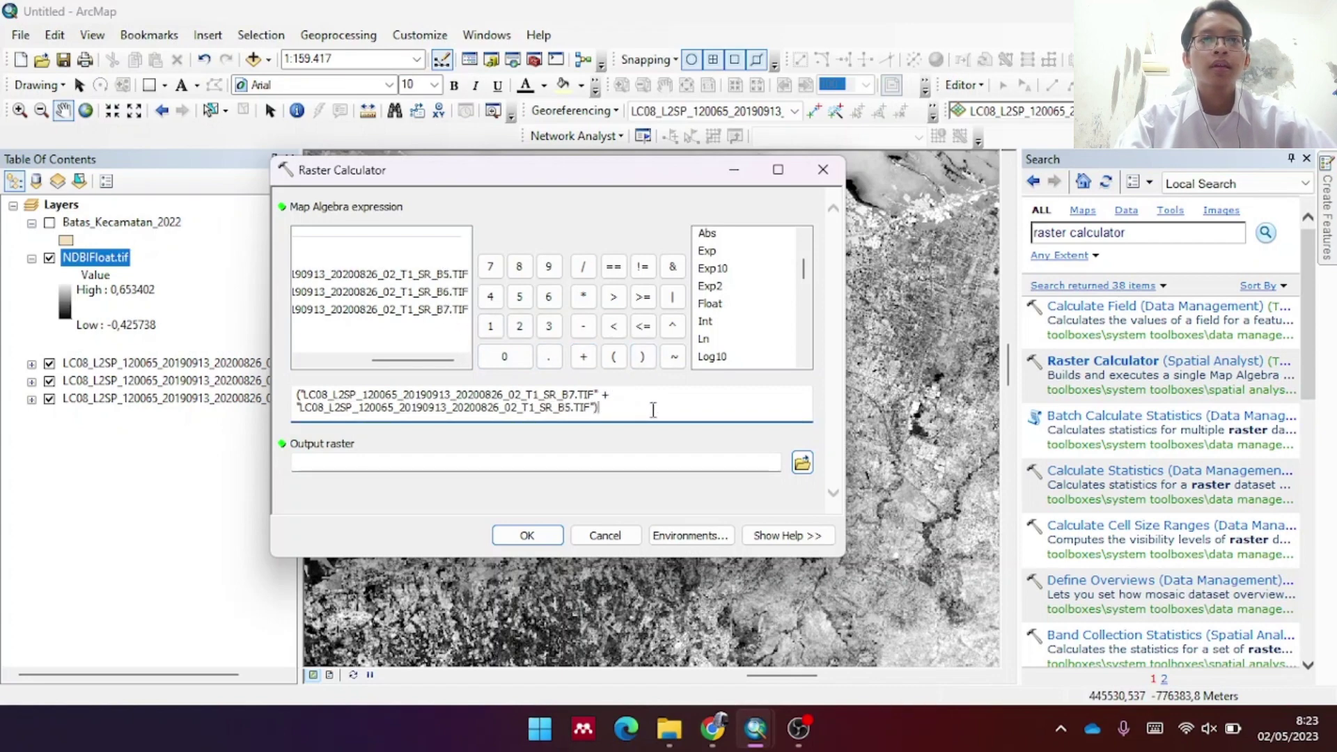
click(642, 356)
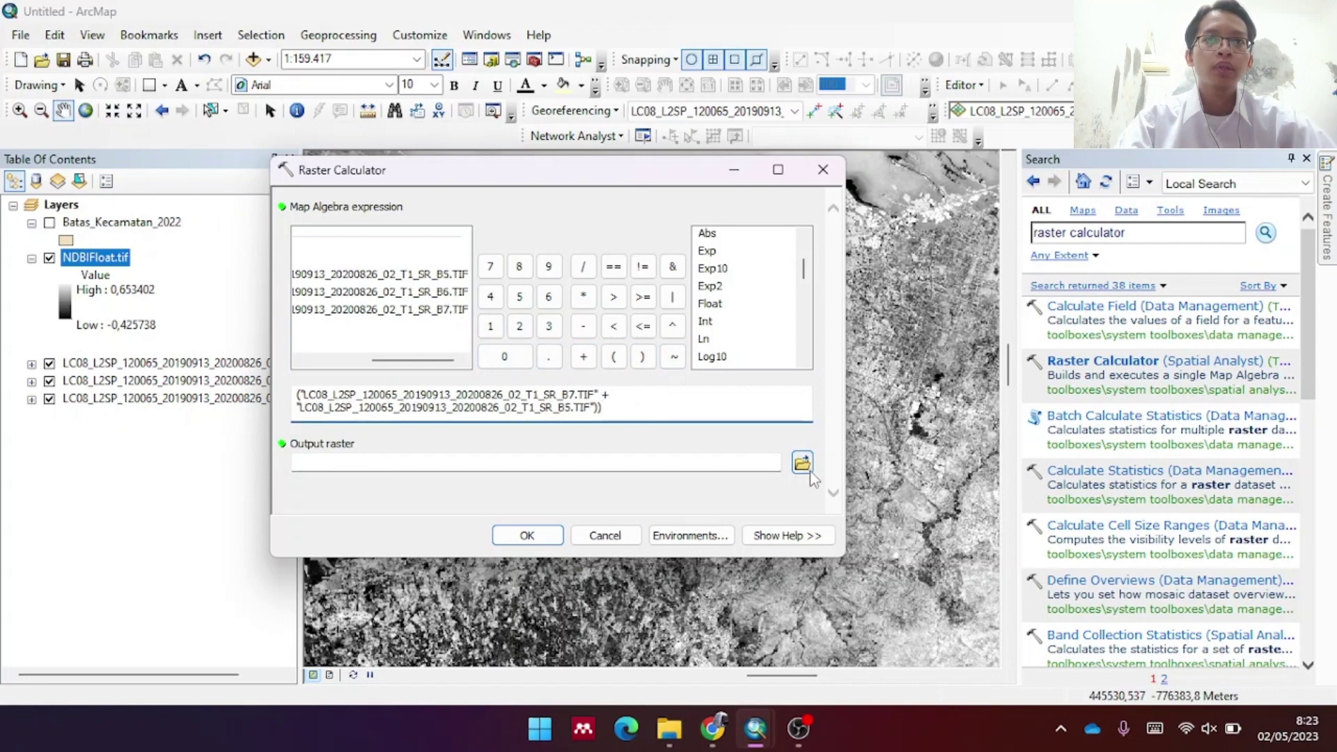
Save the output raster as UI2019.tif in the Tahun 2019 folder and run the calculation, dismissing the completion notice
click(802, 463)
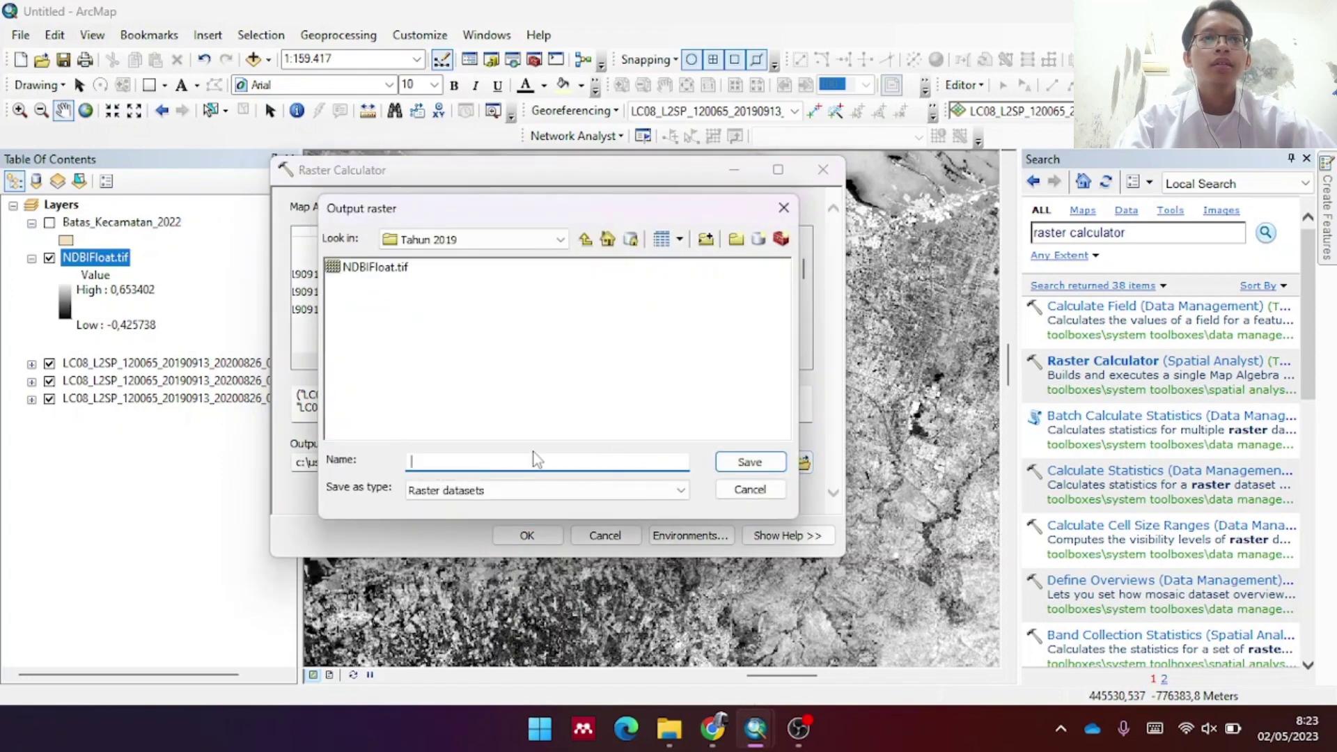
text(UI2)
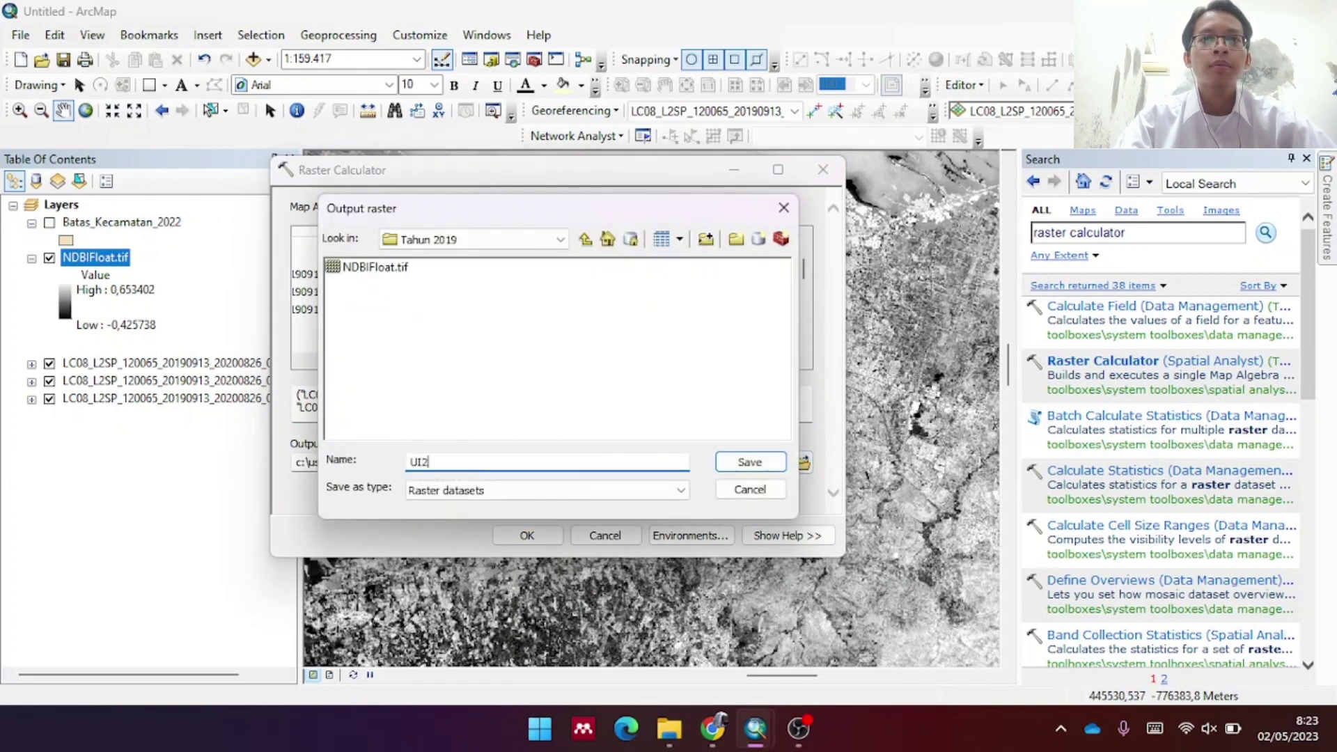
text(01)
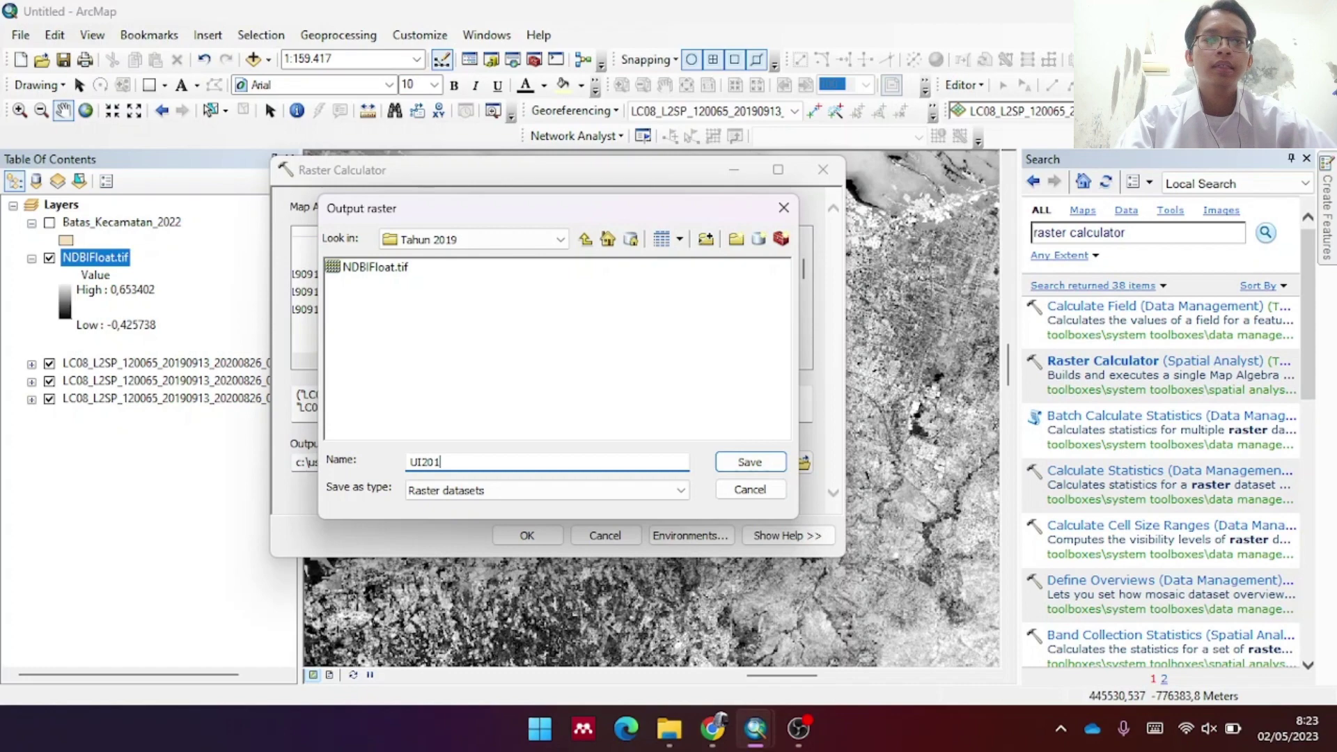
text(9.tif)
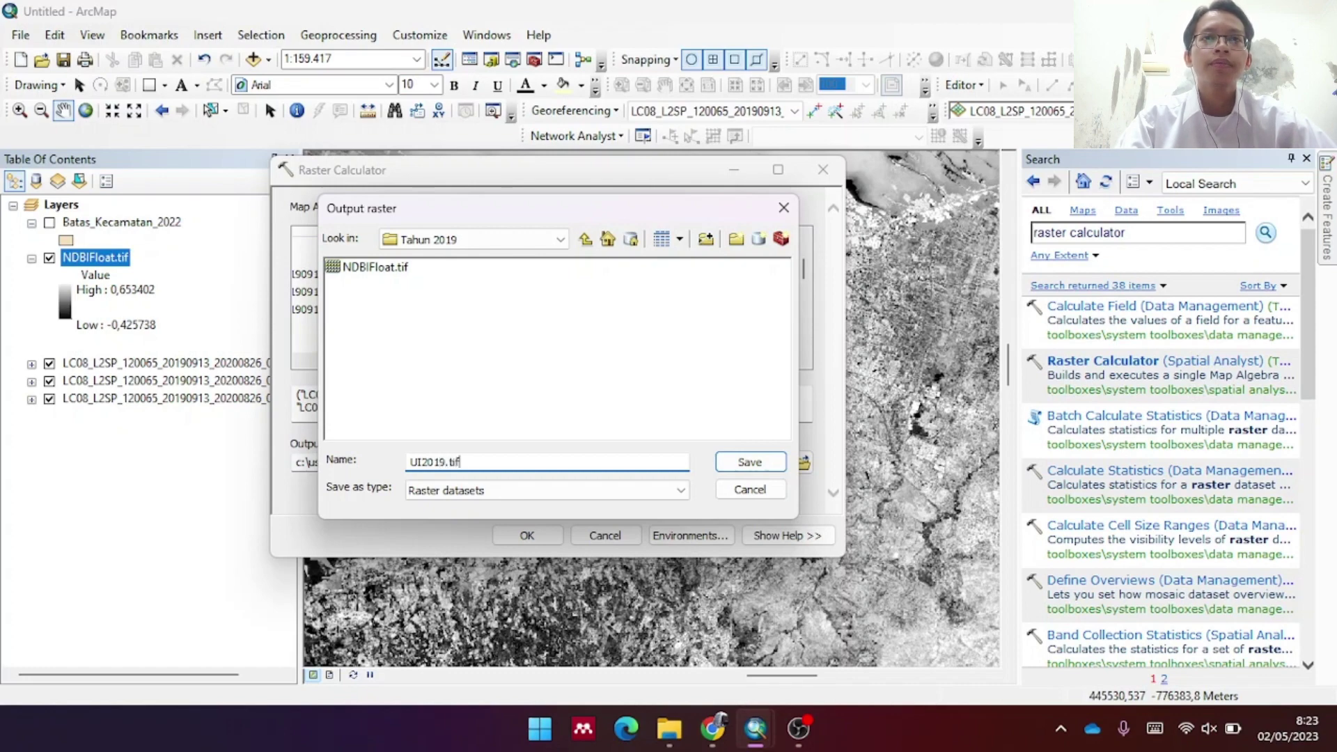
key(Return)
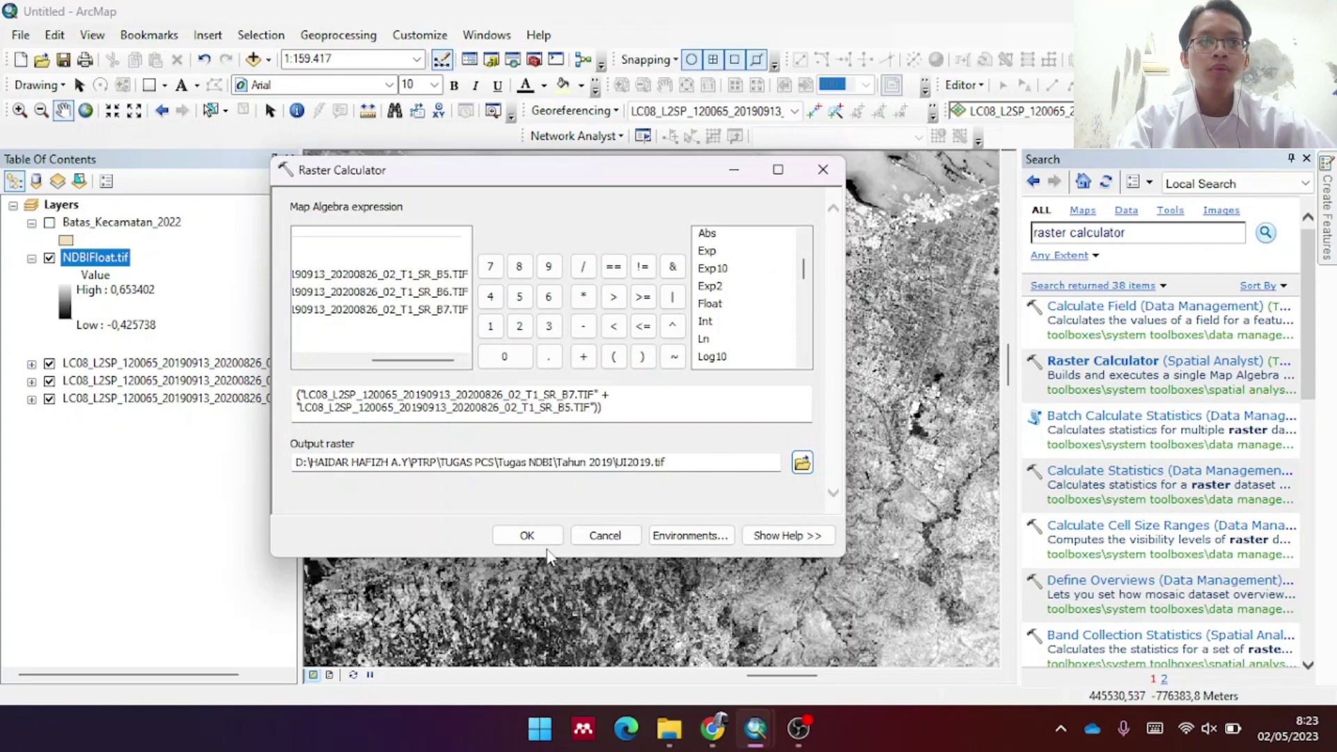
click(528, 536)
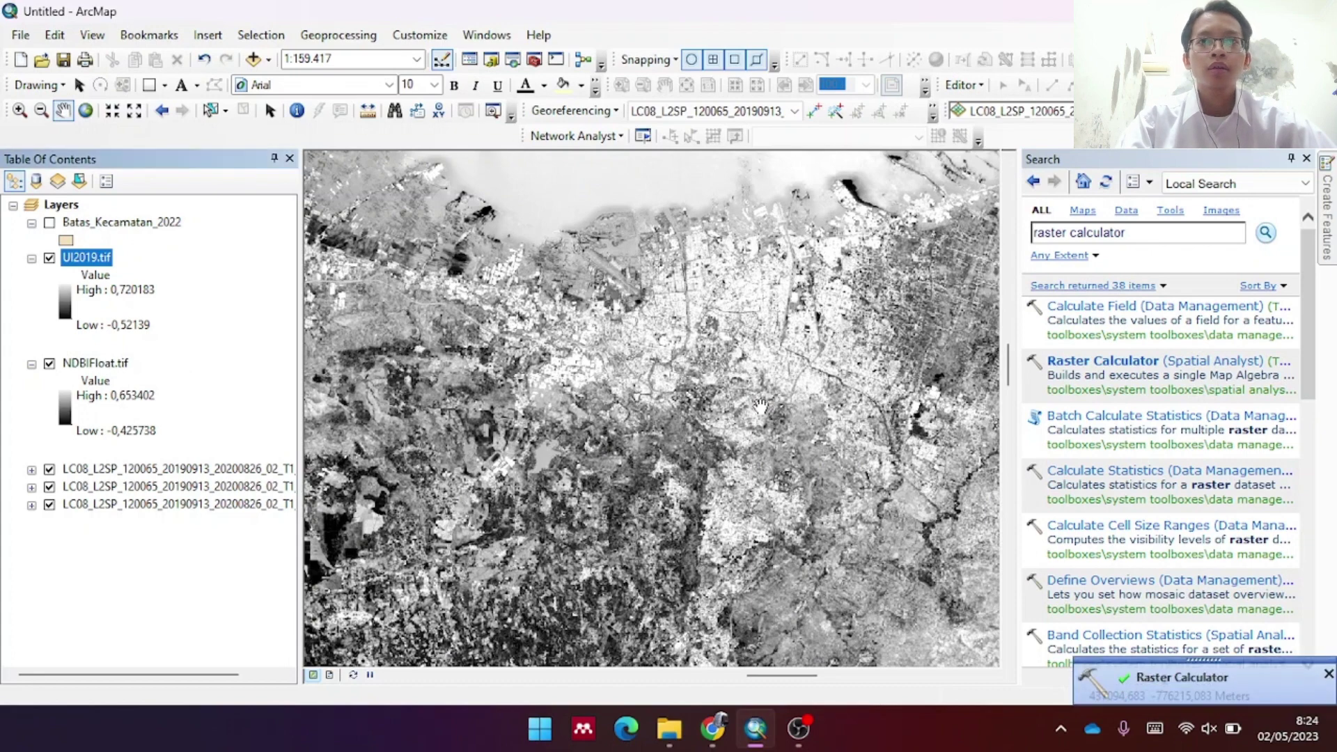
click(1329, 674)
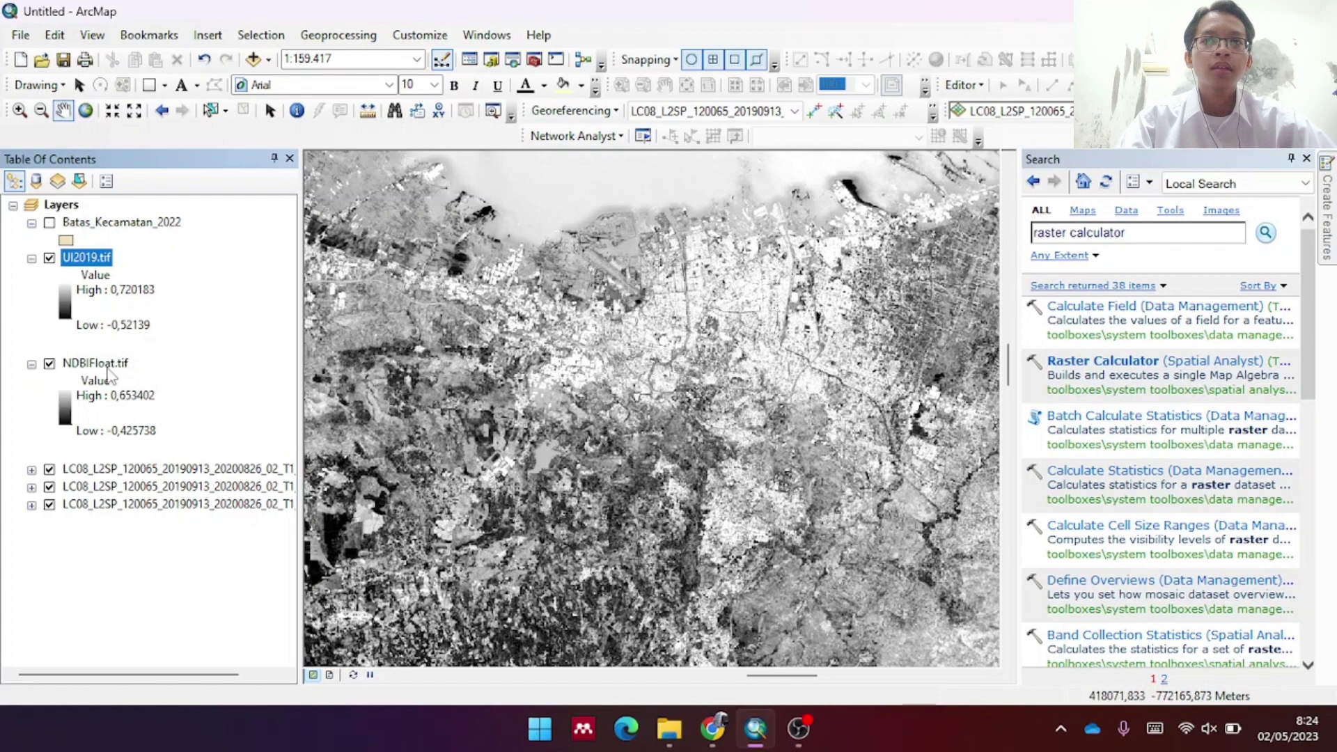
Hide the three Landsat band layers and show the Batas_Kecamatan_2022 layer
click(49, 468)
click(49, 486)
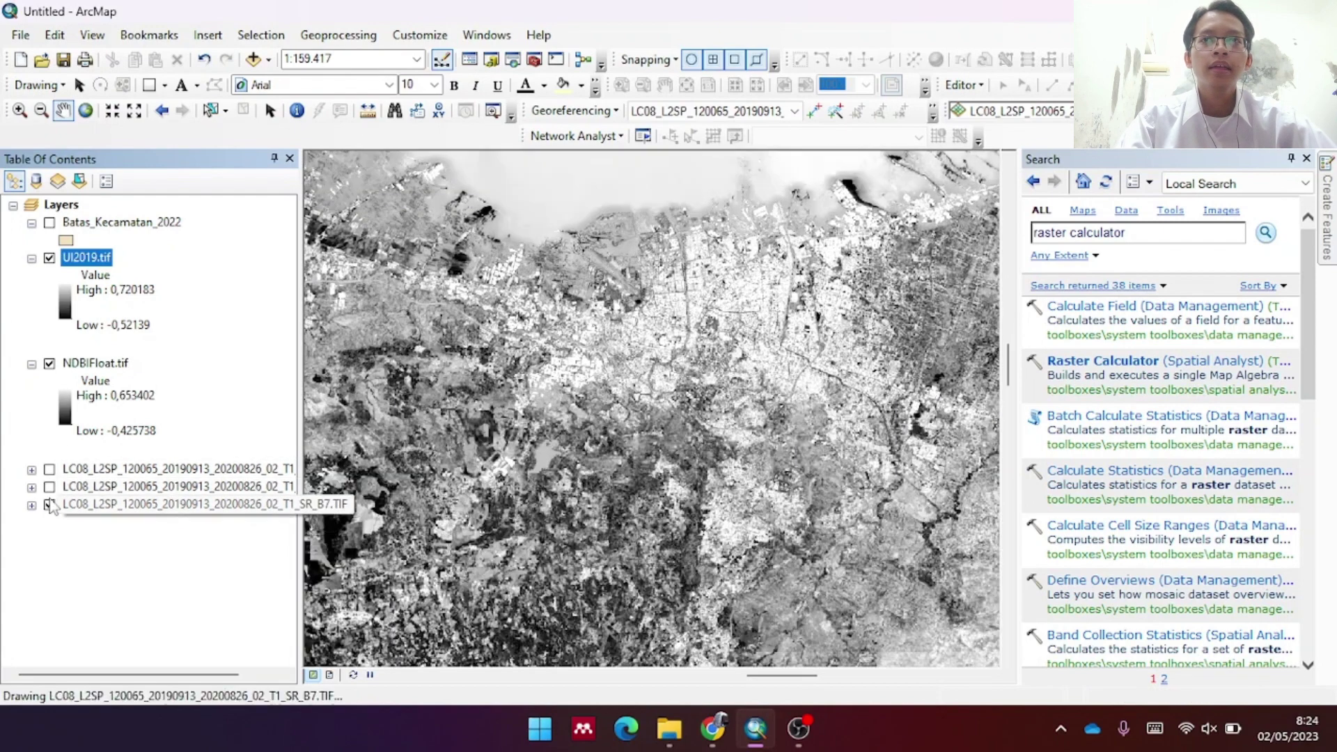
click(49, 503)
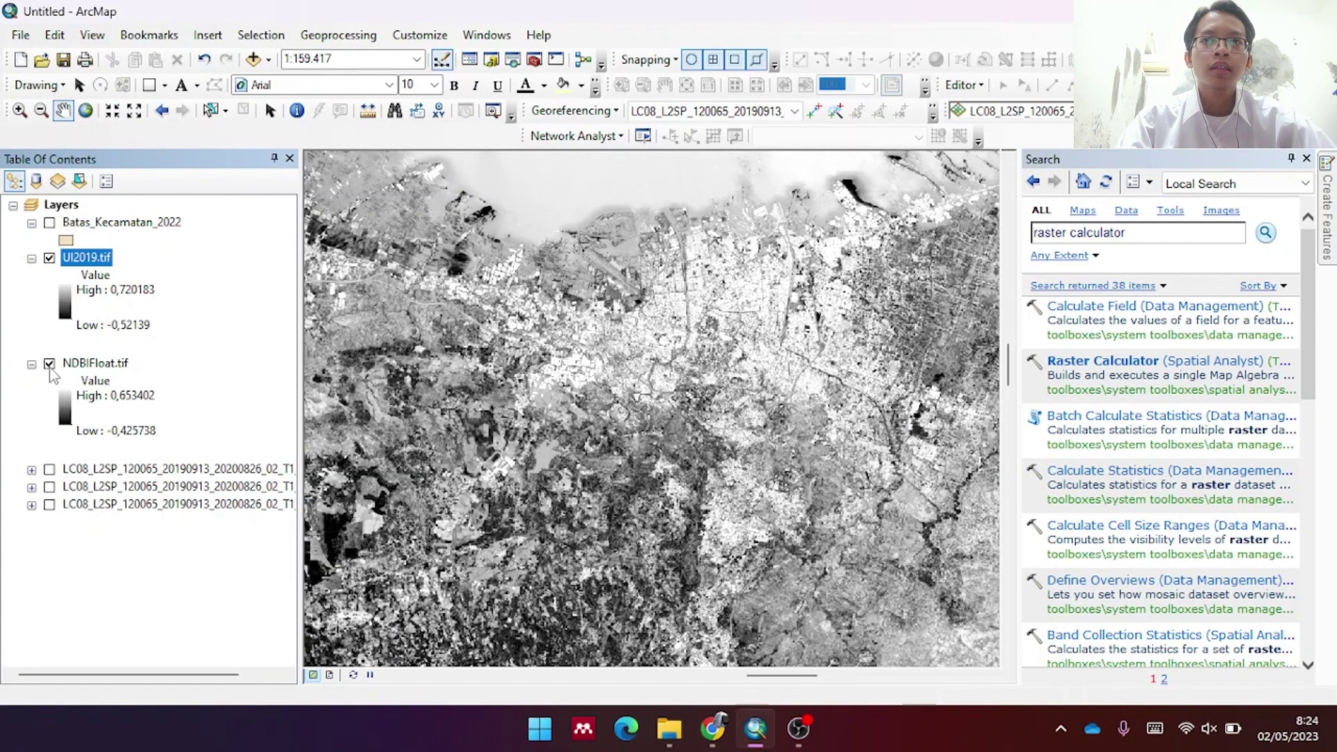
click(49, 223)
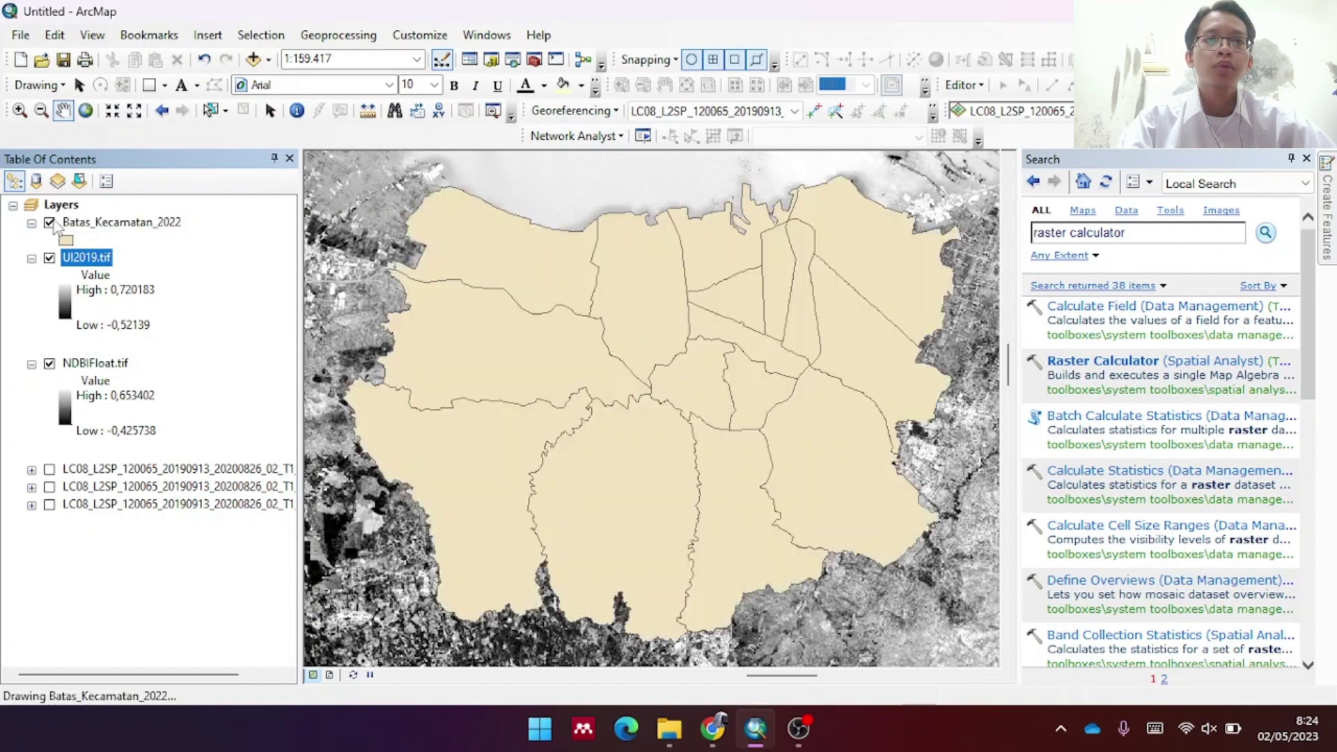
Start a Buffer with Batas_Kecamatan_2022 as input and save its output as Buffer_Adm in the Tahun 2019 folder
click(350, 39)
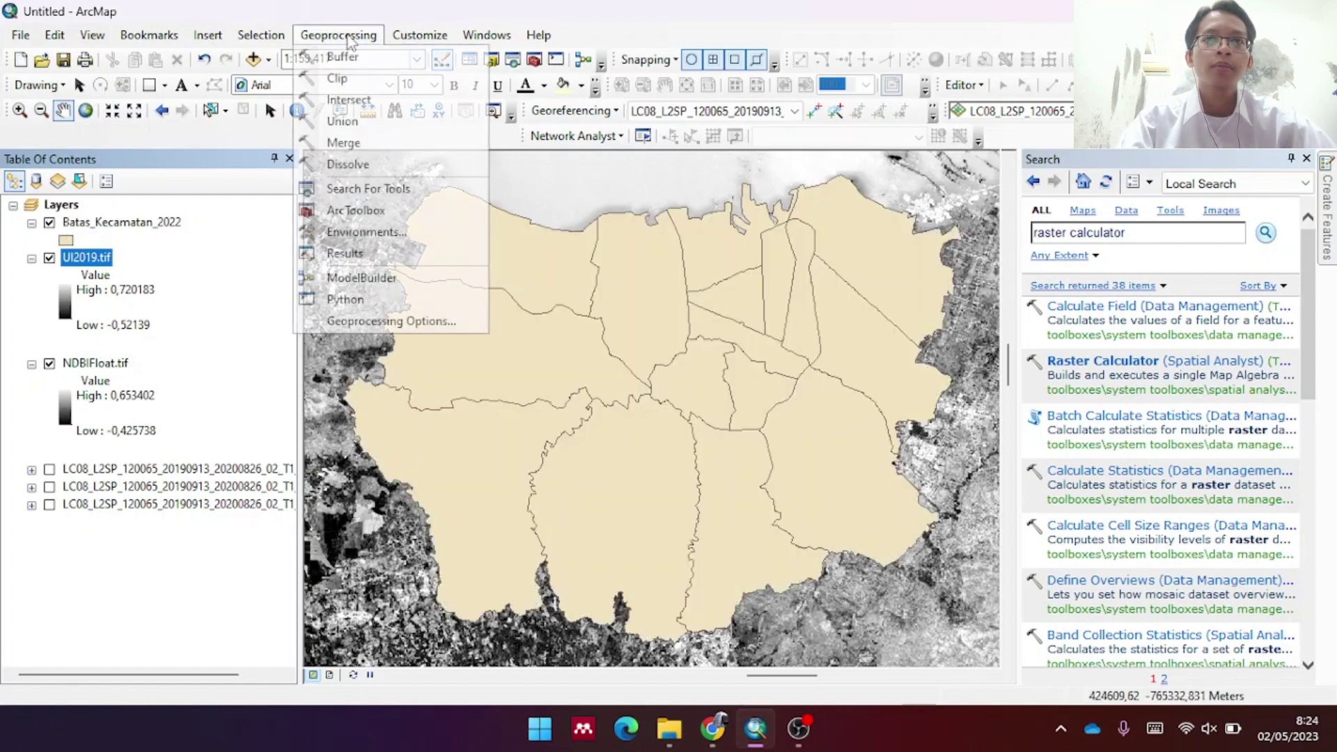
click(357, 56)
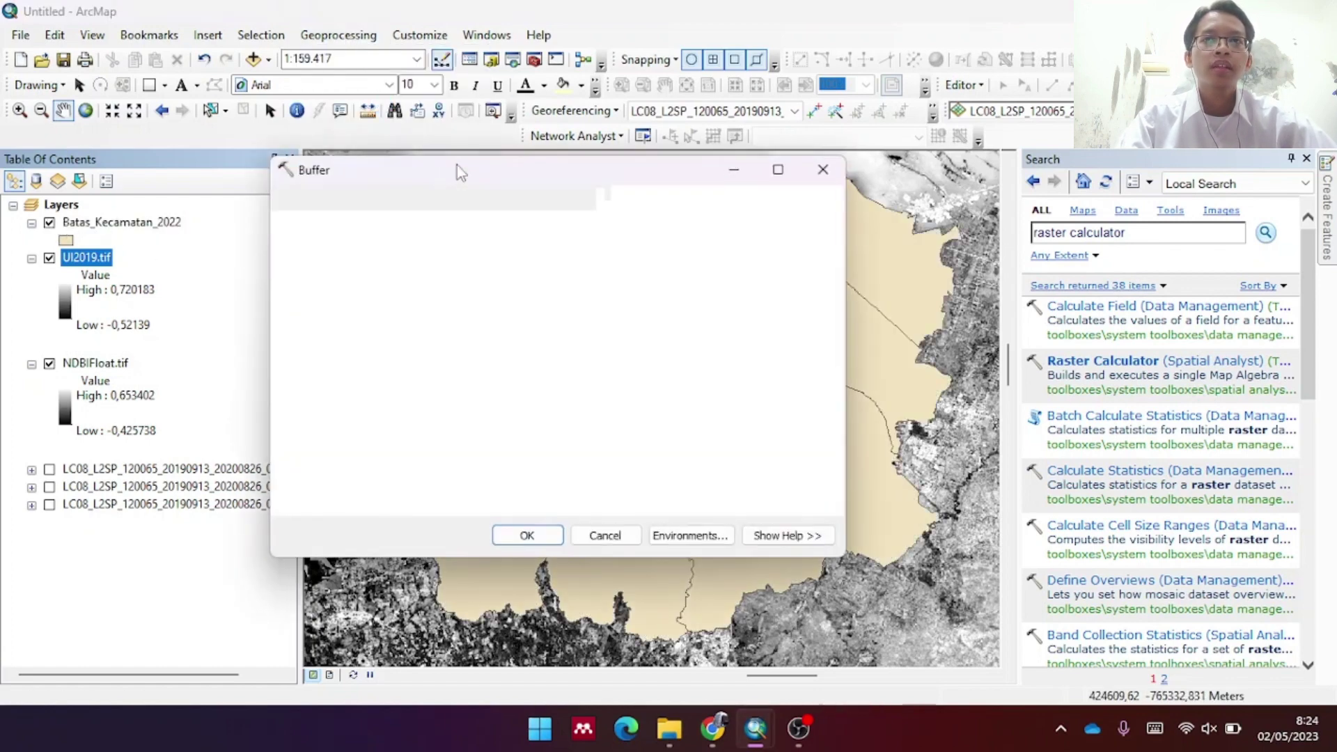
click(171, 222)
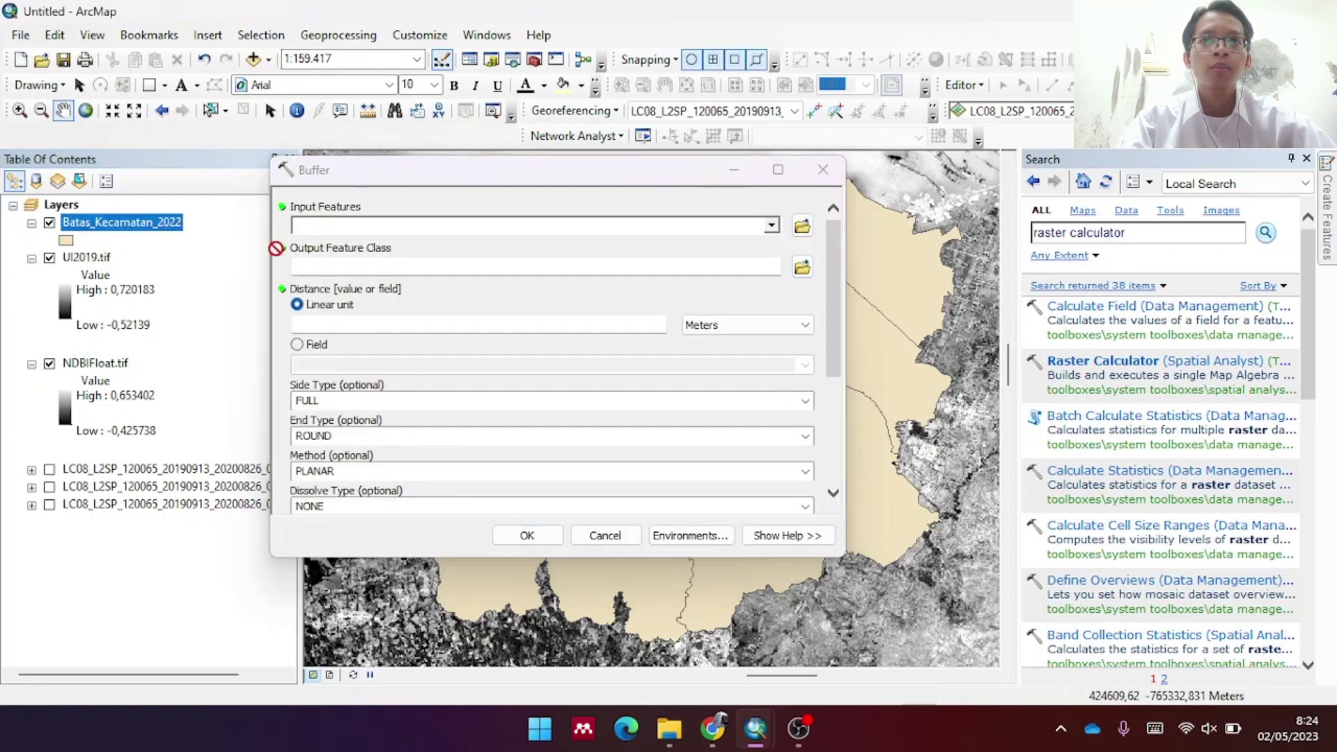
drag(276, 248, 336, 229)
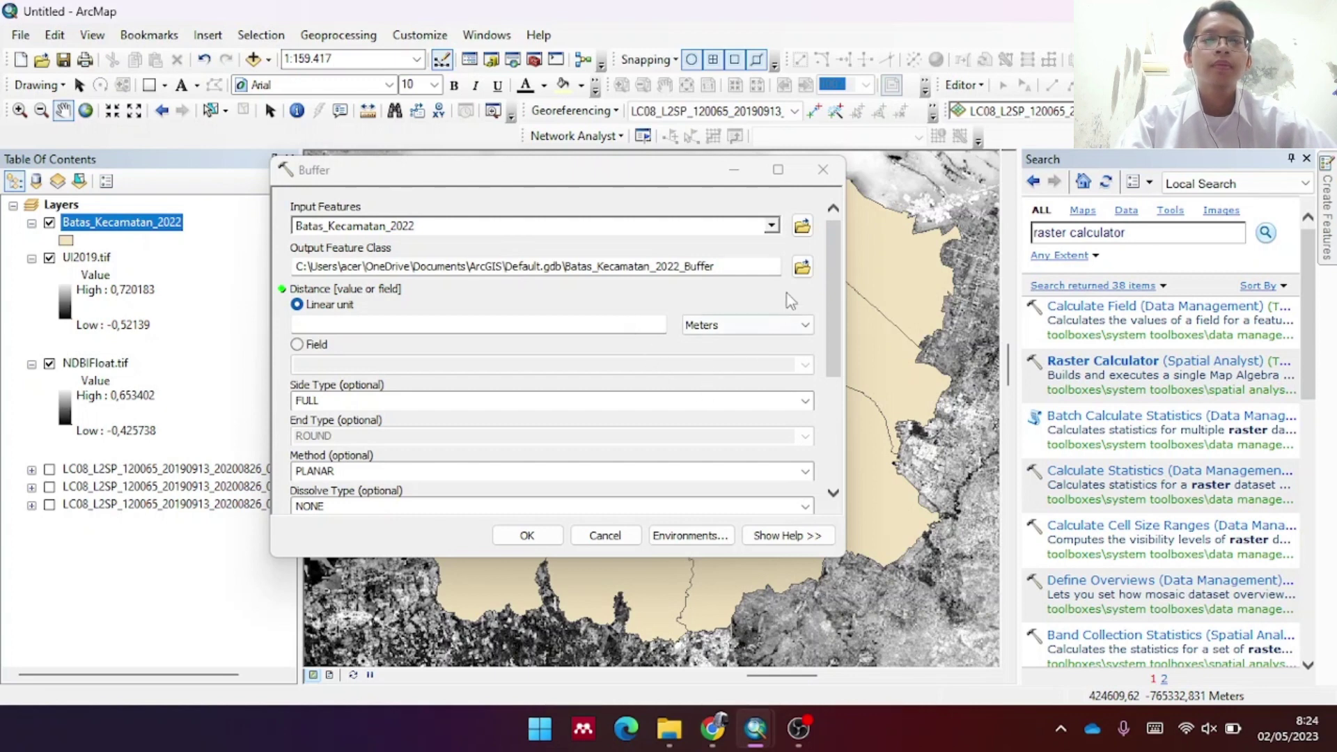
click(801, 267)
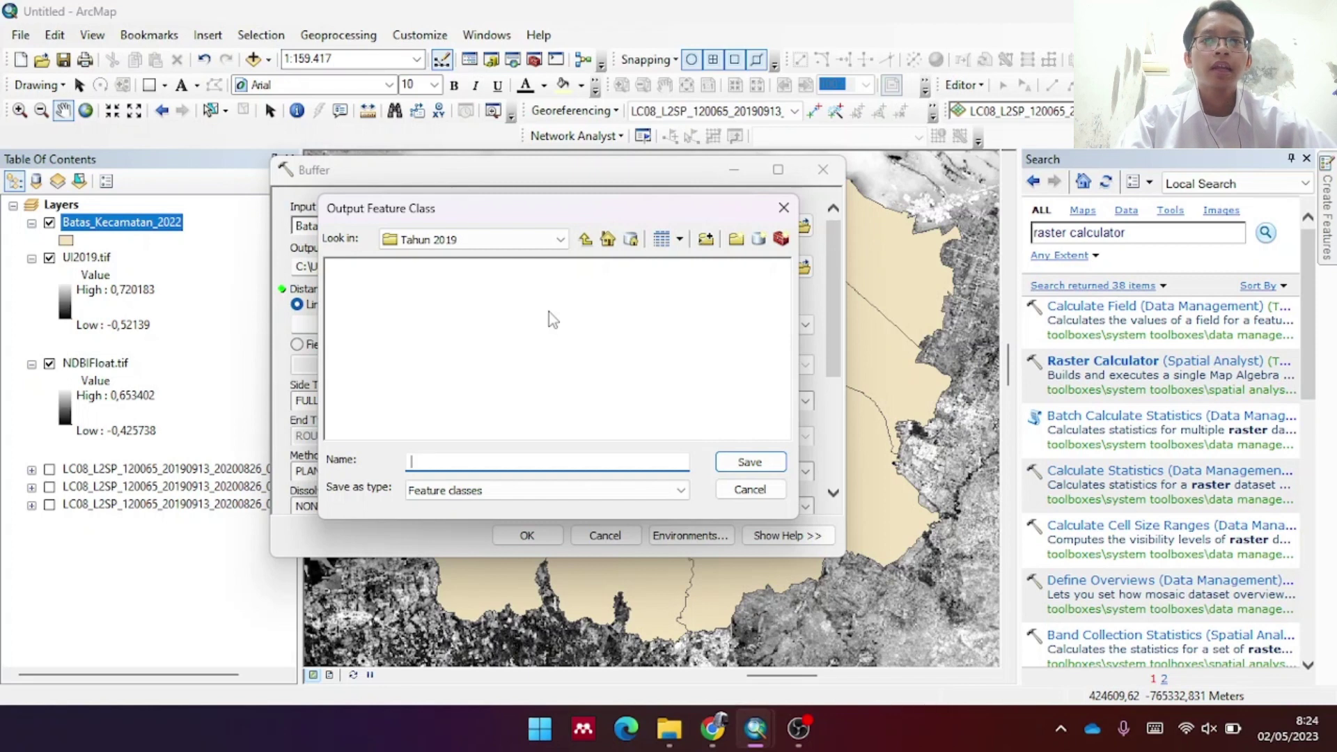
text(Buffer)
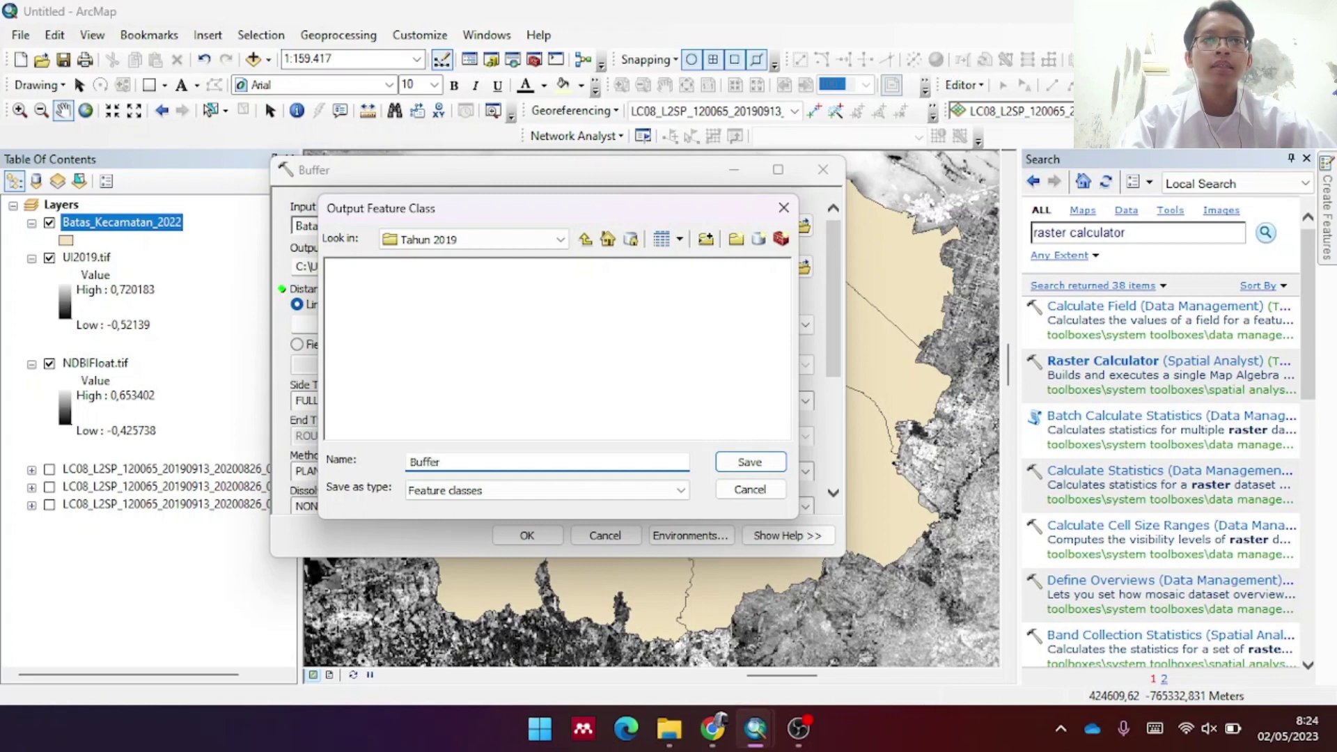
text(_Adm)
click(750, 462)
Set the buffer's linear distance to 100 meters and run the tool
click(717, 325)
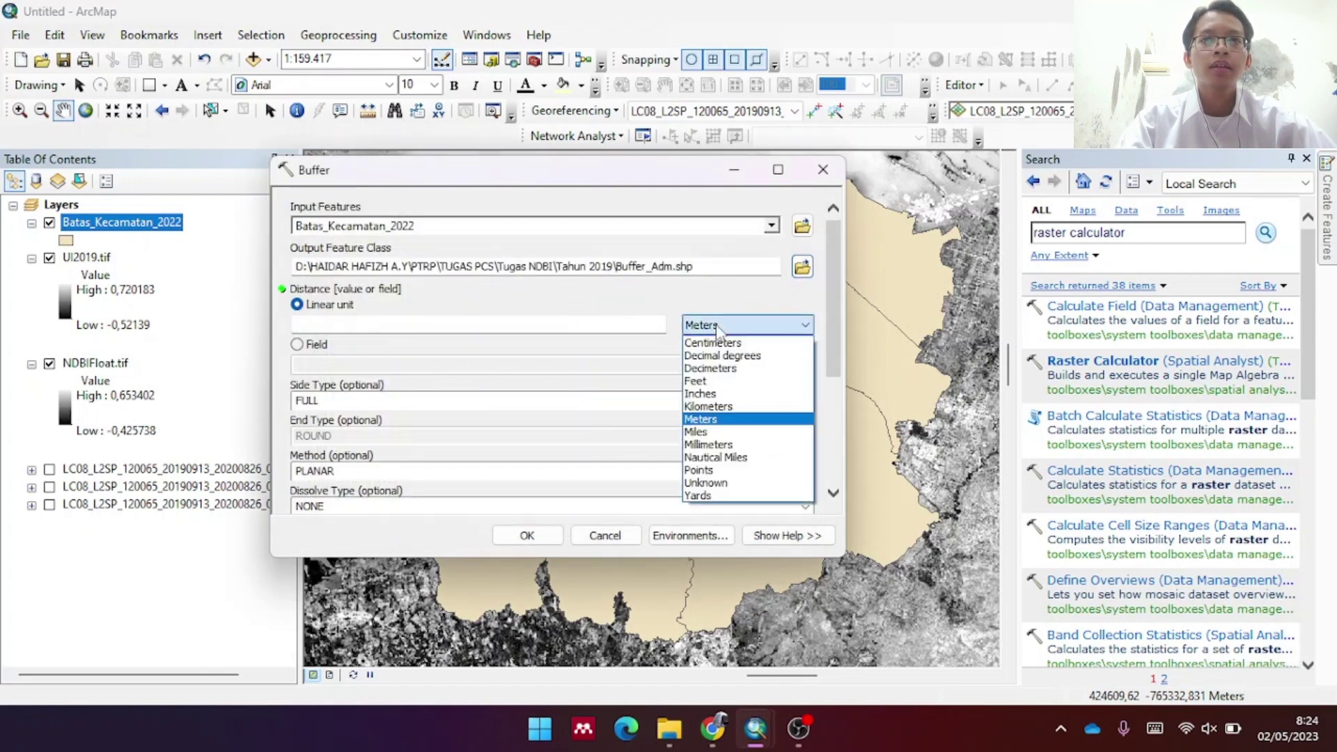
click(705, 420)
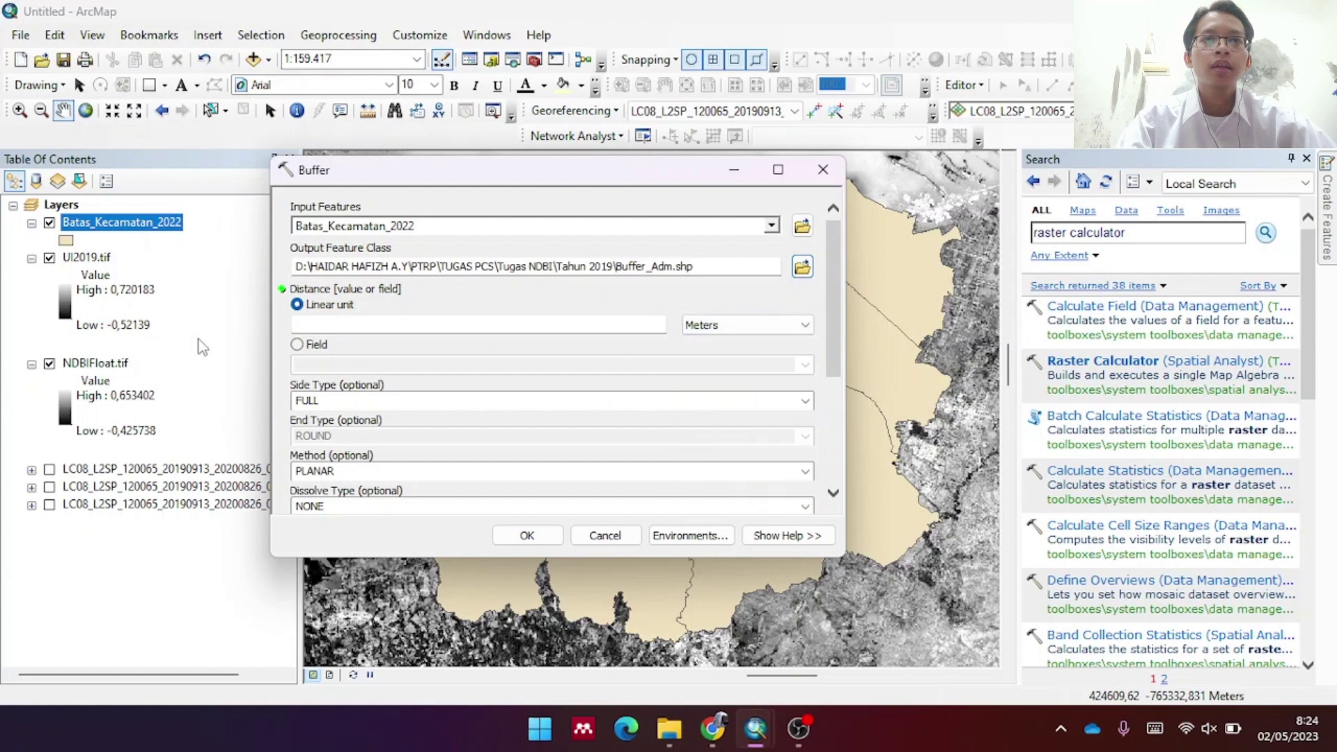
click(345, 327)
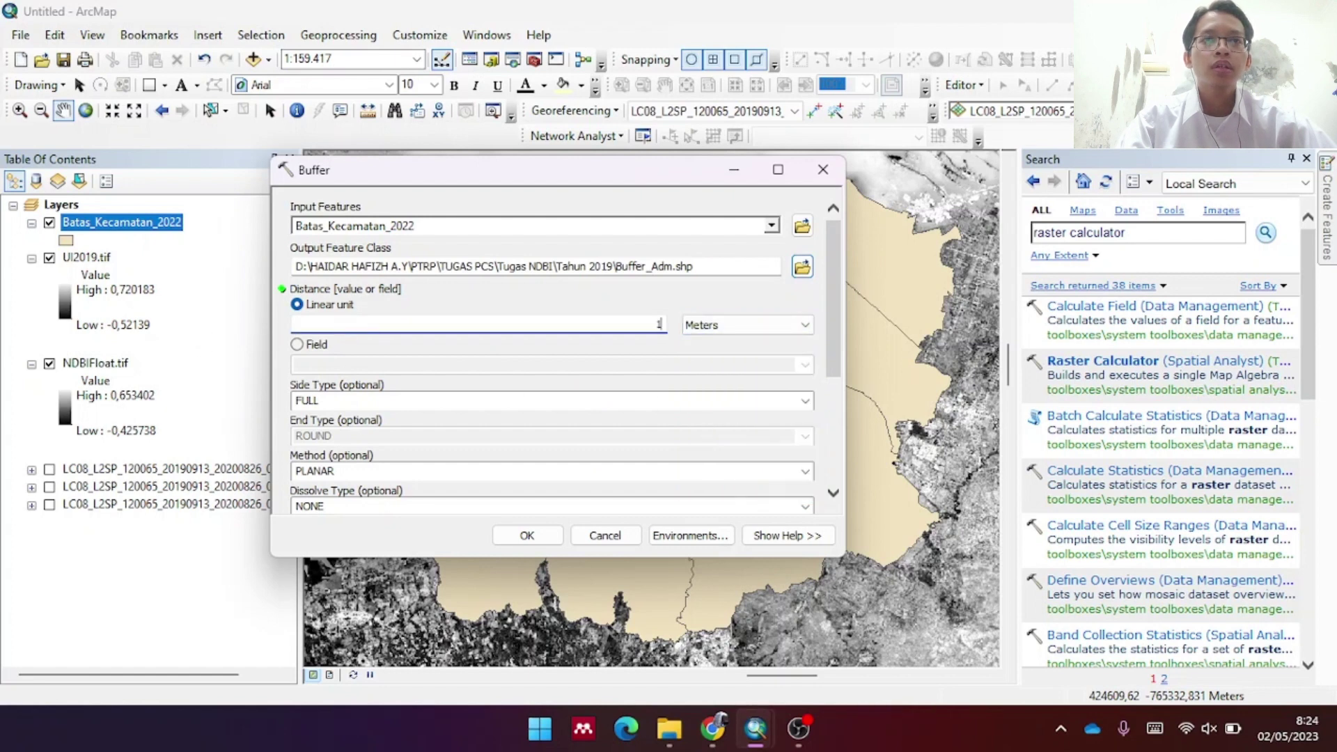
text(1000)
key(BackSpace)
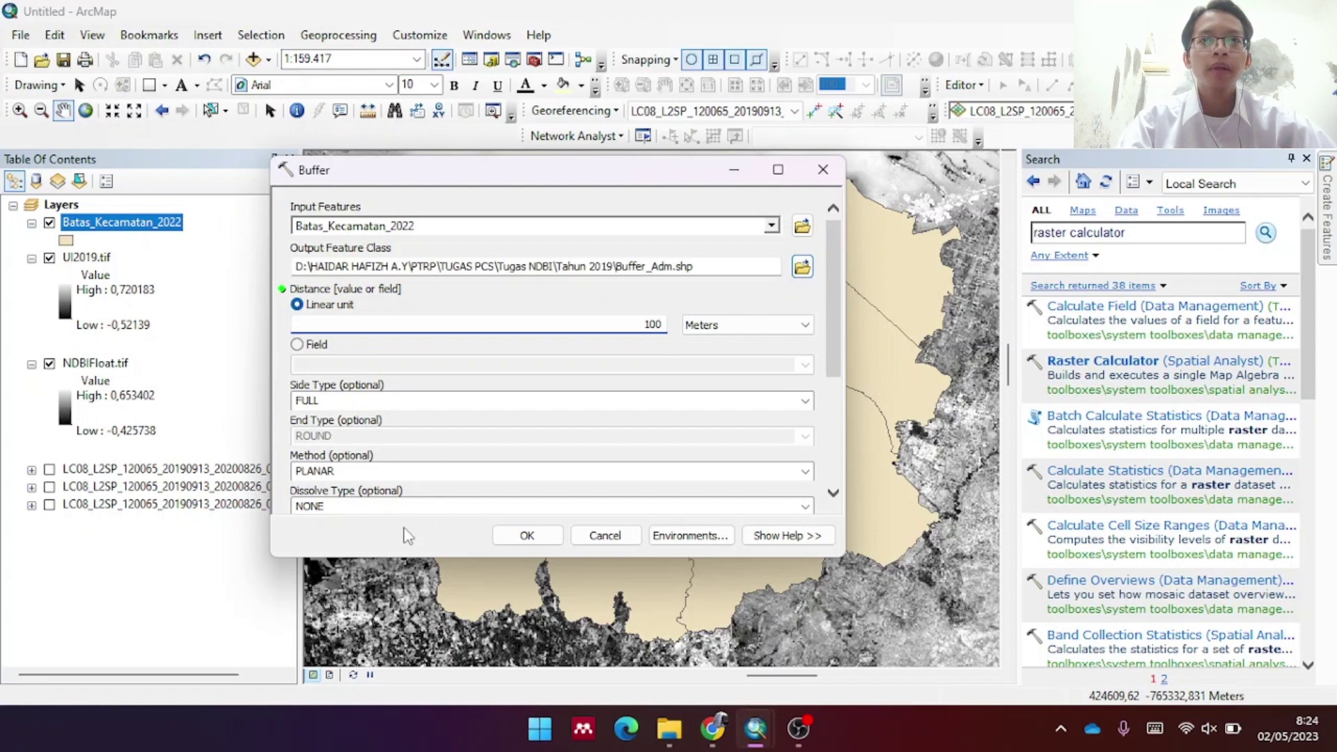
scroll(543, 447, down, 3)
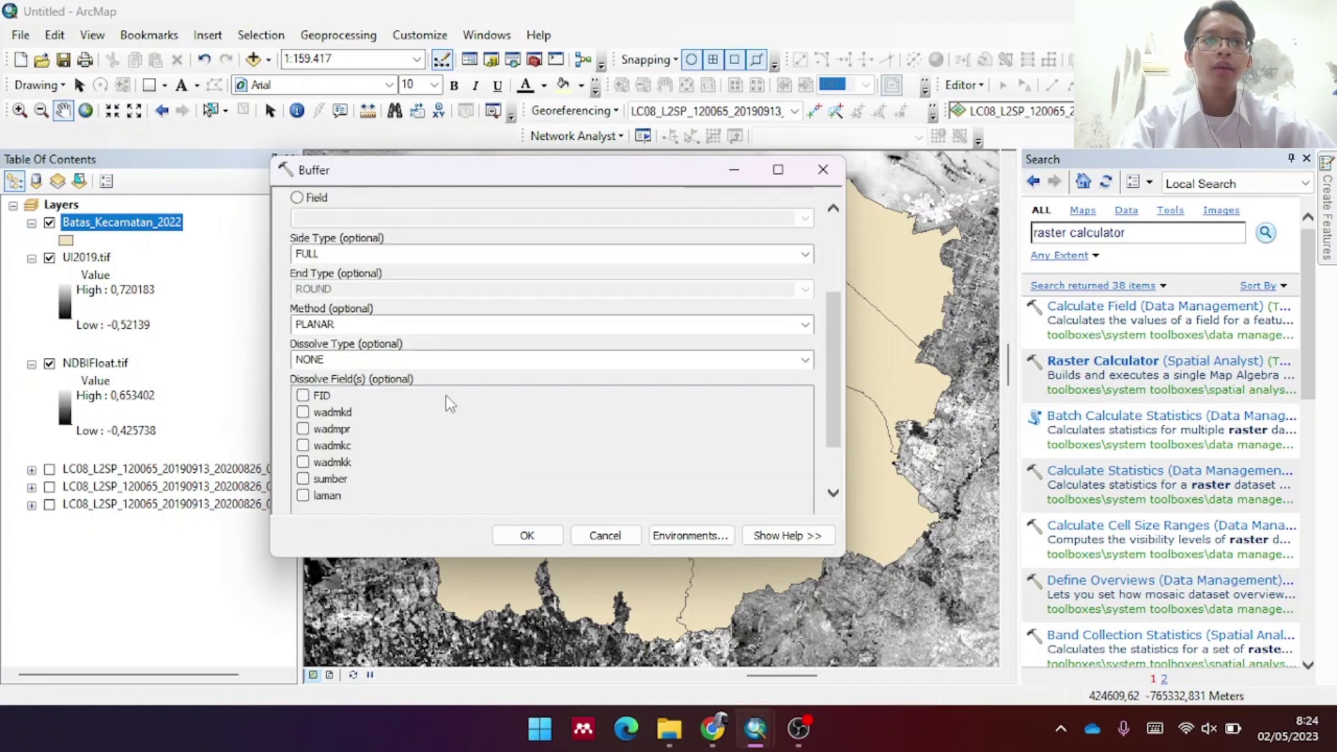
click(527, 536)
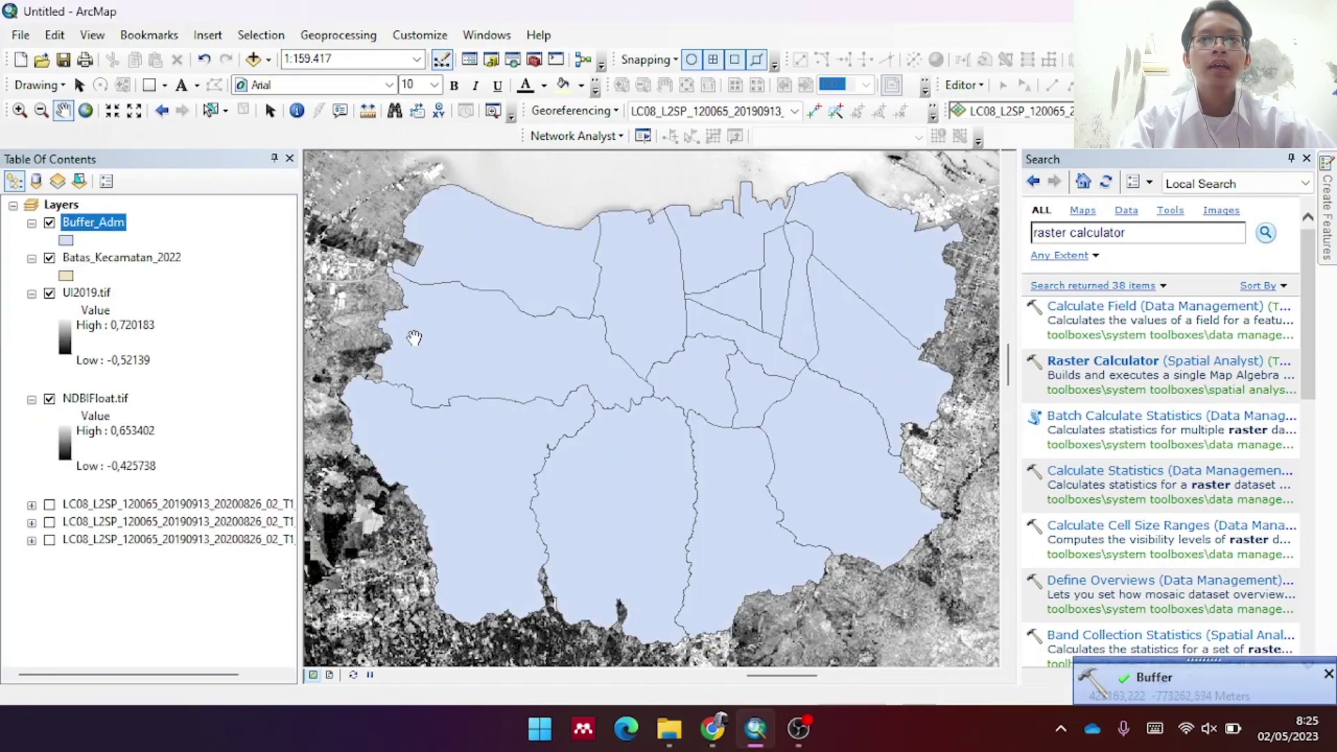
Move Batas_Kecamatan_2022 above Buffer_Adm in the layer order and inspect the buffer strip along the western boundary
scroll(418, 355, up, 2)
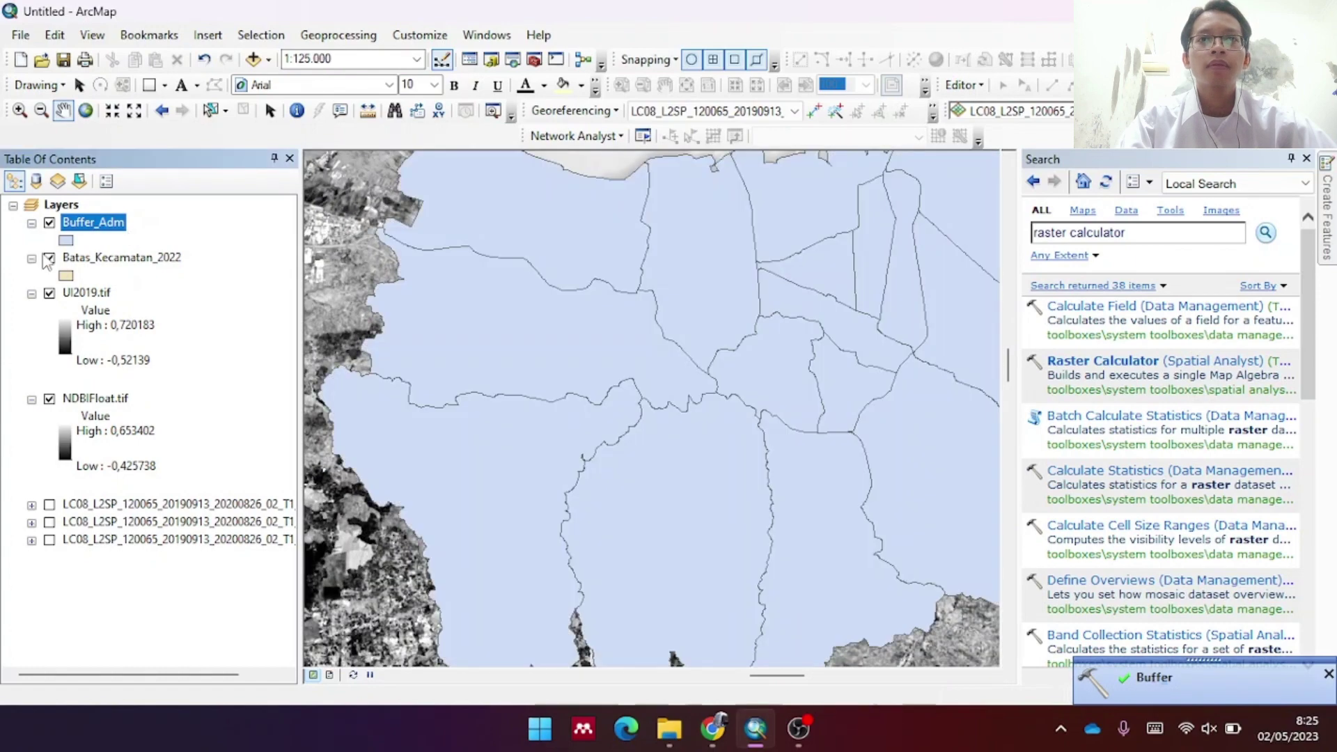
click(111, 258)
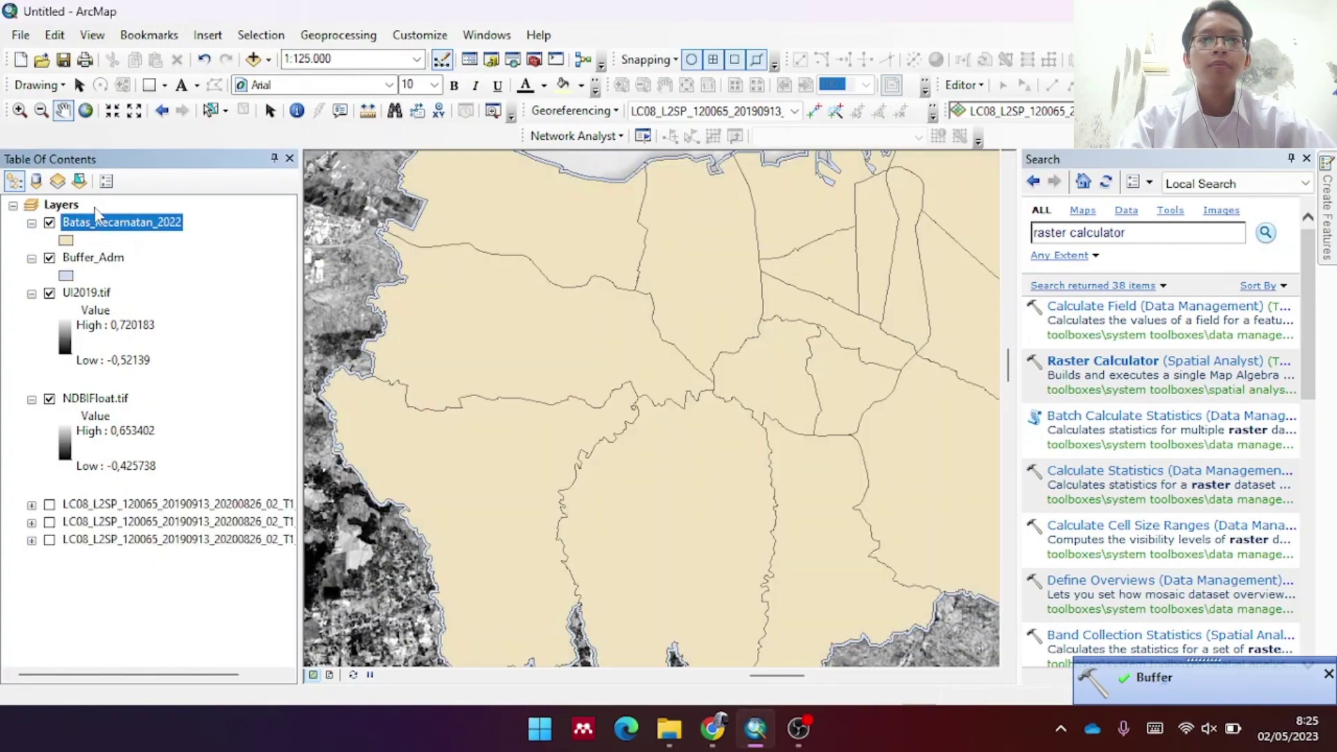
scroll(422, 352, up, 2)
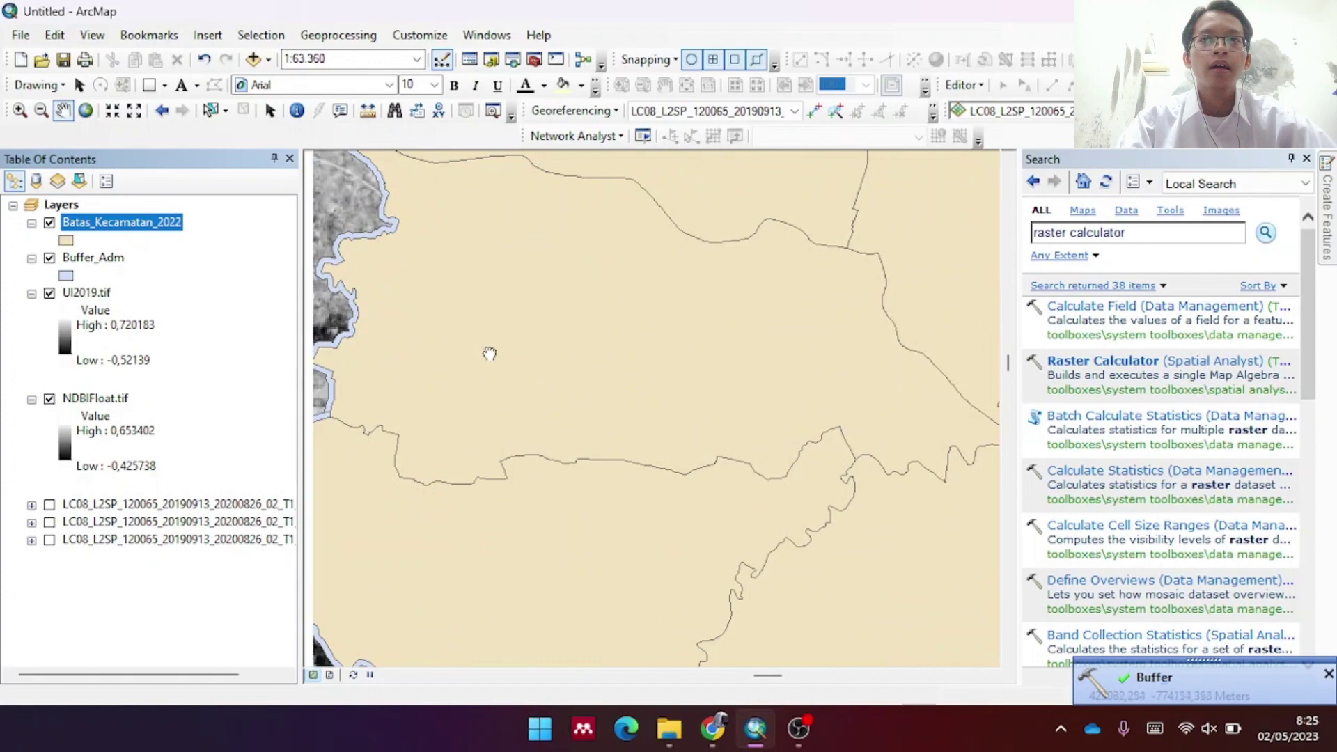
scroll(486, 352, up, 3)
drag(486, 352, 623, 502)
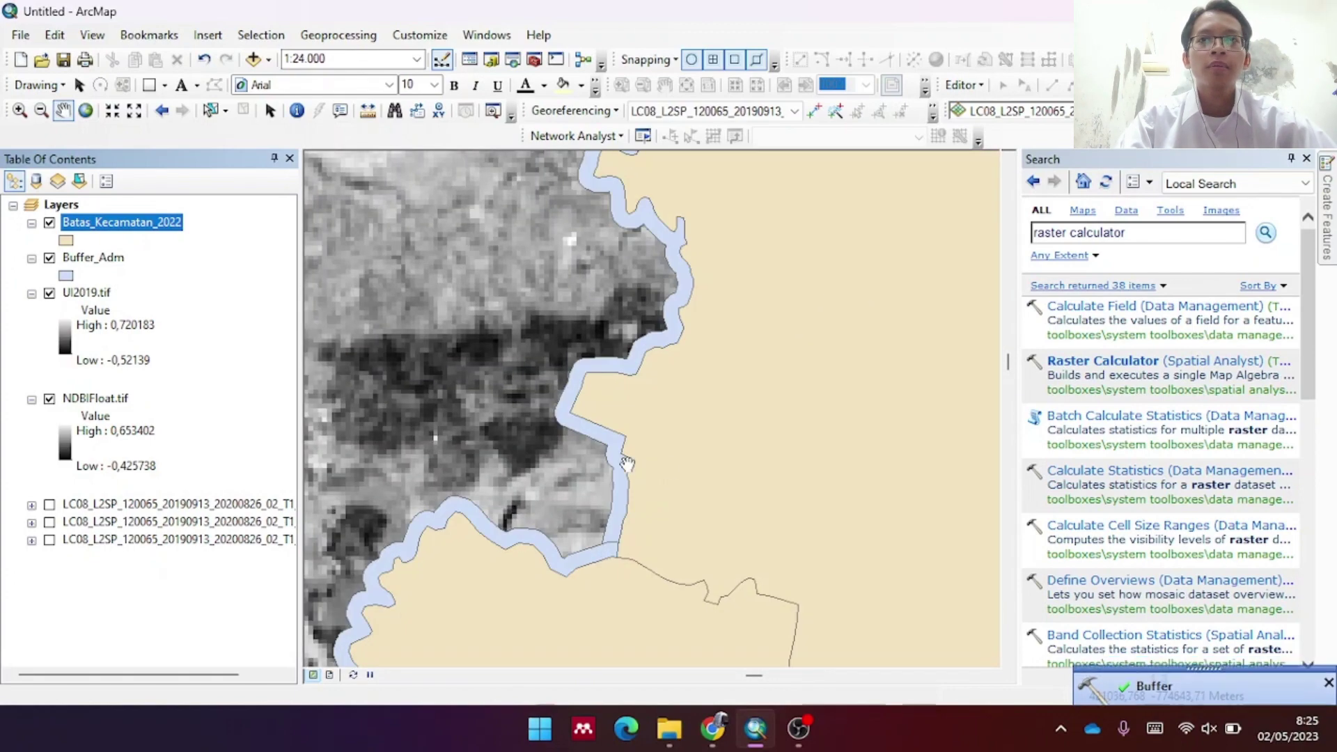
Hide the Batas_Kecamatan_2022 and NDBIFloat.tif layers and fit the map to the extent of Buffer_Adm
click(49, 223)
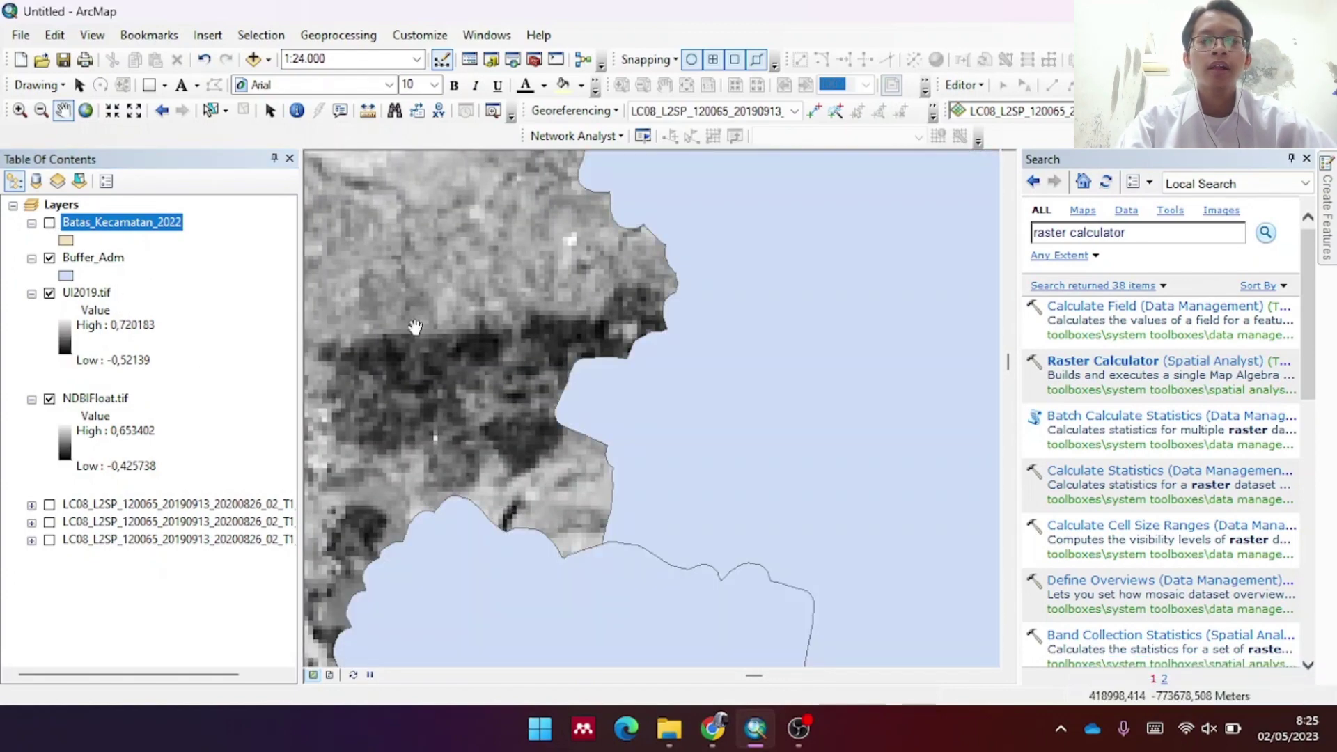
right_click(93, 258)
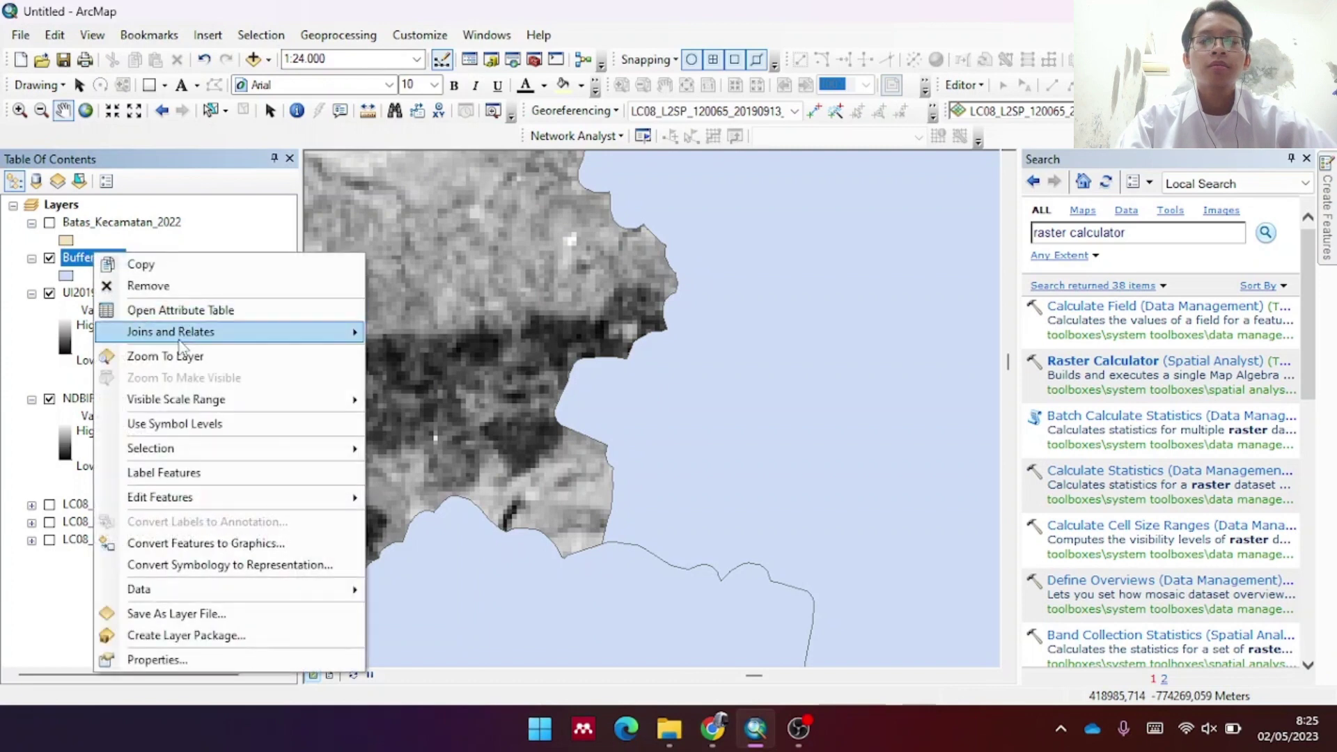
click(174, 356)
click(49, 400)
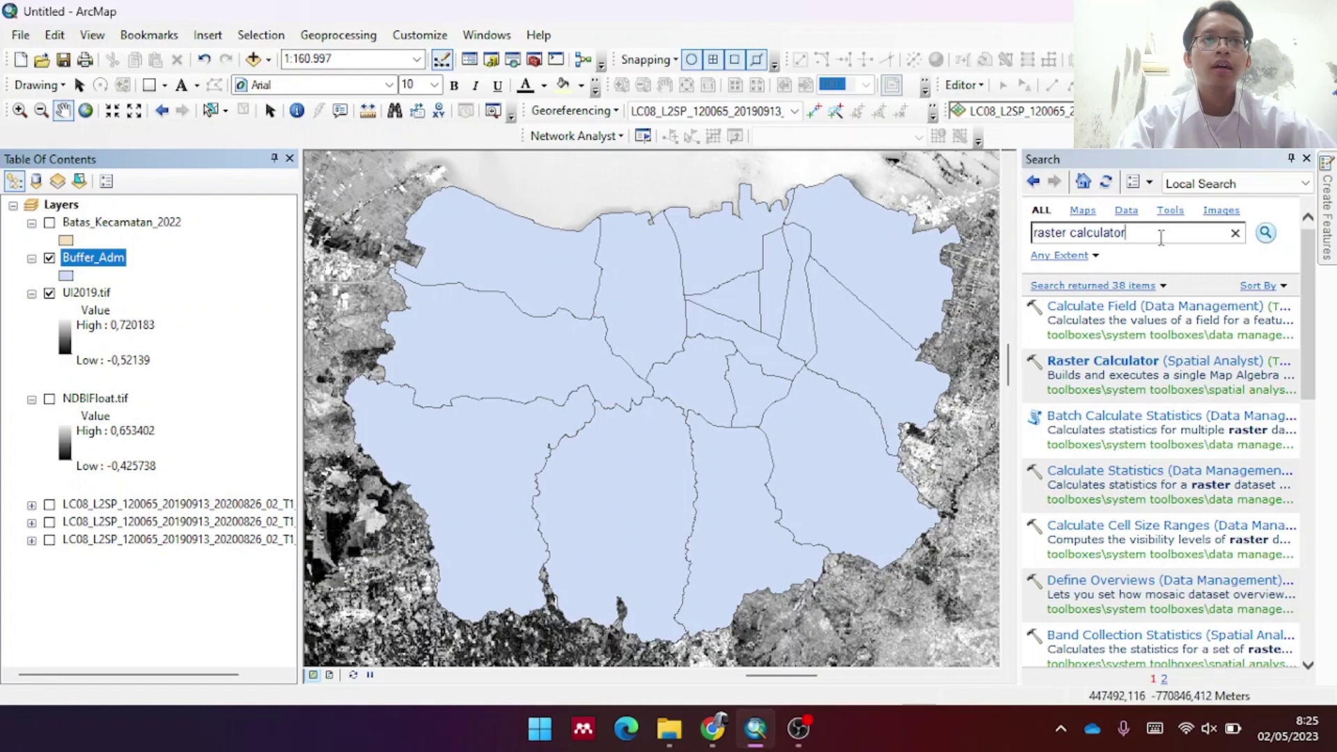
Try to find the mask extraction tool by searching for "extrack by mask"
click(1139, 256)
key(BackSpace)
key(BackSpace)
key(BackSpace)
key(BackSpace)
key(BackSpace)
key(BackSpace)
key(BackSpace)
key(BackSpace)
key(BackSpace)
key(BackSpace)
key(BackSpace)
key(BackSpace)
key(BackSpace)
key(BackSpace)
key(BackSpace)
key(BackSpace)
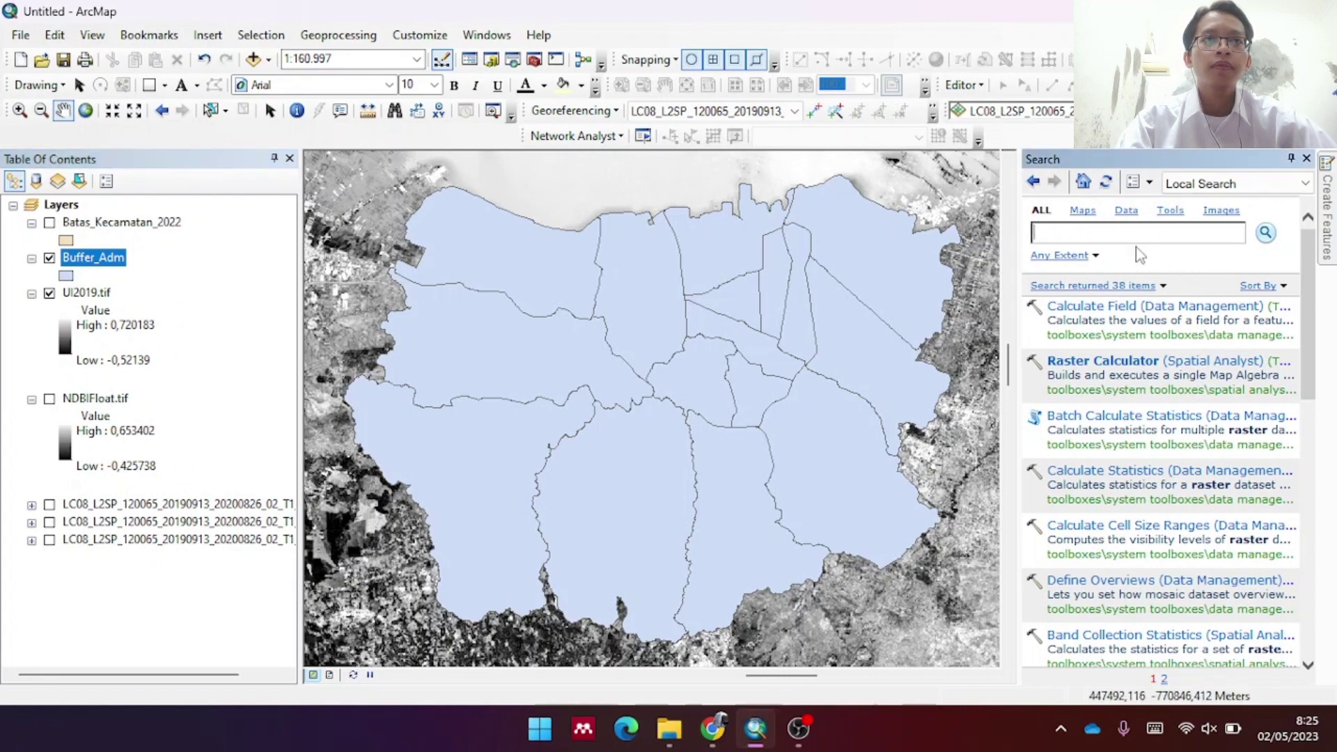
text(extra)
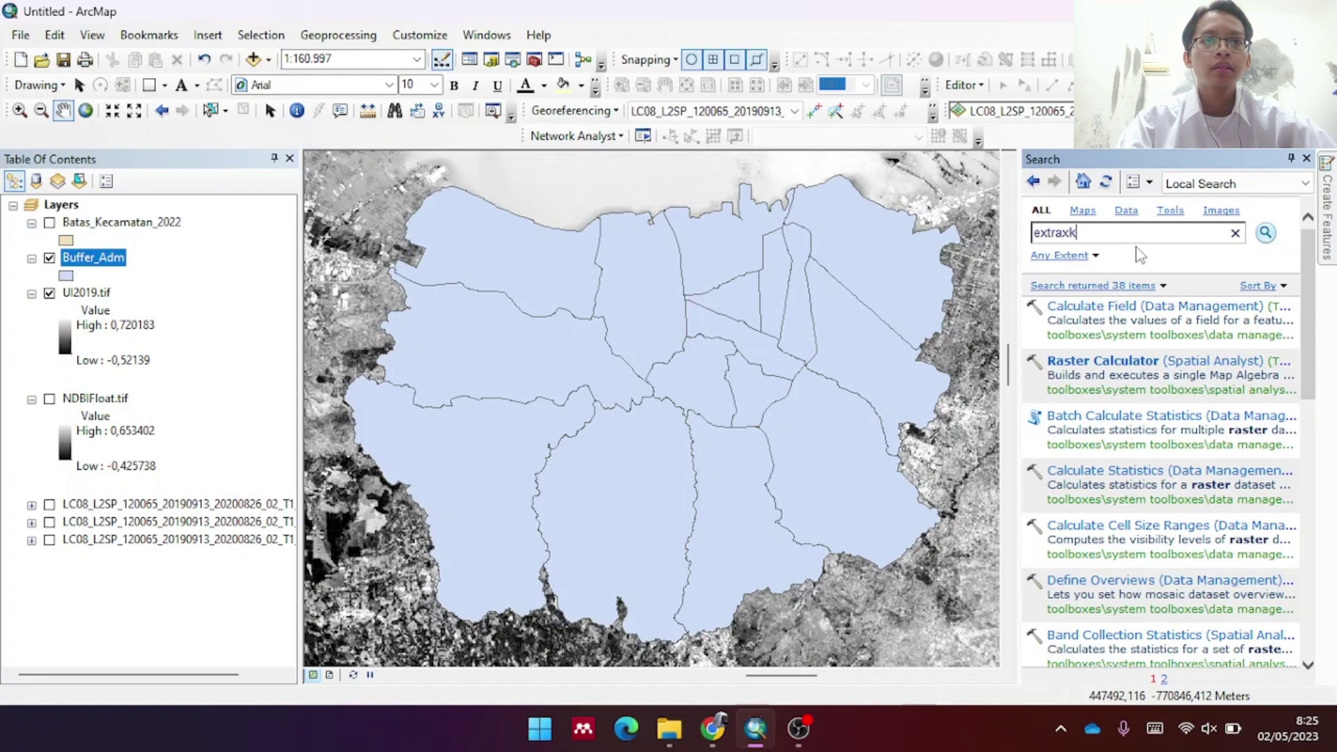
text(xk)
key(BackSpace)
key(BackSpace)
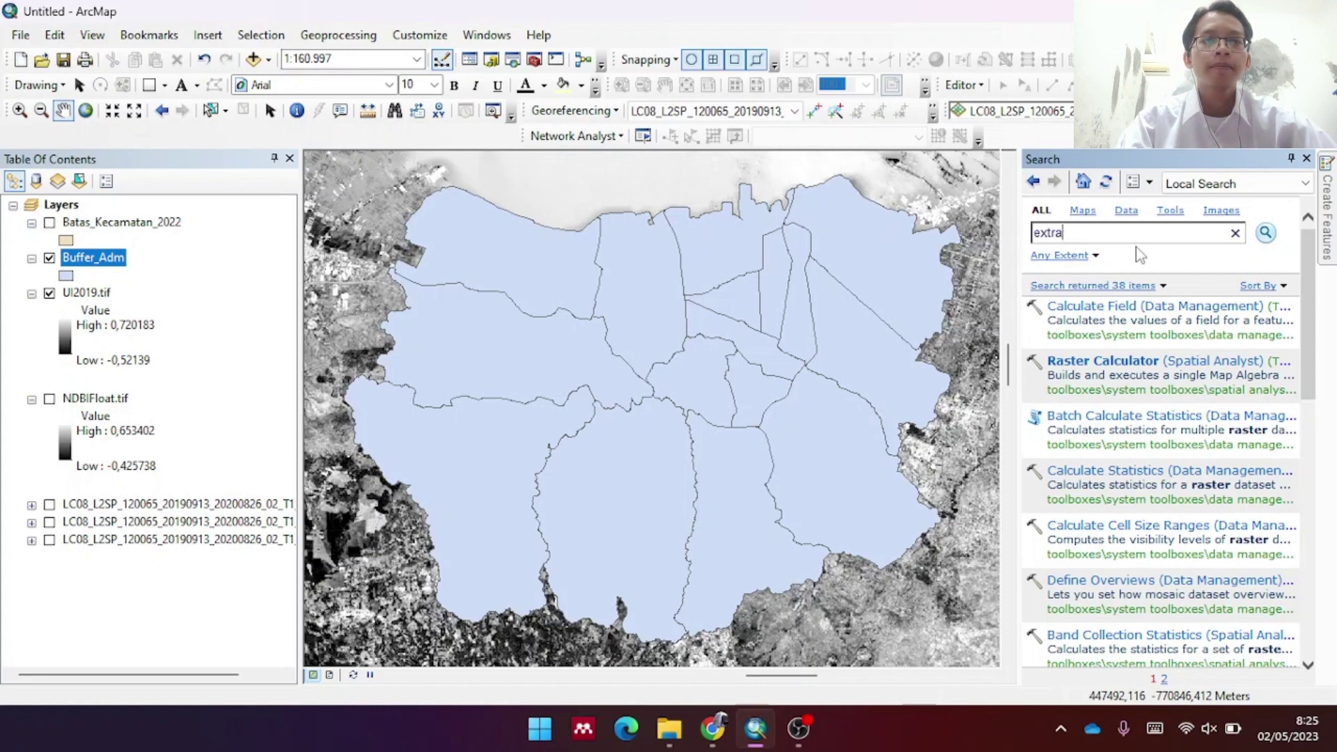
text(k by mask)
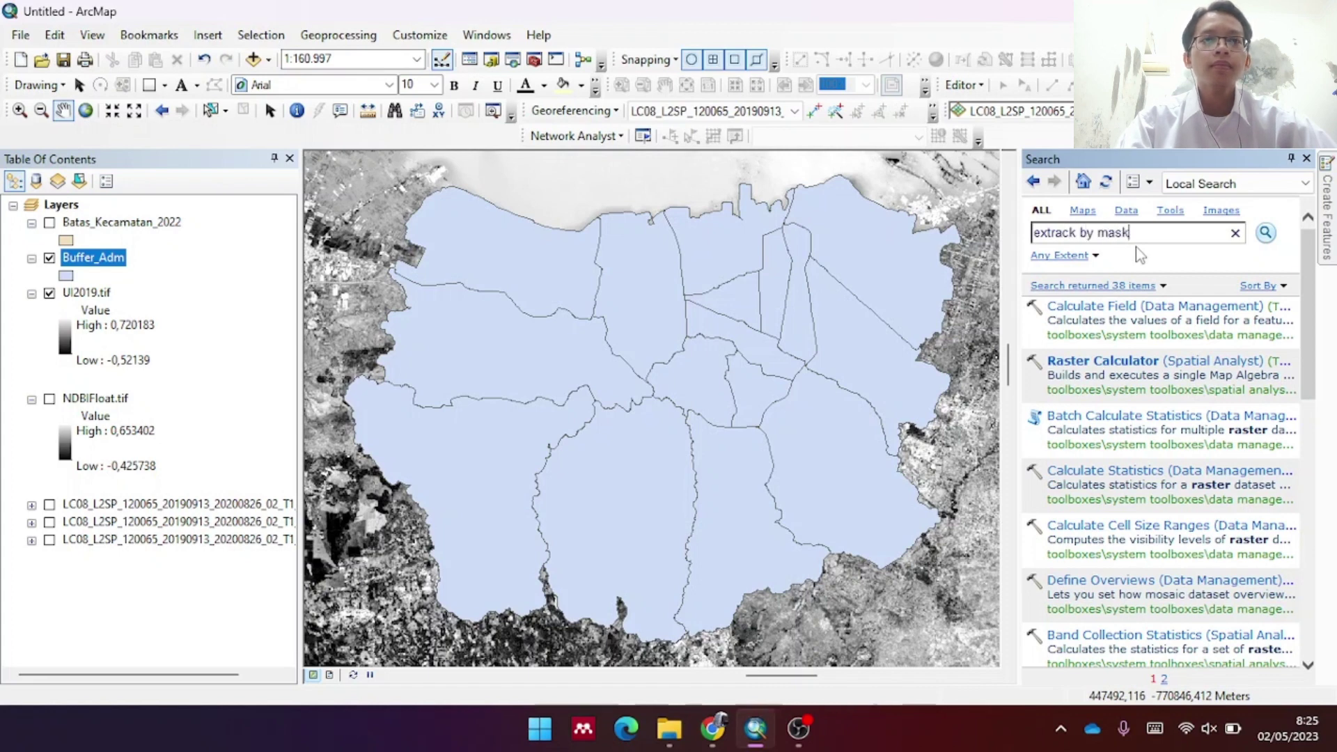
key(Return)
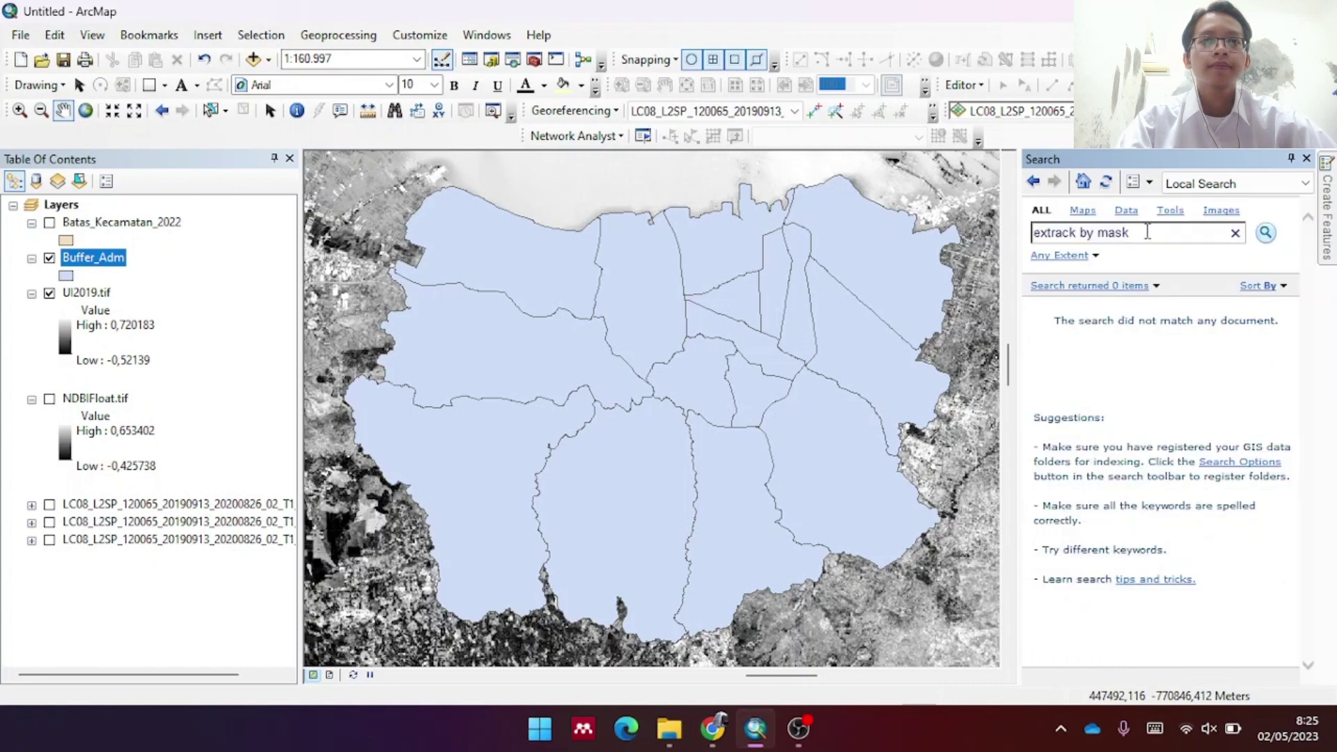
key(BackSpace)
key(BackSpace)
key(BackSpace)
key(BackSpace)
key(BackSpace)
key(BackSpace)
key(BackSpace)
key(BackSpace)
key(BackSpace)
key(BackSpace)
key(BackSpace)
key(BackSpace)
key(BackSpace)
key(BackSpace)
text(ex)
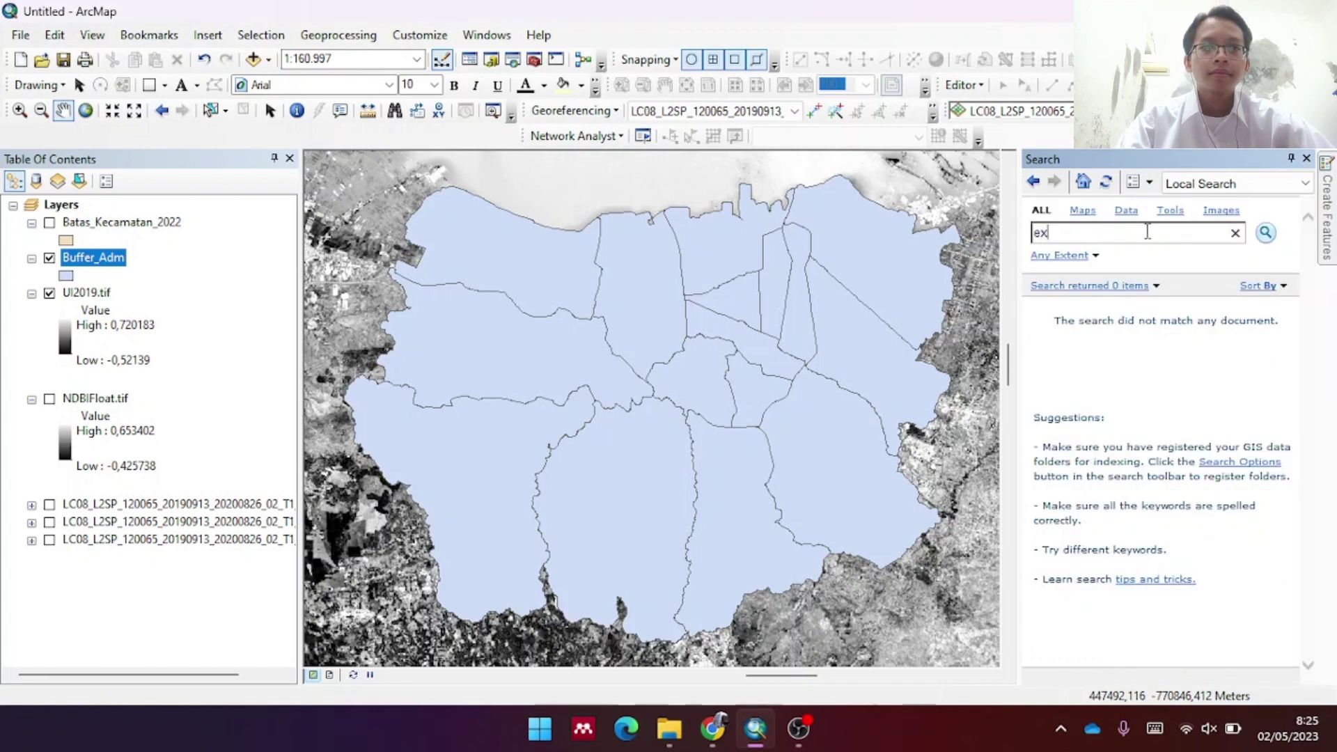
text(track)
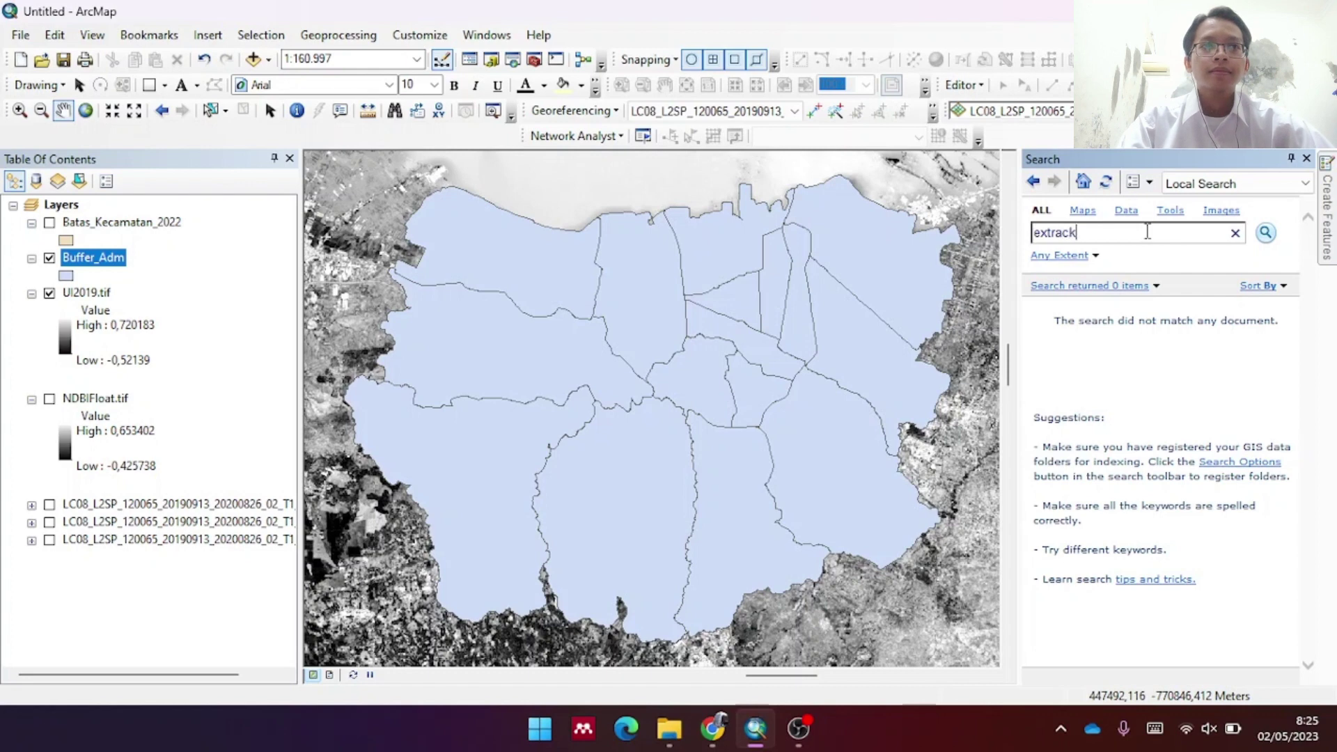
text( by mas)
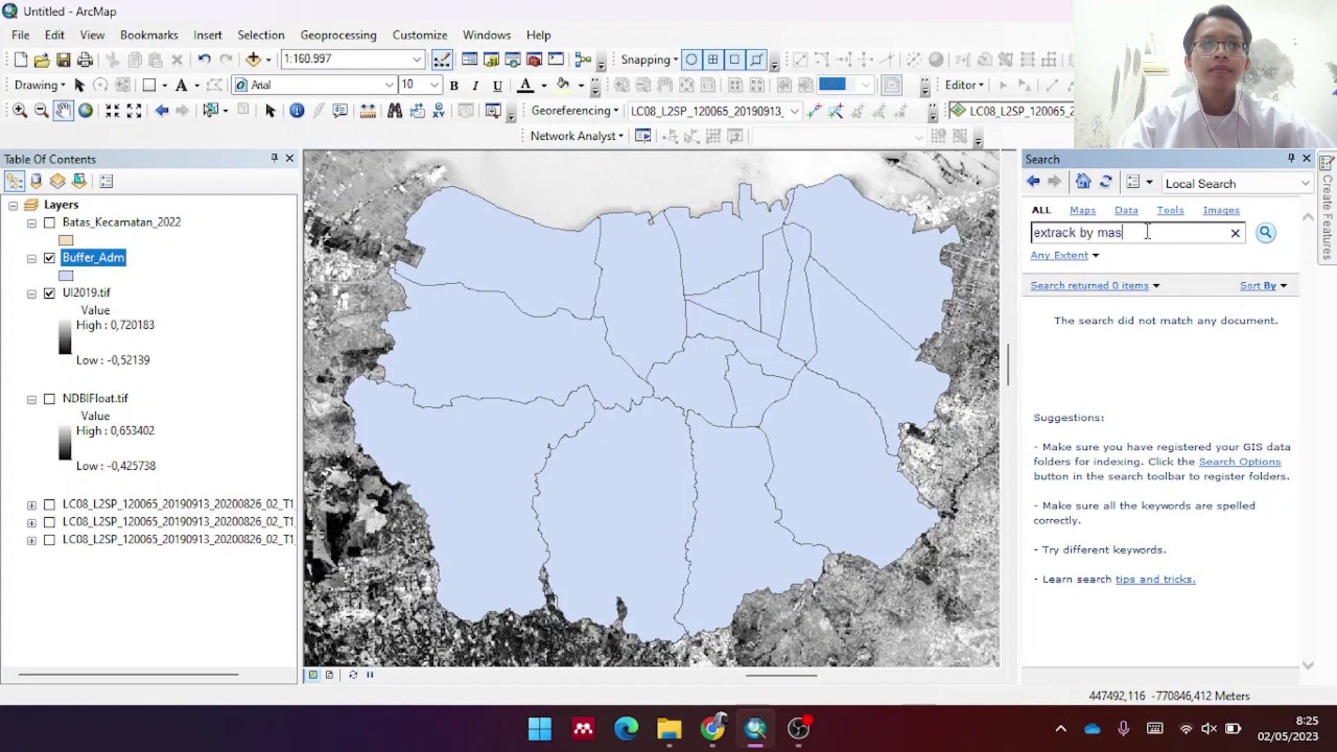
text(k)
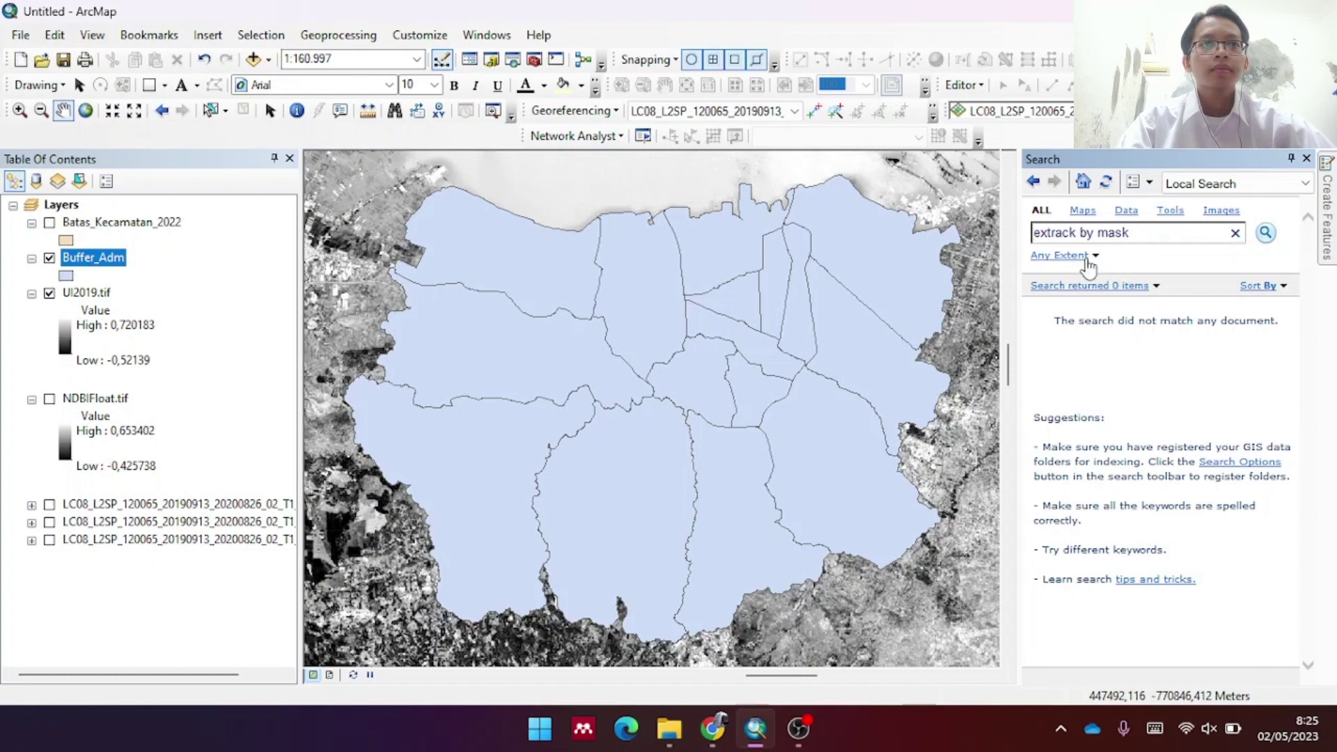
Replace the search term with "extract by mask" and search for the tool
key(BackSpace)
key(BackSpace)
key(BackSpace)
key(BackSpace)
key(BackSpace)
key(BackSpace)
key(BackSpace)
key(BackSpace)
key(BackSpace)
key(BackSpace)
key(BackSpace)
key(BackSpace)
key(BackSpace)
key(BackSpace)
key(BackSpace)
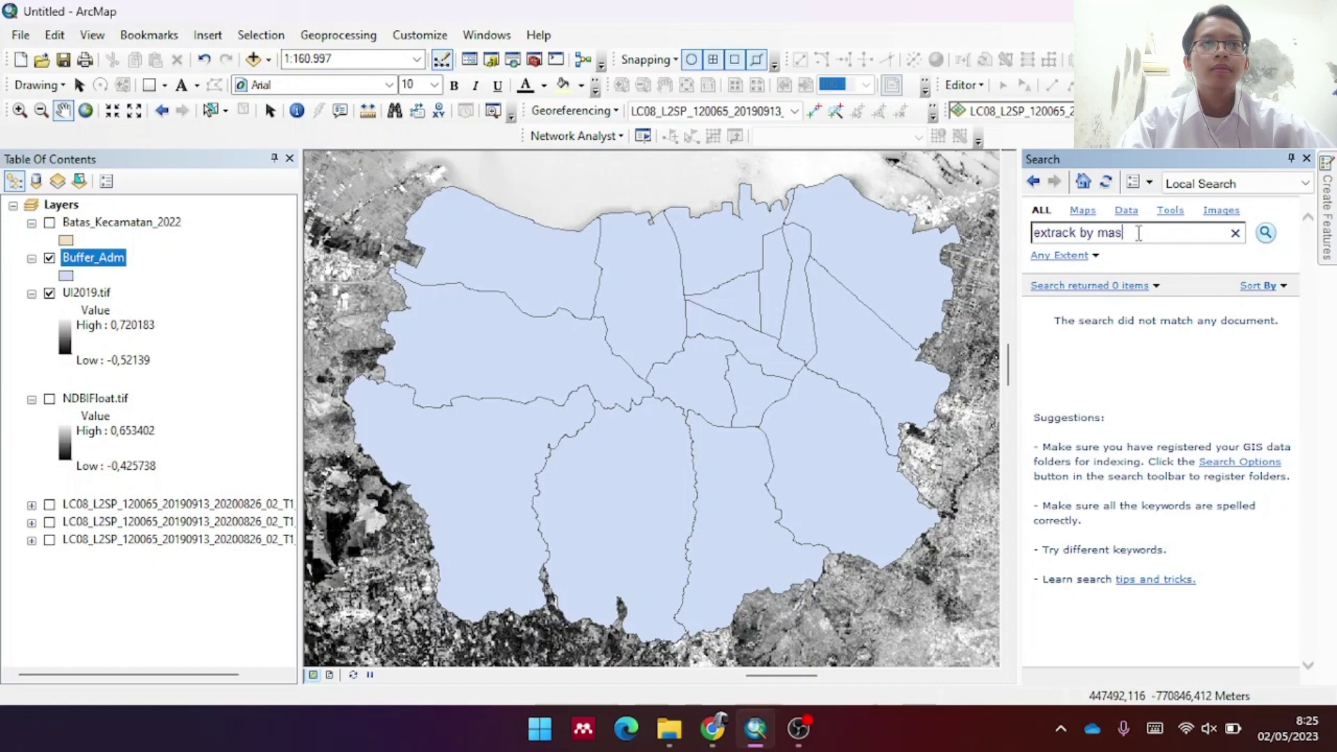
text(extra)
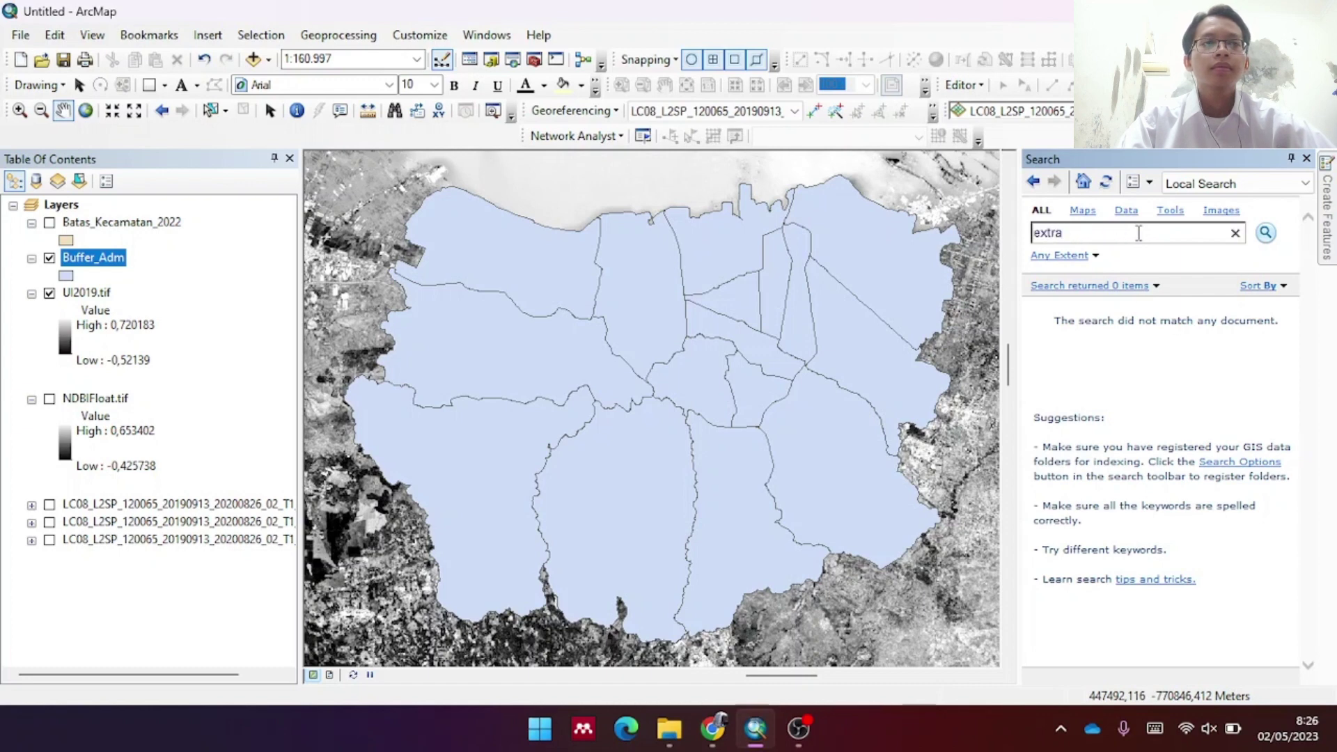
text(ct by mask)
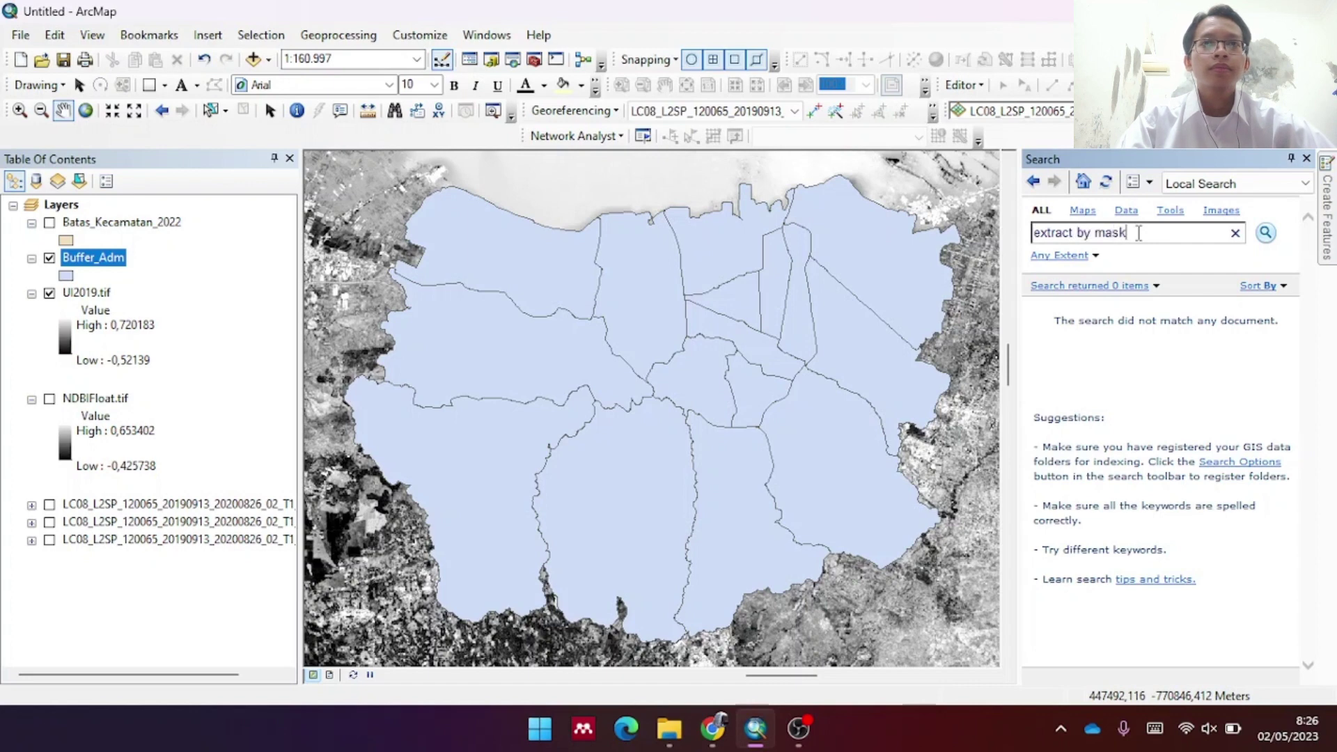
key(Return)
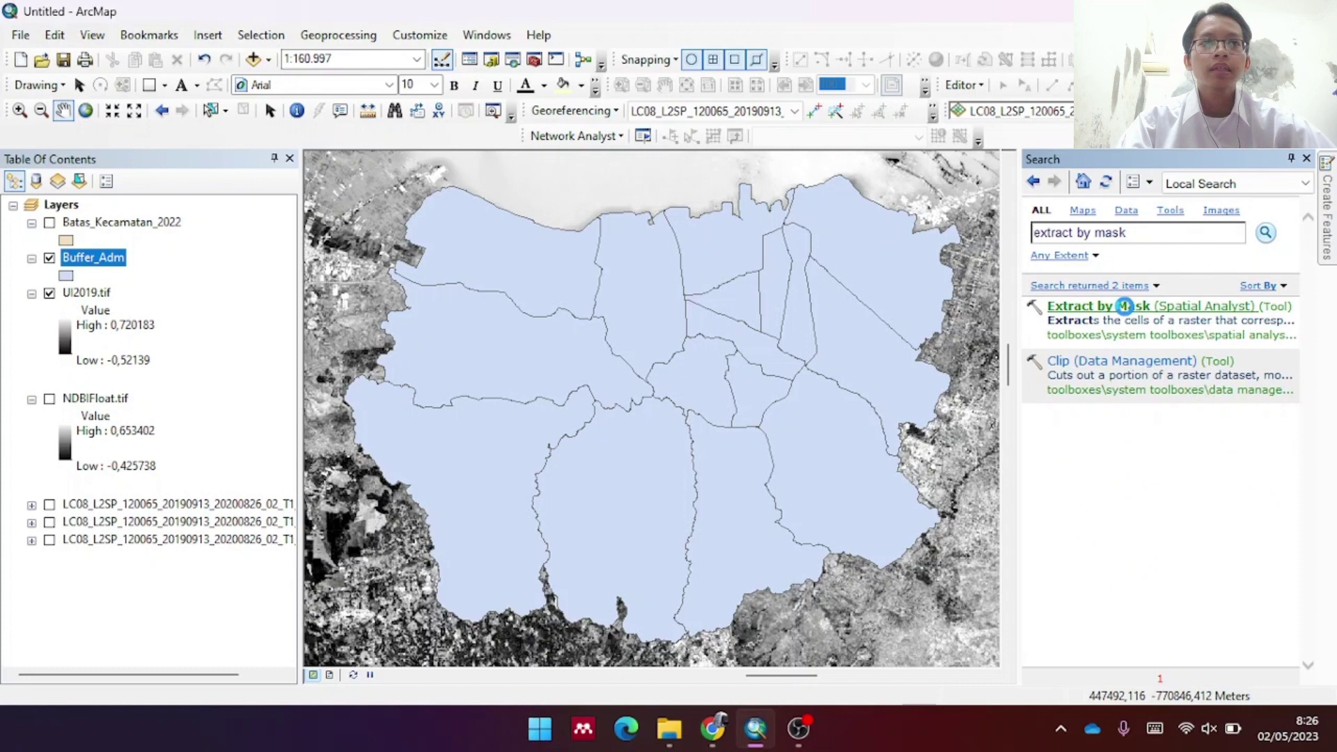
Open Extract by Mask (Spatial Analyst) with UI2019.tif as the input raster and Buffer_Adm as the mask
click(1124, 306)
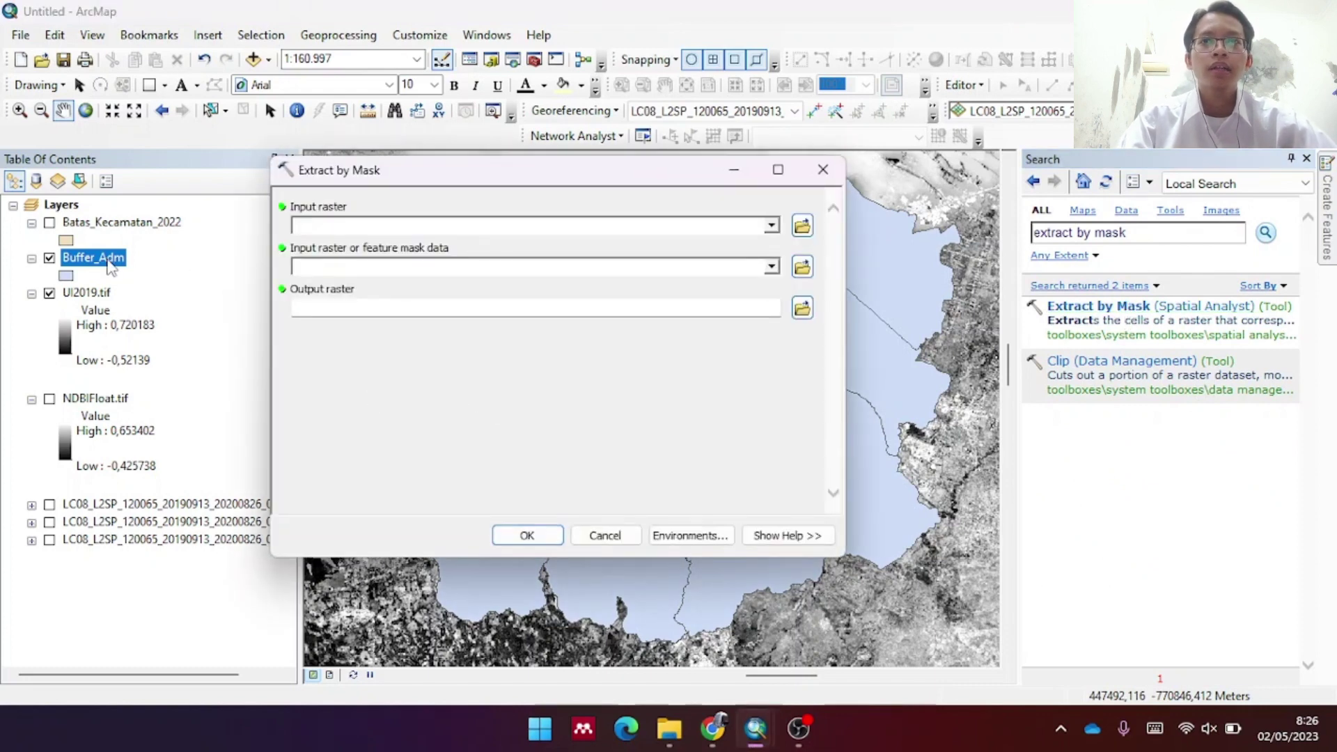
drag(101, 296, 286, 236)
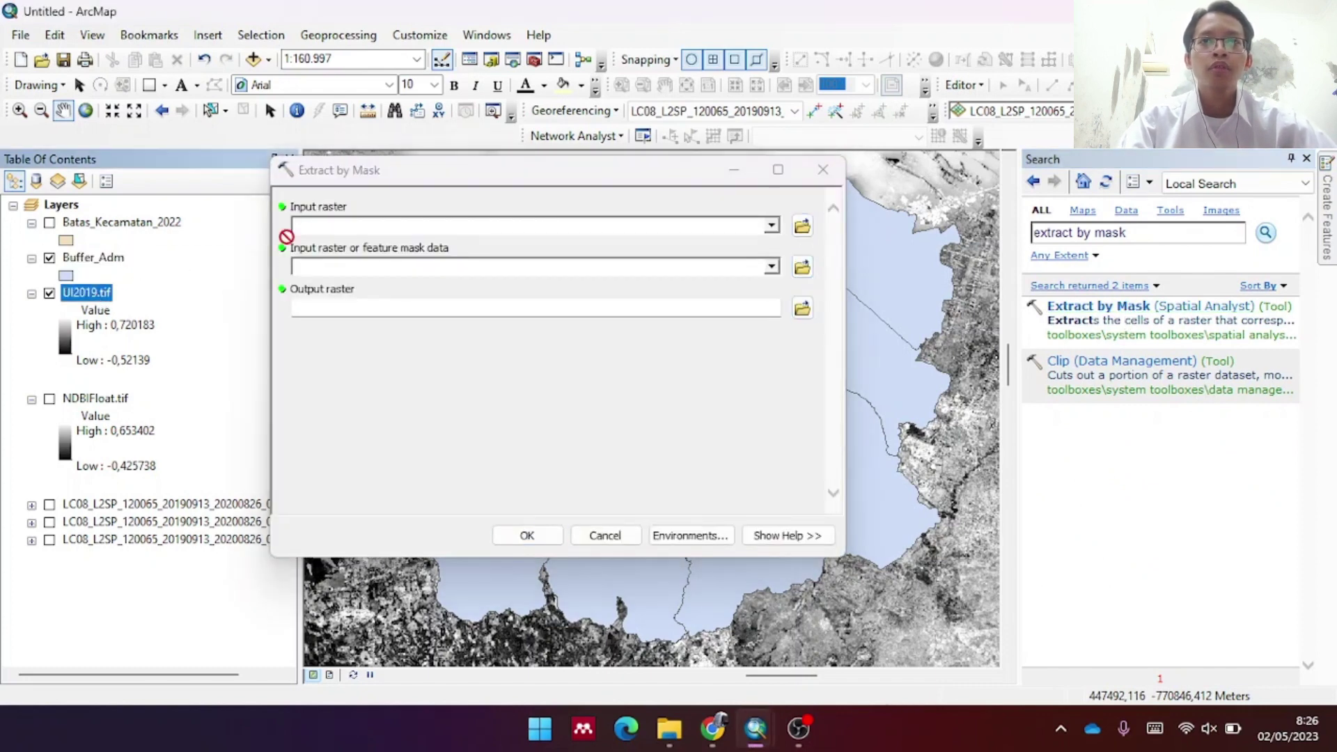
drag(94, 258, 378, 288)
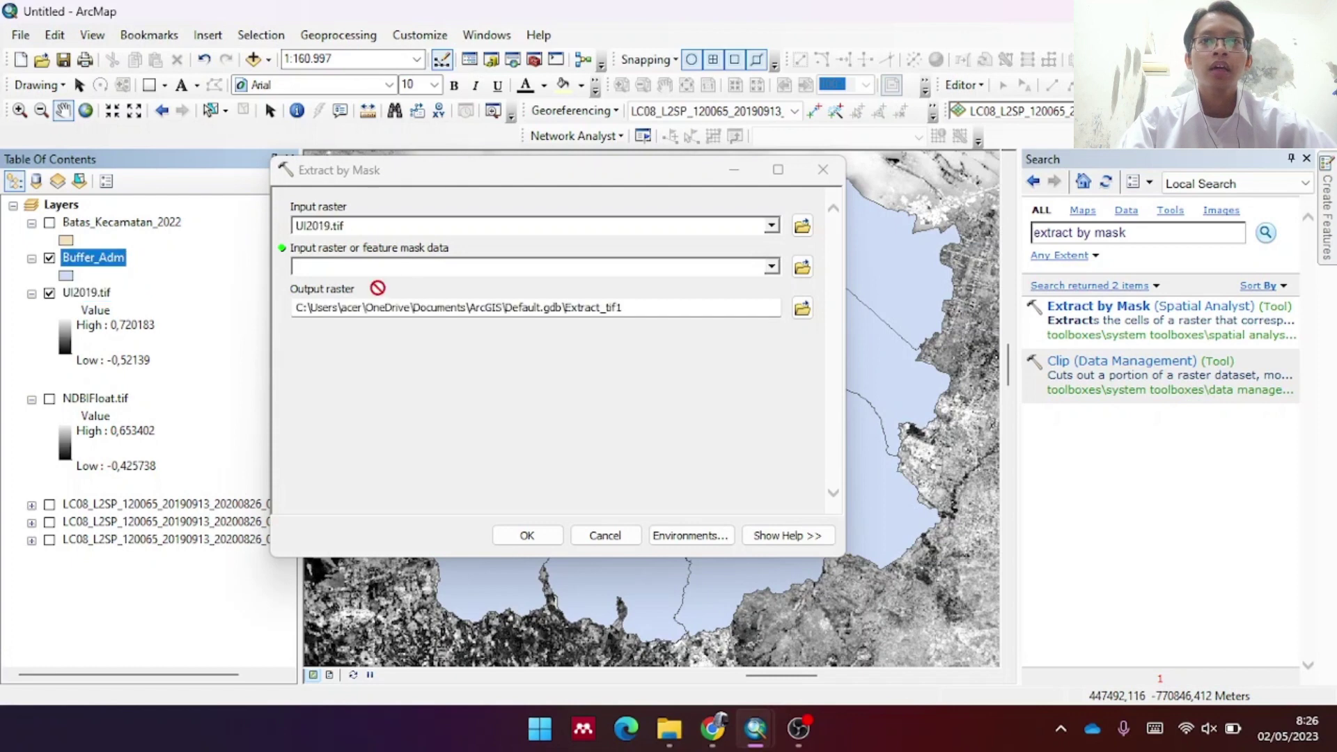
click(807, 315)
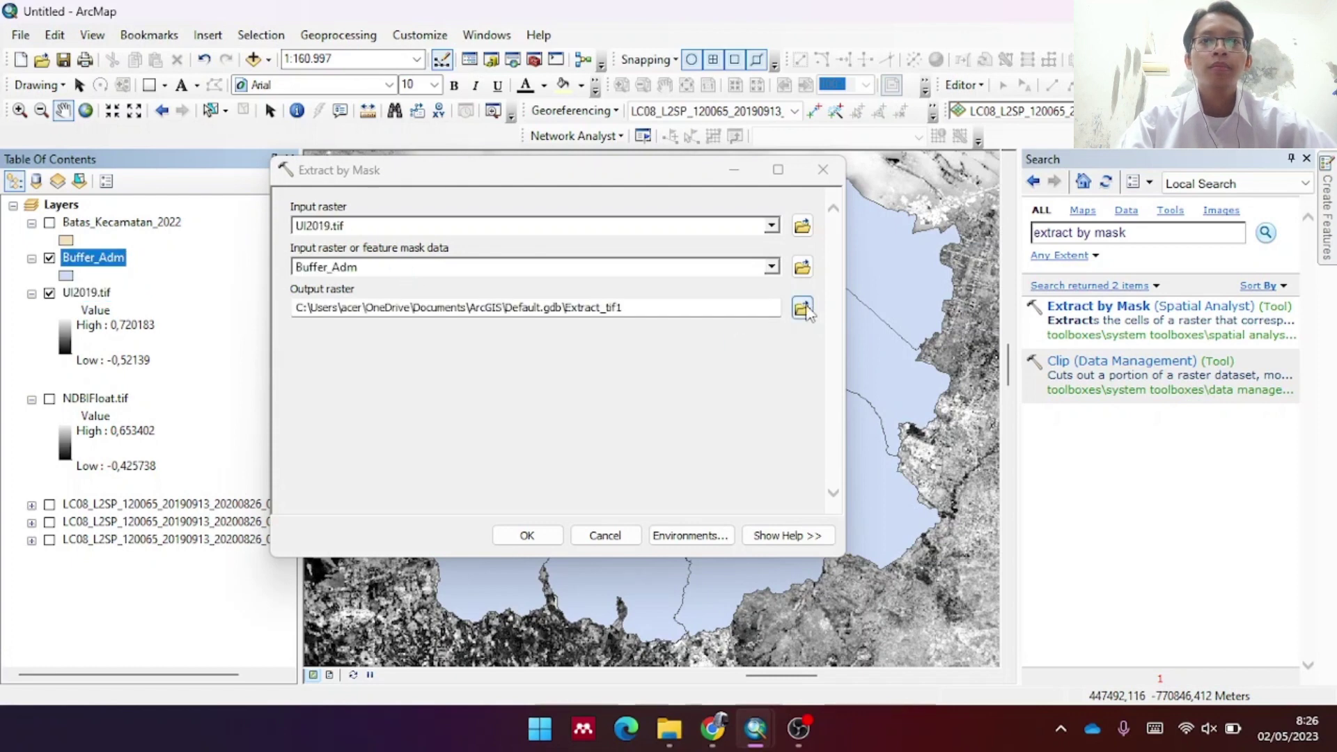
text(Clip)
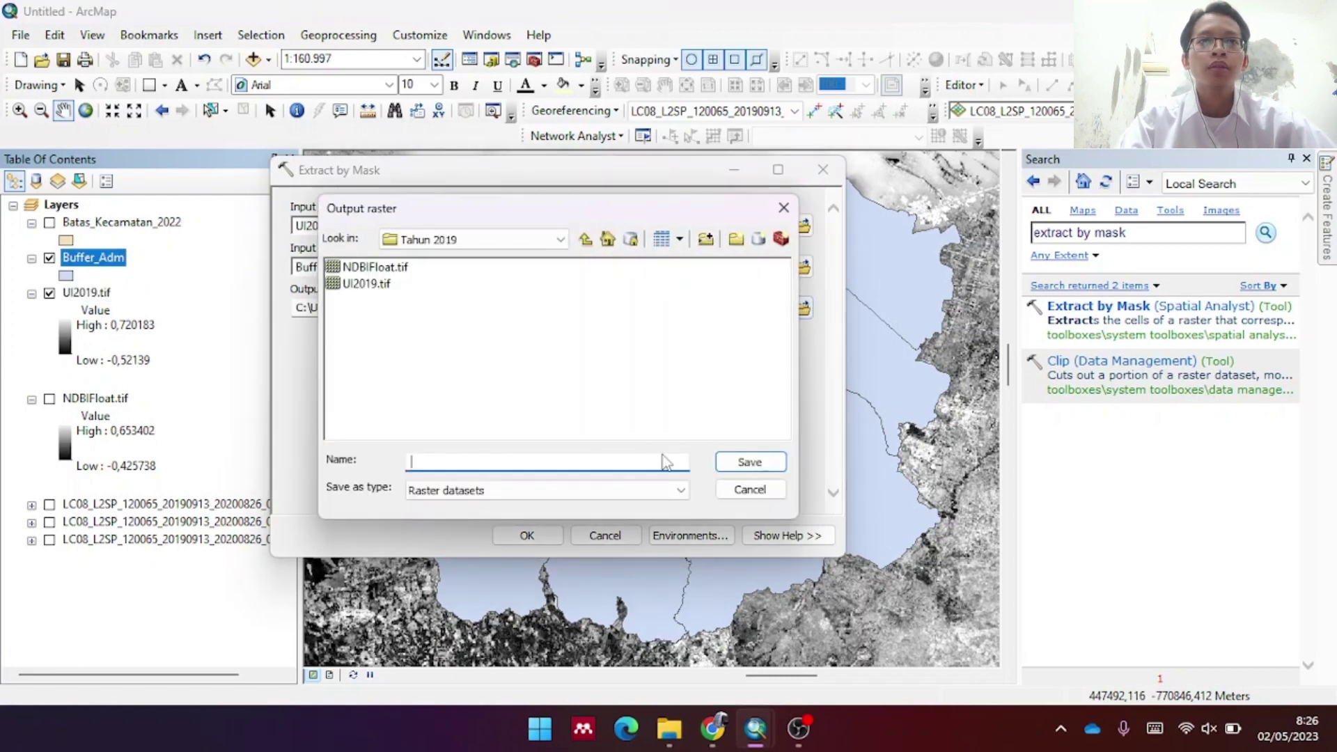
key(Return)
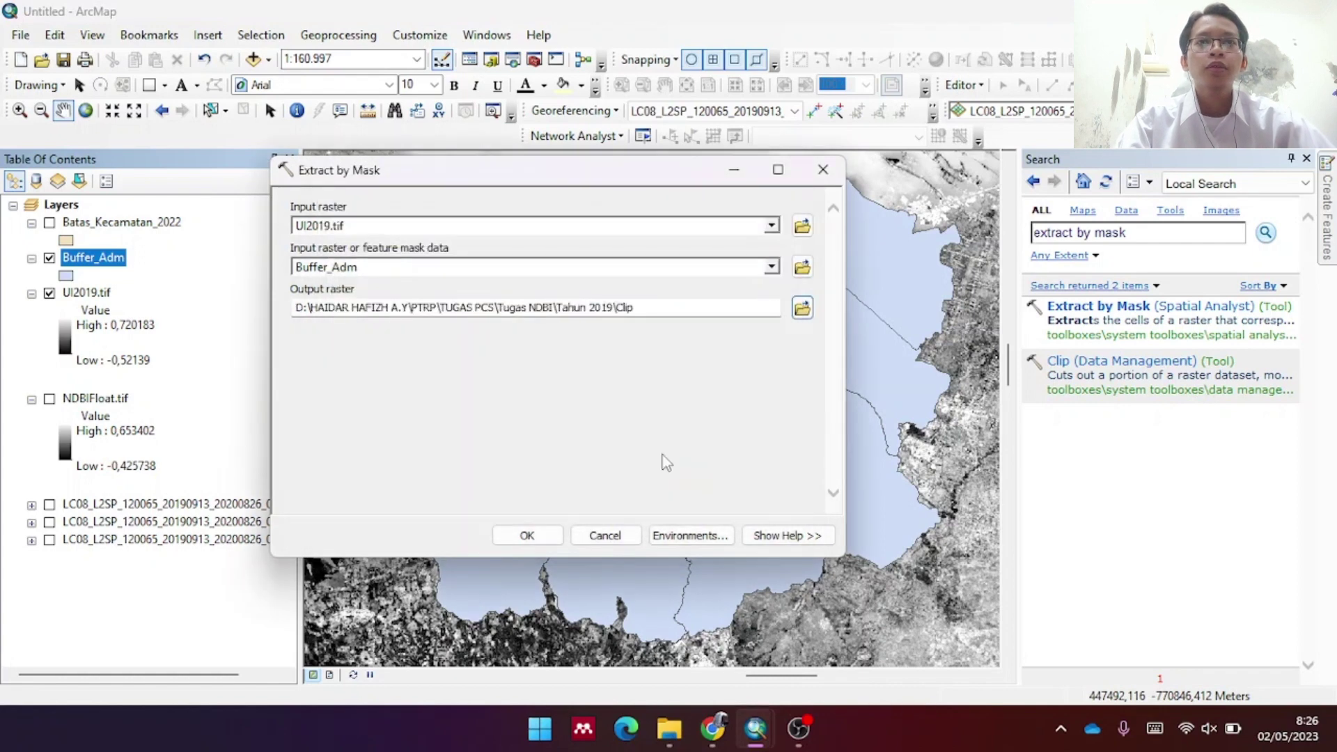
Name the output raster Clip_UI2019.tif in the Tahun 2019 folder and run the extraction
click(803, 309)
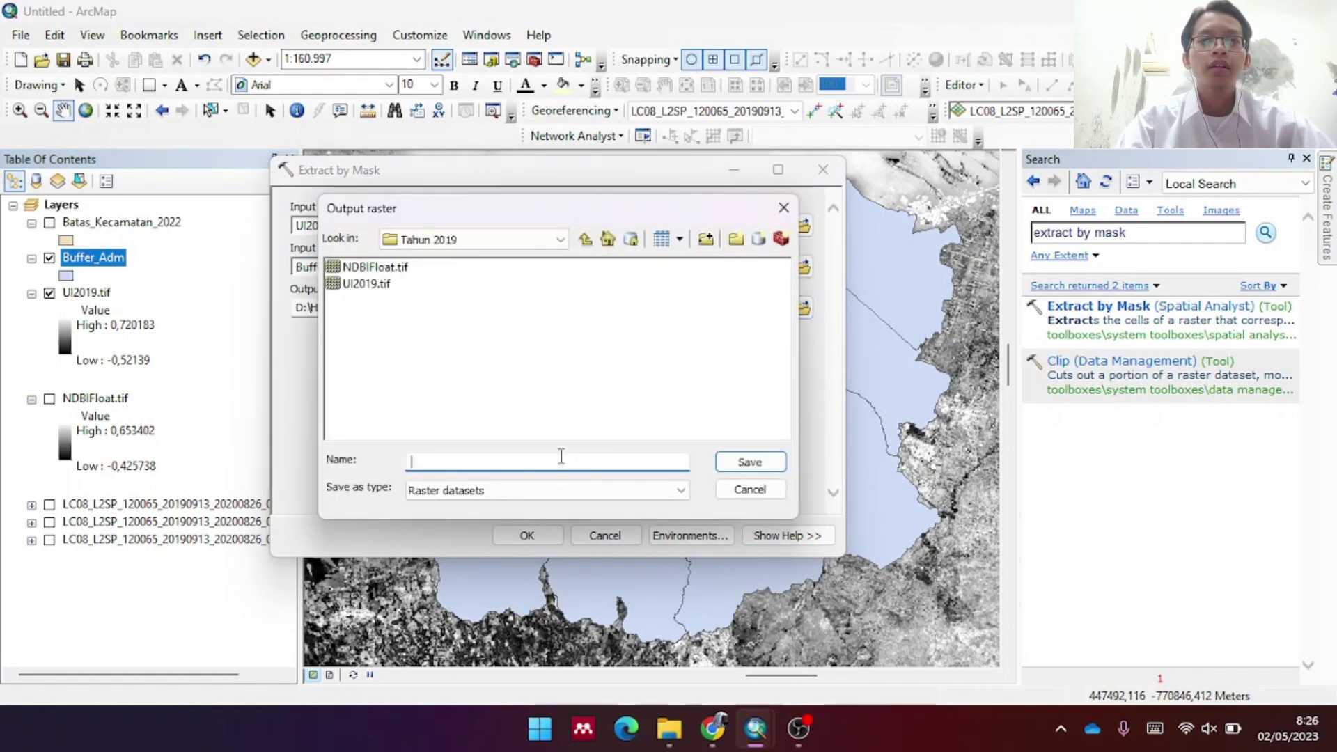
text(Clip)
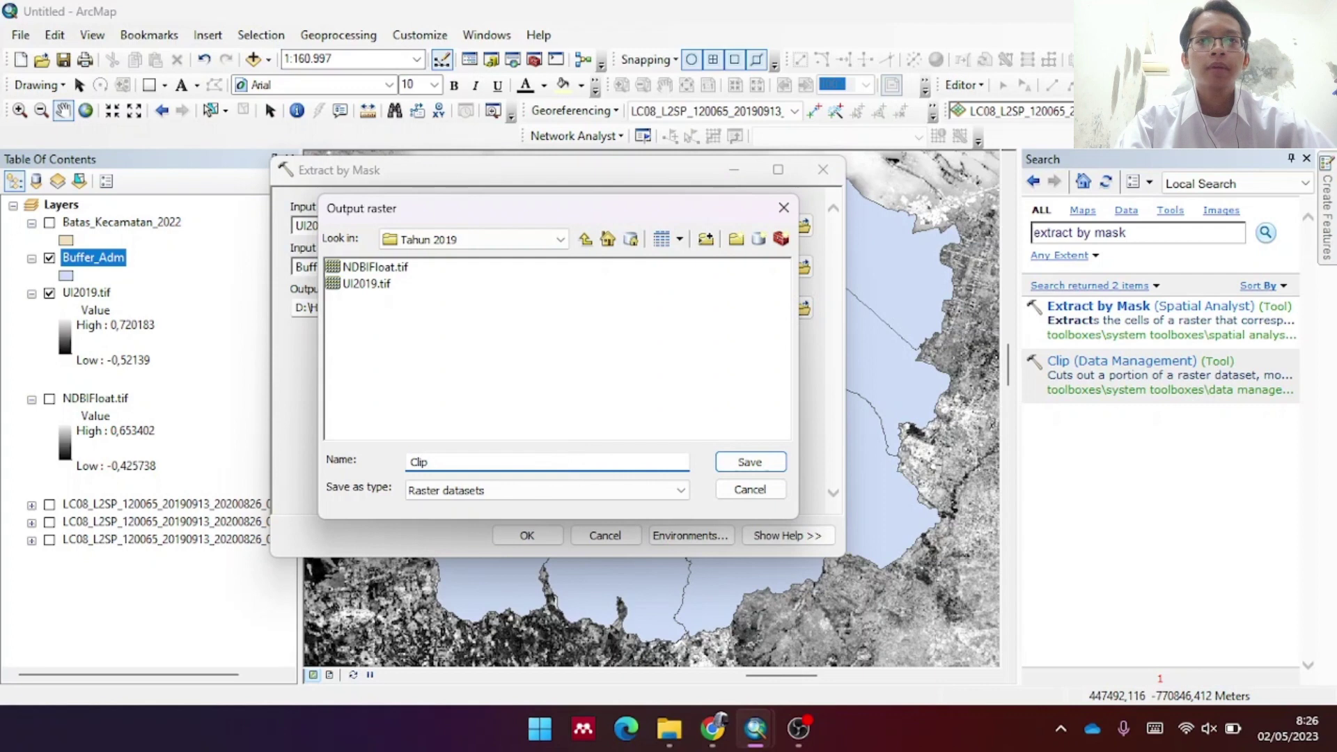
text(_UI2019.tif)
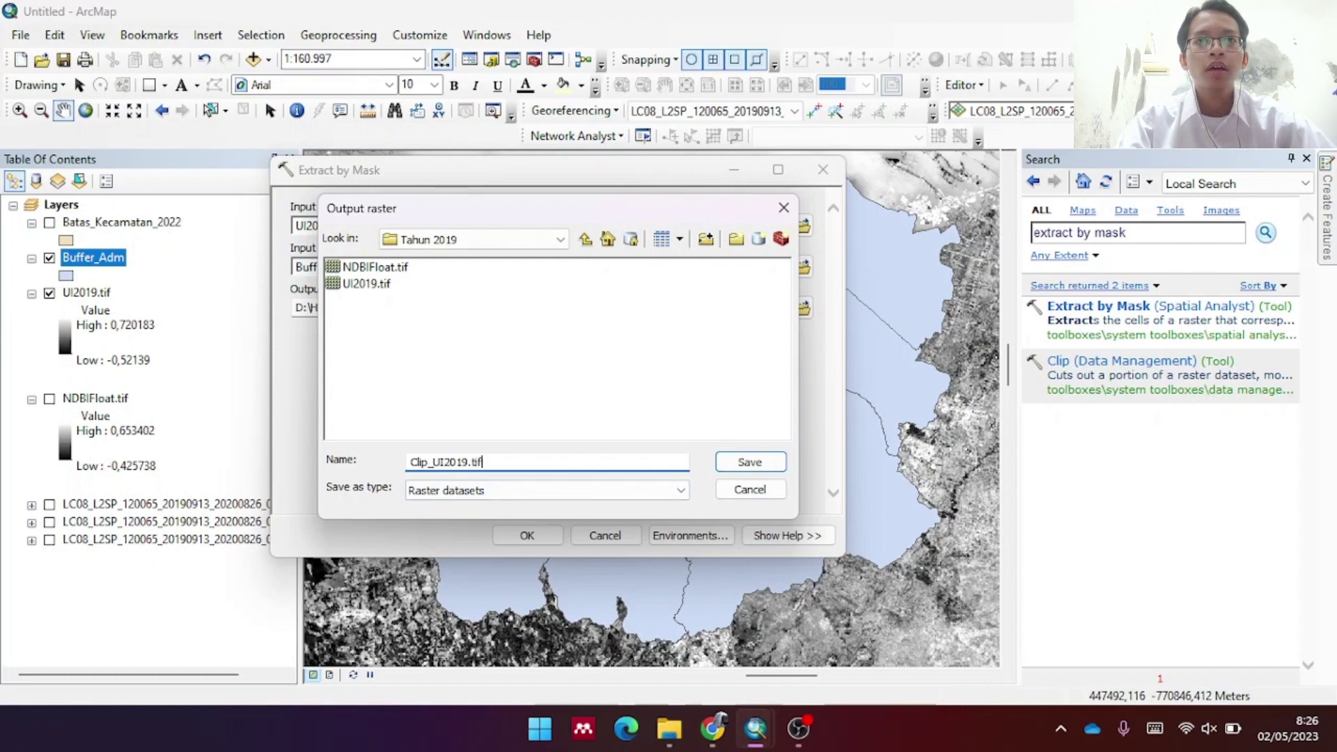
key(Return)
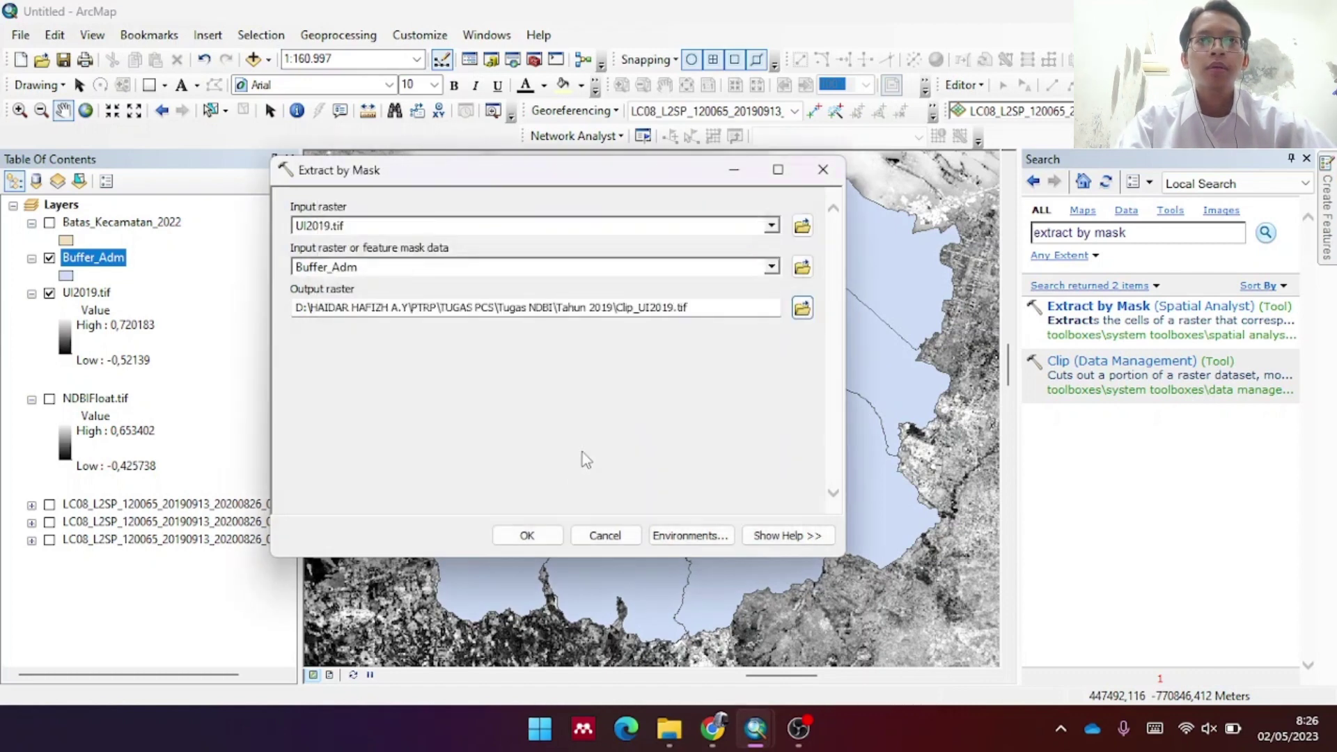
click(538, 536)
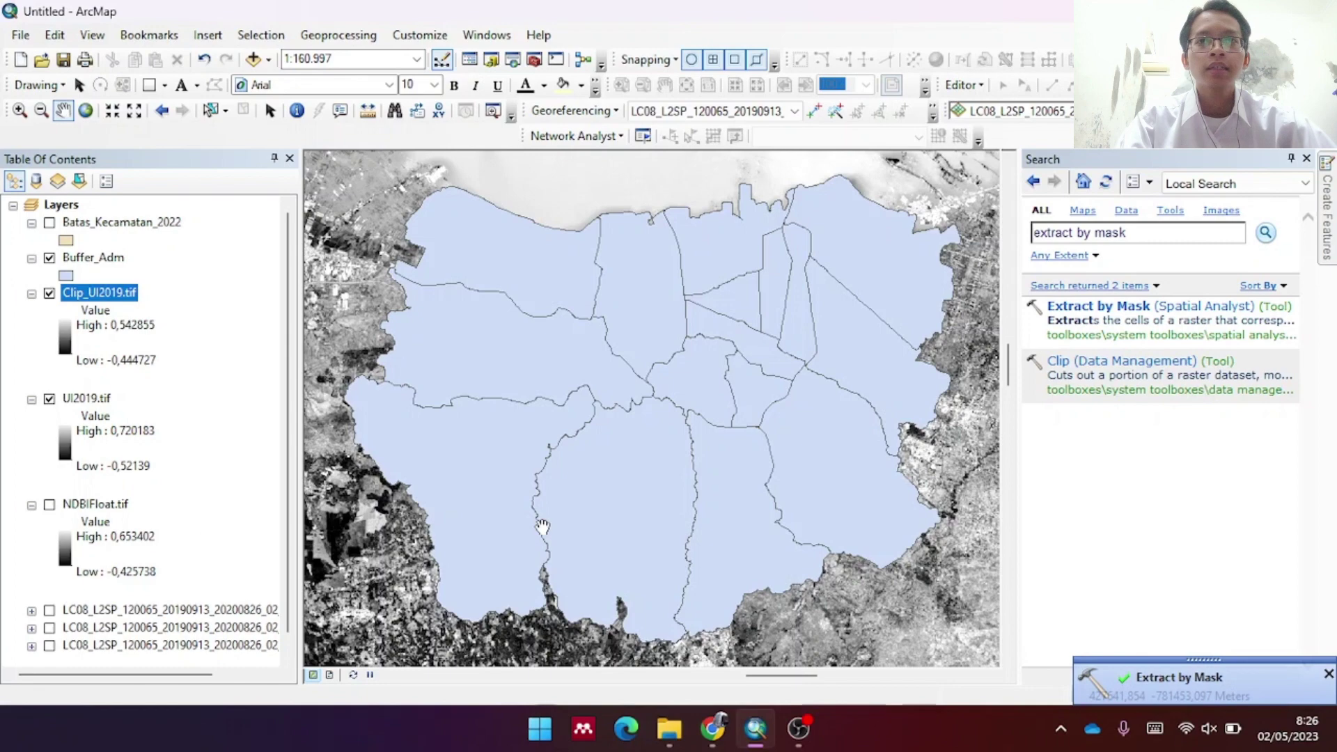
Hide Buffer_Adm and UI2019.tif, and collapse the legends of UI2019.tif and NDBIFloat.tif
click(49, 258)
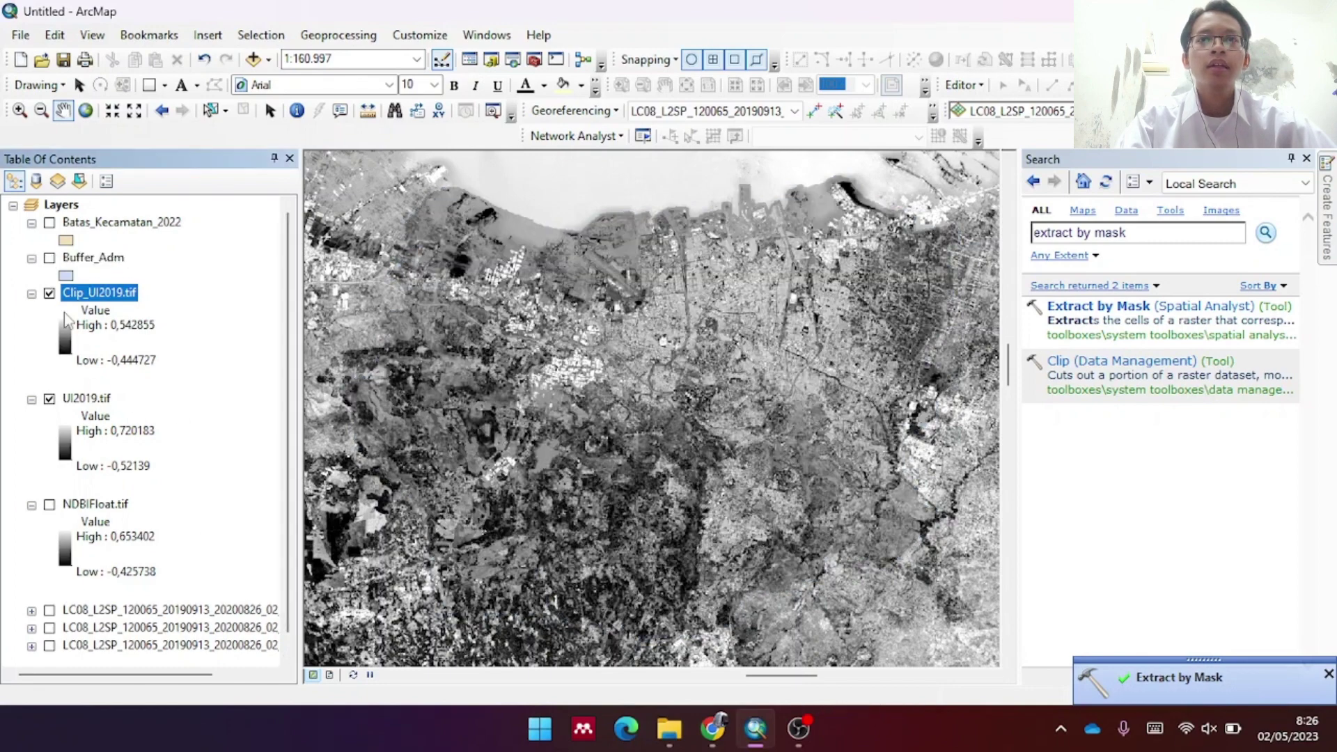
click(49, 399)
click(32, 399)
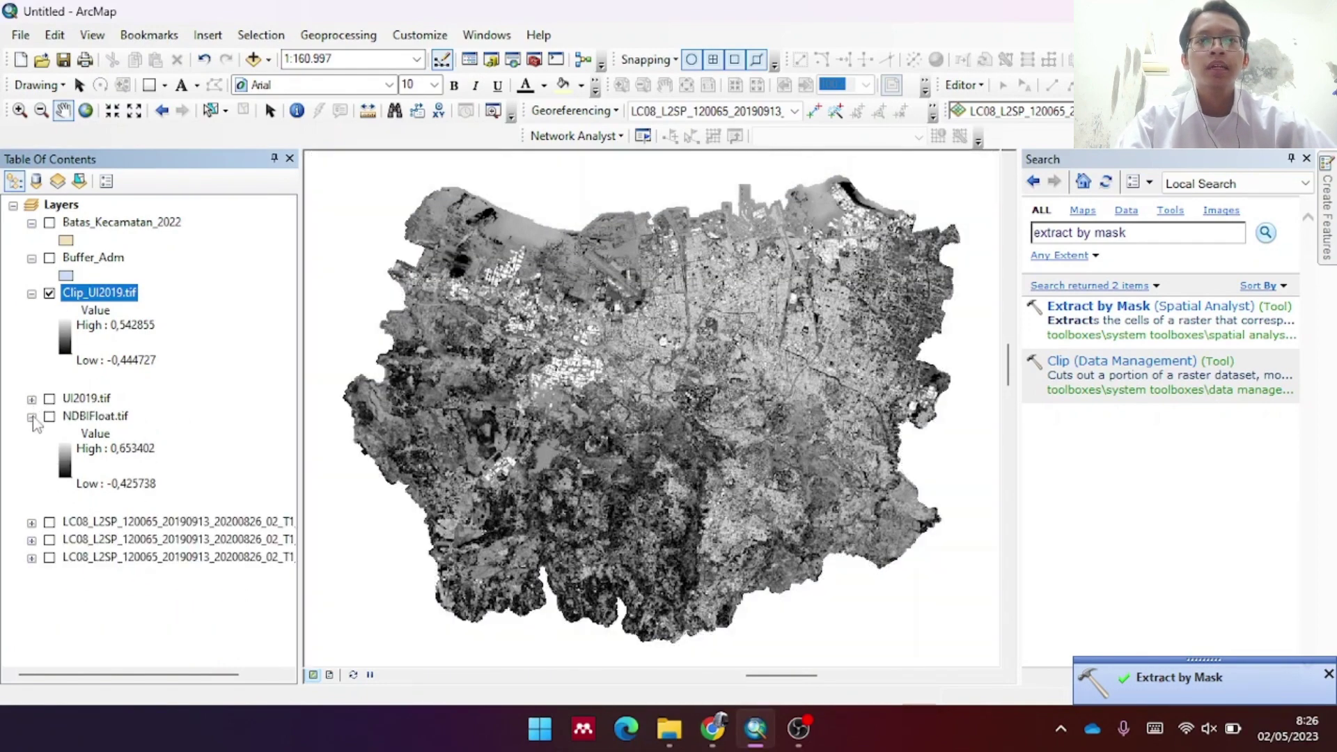
click(31, 416)
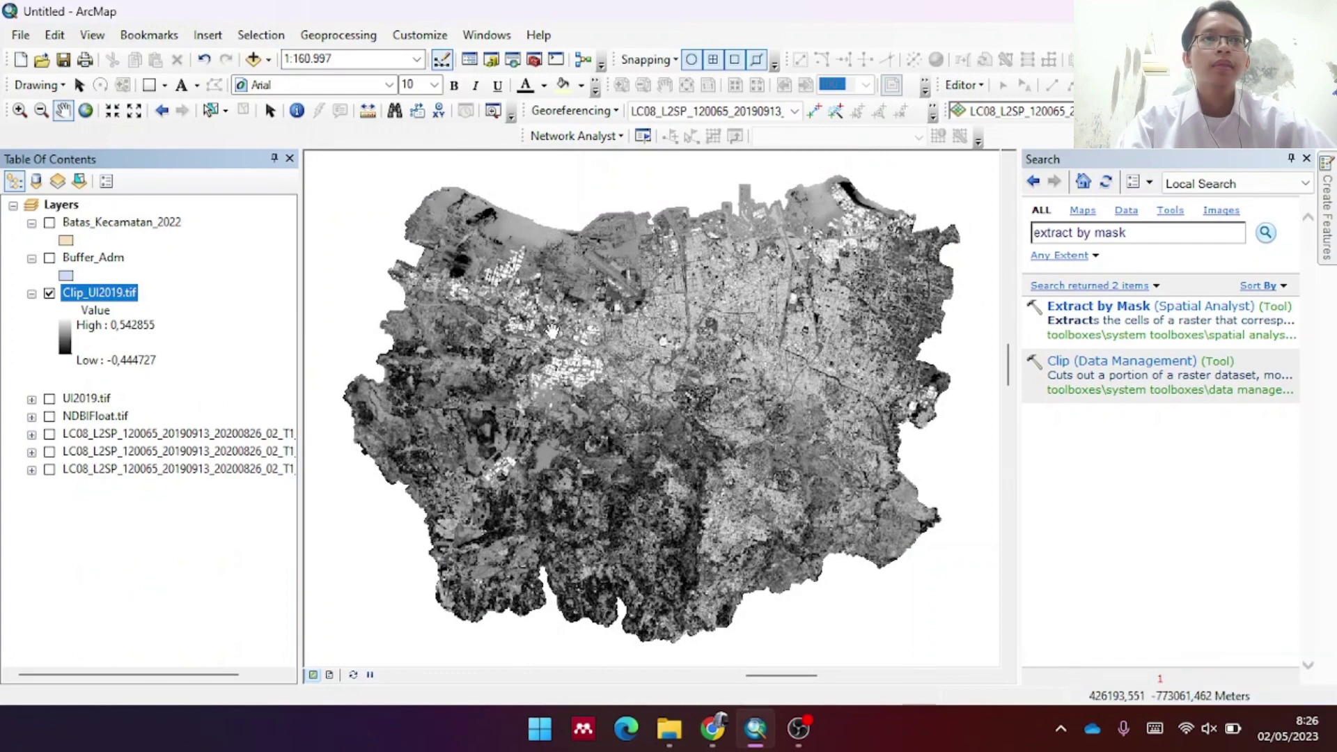
Try to find the reclassification tool by searching for "reclasiffy"
click(1158, 234)
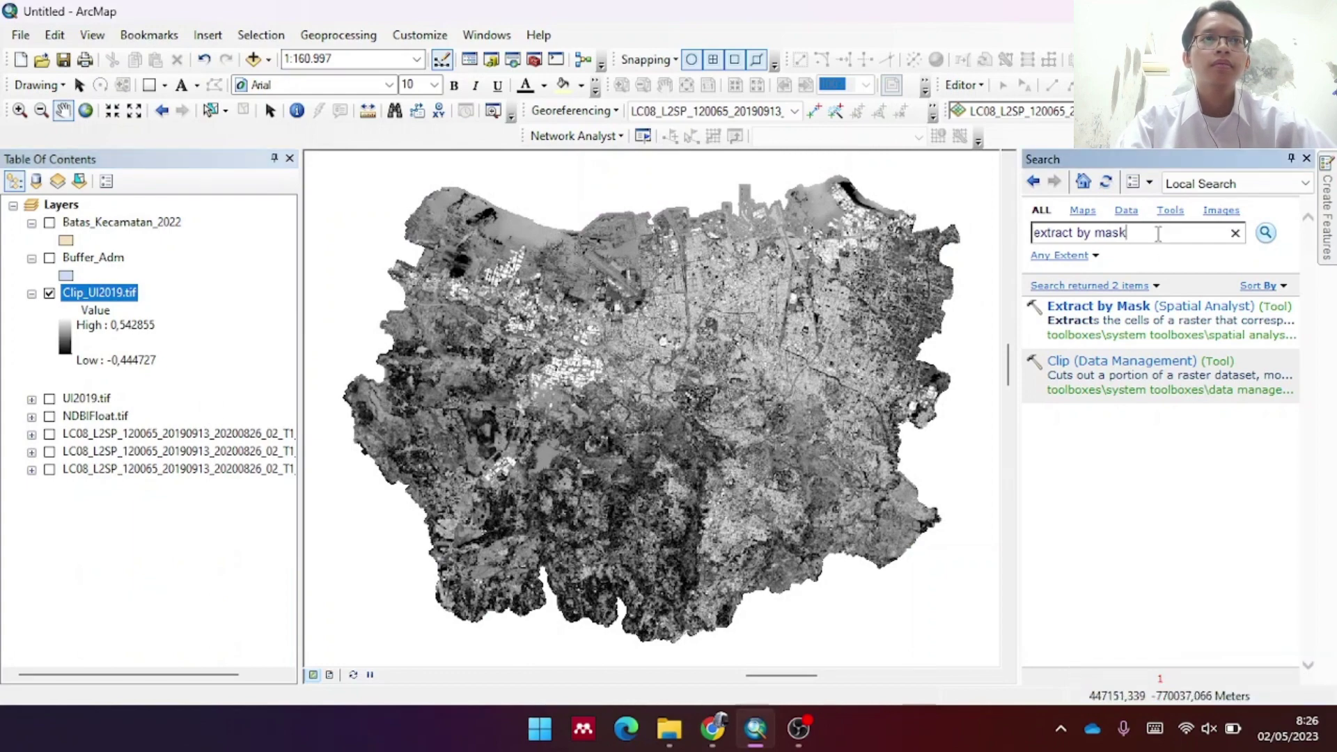
key(BackSpace)
key(BackSpace)
key(BackSpace)
key(BackSpace)
key(BackSpace)
key(BackSpace)
key(BackSpace)
key(BackSpace)
key(BackSpace)
key(BackSpace)
key(BackSpace)
key(BackSpace)
key(BackSpace)
key(BackSpace)
text(recalsiffy)
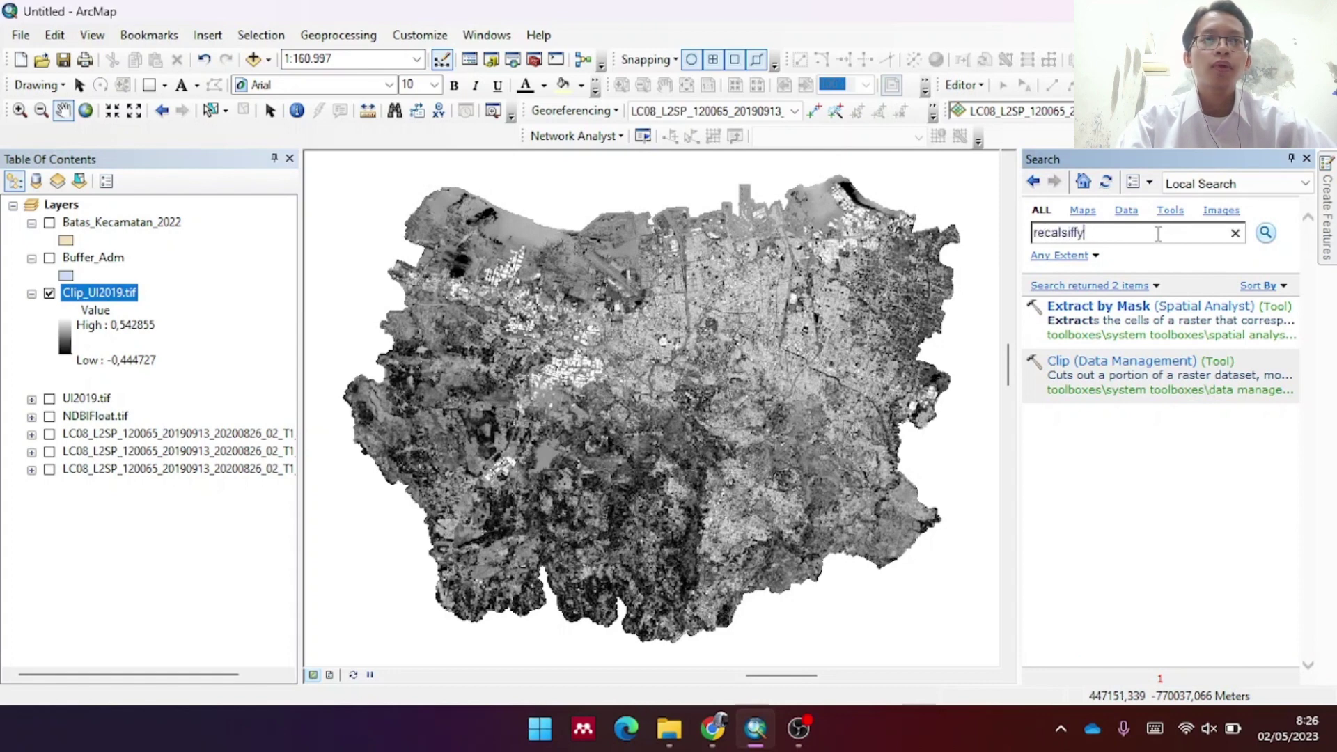
key(BackSpace)
key(BackSpace)
key(BackSpace)
key(BackSpace)
key(BackSpace)
key(BackSpace)
key(BackSpace)
text(l)
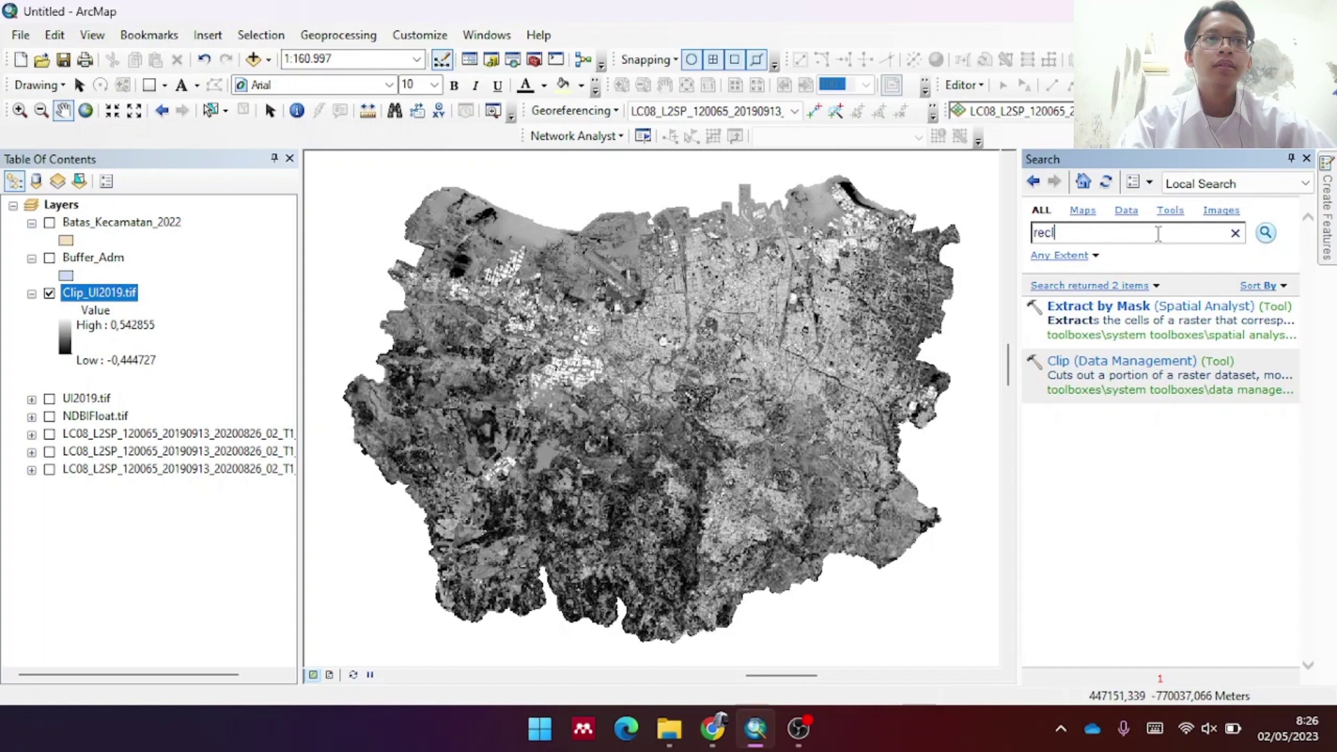
text(asiffy)
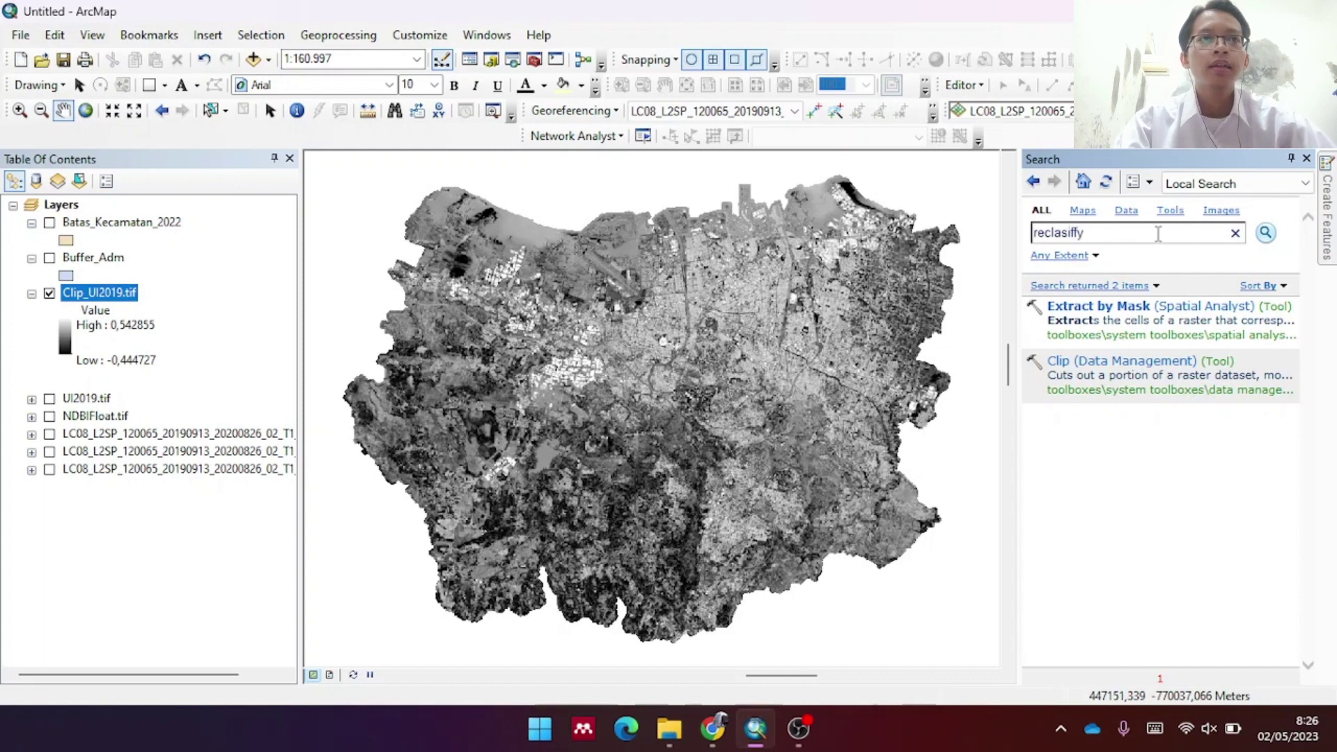
key(Return)
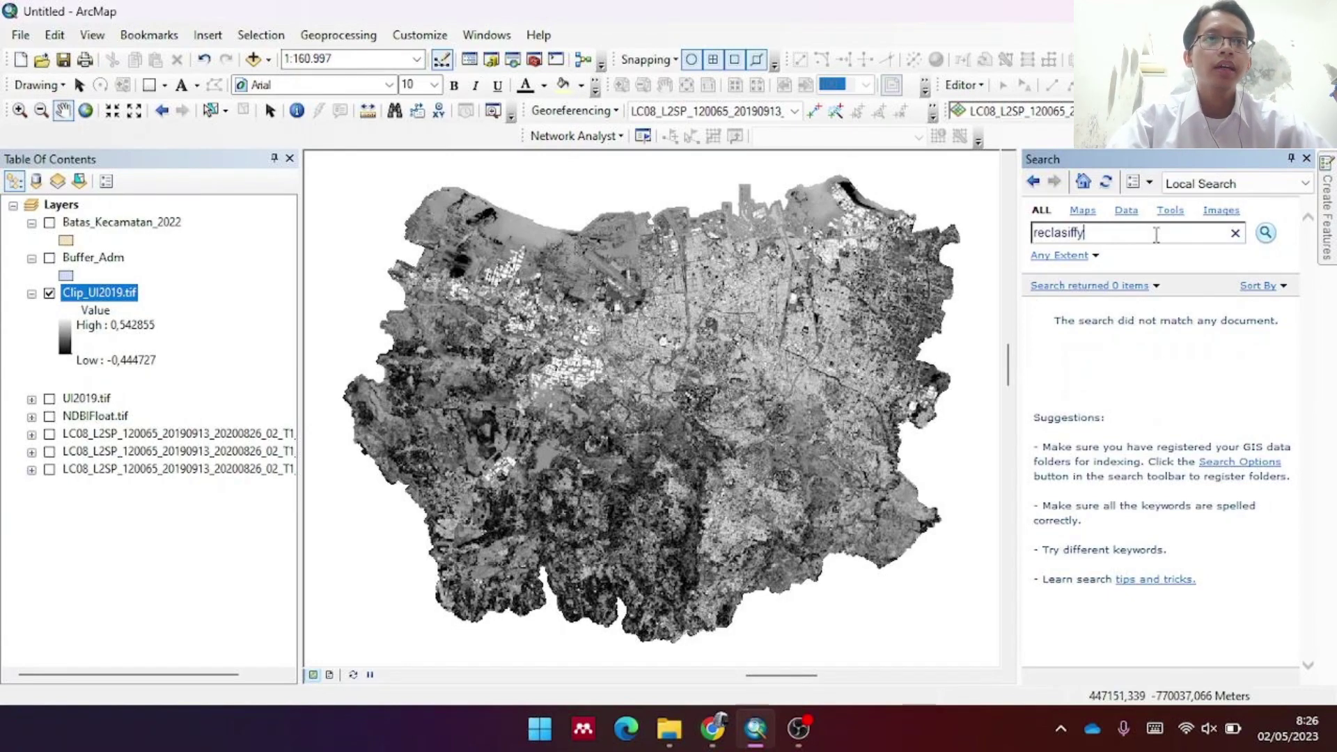
Correct the search term to "reclassify" and open the Reclassify (Spatial Analyst) tool
key(BackSpace)
key(BackSpace)
key(BackSpace)
text(sify)
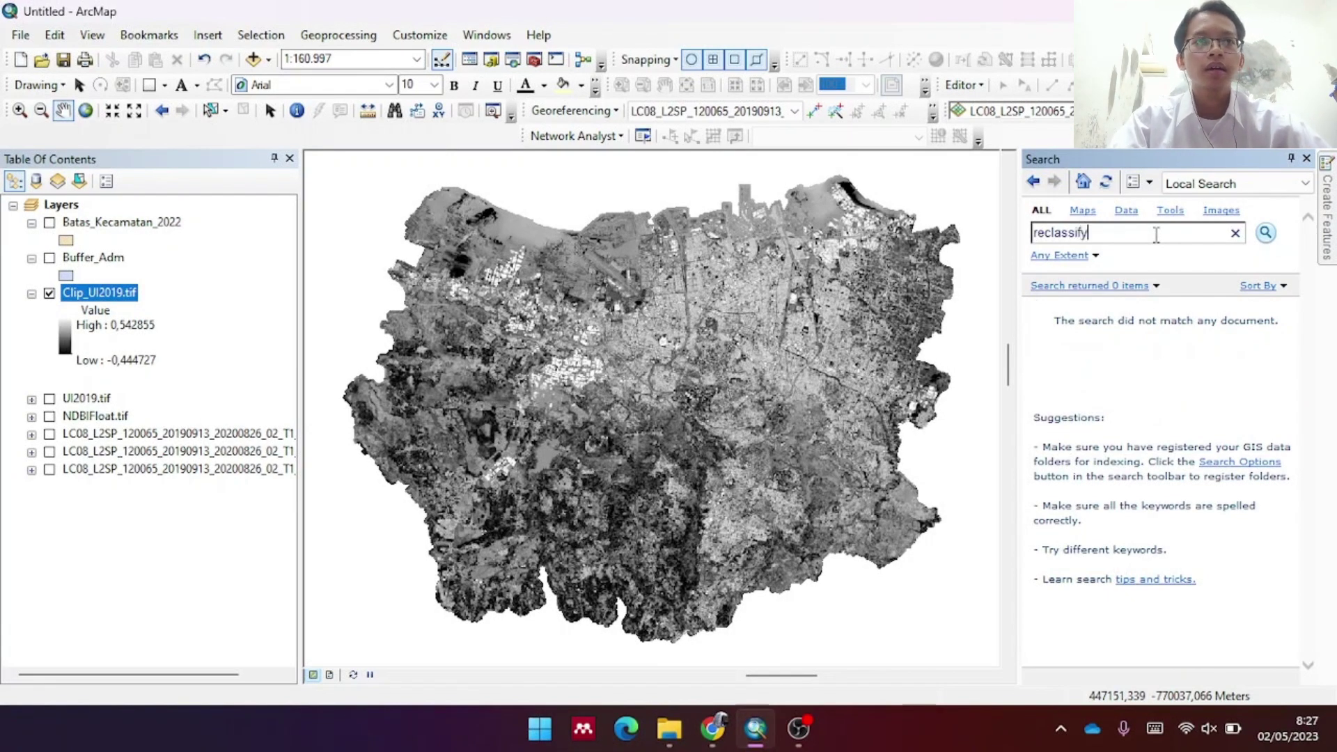
key(Return)
click(1156, 362)
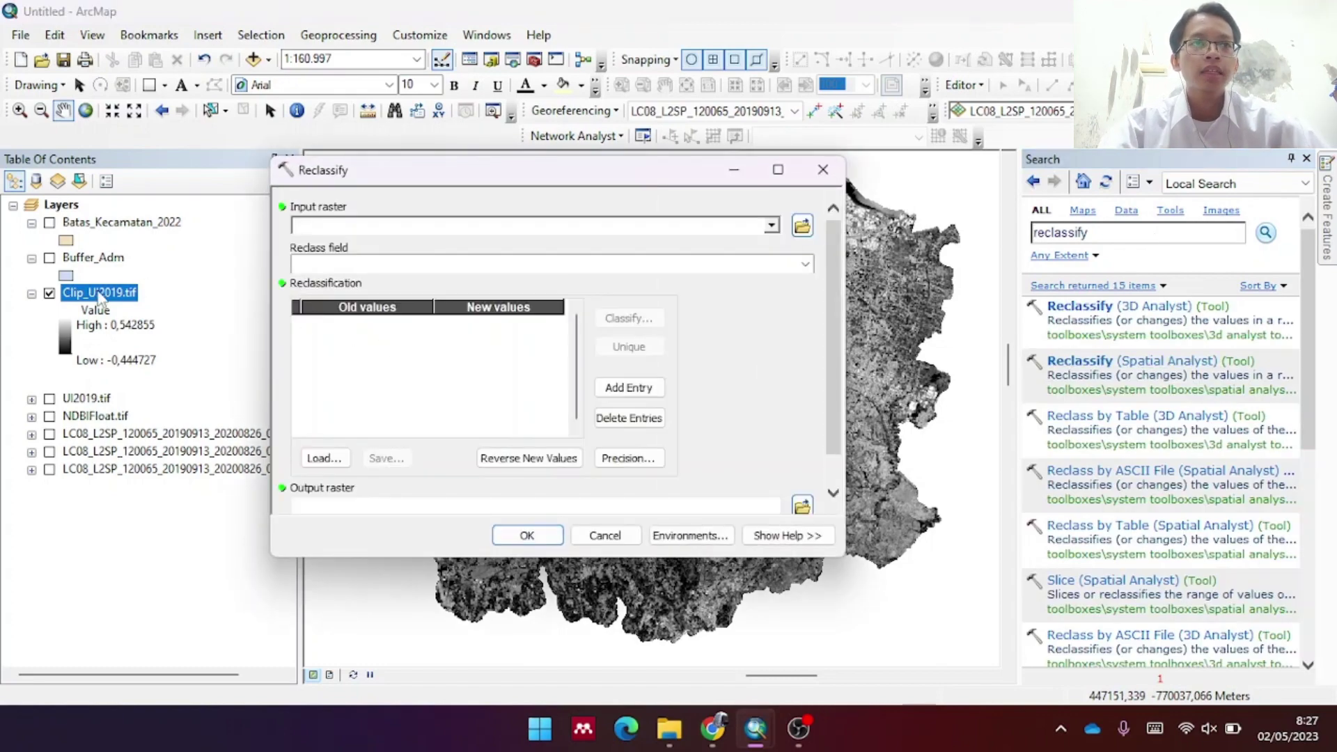
Use Clip_UI2019.tif as the input raster and classify it into 5 Natural Breaks (Jenks) classes
drag(141, 291, 323, 236)
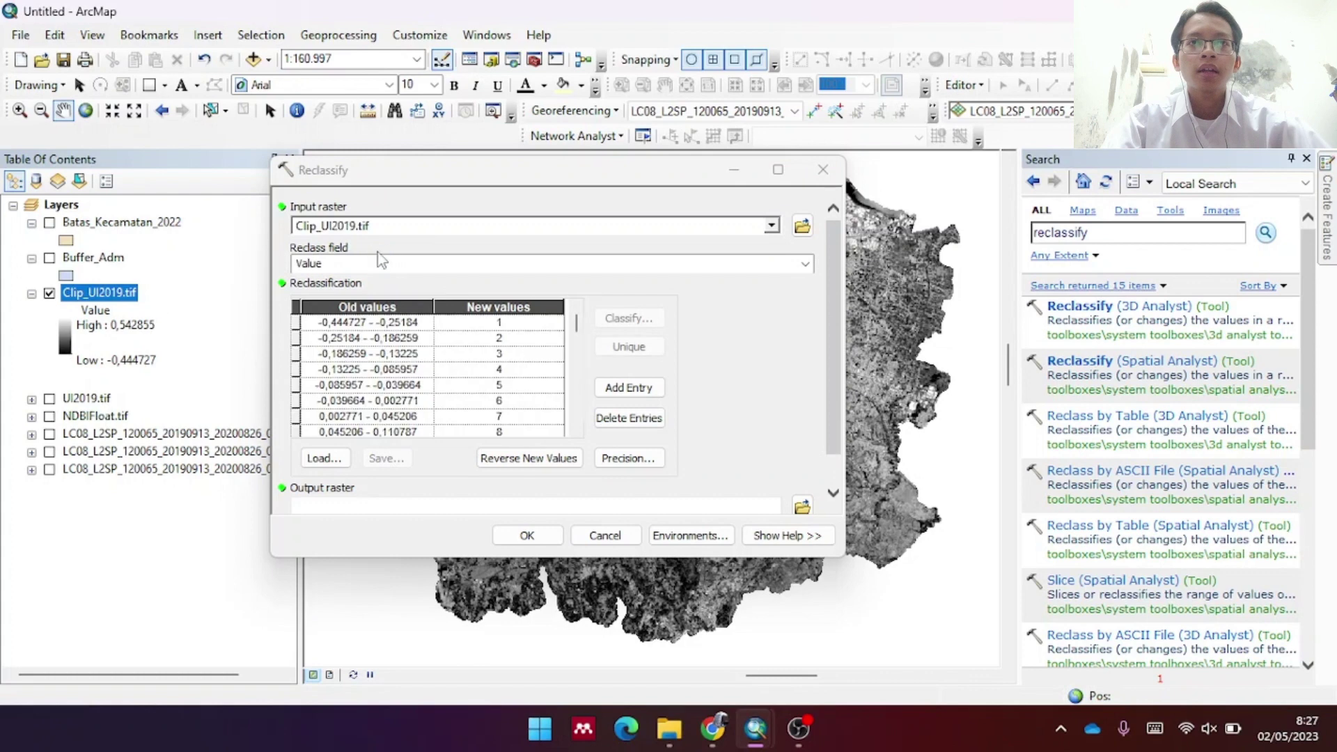
click(617, 318)
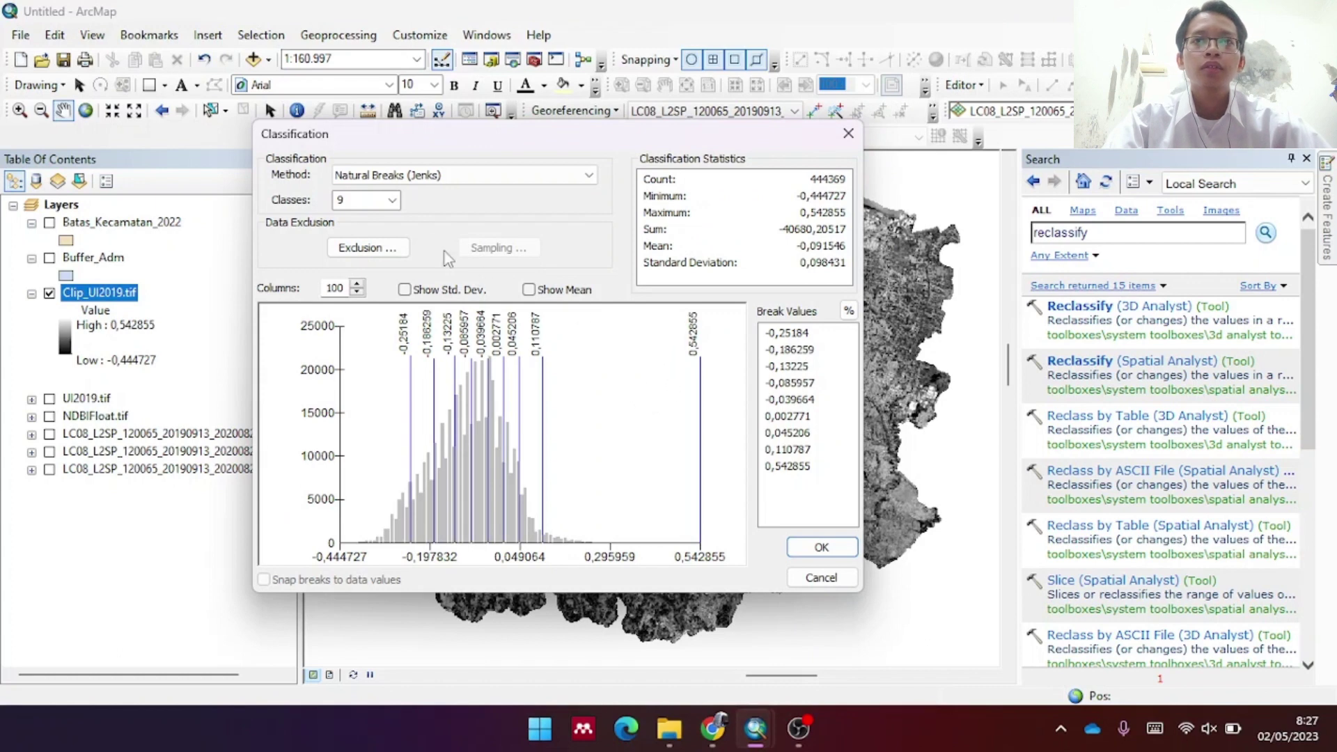
click(392, 200)
click(342, 244)
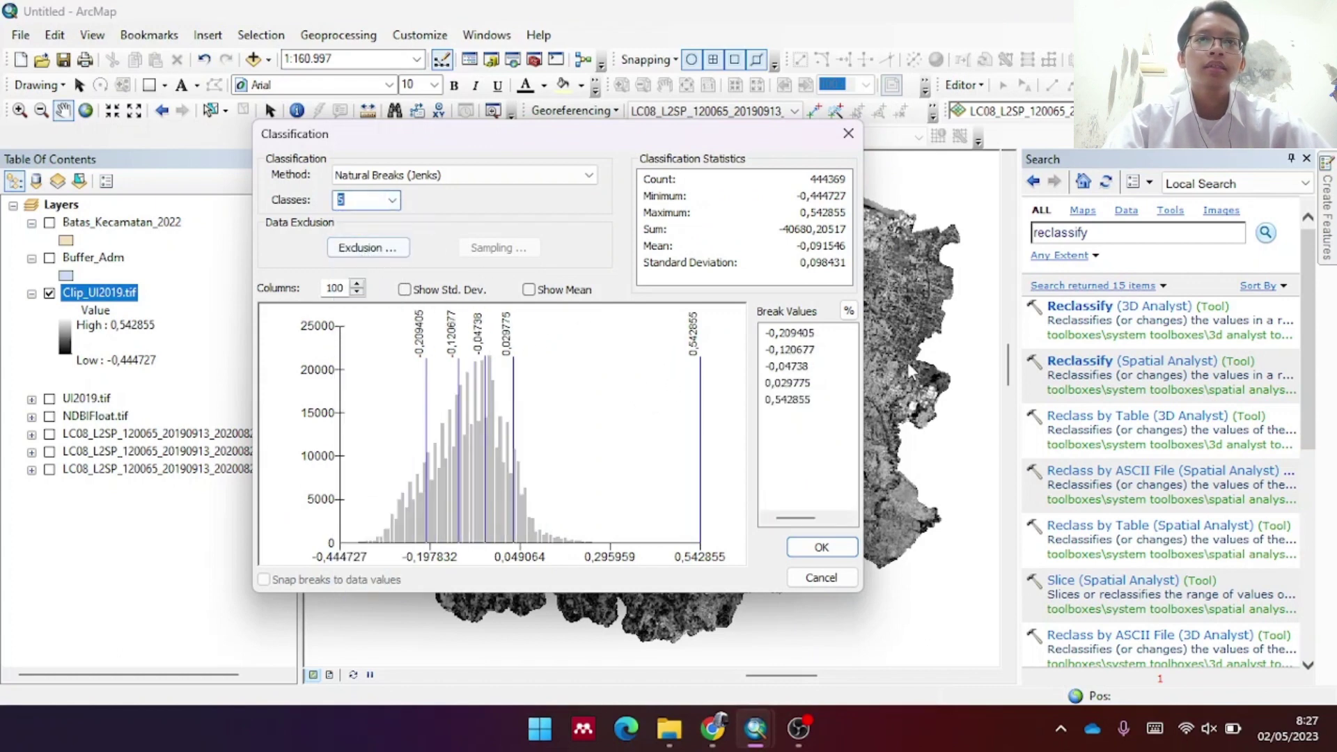
click(821, 548)
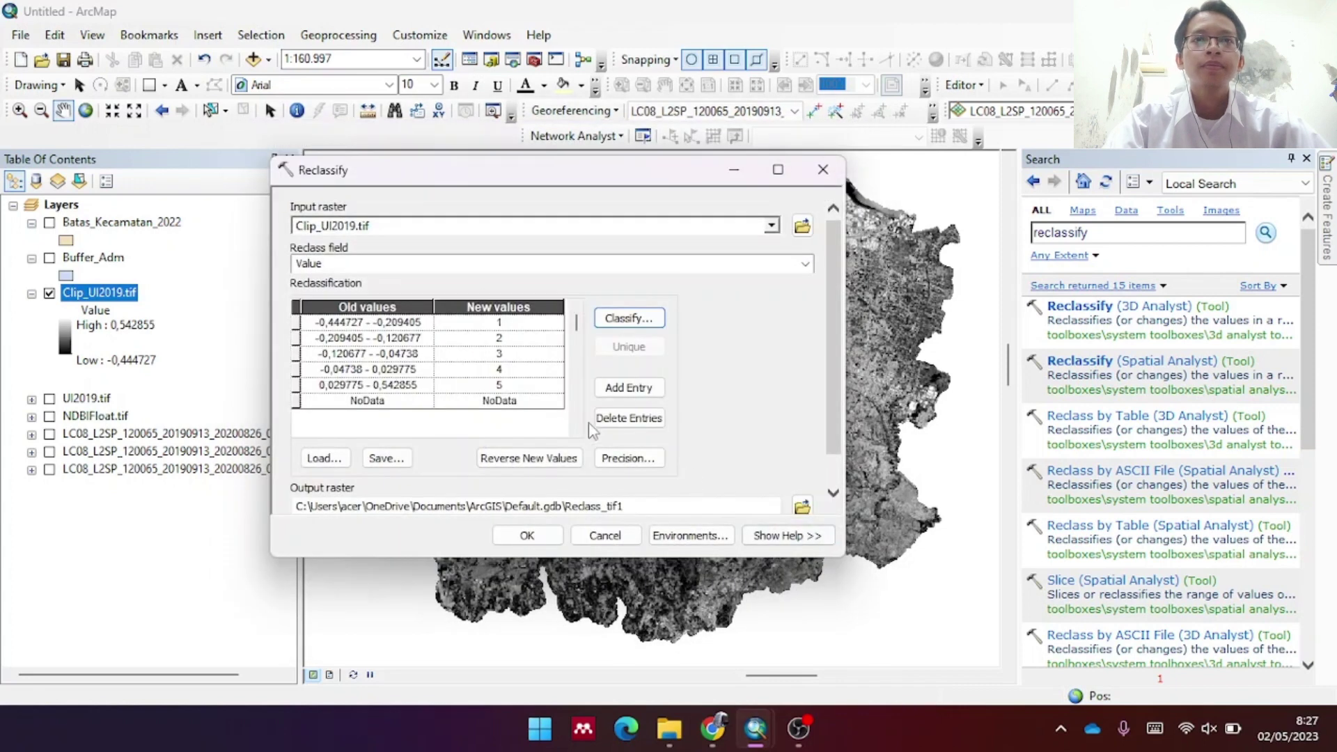
Run Reclassify with the output Reclass_ClipUI2019.tif in the Tahun 2019 folder, and hide and collapse the Clip_UI2019.tif layer
click(802, 506)
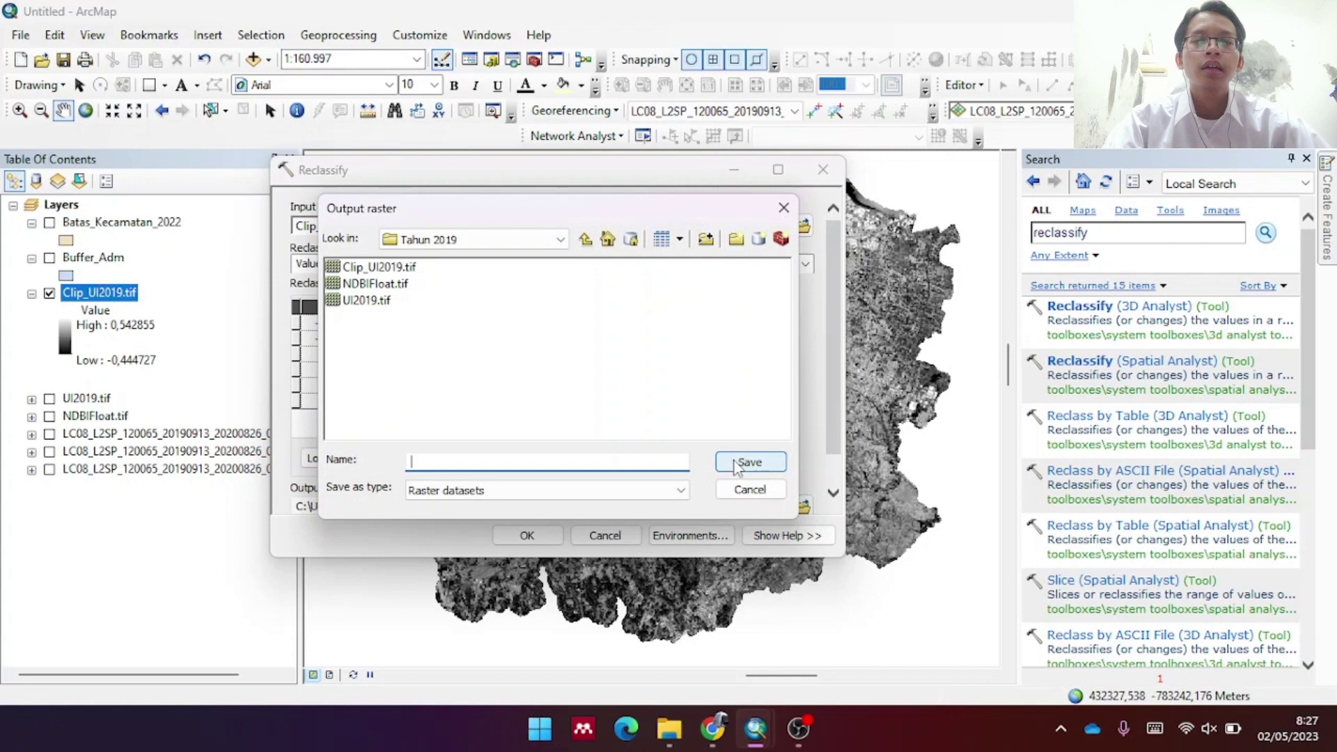
text(Reclass_ClipU)
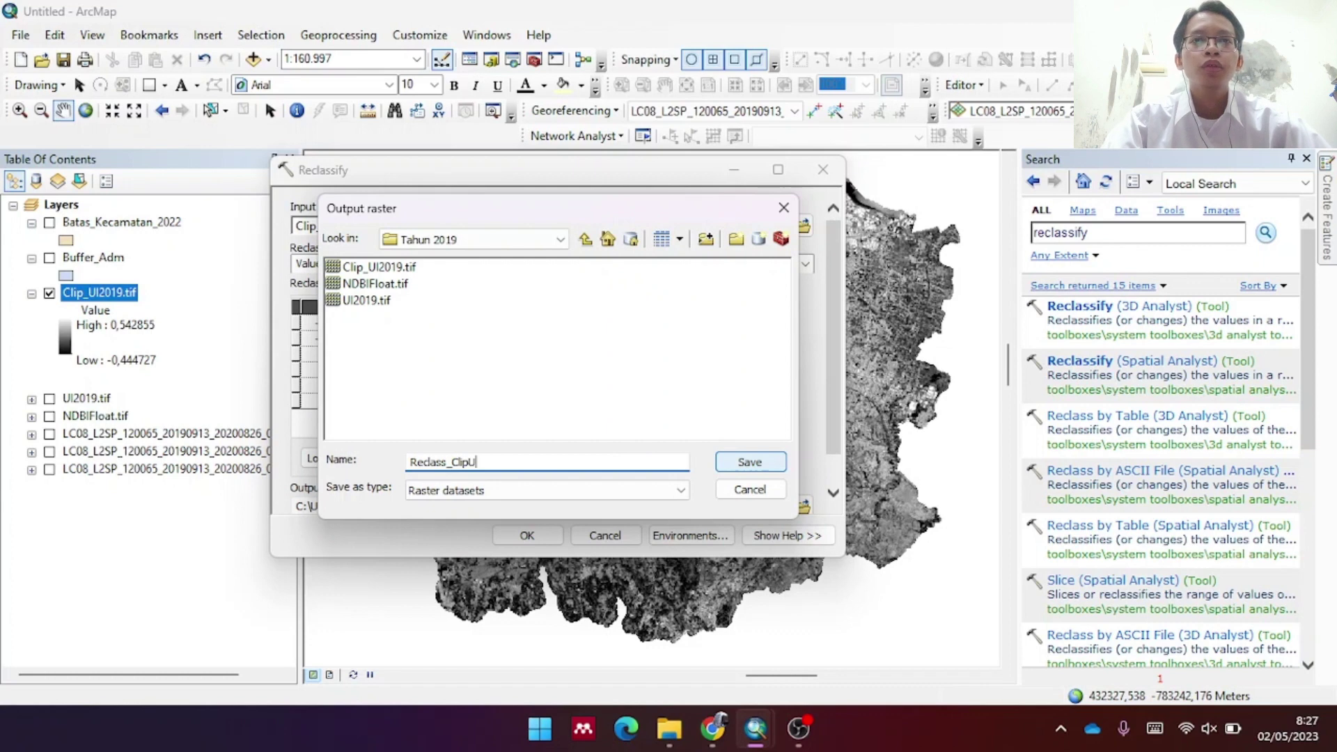
text(I2019)
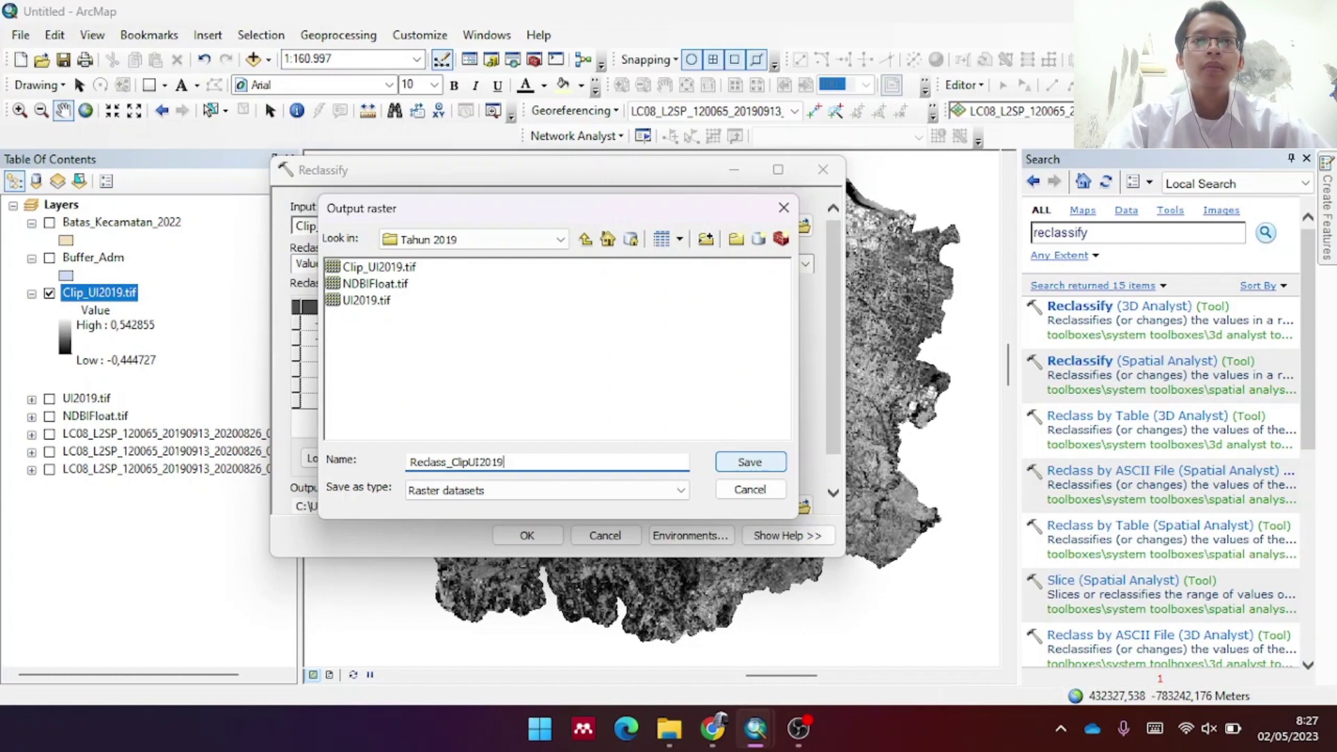
text(.tif)
click(735, 462)
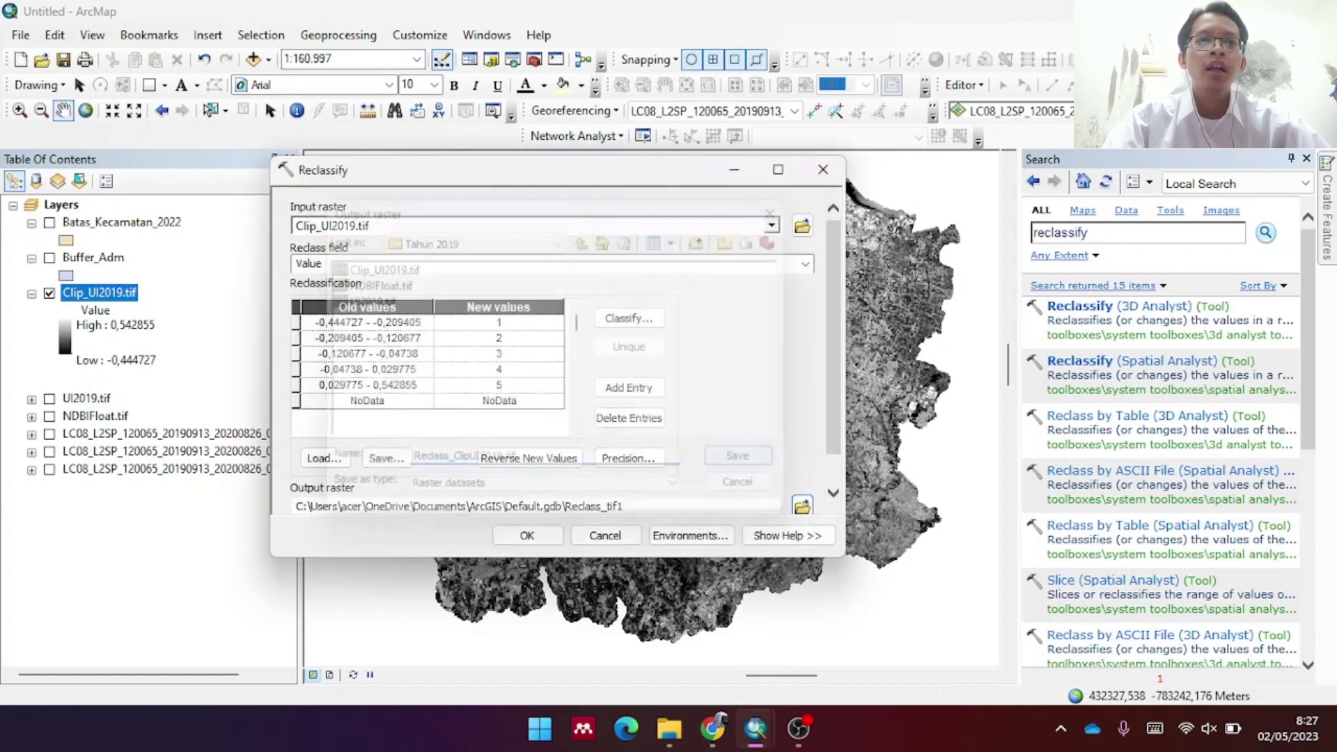
click(529, 535)
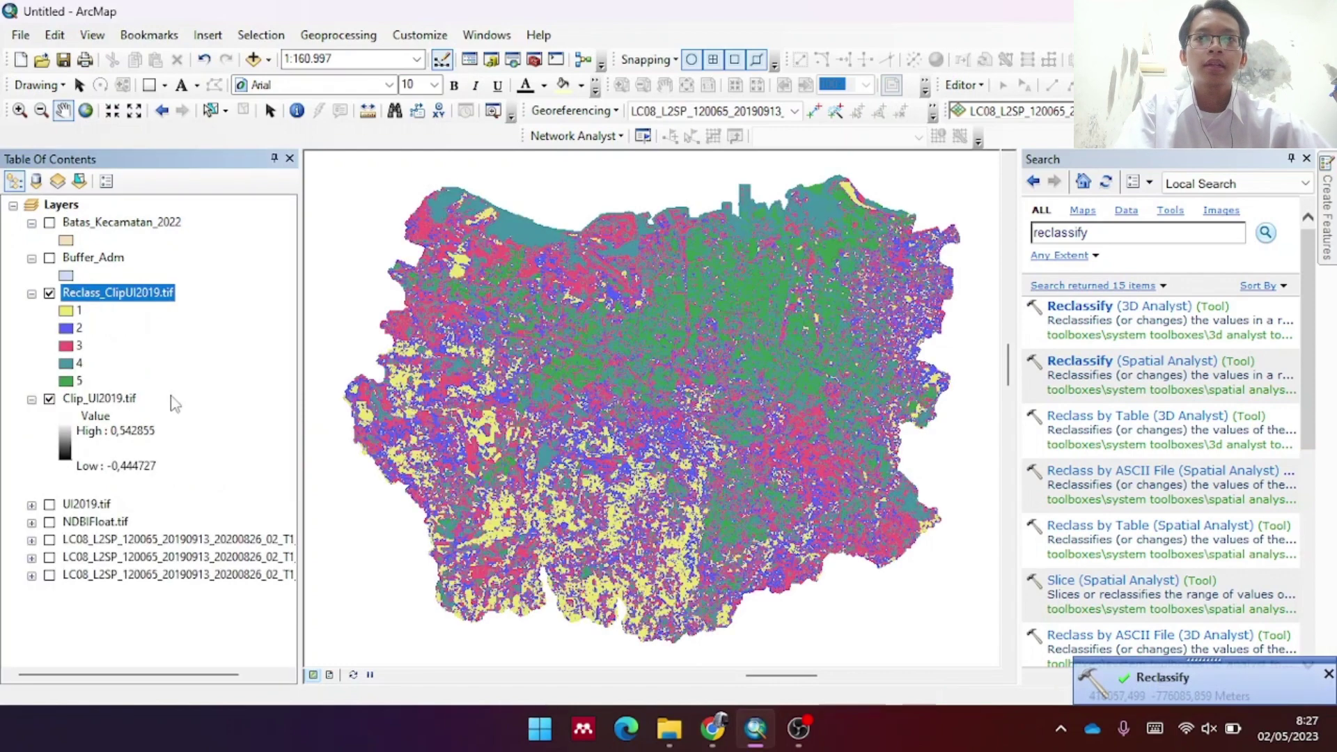
click(48, 400)
click(32, 400)
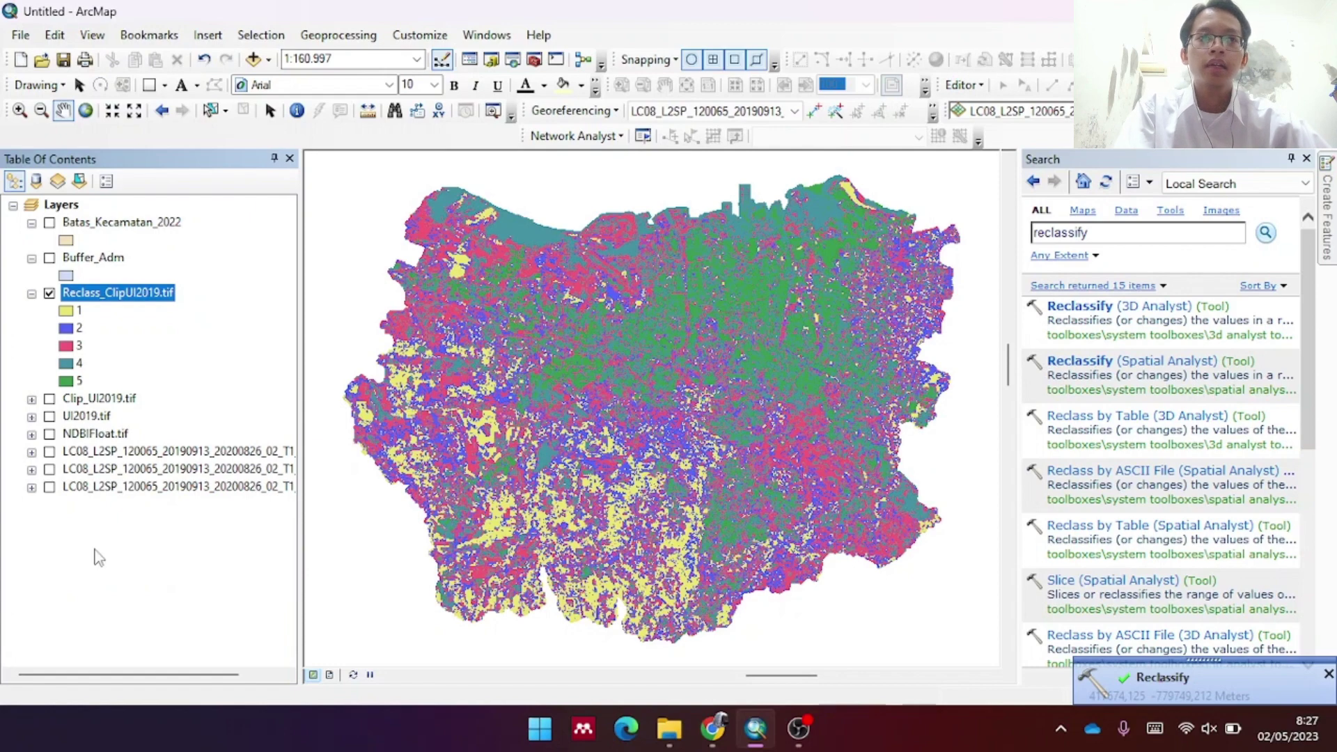
Replace the search term with "raster to polygon" and search for the tool
click(1116, 237)
key(BackSpace)
key(BackSpace)
key(BackSpace)
key(BackSpace)
key(BackSpace)
key(BackSpace)
key(BackSpace)
key(BackSpace)
key(BackSpace)
key(BackSpace)
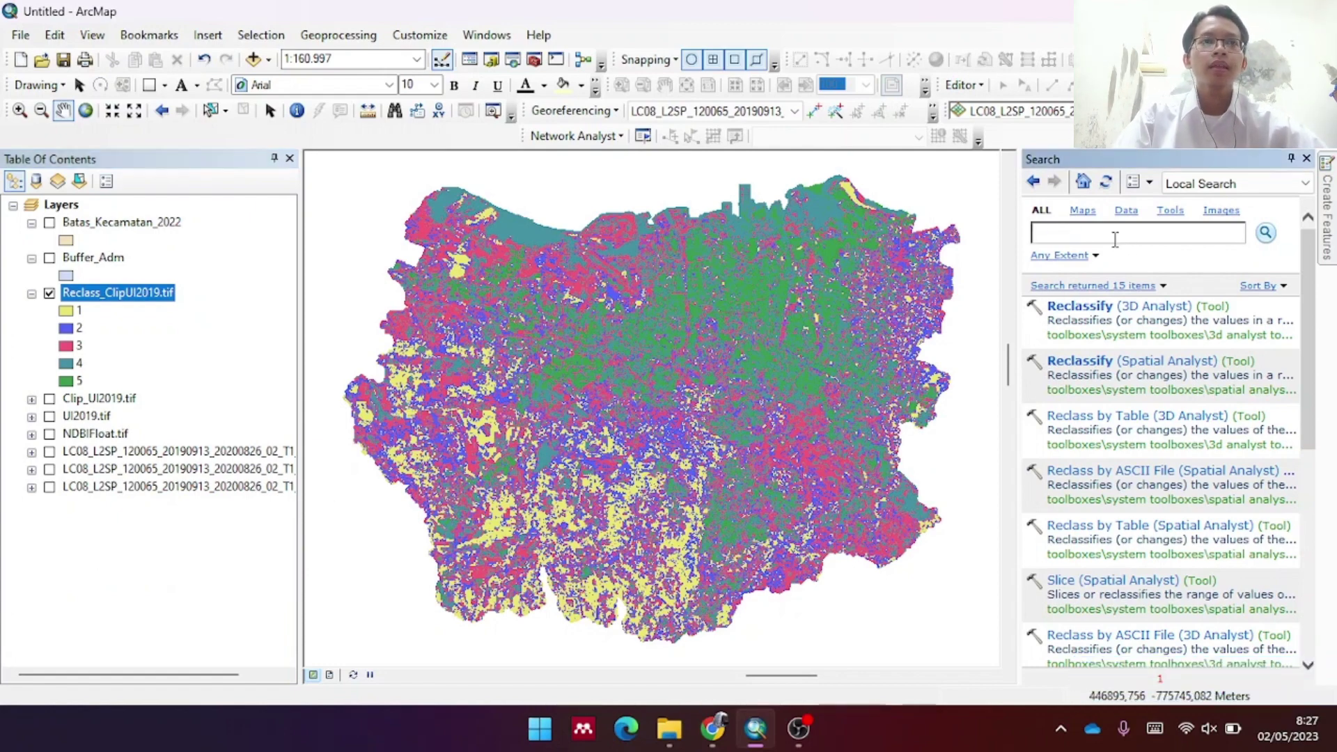
text(raster to polygon)
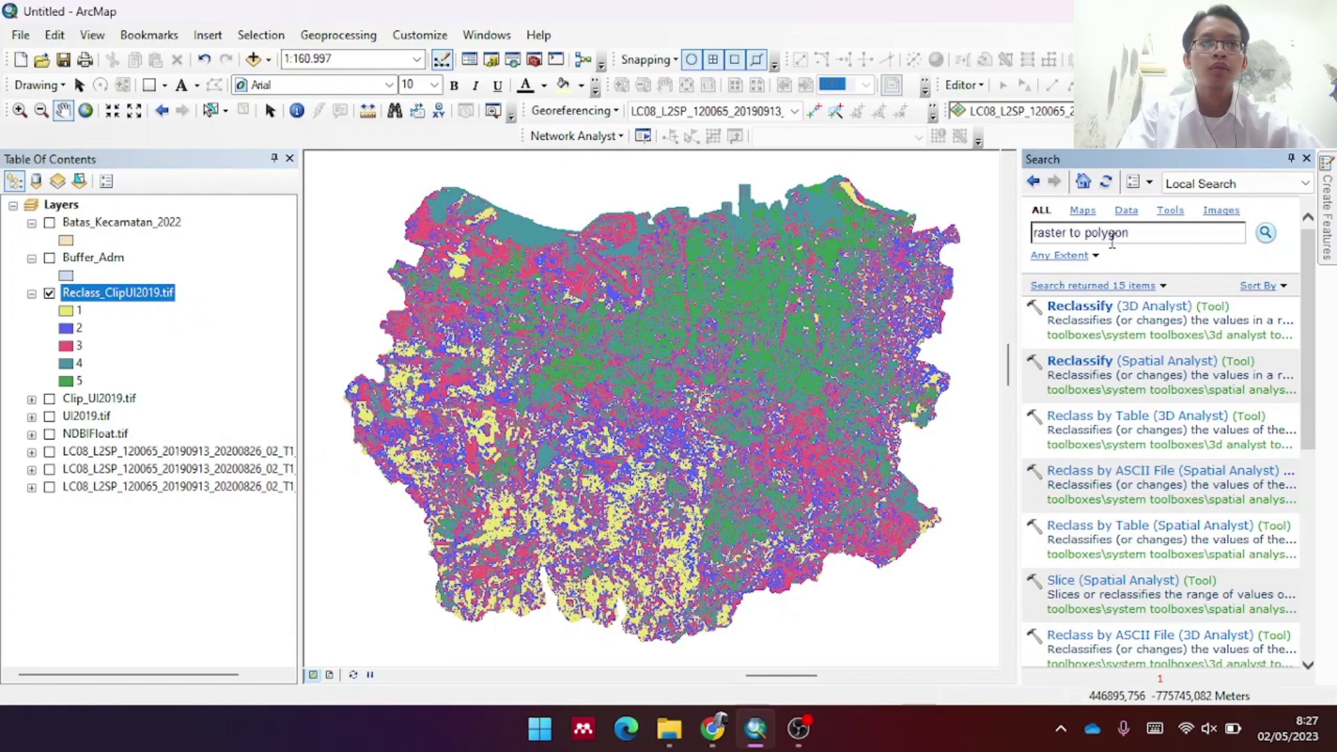
key(Return)
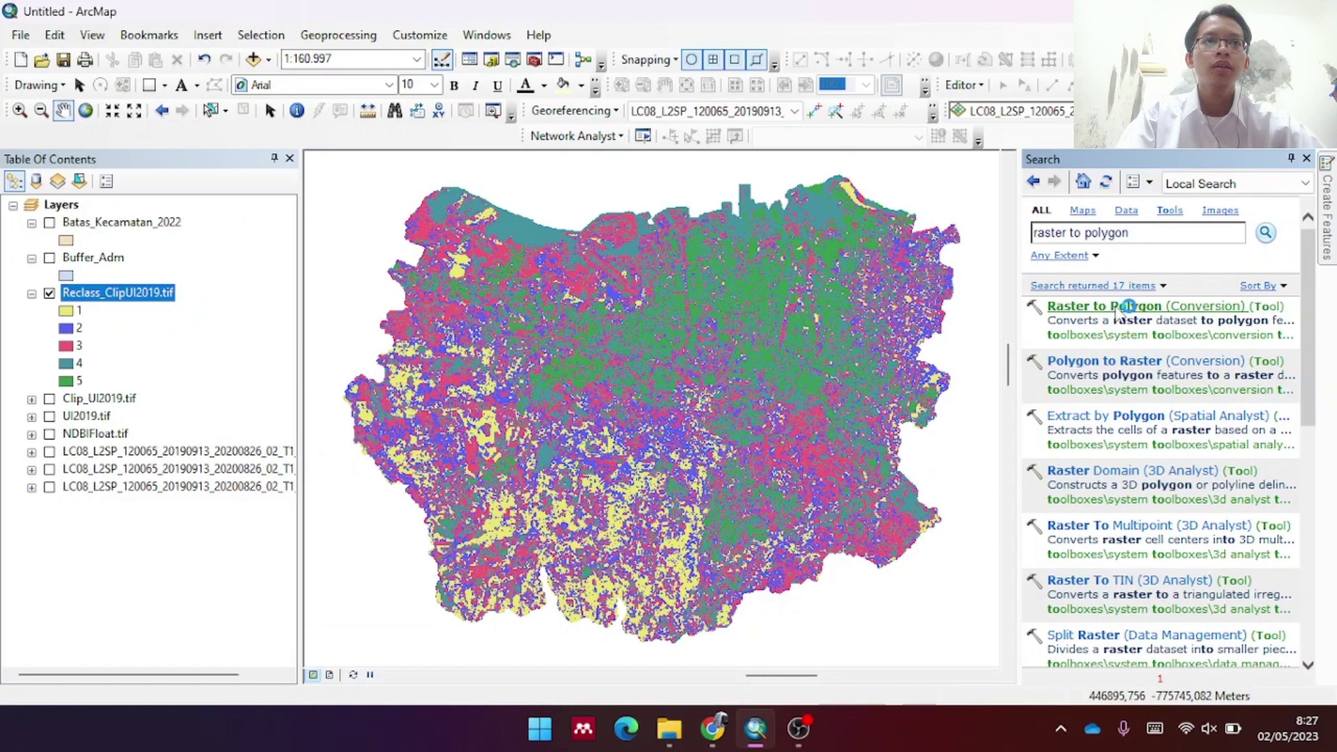
Open the Raster to Polygon tool with Reclass_ClipUI2019.tif as the input raster and Value as the field
click(1121, 307)
drag(324, 273, 361, 227)
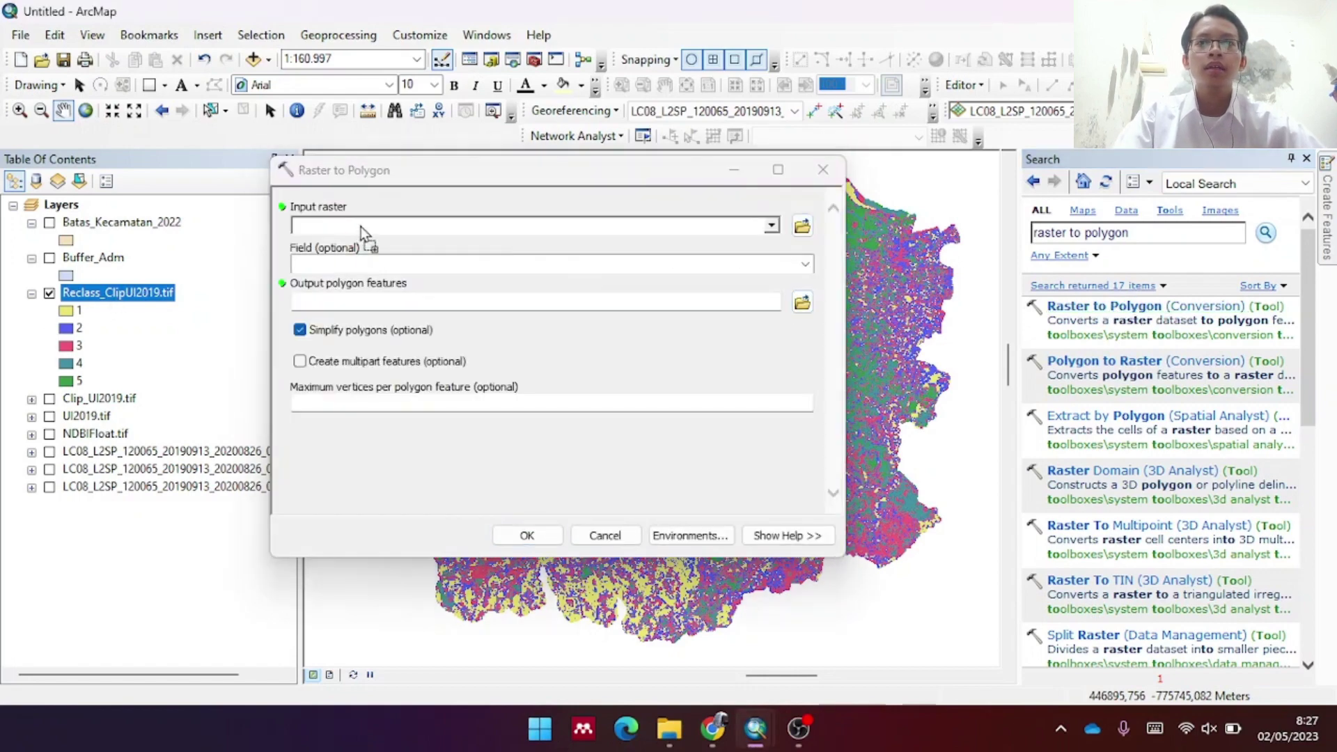
click(801, 267)
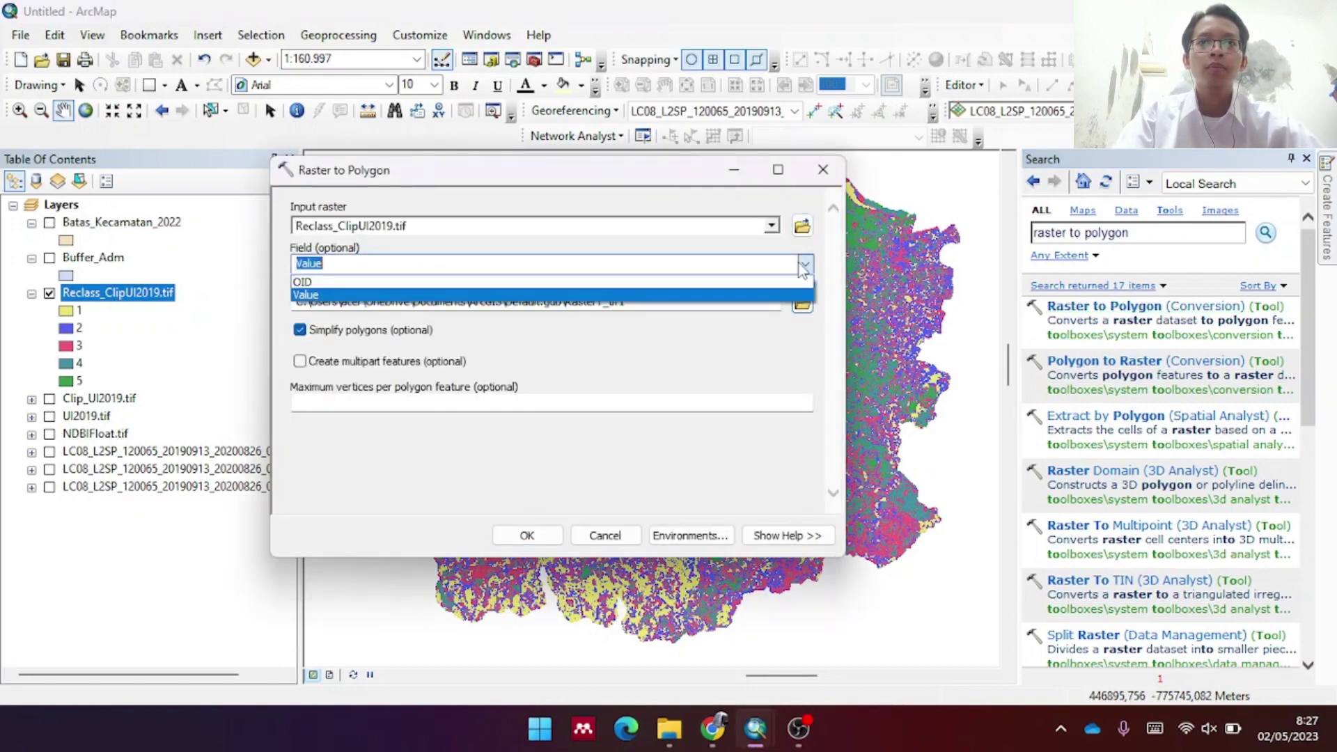
click(800, 277)
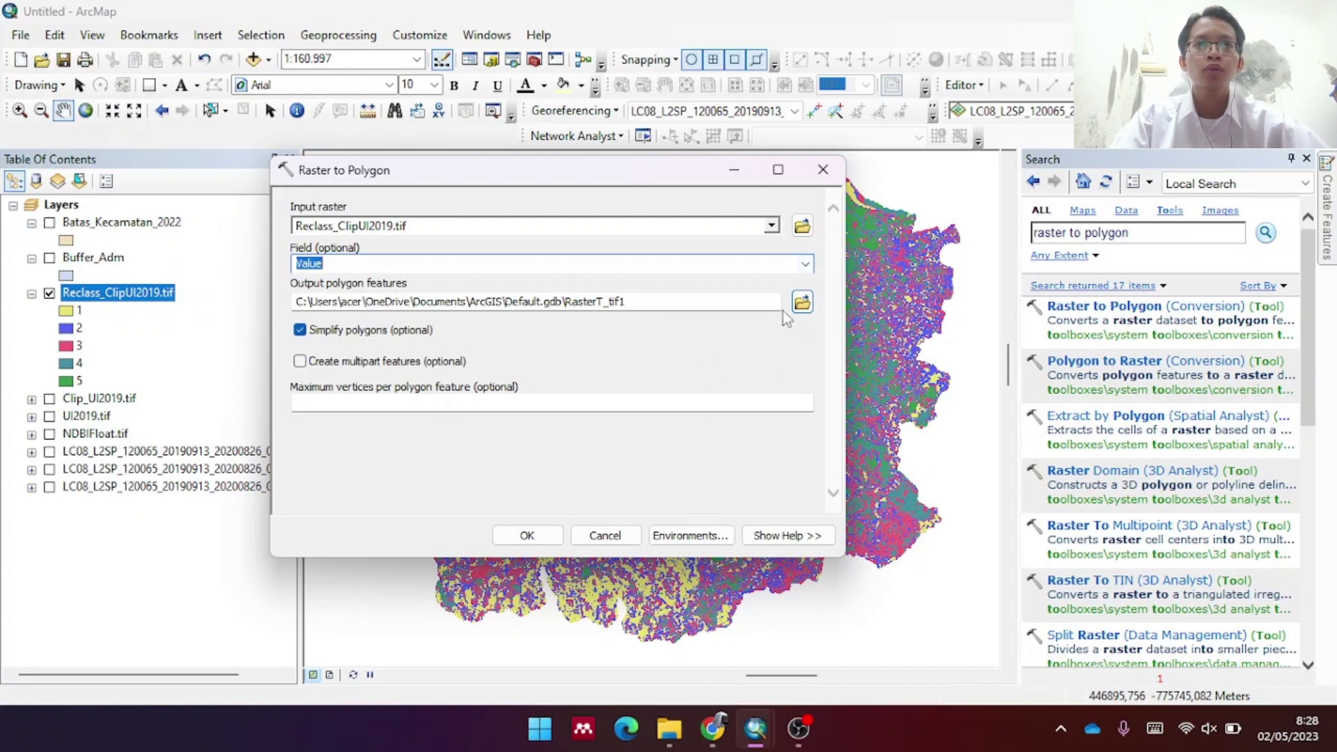
Name the output polygon features Raster_to_Poly in the Tahun 2019 folder and run the conversion
click(803, 301)
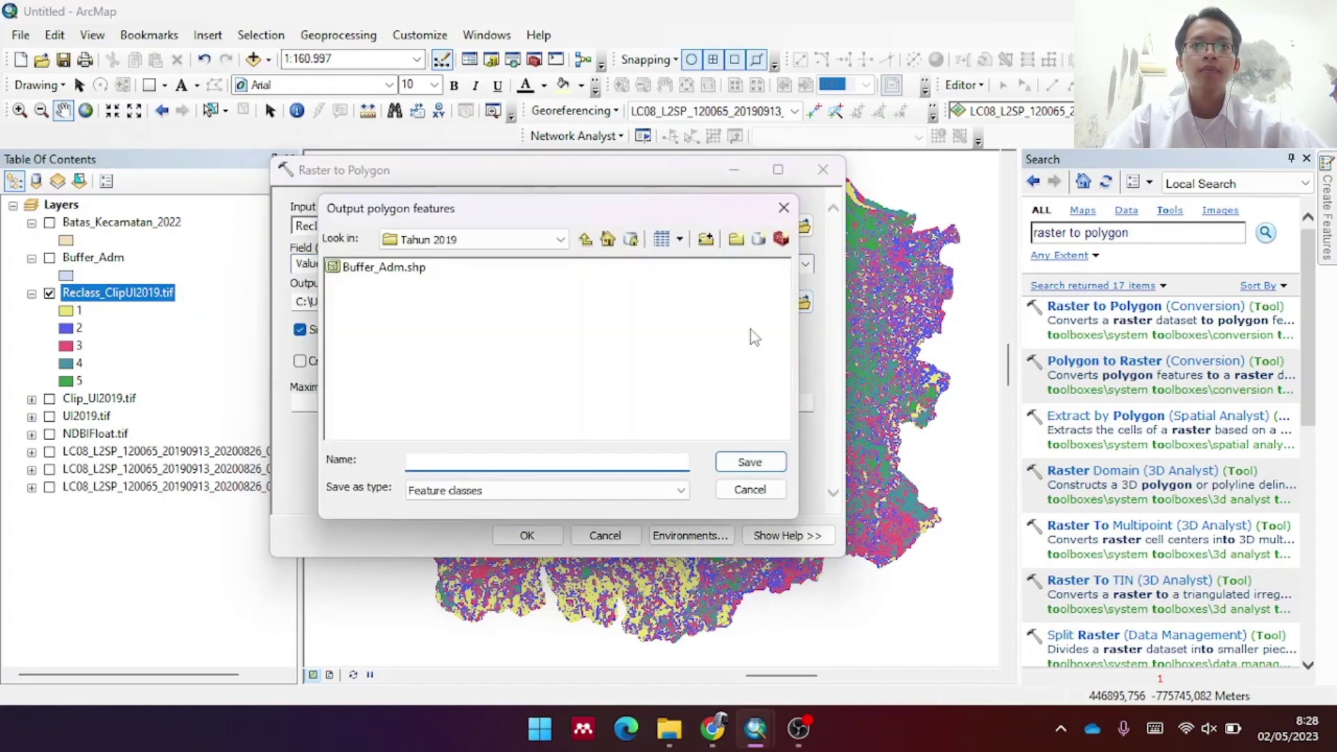
text(Raster)
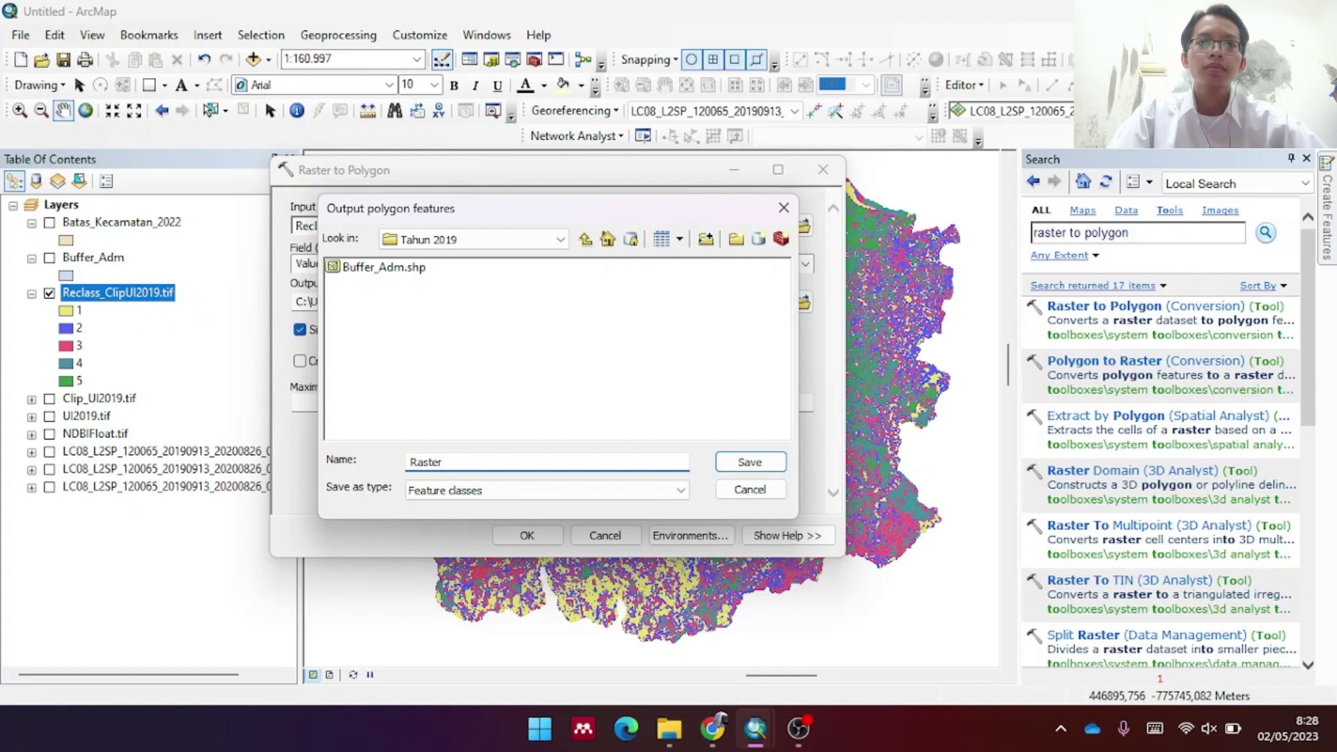
text(_to)
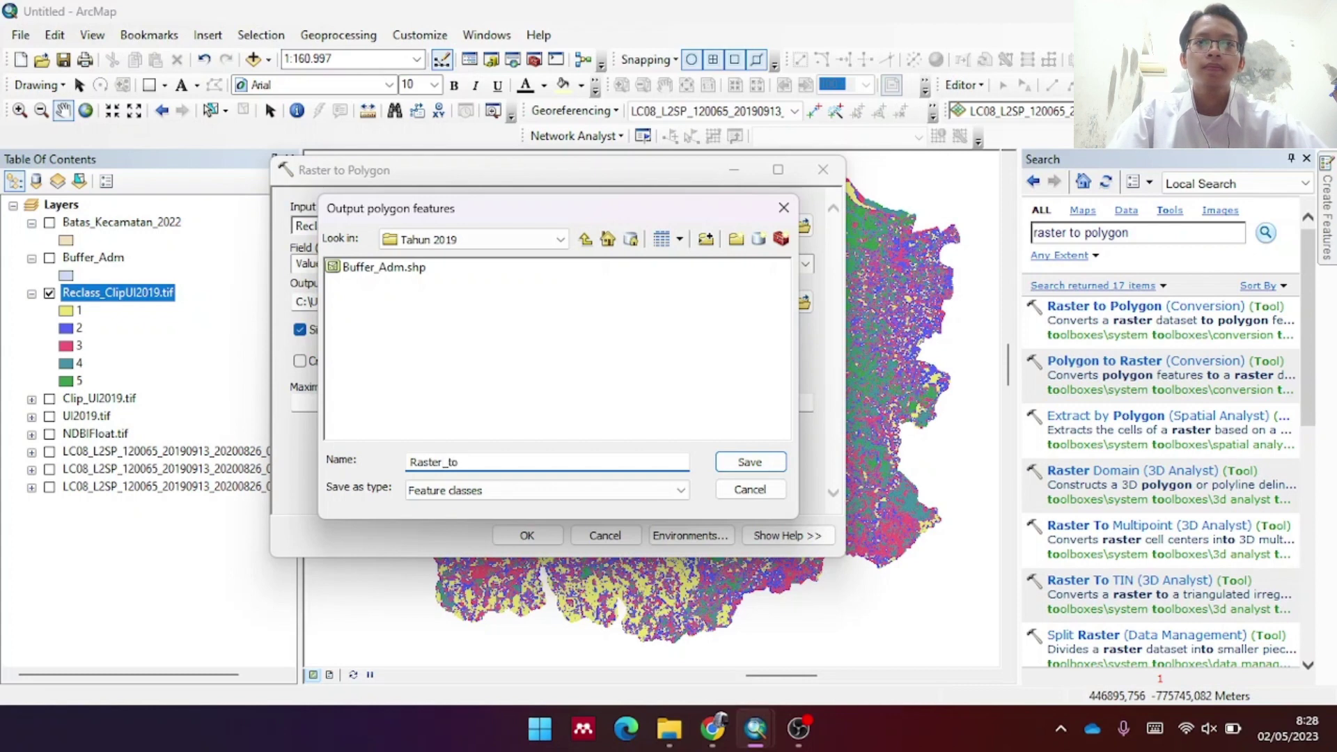
text(_Poly)
click(749, 462)
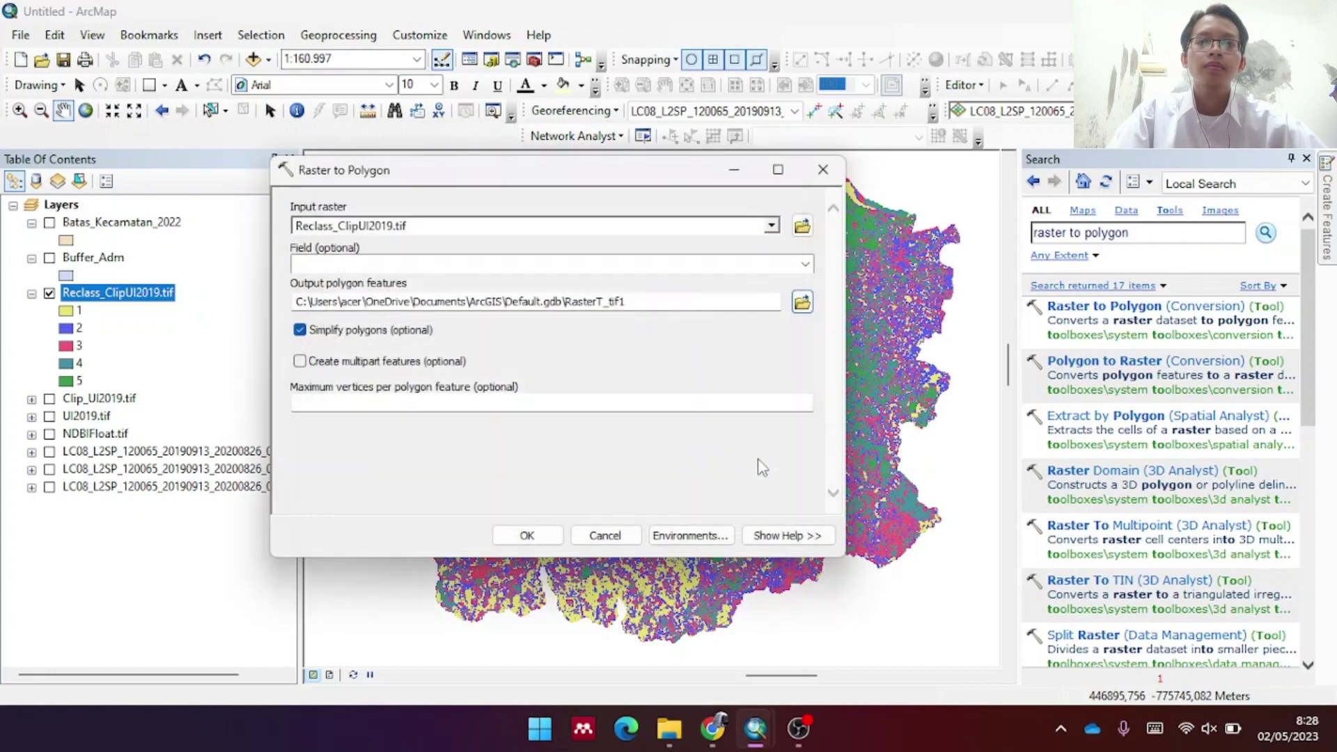
click(536, 539)
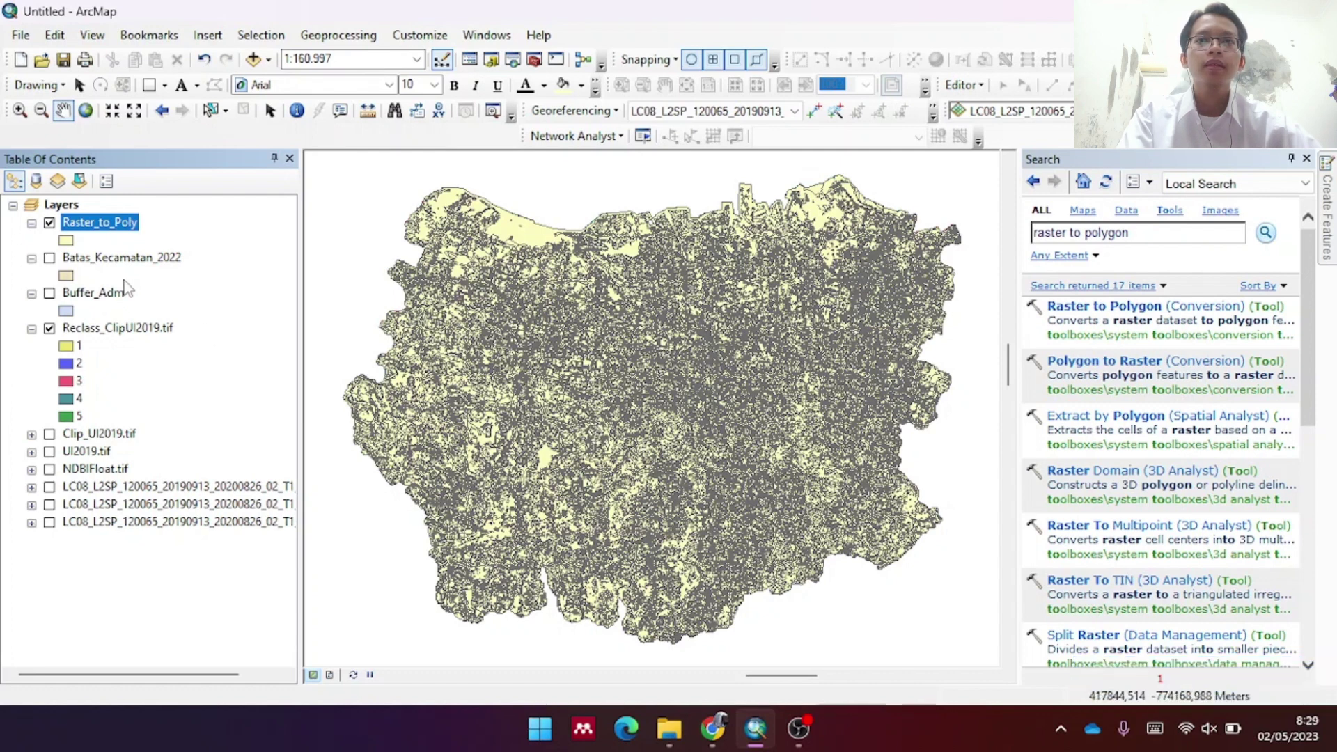
Dissolve the Raster_to_Poly layer on the gridcode field, keeping the default output Raster_to_Poly_Dissolve
right_click(91, 224)
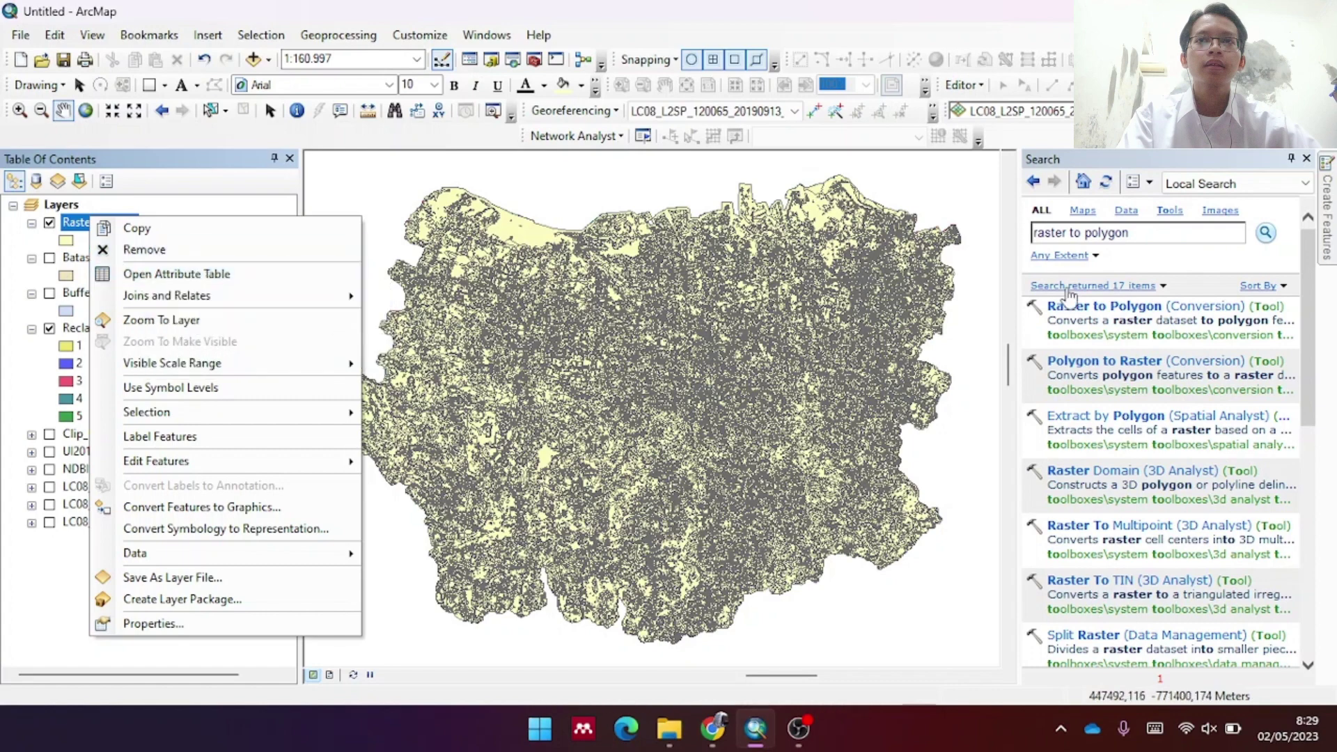
click(1138, 236)
click(339, 34)
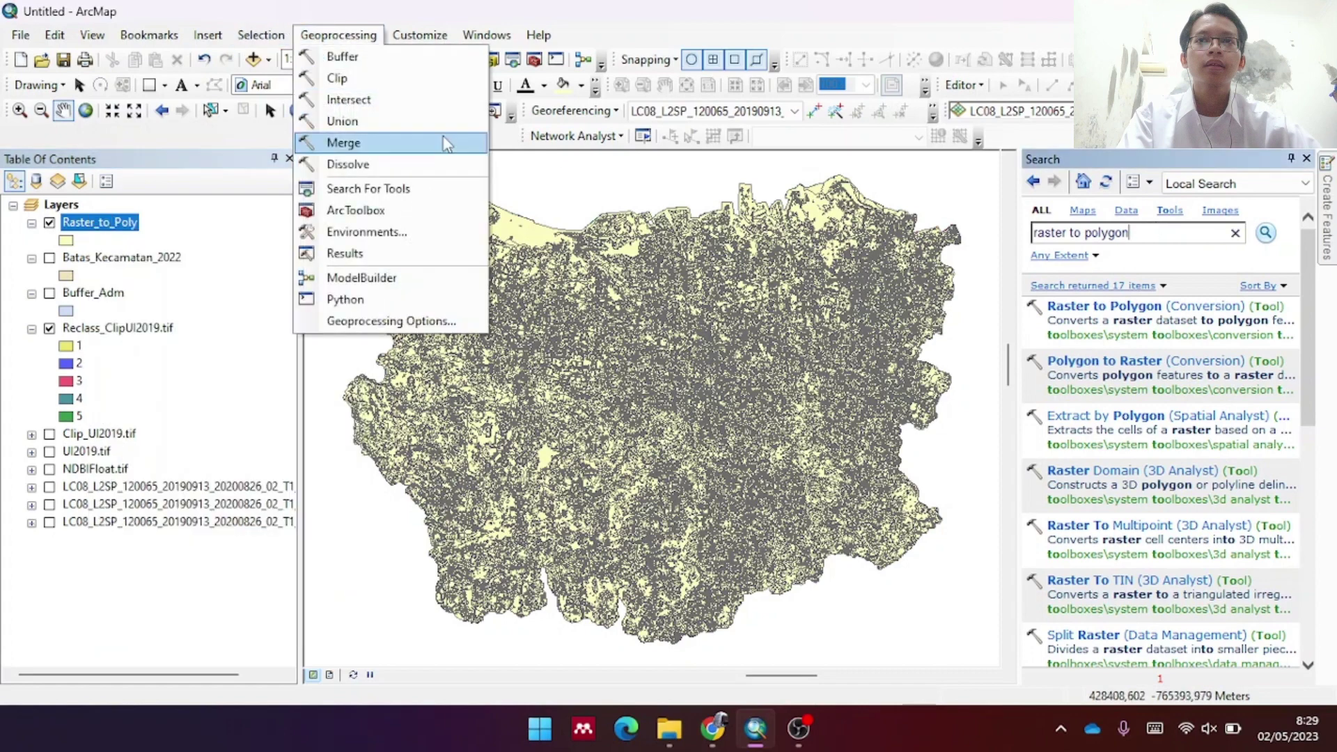
click(418, 164)
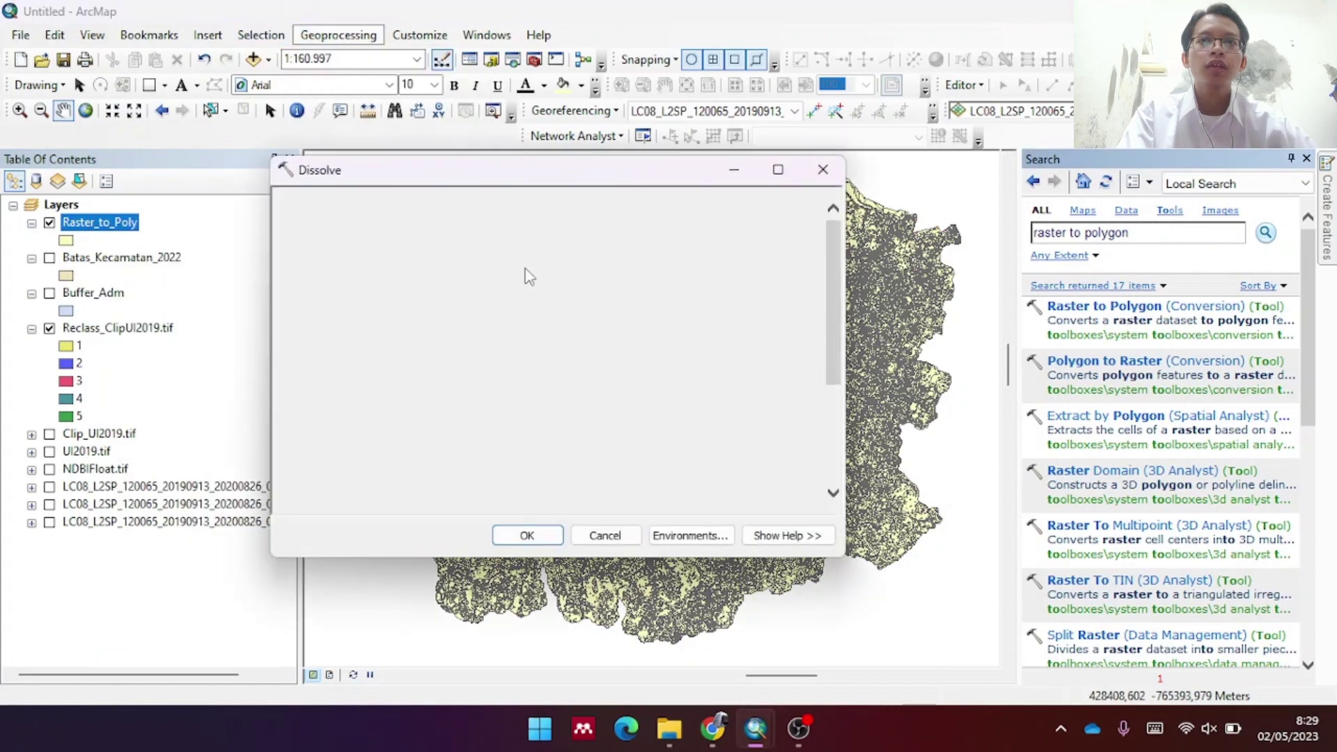
drag(139, 233, 468, 228)
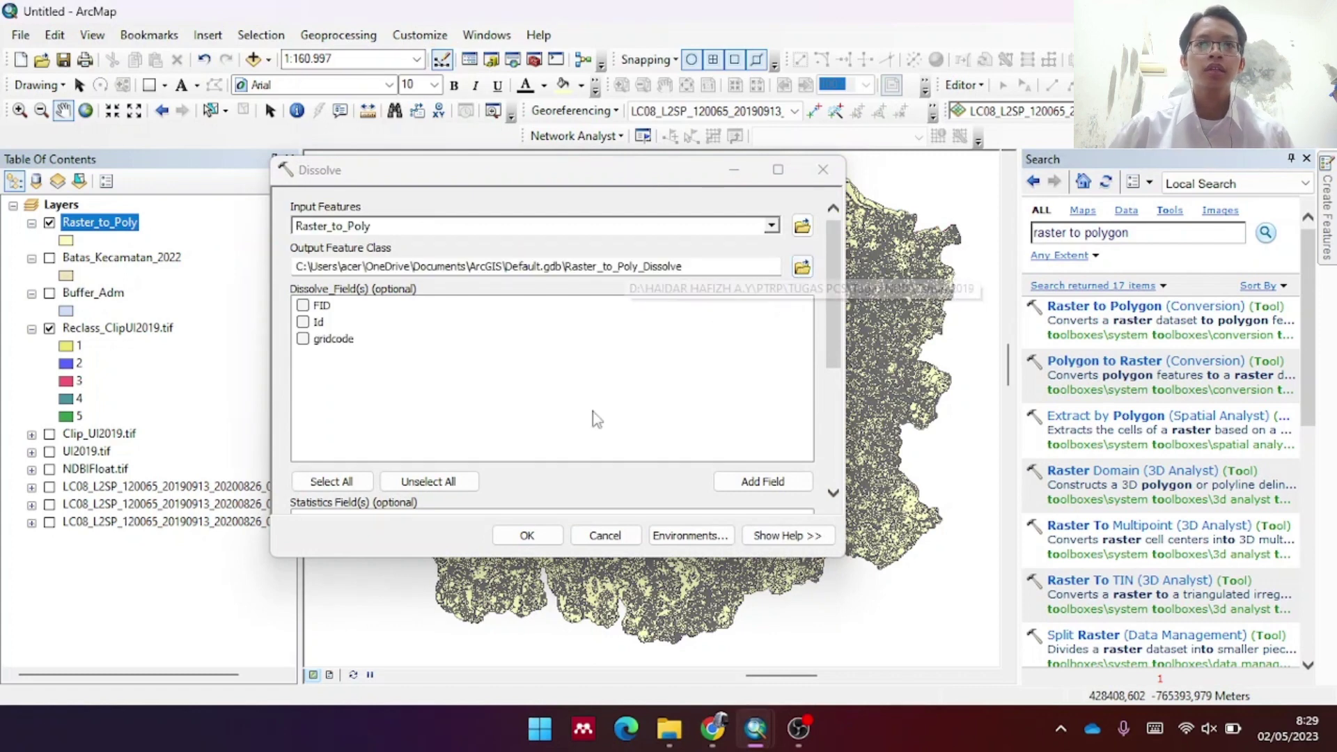
click(303, 339)
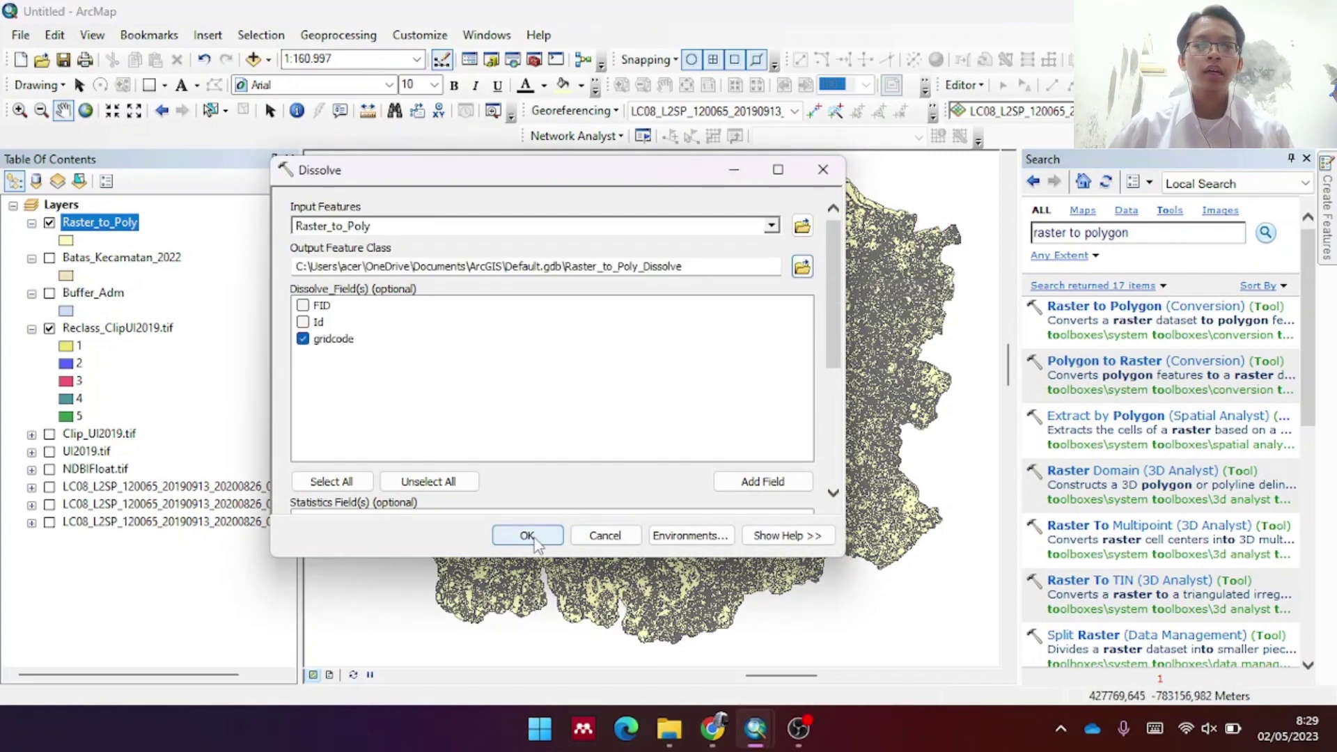
click(528, 536)
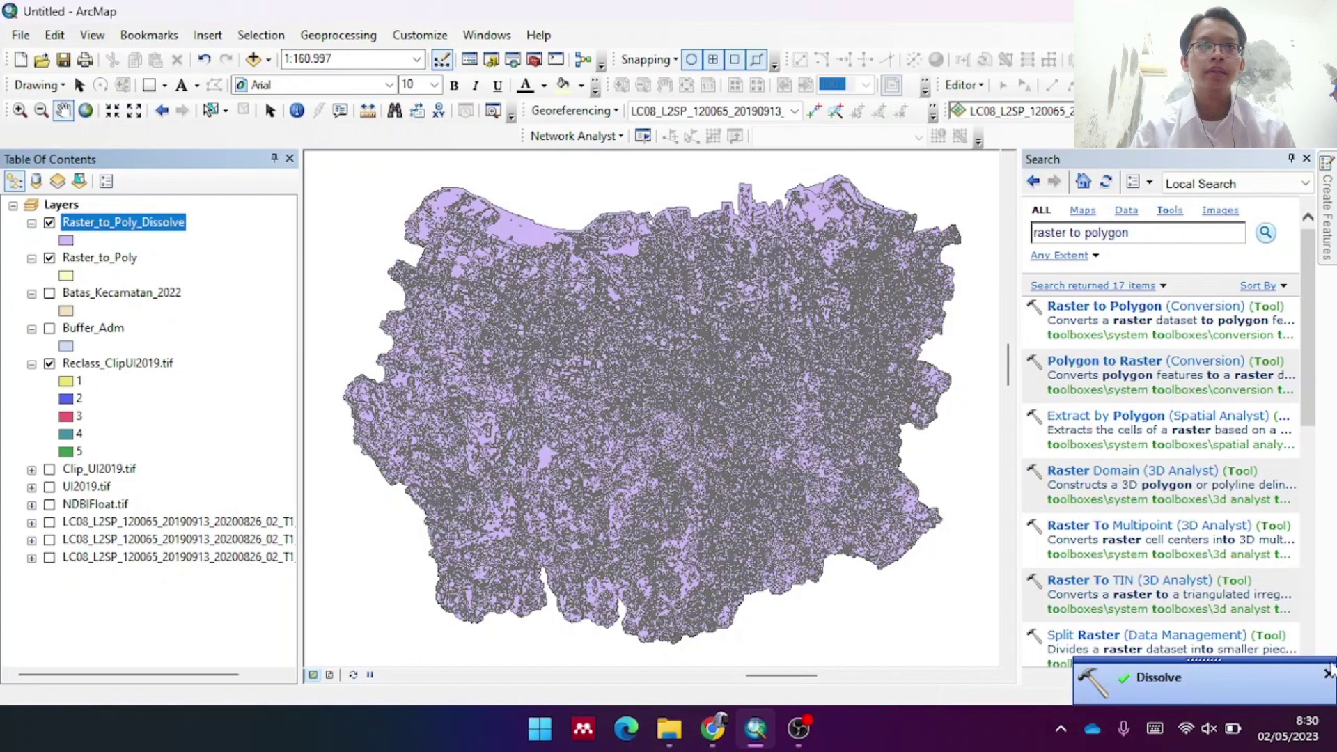
click(1328, 674)
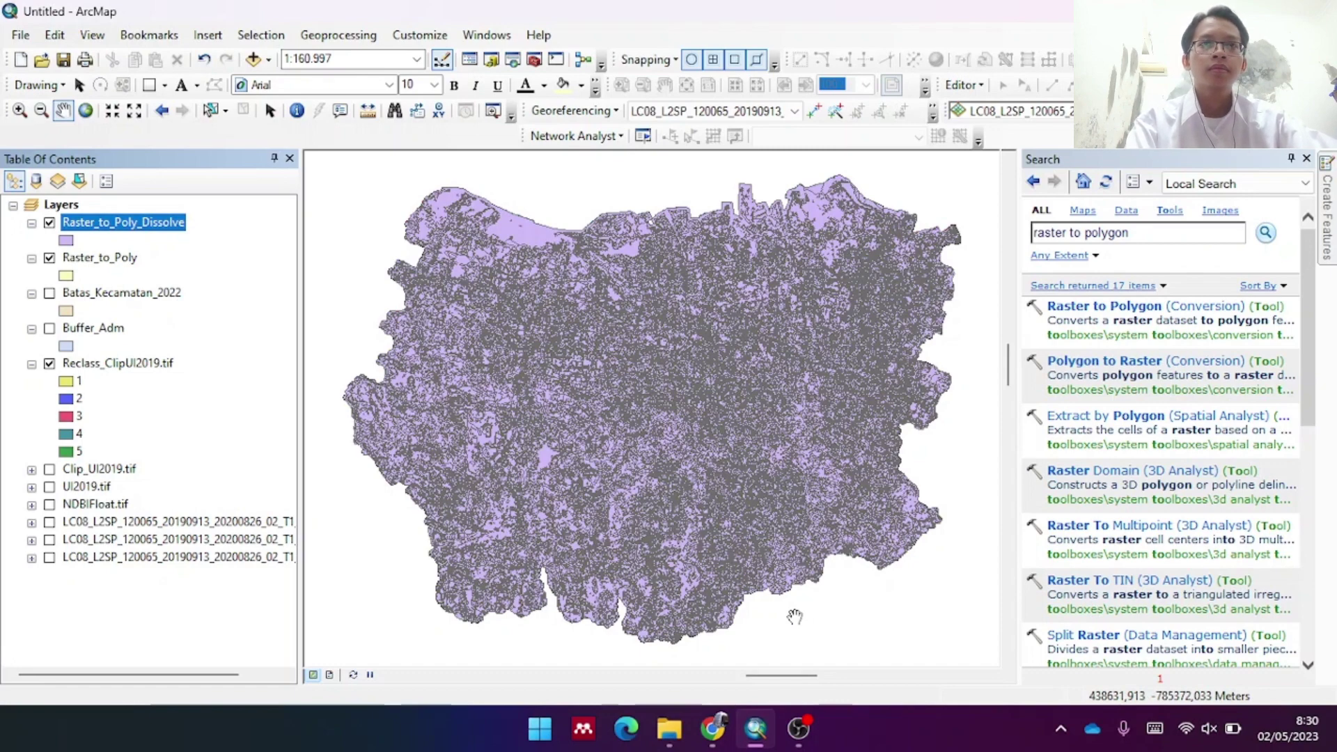
Hide the Raster_to_Poly layer and clip Raster_to_Poly_Dissolve with Batas_Kecamatan_2022, keeping the default output
click(49, 259)
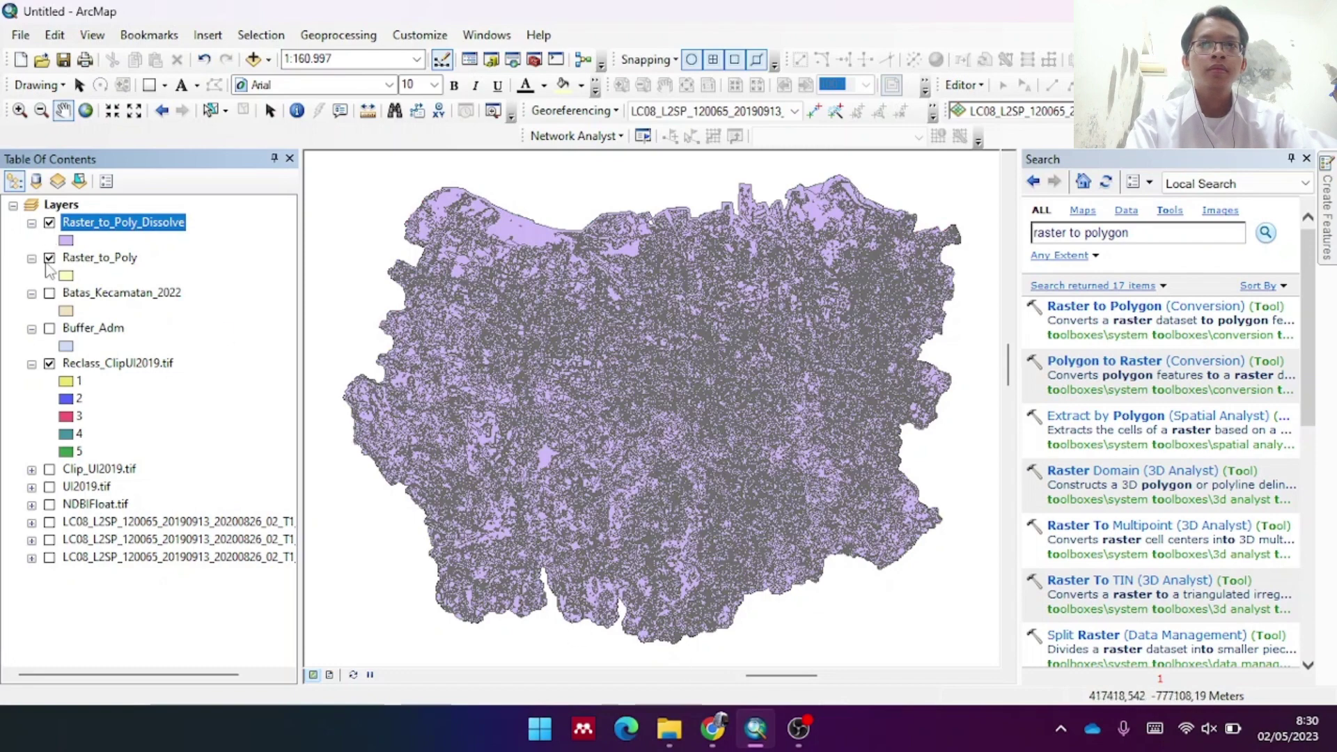
right_click(113, 223)
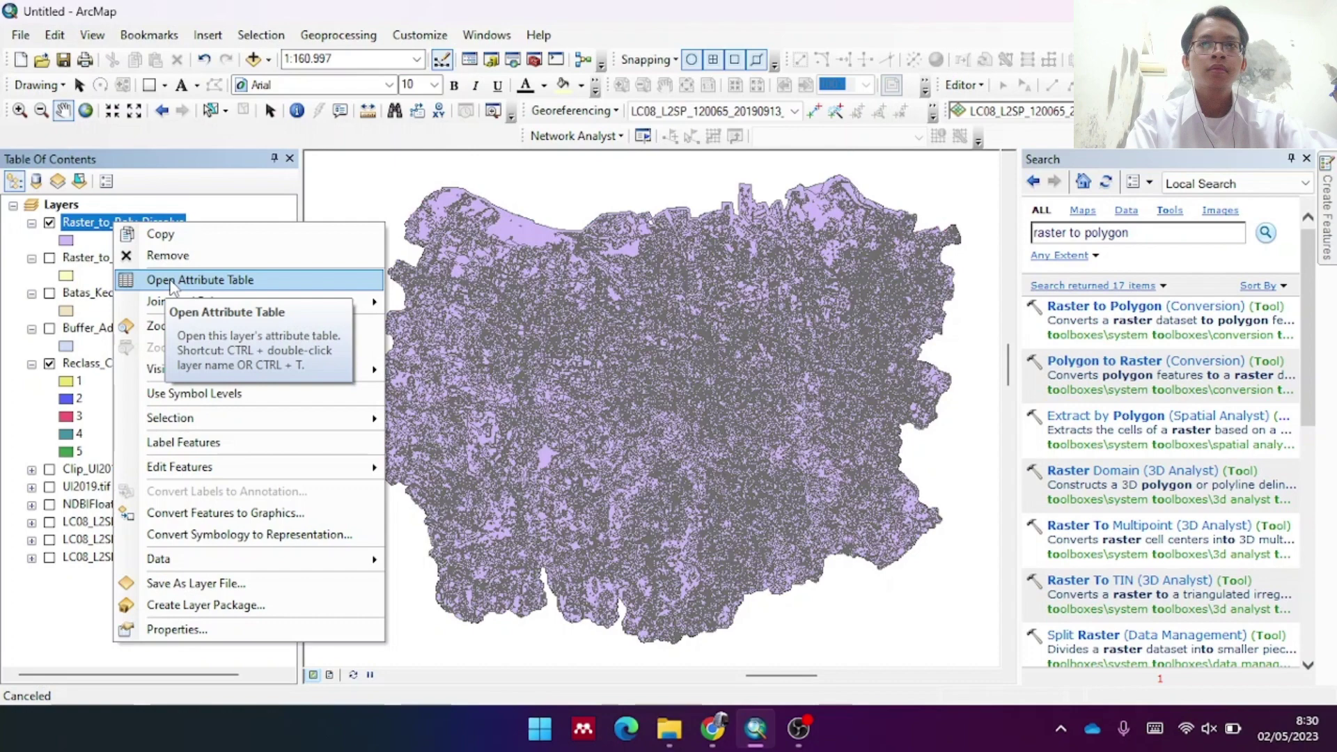
click(362, 38)
click(362, 78)
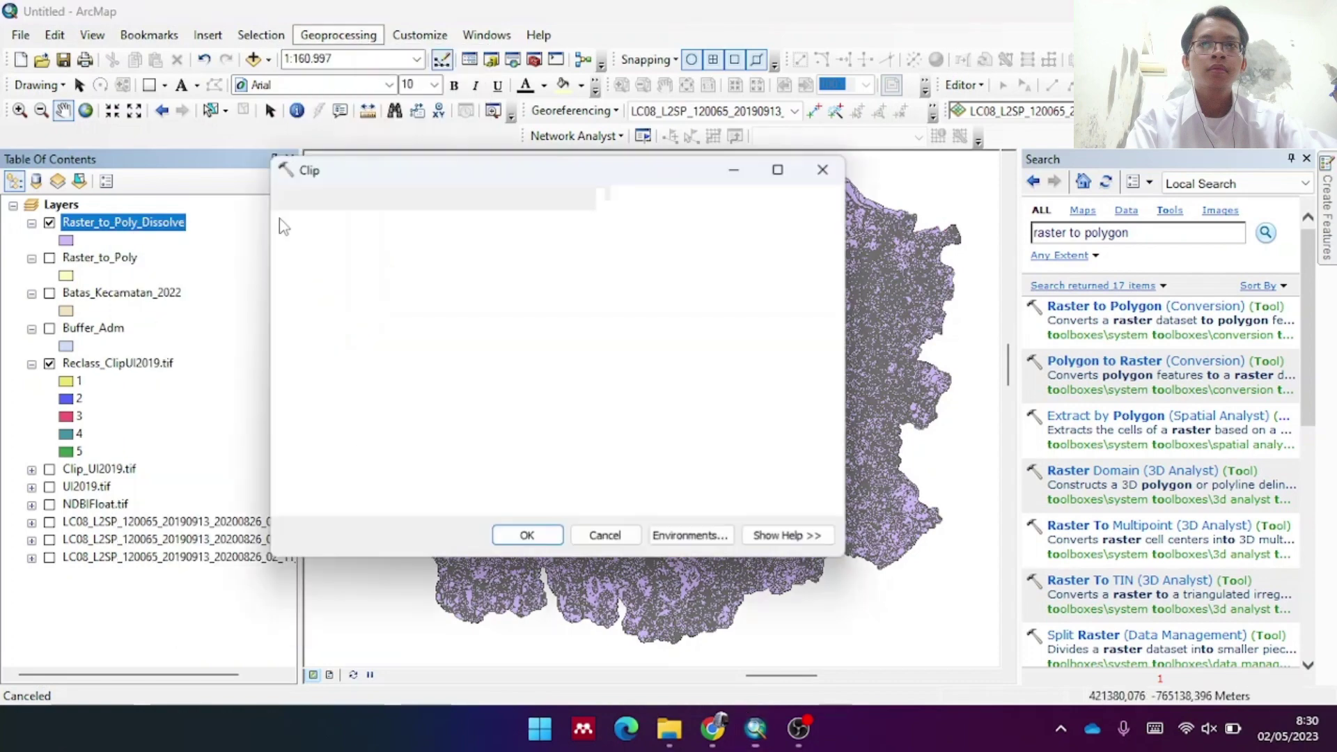
drag(123, 222, 329, 223)
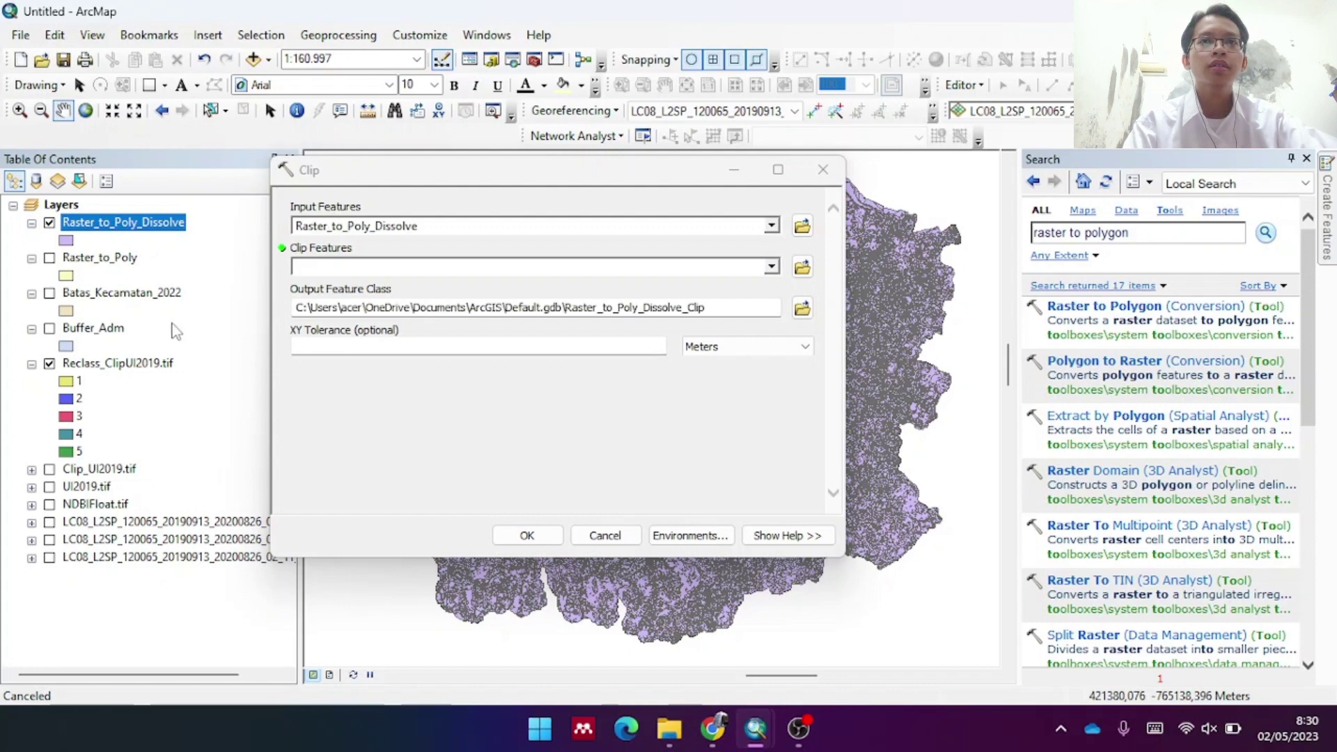
click(119, 296)
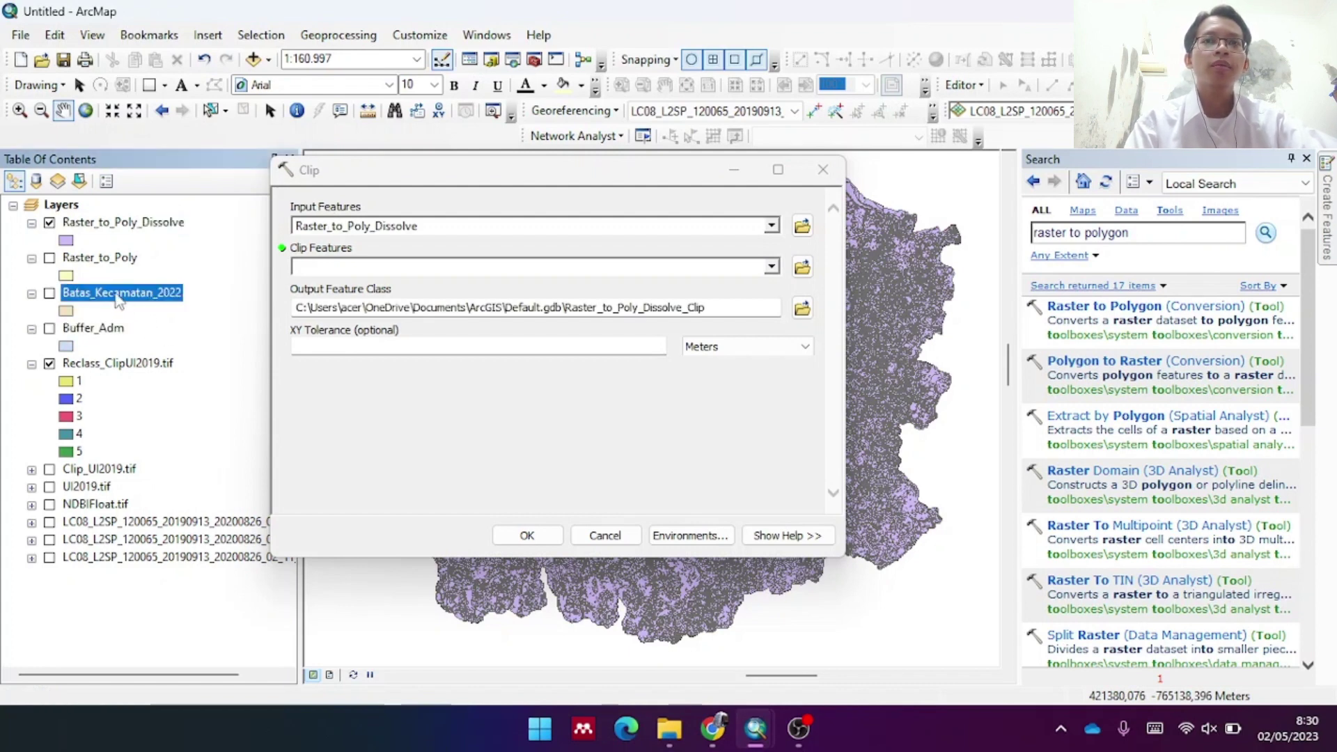
drag(120, 300, 326, 269)
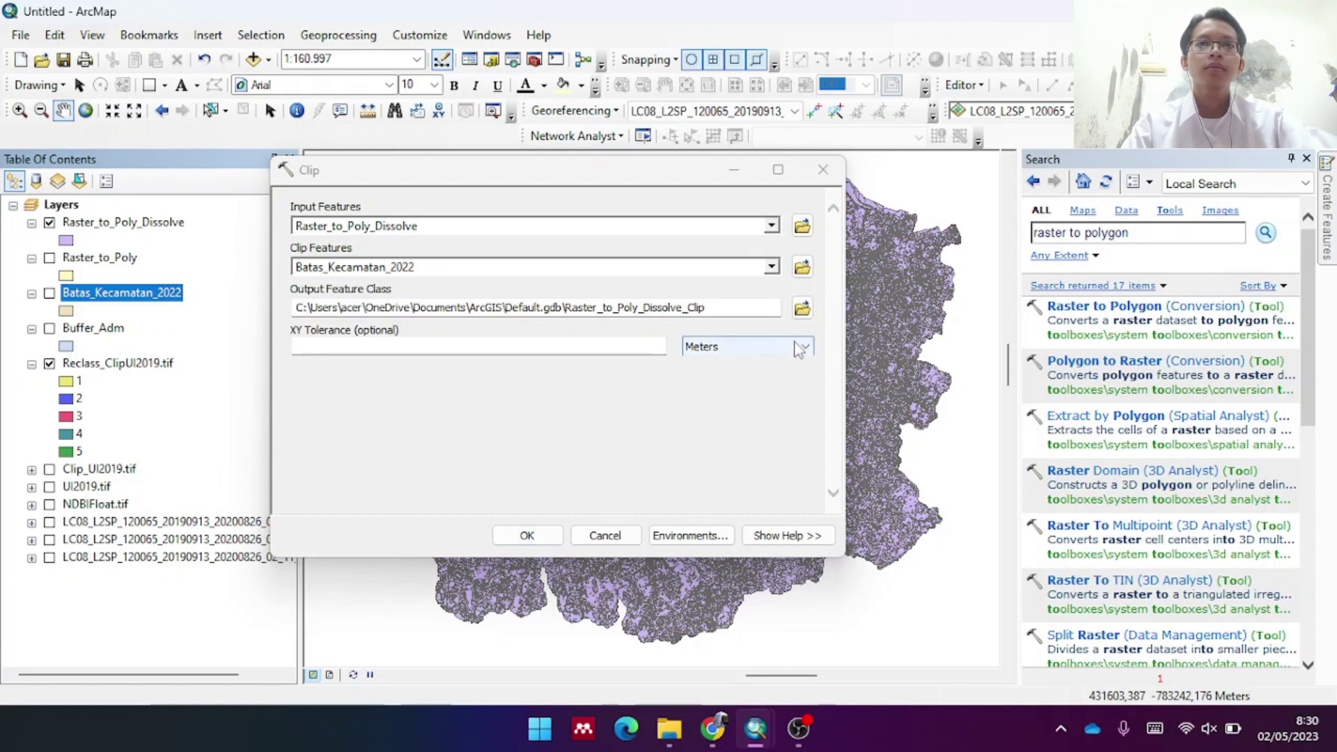
click(527, 535)
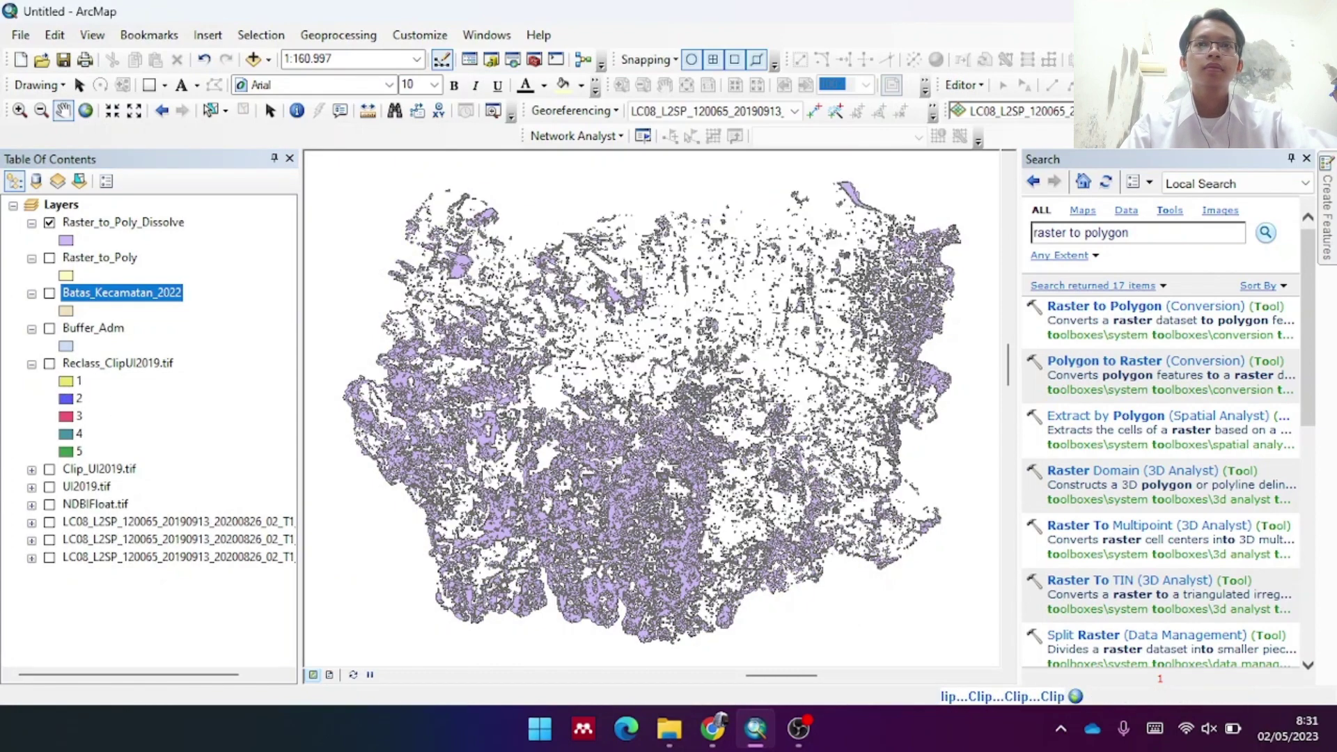
Collapse the Reclass_ClipUI2019.tif, Buffer_Adm, Batas_Kecamatan_2022 and Raster_to_Poly legends, and hide and collapse Raster_to_Poly_Dissolve
click(31, 363)
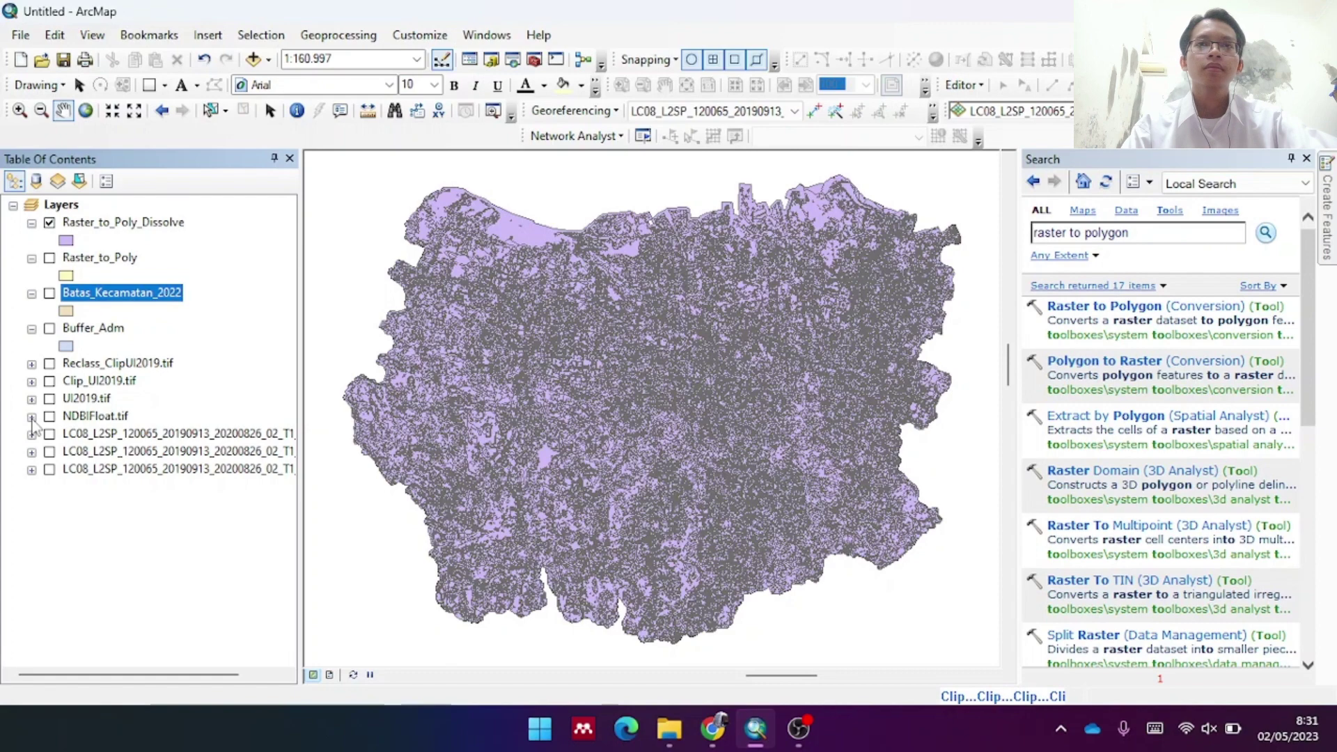
click(31, 329)
click(31, 293)
click(32, 259)
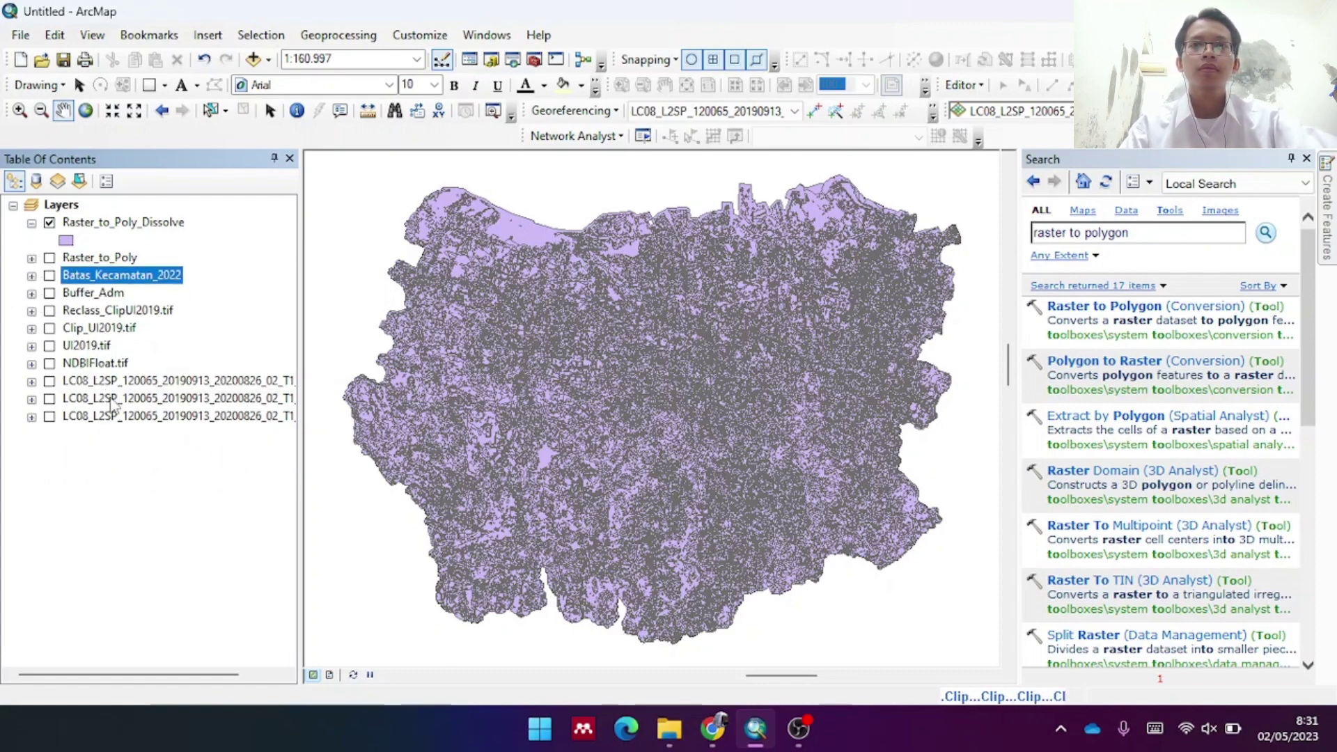
click(124, 460)
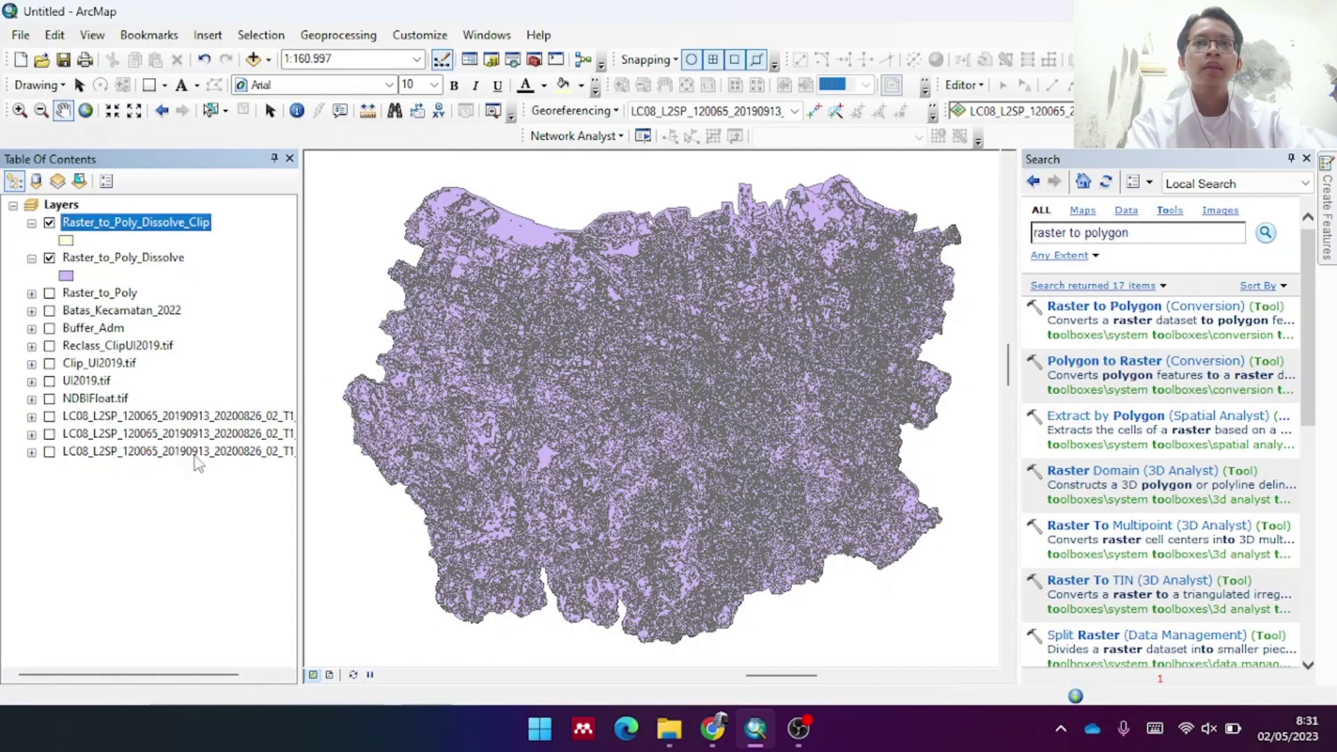
click(49, 257)
click(31, 258)
Open the attribute table of Raster_to_Poly_Dissolve_Clip and add a Text field named Ket
right_click(104, 224)
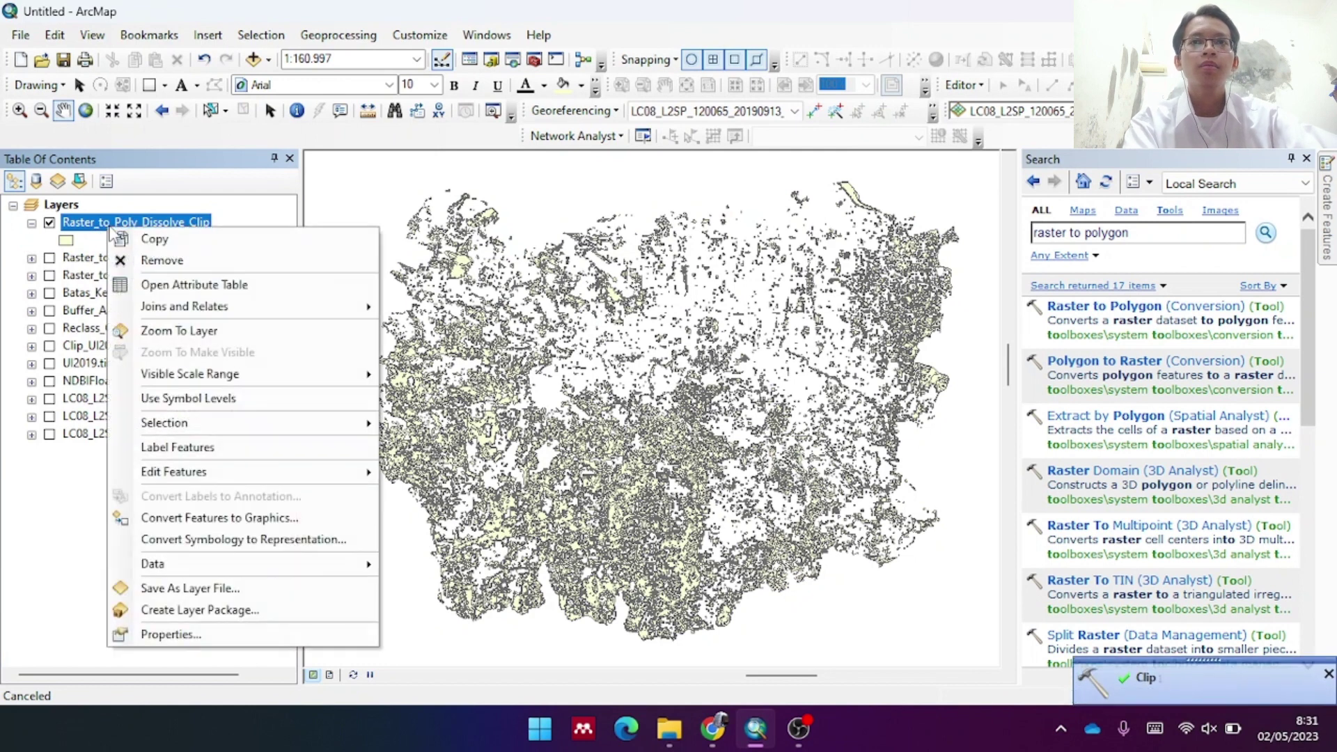
click(180, 291)
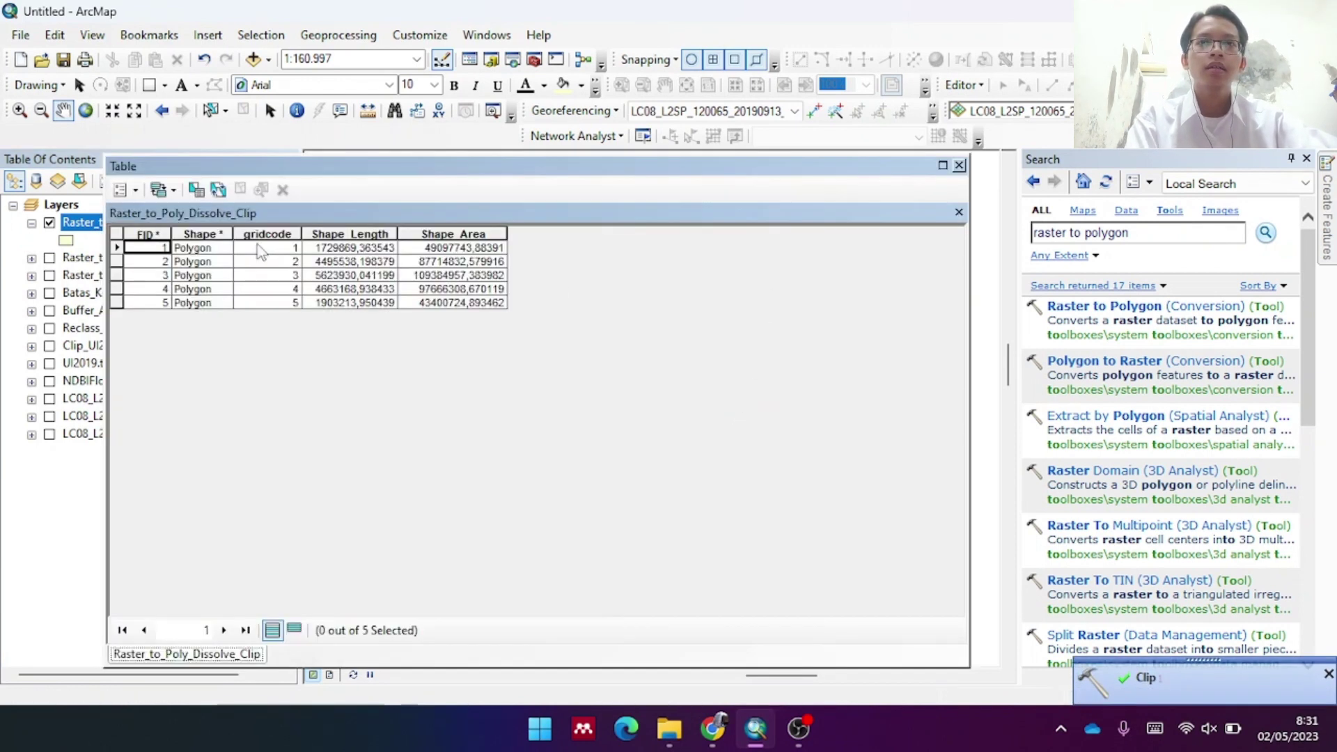
click(136, 193)
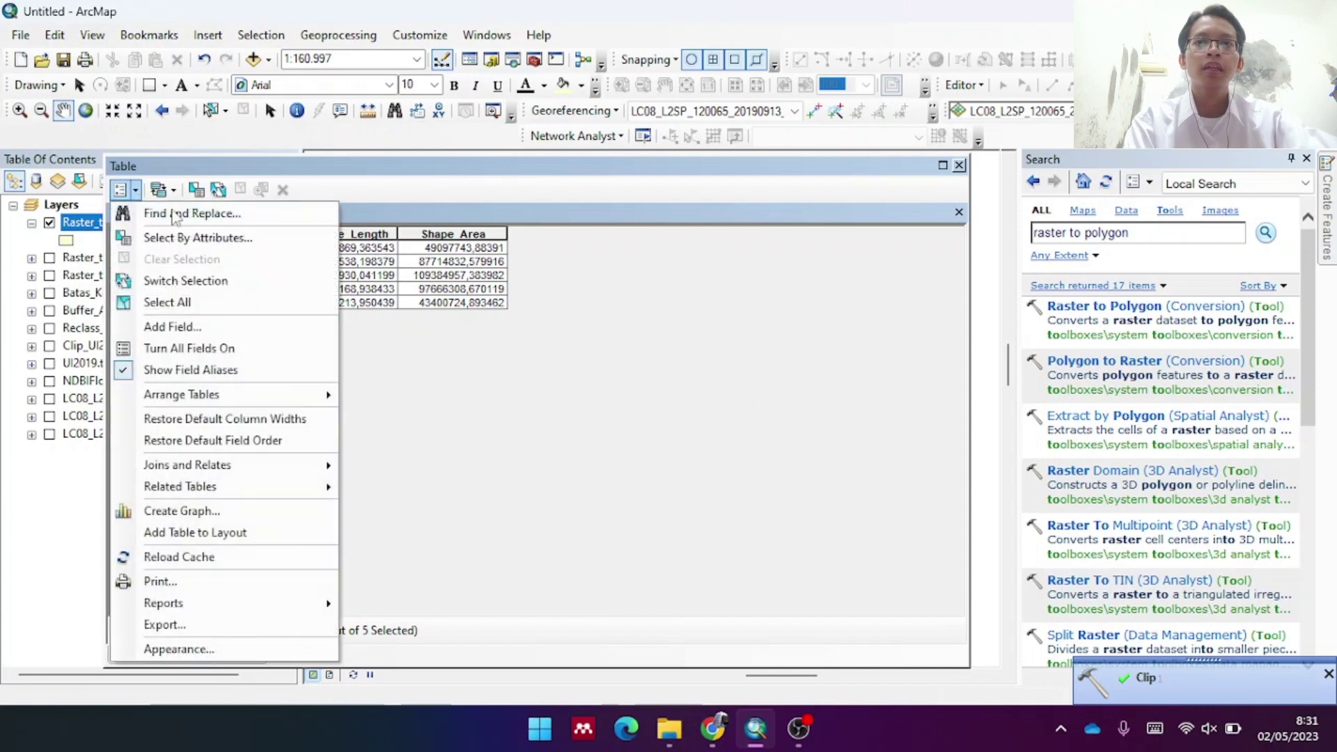
click(208, 324)
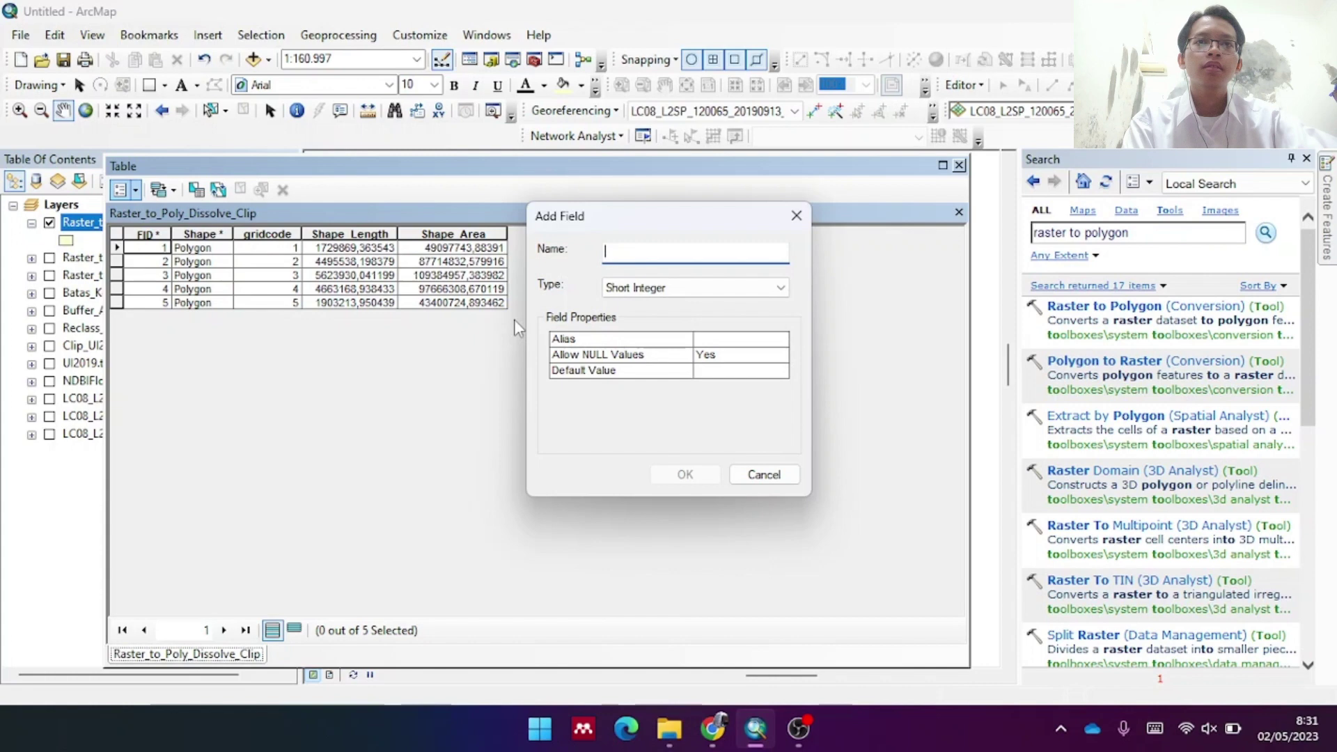
text(Ket)
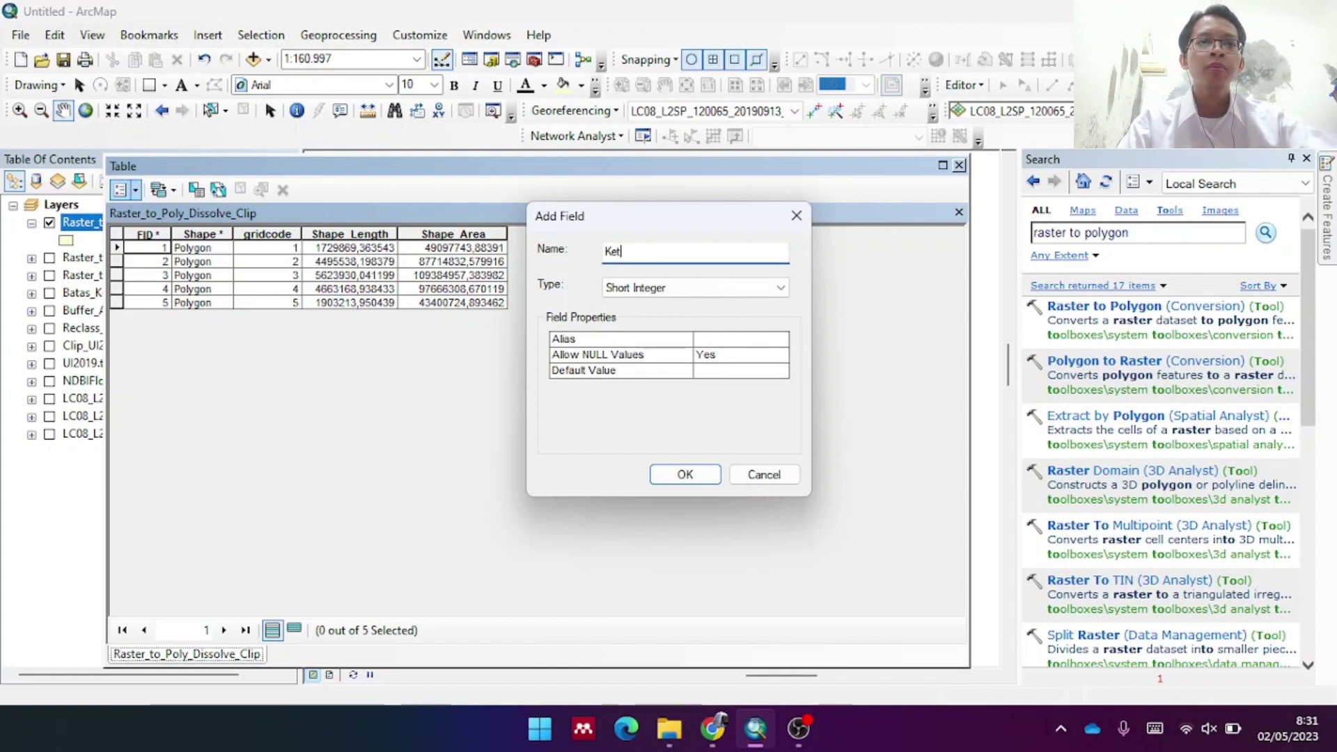
click(638, 288)
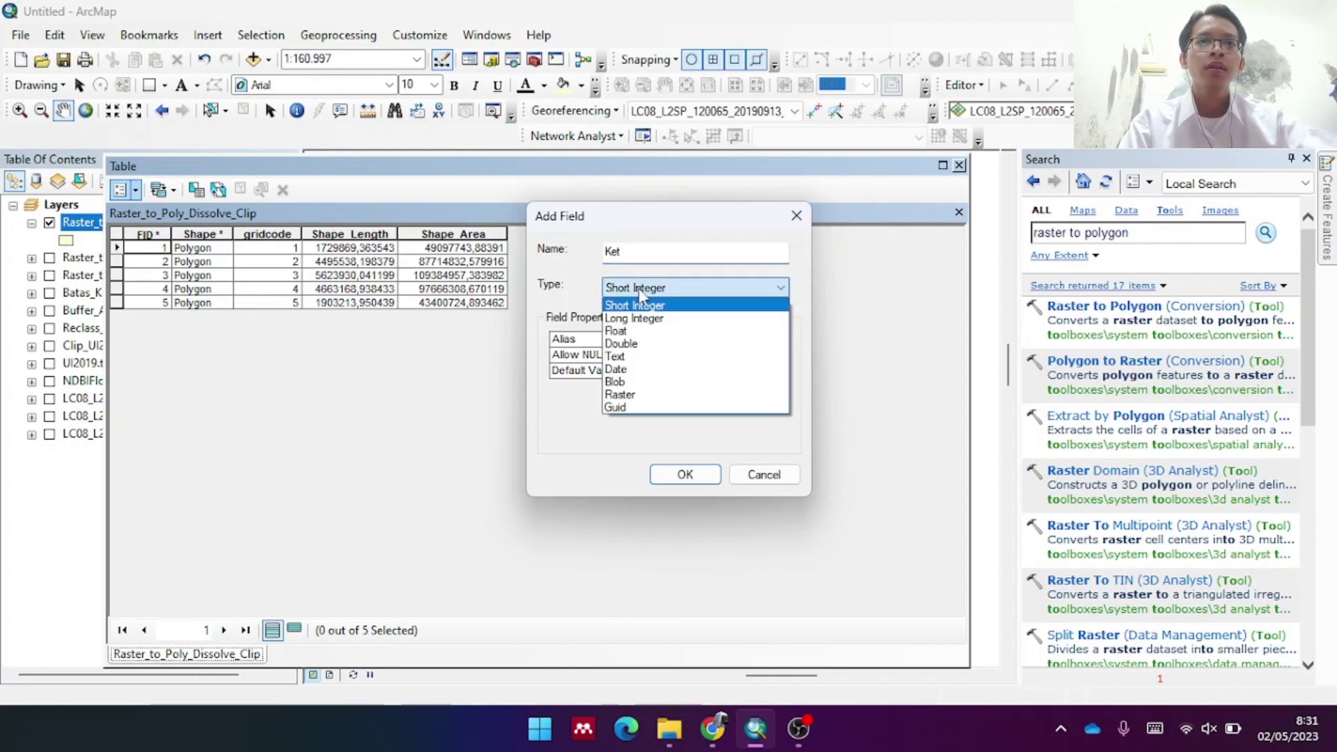
click(667, 356)
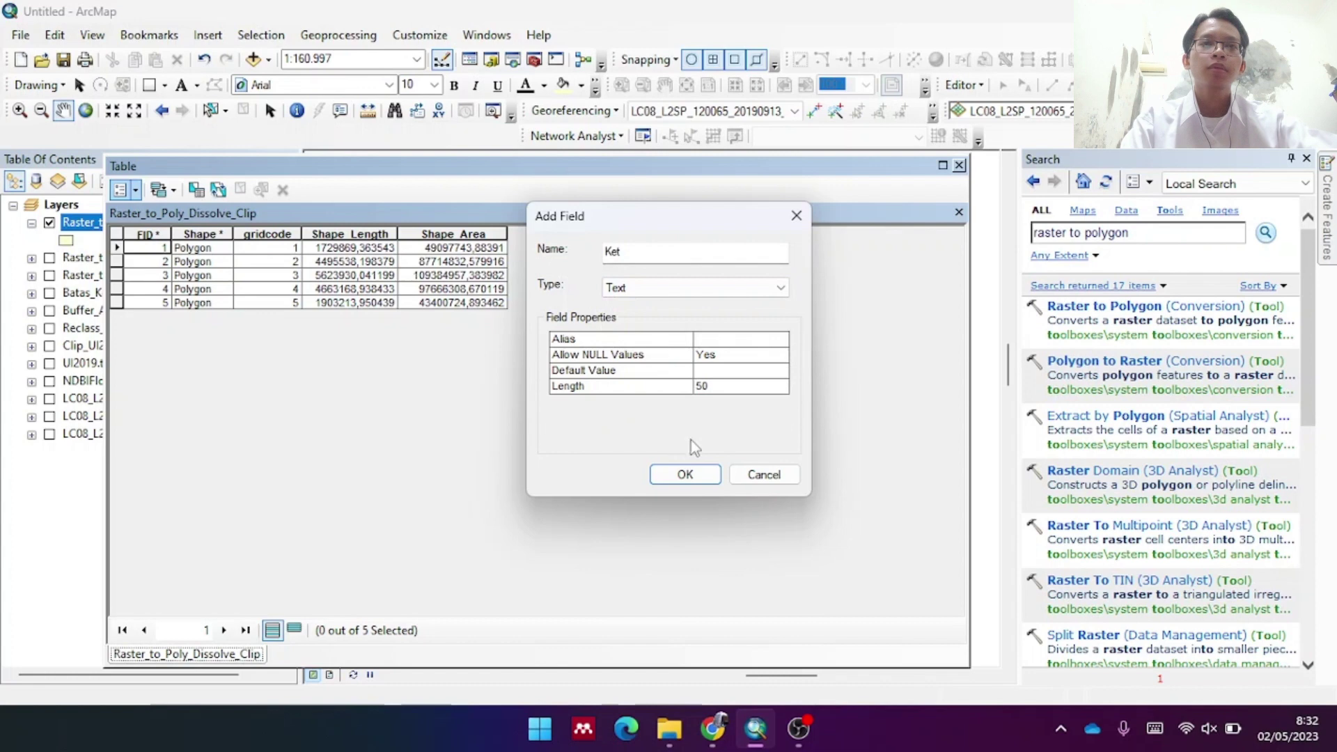
click(693, 475)
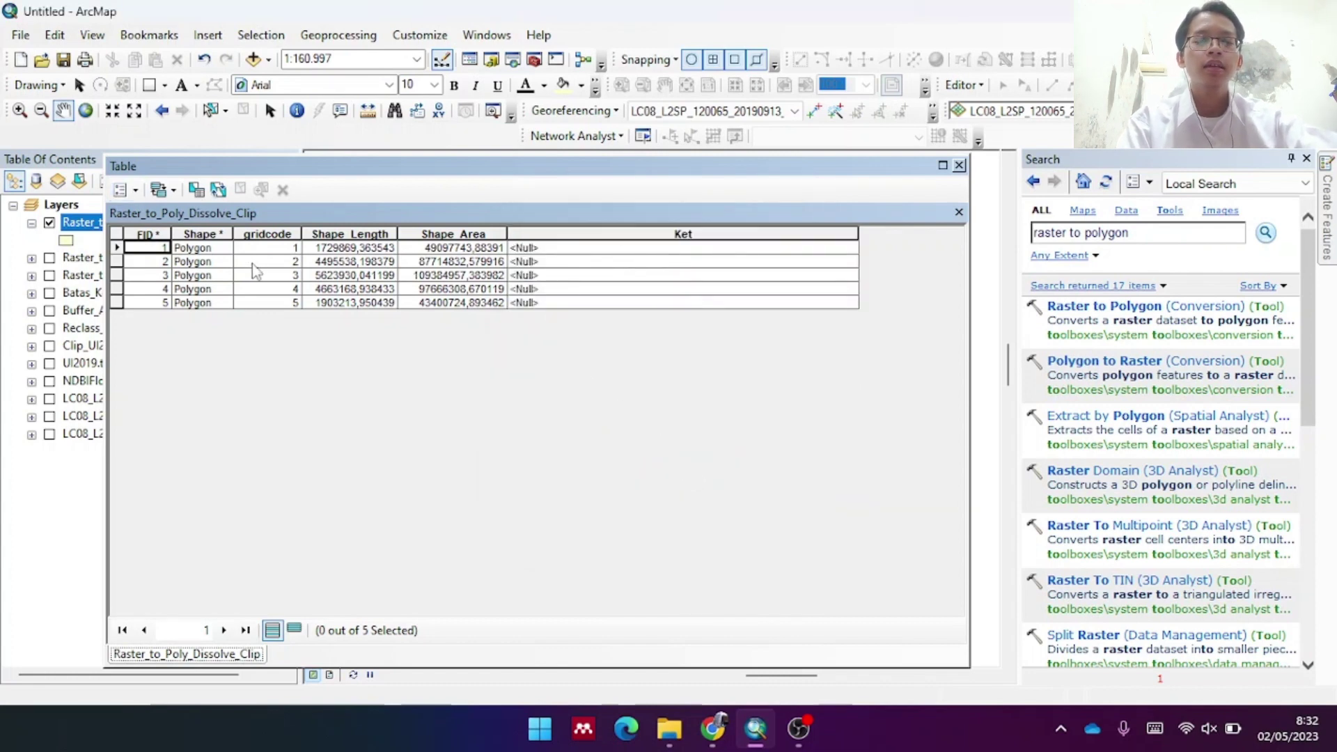
Add a Double field named Luas_Ha to the Raster_to_Poly_Dissolve_Clip attribute table
click(137, 189)
click(168, 325)
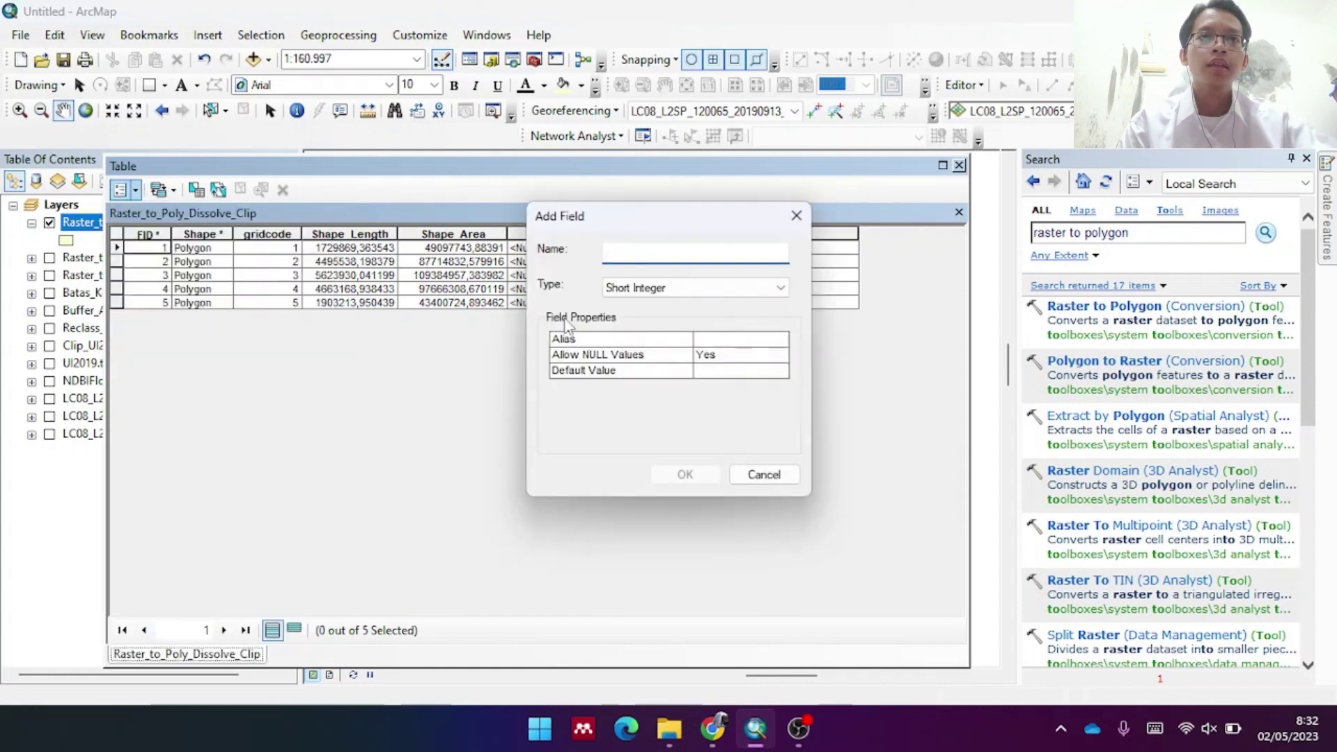
text(Luas_Ha)
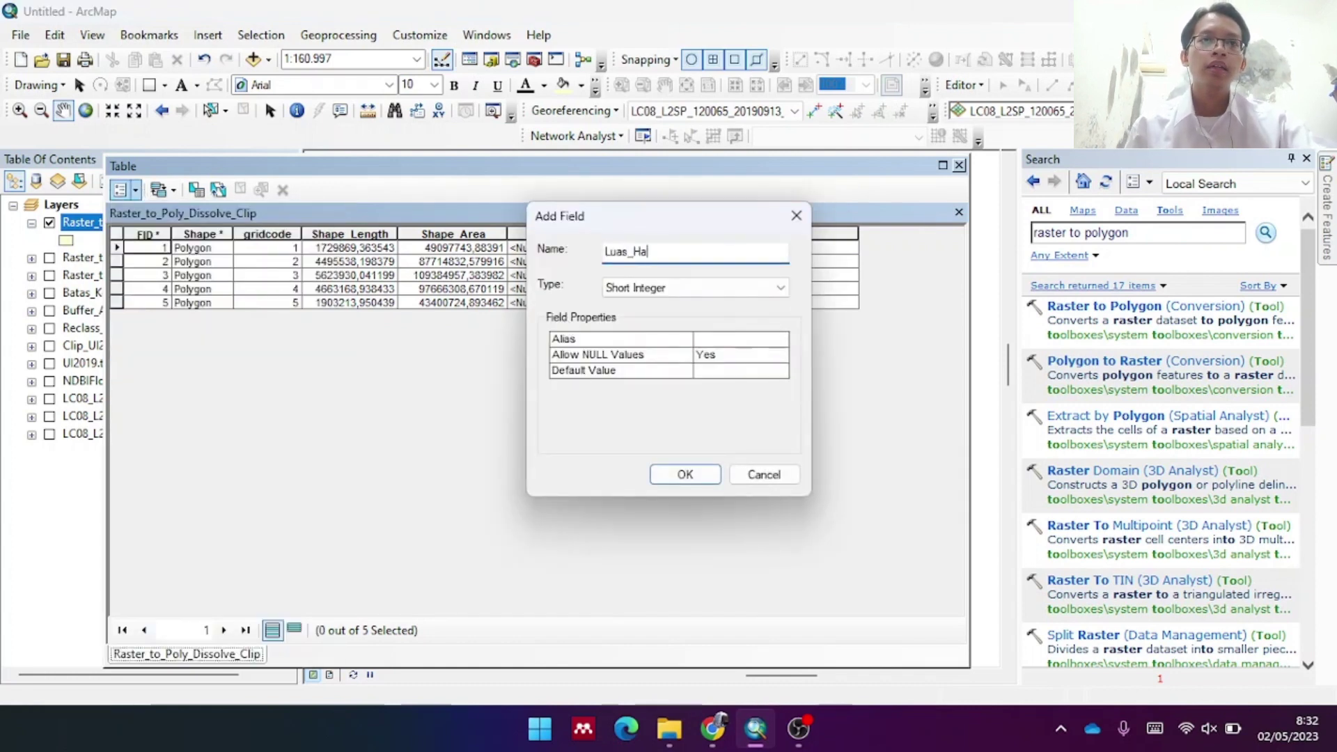
click(668, 288)
click(656, 341)
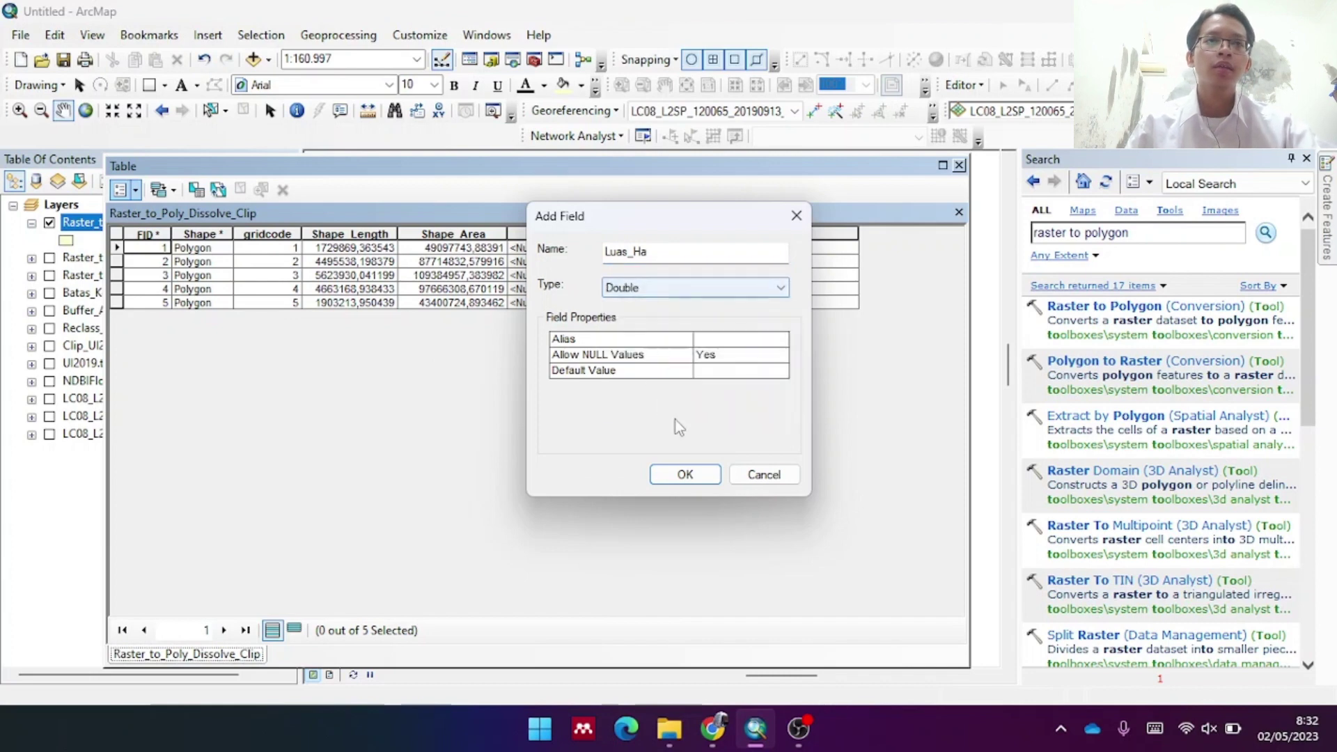
click(679, 475)
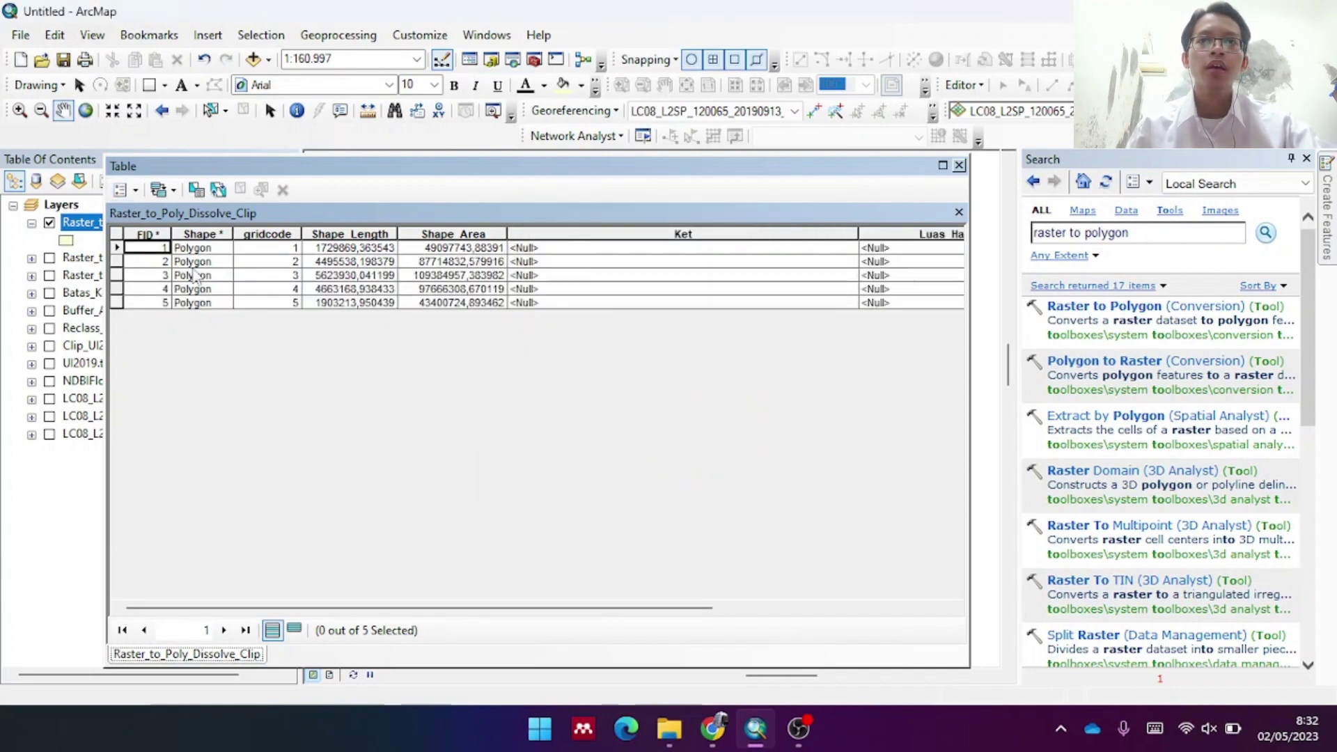
Start editing Raster_to_Poly_Dissolve_Clip and set Ket to Non Terbangun for the gridcode 1 record
right_click(87, 224)
right_click(87, 225)
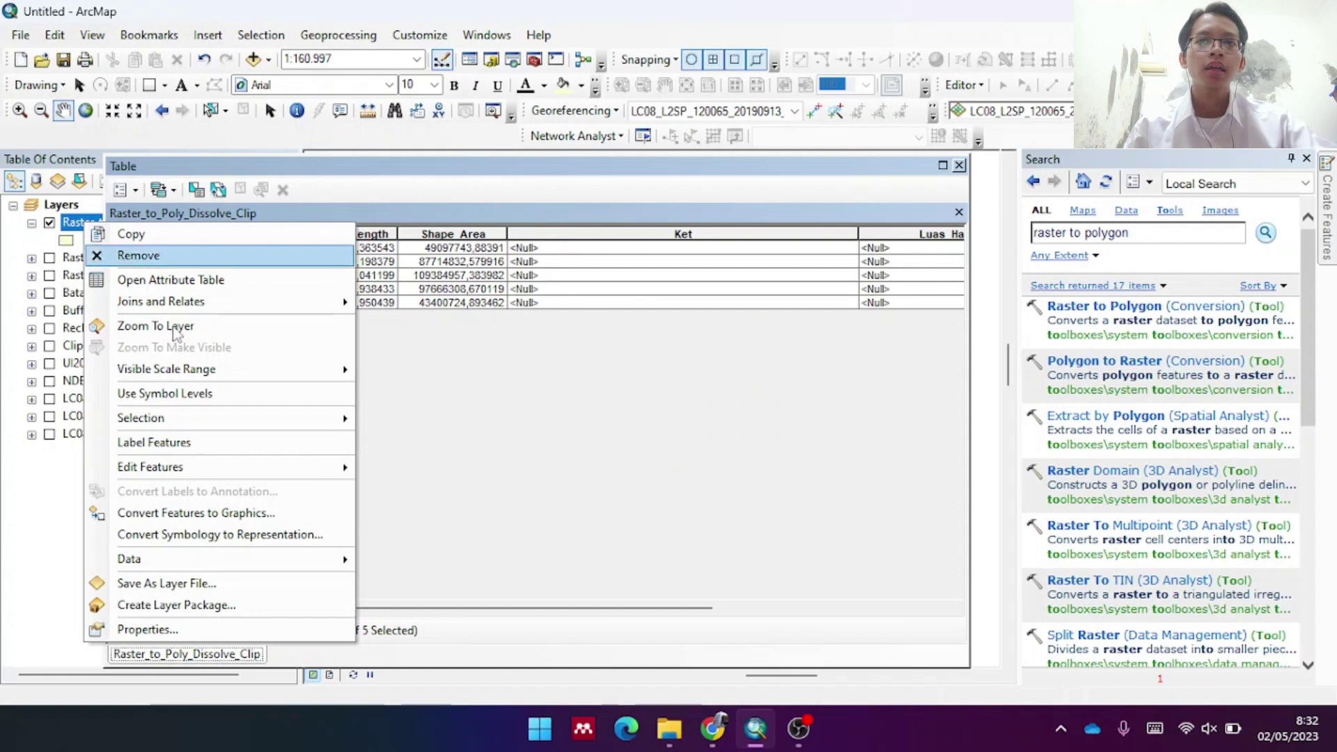
click(455, 468)
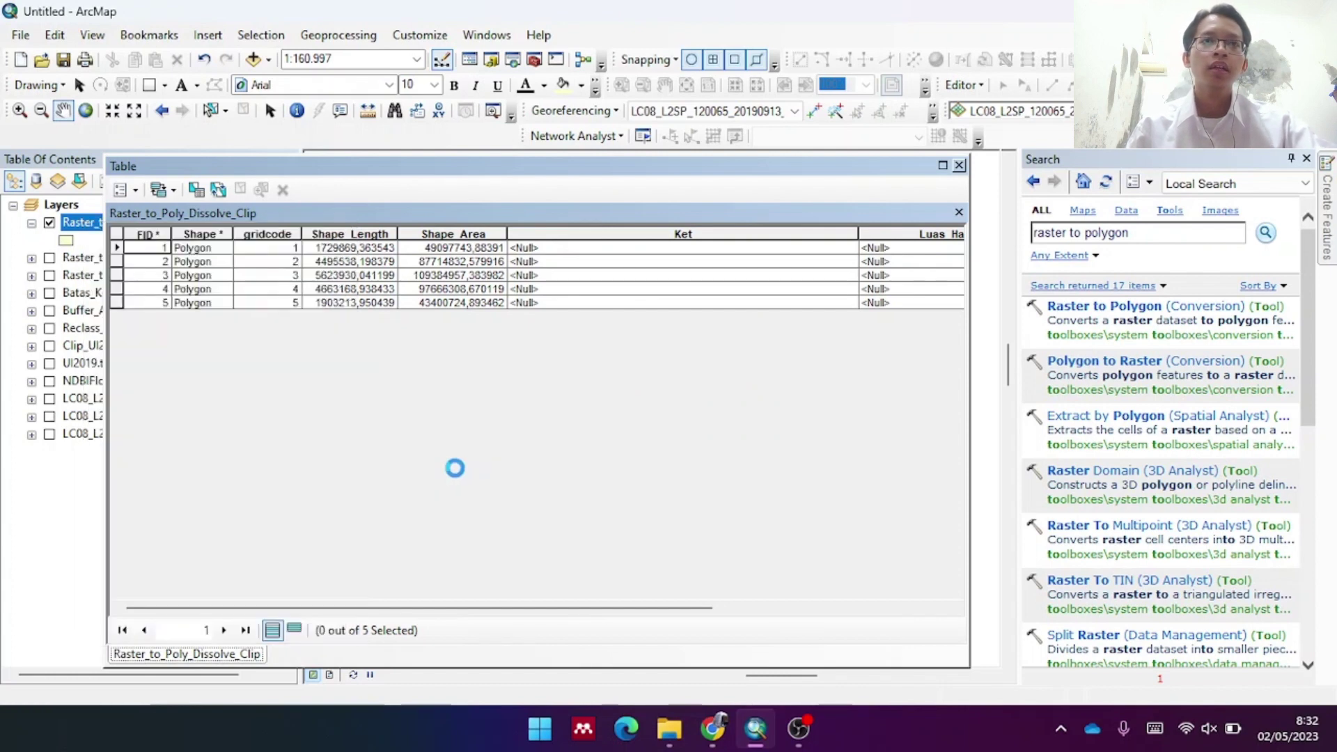
click(597, 249)
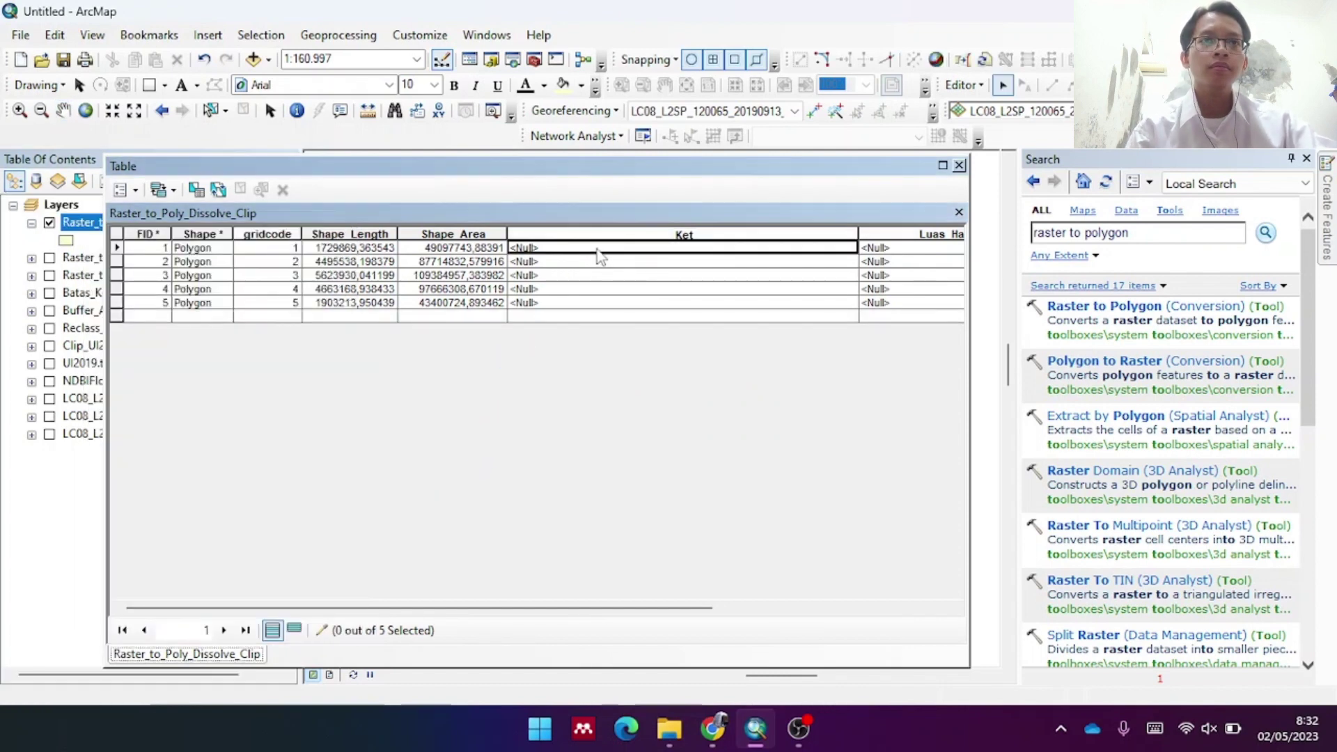
click(598, 248)
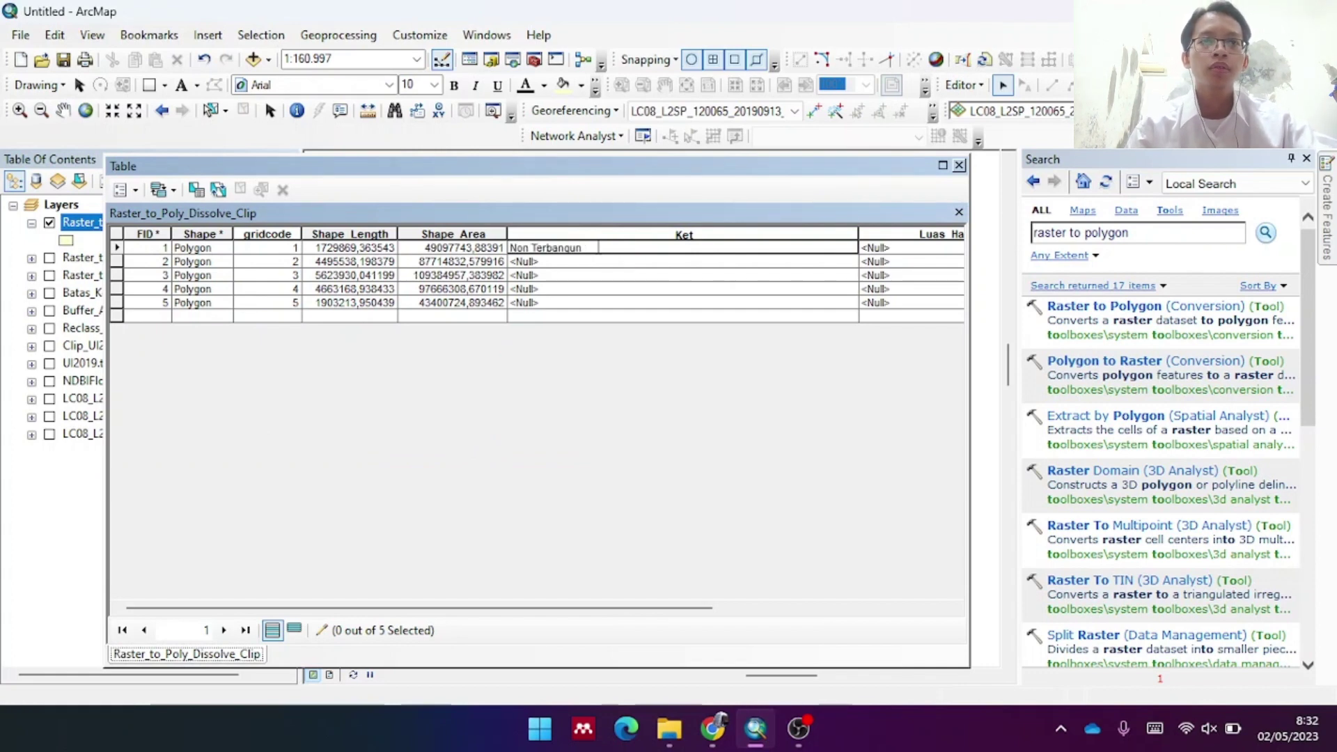
key(Return)
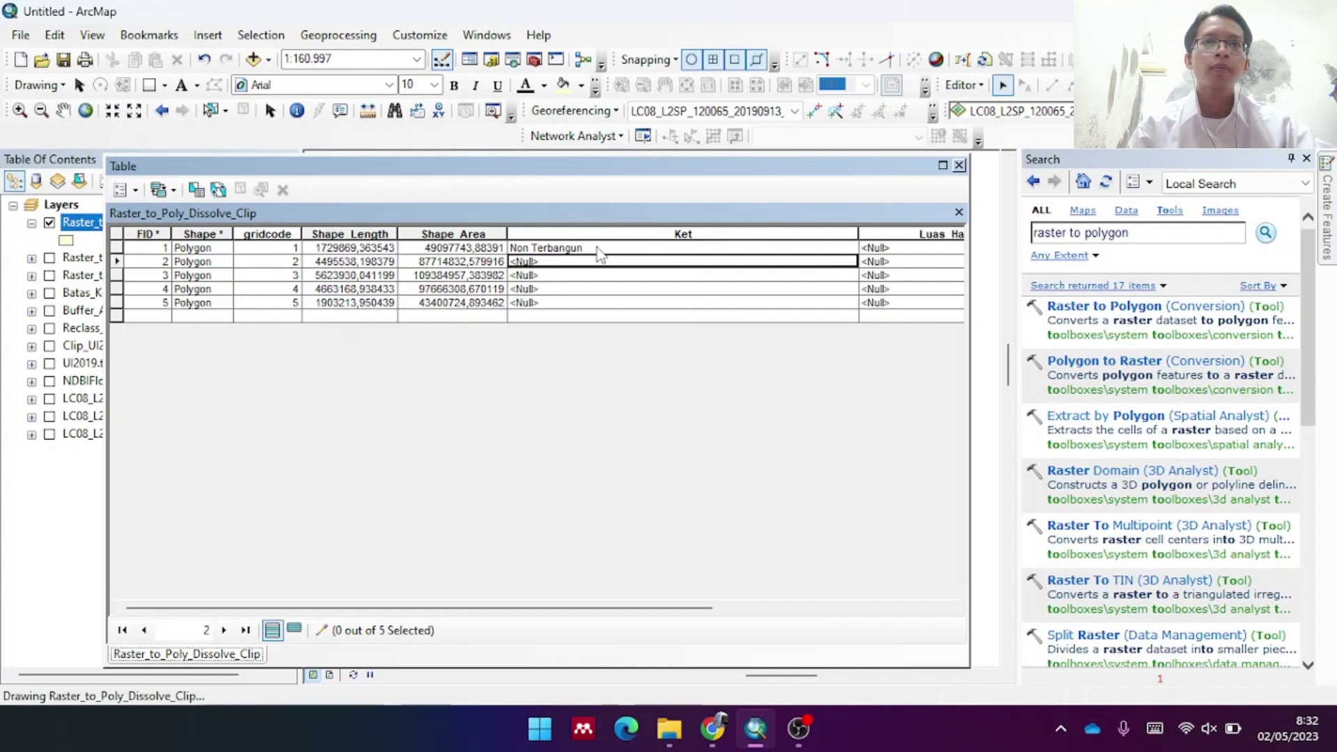
Fill in Ket as Kepadatan Rendah for gridcode 2 and Kepadatan Sedang for gridcode 3
text(Kepadatan Rendah)
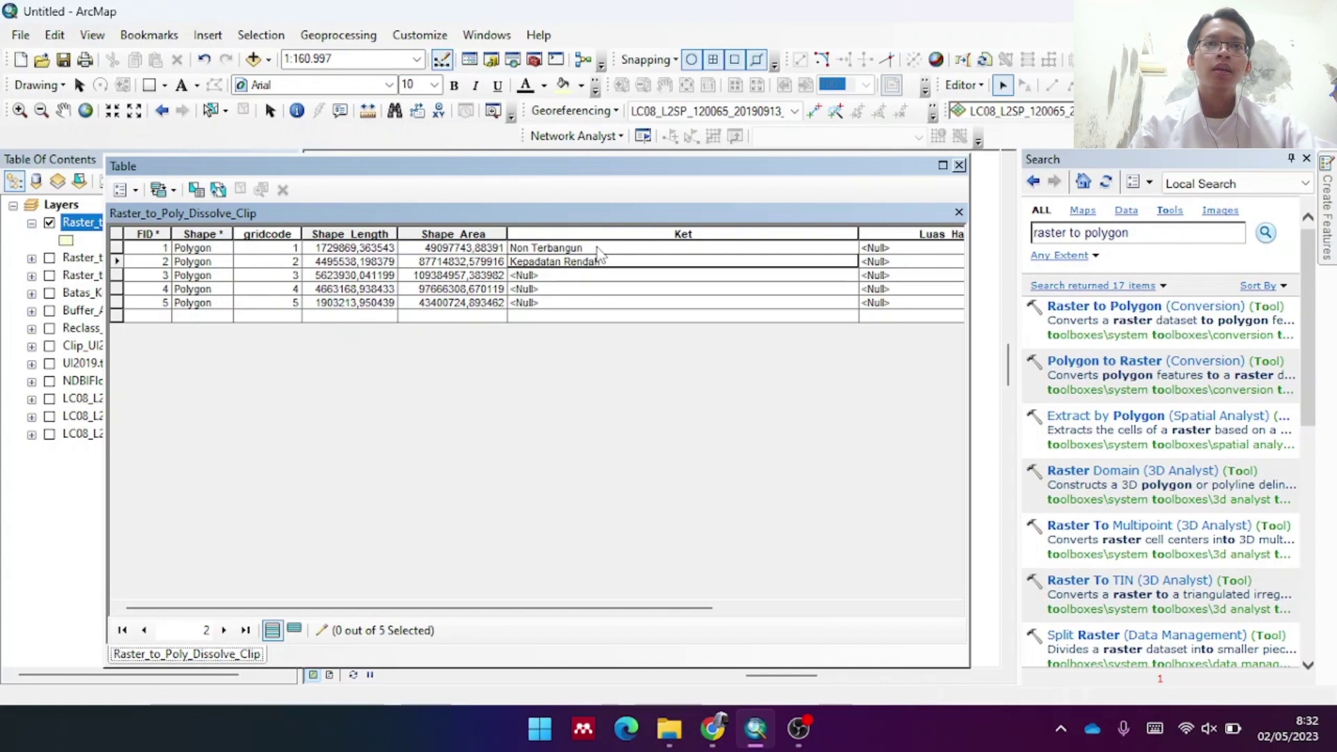
key(Return)
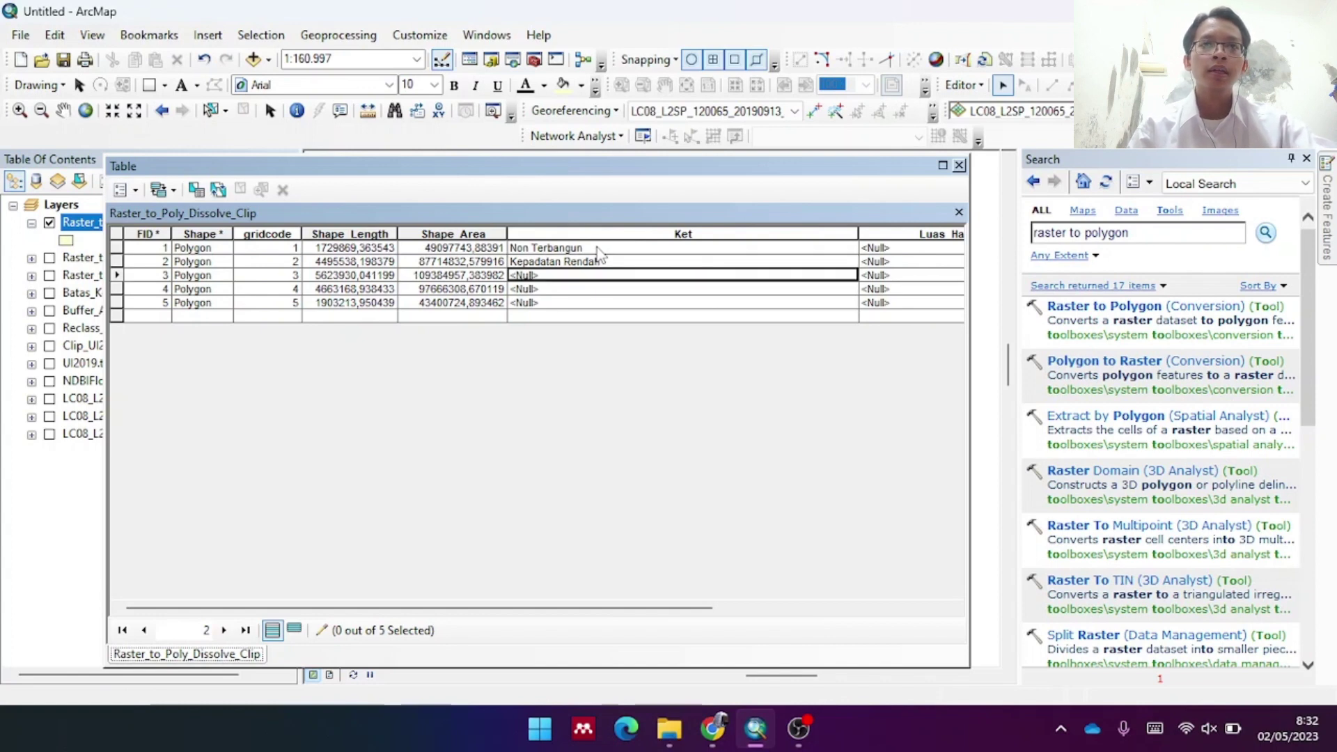
text(Kepada)
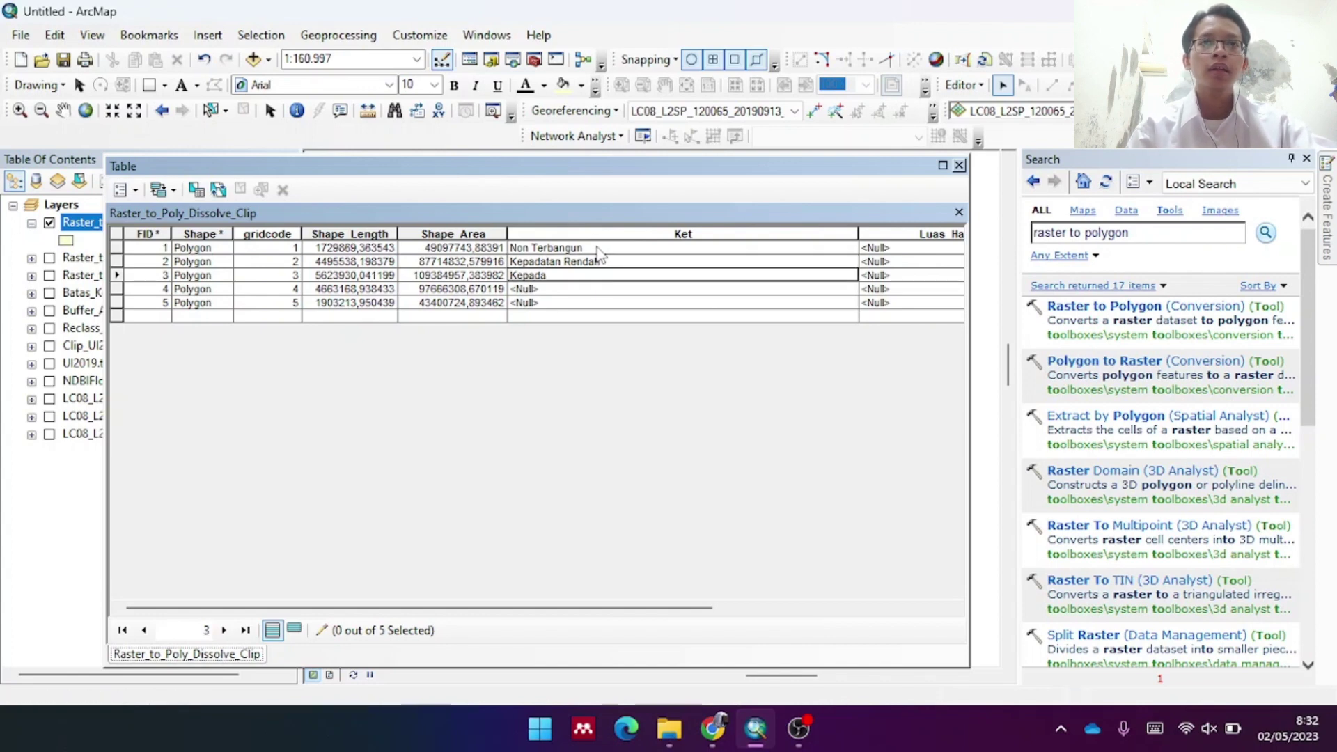
text(tan Sed)
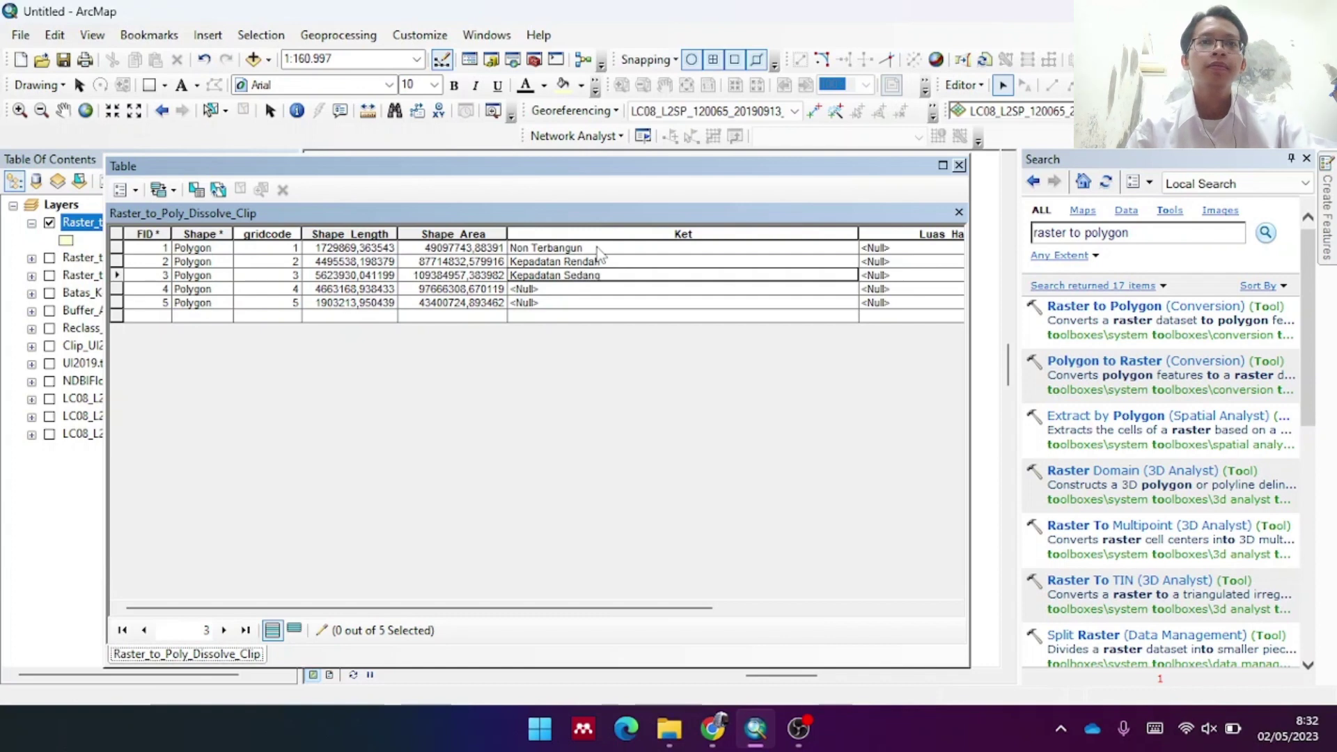
text(ang)
key(Return)
Fill in Ket as Kepadatan Tinggi for gridcode 4 and Kepadatan Sangat Tinggi for gridcode 5
text(Kepadatan Sangat)
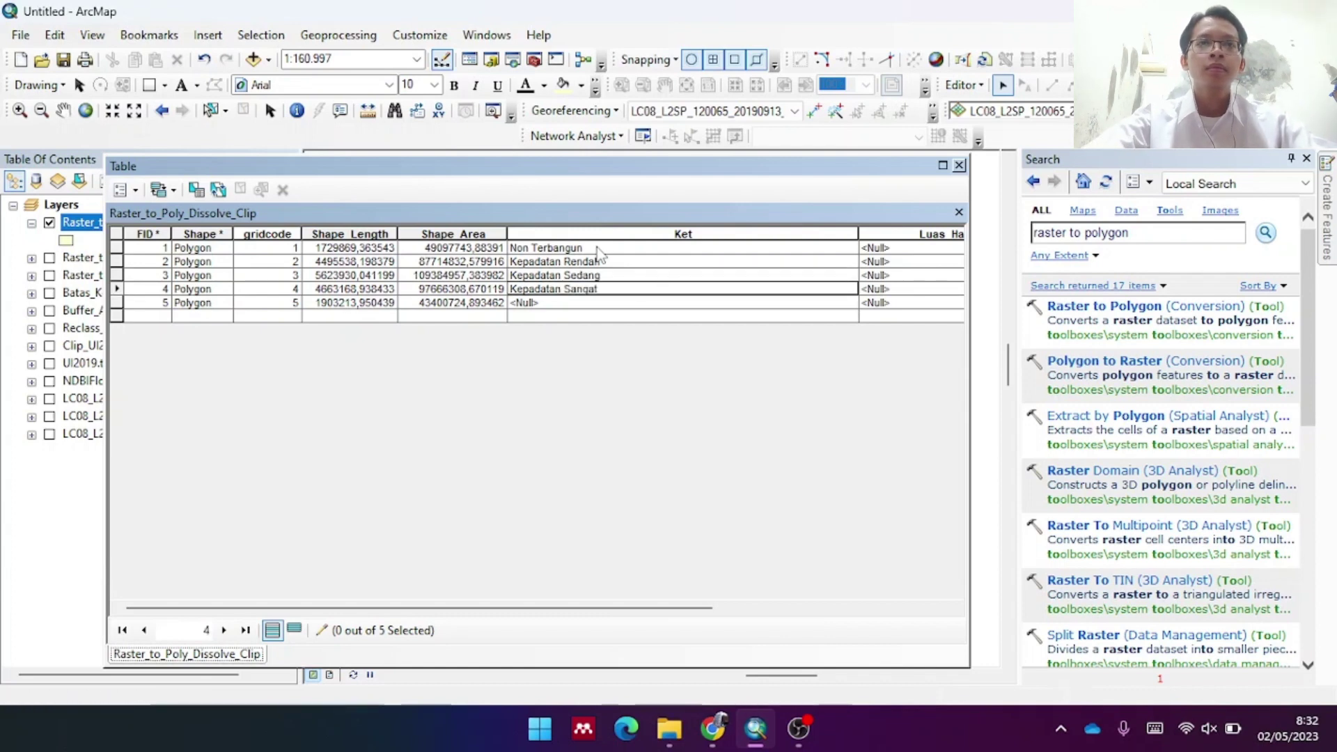
text( Tinggi)
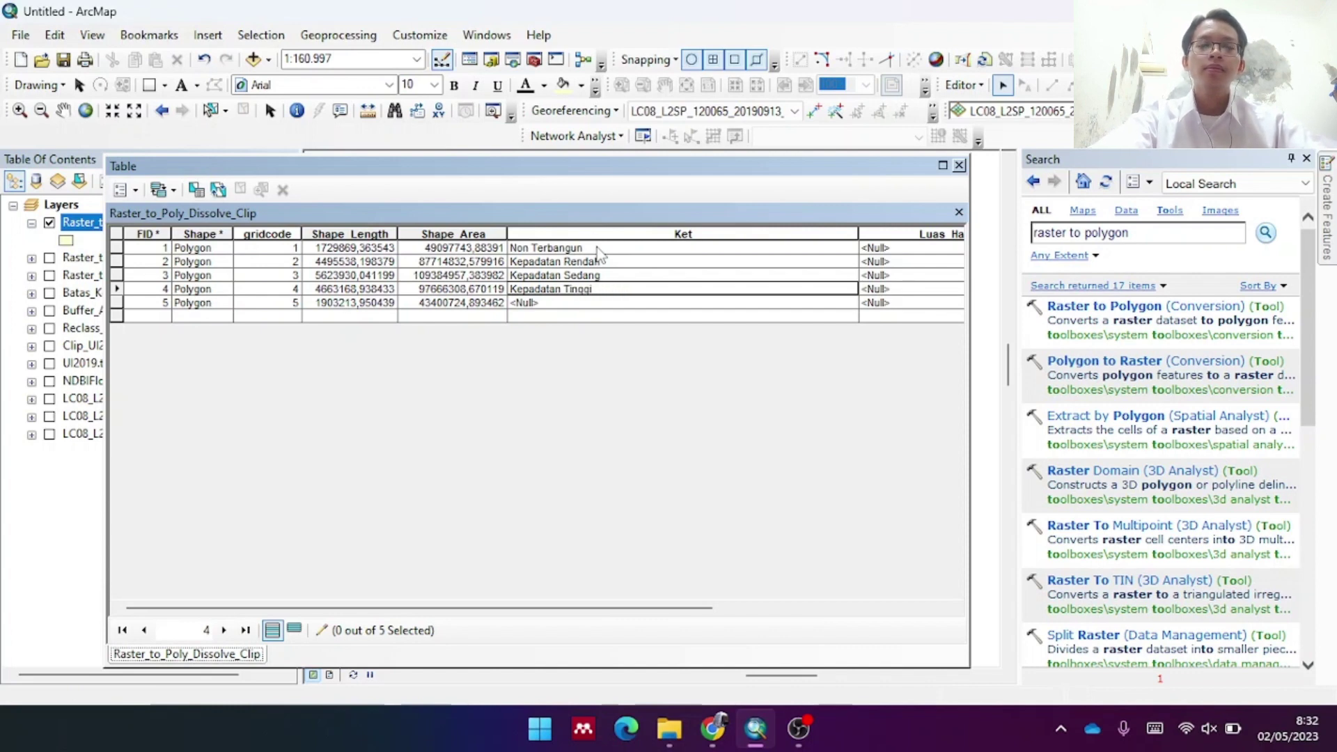
key(Down)
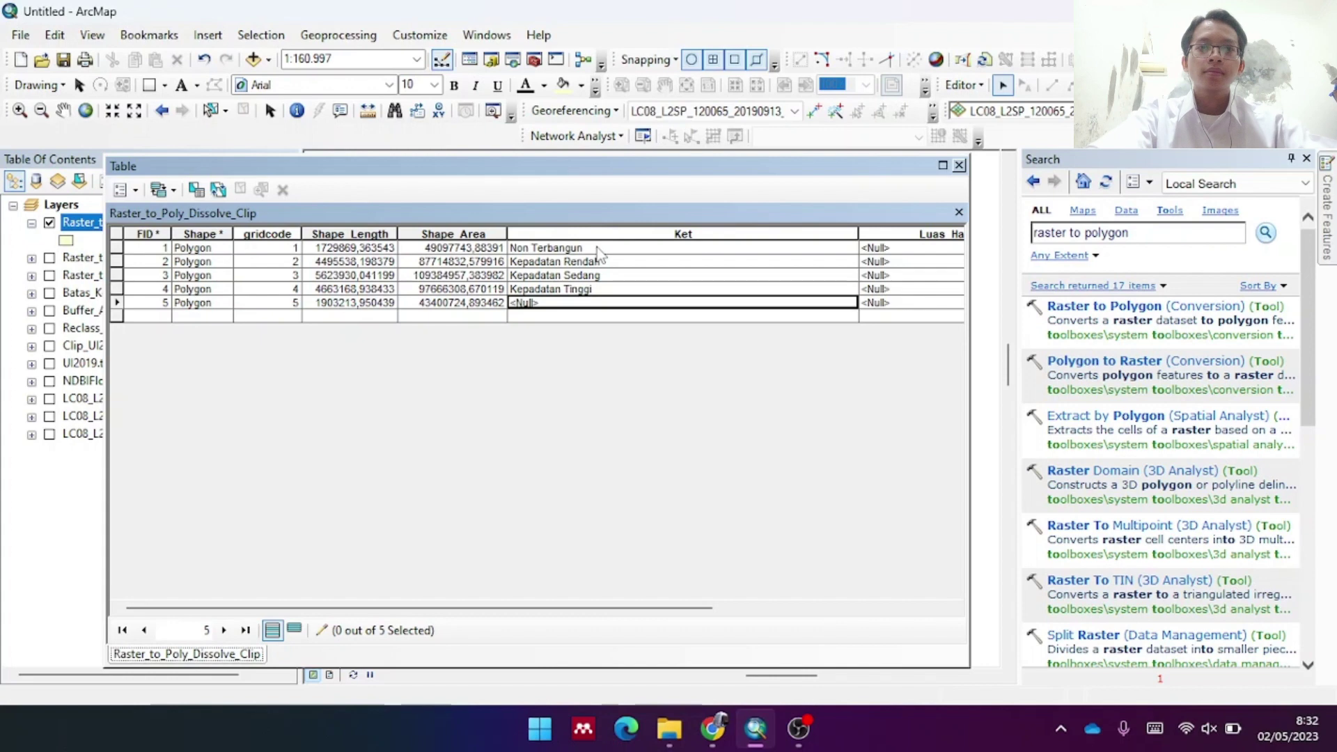
text(Kepadatan Sangat Tinggi)
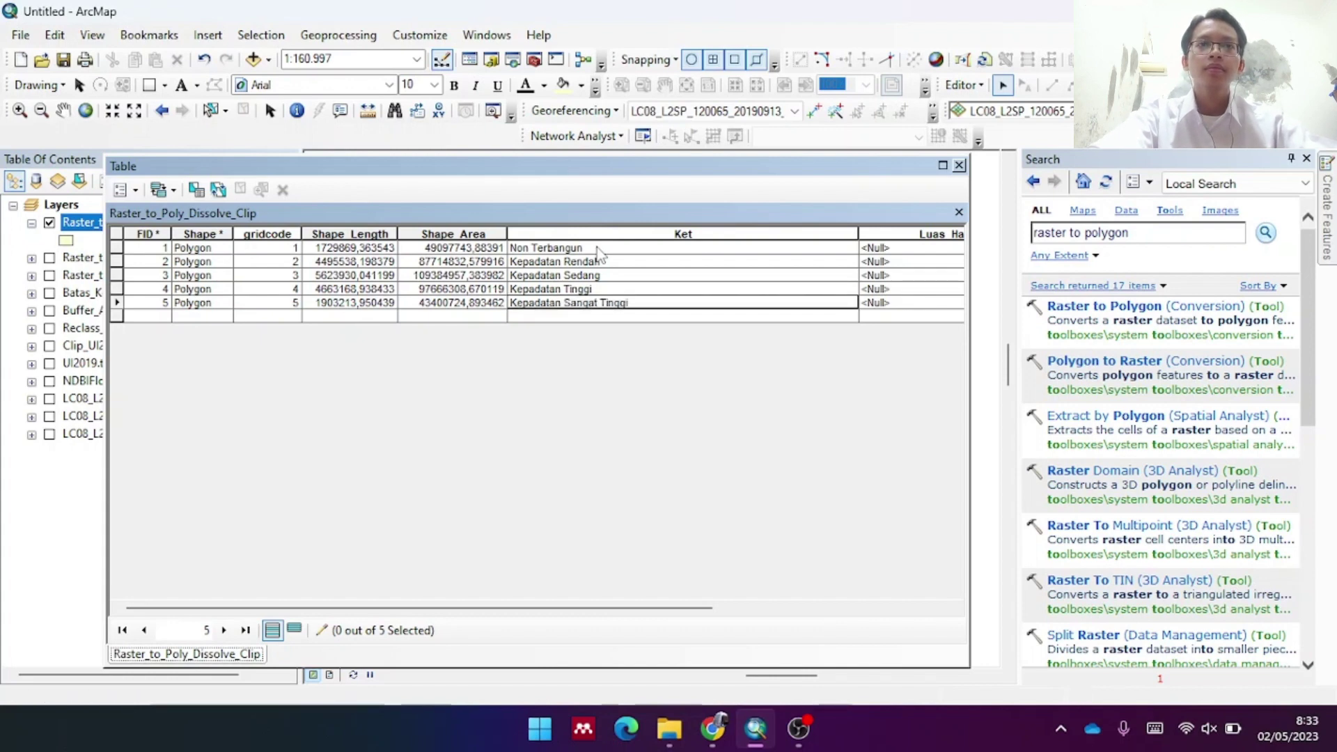
Calculate the polygon areas in hectares into the Luas_Ha field using the data source's coordinate system, and close the attribute table
drag(653, 608, 891, 609)
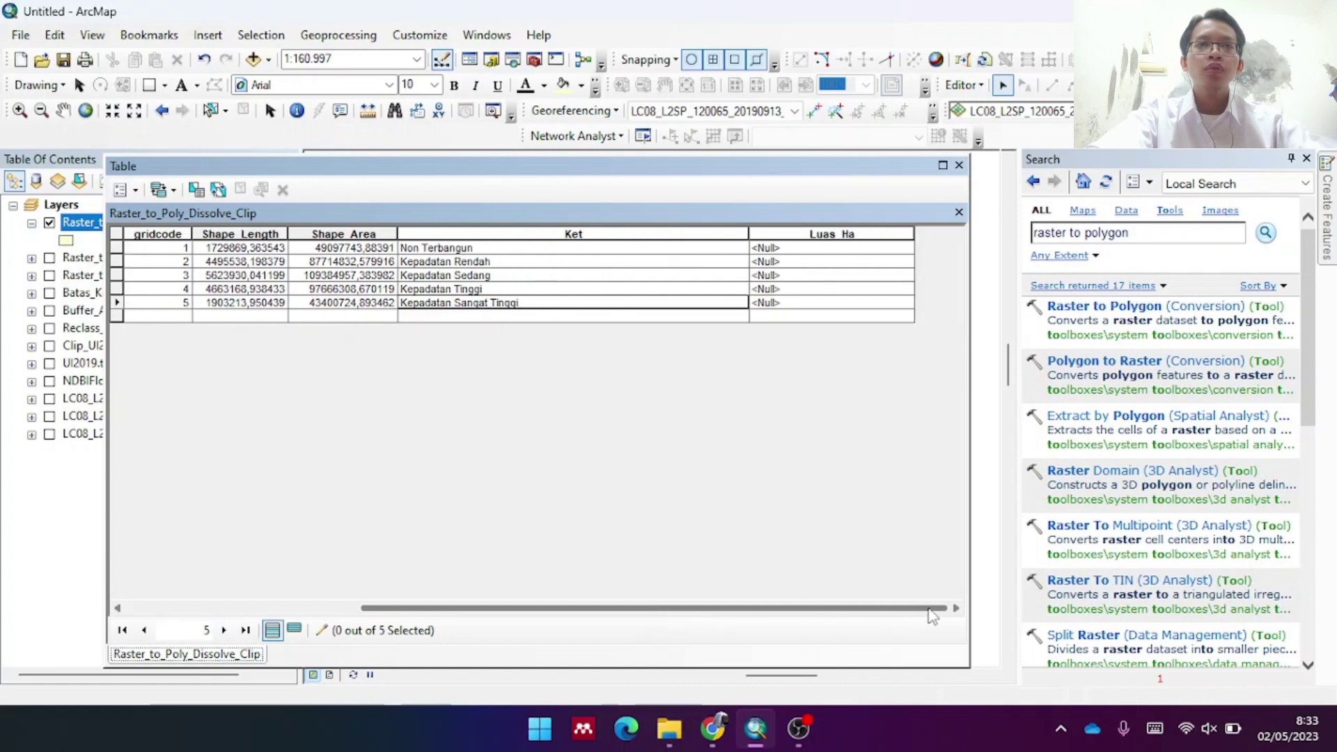
right_click(810, 235)
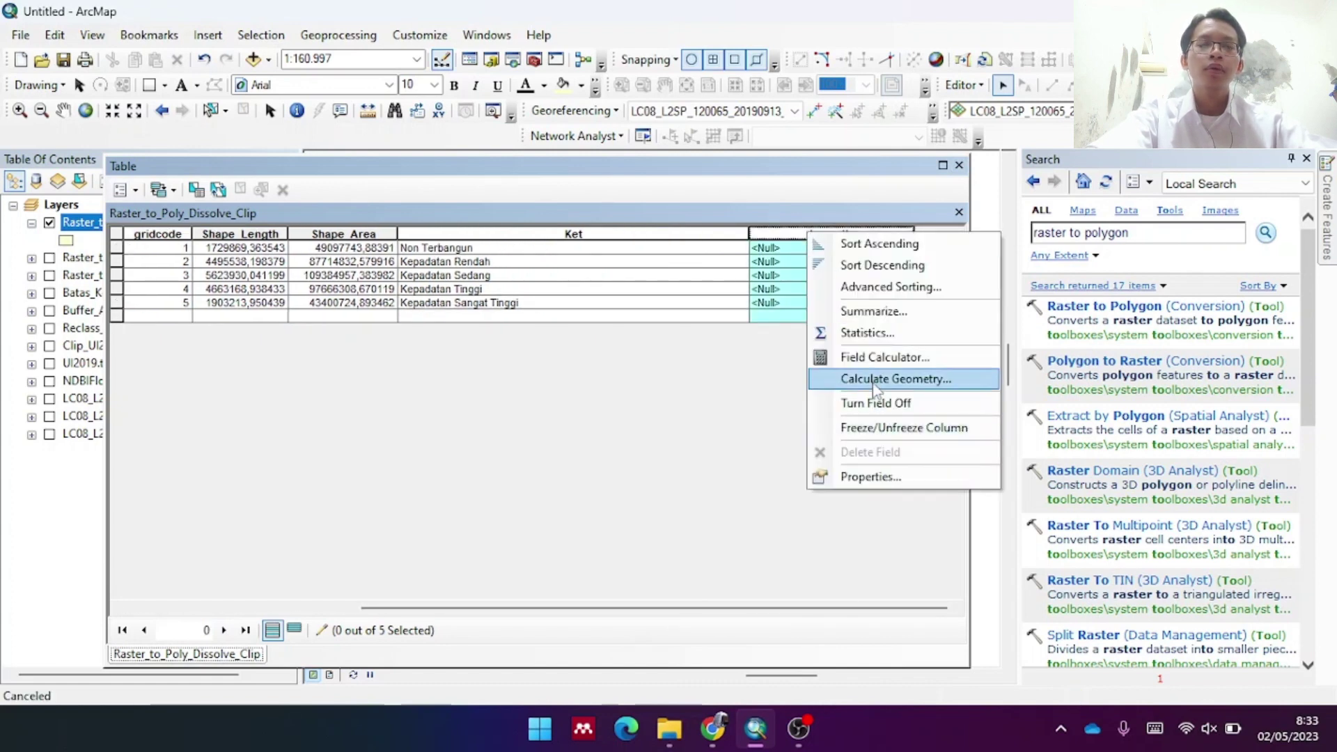
click(872, 378)
click(697, 252)
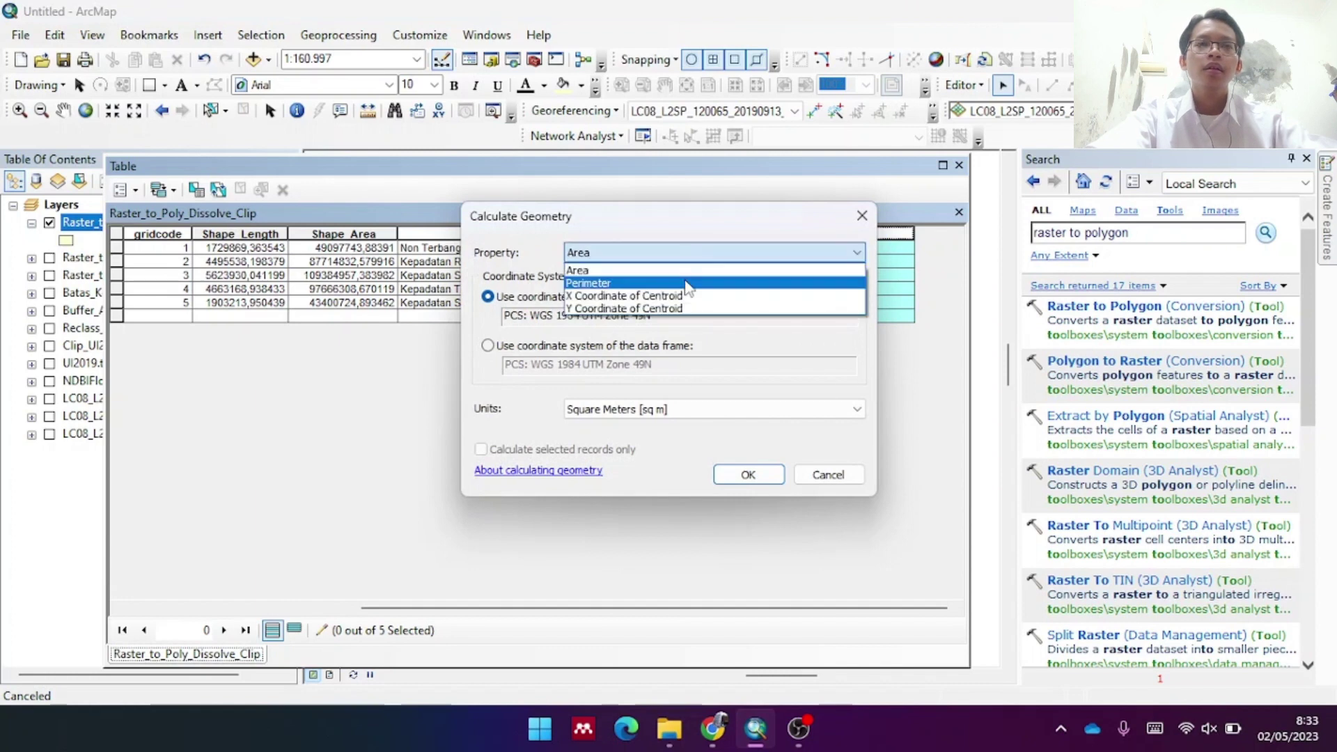
click(652, 264)
click(809, 411)
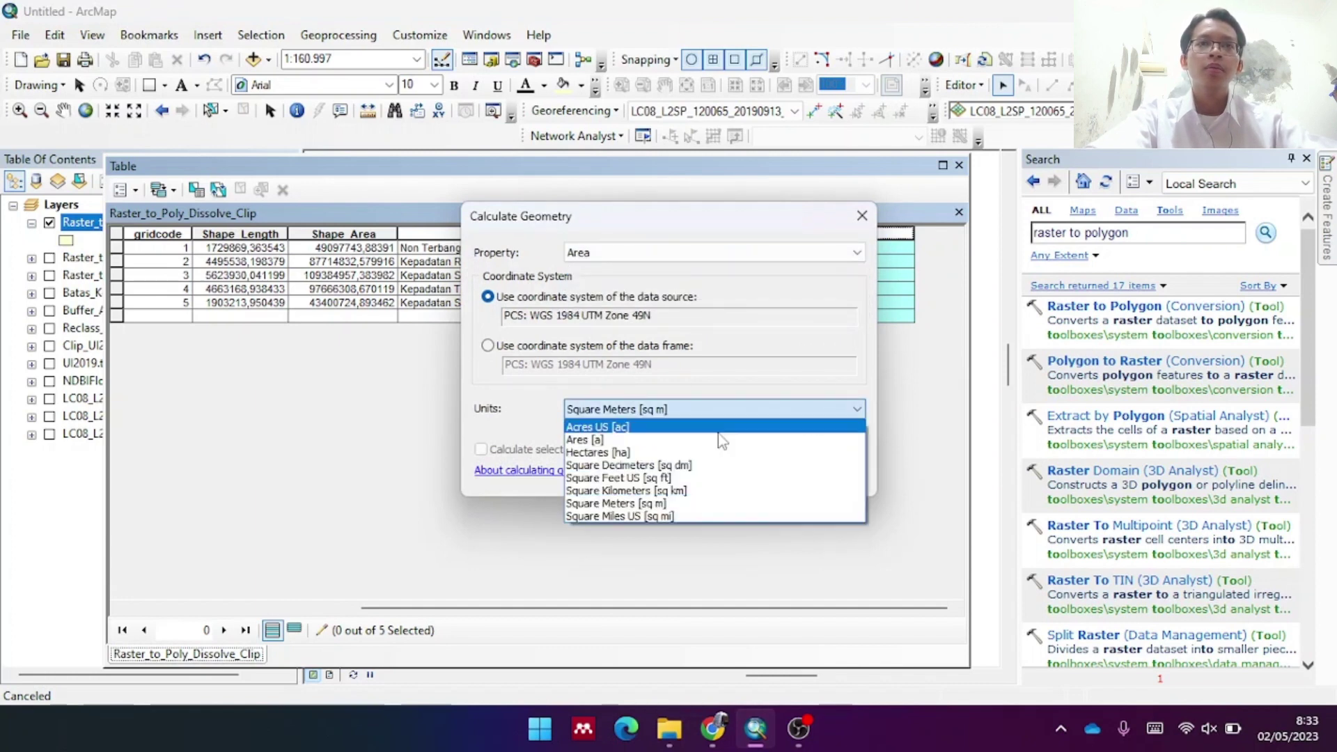
click(627, 451)
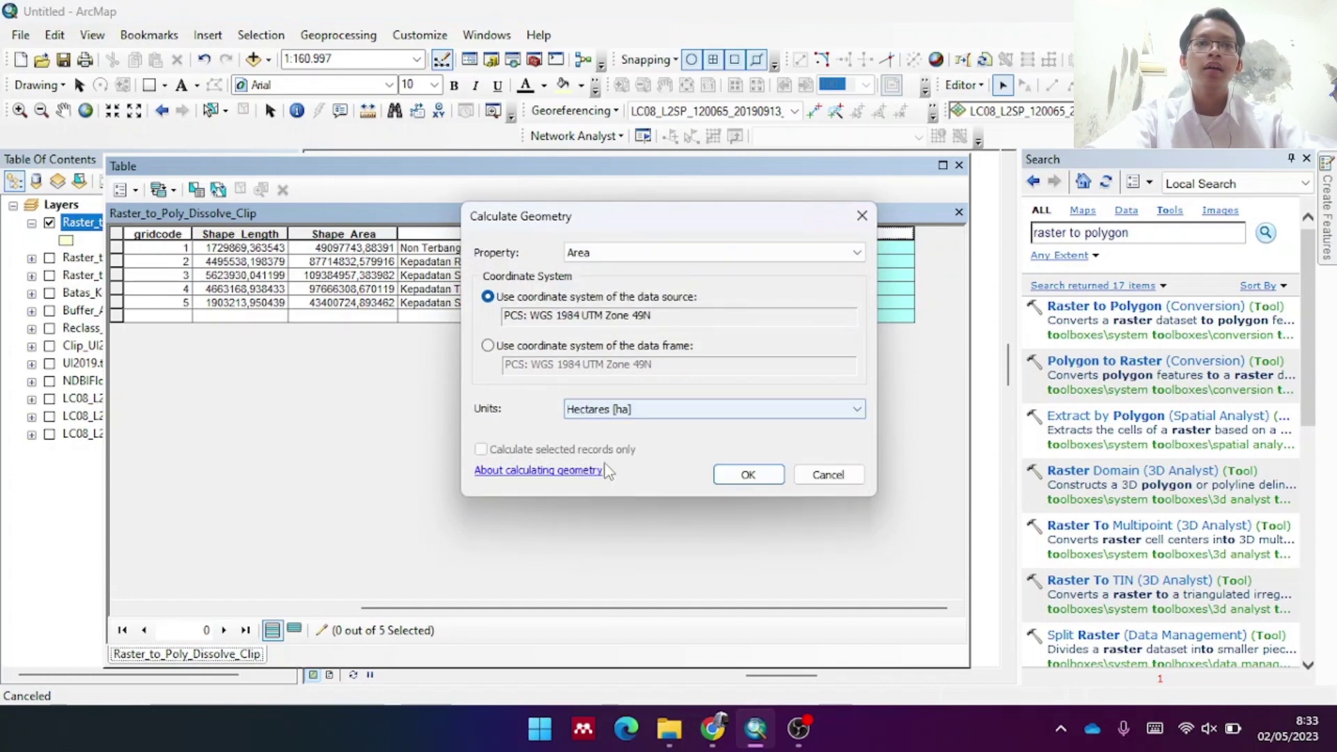
click(748, 474)
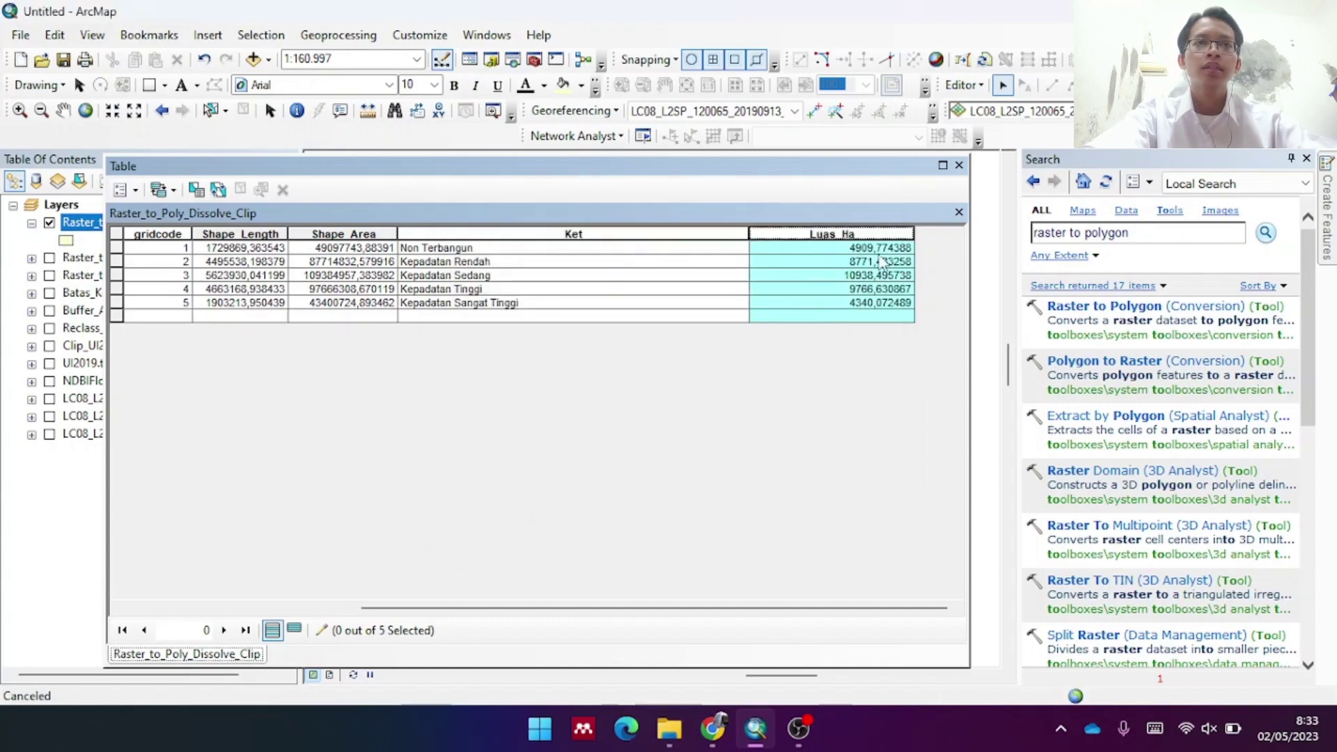
click(959, 165)
Symbolize Raster_to_Poly_Dissolve_Clip by unique values of the Ket field, adding all values
right_click(106, 223)
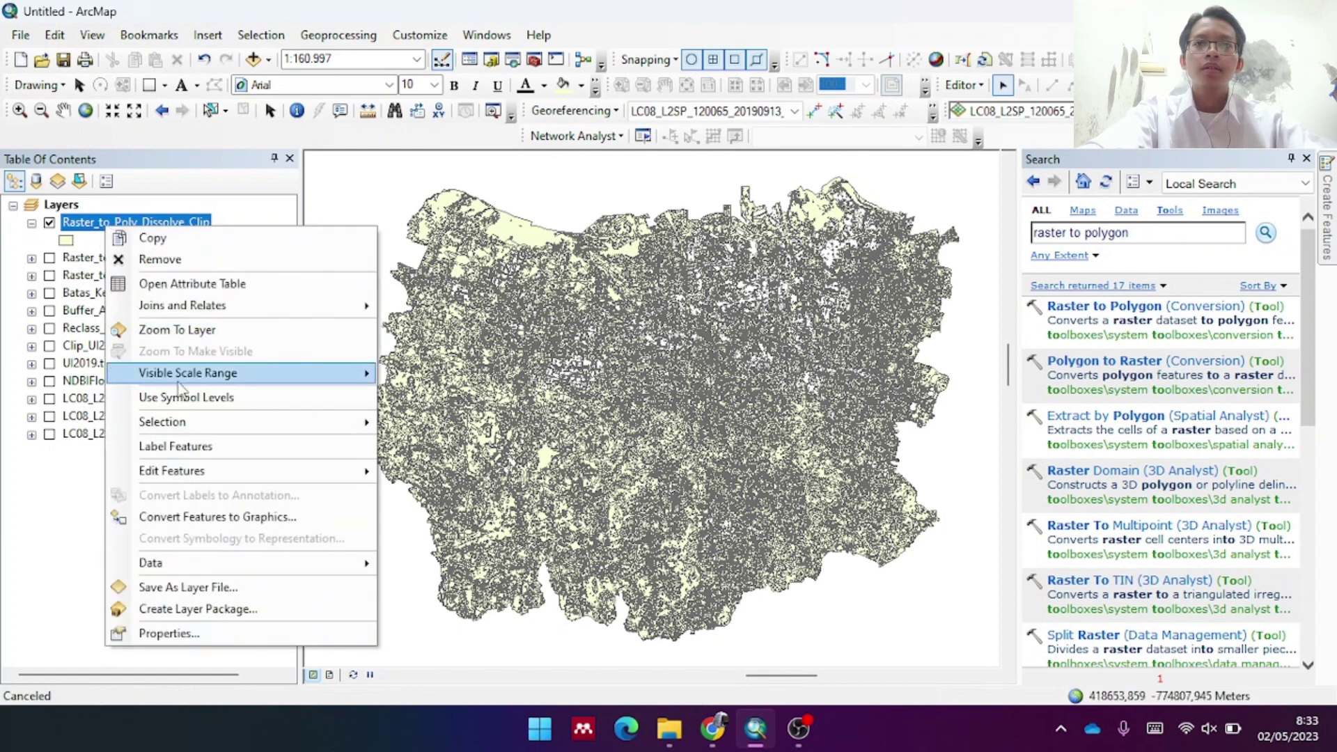
click(167, 633)
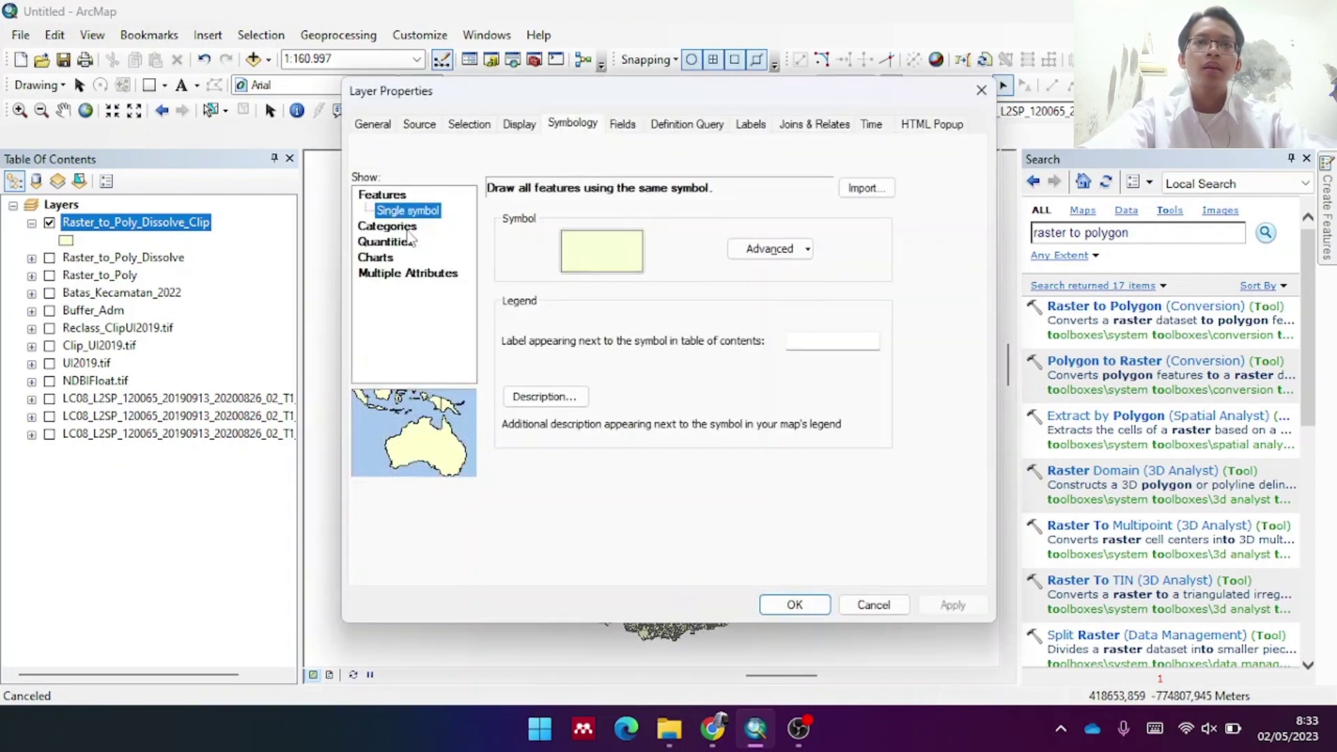
click(655, 228)
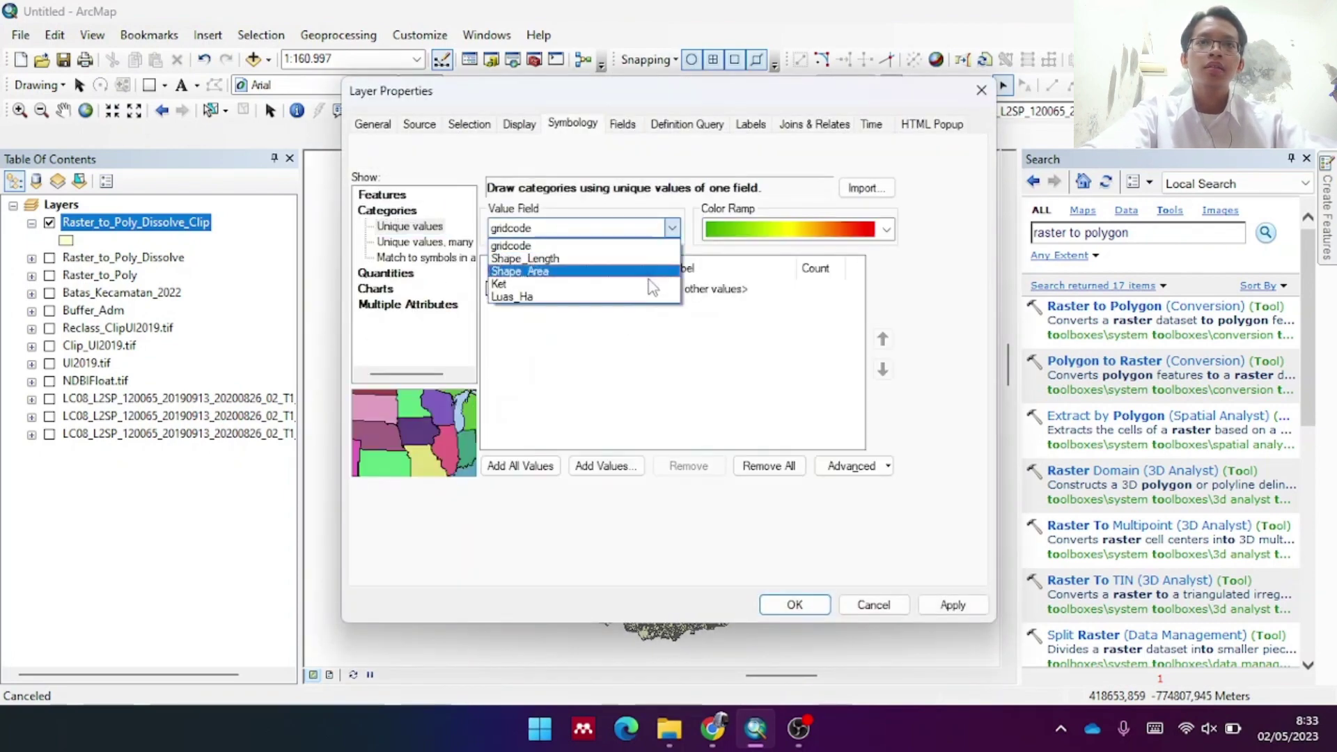
click(515, 283)
click(520, 465)
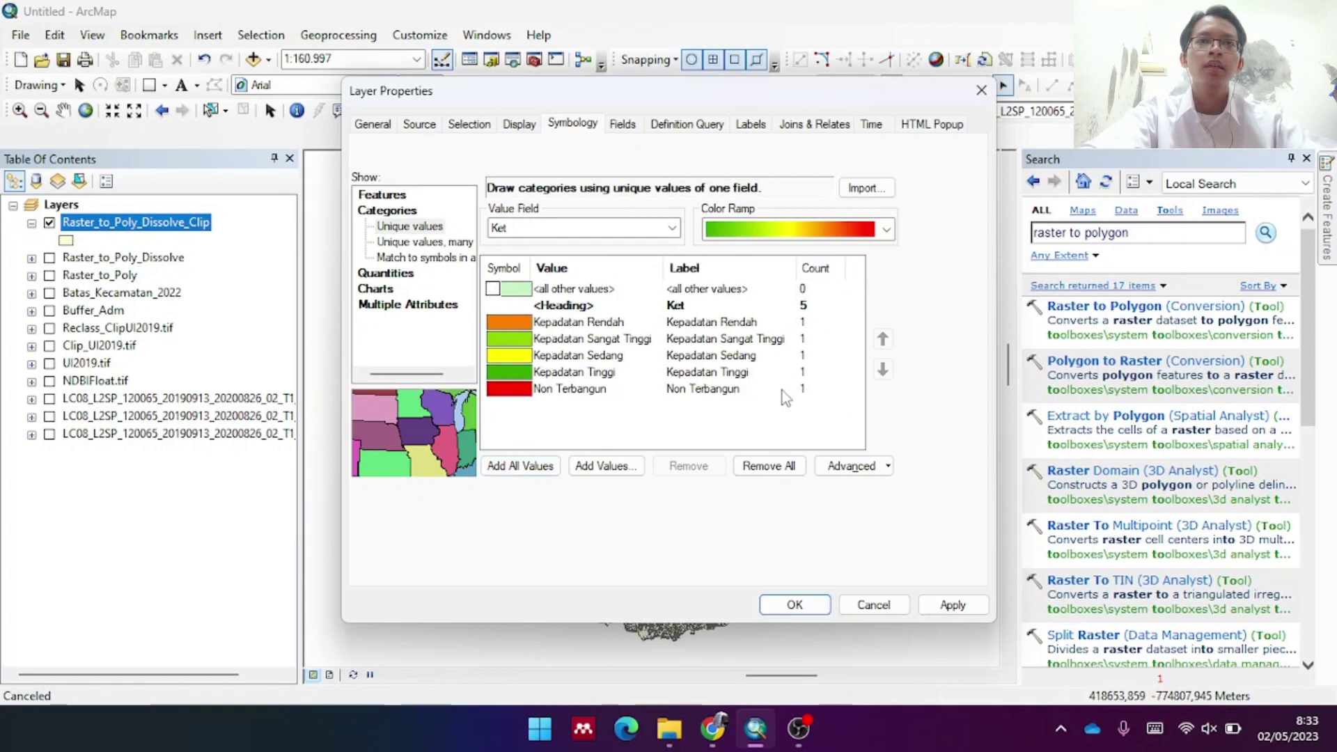
Move the Non Terbangun class up in the layer's symbology order
click(735, 390)
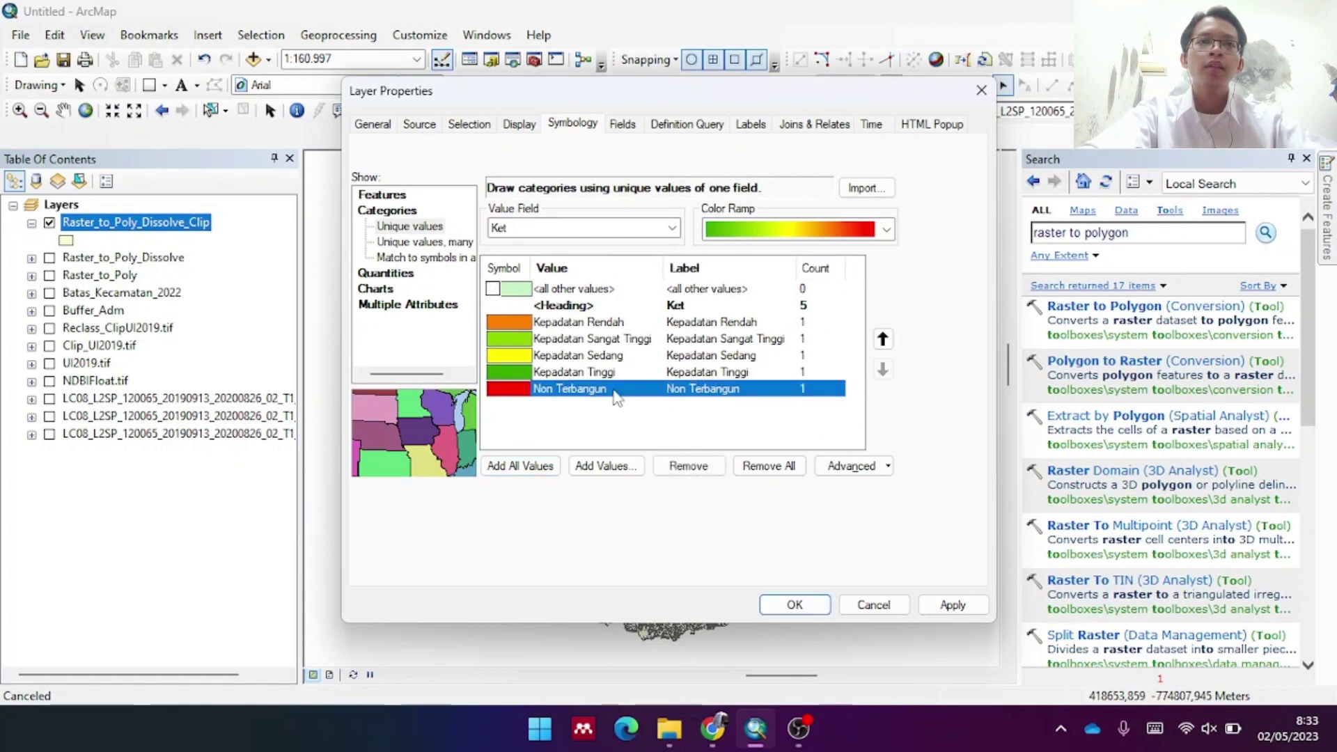
click(884, 340)
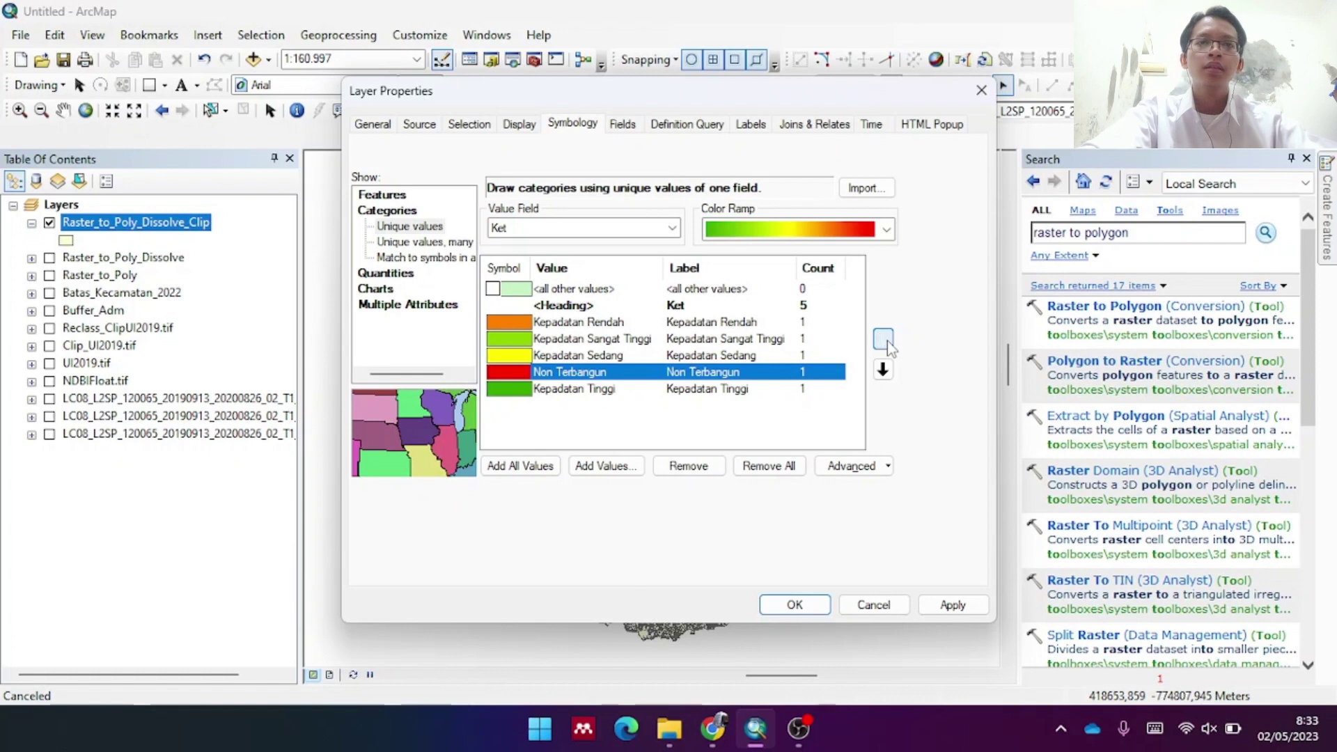
Move the Non Terbangun class to the start and Kepadatan Sangat Tinggi to the end of the Ket class list
click(883, 339)
click(883, 339)
click(883, 340)
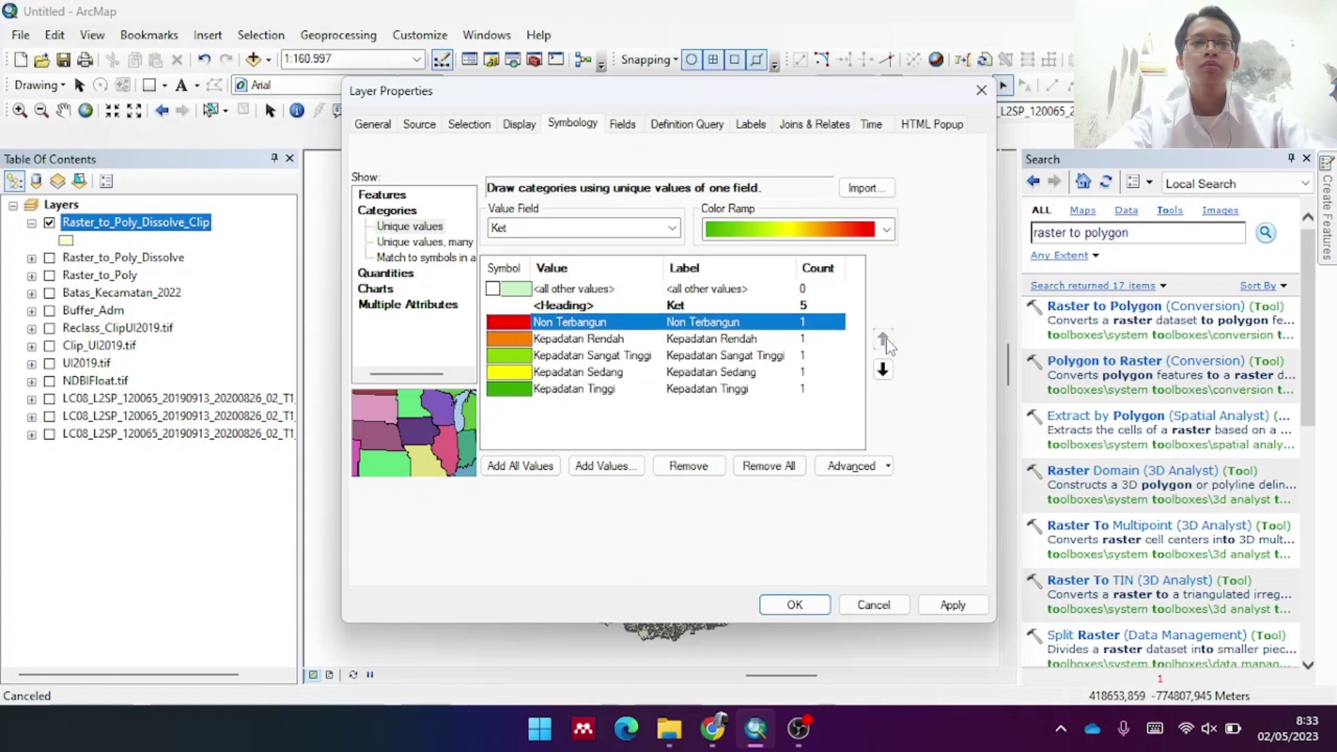
click(624, 357)
click(884, 370)
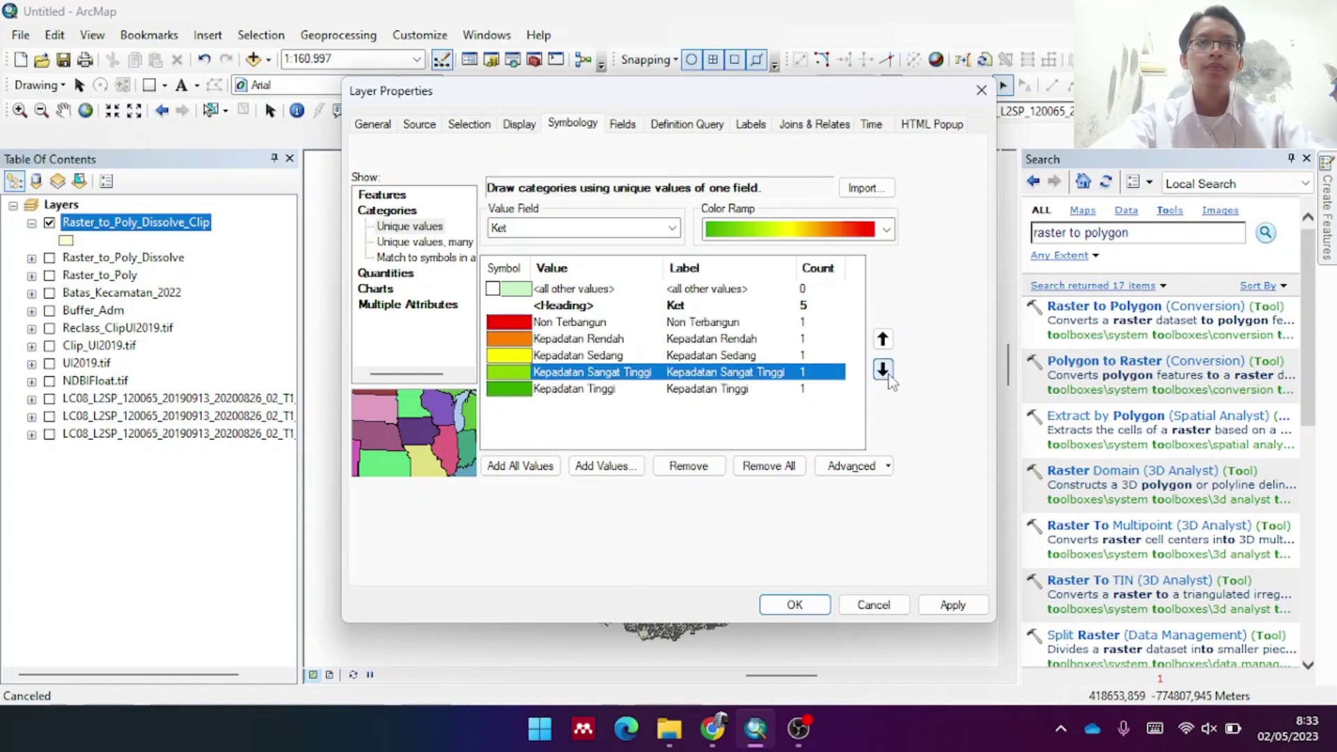
click(884, 371)
Try the dark-green-to-red and light-green-to-red color ramps on the Kepadatan Sangat Tinggi class
click(885, 230)
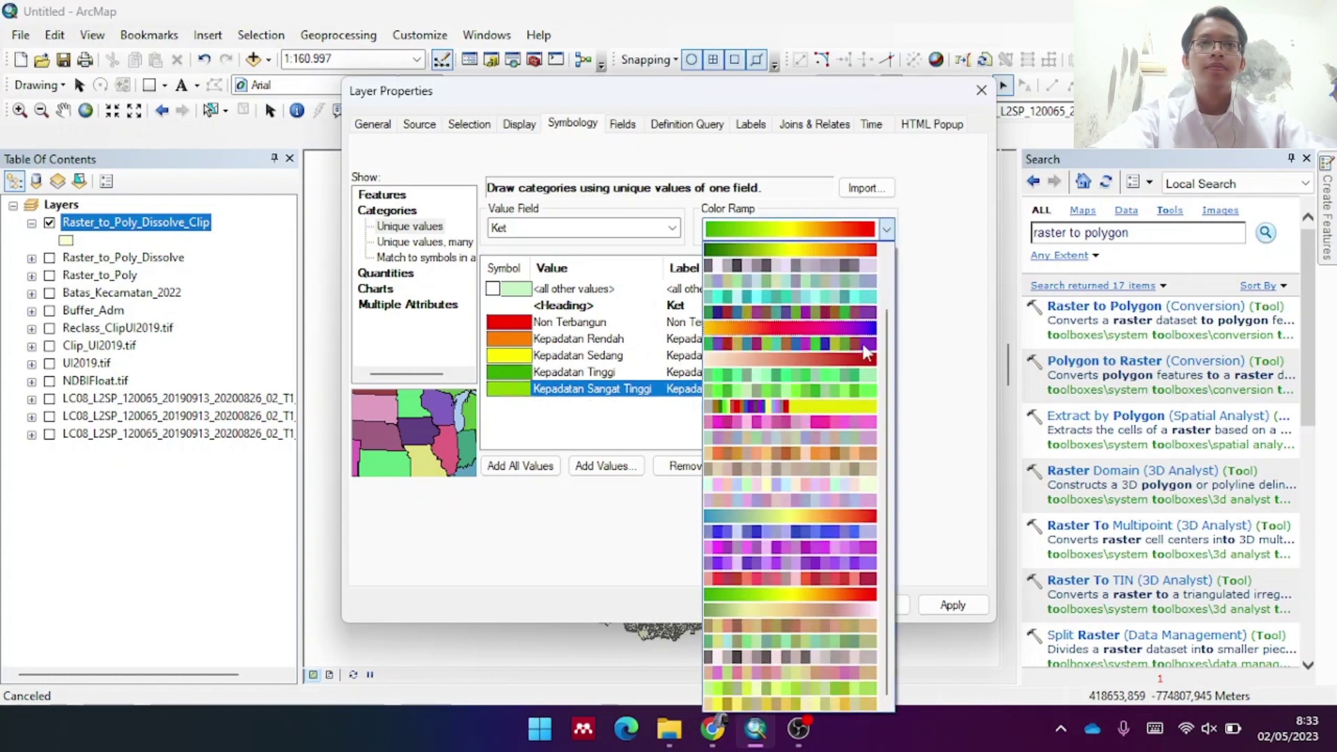
scroll(818, 399, up, 3)
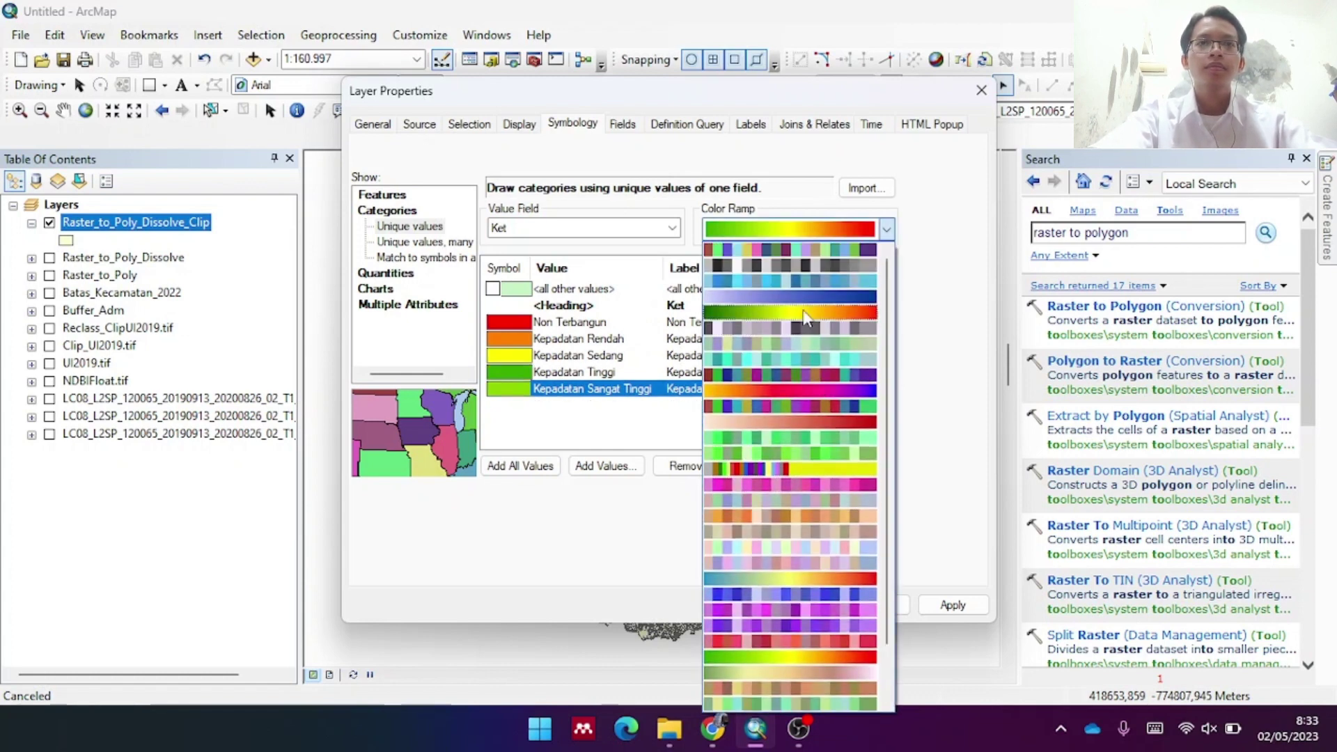
click(806, 319)
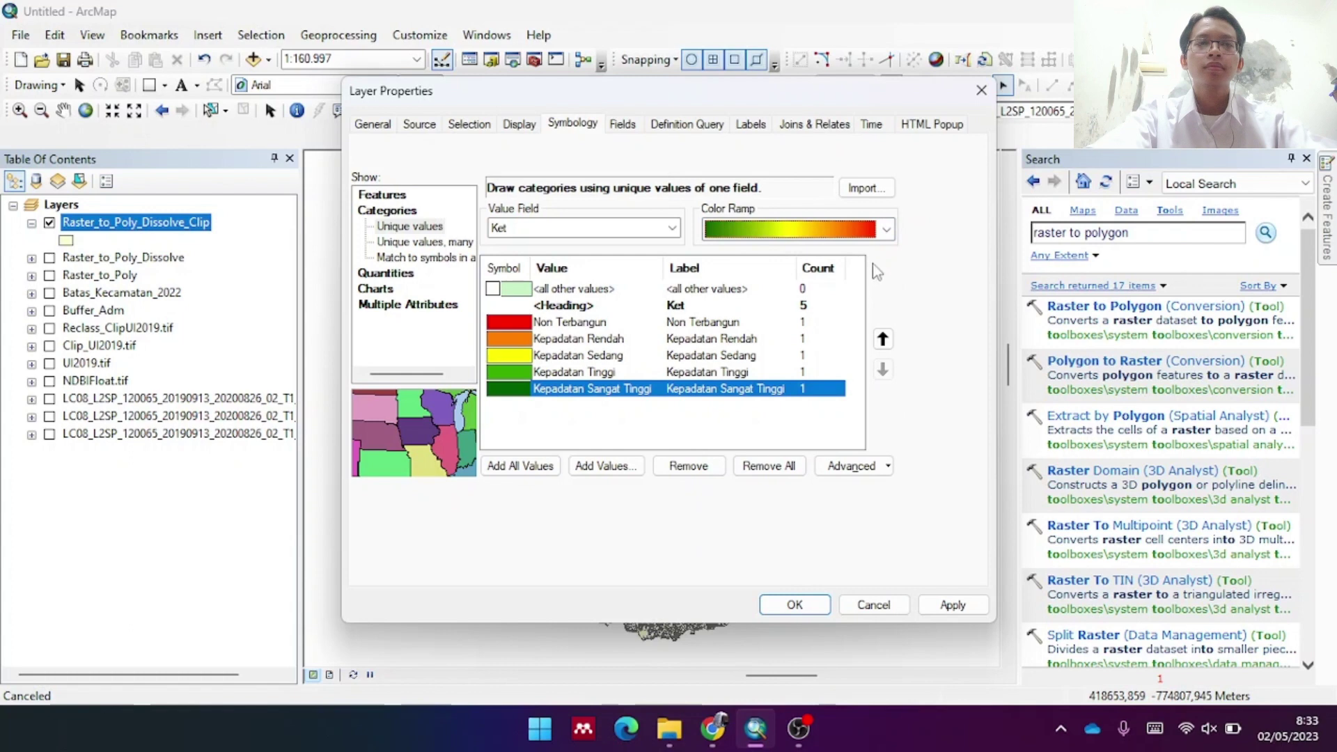
click(886, 230)
scroll(836, 418, up, 4)
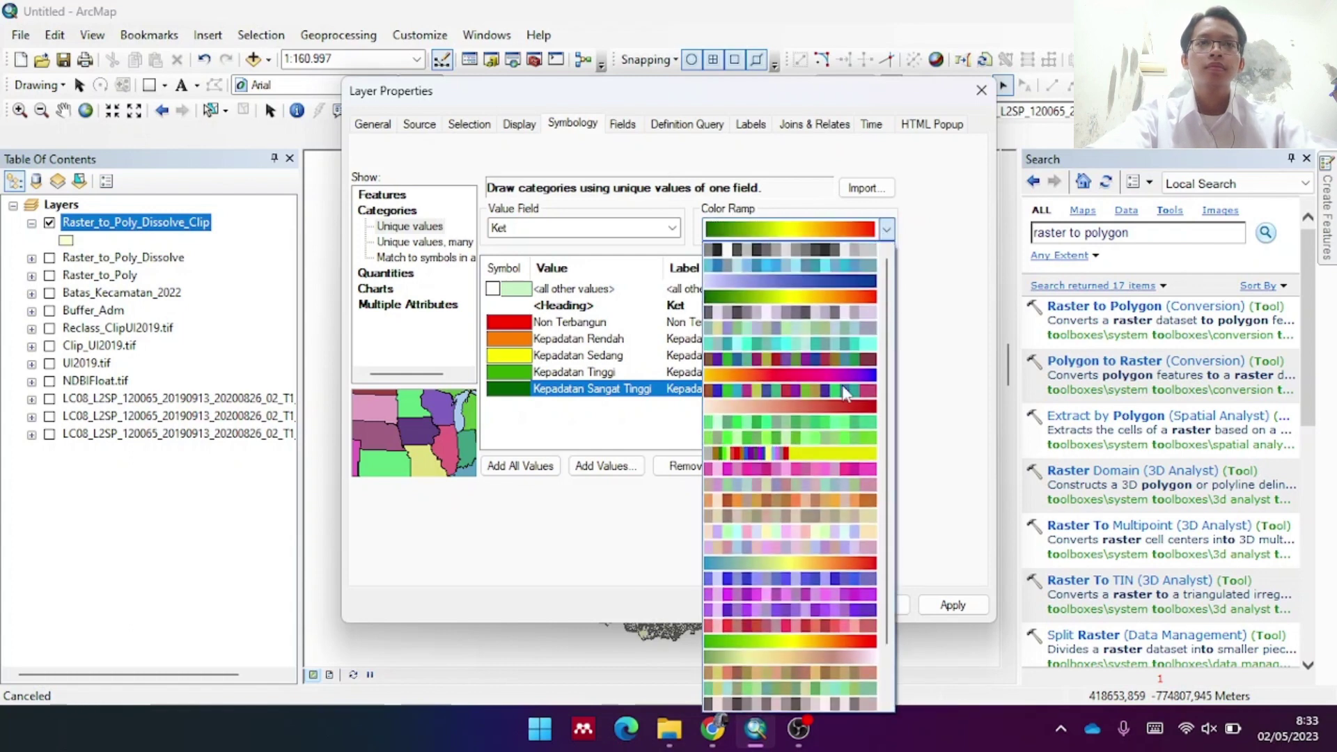
click(798, 657)
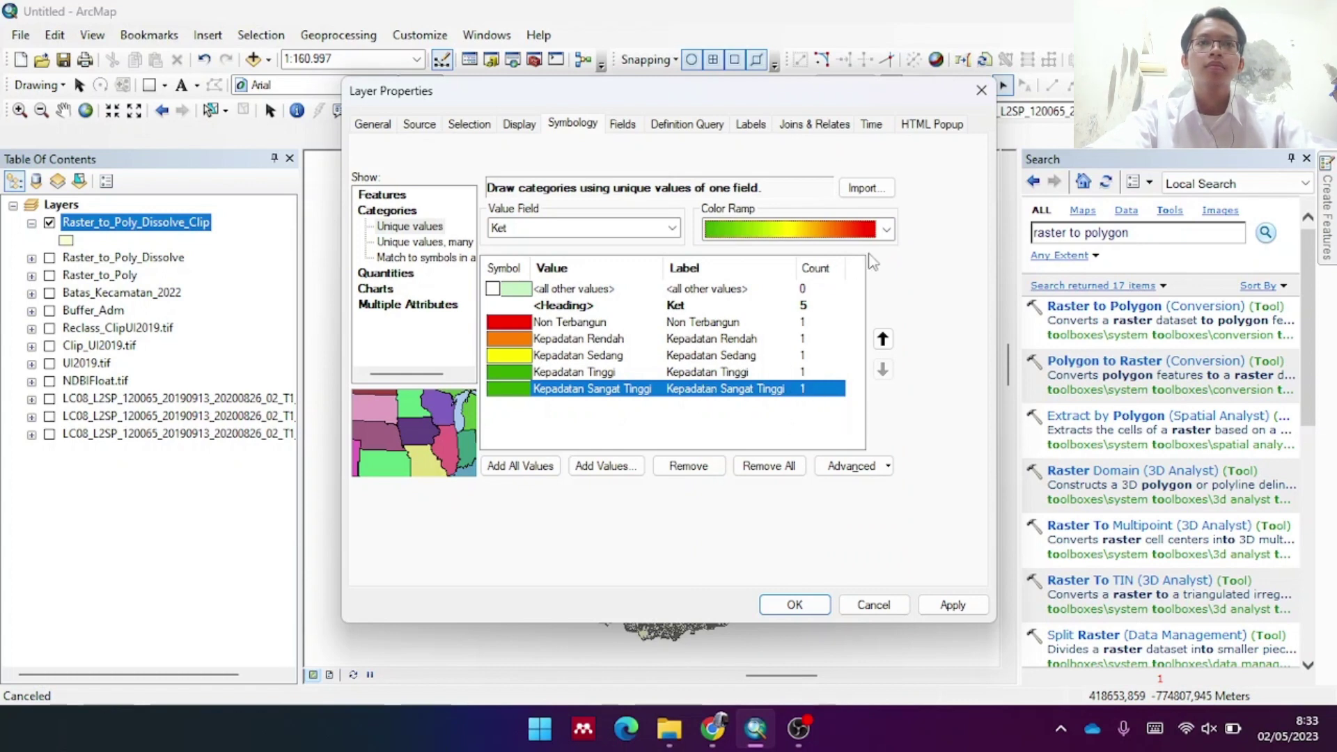
click(886, 229)
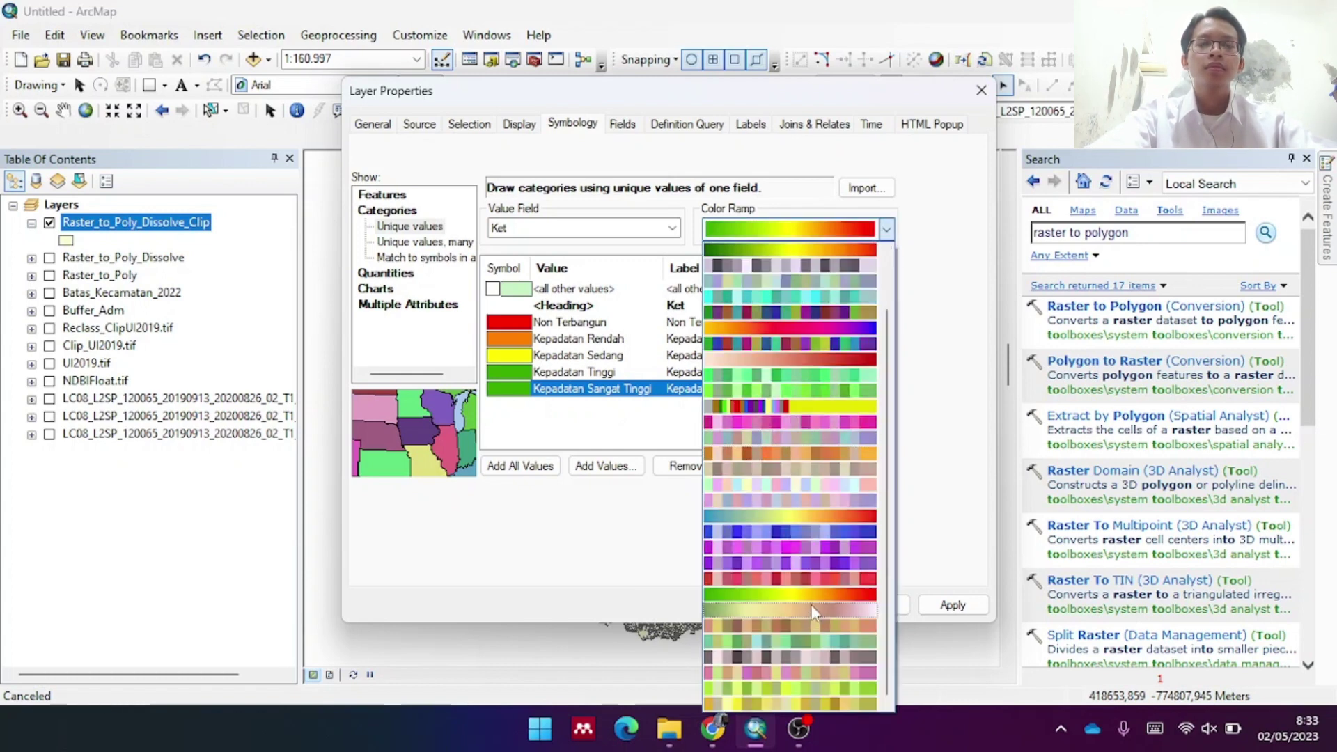
click(811, 605)
click(623, 435)
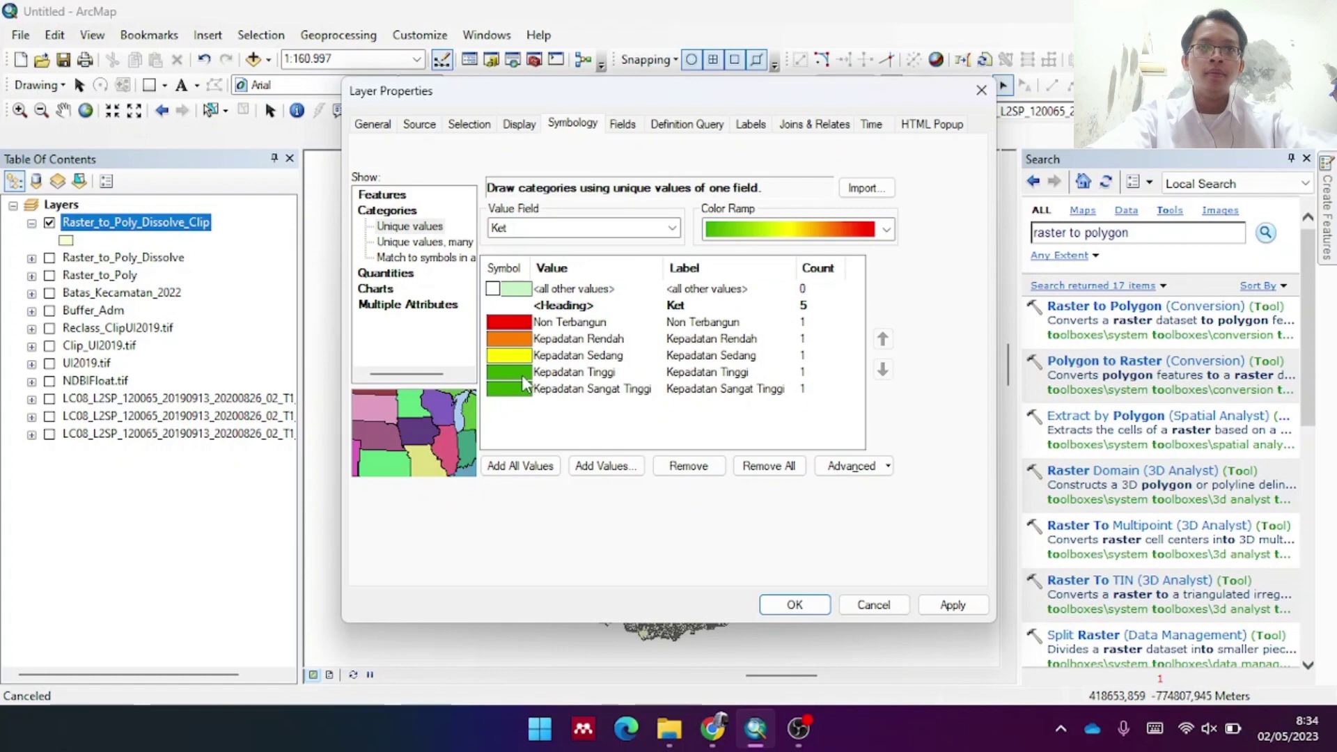
Move the Non Terbangun class to the end of the class list
click(651, 324)
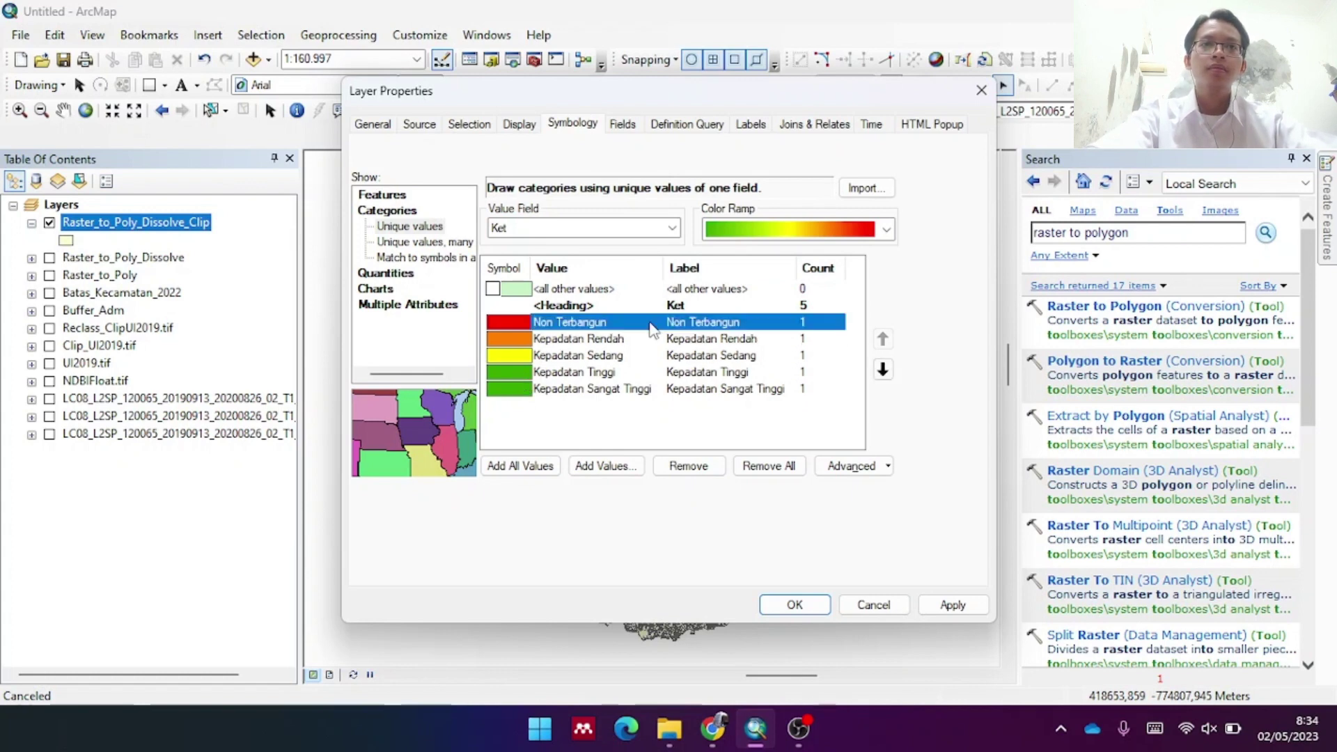
click(883, 370)
click(883, 371)
click(883, 371)
click(883, 371)
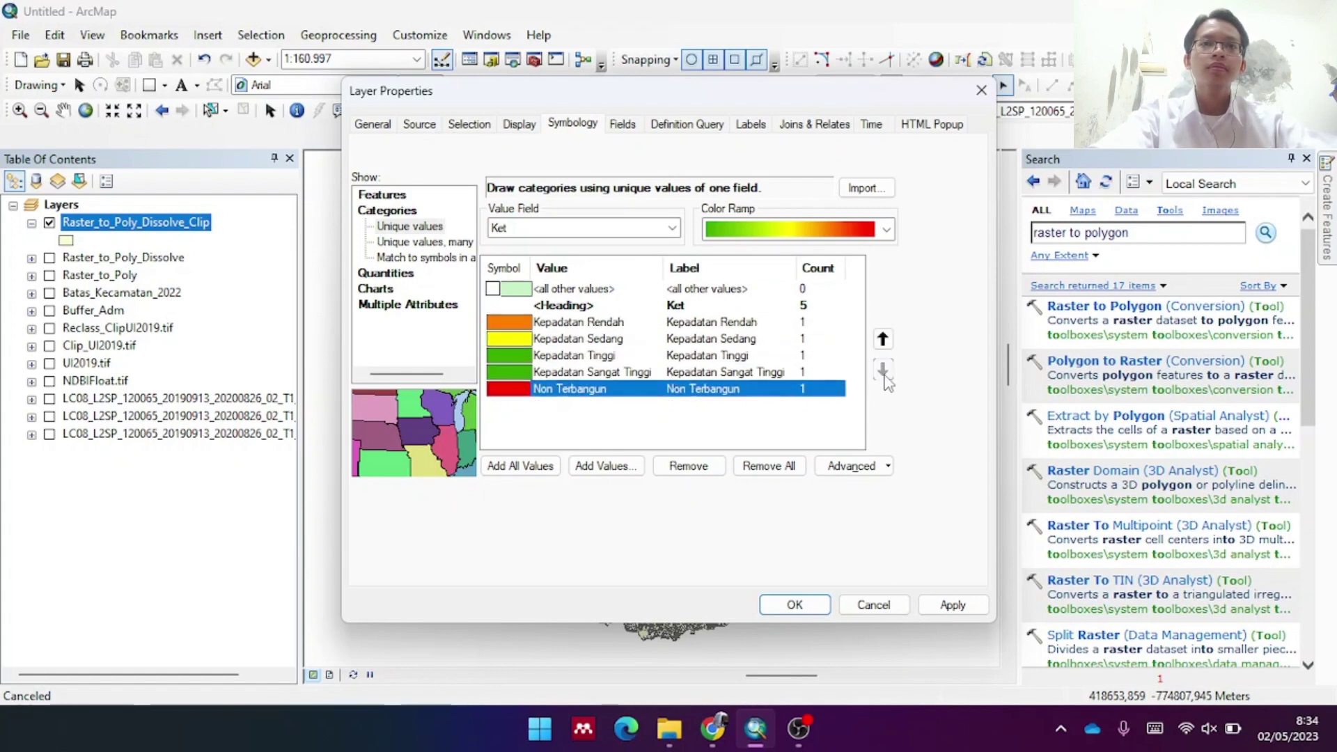
Order the density classes above Non Terbangun as Kepadatan Sangat Tinggi, Tinggi, Sedang and Rendah
click(571, 372)
click(883, 339)
click(883, 340)
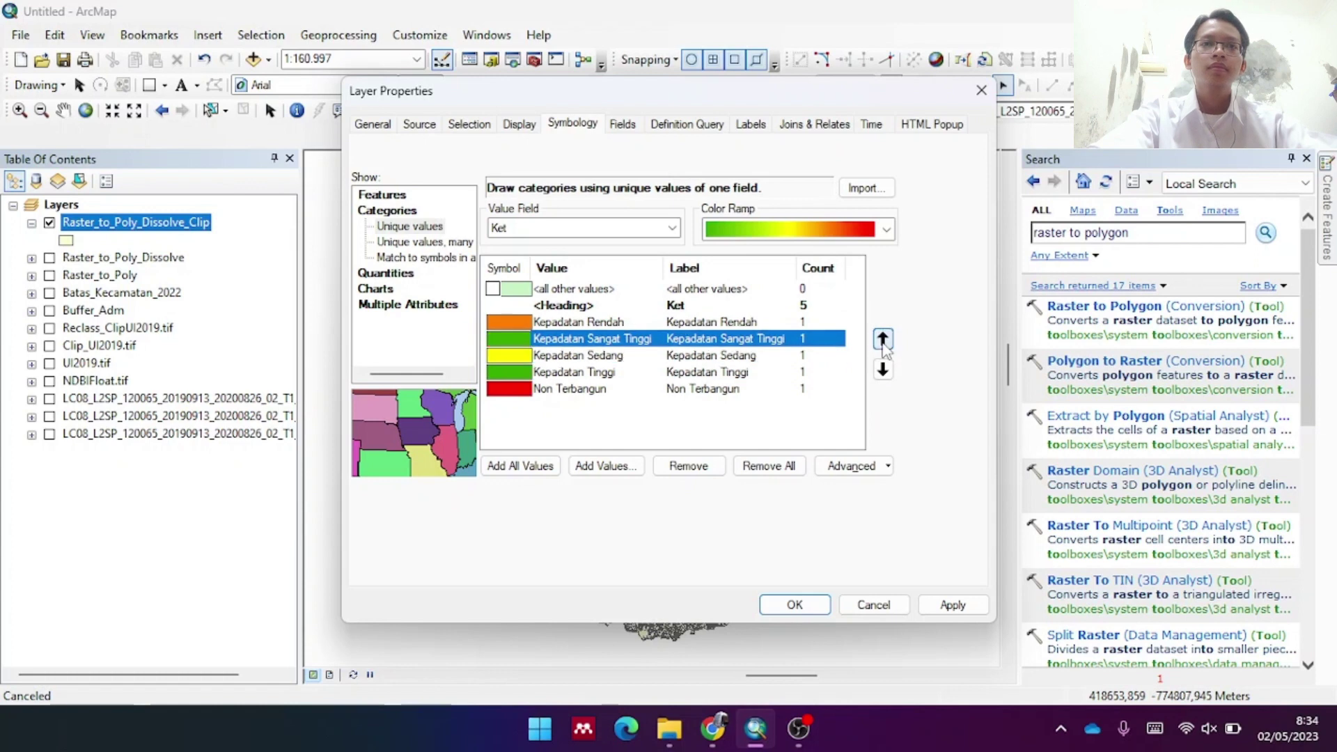
click(883, 339)
click(637, 372)
click(883, 339)
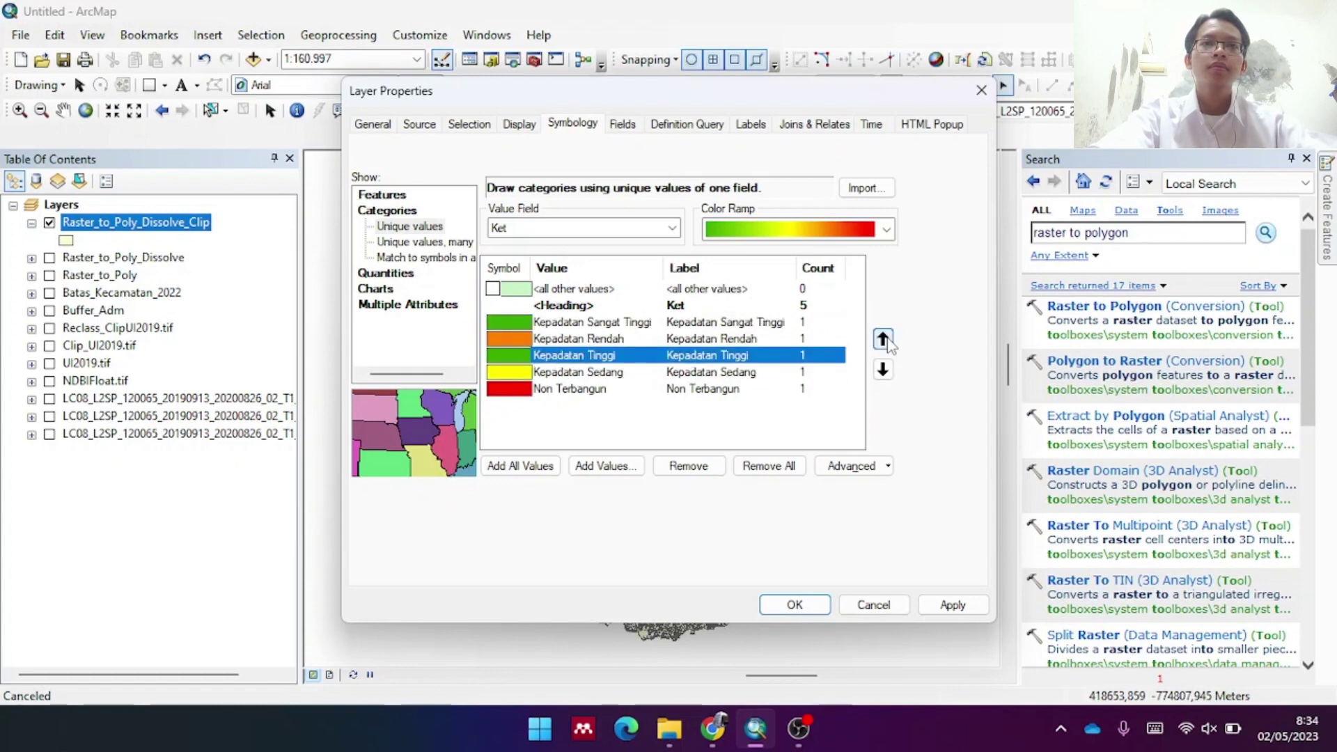
click(883, 339)
click(654, 374)
click(883, 339)
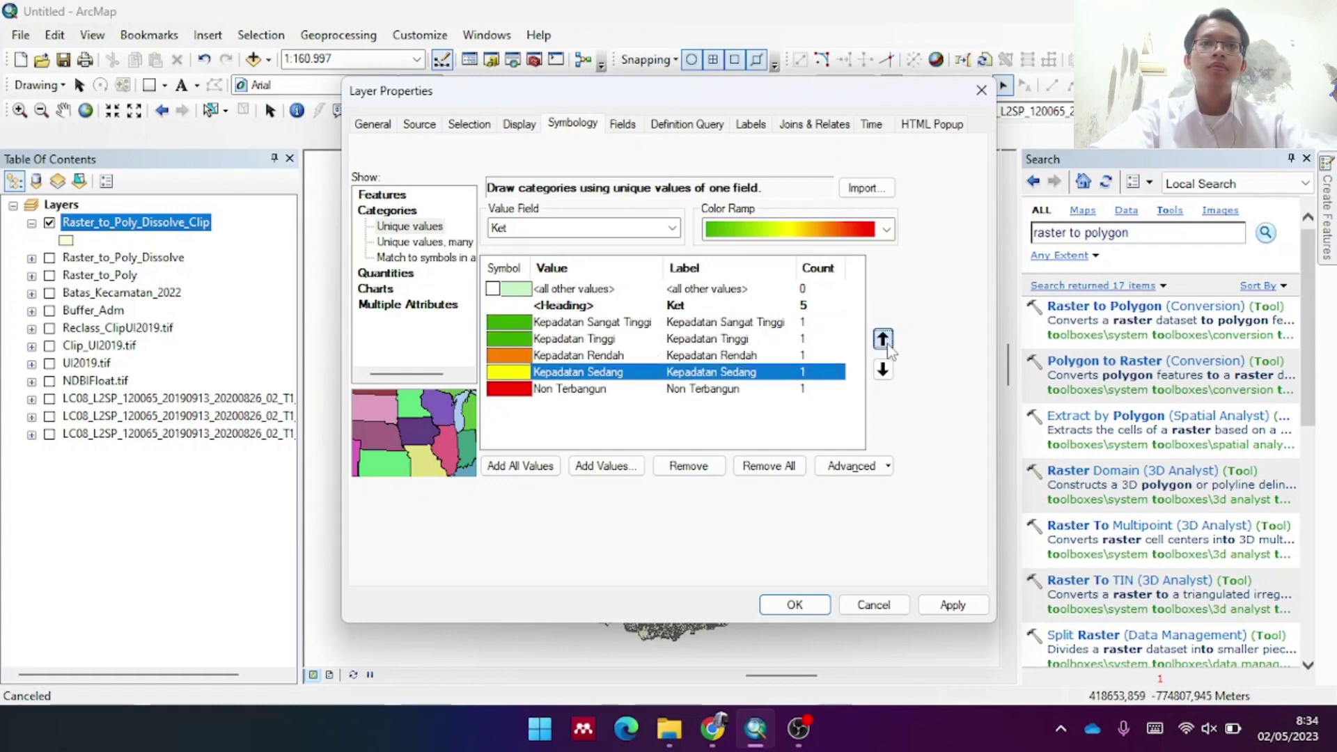
Apply the dark-green-yellow-red color ramp to the whole list of Ket classes, with Kepadatan Sangat Tinggi as dark green
click(887, 230)
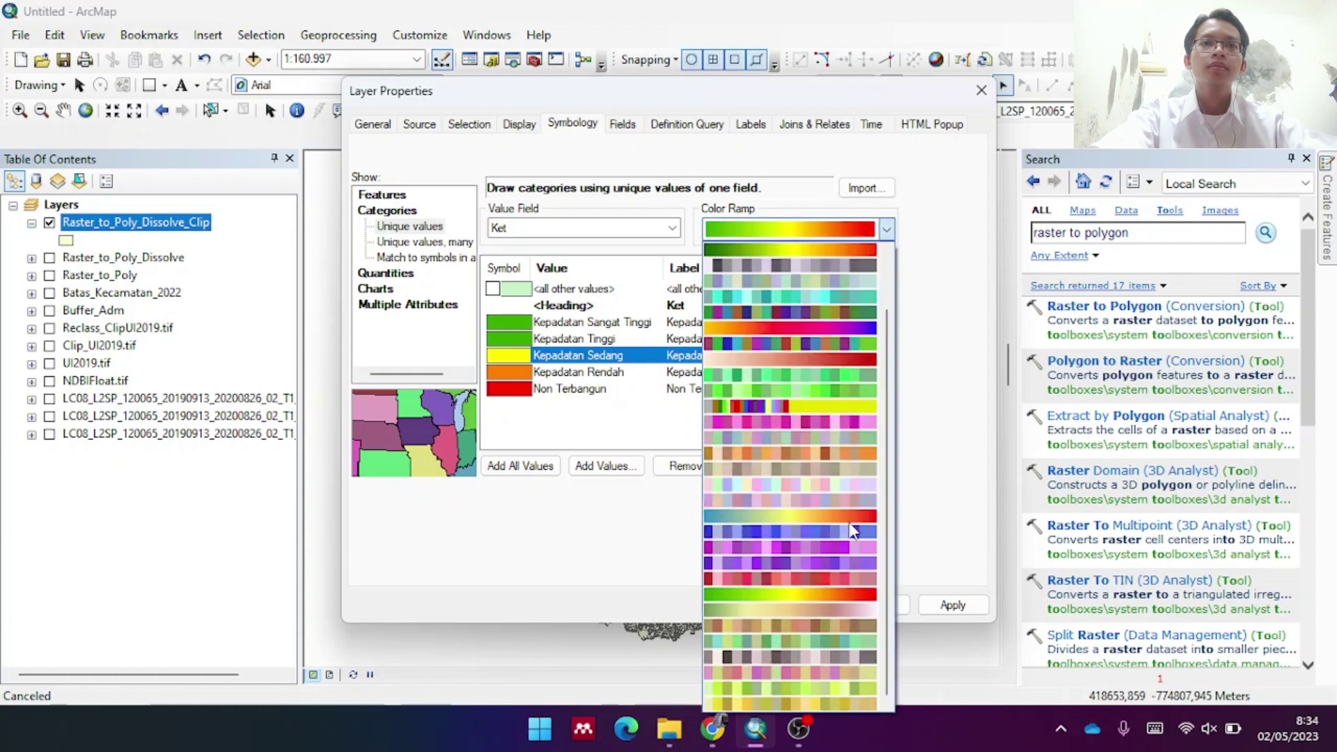
click(805, 595)
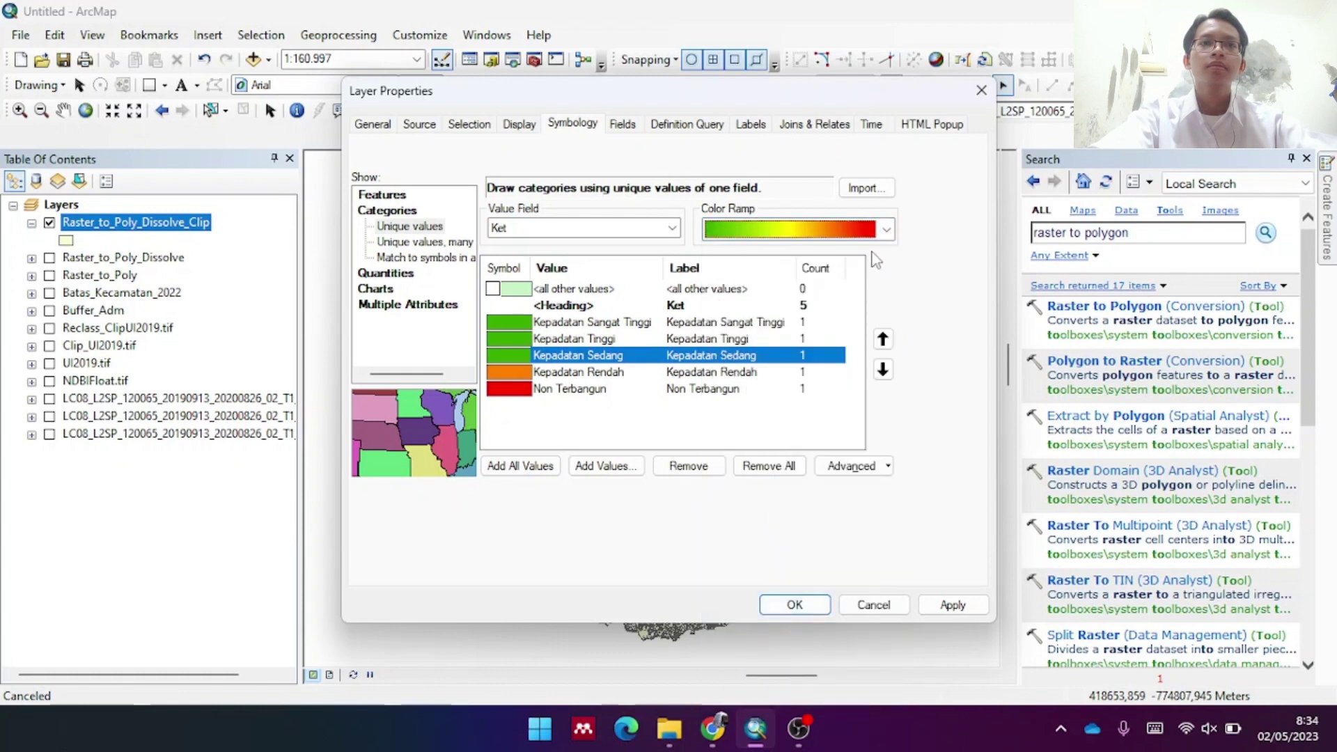
click(884, 233)
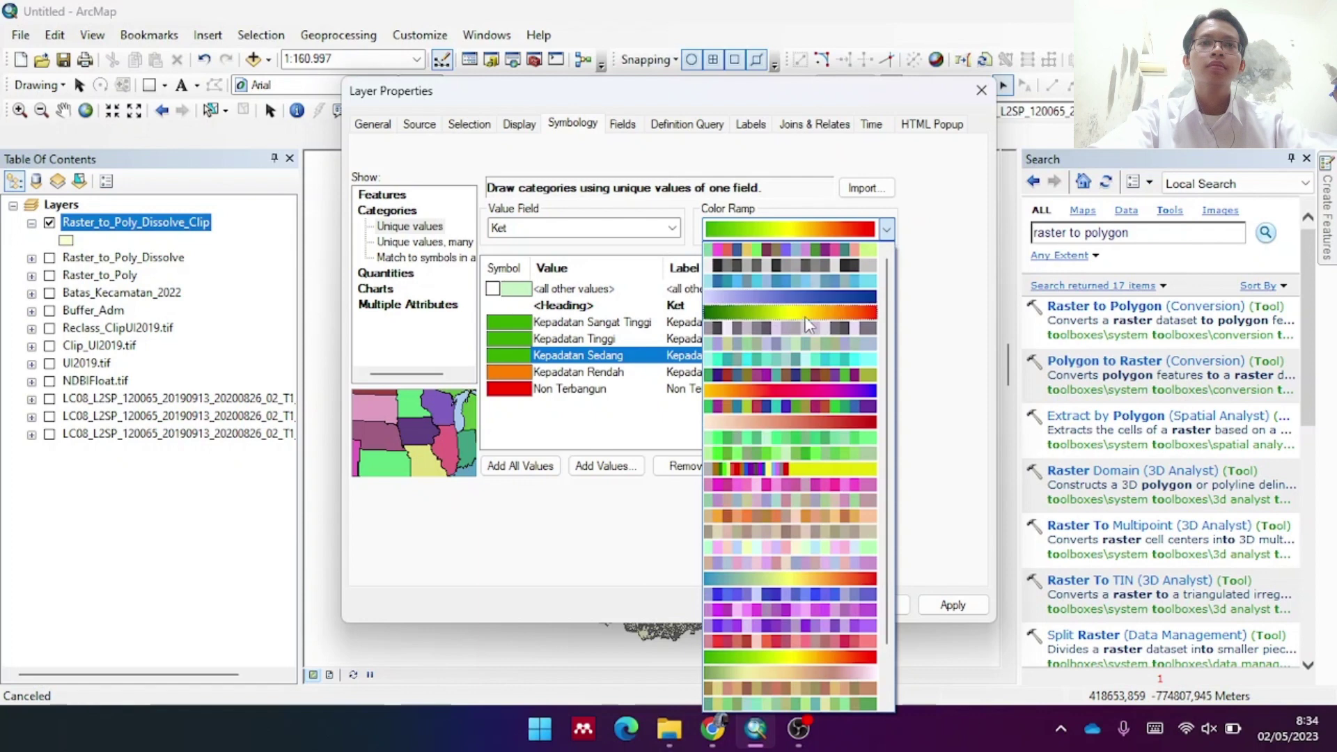
click(808, 328)
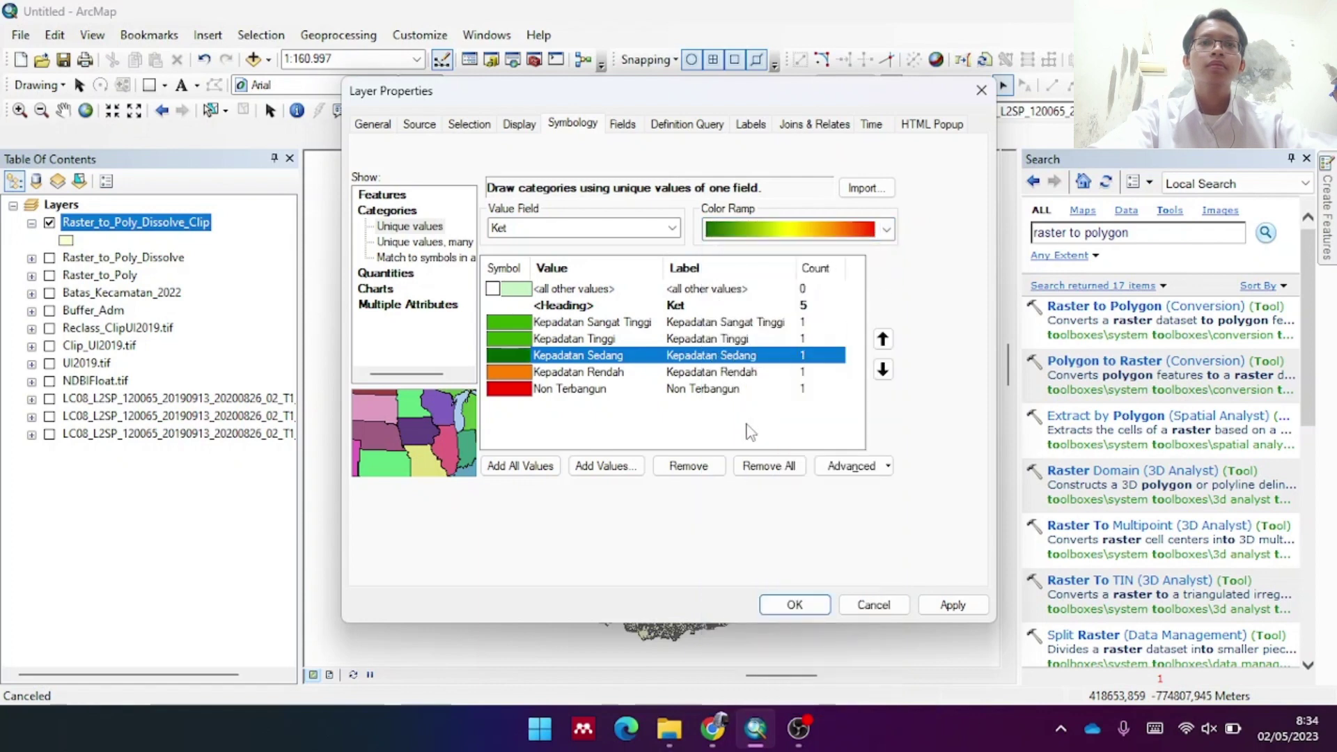
click(753, 435)
click(883, 236)
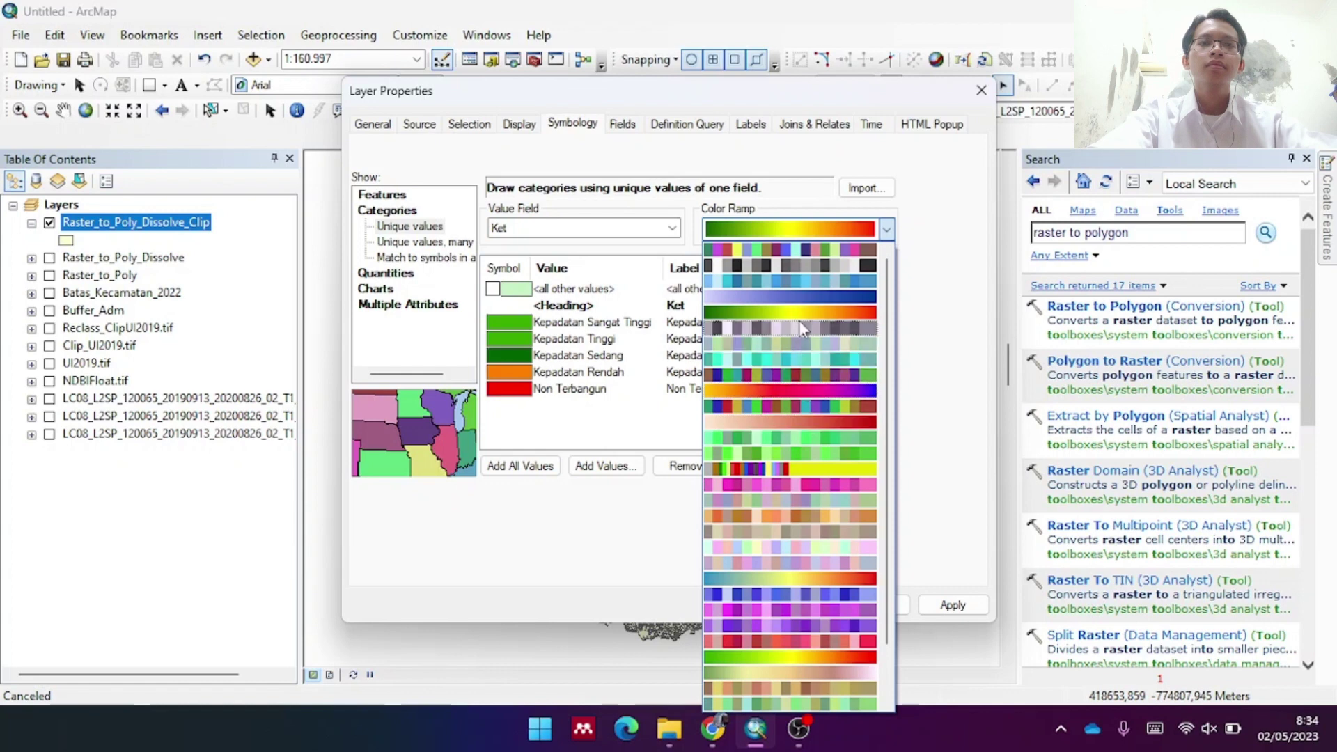
click(801, 319)
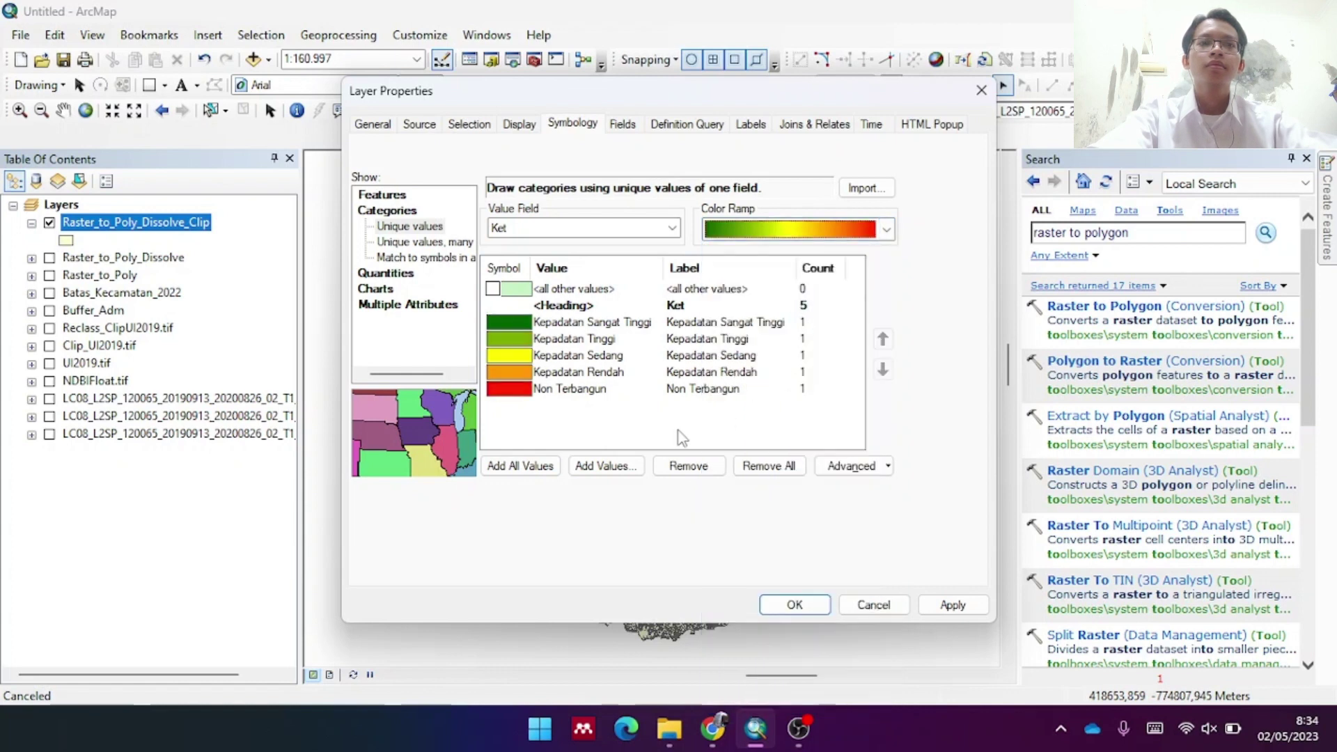
Move Kepadatan Sangat Tinggi to the bottom and Non Terbangun to the top of the class order
click(664, 324)
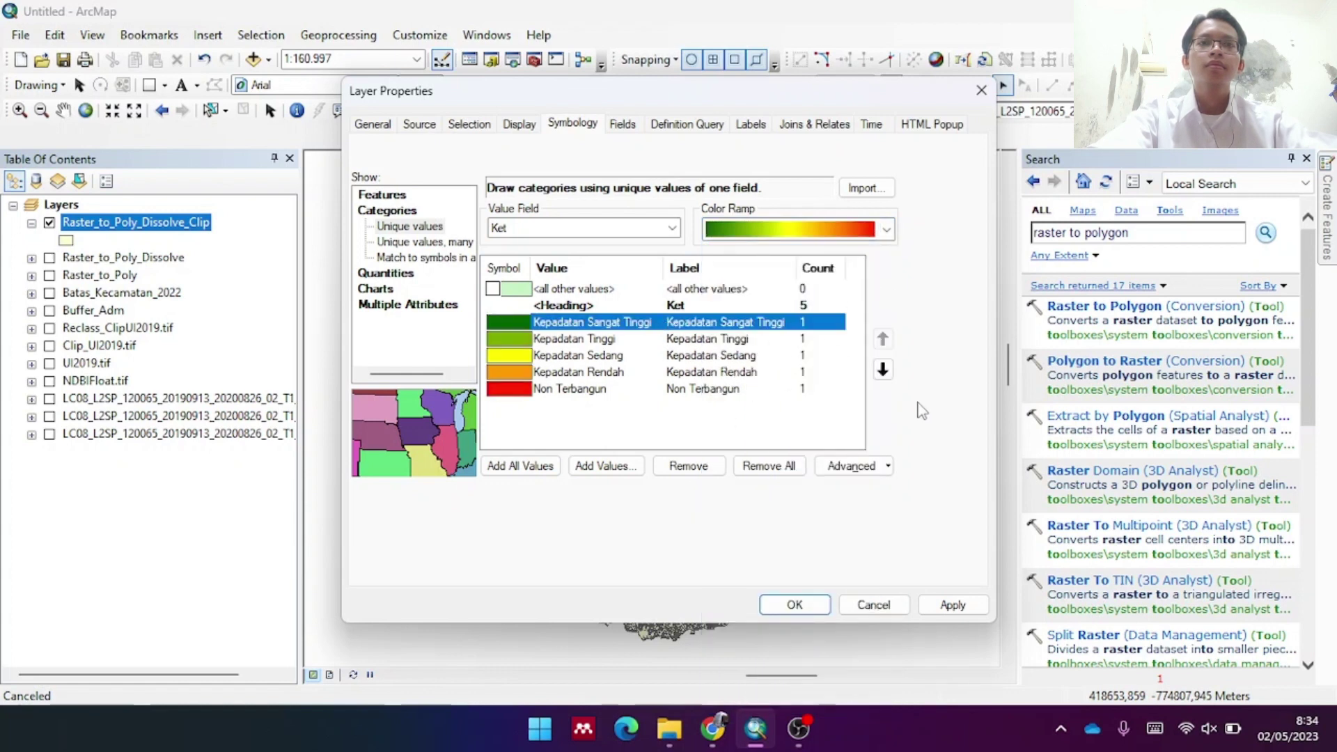
click(883, 371)
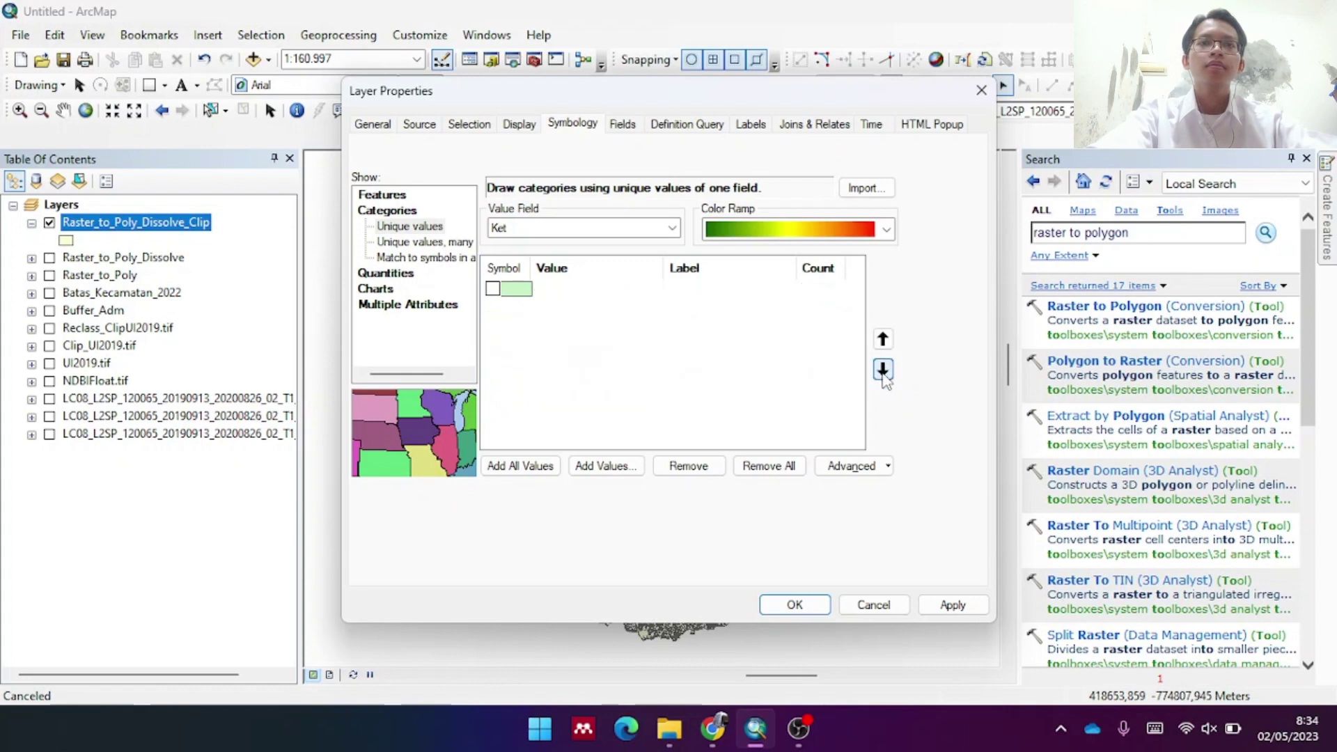
click(883, 370)
click(883, 371)
click(883, 370)
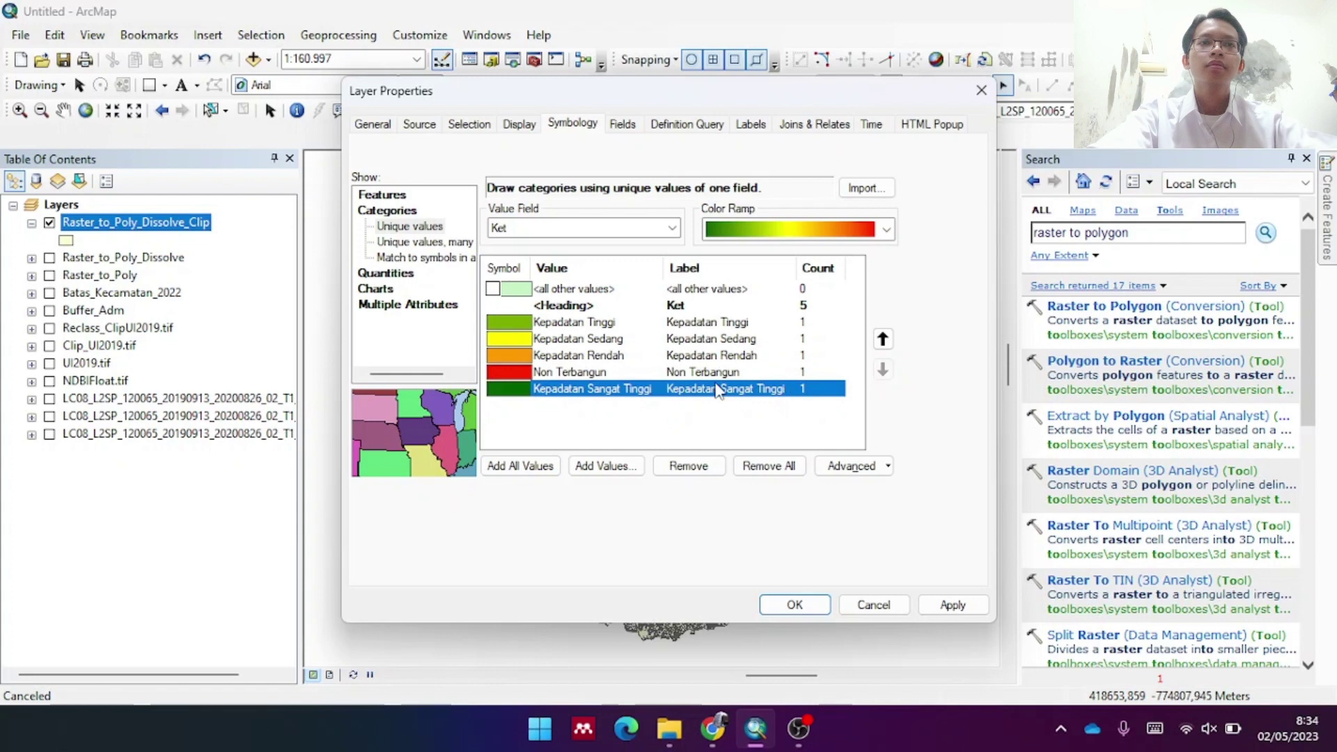
click(697, 372)
click(883, 339)
click(883, 339)
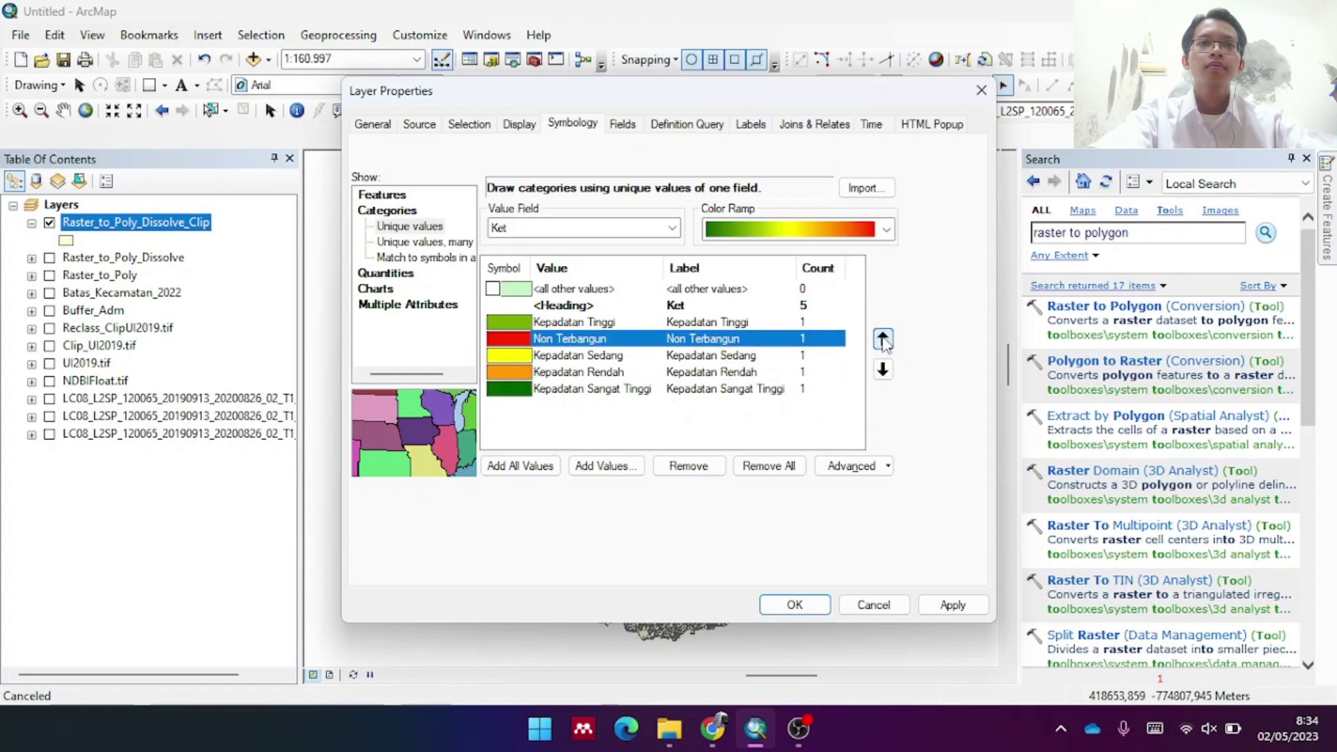
click(883, 339)
Order the middle classes as Kepadatan Rendah, Kepadatan Sedang and Kepadatan Tinggi
click(839, 340)
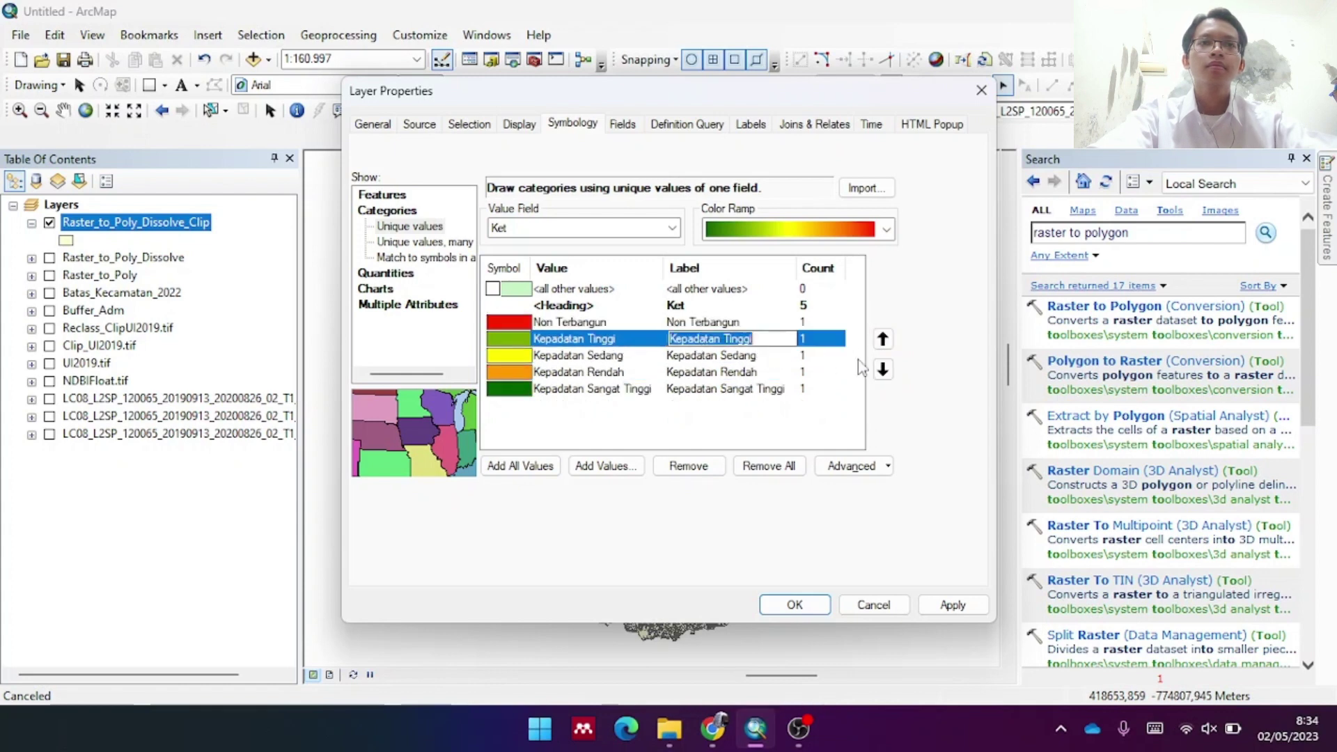
click(883, 370)
click(883, 370)
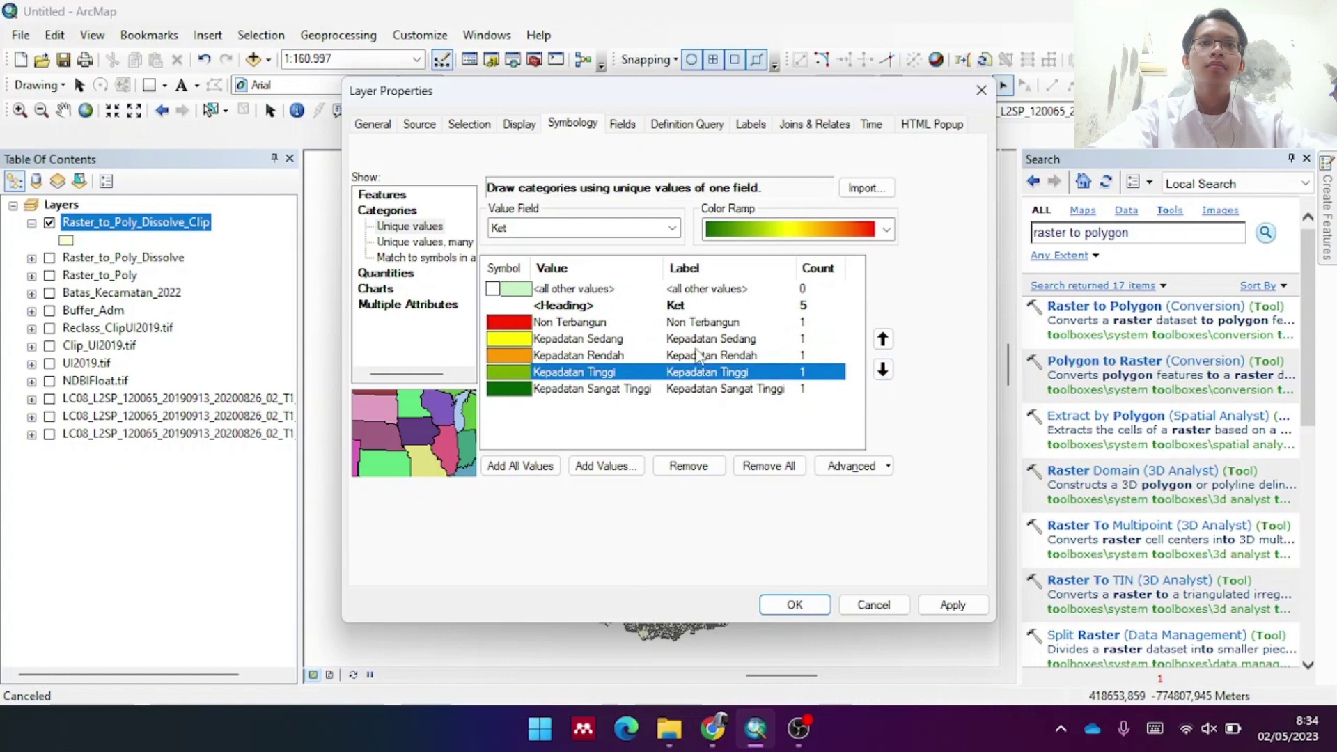
click(700, 339)
click(883, 370)
click(883, 369)
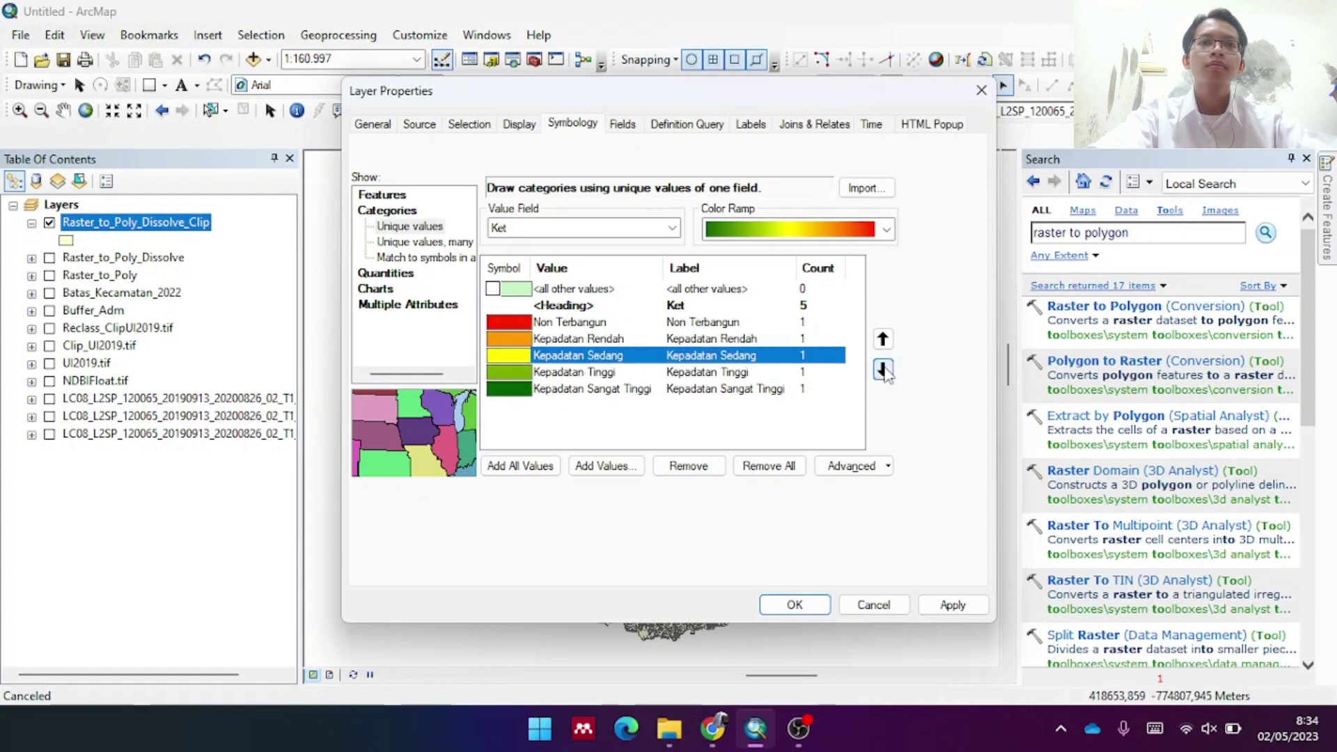
Recolor all classes with the dark-green-yellow-red ramp, from Non Terbangun to Kepadatan Sangat Tinggi, and apply the symbology to the layer
click(749, 425)
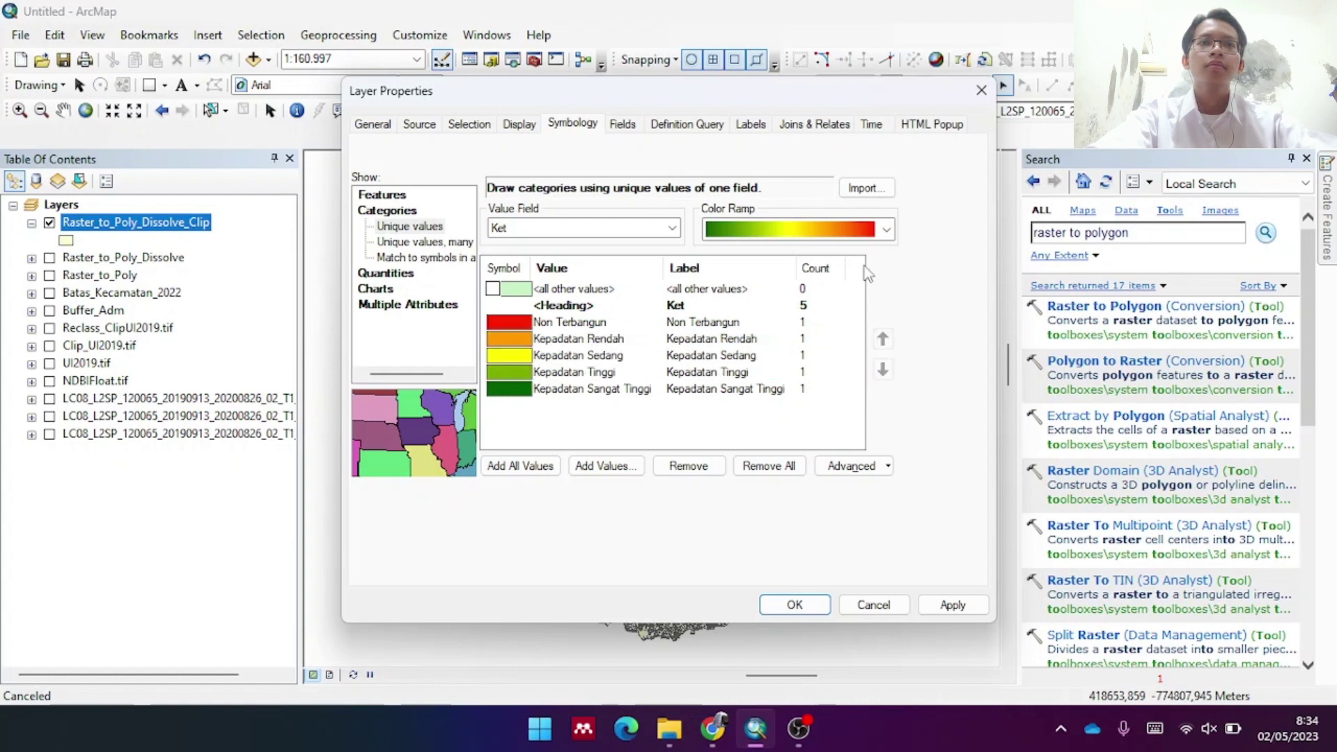
click(886, 236)
click(828, 251)
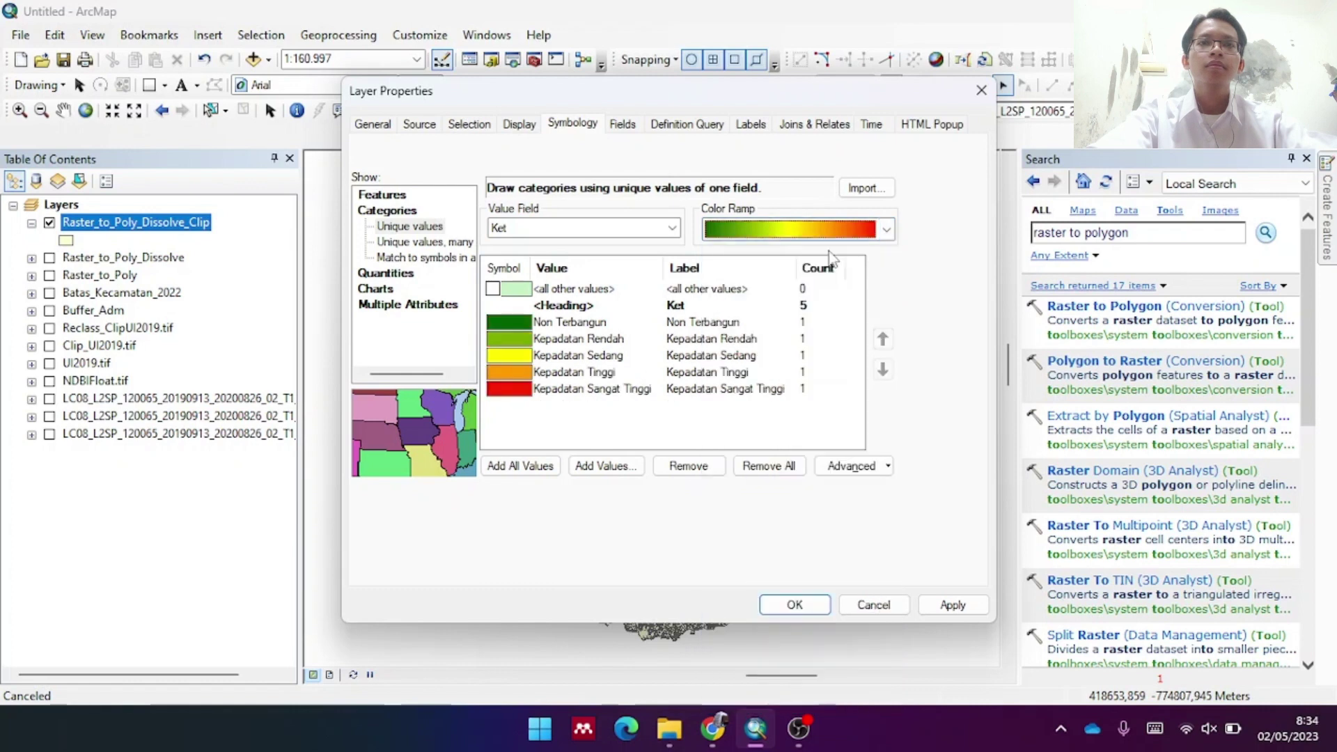
click(951, 605)
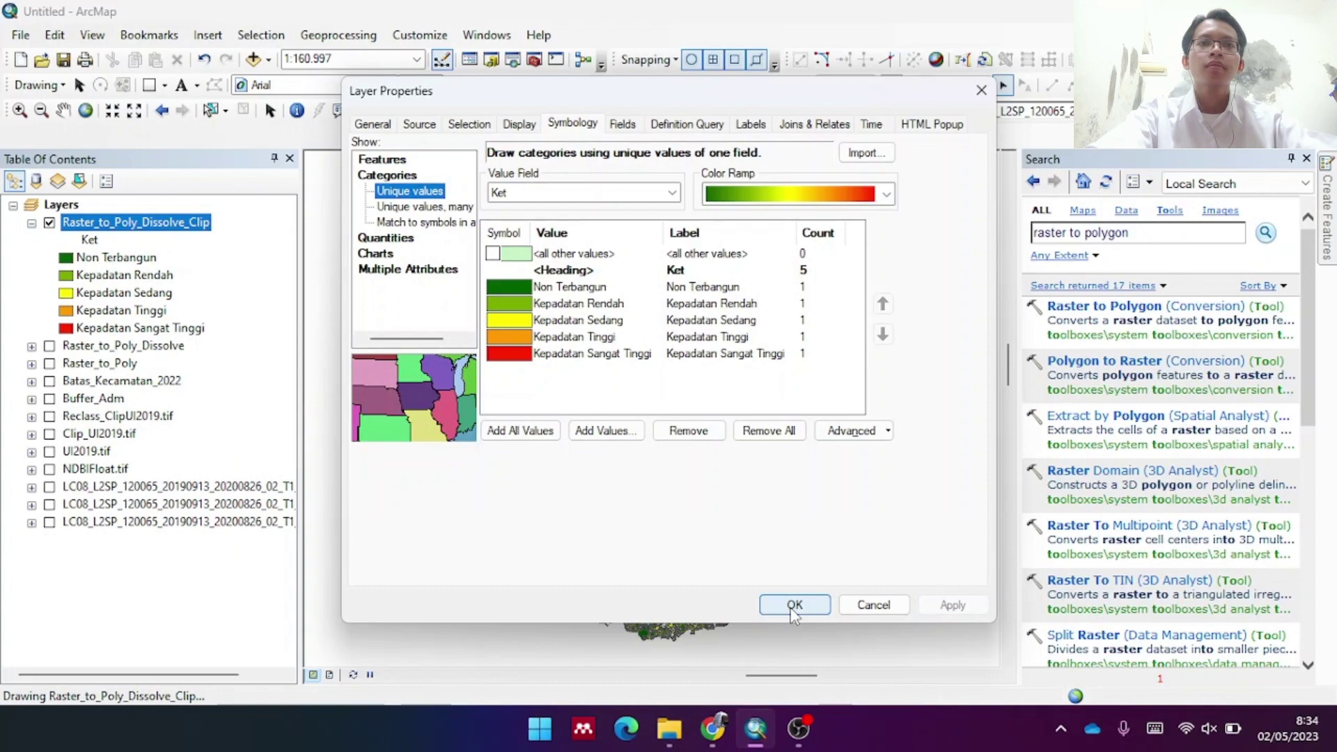
click(794, 605)
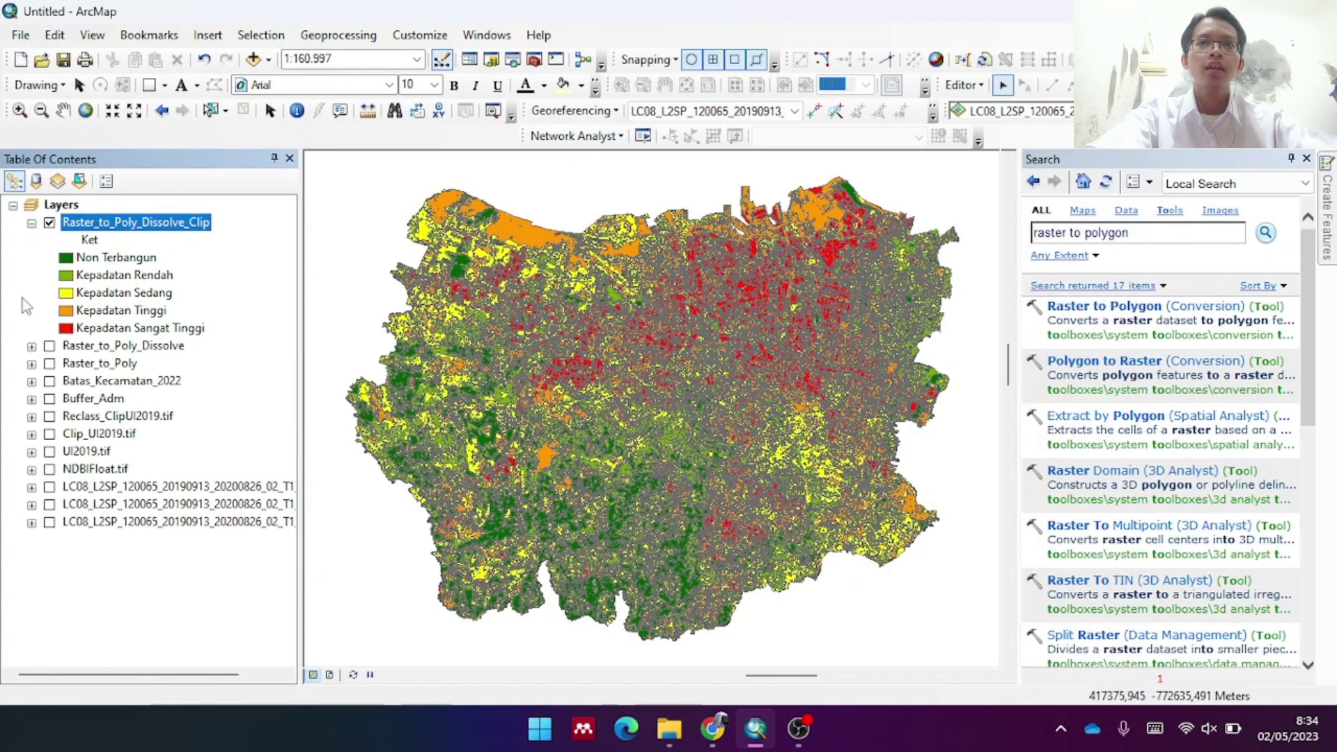
Open the attribute table of the Raster_to_Poly_Dissolve_Clip layer to examine its records
right_click(122, 221)
click(167, 275)
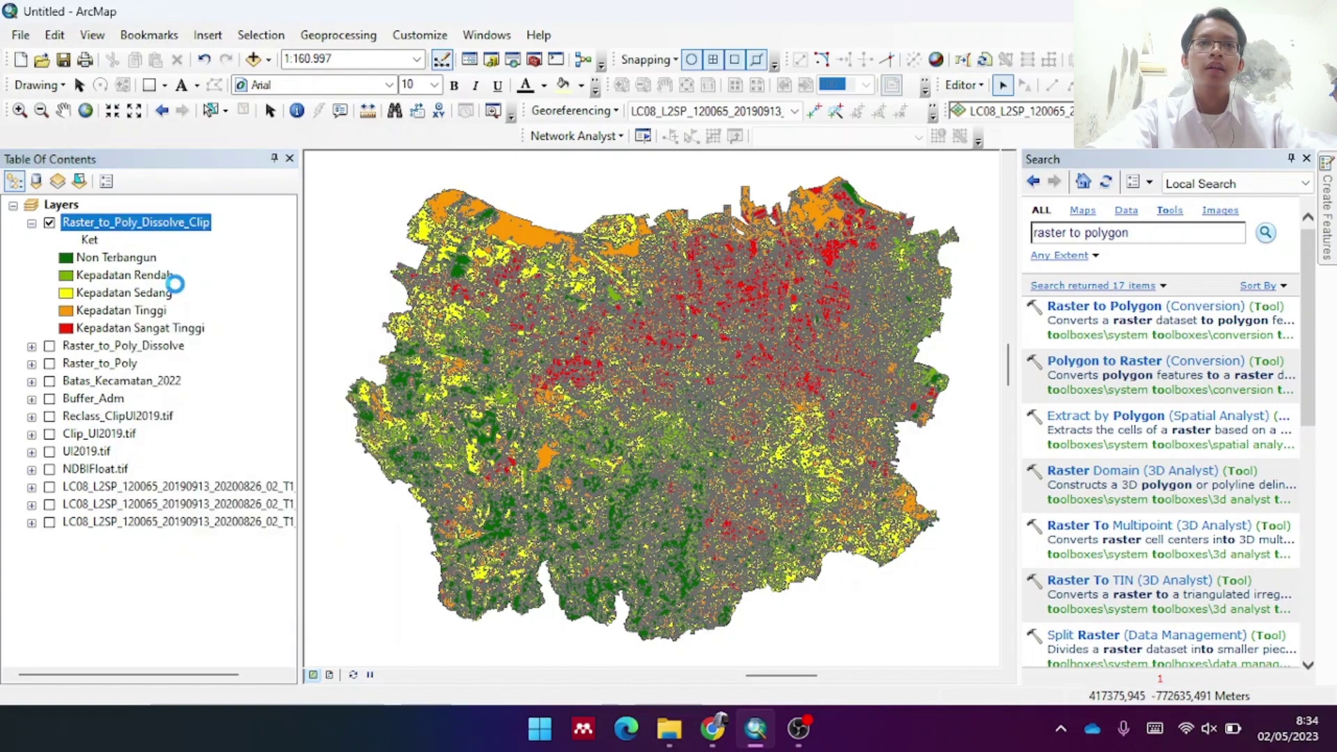
click(950, 169)
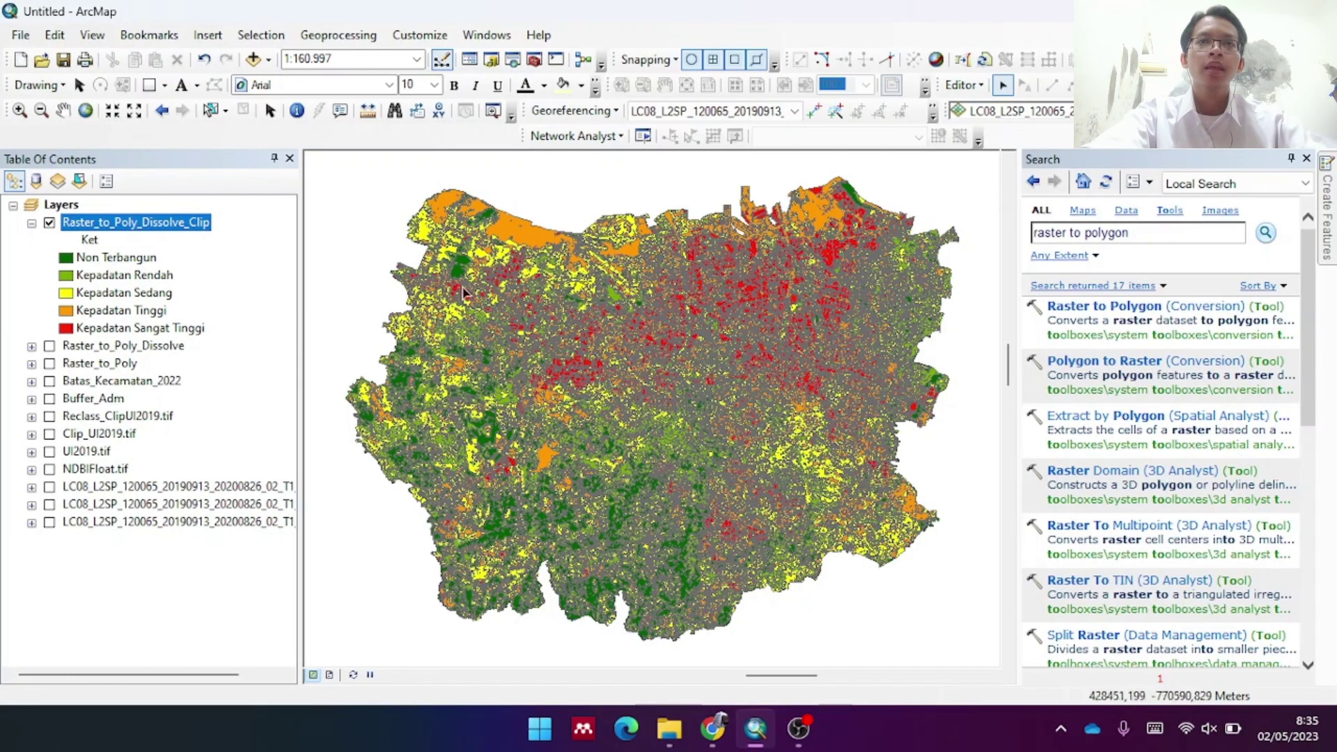
right_click(125, 225)
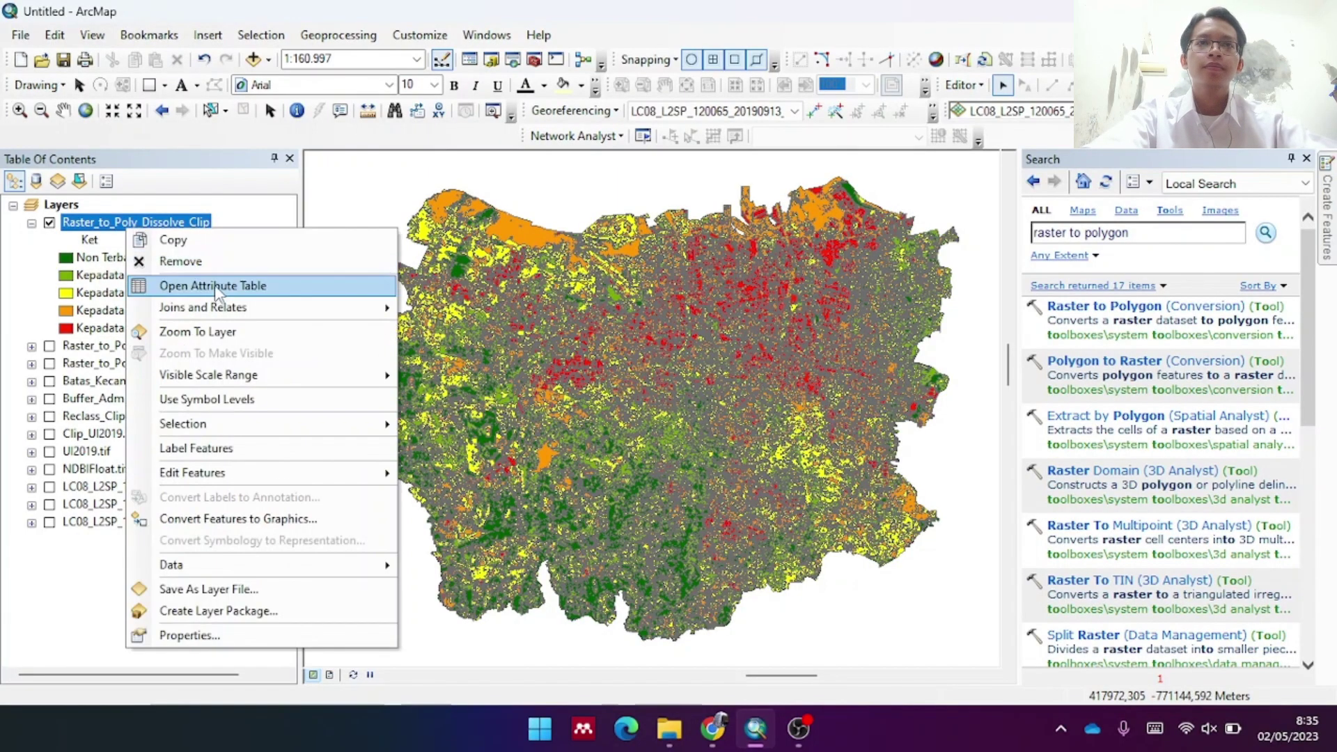
click(214, 285)
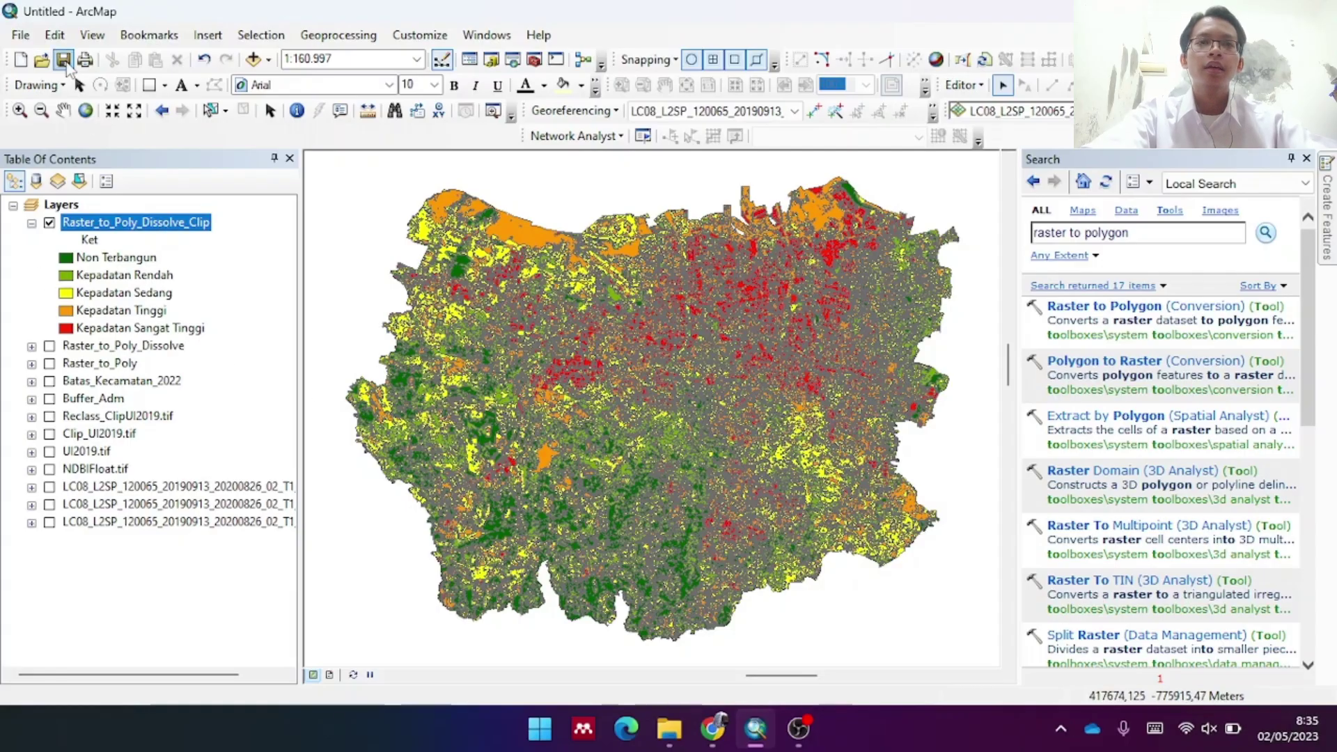
Save the map document as NDBI2019 in the Tugas NDBI folder
click(63, 60)
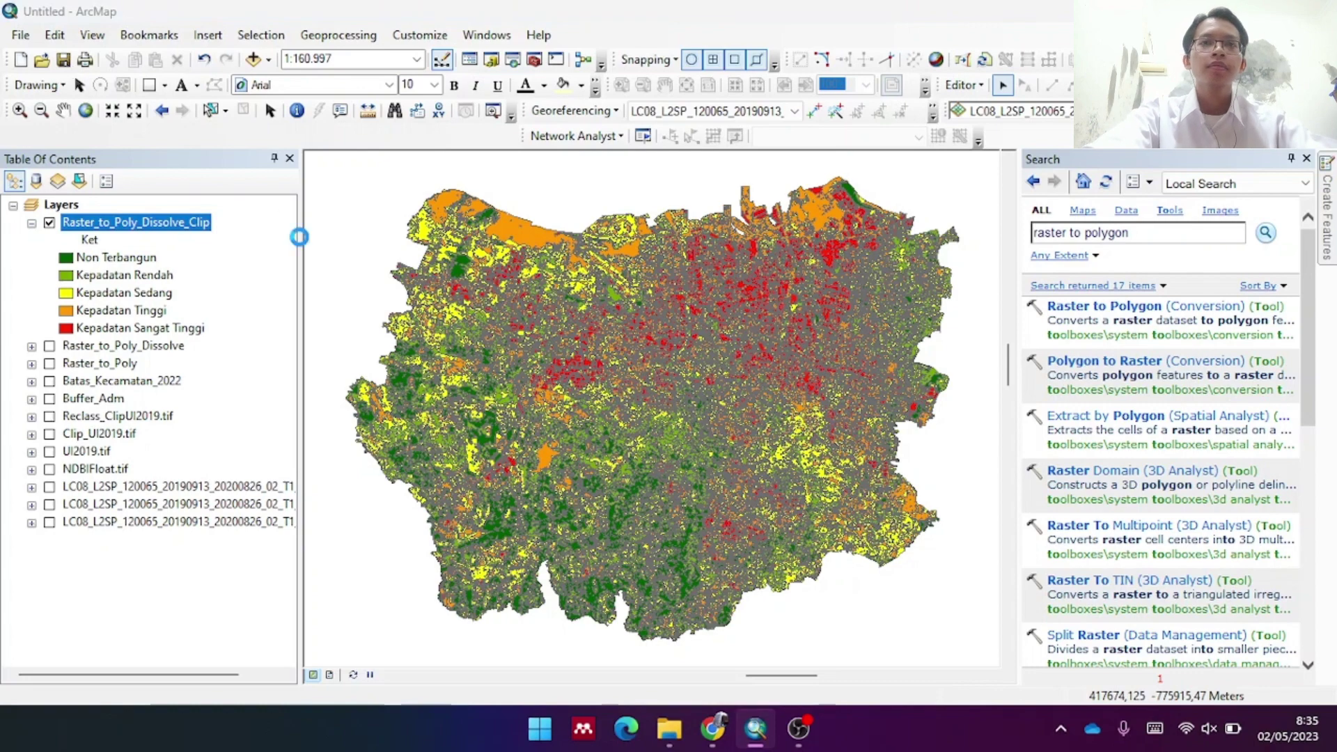
scroll(535, 393, down, 3)
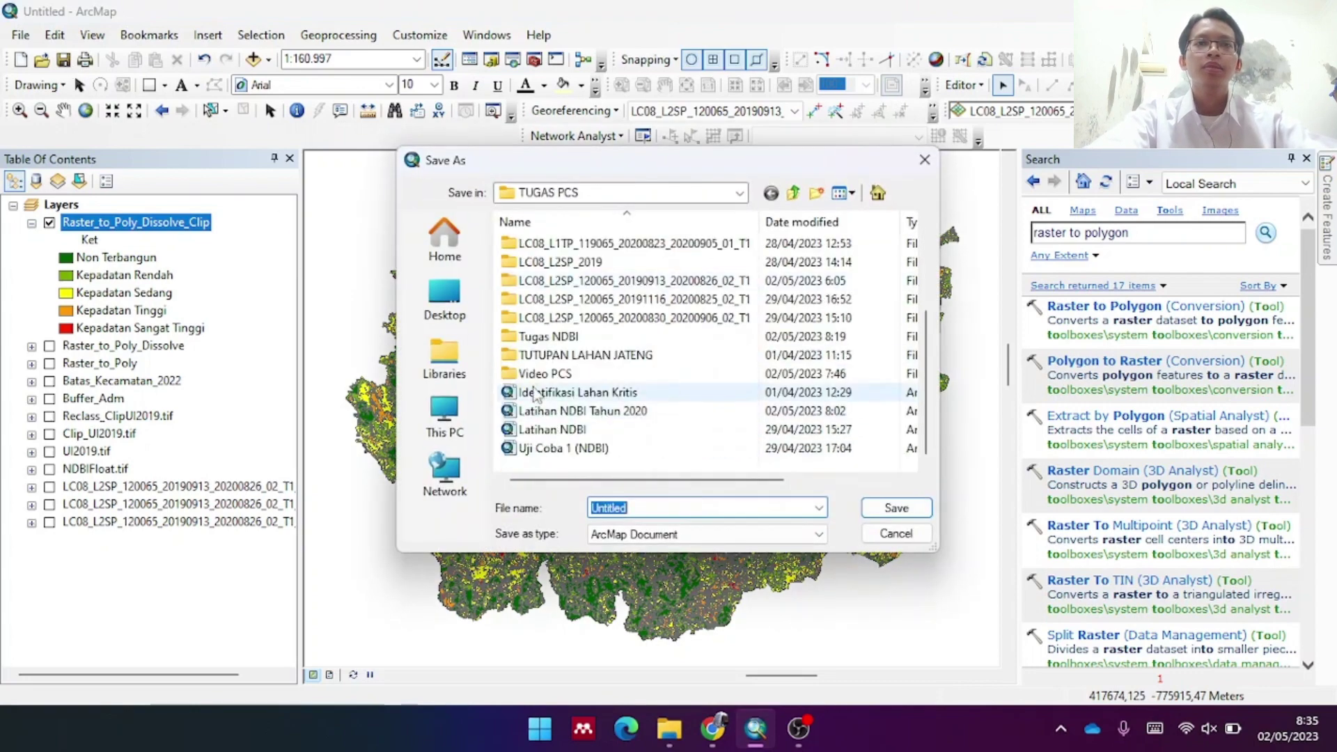
double_click(548, 337)
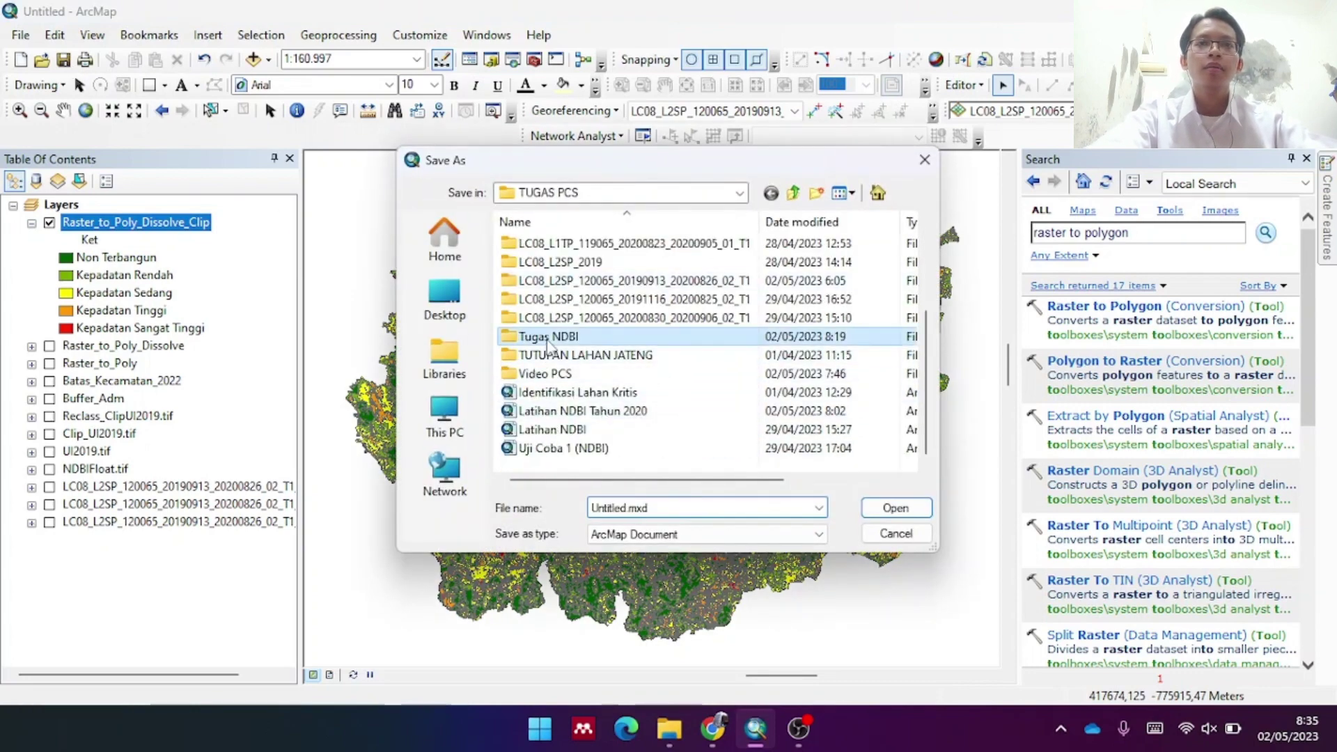
double_click(625, 508)
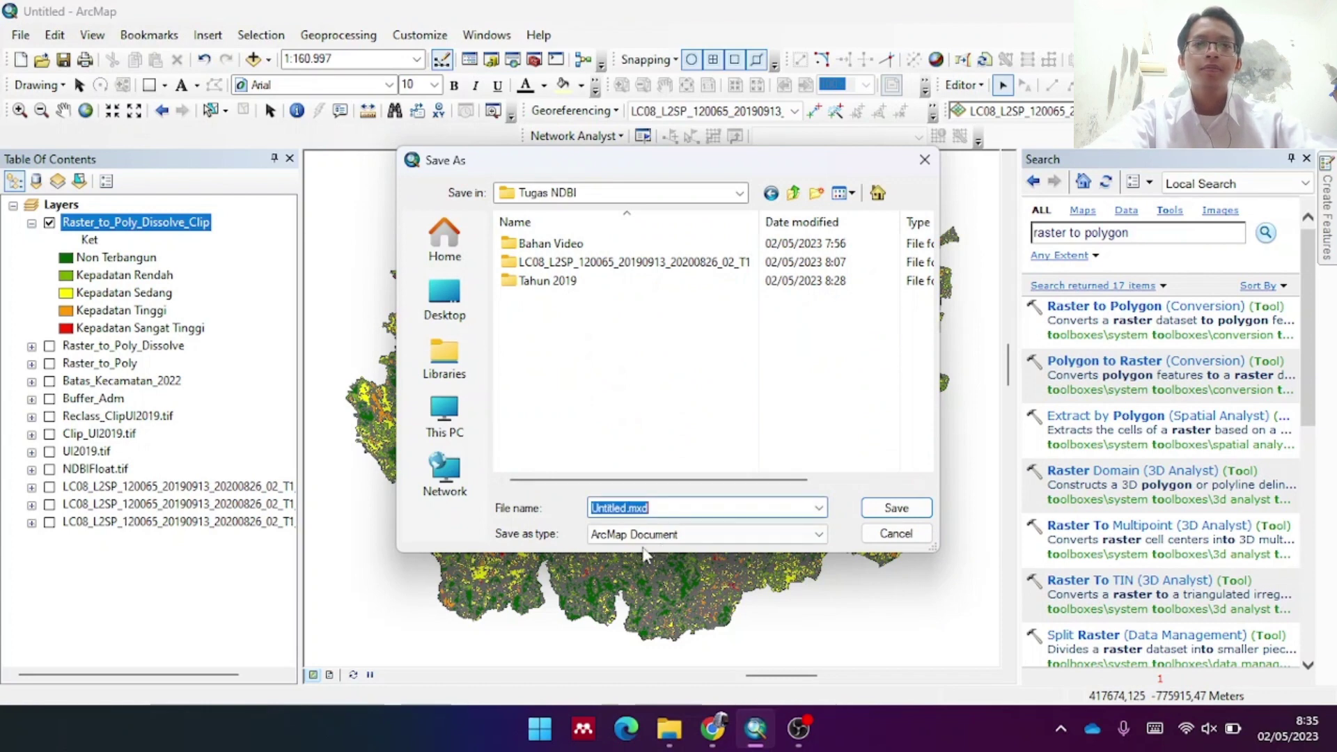
click(677, 505)
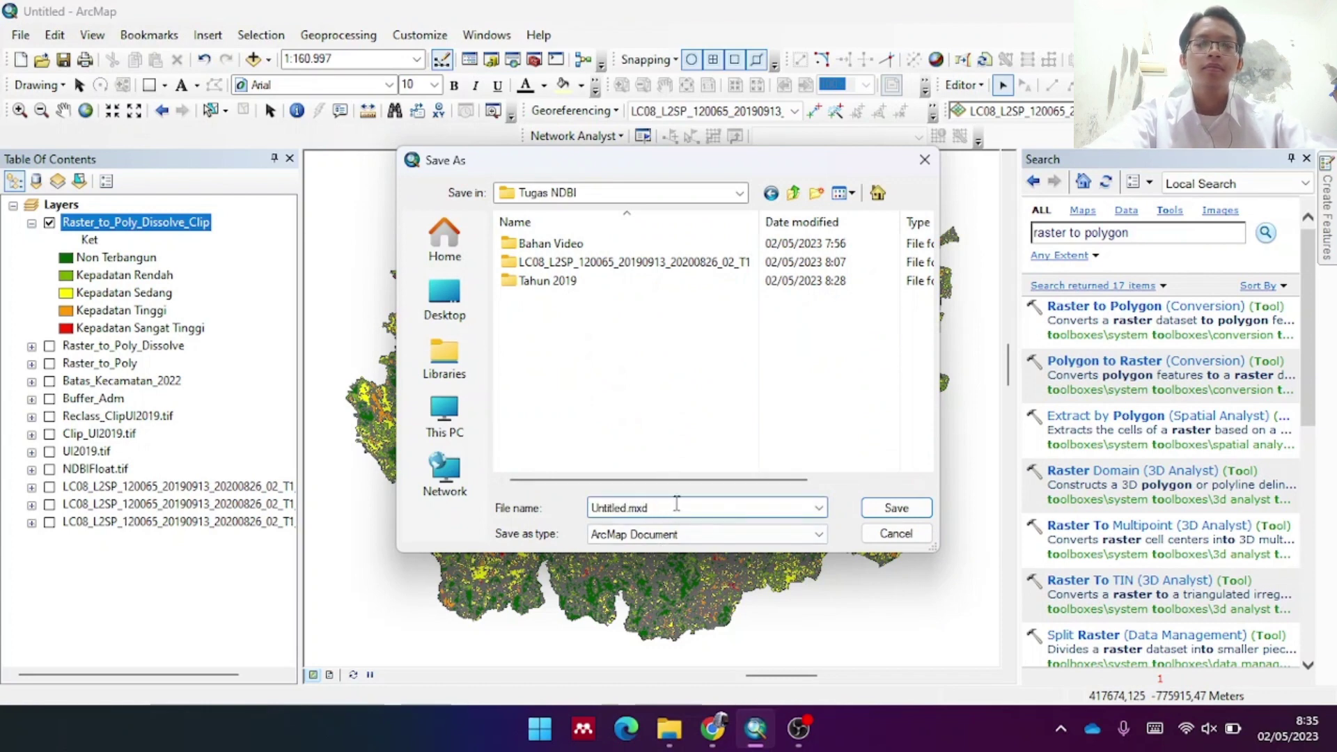
key(BackSpace)
key(BackSpace)
key(BackSpace)
key(BackSpace)
key(BackSpace)
text(Tahu)
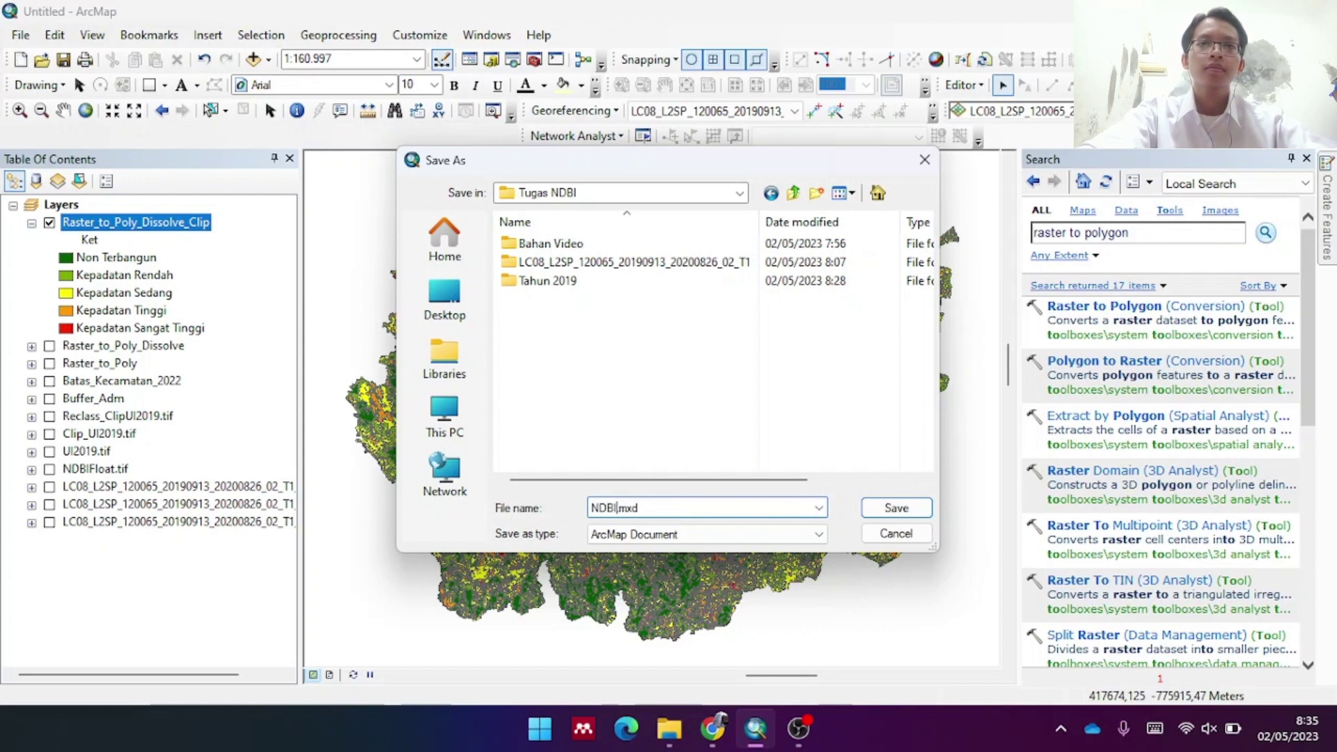
text(NDBI2019)
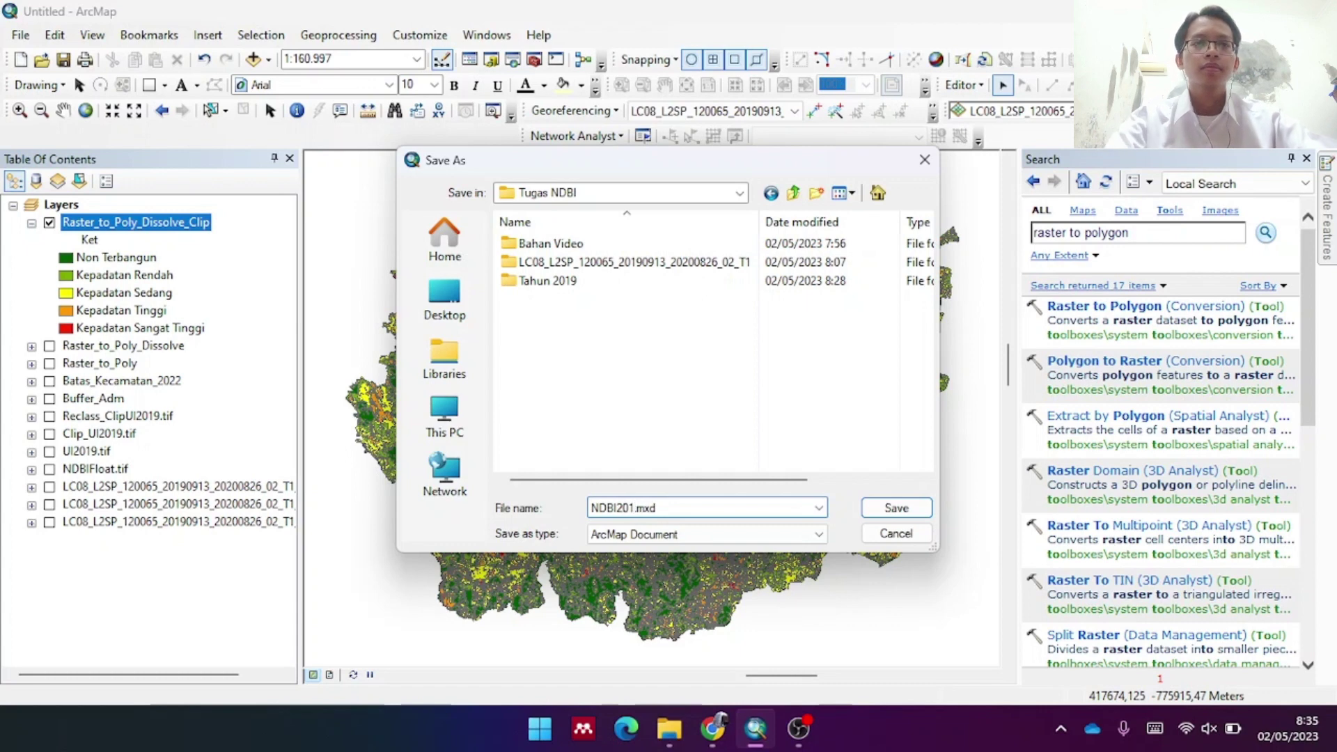
click(898, 508)
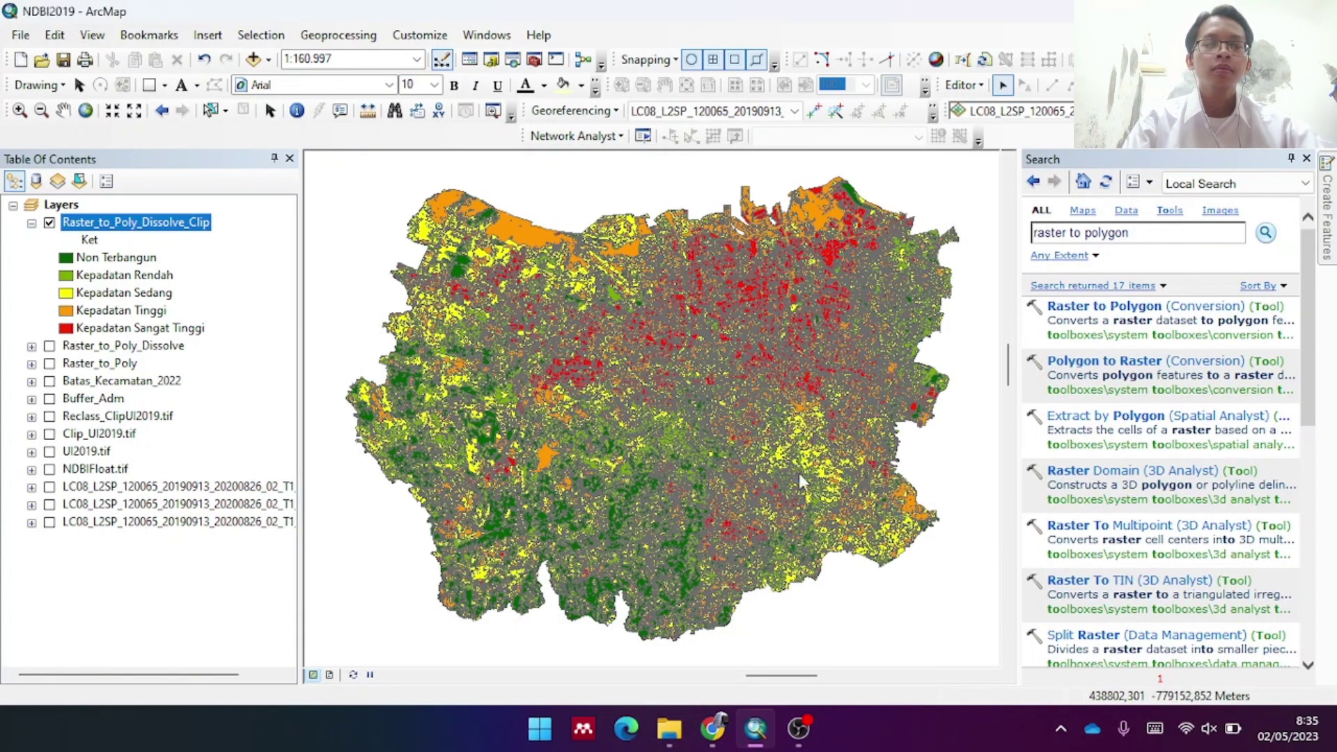
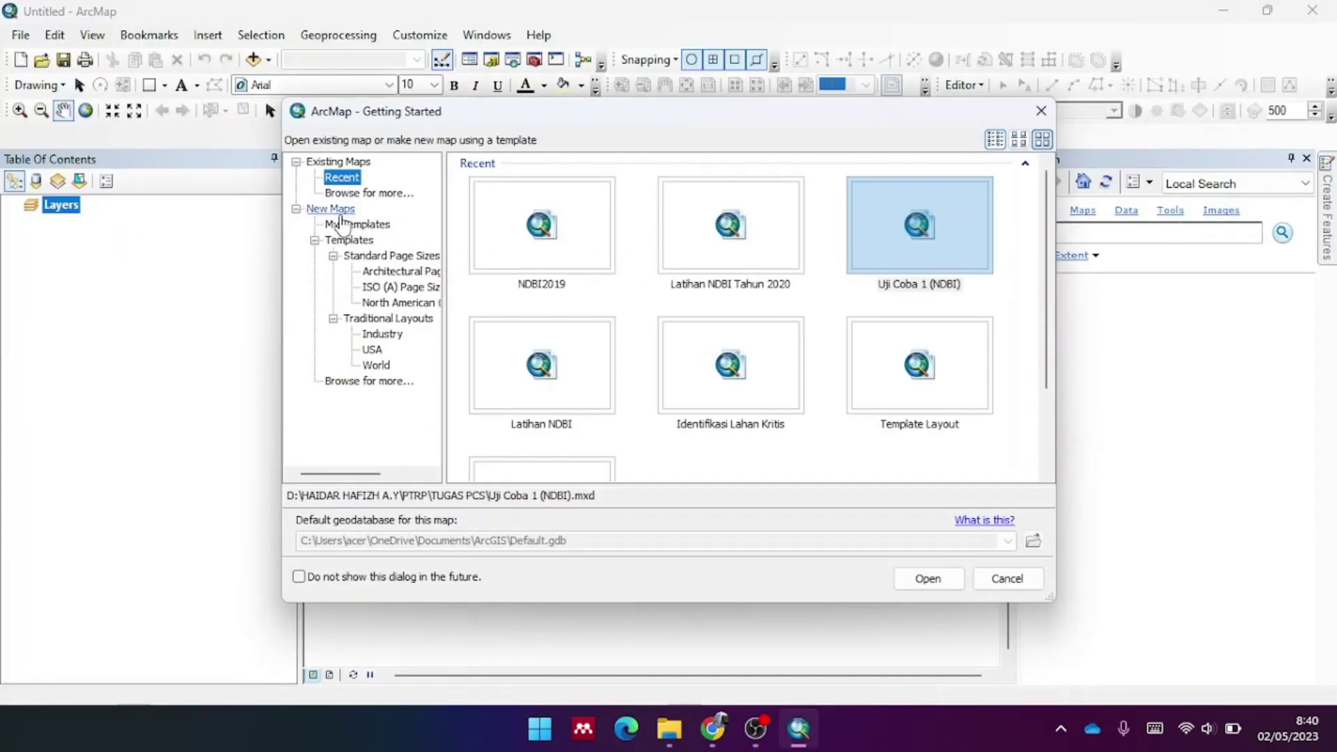
Create a new map document from the Blank Map template
click(331, 209)
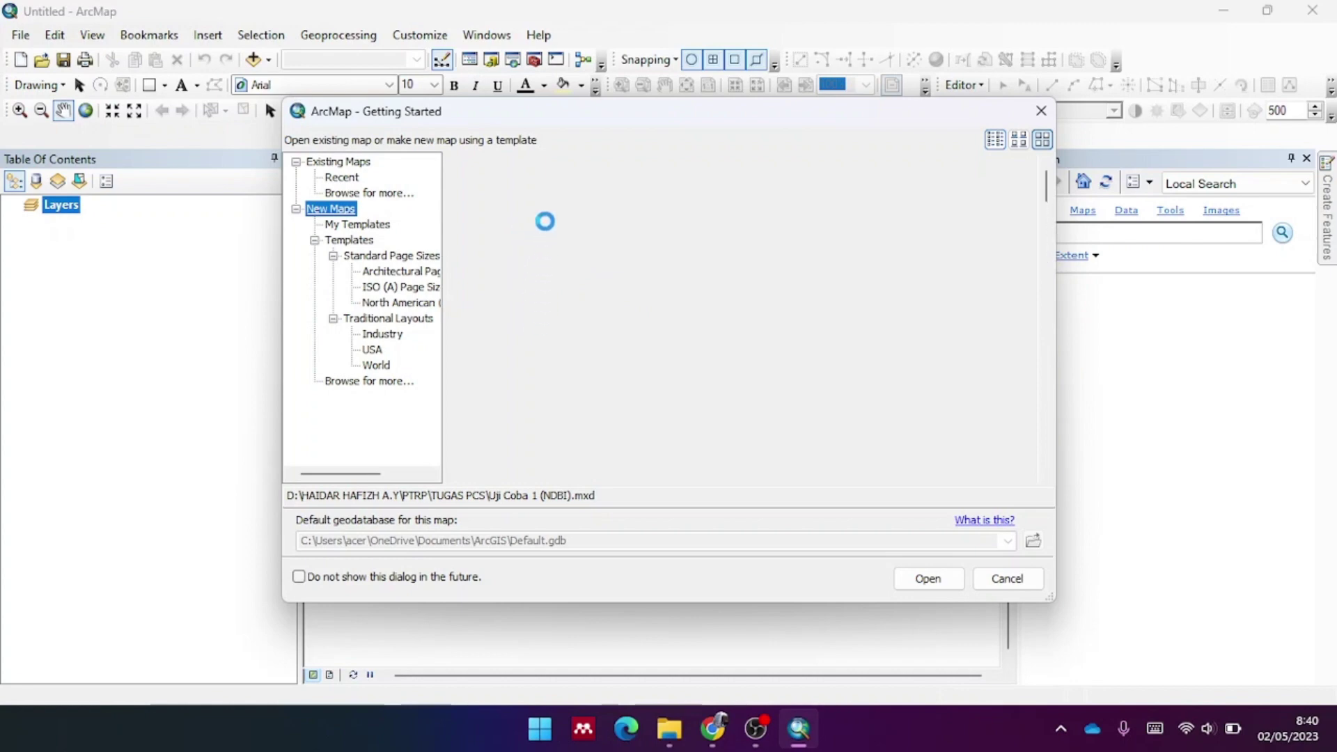
click(558, 244)
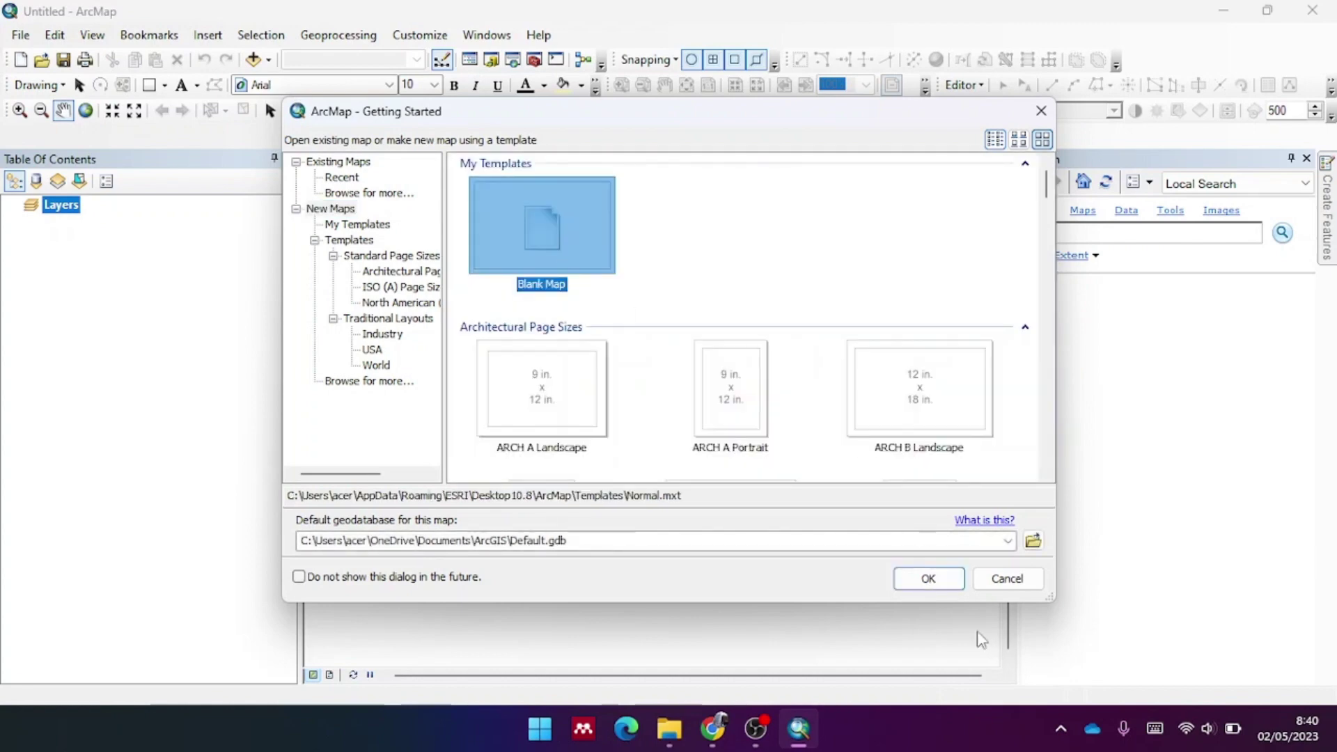
click(931, 578)
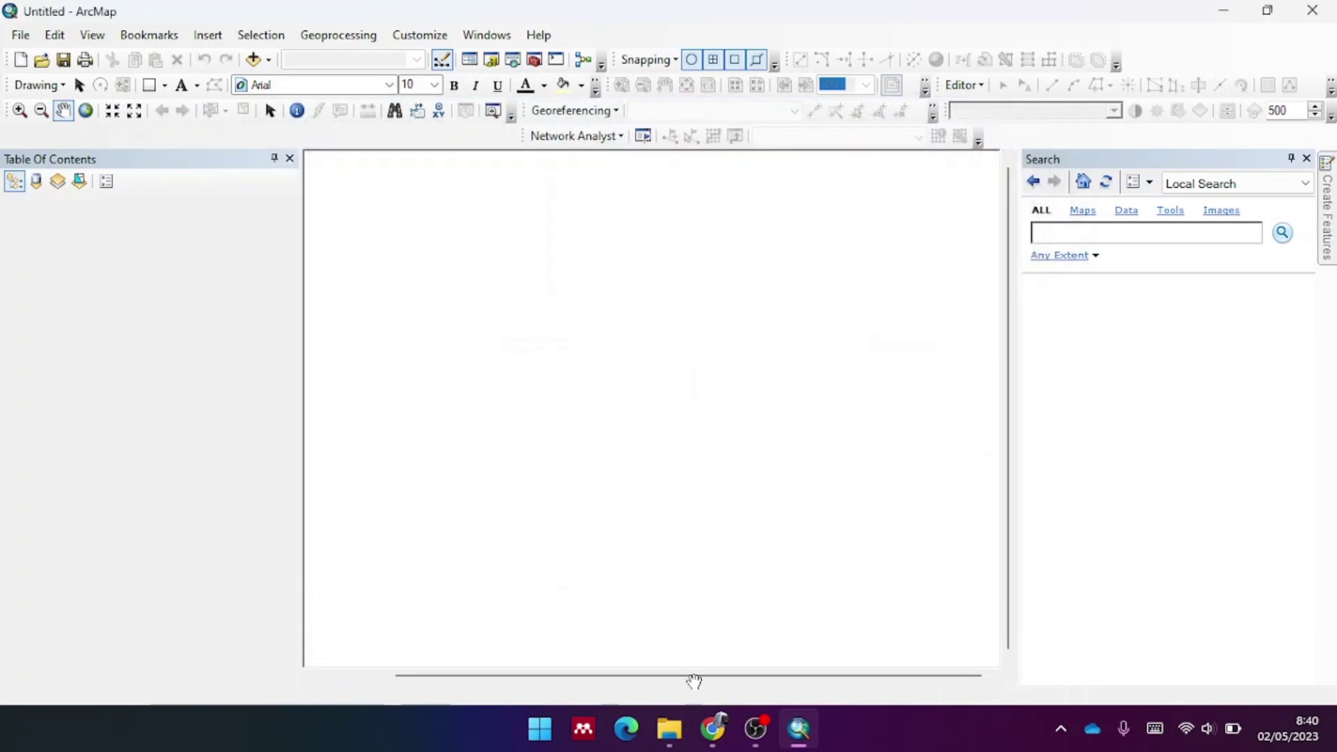
Switch to File Explorer and open the LC08_L2SP_120065_20200830_20200906_02_T1 archive from the Tugas NDBI folder in WinRAR
click(669, 729)
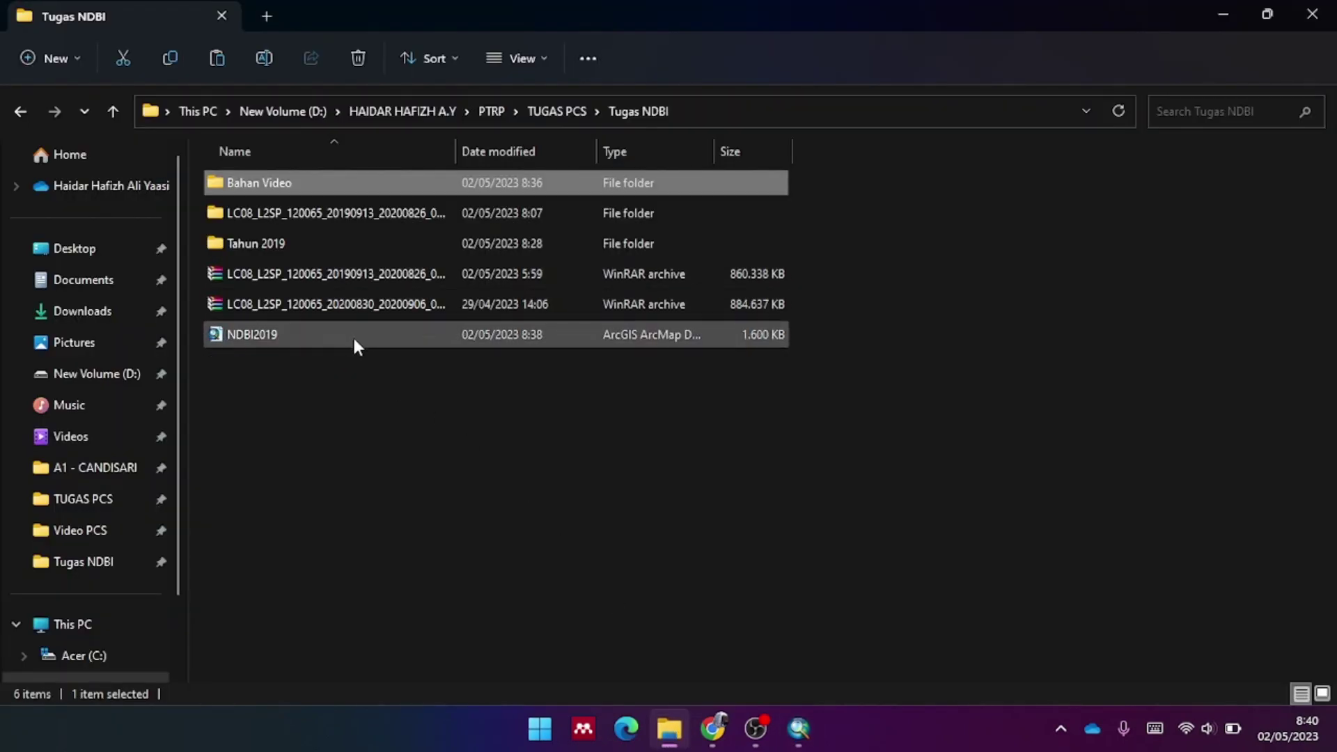
click(357, 309)
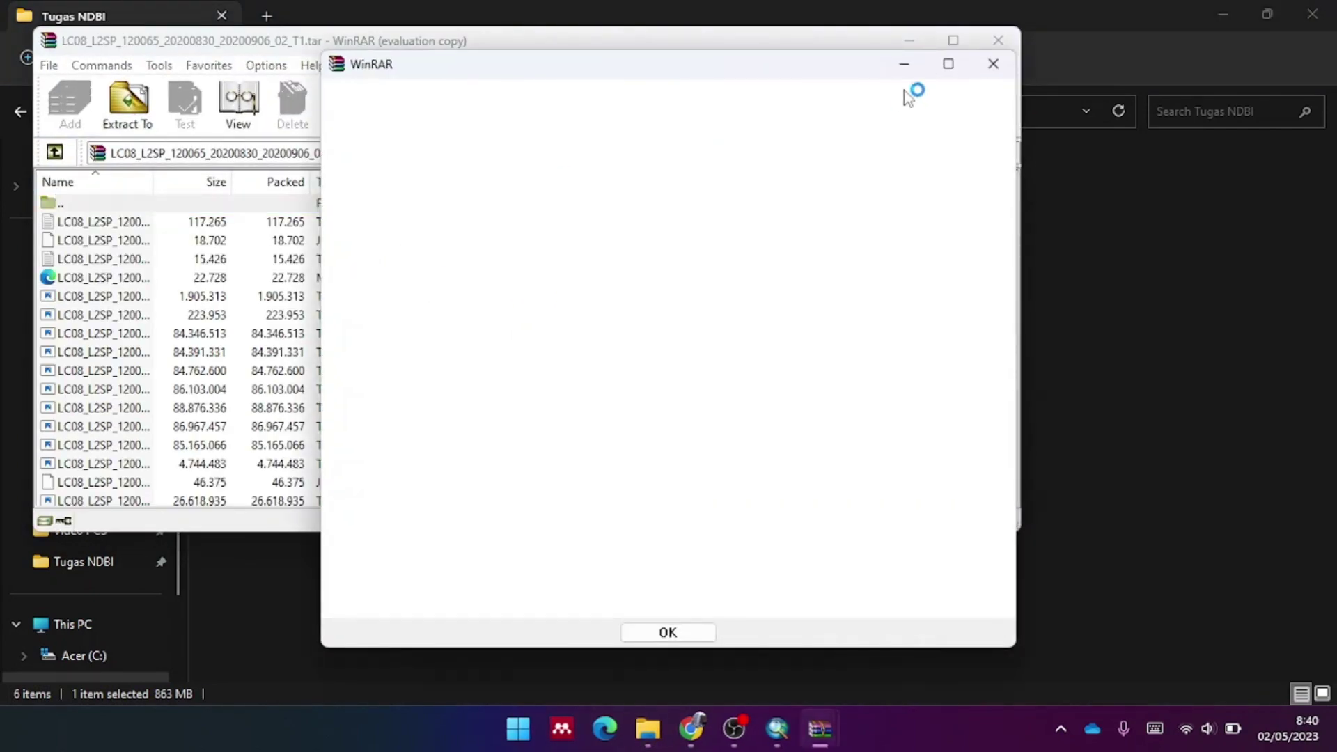
click(993, 65)
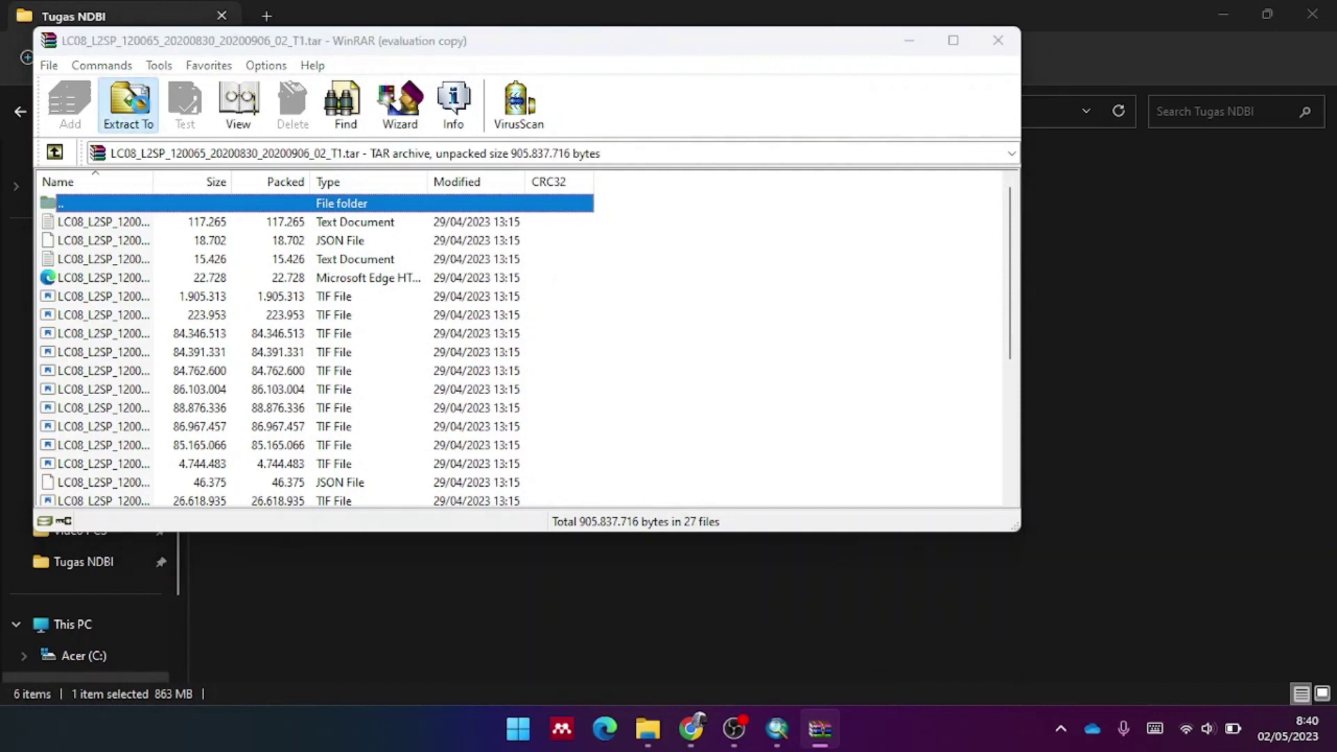
Extract the whole archive into a Tahun2020 folder inside Tugas NDBI and close the archive
click(128, 104)
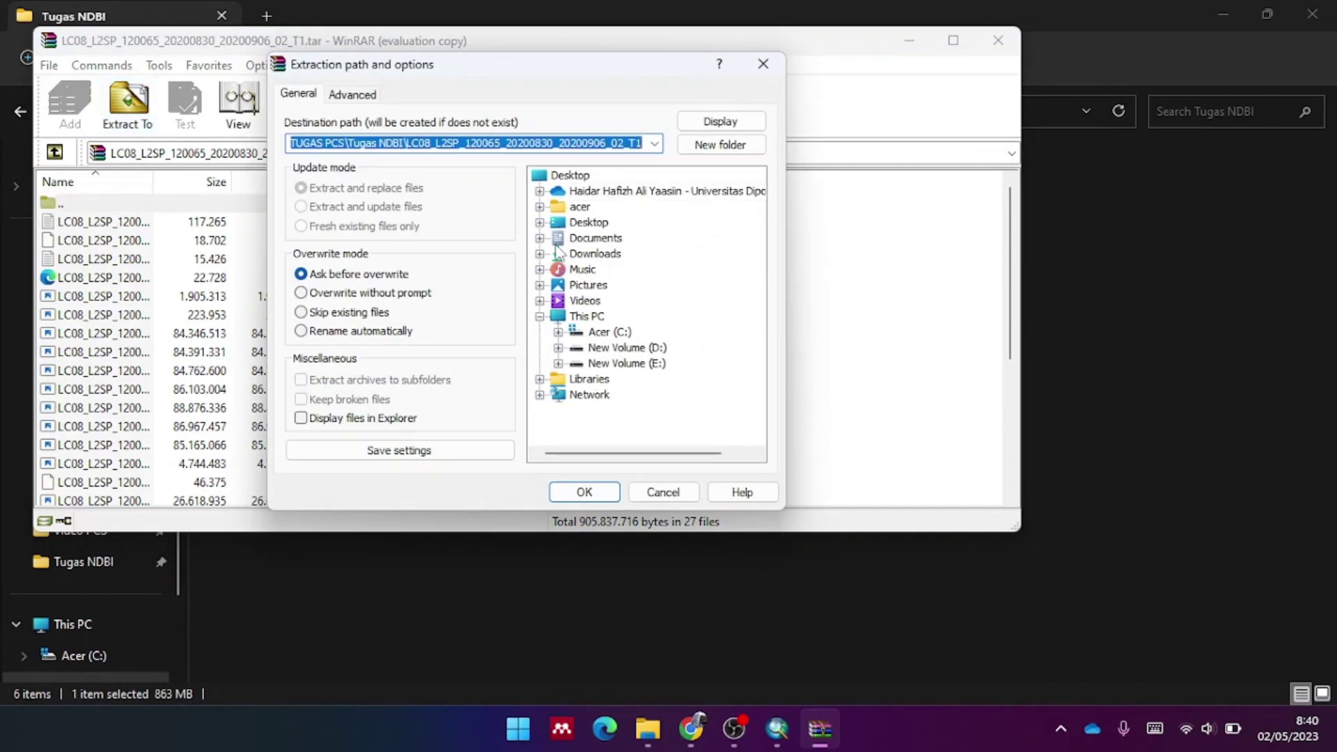
key(End)
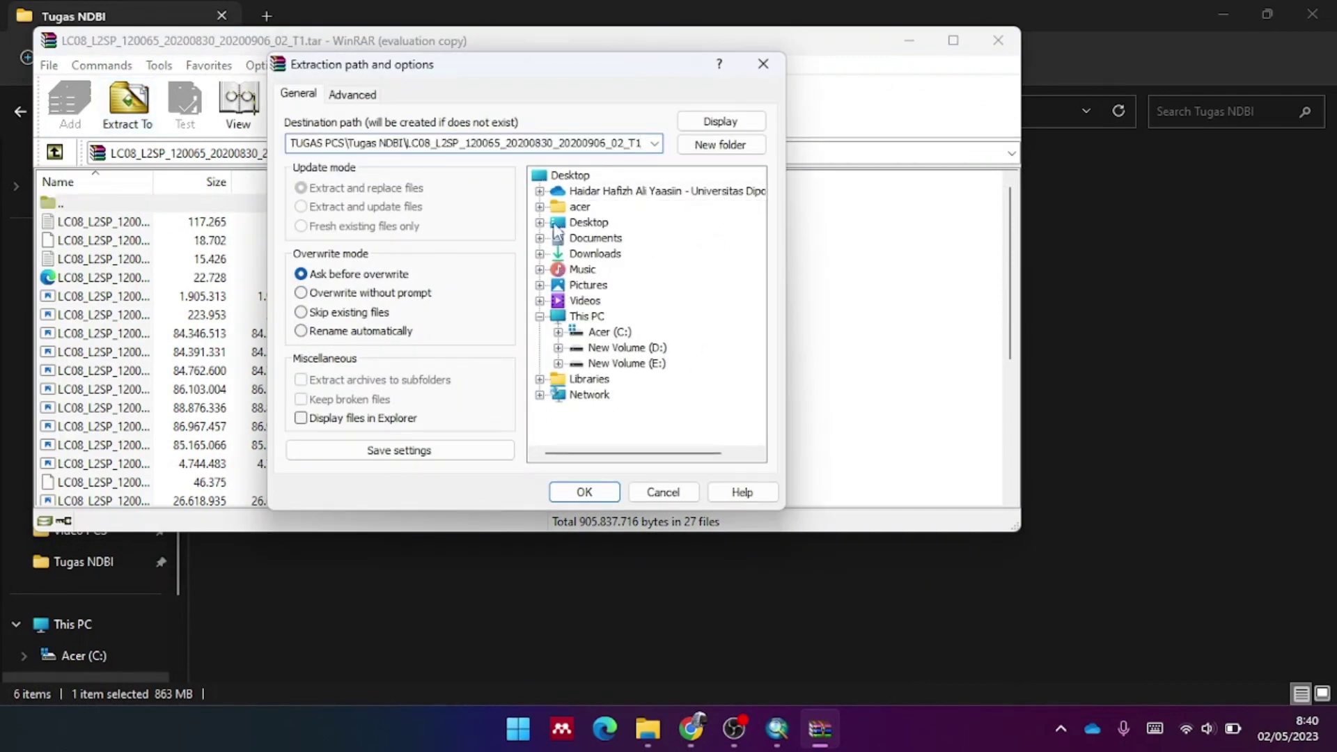
key(BackSpace)
key(BackSpace)
key(BackSpace)
key(BackSpace)
key(BackSpace)
key(BackSpace)
key(BackSpace)
key(BackSpace)
key(BackSpace)
key(BackSpace)
key(BackSpace)
key(BackSpace)
key(BackSpace)
key(BackSpace)
key(BackSpace)
key(BackSpace)
key(BackSpace)
key(BackSpace)
key(BackSpace)
key(BackSpace)
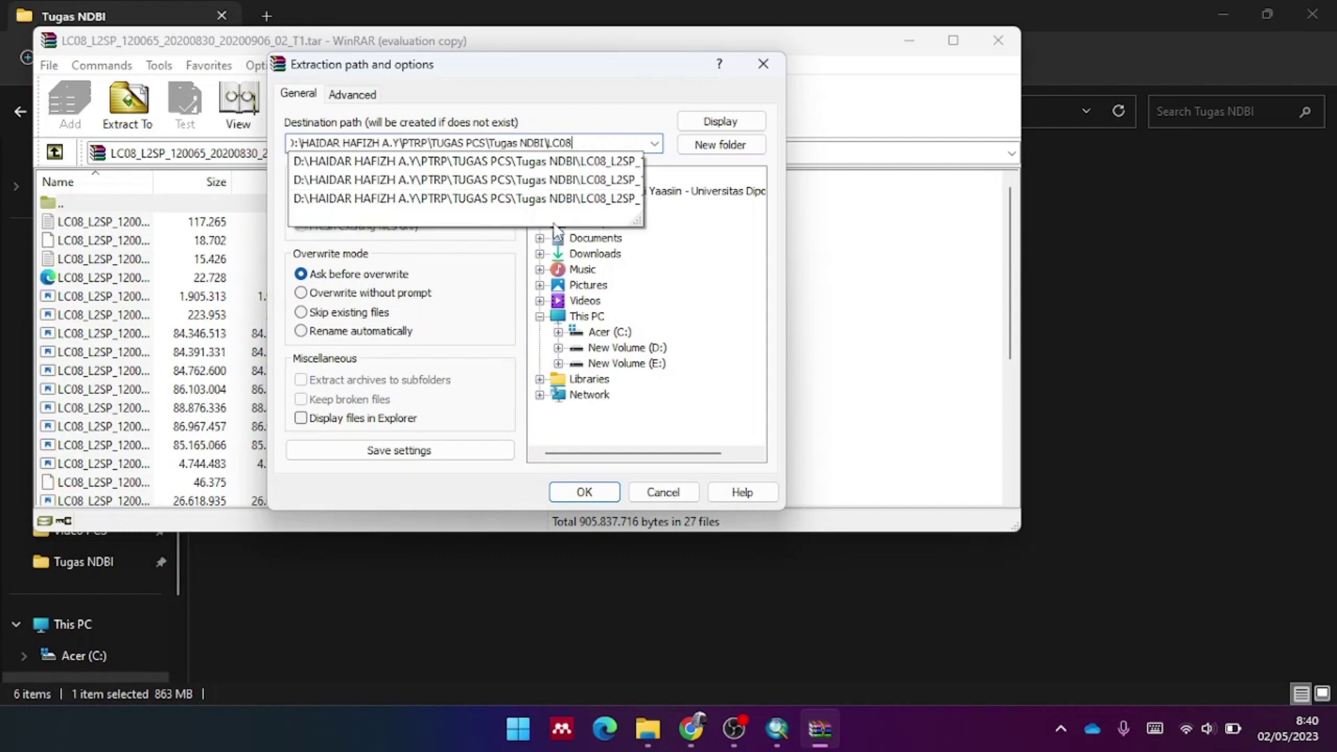
key(BackSpace)
key(BackSpace)
key(BackSpace)
key(BackSpace)
text(Tah)
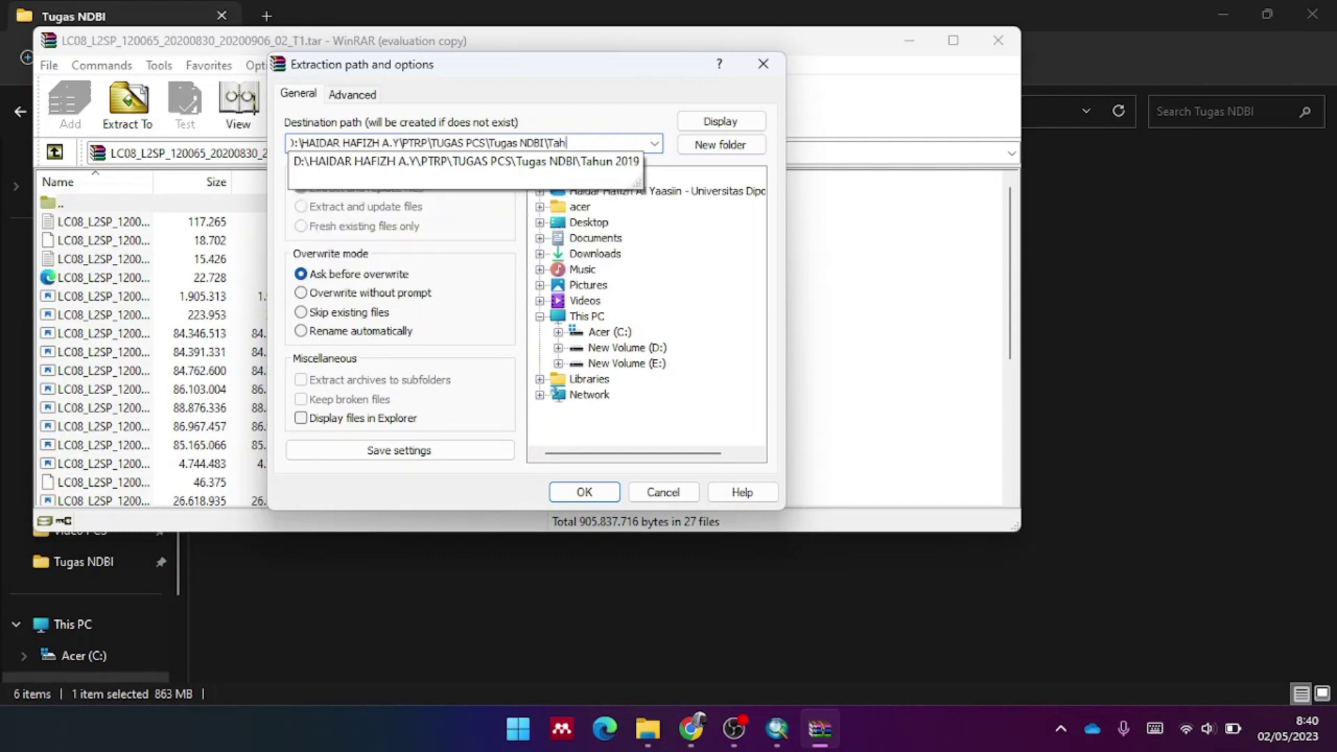
text(un201)
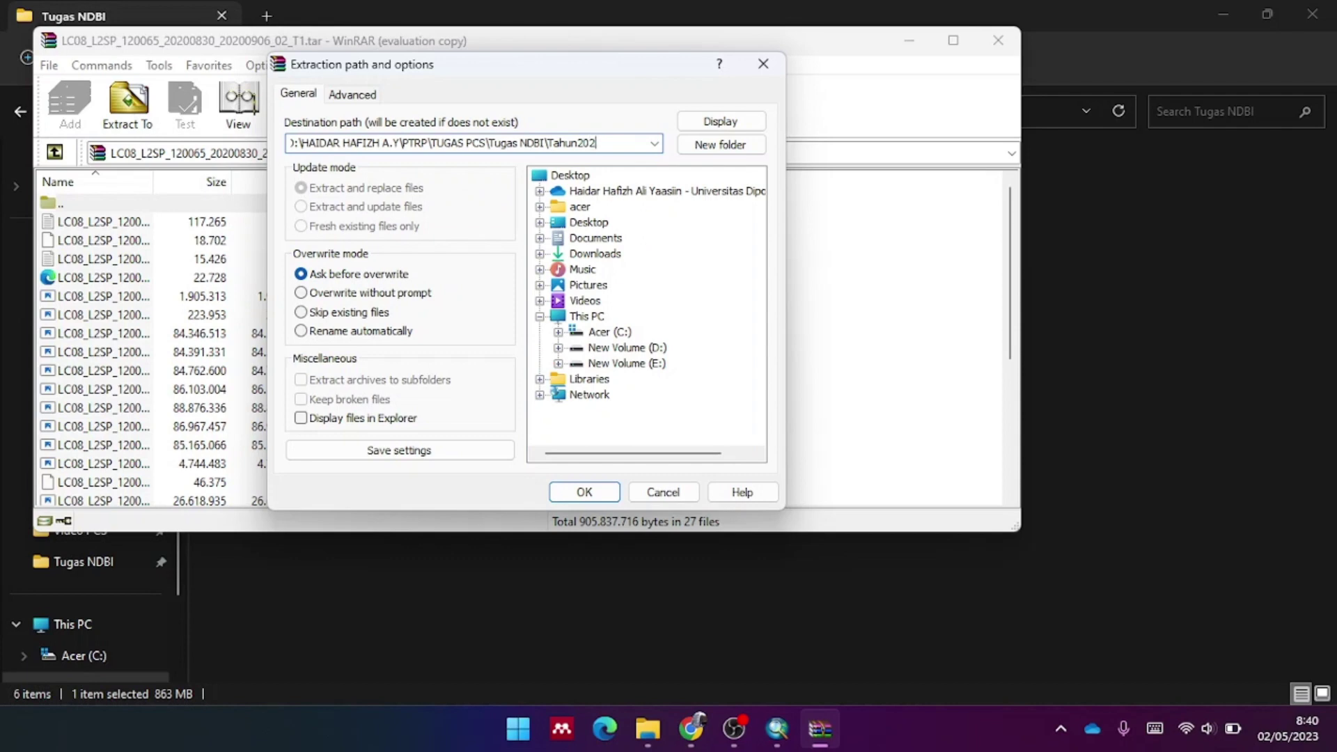
text(0)
key(Return)
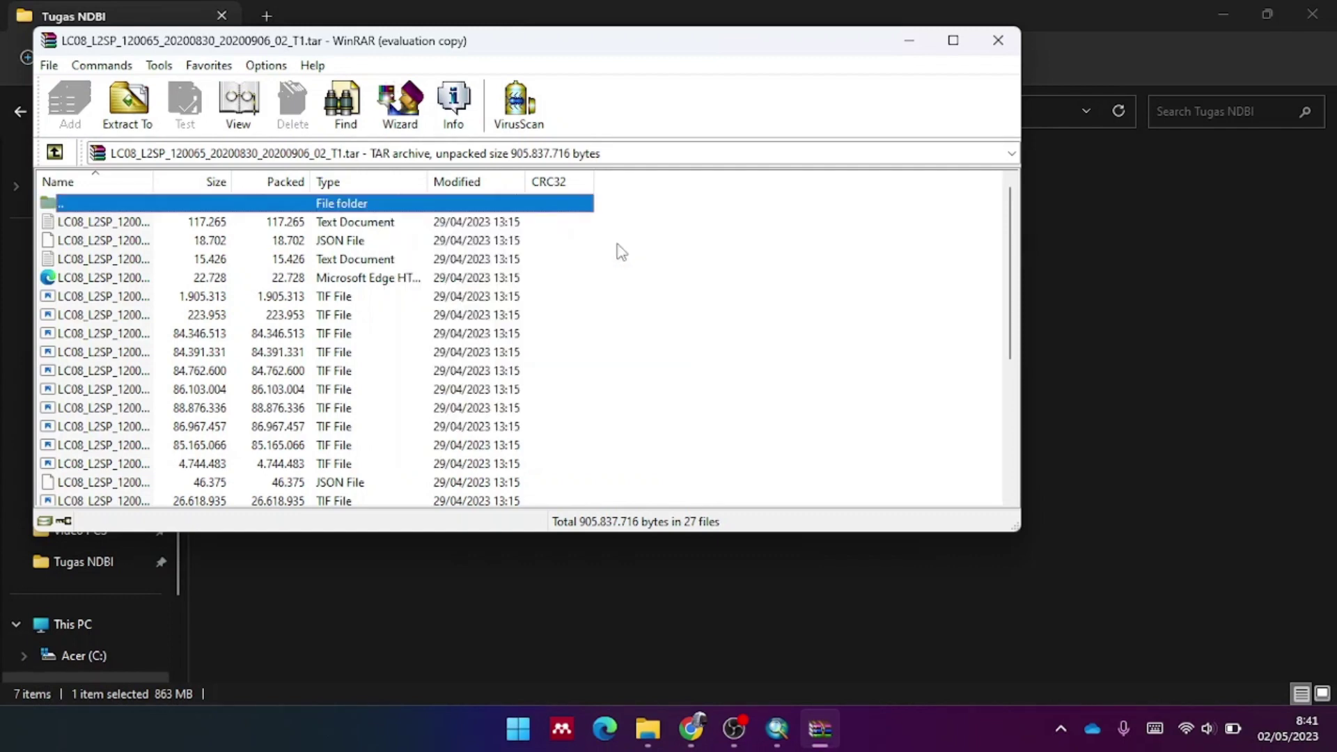
click(998, 40)
click(521, 392)
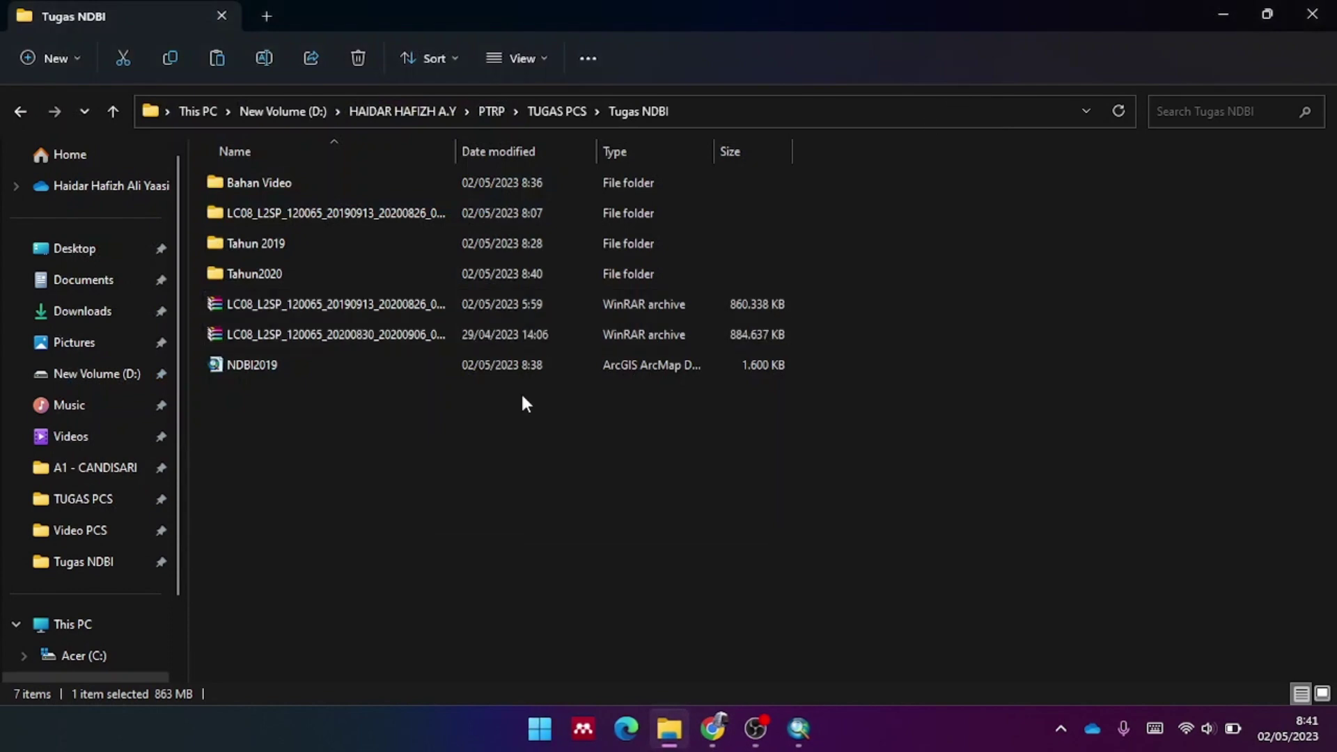
Switch back to ArcMap and add Buffer_Adm.shp from the Tugas NDBI\Tahun 2019 folder to the map
click(799, 728)
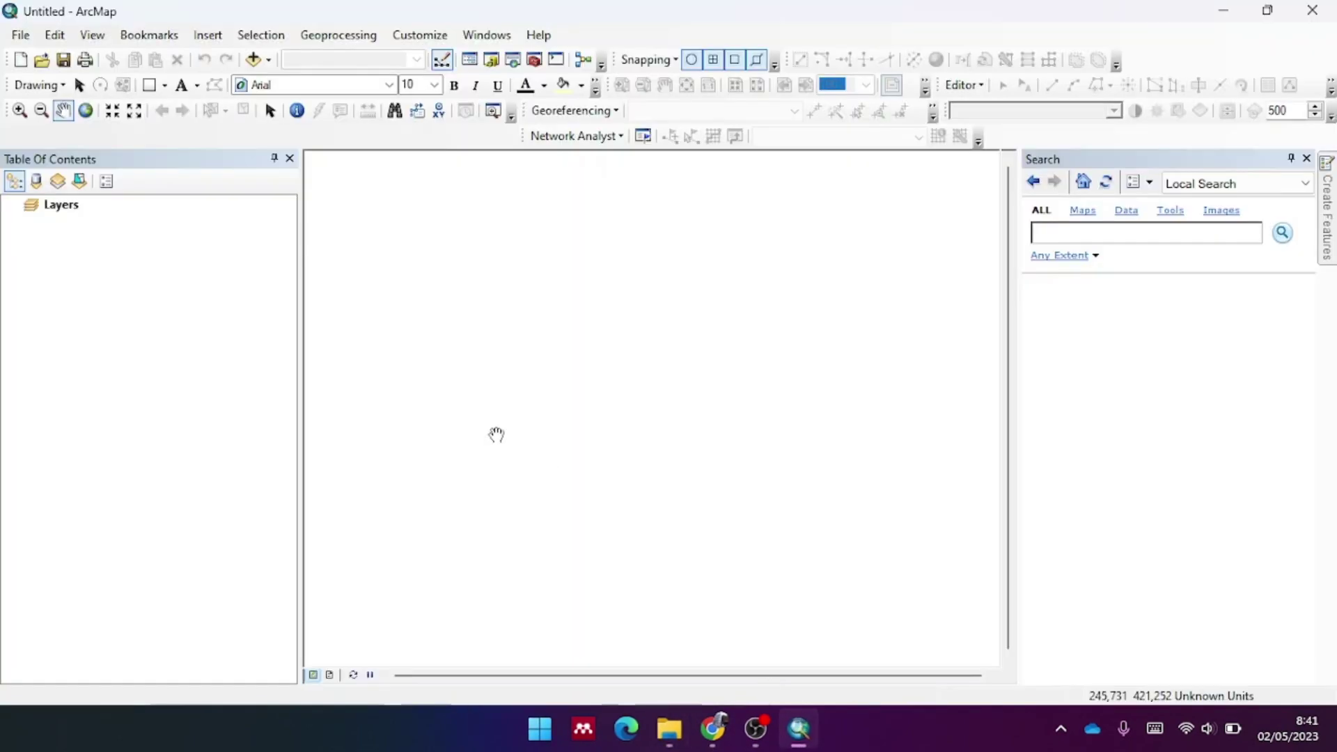
click(257, 58)
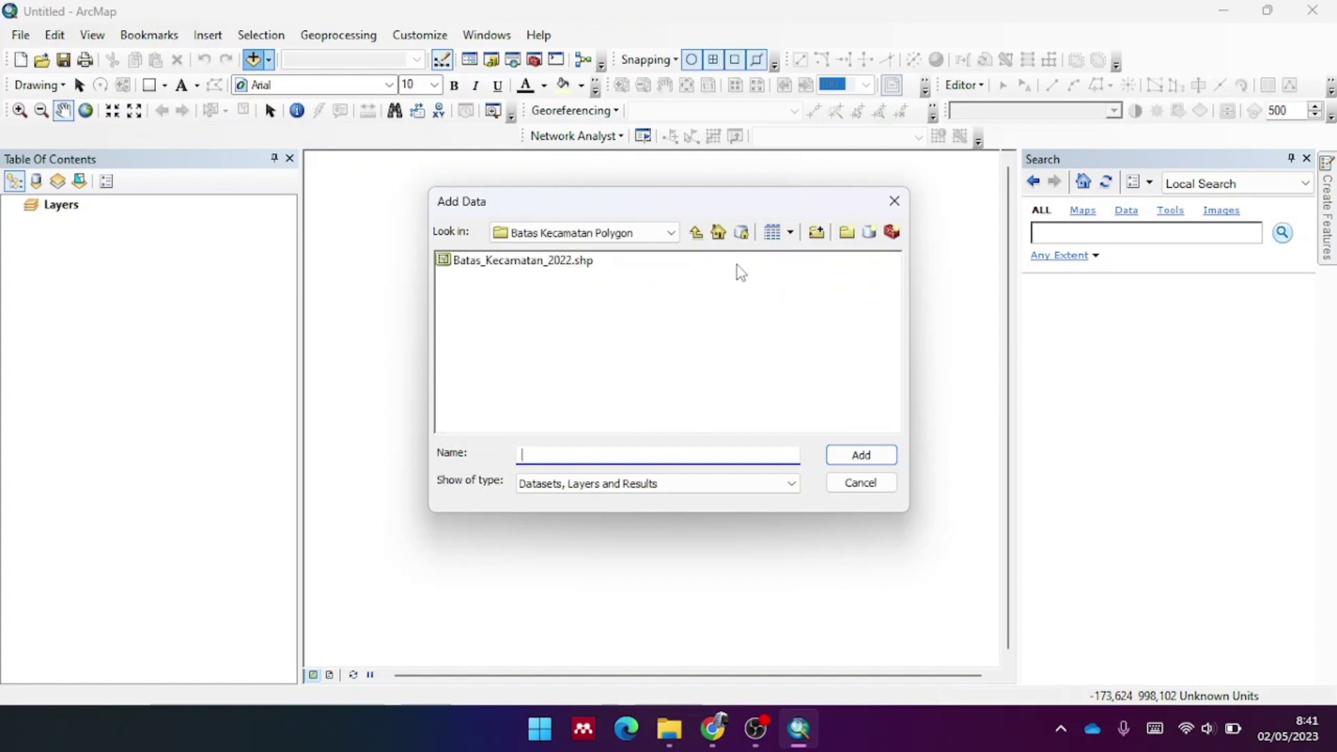
click(696, 232)
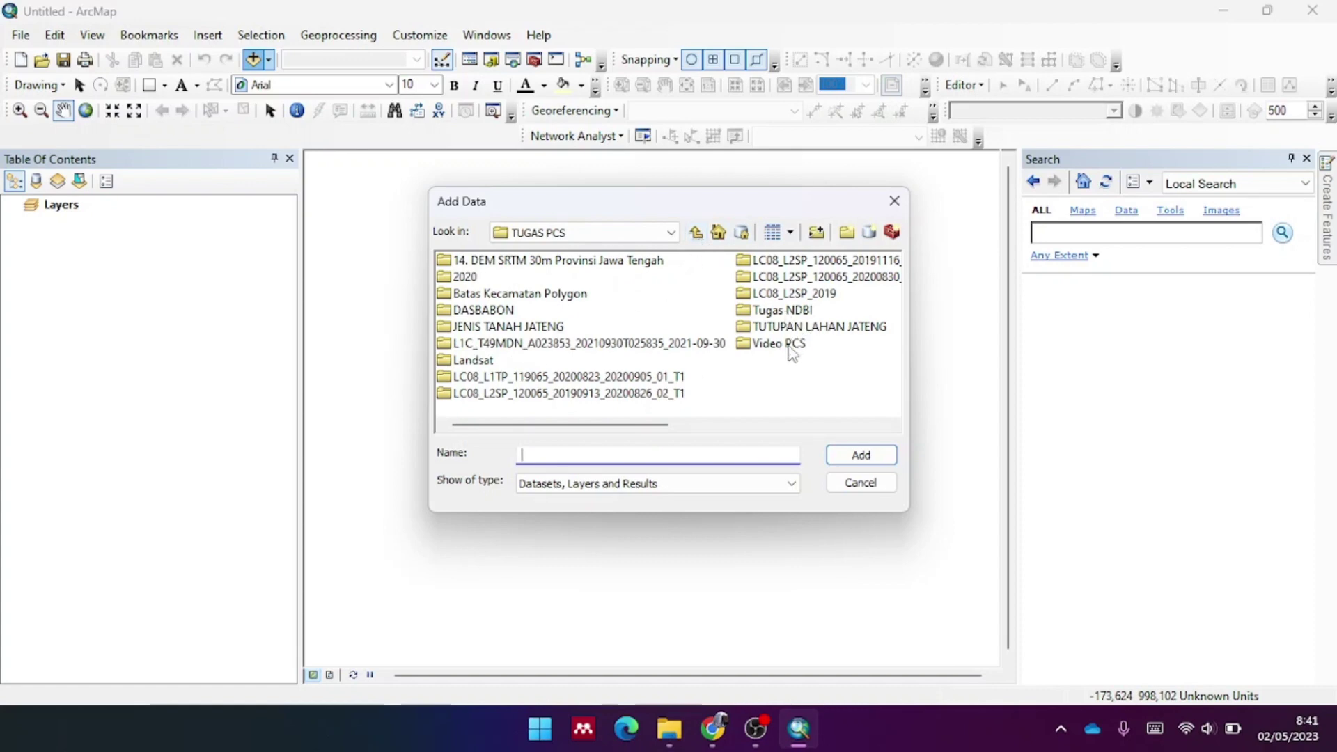
double_click(782, 310)
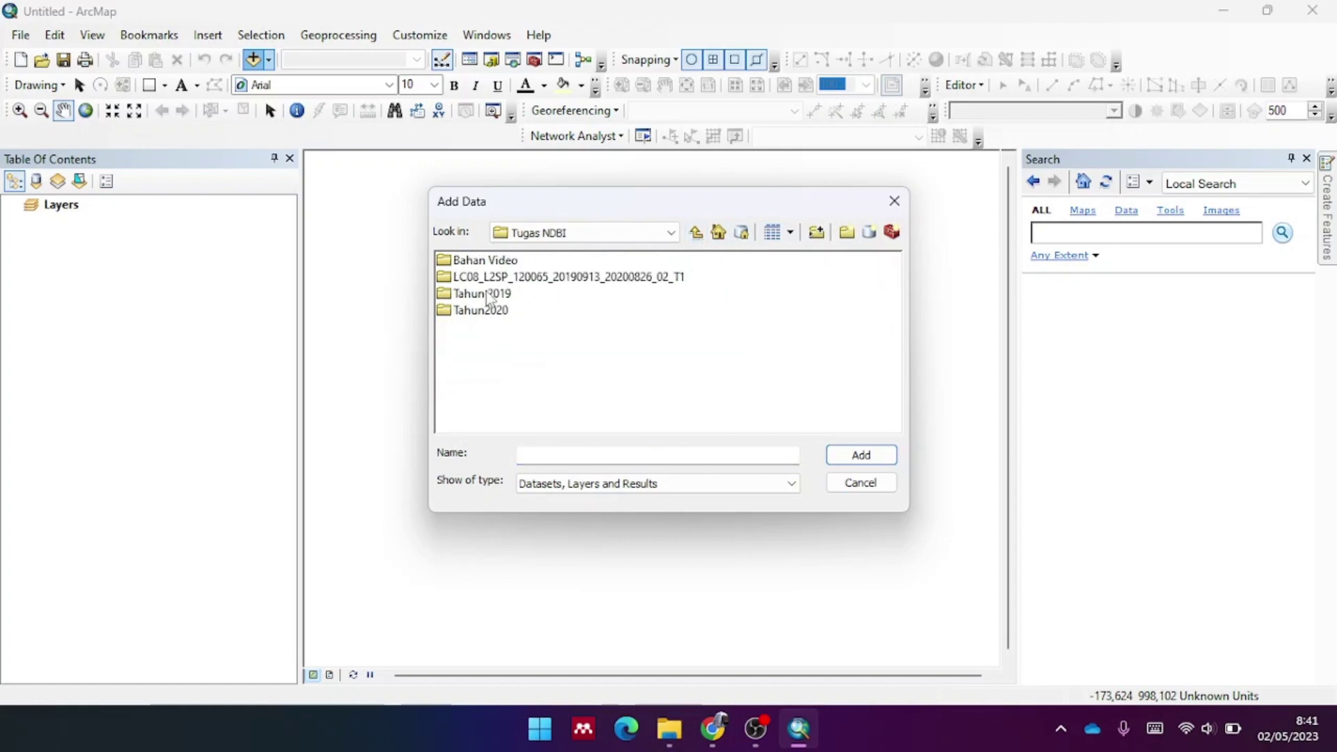
double_click(489, 296)
click(486, 263)
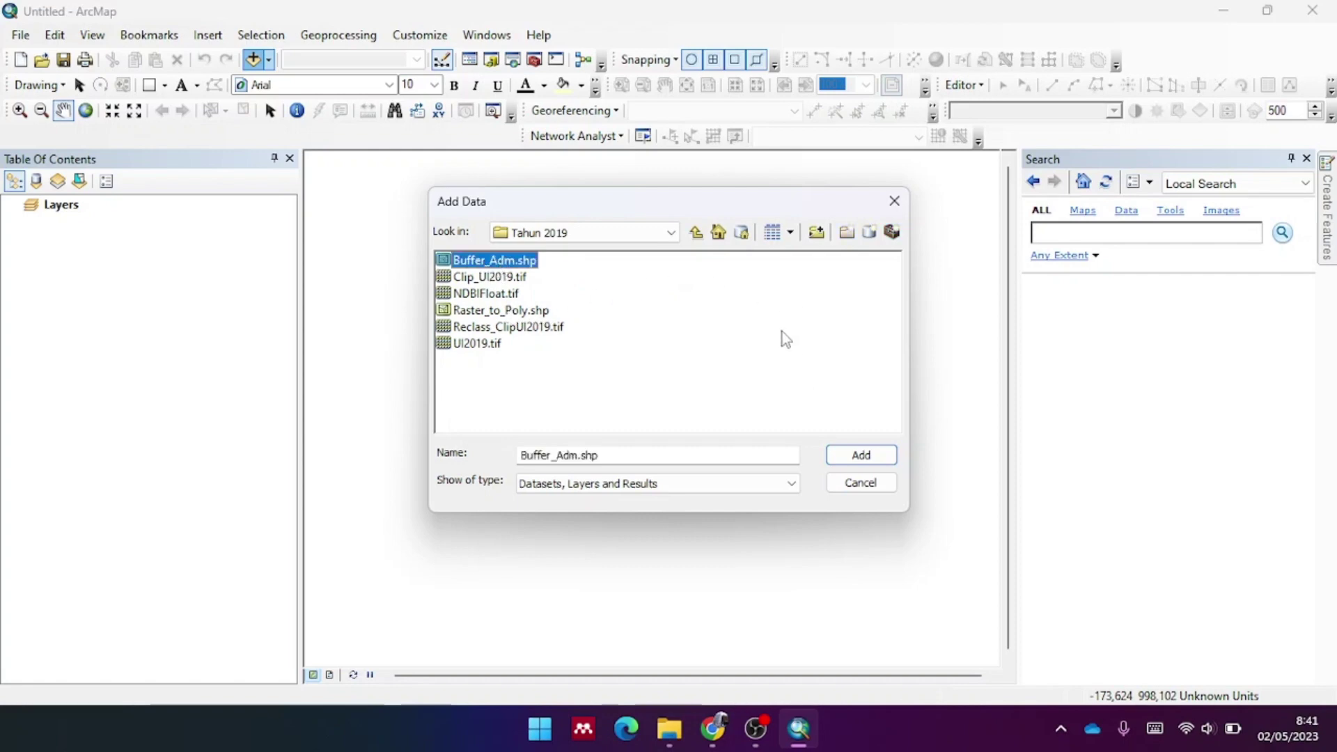
click(858, 452)
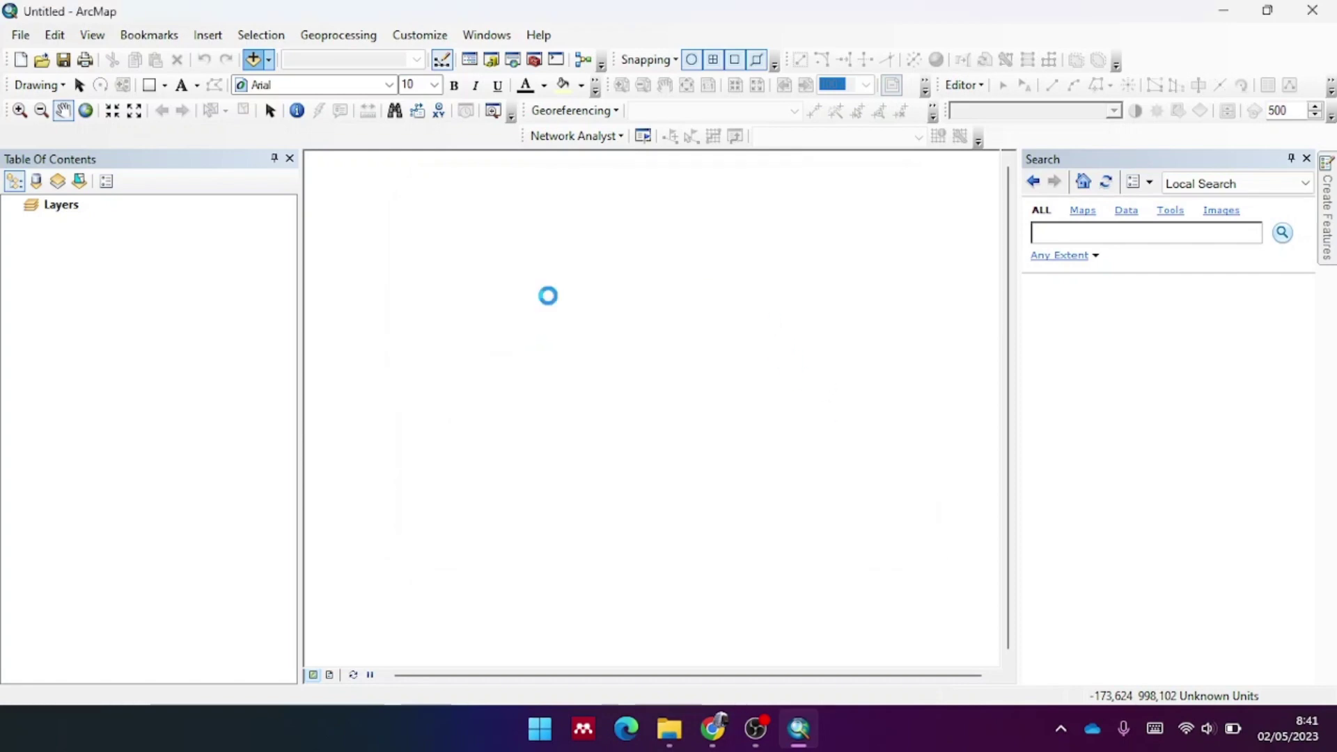
Add the 2020 Landsat bands SR_B5, SR_B6 and SR_B7 from the Tahun2020 folder to the map
click(252, 58)
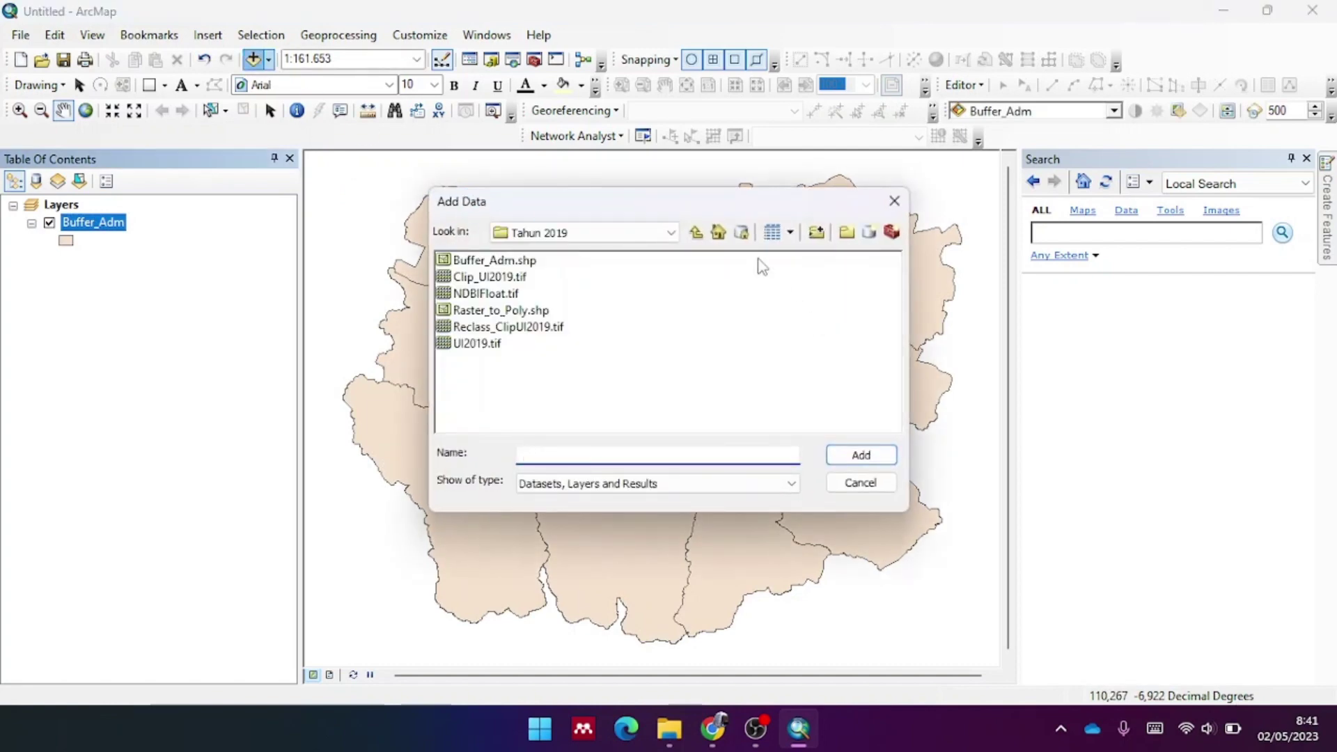
click(695, 235)
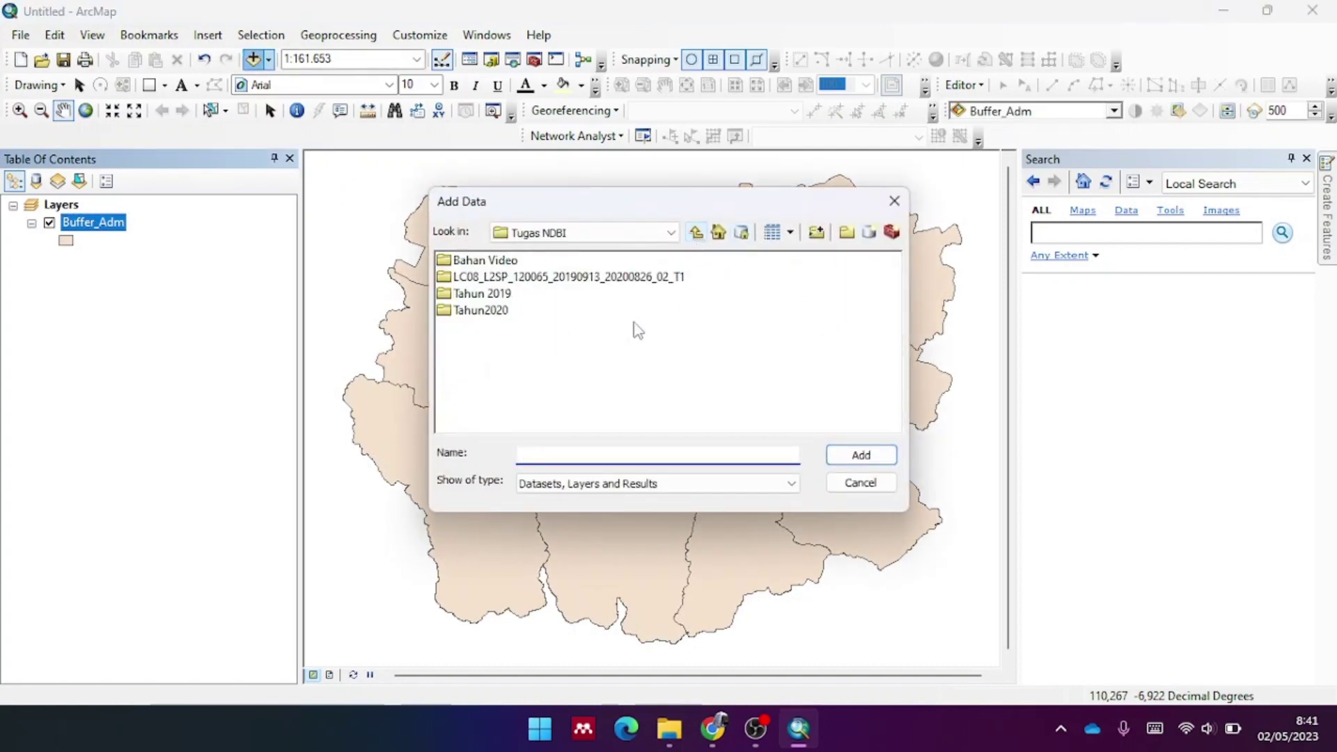
click(484, 310)
double_click(484, 311)
scroll(710, 352, right, 3)
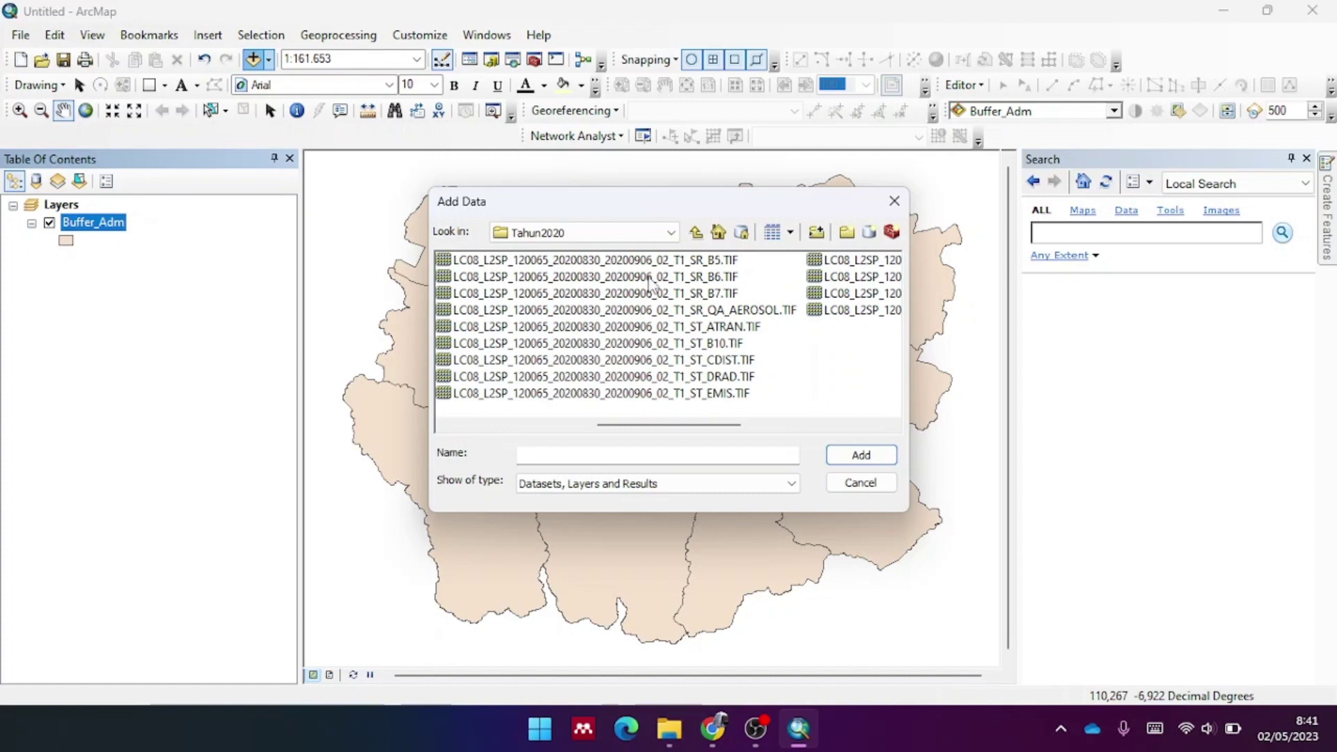
click(662, 261)
shift+click(679, 295)
click(870, 460)
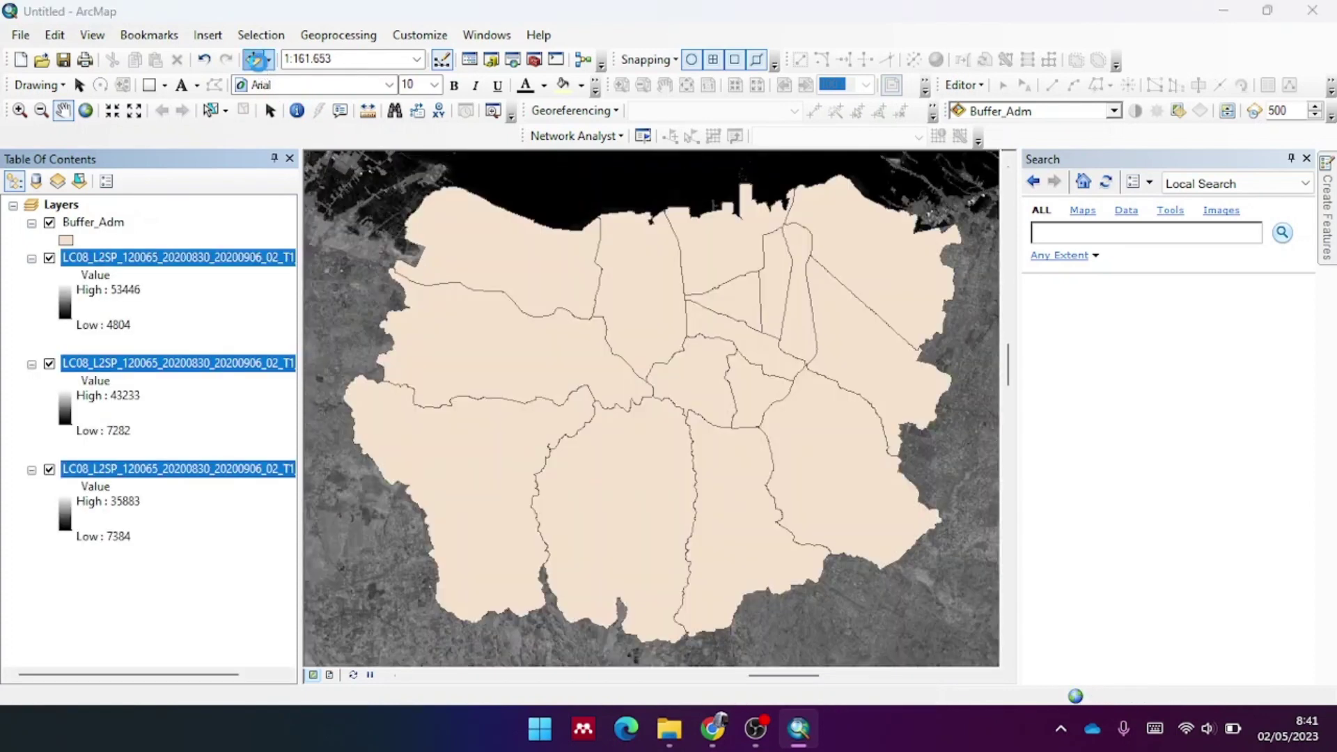
Add Batas_Kecamatan_2022.shp from the Batas Kecamatan Polygon folder under TUGAS PCS to the map
click(255, 59)
click(696, 232)
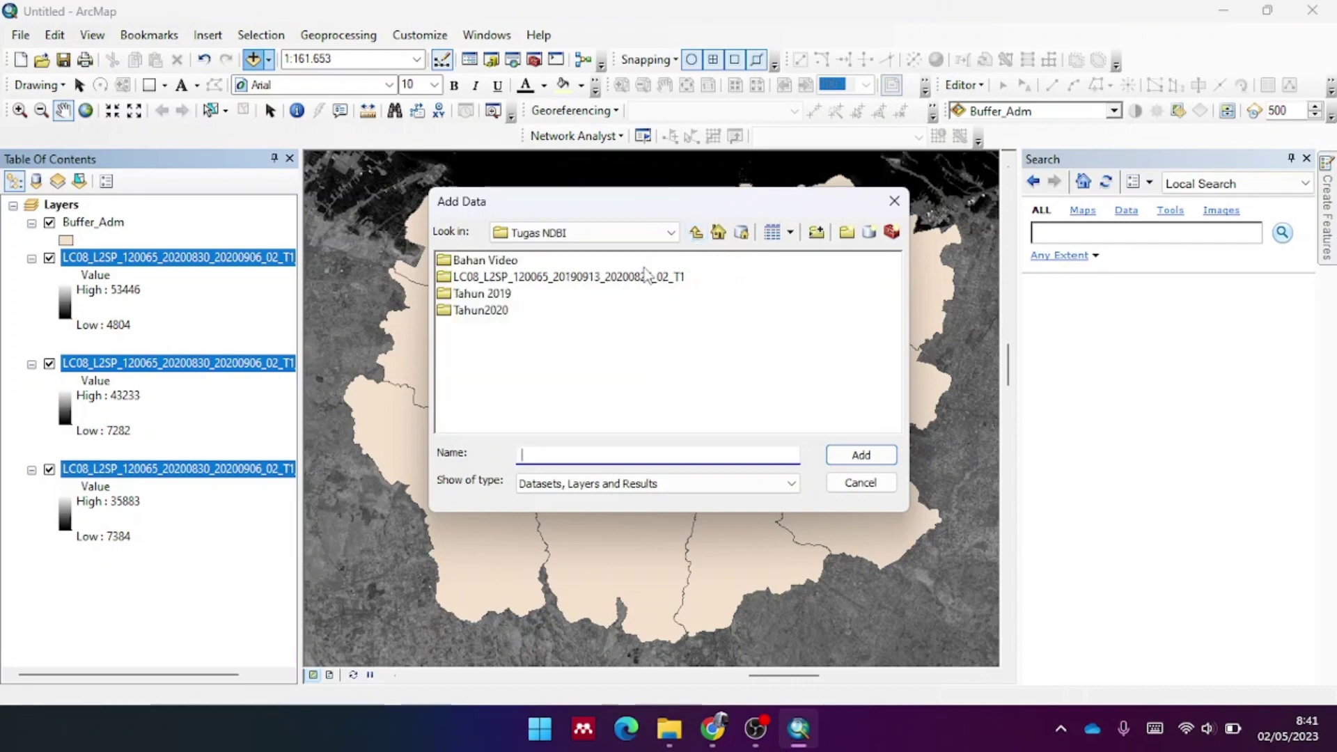
click(696, 232)
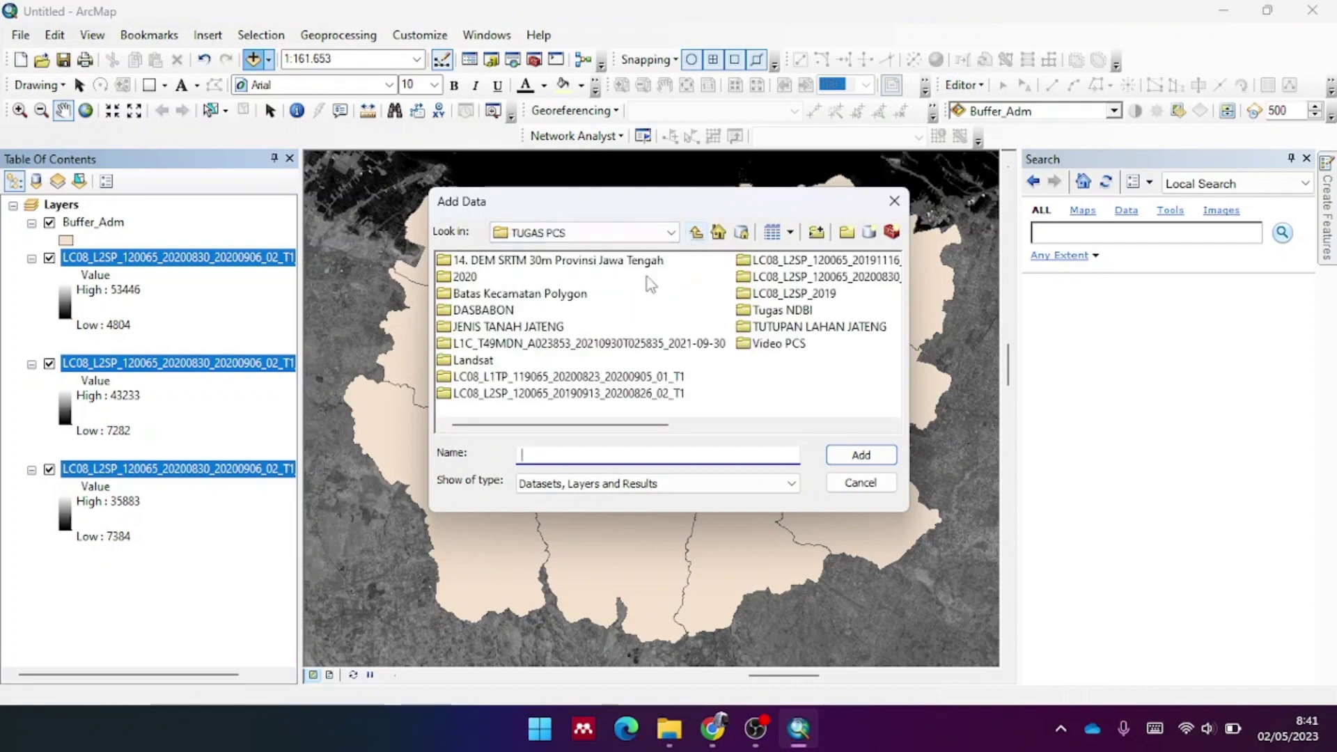
double_click(518, 295)
click(502, 261)
click(864, 457)
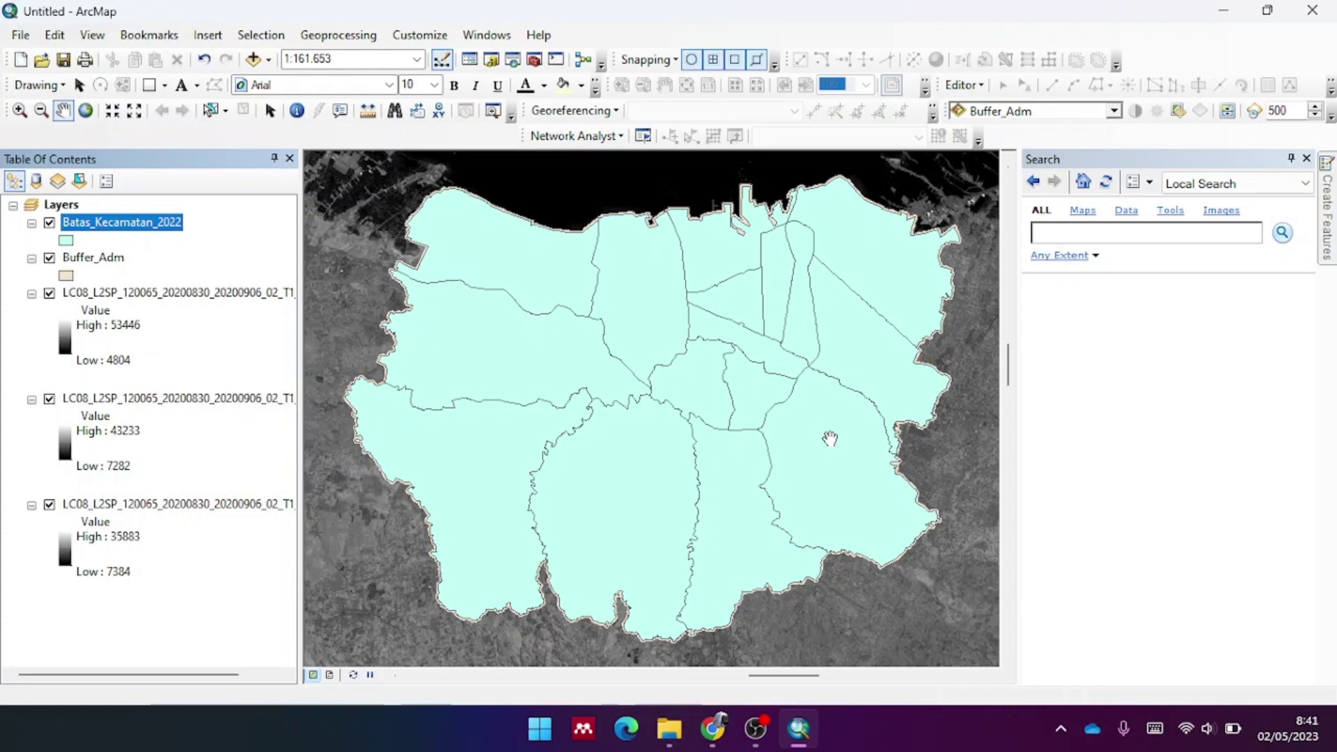
Hide the Batas_Kecamatan_2022 and Buffer_Adm layers and collapse the legends of the three Landsat bands
click(50, 257)
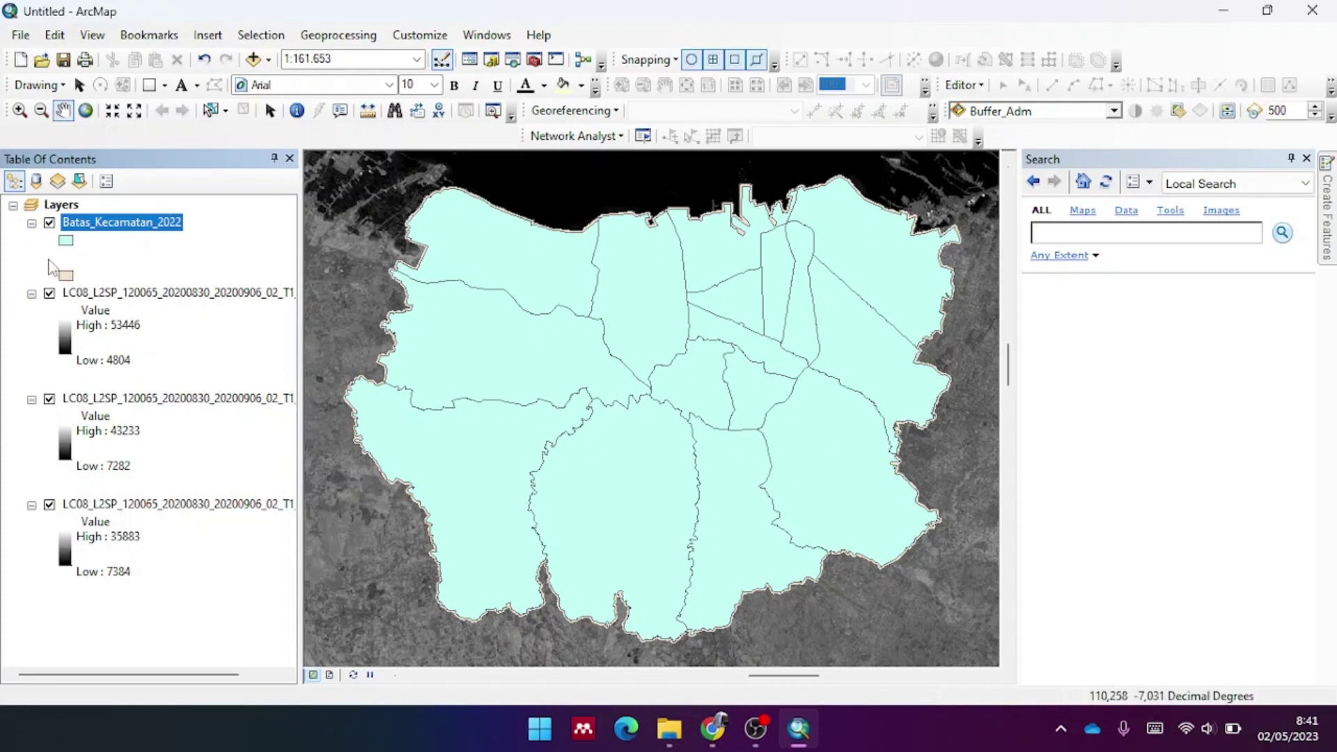
click(50, 223)
click(31, 293)
click(31, 311)
click(32, 328)
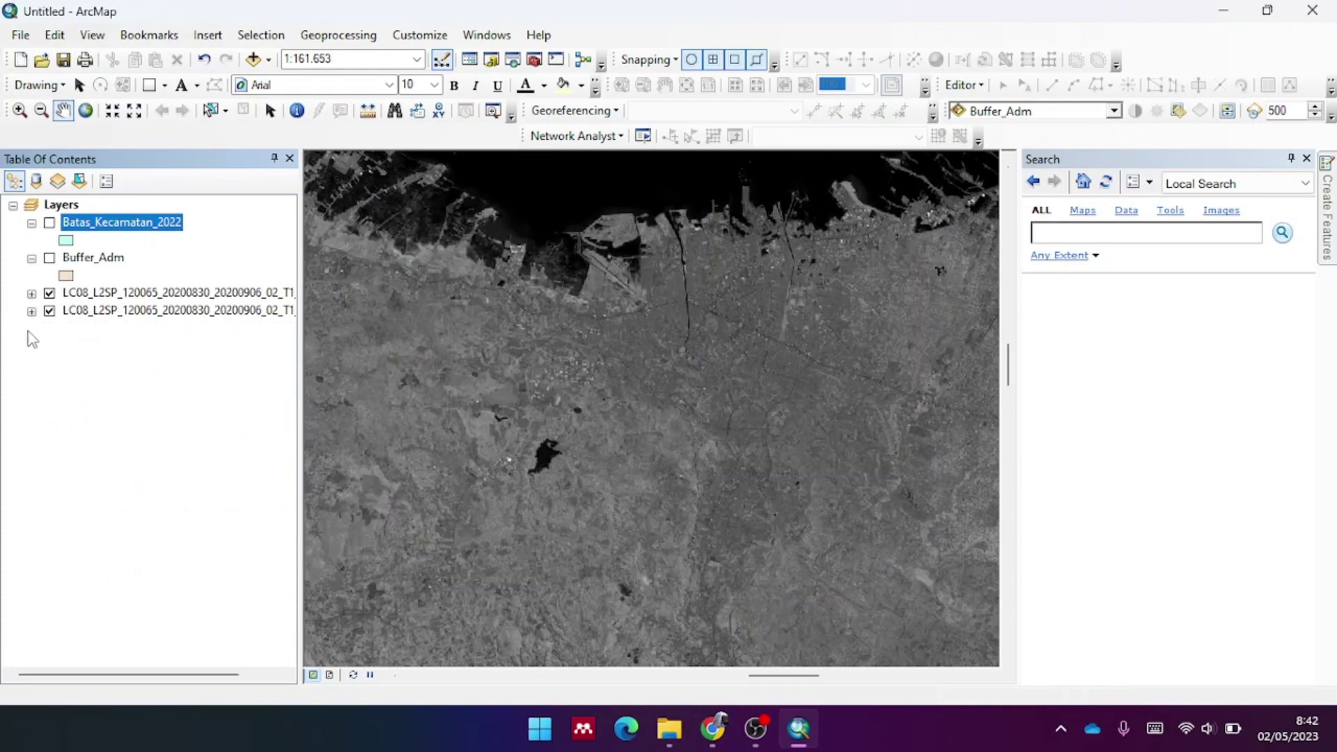
click(80, 433)
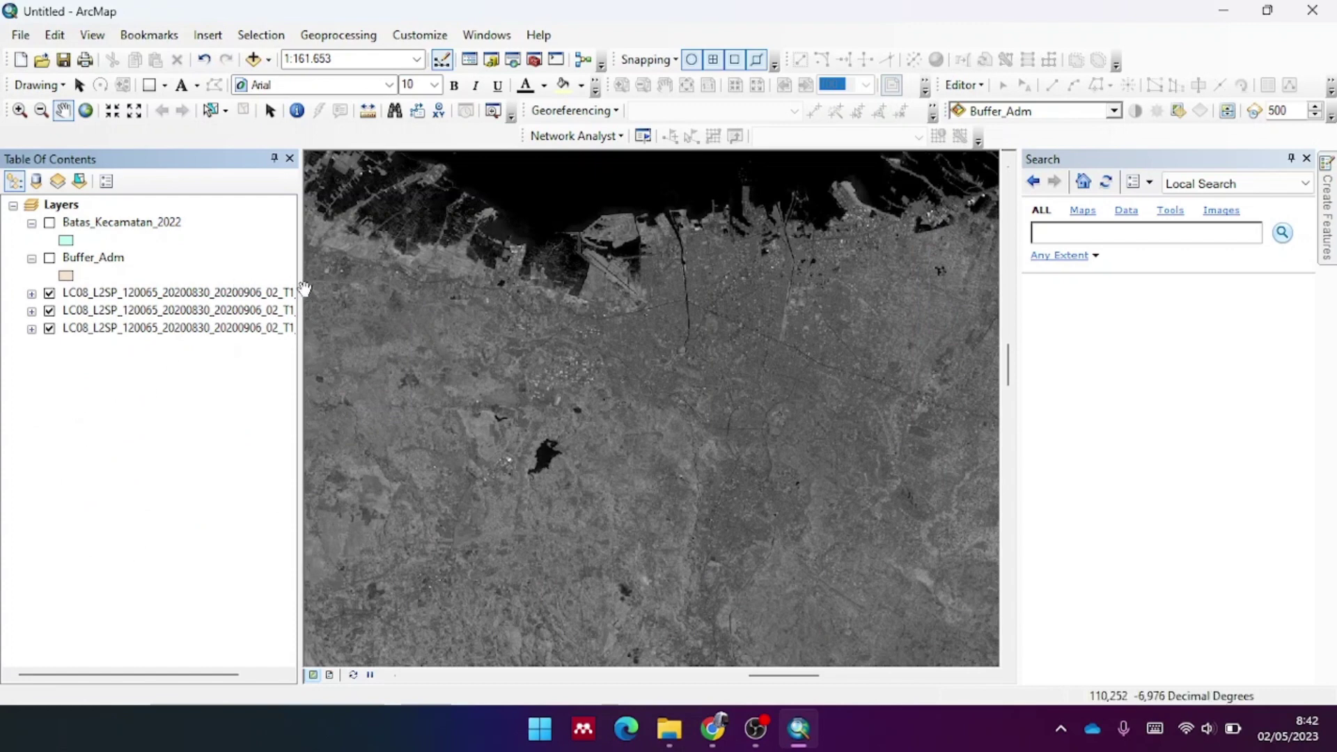
Search the tools for "raster calculator" and open the Spatial Analyst Raster Calculator
click(1082, 233)
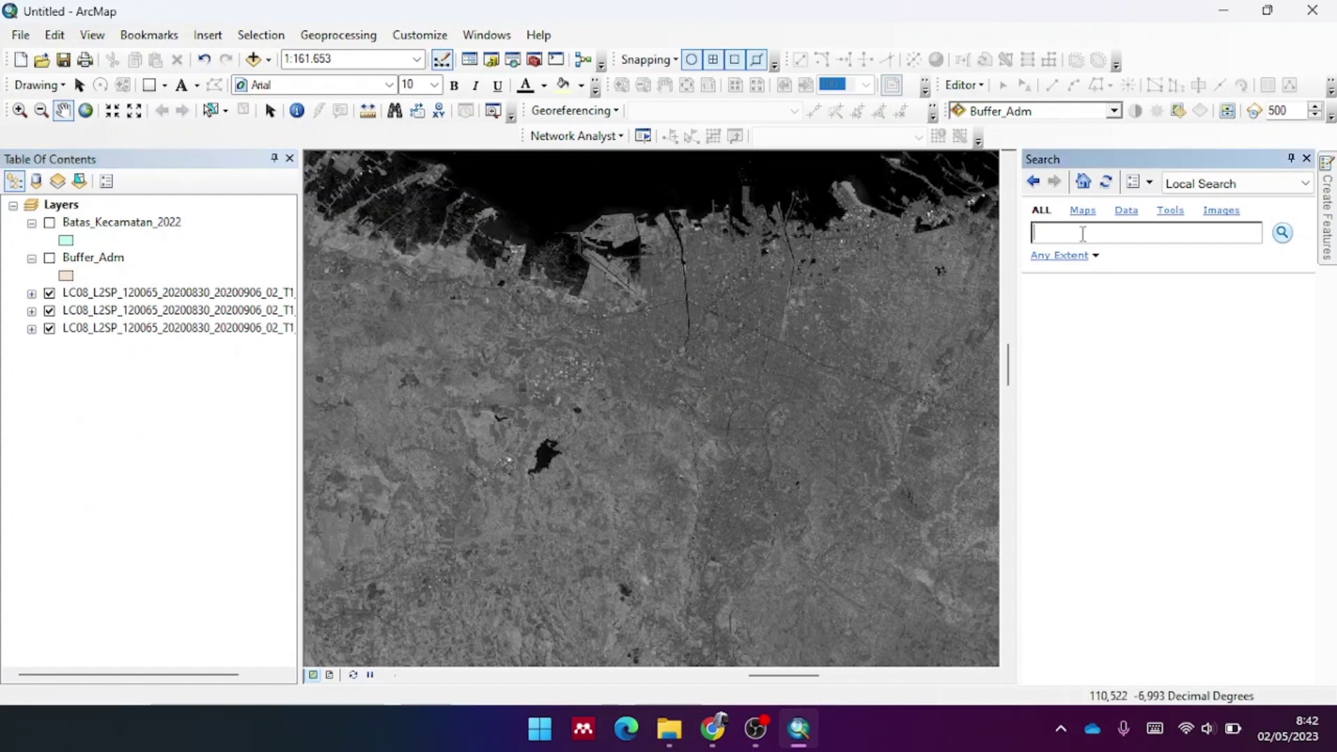
text(raster calculator)
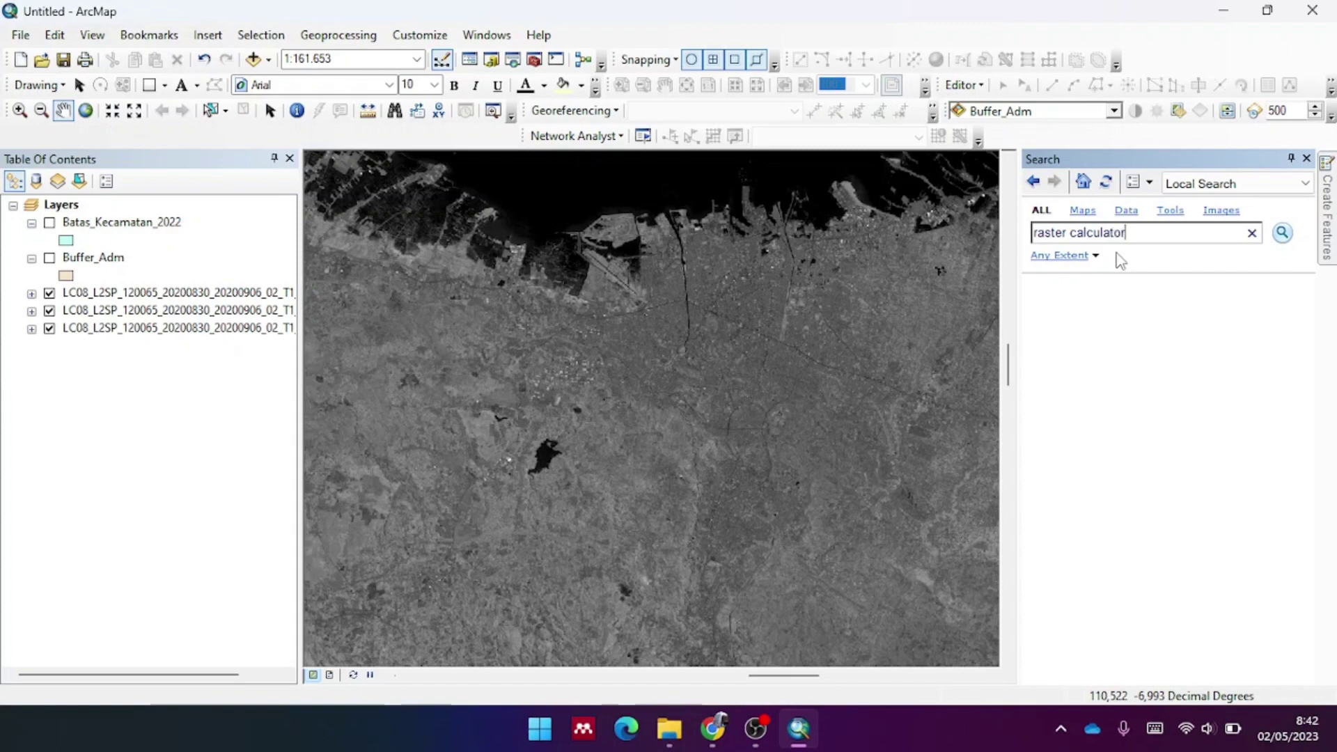
key(Return)
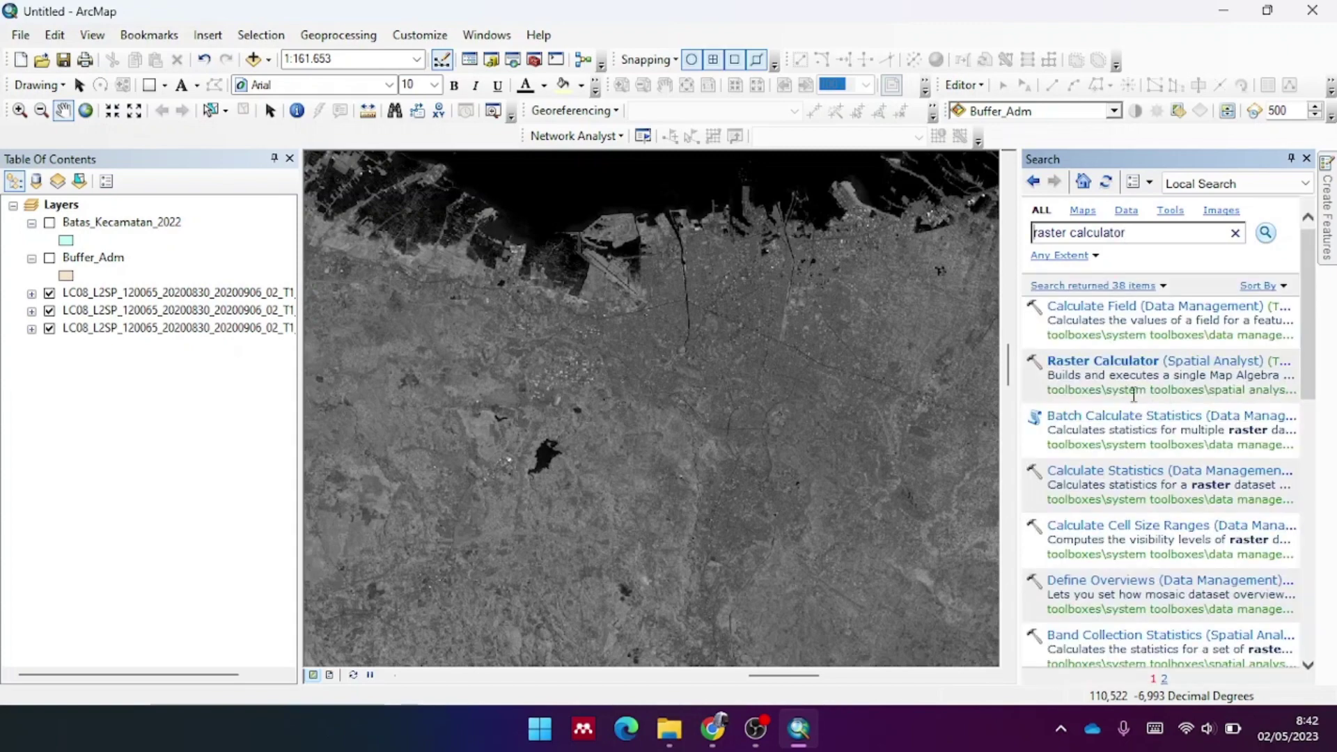
click(1132, 361)
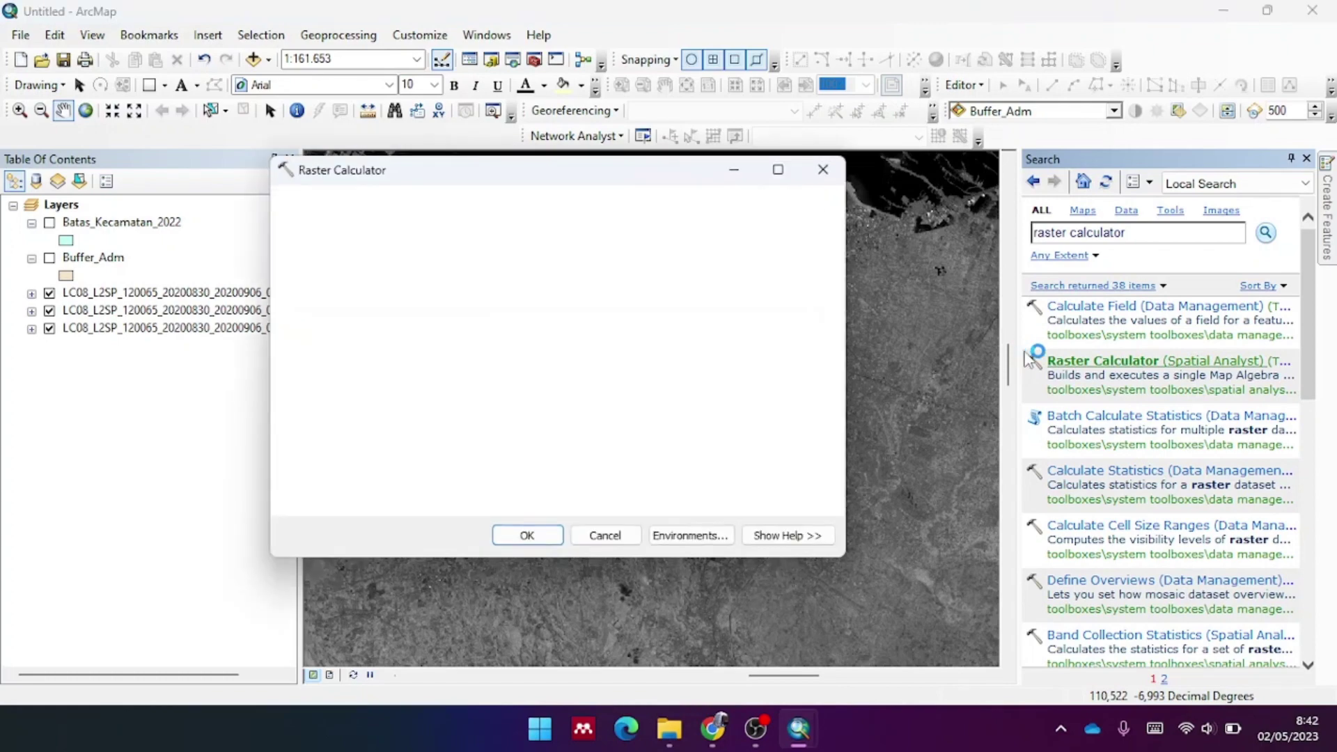
Start the map algebra expression with the NDBI numerator, Float of the SR_B6 band minus the SR_B5 band
scroll(766, 306, down, 1)
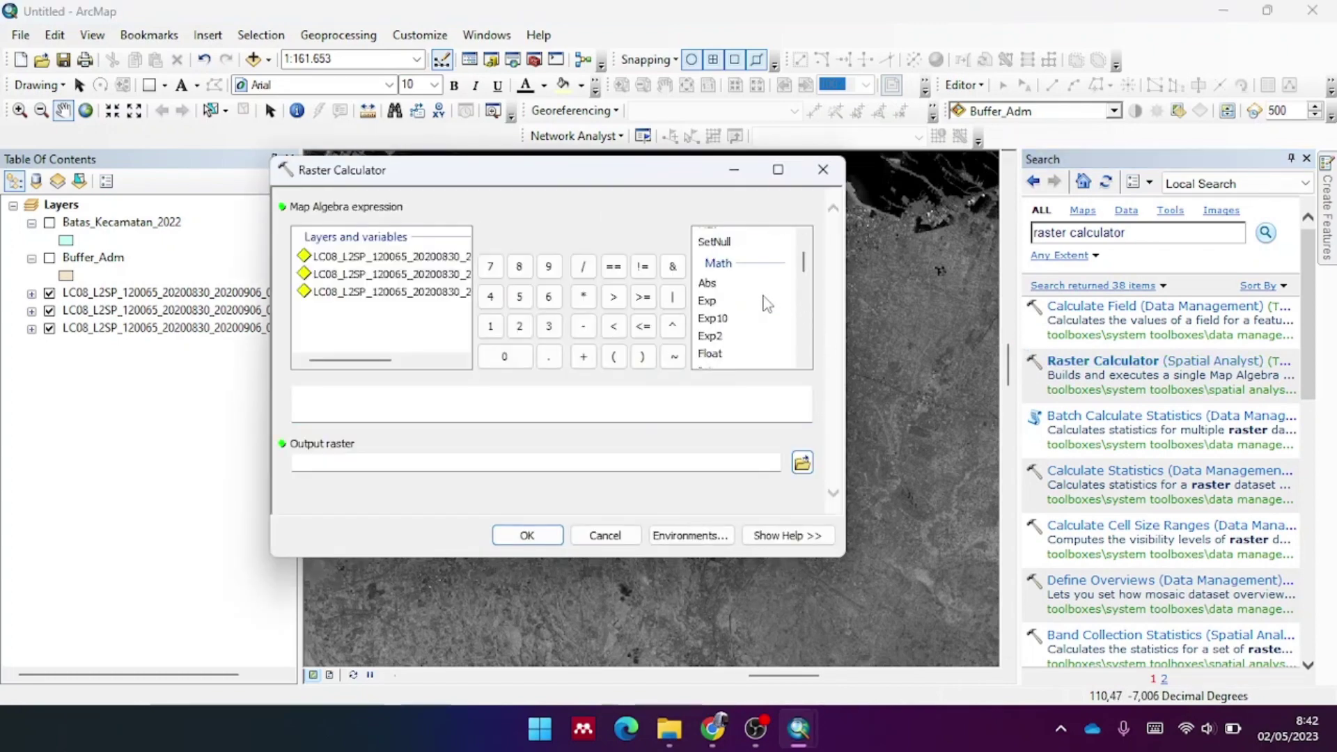
click(722, 355)
double_click(721, 355)
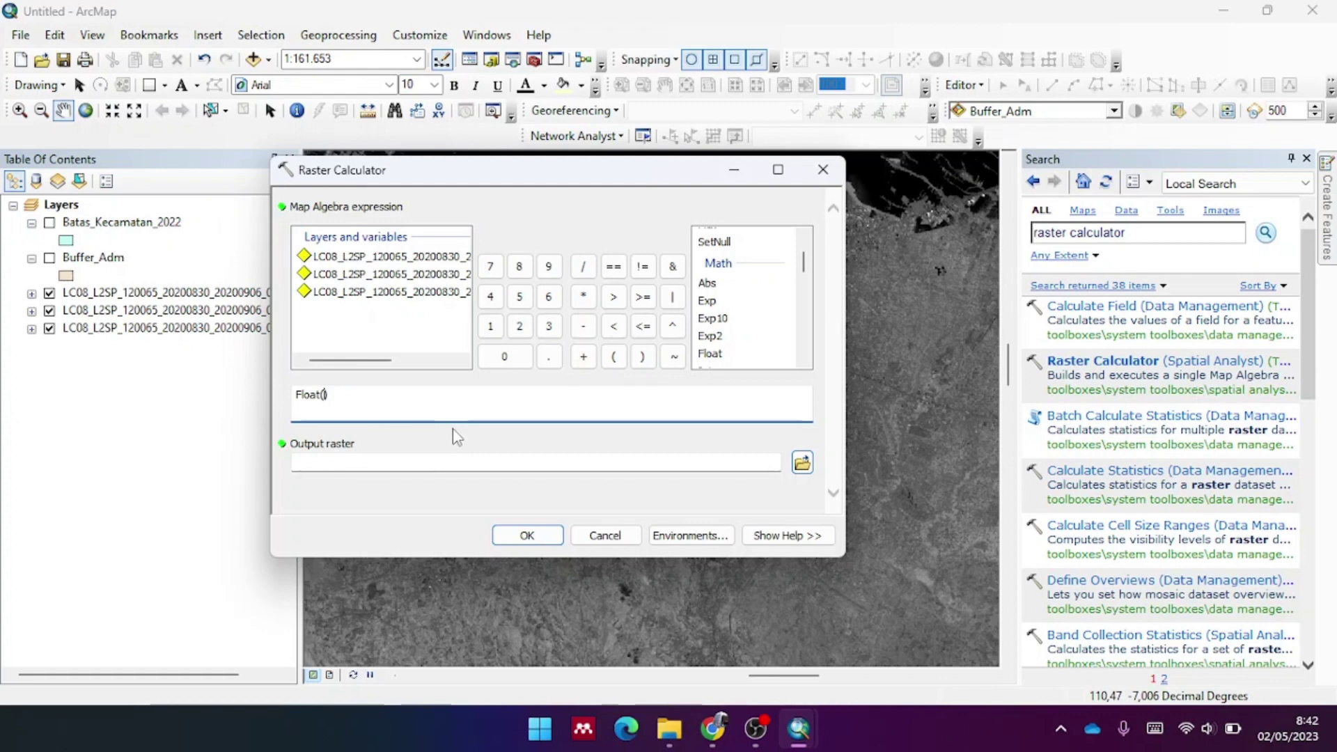
scroll(411, 274, right, 3)
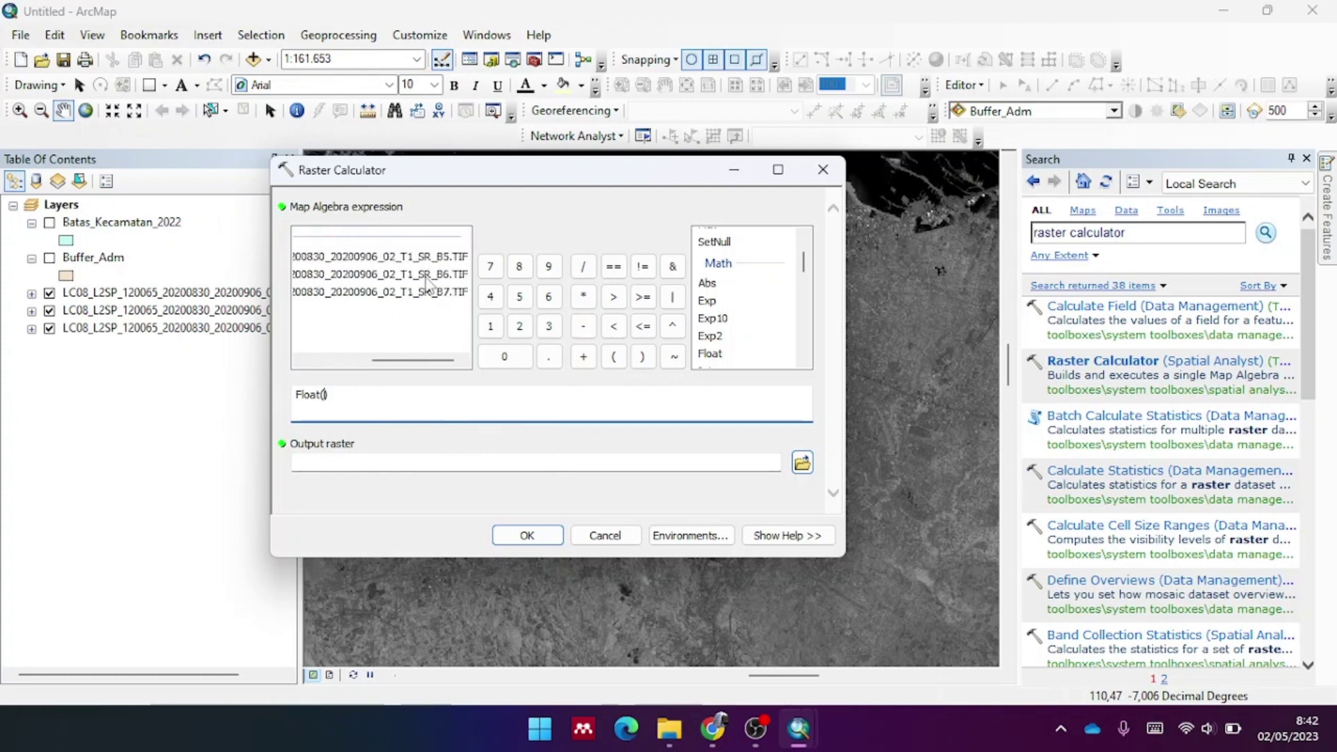
double_click(428, 275)
click(583, 326)
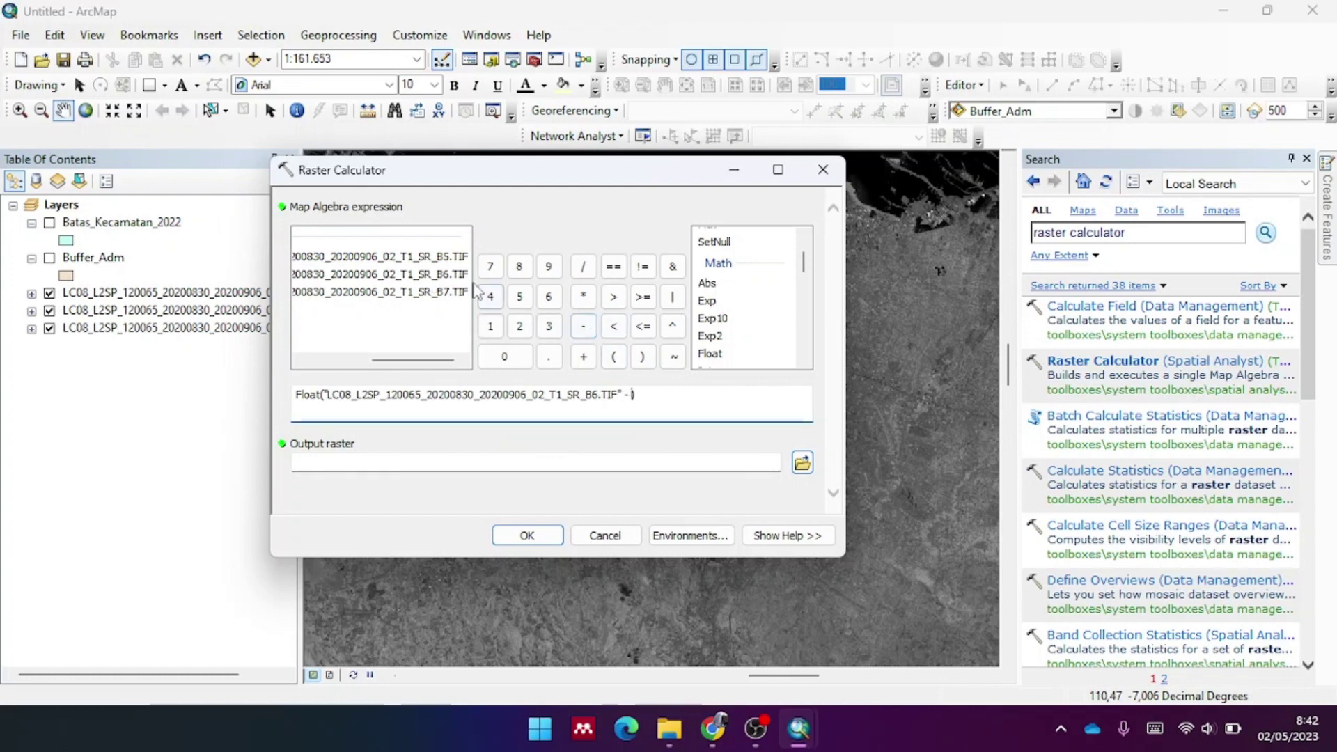
double_click(452, 257)
click(636, 409)
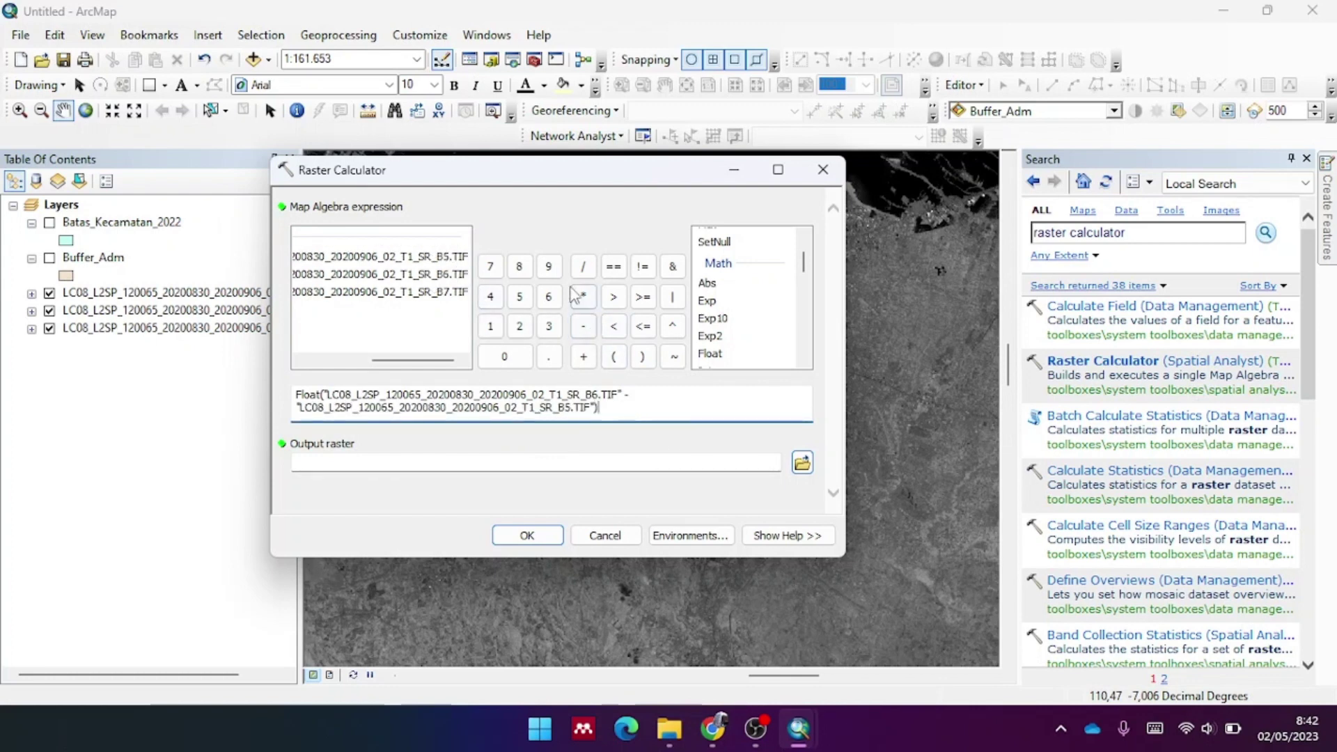
Divide the NDBI expression by Float of the SR_B6 band plus the SR_B5 band
click(582, 267)
double_click(733, 354)
click(449, 275)
double_click(449, 275)
click(583, 357)
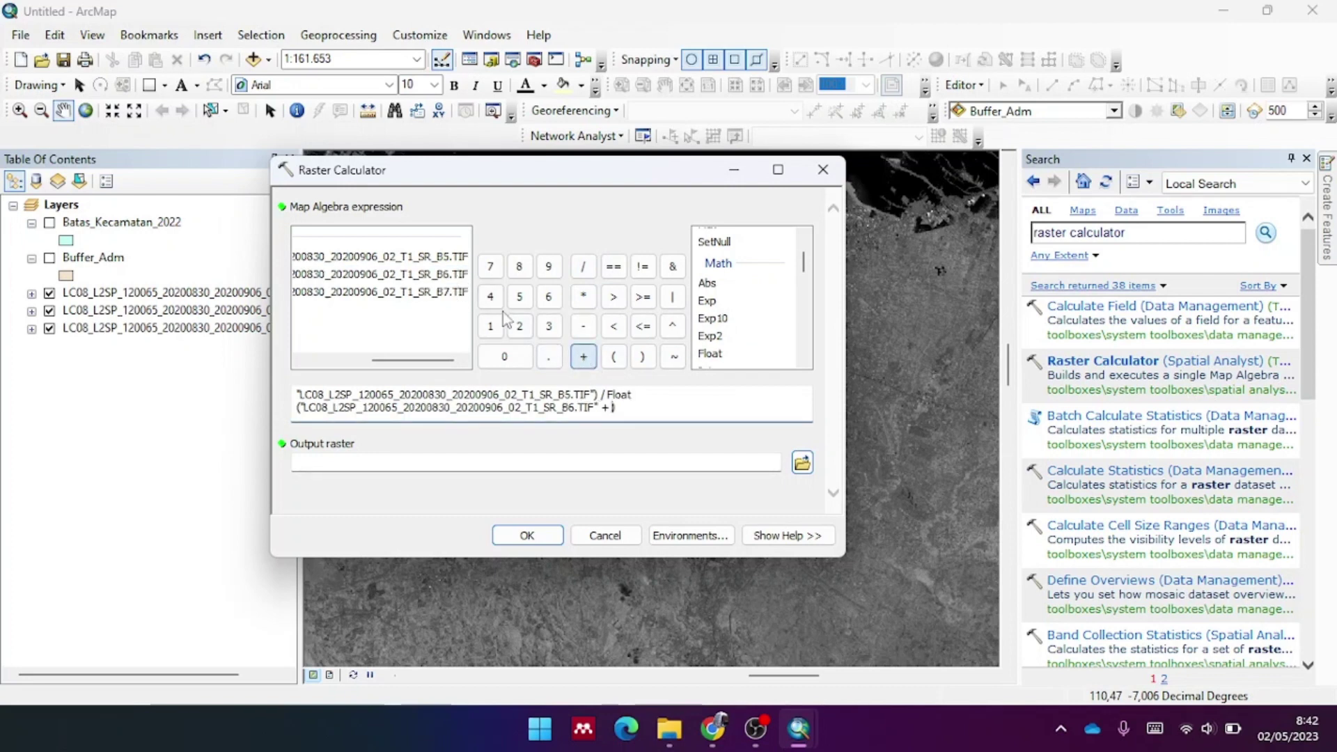
double_click(443, 258)
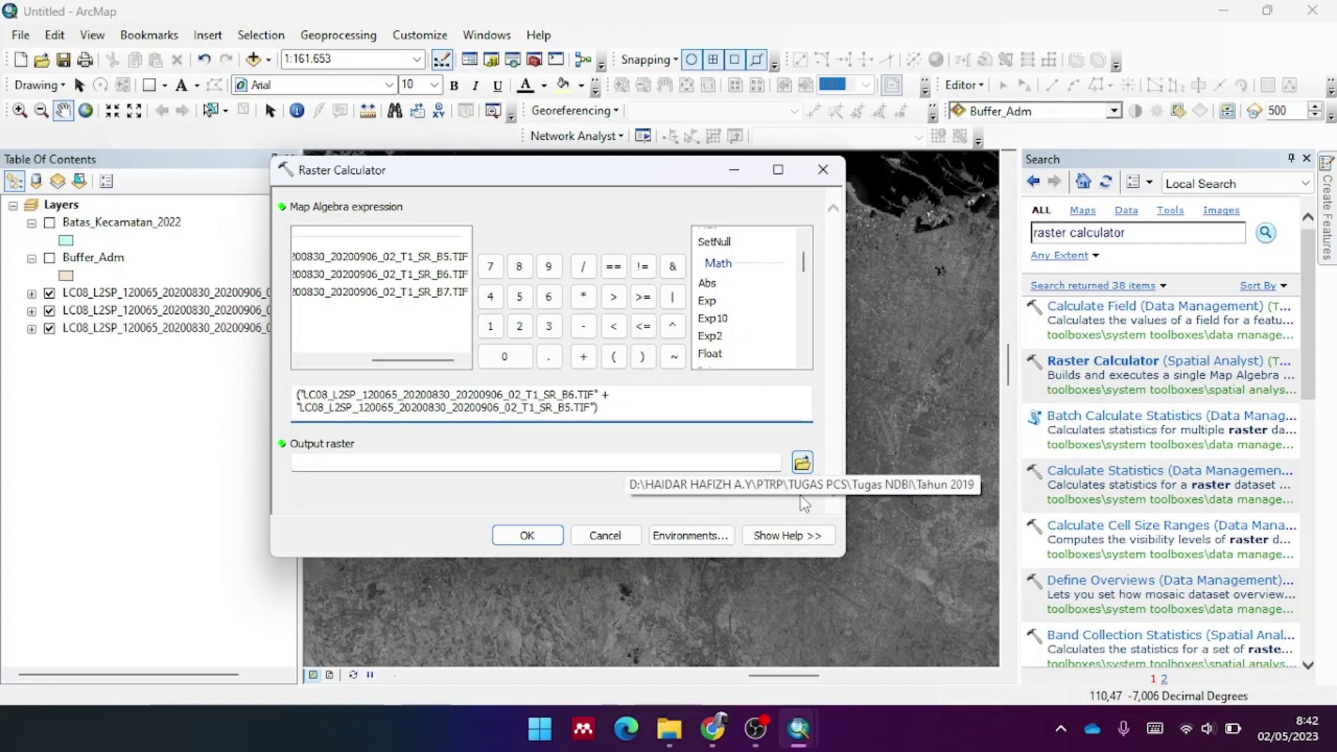
For the output raster location, create a folder named Tahun 2020_2 inside Tugas NDBI and open it
click(802, 462)
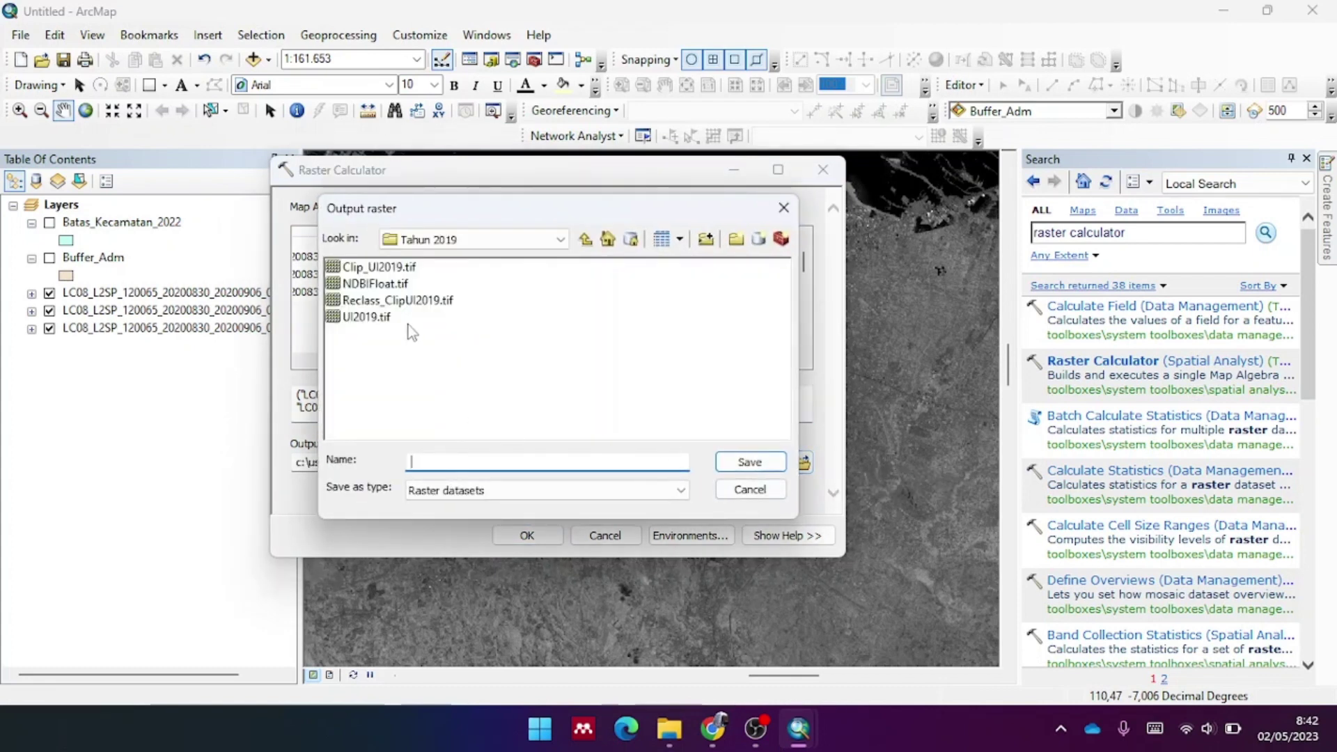
click(586, 238)
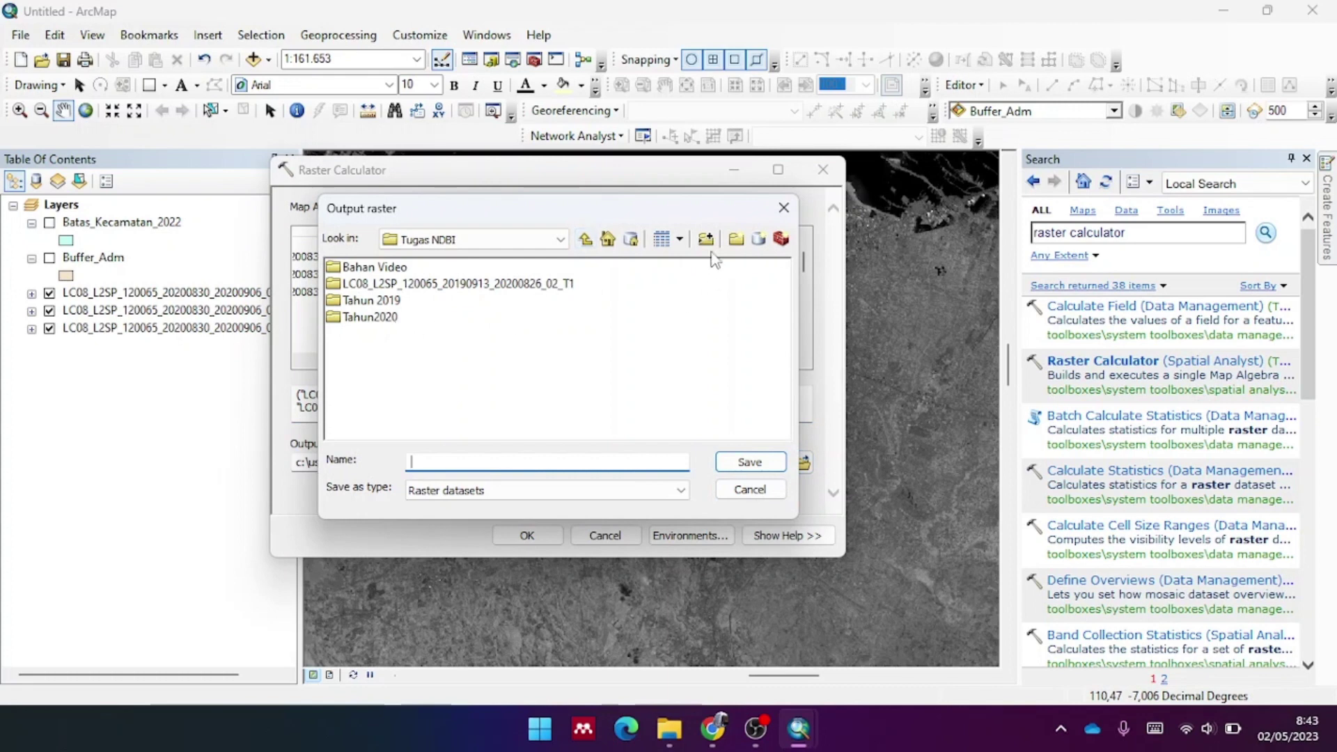
click(736, 239)
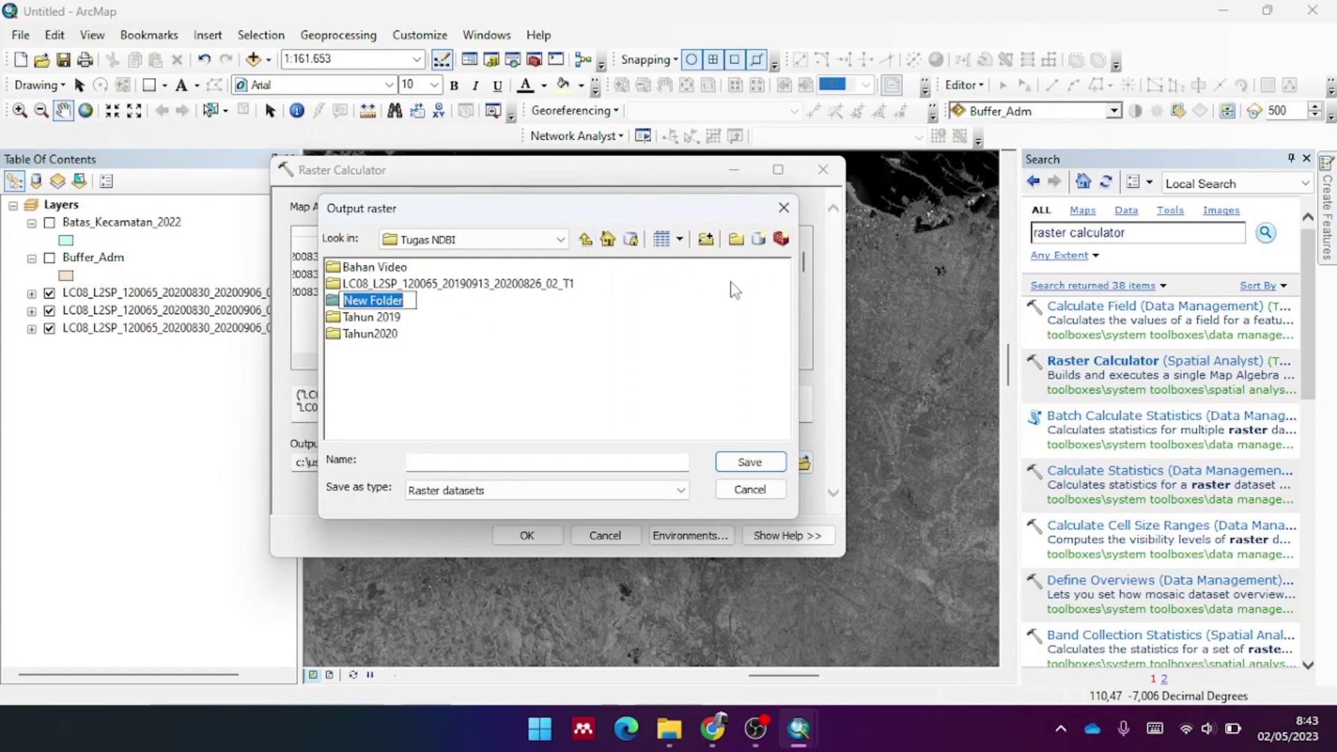
text(Tahun 2020)
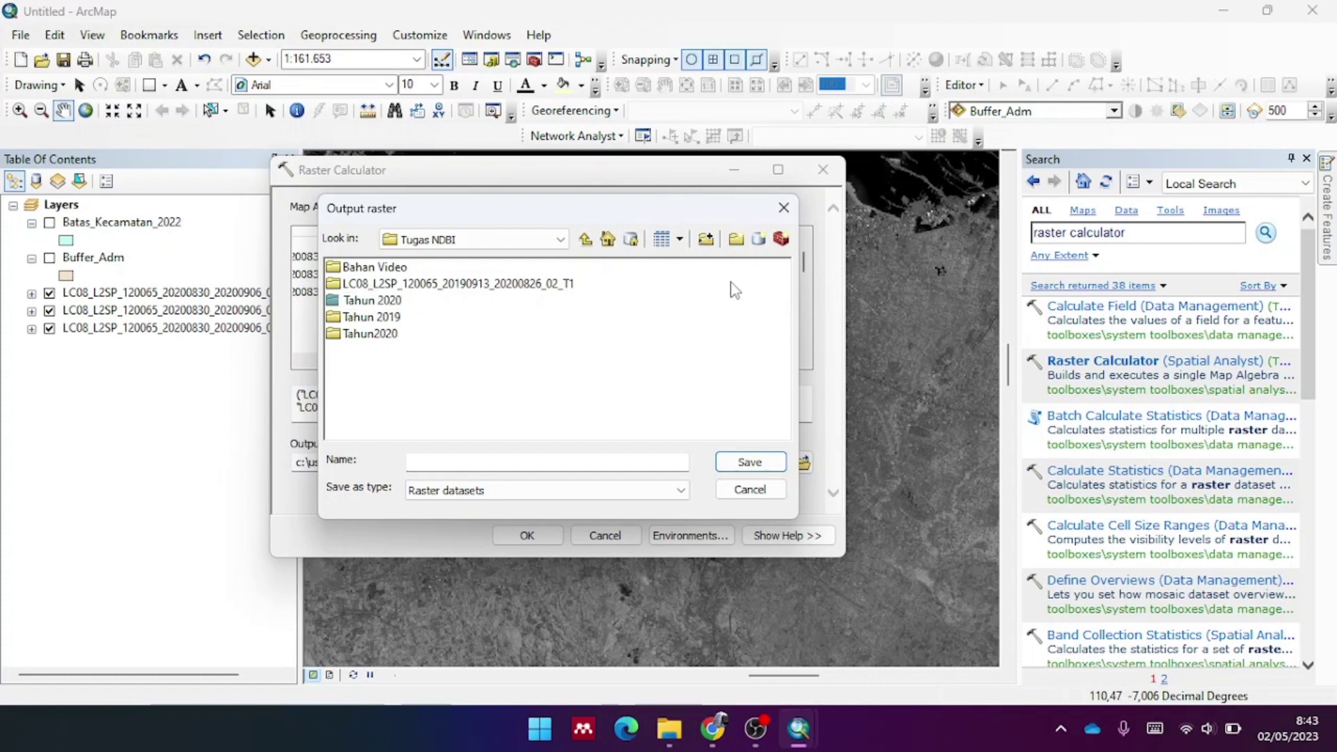
text(_2)
key(Return)
double_click(385, 322)
Name the output raster NDBIFloat_2020.tif and run the NDBI calculation
click(542, 461)
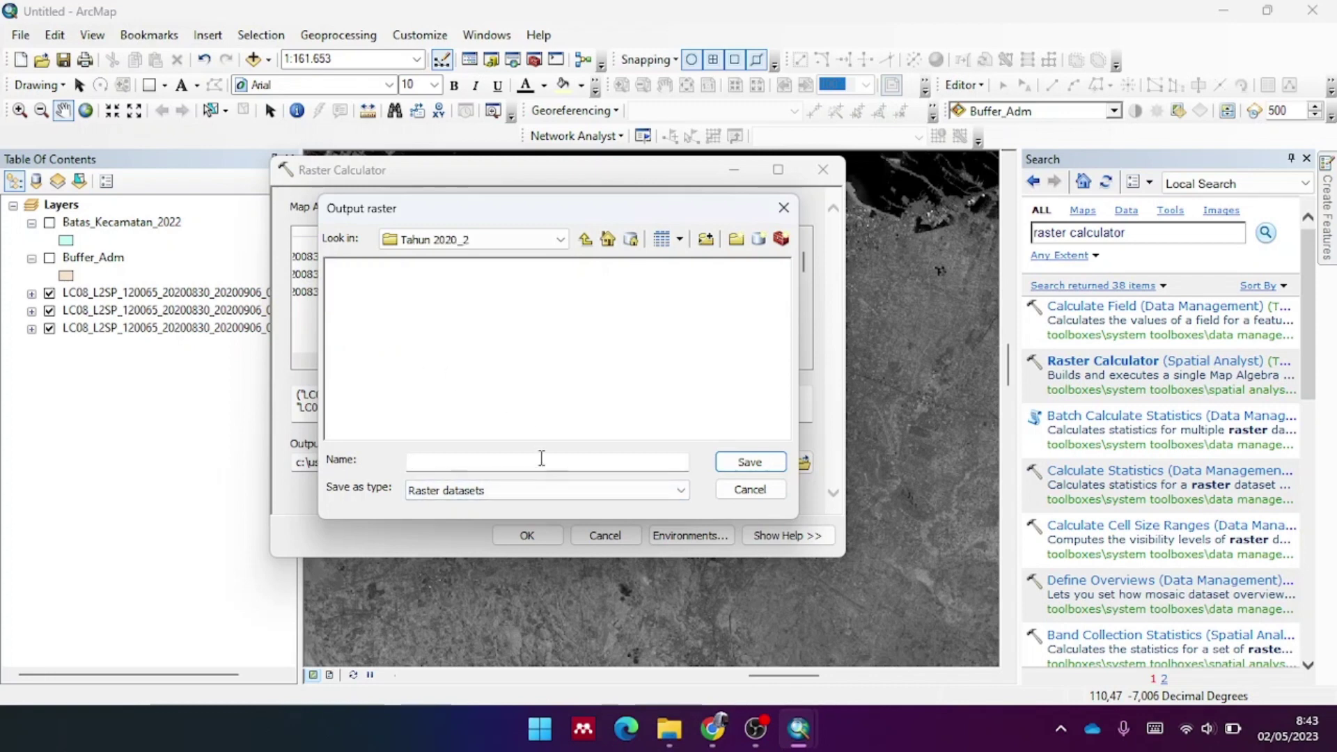
text(NDBI)
text(_2020.tif)
key(Return)
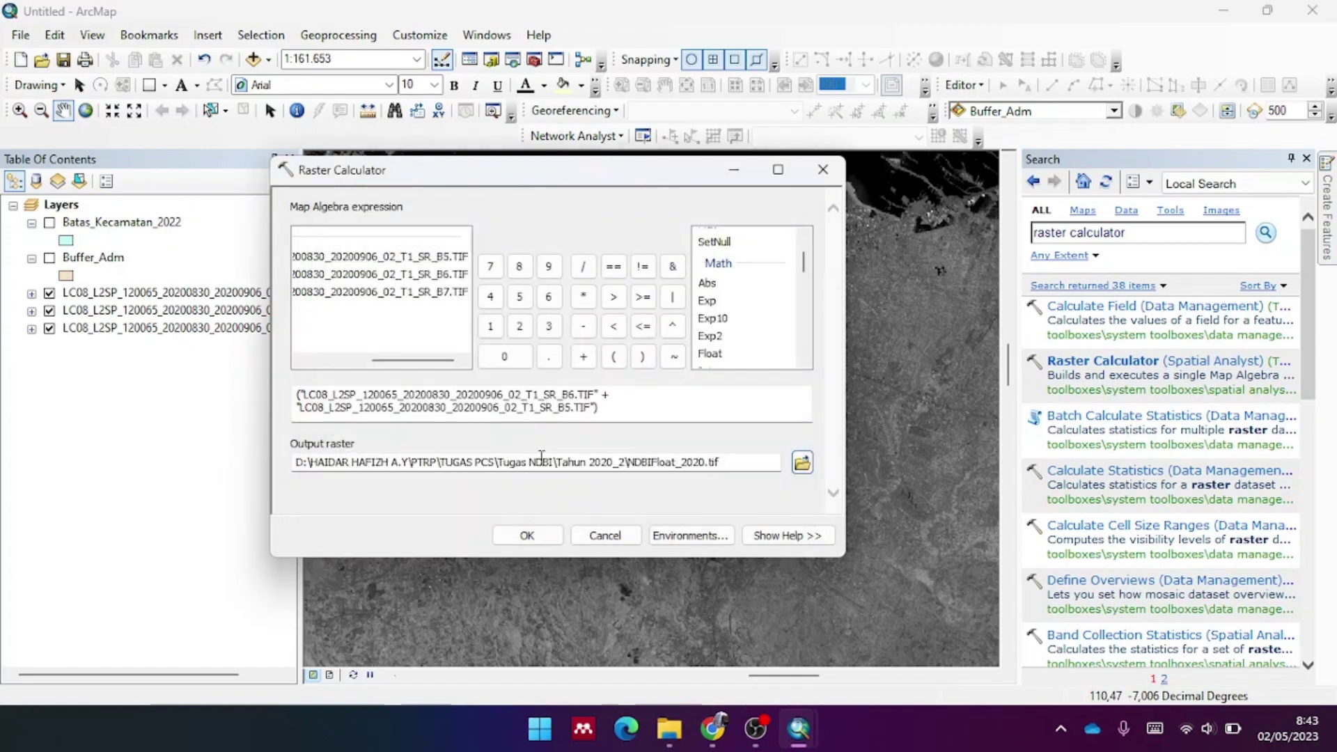
click(527, 535)
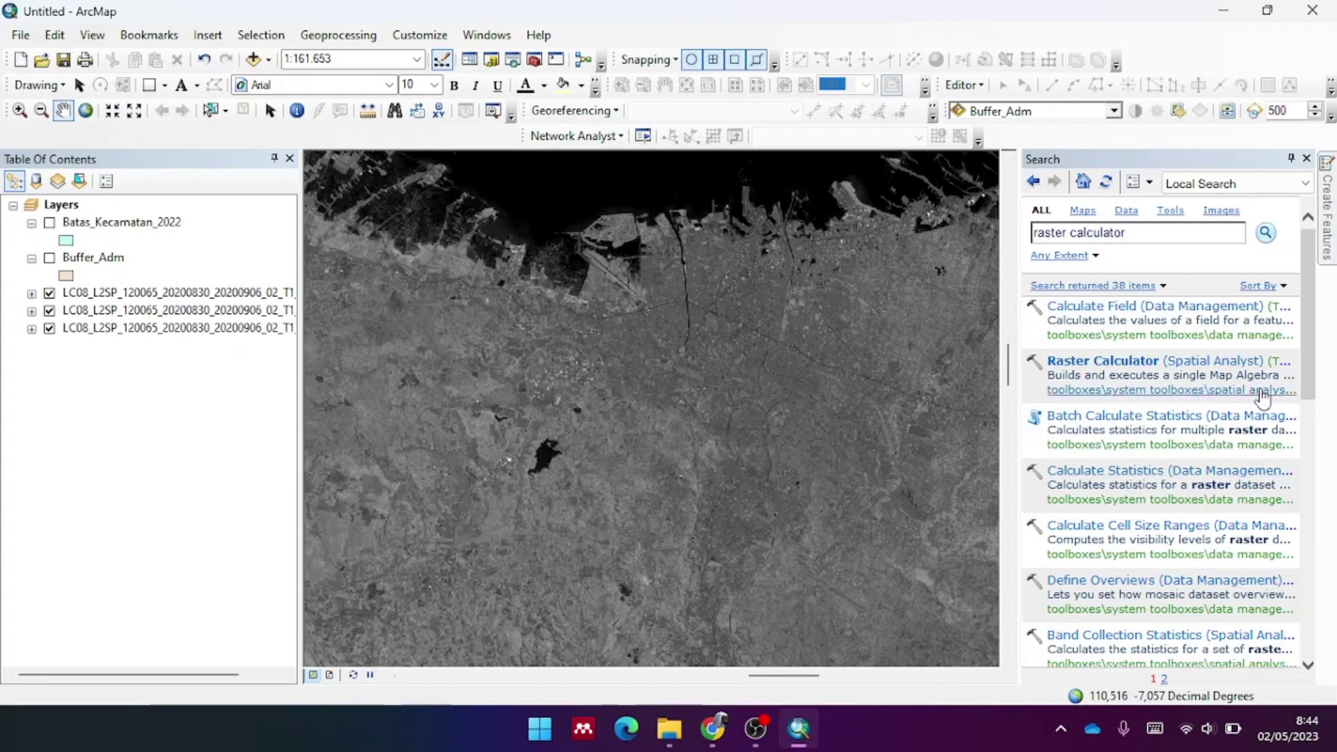
scroll(1260, 418, down, 5)
scroll(1264, 524, up, 3)
scroll(1277, 525, down, 7)
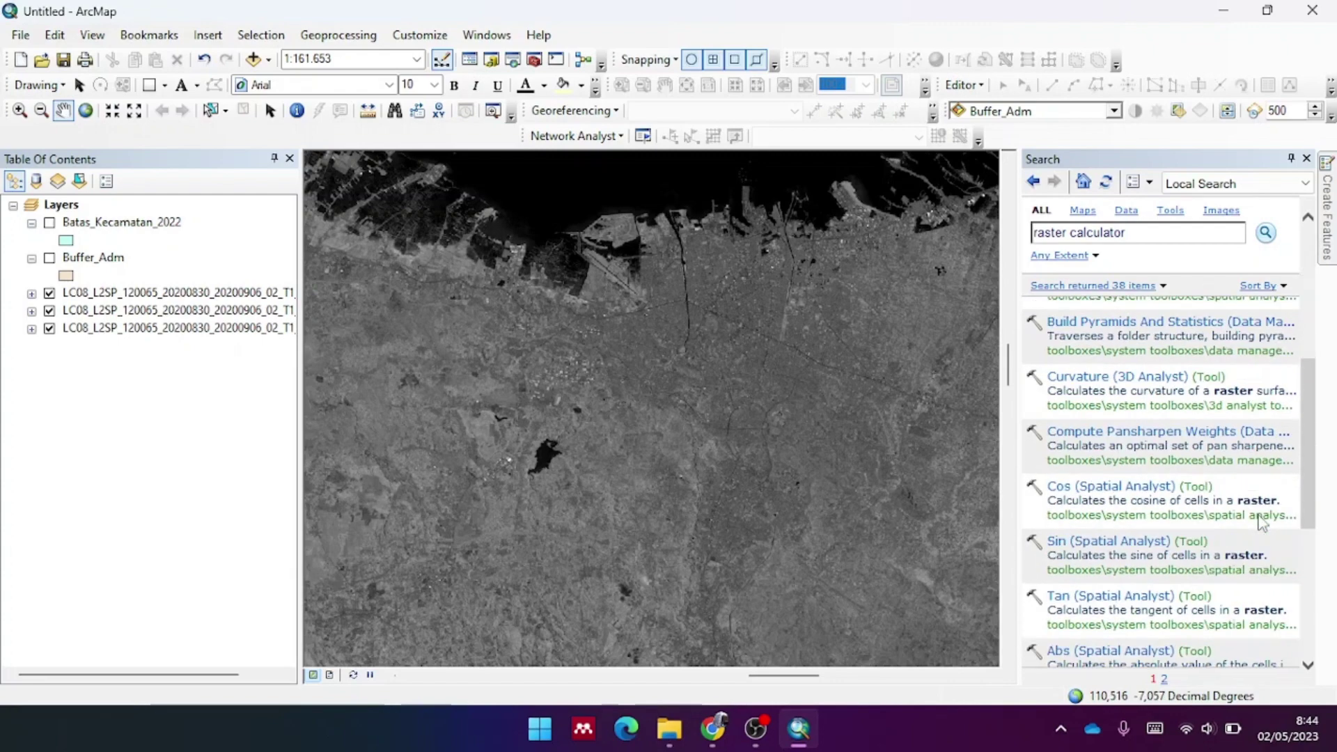
scroll(1253, 526, up, 7)
scroll(1251, 527, up, 1)
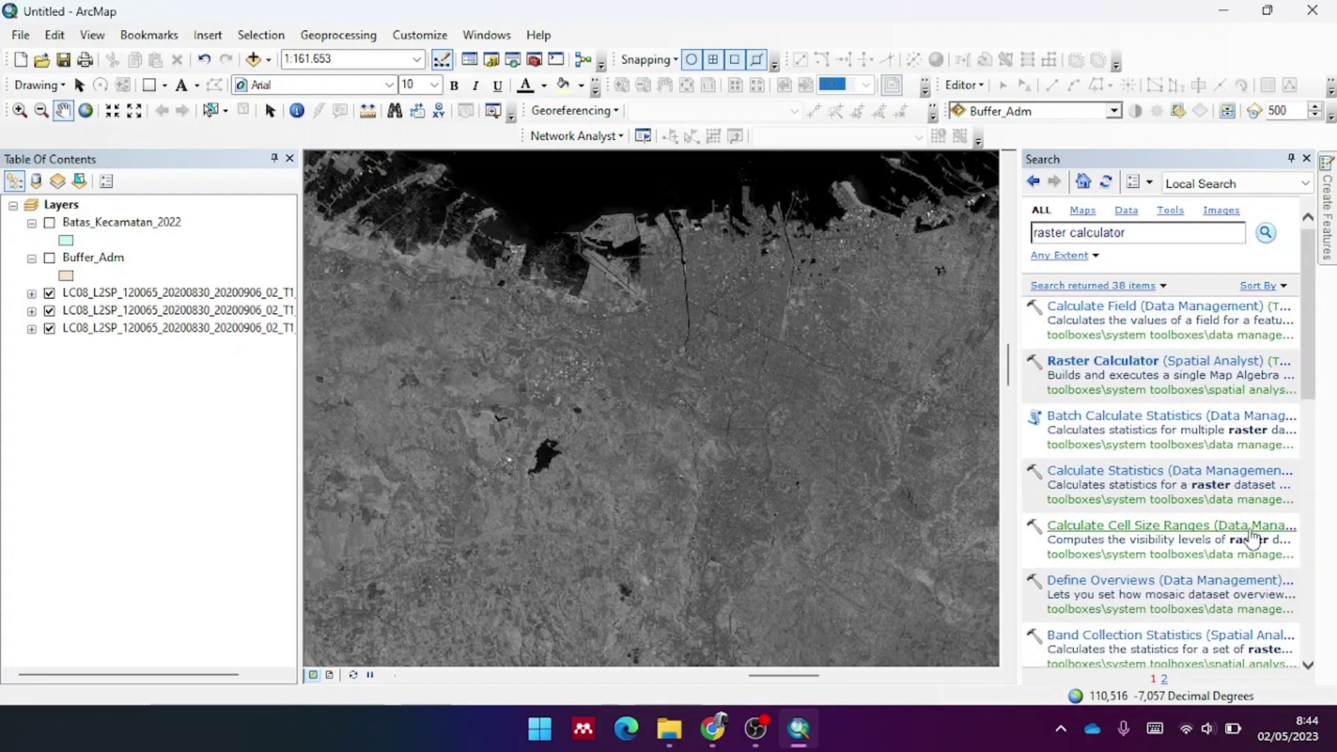
scroll(1252, 535, down, 7)
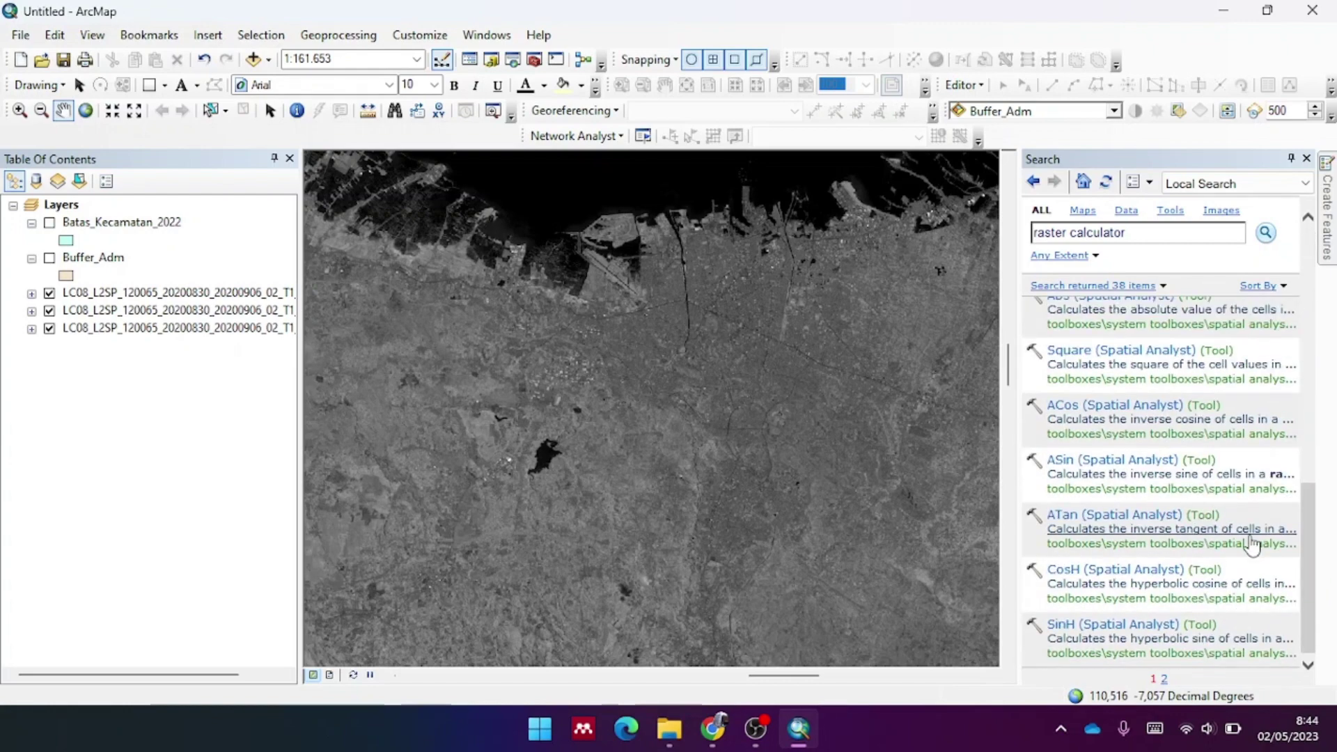
scroll(1253, 545, up, 5)
scroll(1253, 547, up, 2)
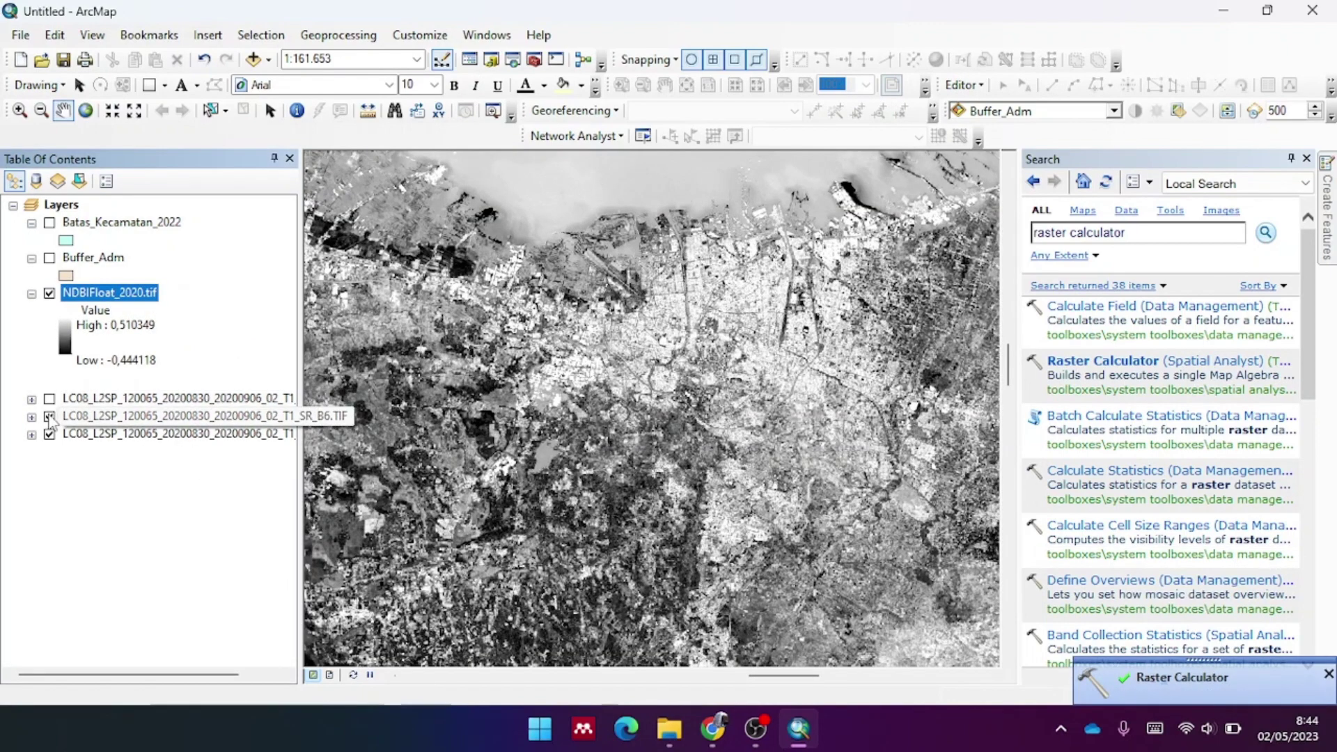
Hide the three 2020 Landsat band layers, leaving NDBIFloat_2020.tif displayed
click(49, 399)
click(49, 416)
click(48, 433)
click(109, 506)
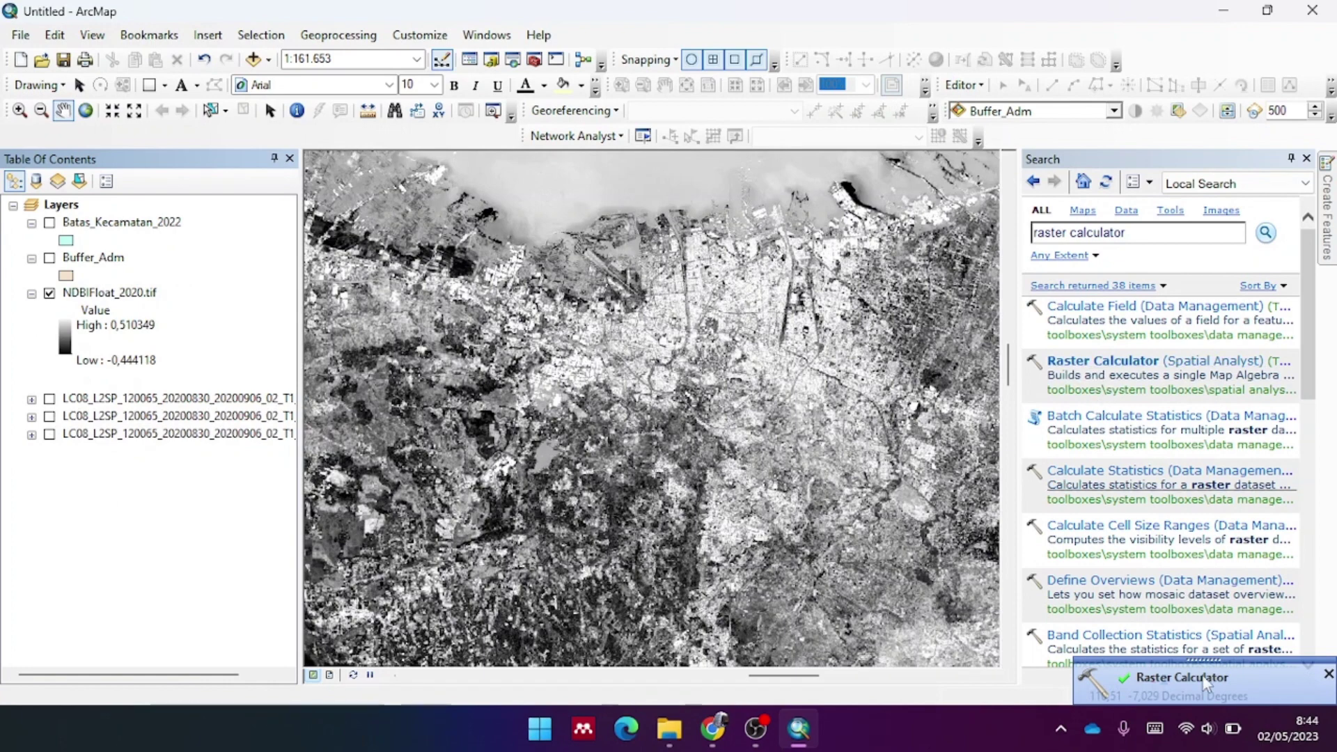
Reopen Raster Calculator and begin an expression with an outer opening parenthesis and Float of SR_B7 minus SR_B5
click(1096, 361)
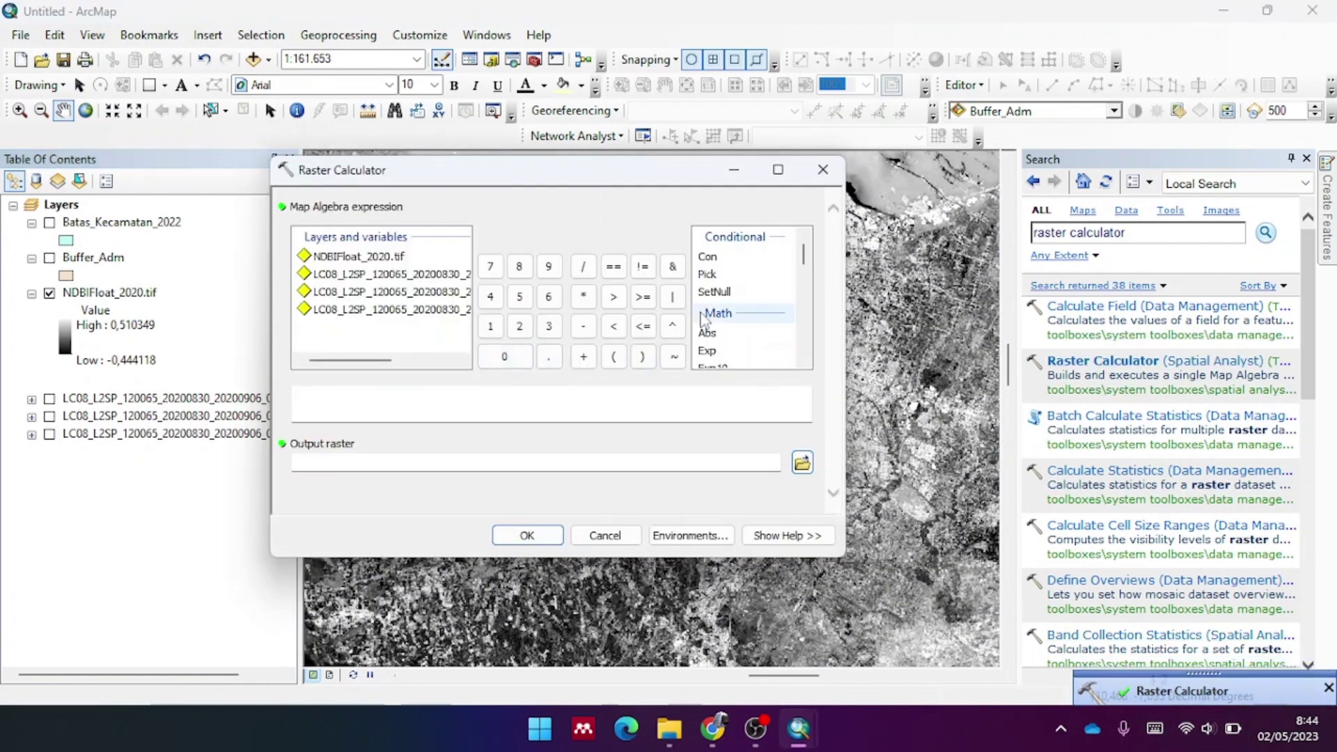
scroll(740, 362, down, 2)
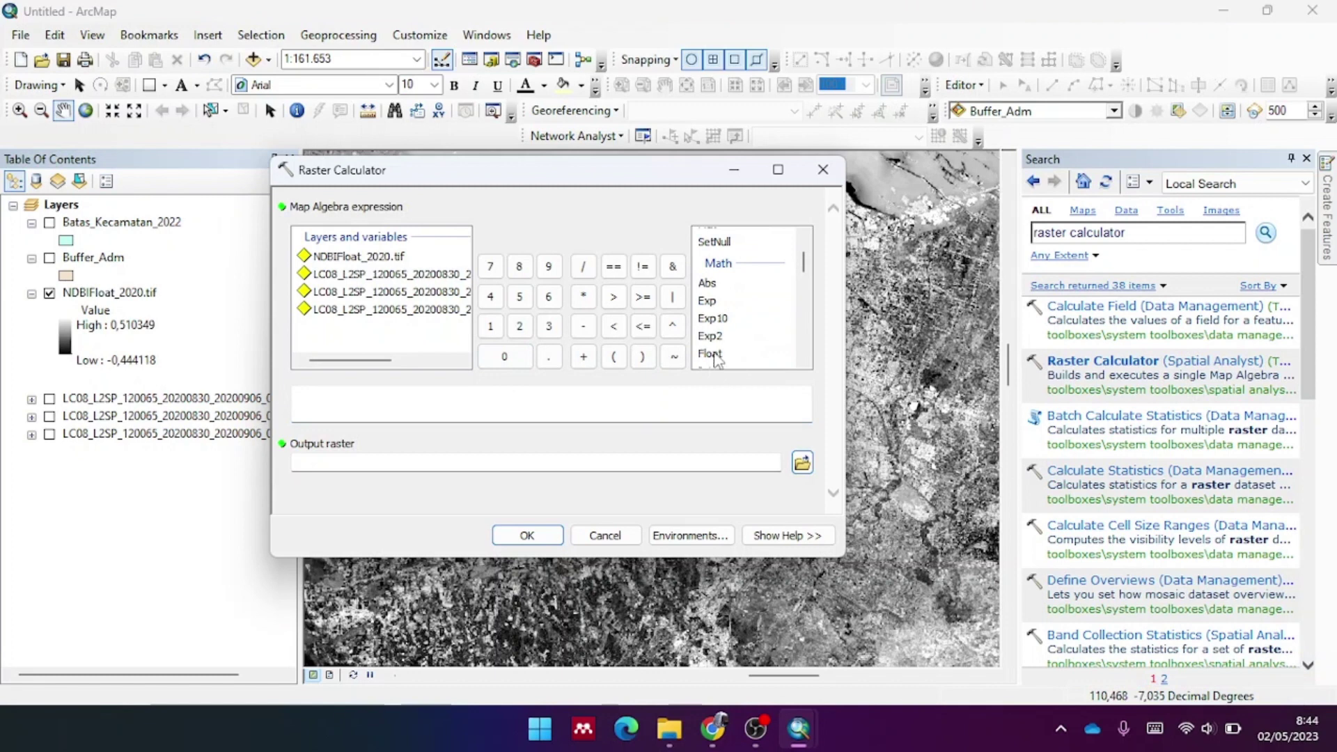
double_click(718, 357)
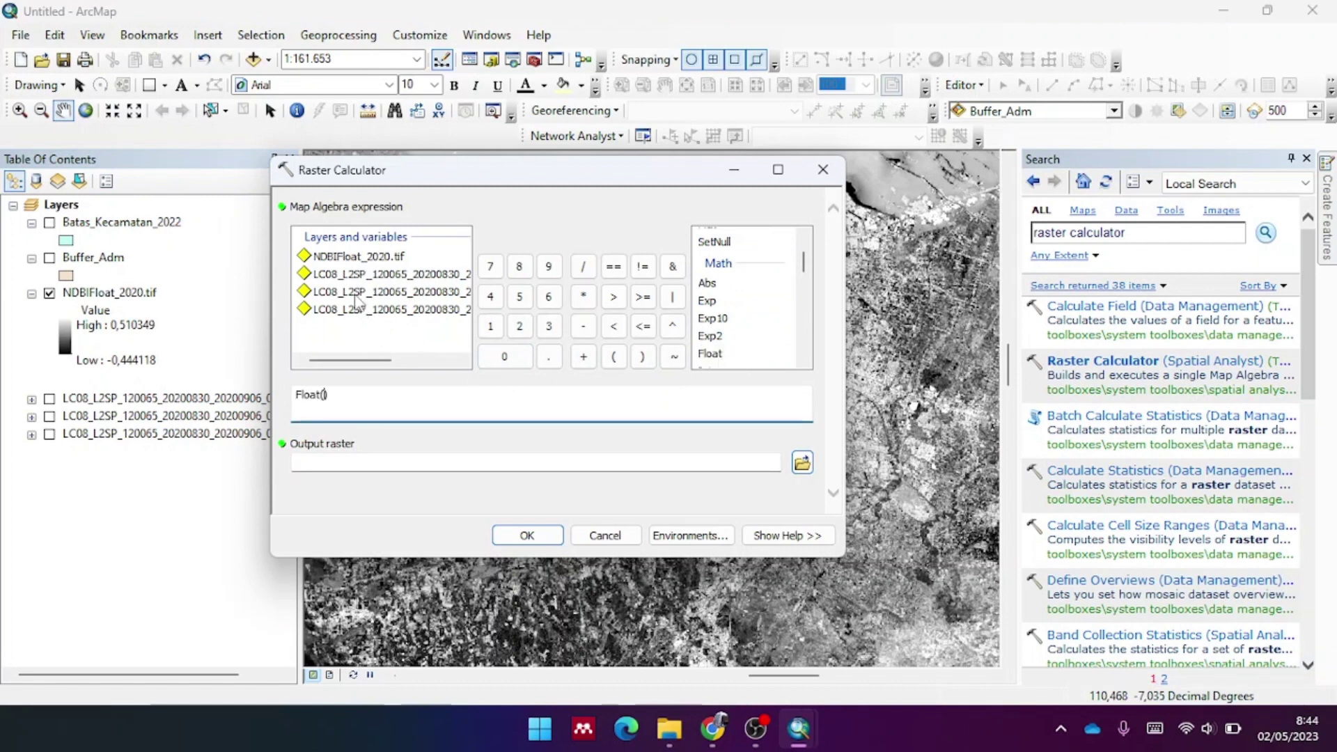
scroll(422, 301, right, 5)
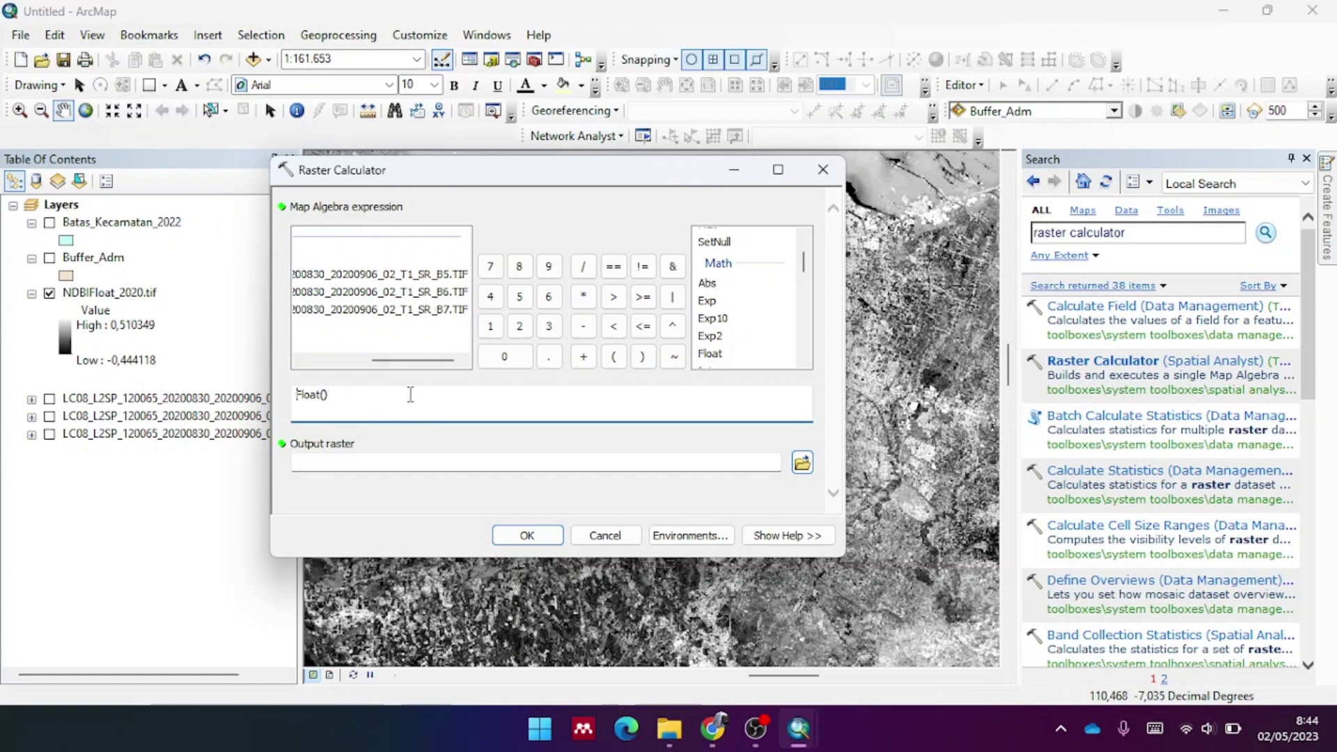
text(()
double_click(424, 310)
click(584, 326)
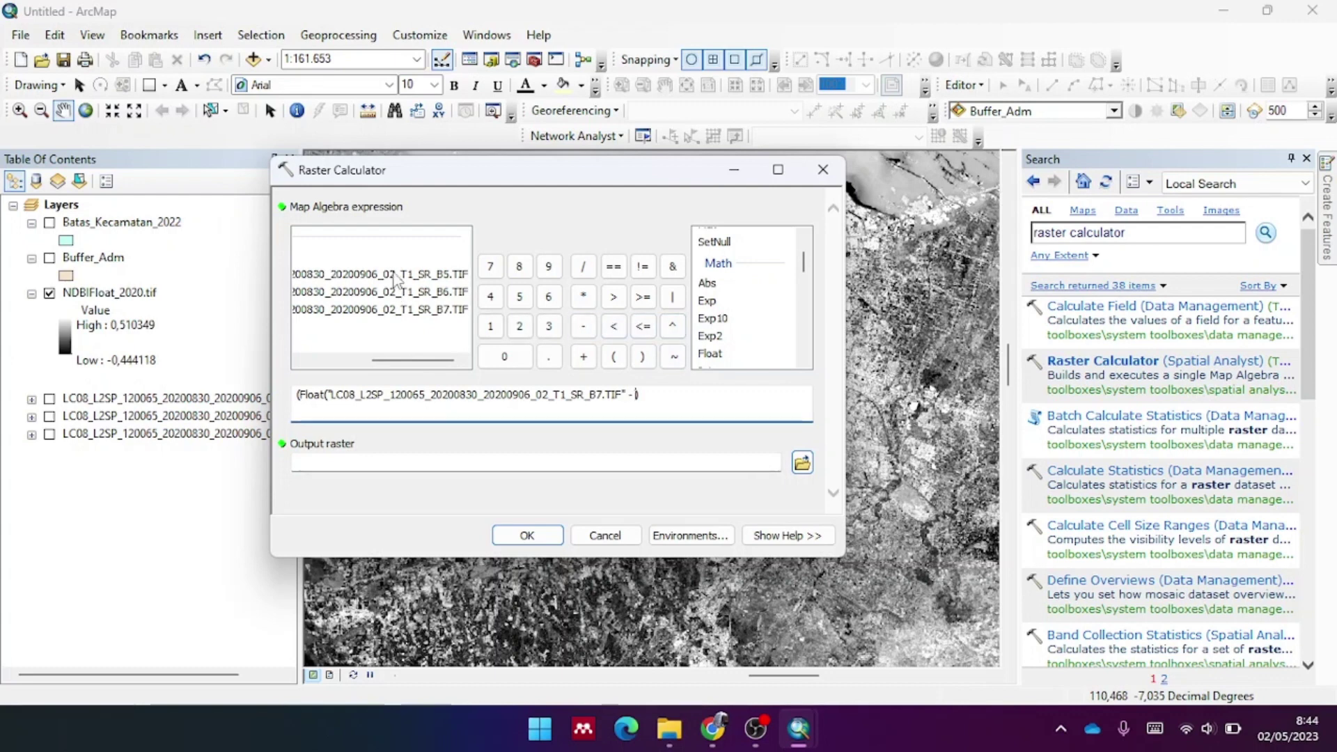
double_click(395, 275)
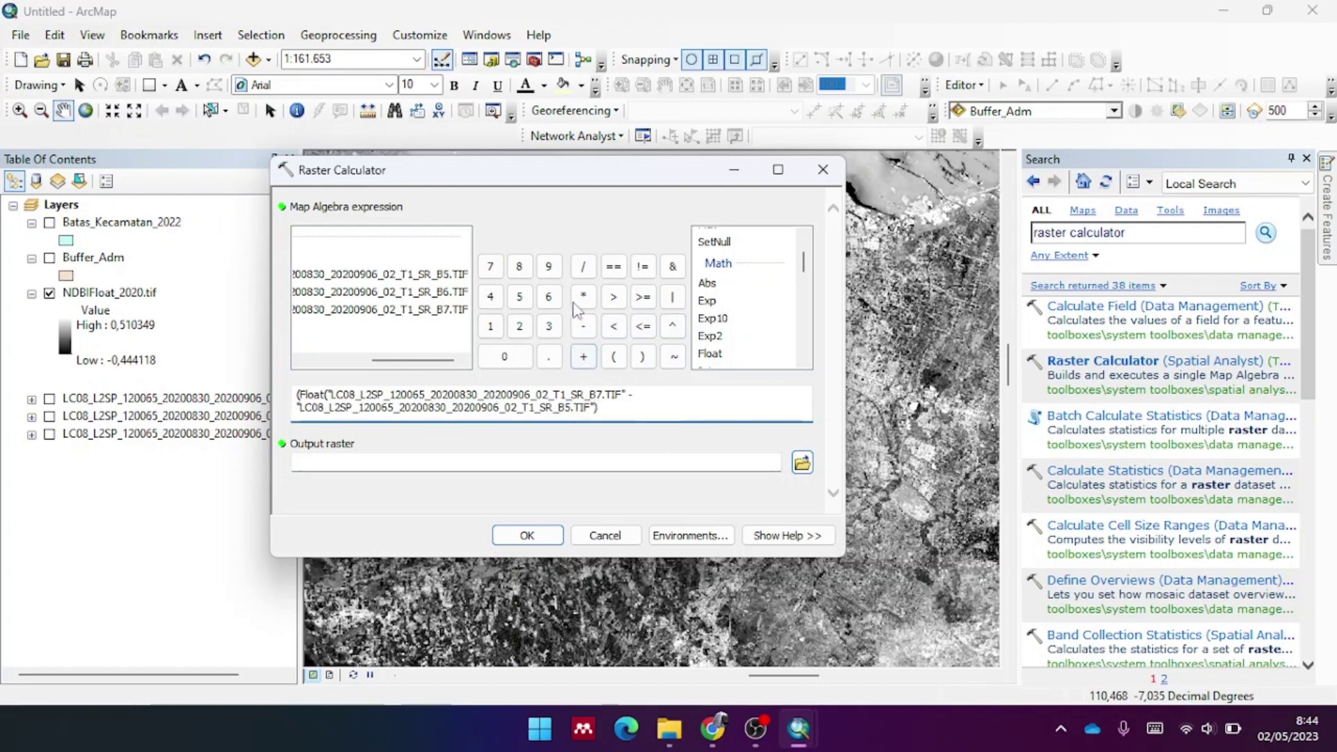
Divide the expression by Float of the SR_B7 band plus the SR_B5 band
click(583, 266)
double_click(709, 356)
double_click(433, 314)
click(584, 356)
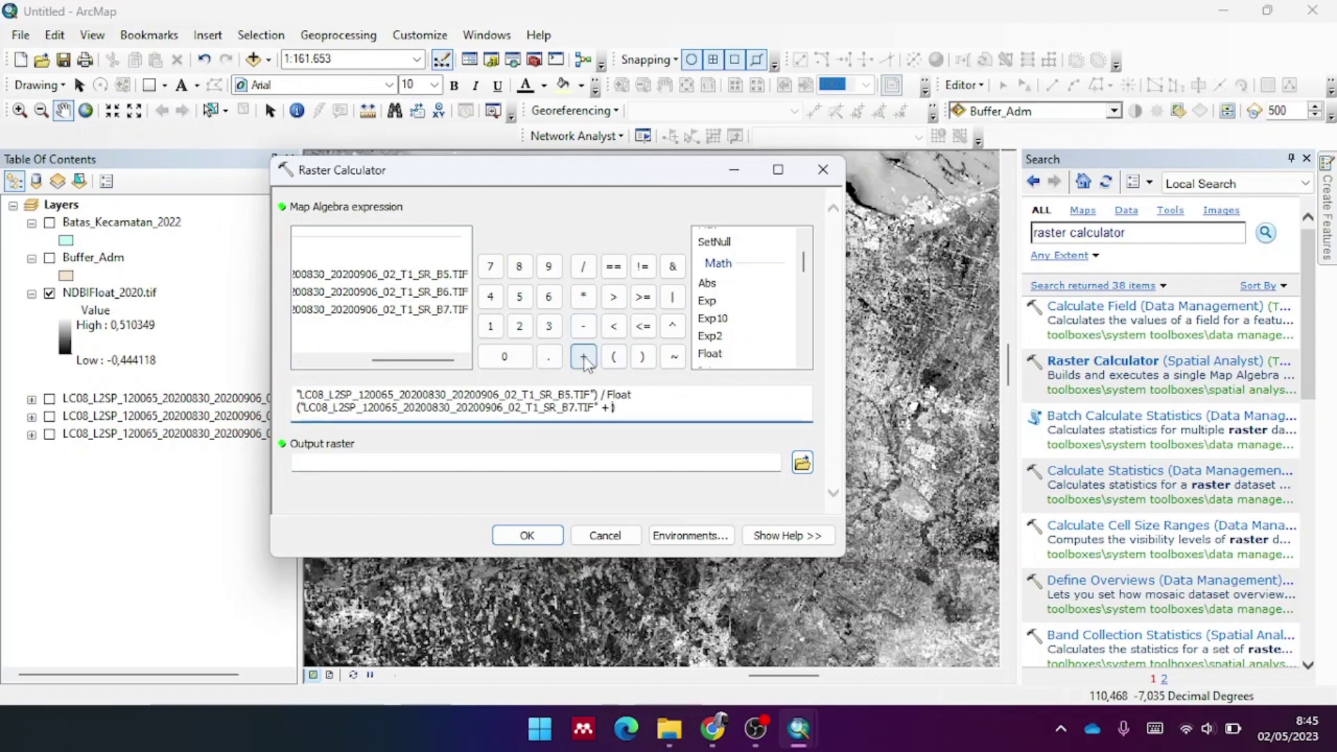
double_click(439, 274)
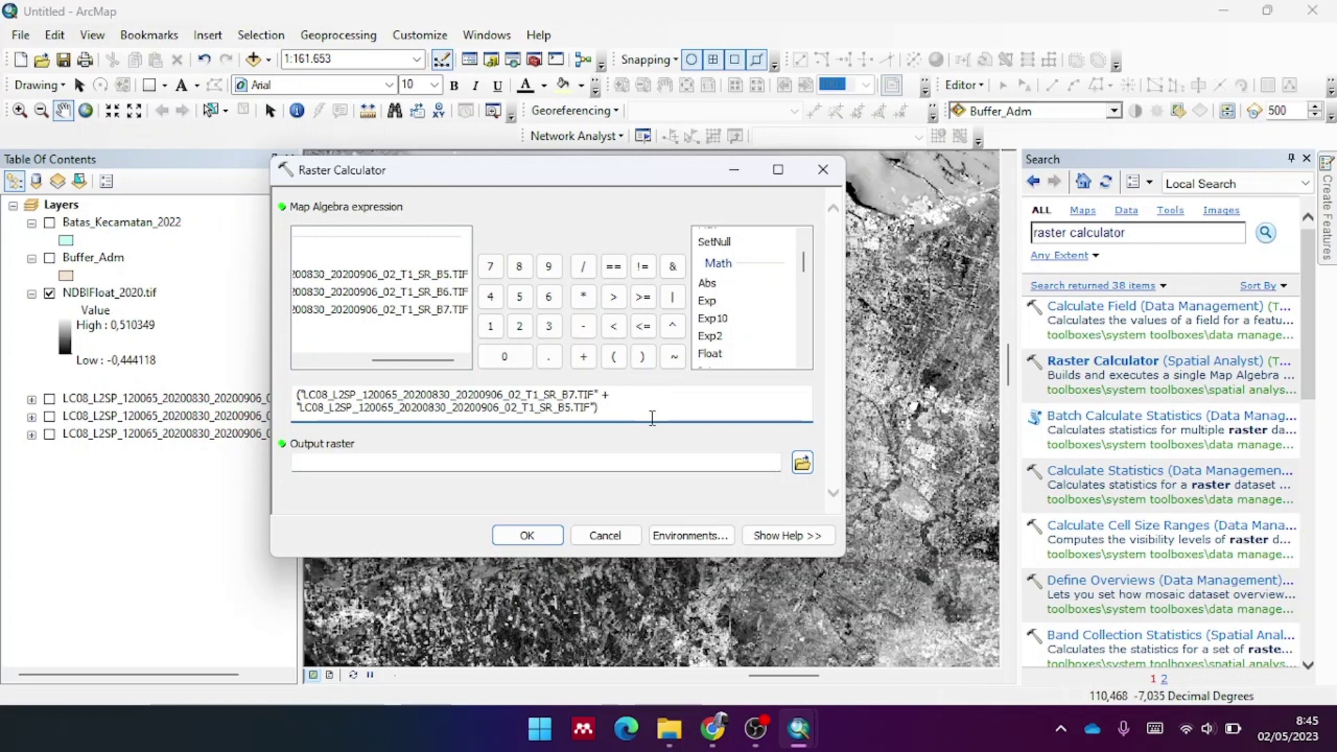
Close the outer parenthesis of the band ratio and add 1 to the expression
click(642, 357)
click(584, 356)
click(491, 326)
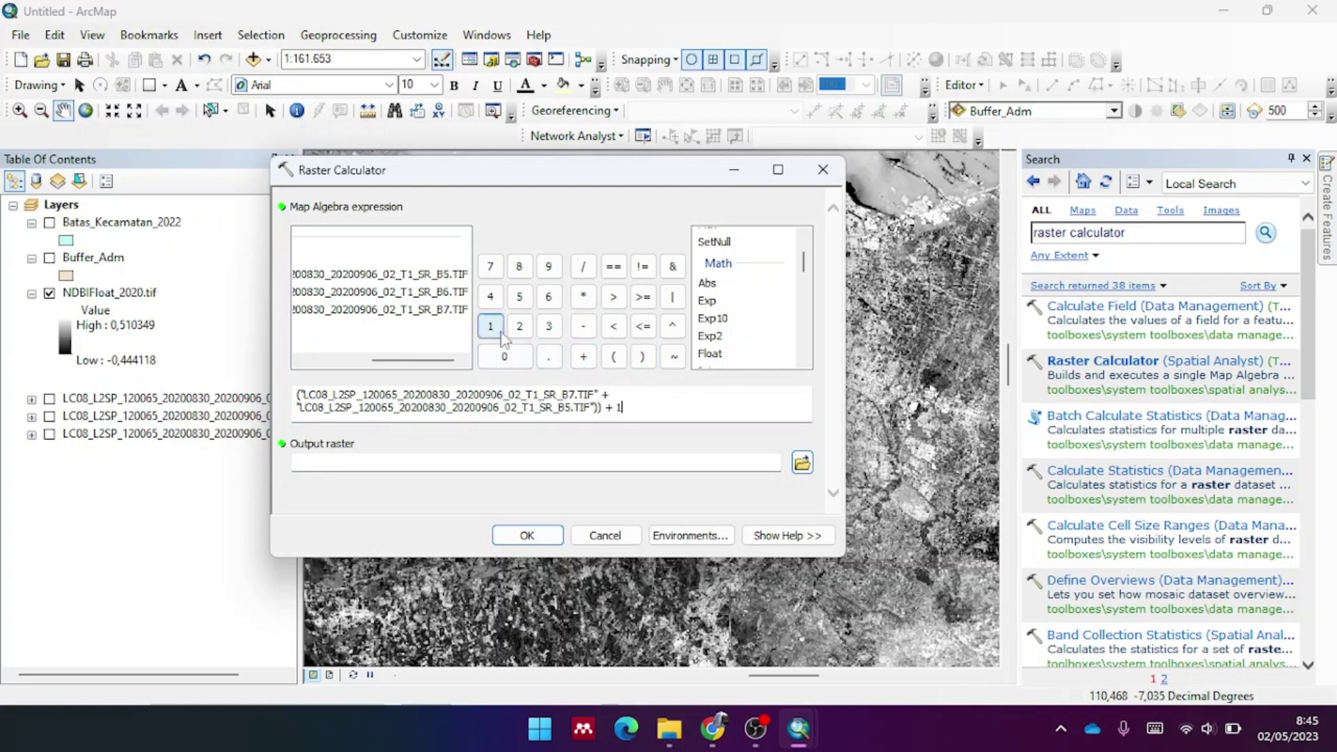
Save the urban index output as UI2020.tif in the Tahun 2020_2 folder and run the raster calculation
click(801, 464)
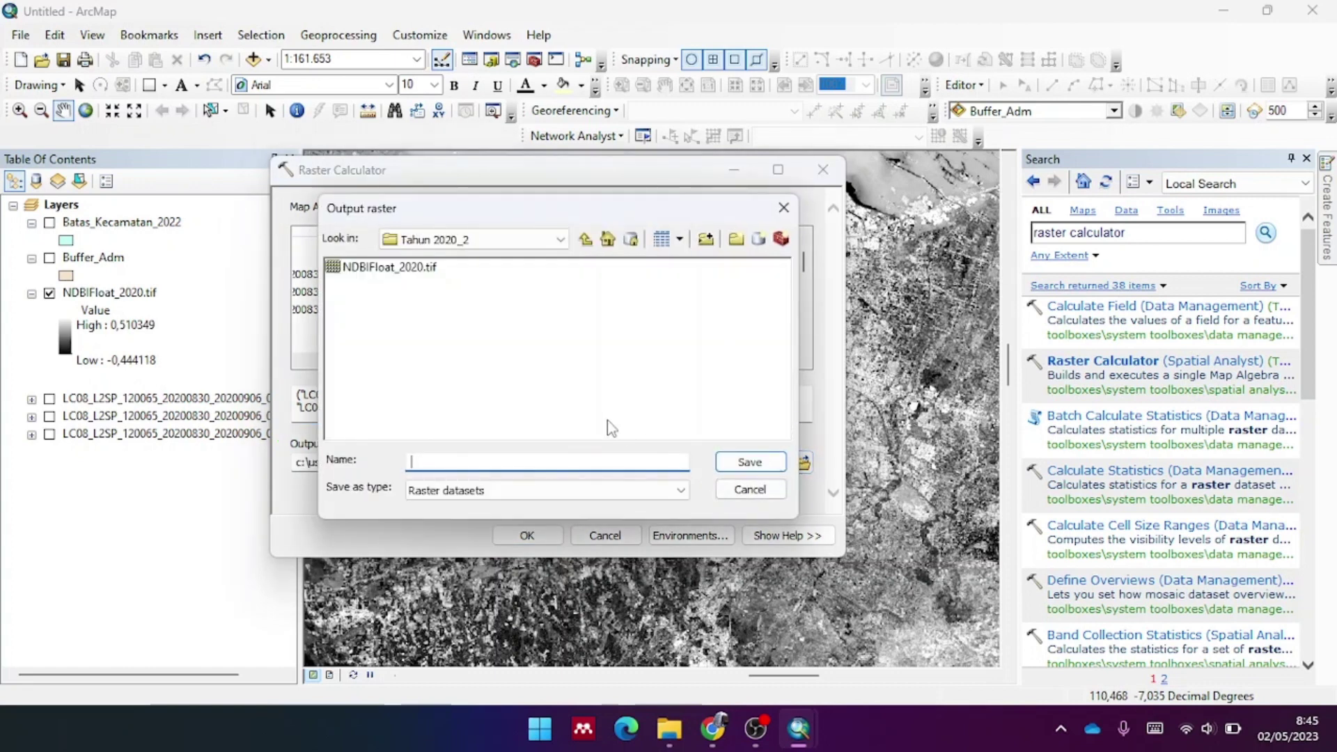
text(UI2020.tif)
key(Return)
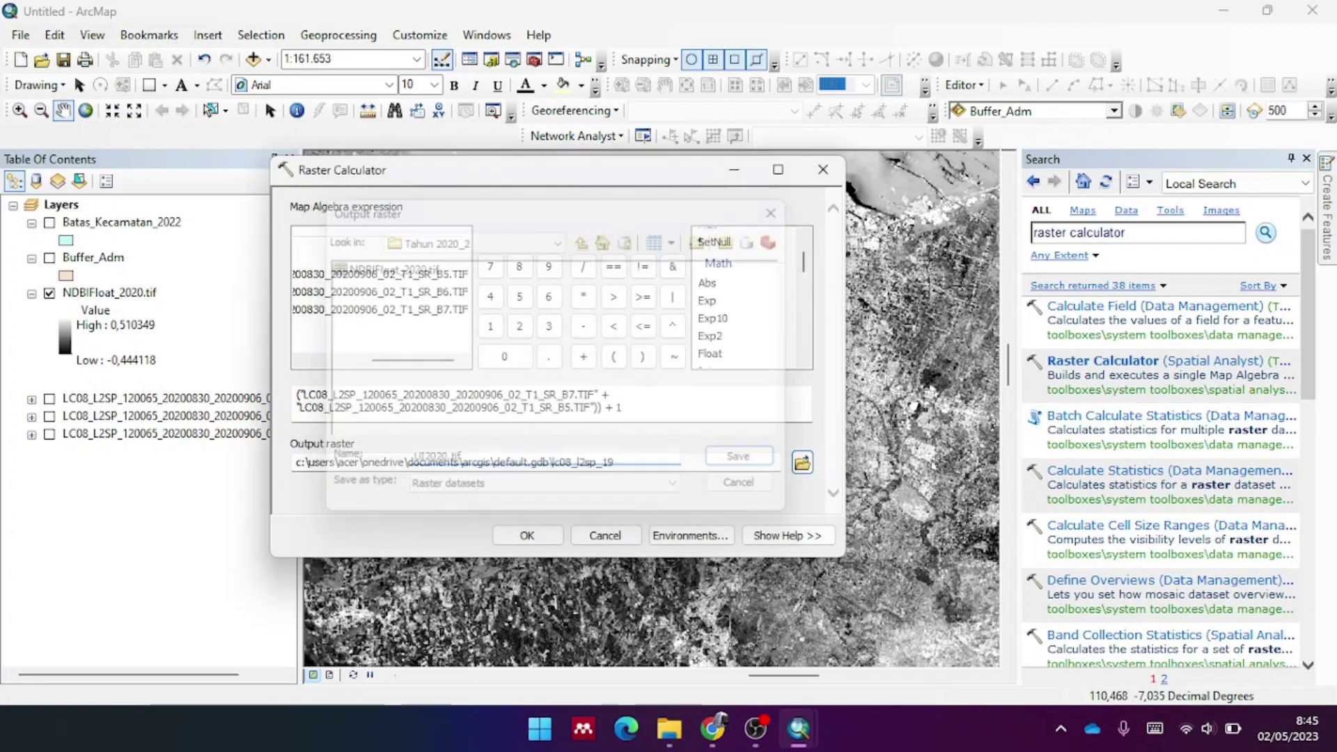
click(527, 536)
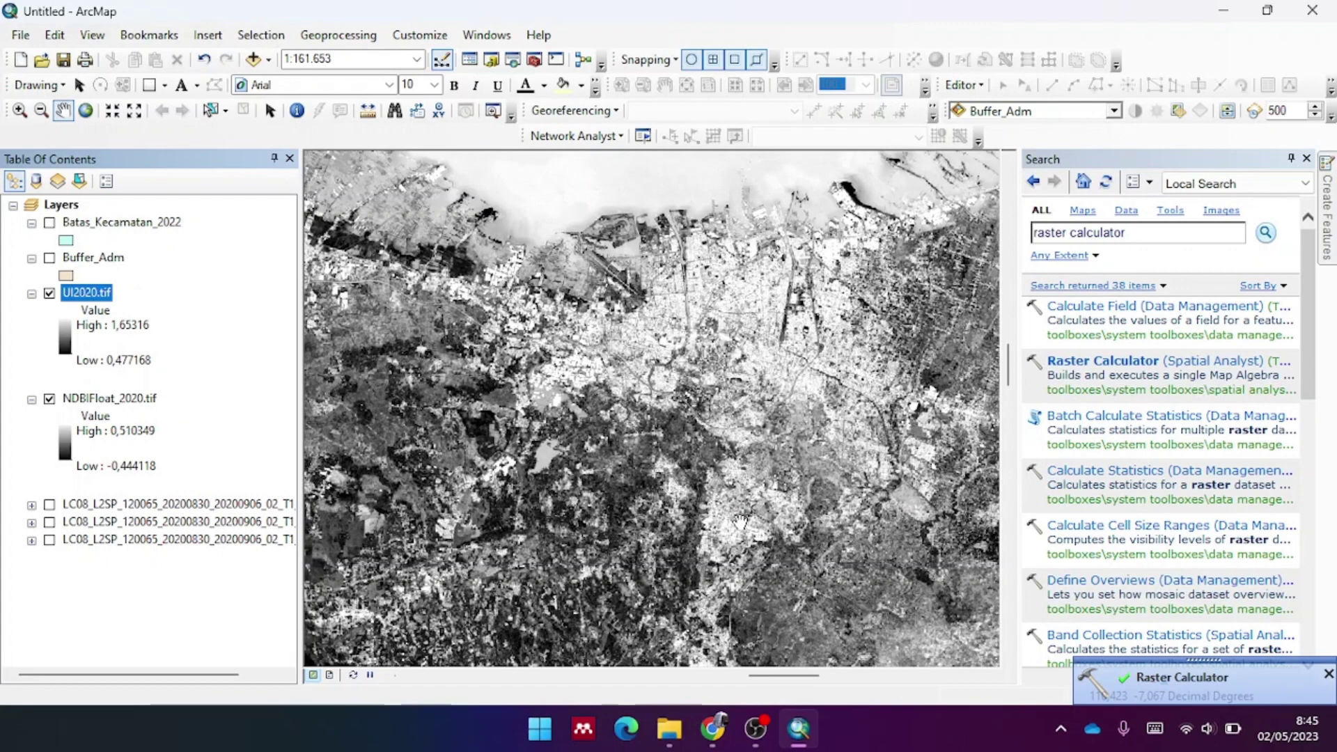
click(1328, 675)
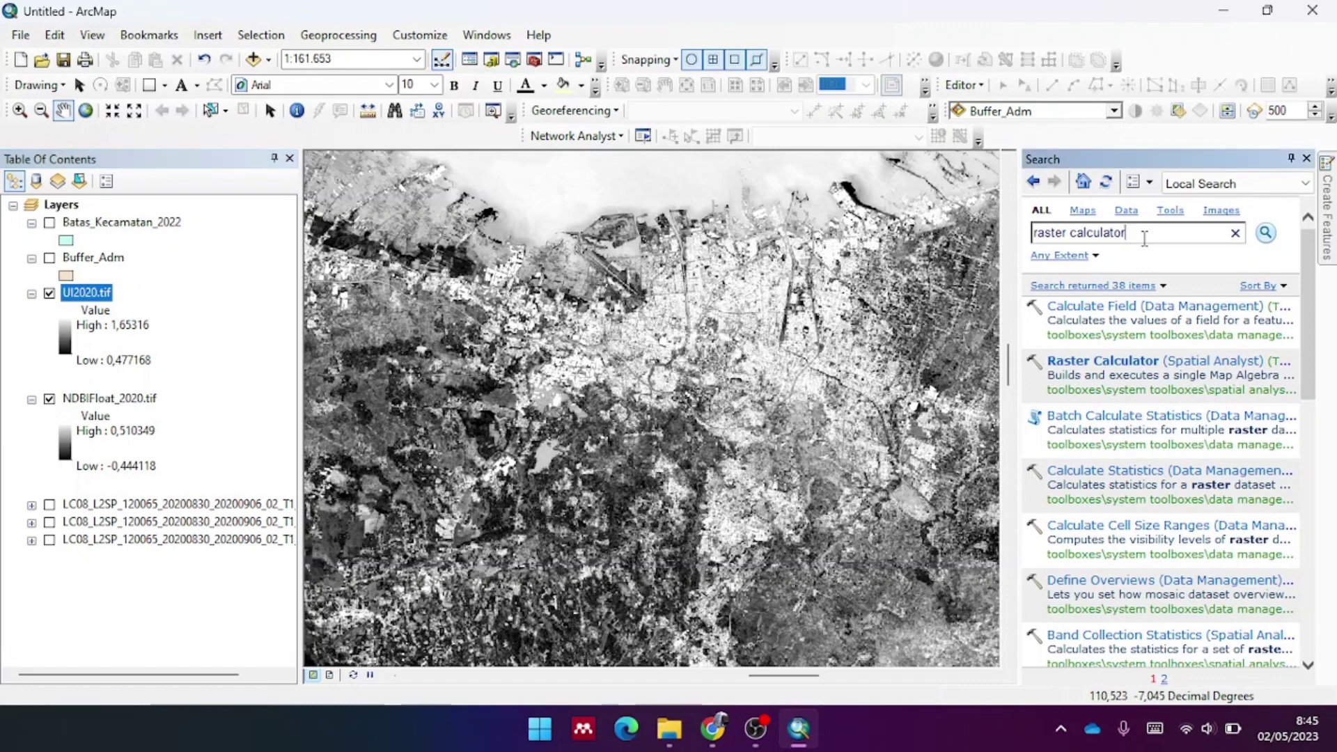
Search the tools for "extract by mask" and open the Spatial Analyst Extract by Mask tool
key(BackSpace)
key(BackSpace)
key(BackSpace)
key(BackSpace)
key(BackSpace)
key(BackSpace)
key(BackSpace)
key(BackSpace)
key(BackSpace)
key(BackSpace)
key(BackSpace)
key(BackSpace)
key(BackSpace)
key(BackSpace)
key(BackSpace)
key(BackSpace)
text(extract by mask)
key(Return)
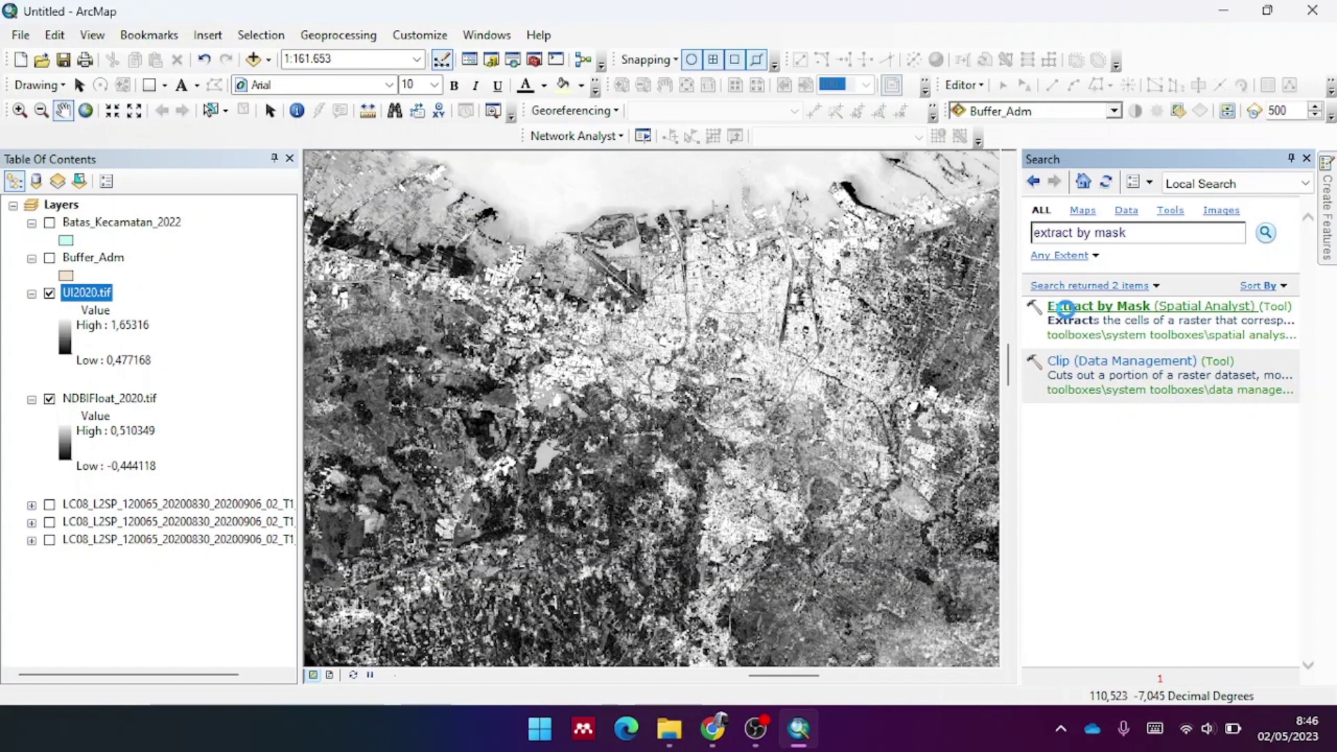
double_click(1064, 307)
Set UI2020.tif as the input raster and Buffer_Adm as the mask data for Extract by Mask
drag(86, 292, 418, 227)
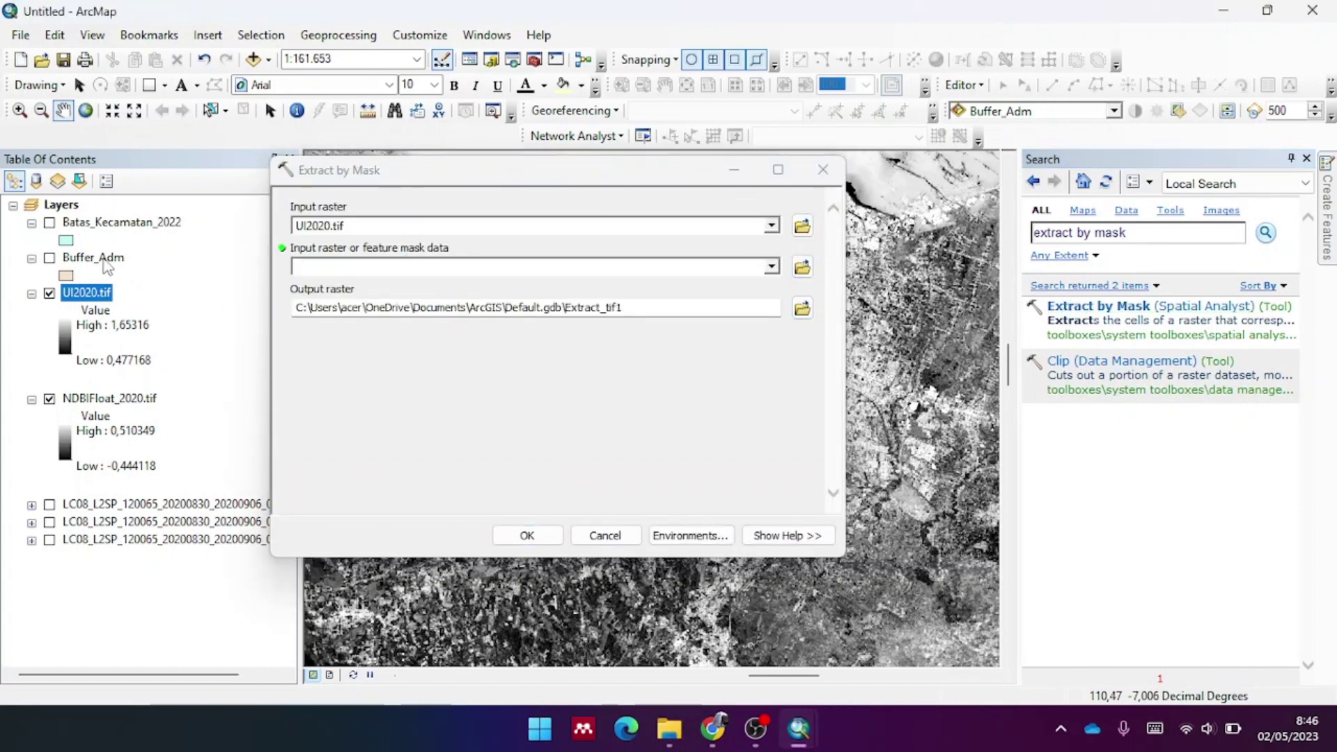
drag(106, 261, 359, 272)
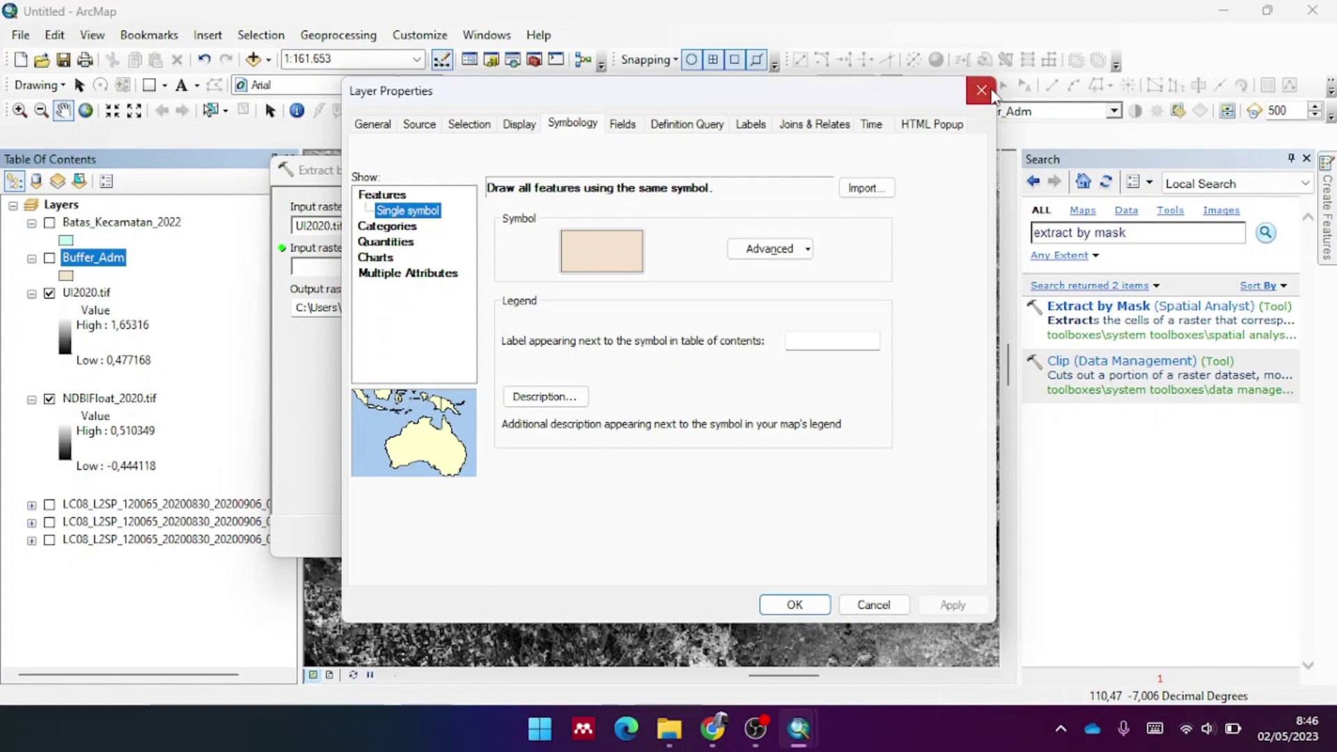
click(981, 90)
drag(122, 265, 373, 268)
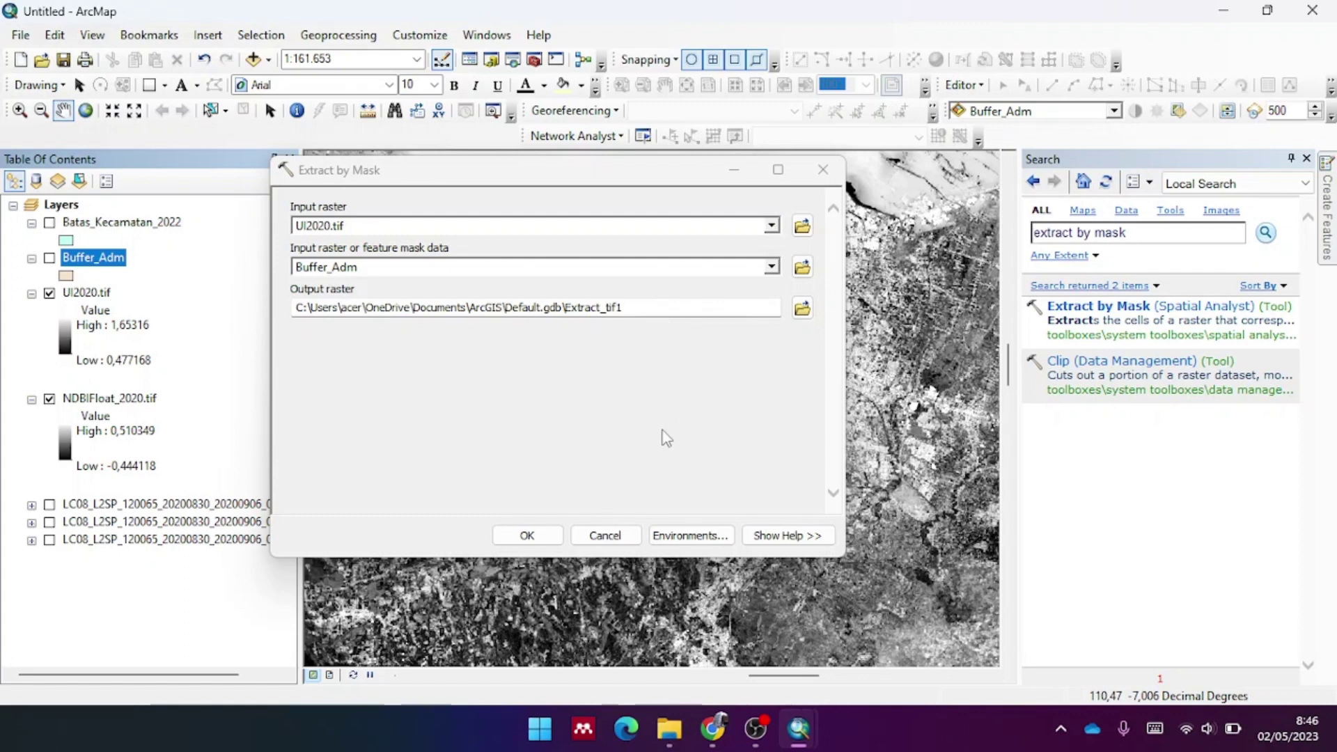
Name the masked output UI2020_Clip.tif in the Tahun 2020_2 folder and run the extraction
click(802, 308)
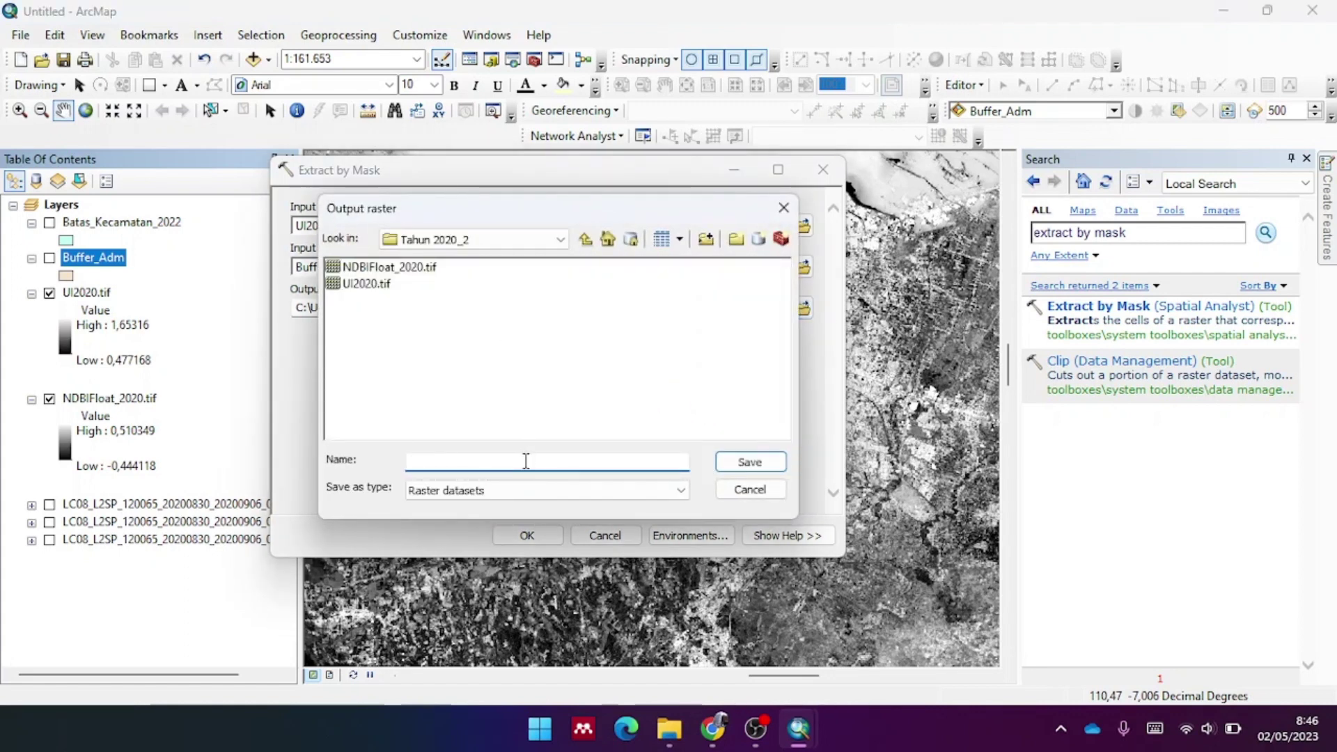
text(Cli)
key(BackSpace)
key(BackSpace)
key(BackSpace)
text(UI2020)
key(Return)
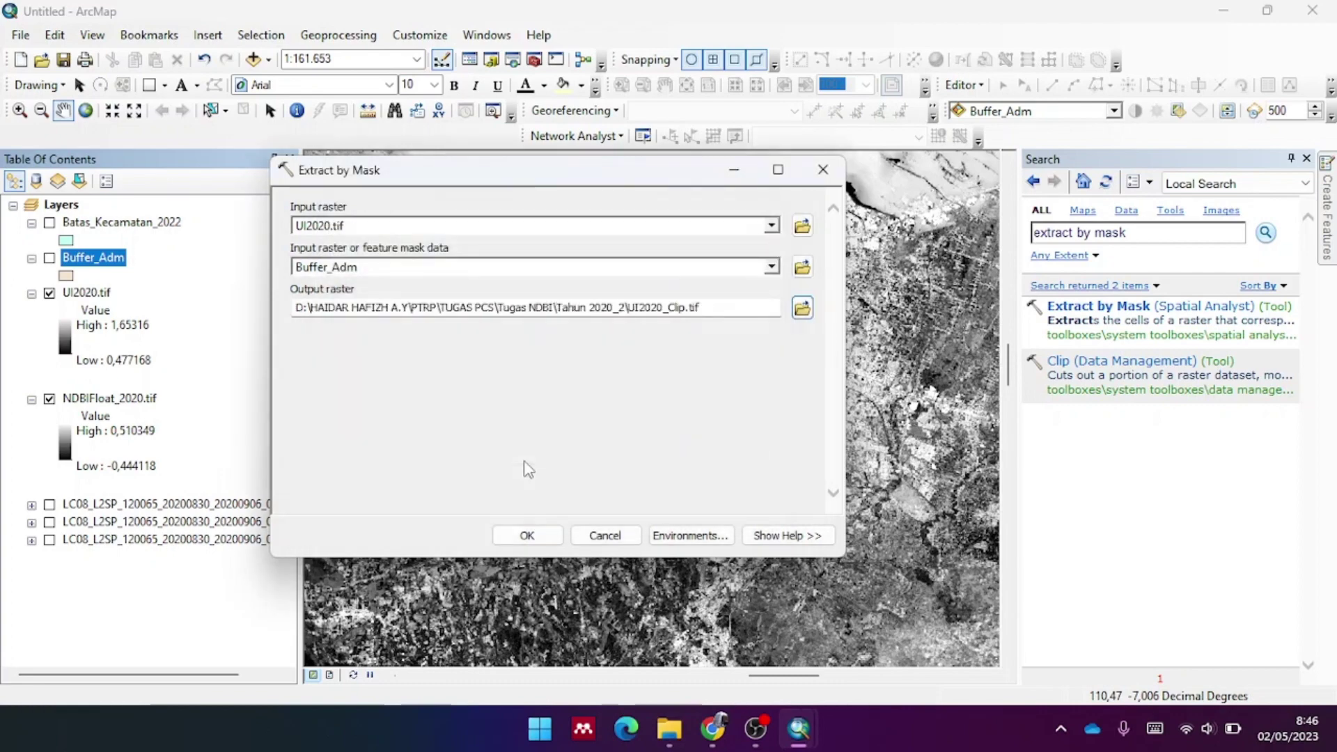
click(550, 537)
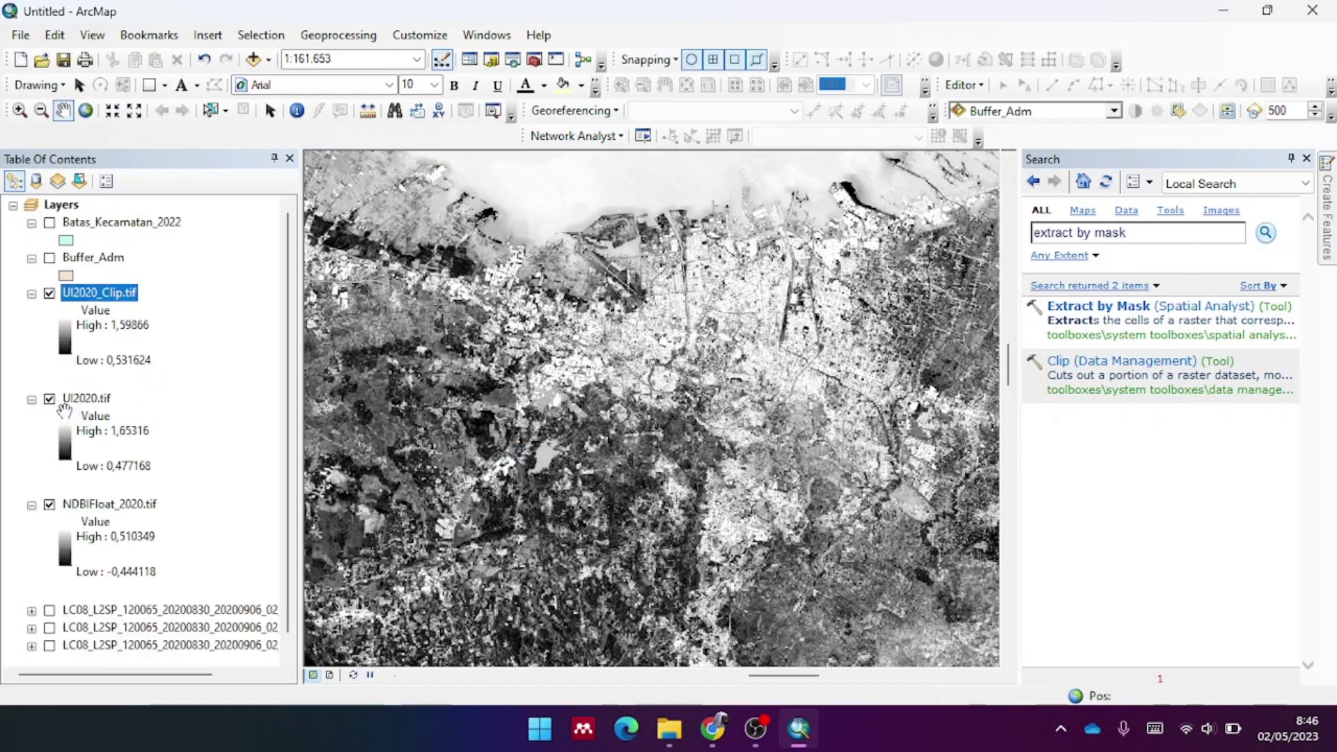
Hide the UI2020.tif and NDBIFloat_2020.tif layers and zoom the map to the UI2020_Clip.tif layer
click(48, 400)
click(49, 504)
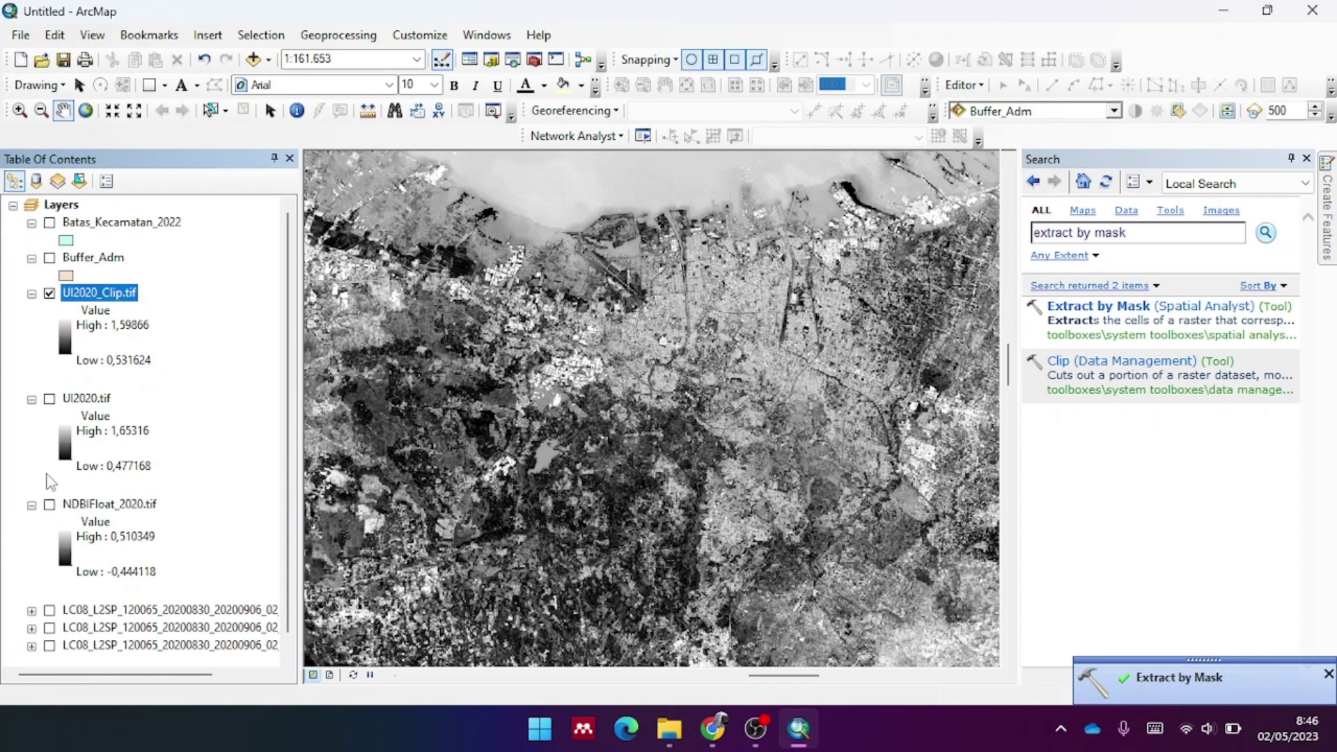
right_click(76, 294)
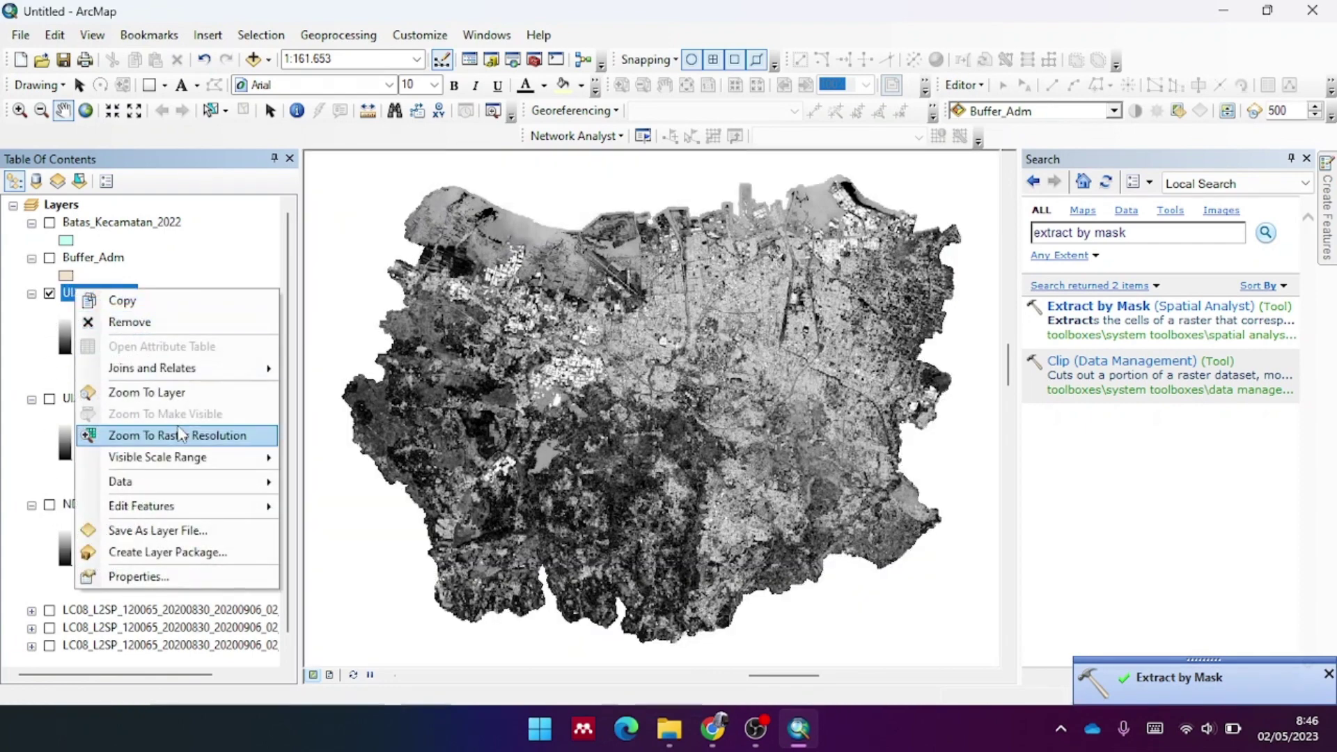
click(170, 395)
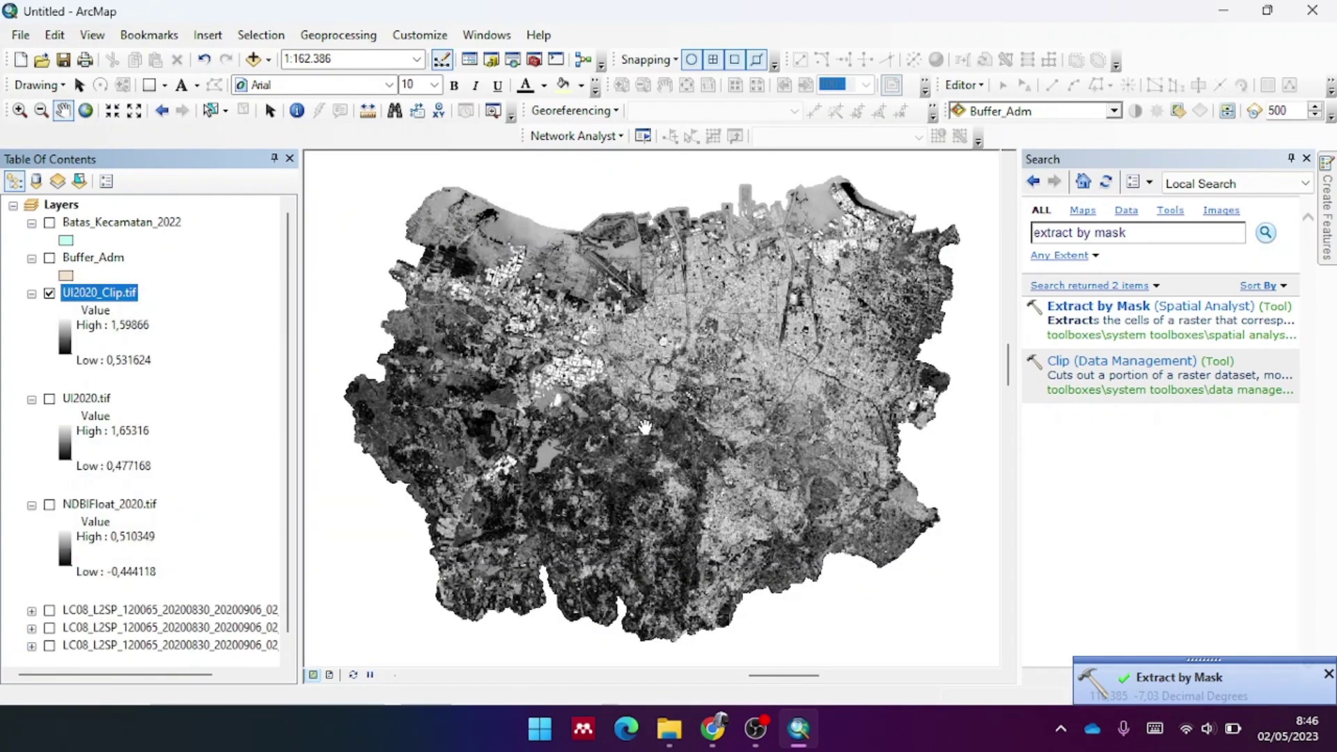
Search the tools for "reclassify" and open the Spatial Analyst Reclassify tool
click(1162, 231)
key(ctrl+a)
text(re)
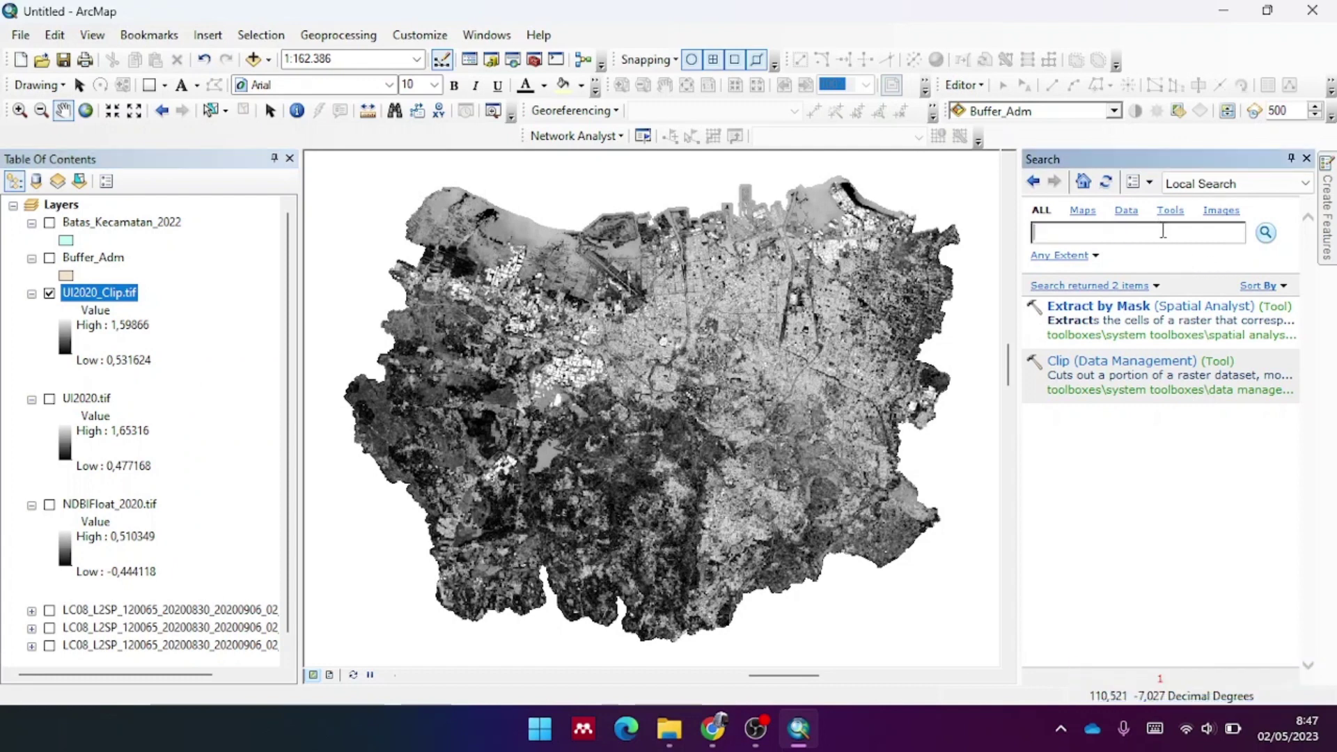
text(classify)
key(Return)
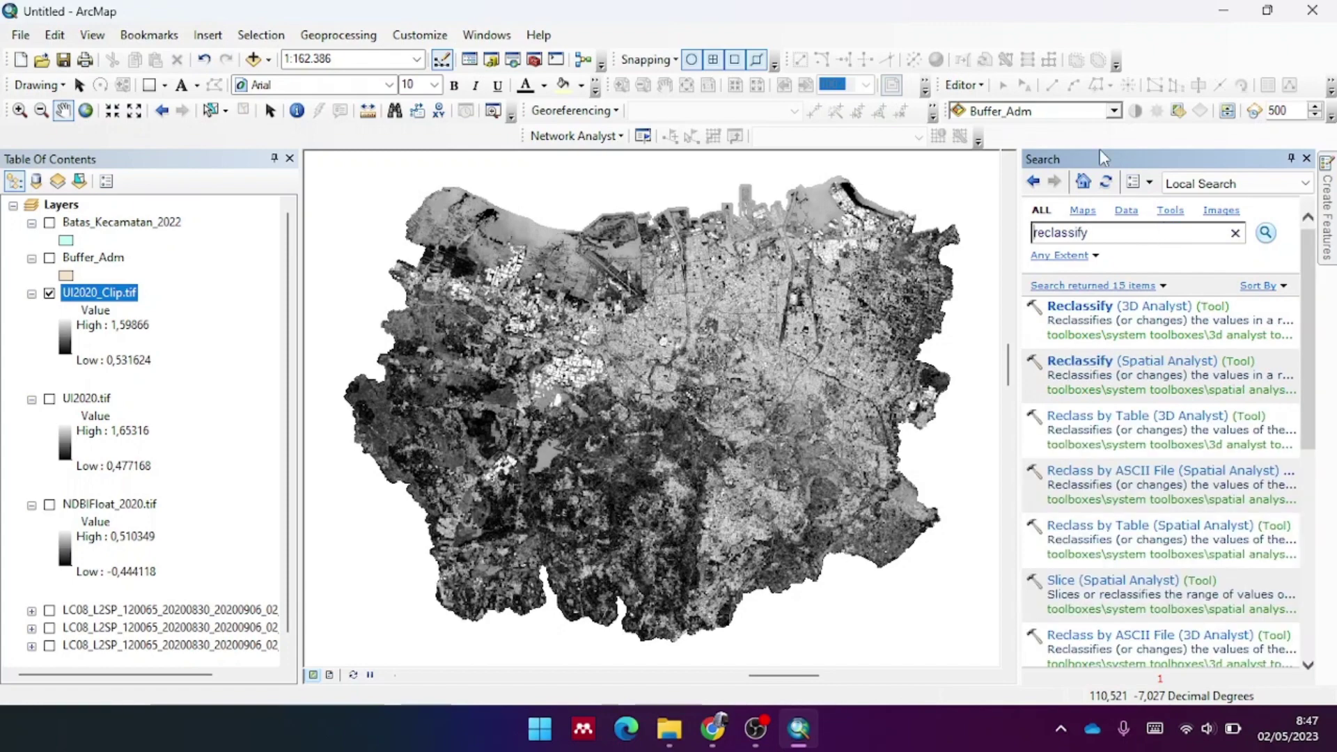
click(1102, 361)
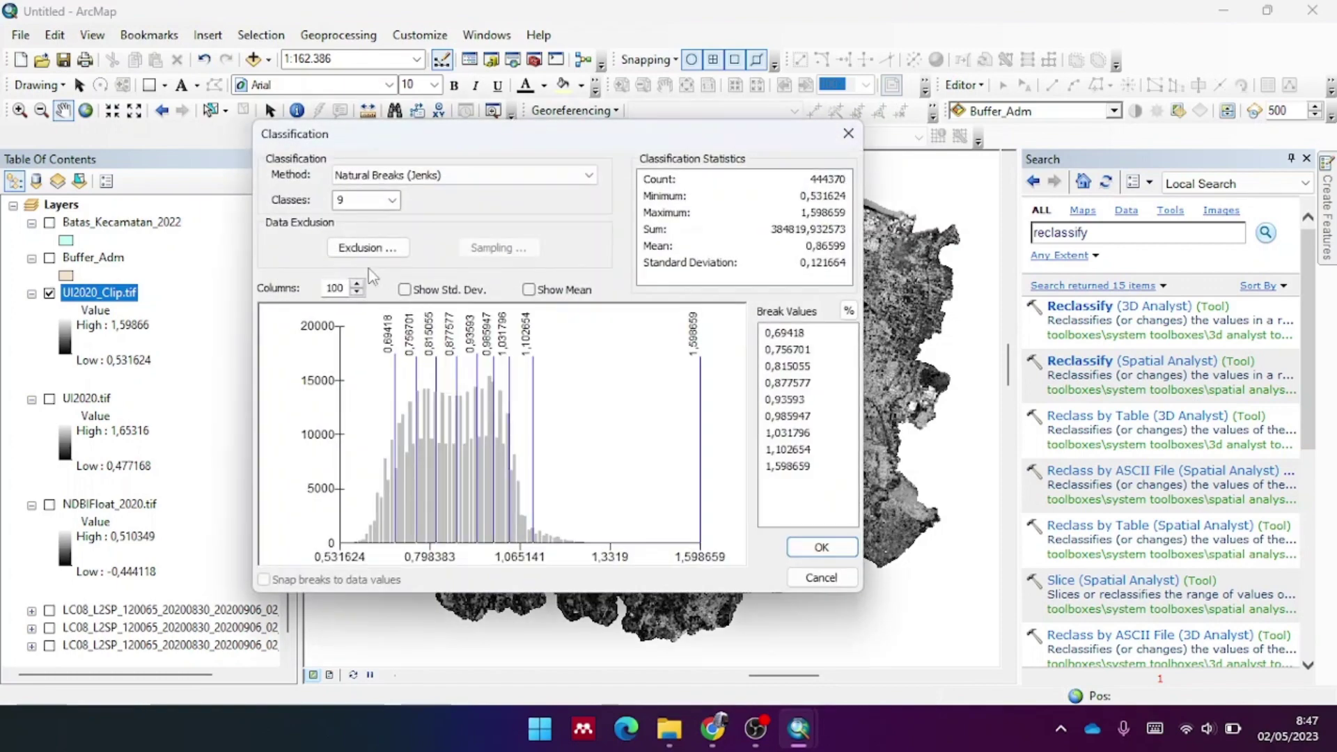
Classify the UI2020_Clip.tif values into 5 classes using the Natural Breaks (Jenks) method
click(391, 201)
click(352, 245)
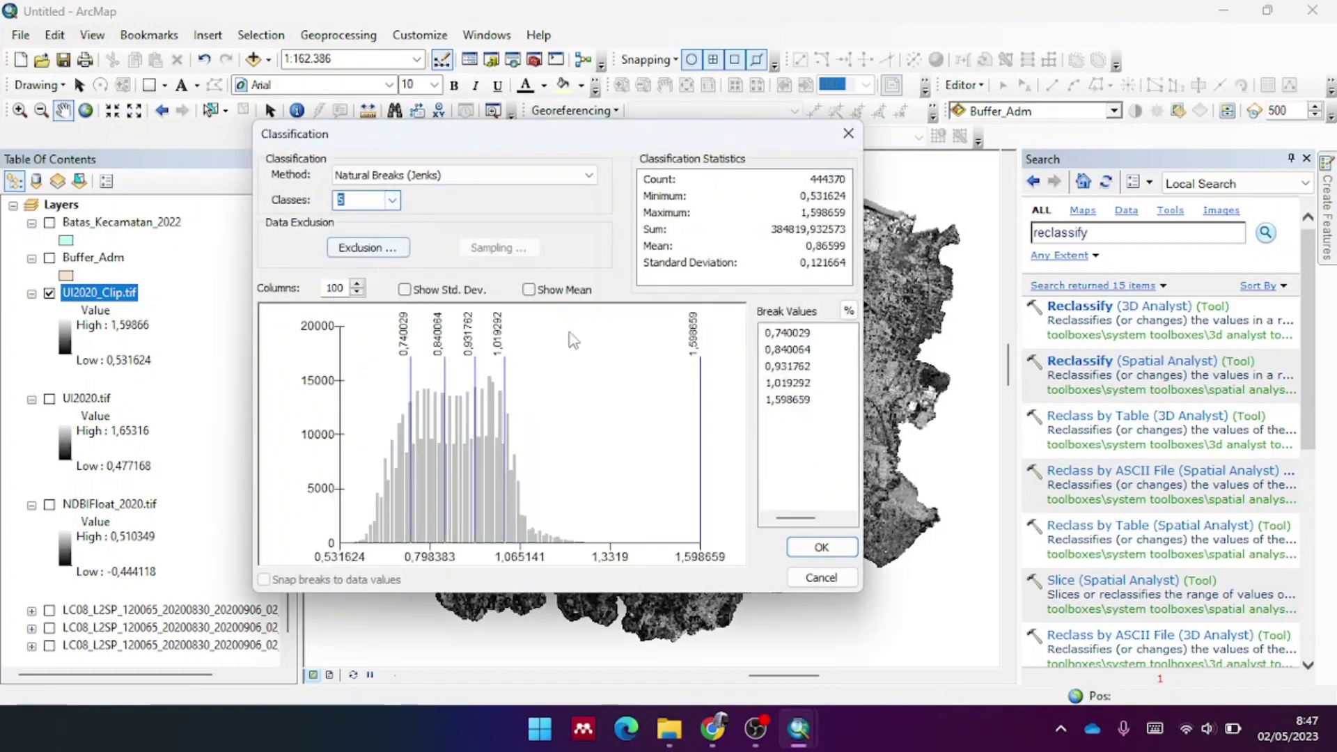
click(832, 546)
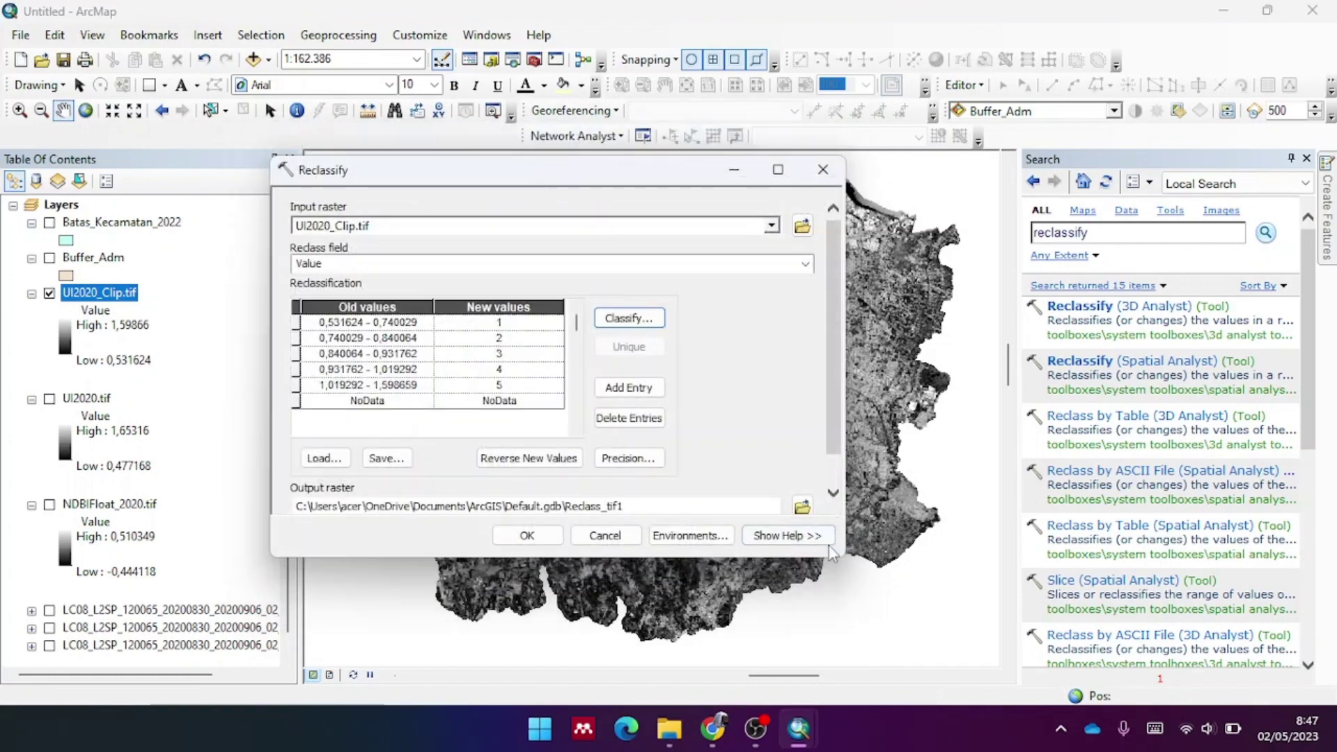
Name the reclassified output Reclassify_UI2020.tif in the Tahun 2020_2 folder and run Reclassify
click(802, 507)
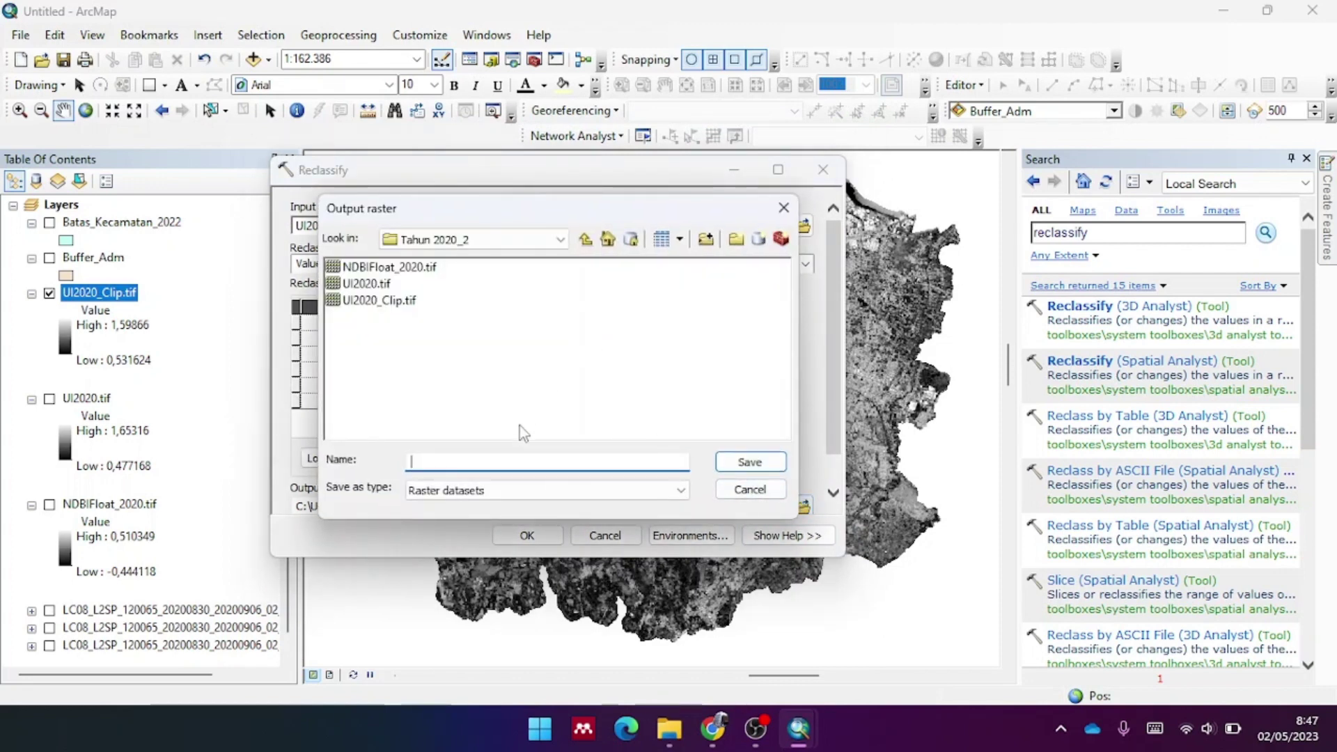
text(Reclassify_UI2020.tif)
key(Return)
click(540, 535)
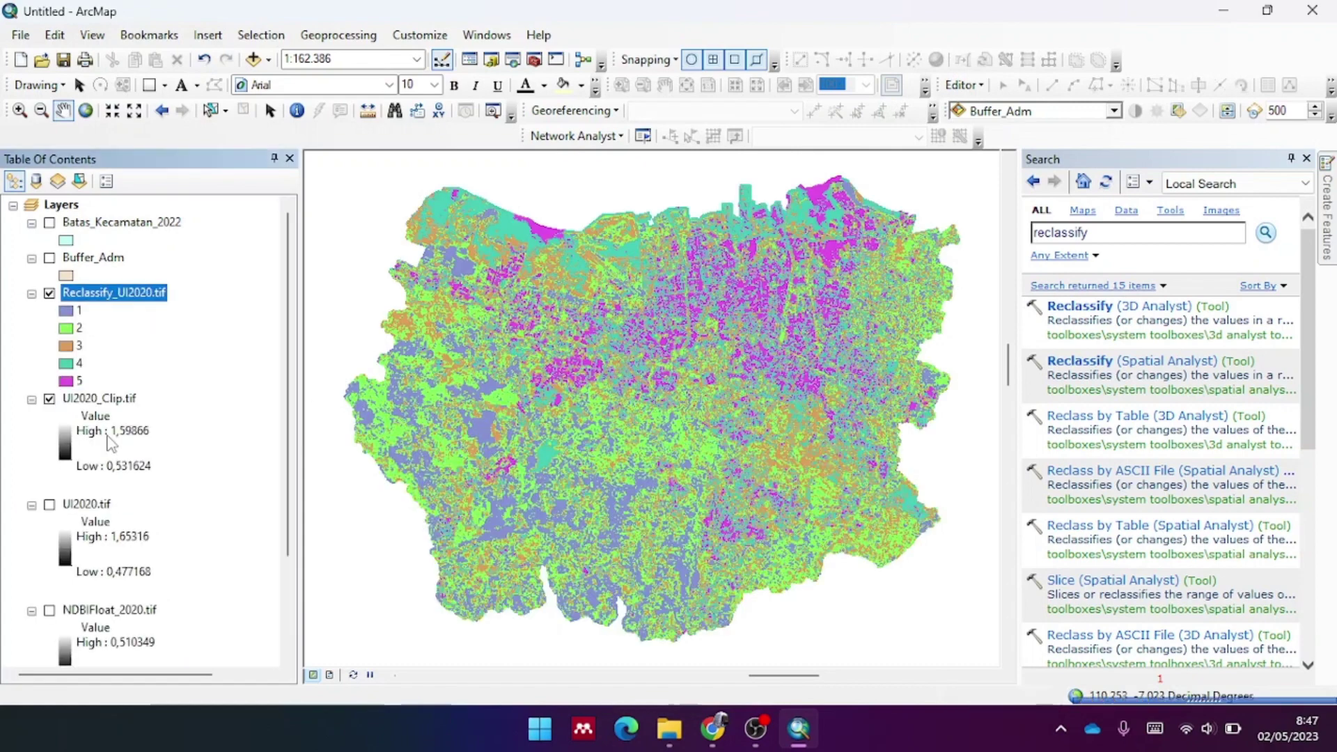
Hide the UI2020_Clip.tif layer and collapse the legends of UI2020_Clip.tif, UI2020.tif and NDBIFloat_2020.tif
click(70, 399)
key(Delete)
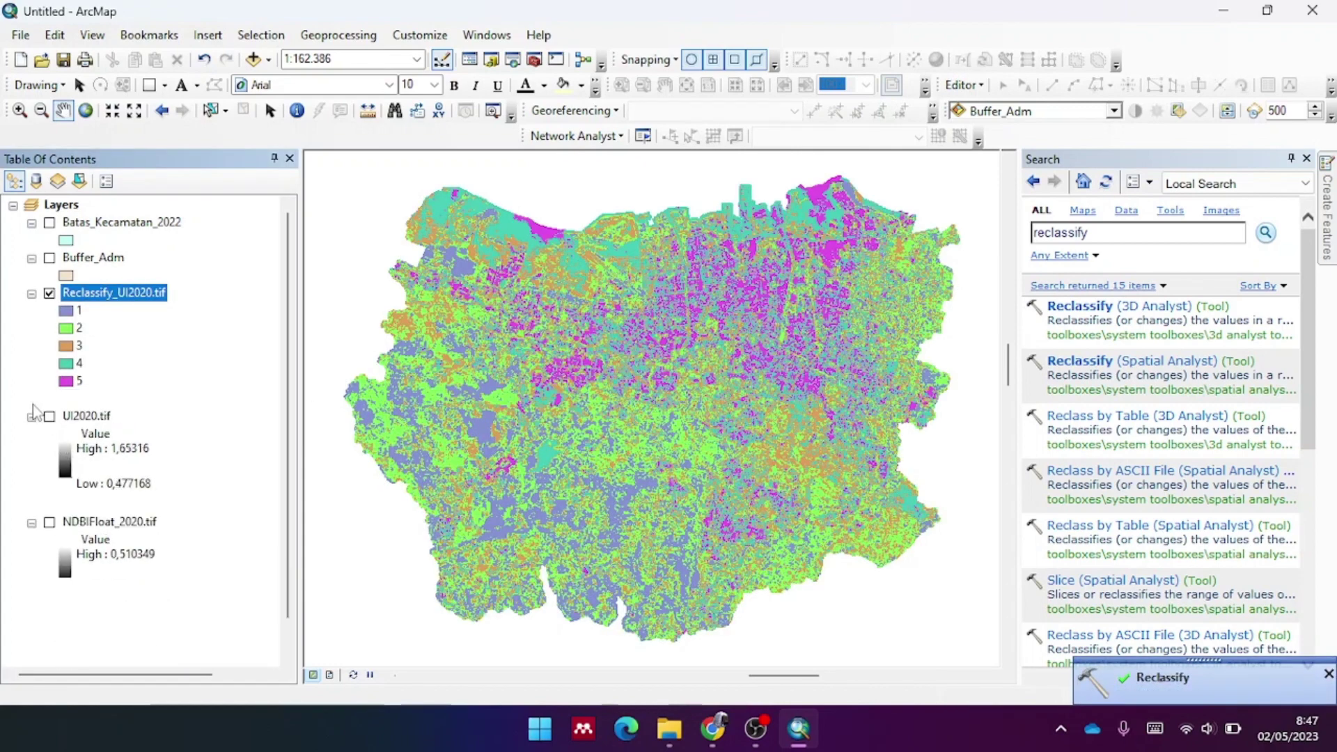
click(32, 416)
click(32, 433)
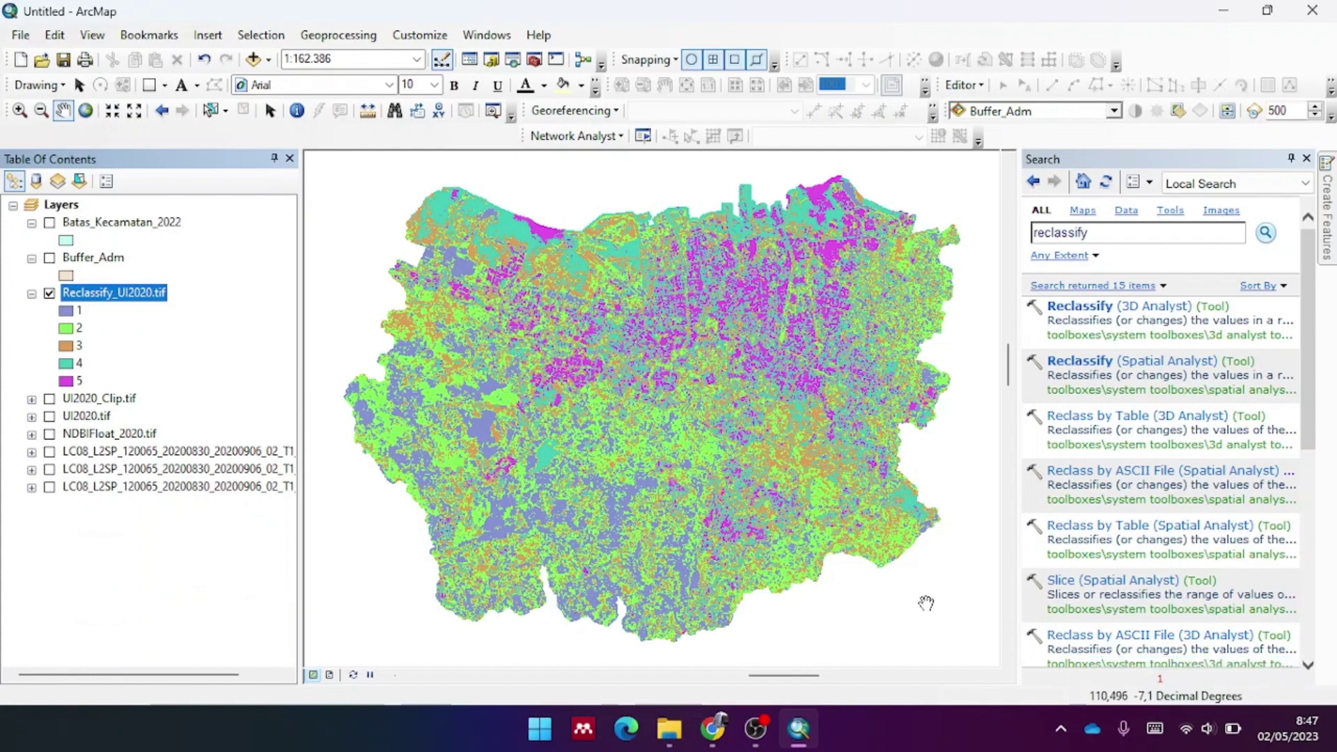
Search the tools for "raster to polygon" and open the Raster to Polygon conversion tool
click(1129, 230)
key(BackSpace)
key(BackSpace)
key(BackSpace)
key(BackSpace)
key(BackSpace)
key(BackSpace)
key(BackSpace)
key(BackSpace)
key(BackSpace)
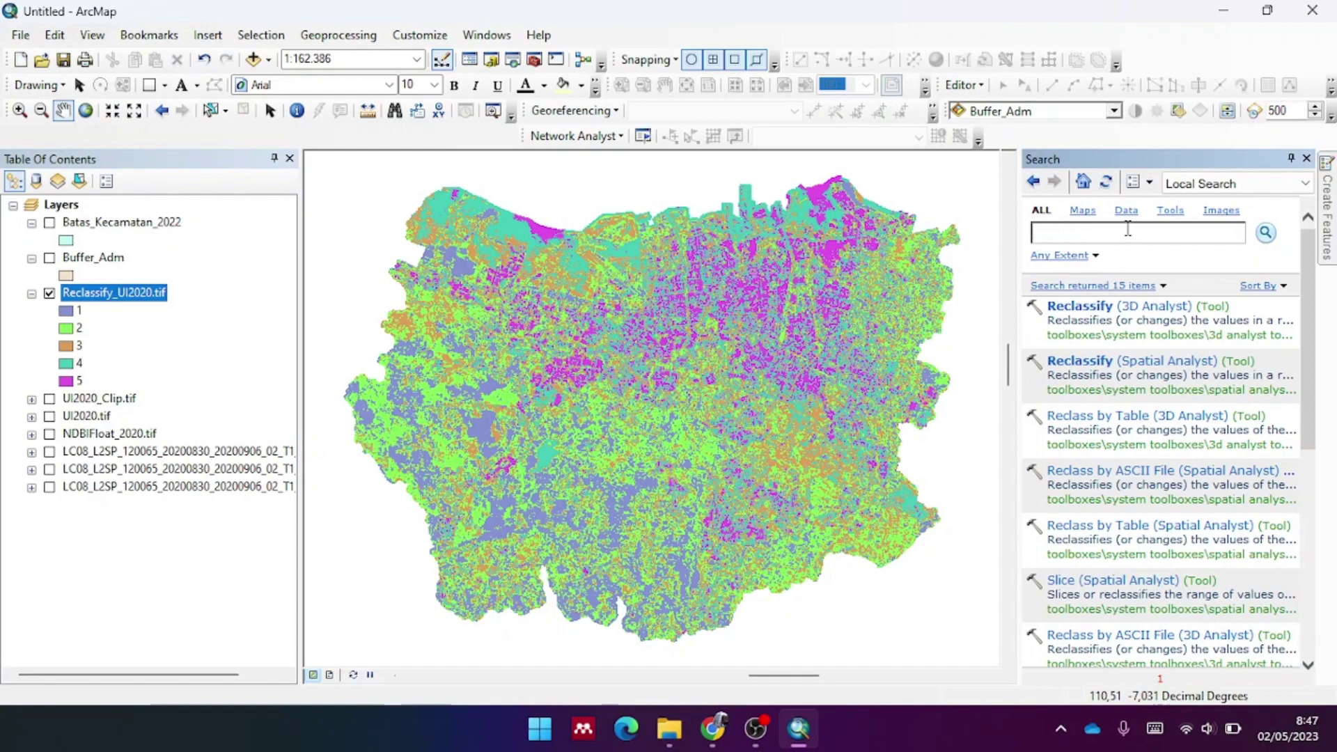
text(raster to polygon)
key(Return)
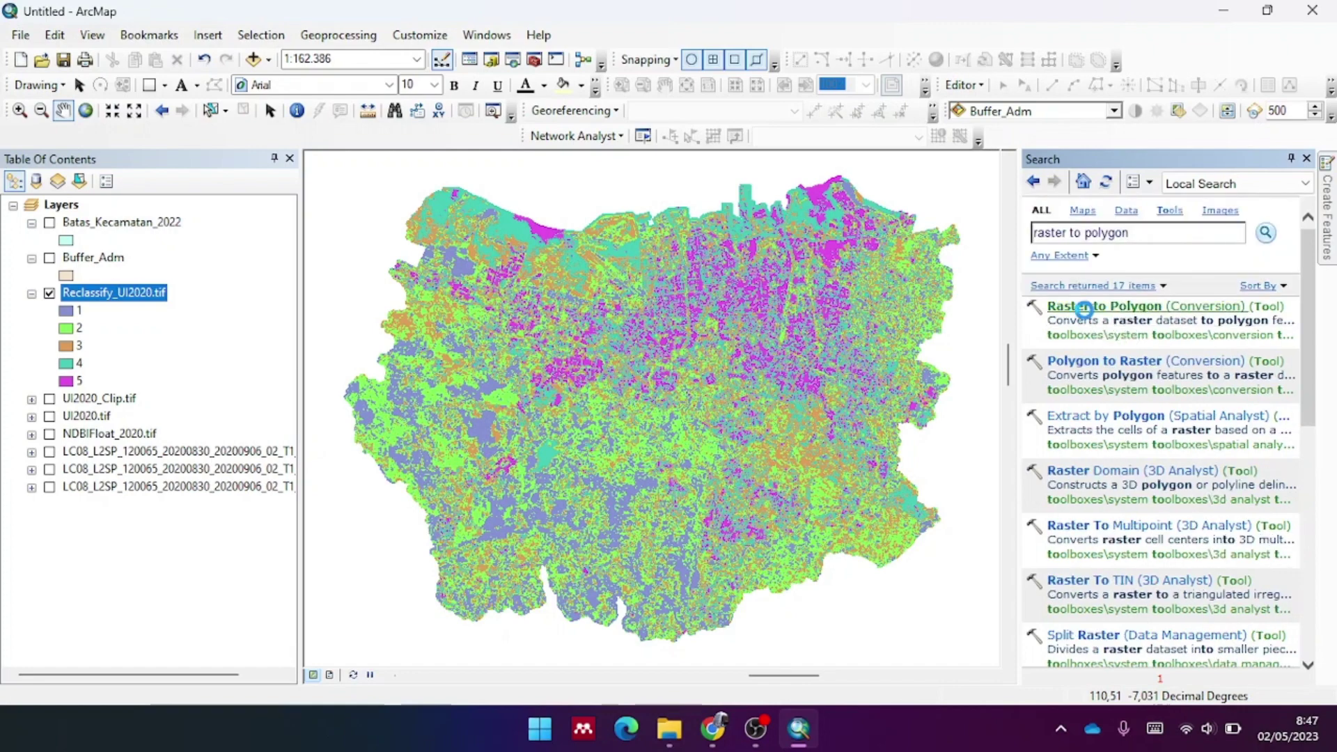
click(1084, 307)
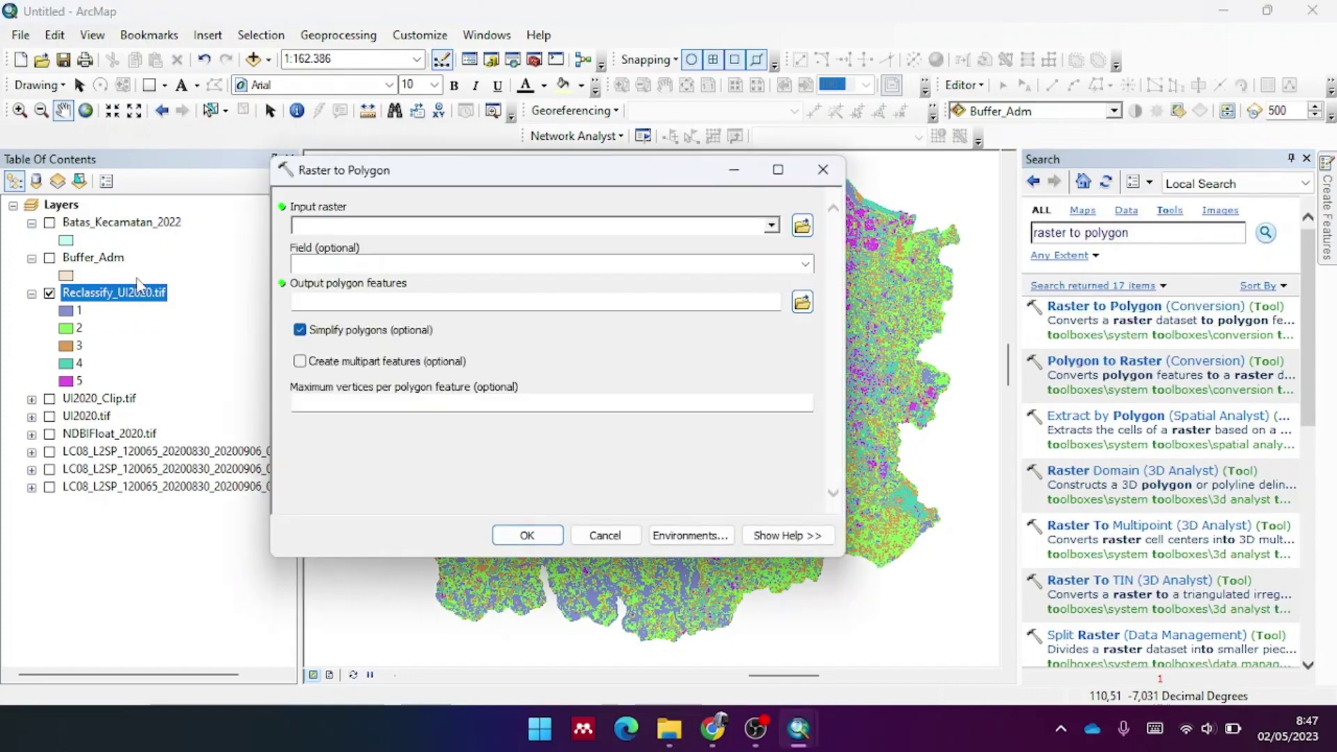
Convert Reclassify_UI2020.tif to simplified polygons saved as Raster_to_Polygon.shp in the Tahun 2020_2 folder
drag(137, 284, 370, 226)
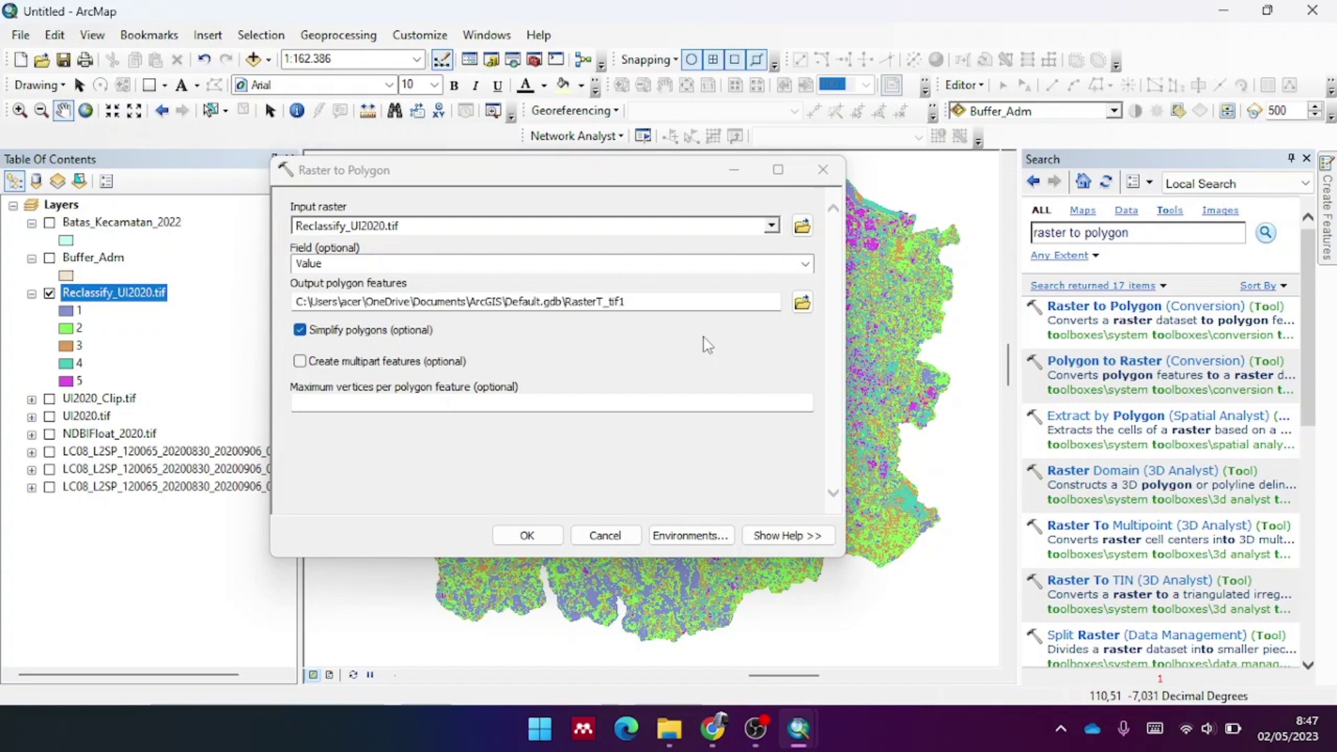
click(803, 304)
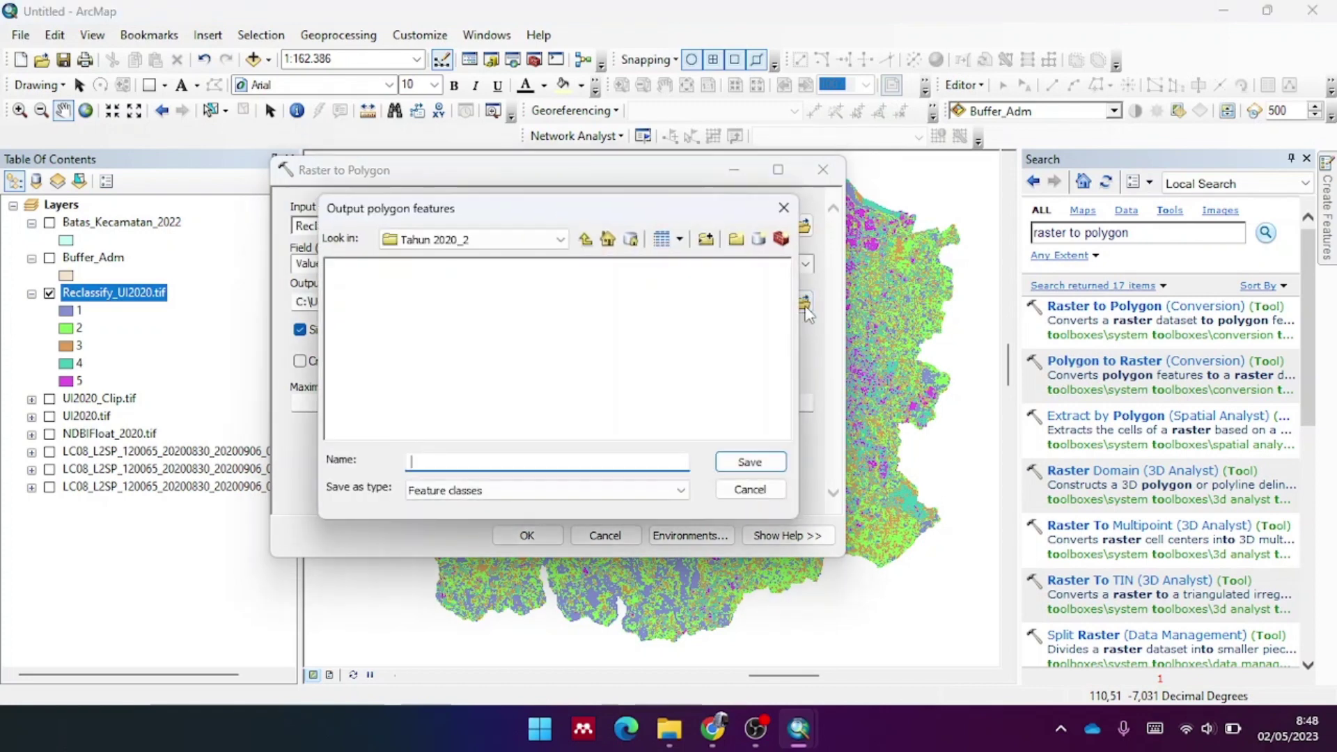
text(Raster_to_Polygon)
key(Return)
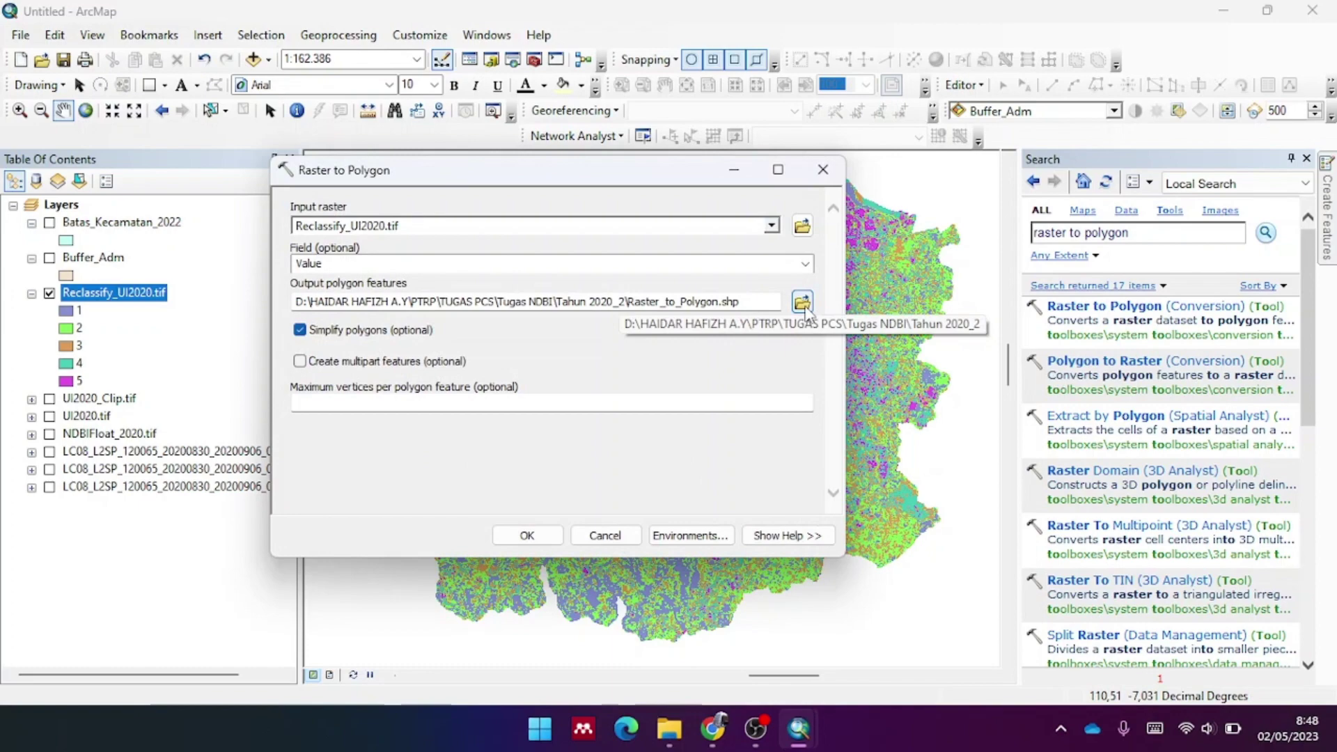
click(527, 536)
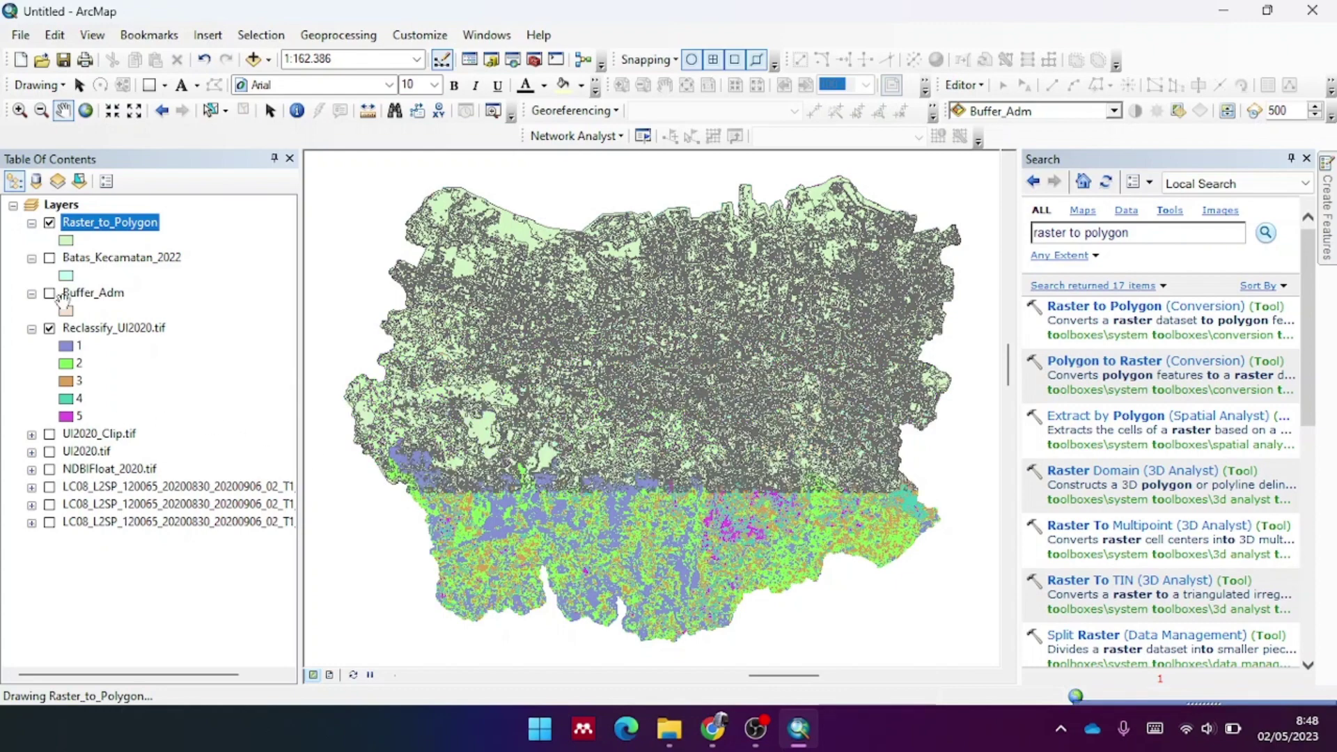
Hide the Reclassify_UI2020.tif layer, collapse its legend, and select the Raster_to_Polygon layer
click(49, 329)
click(49, 328)
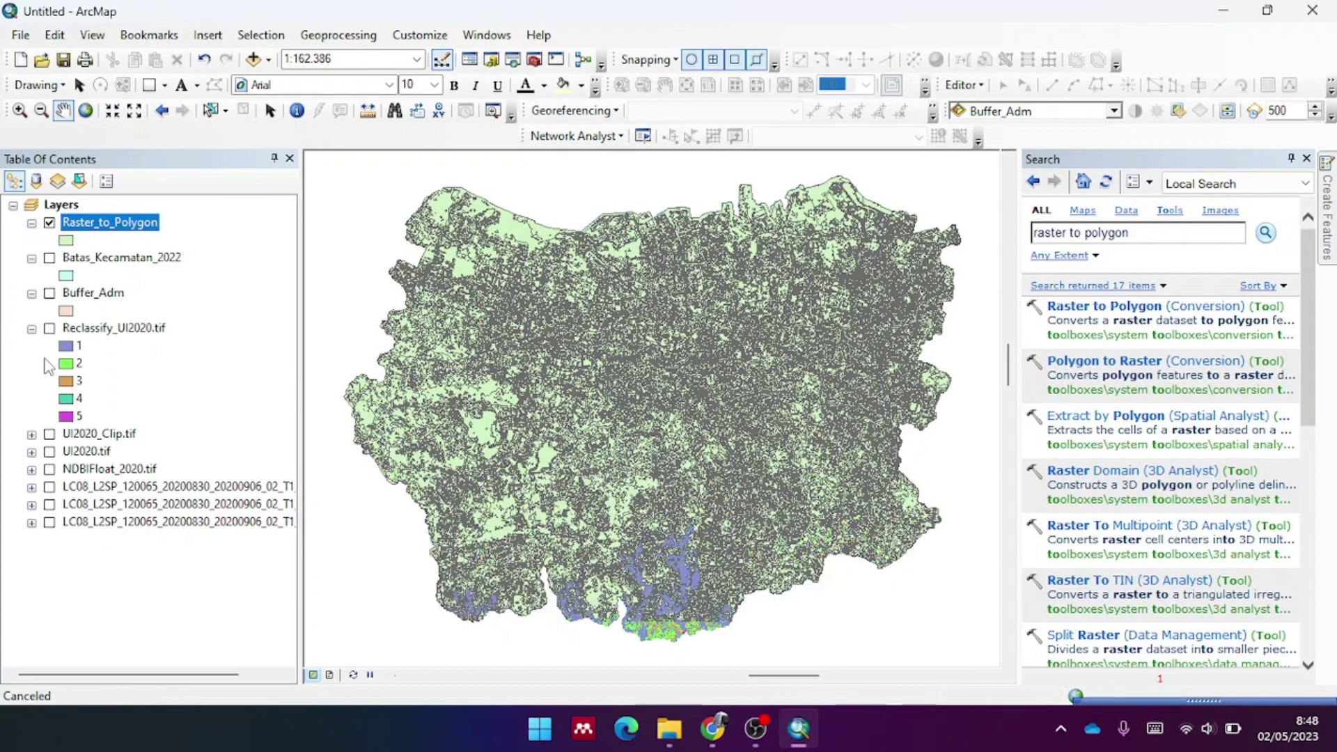
click(31, 328)
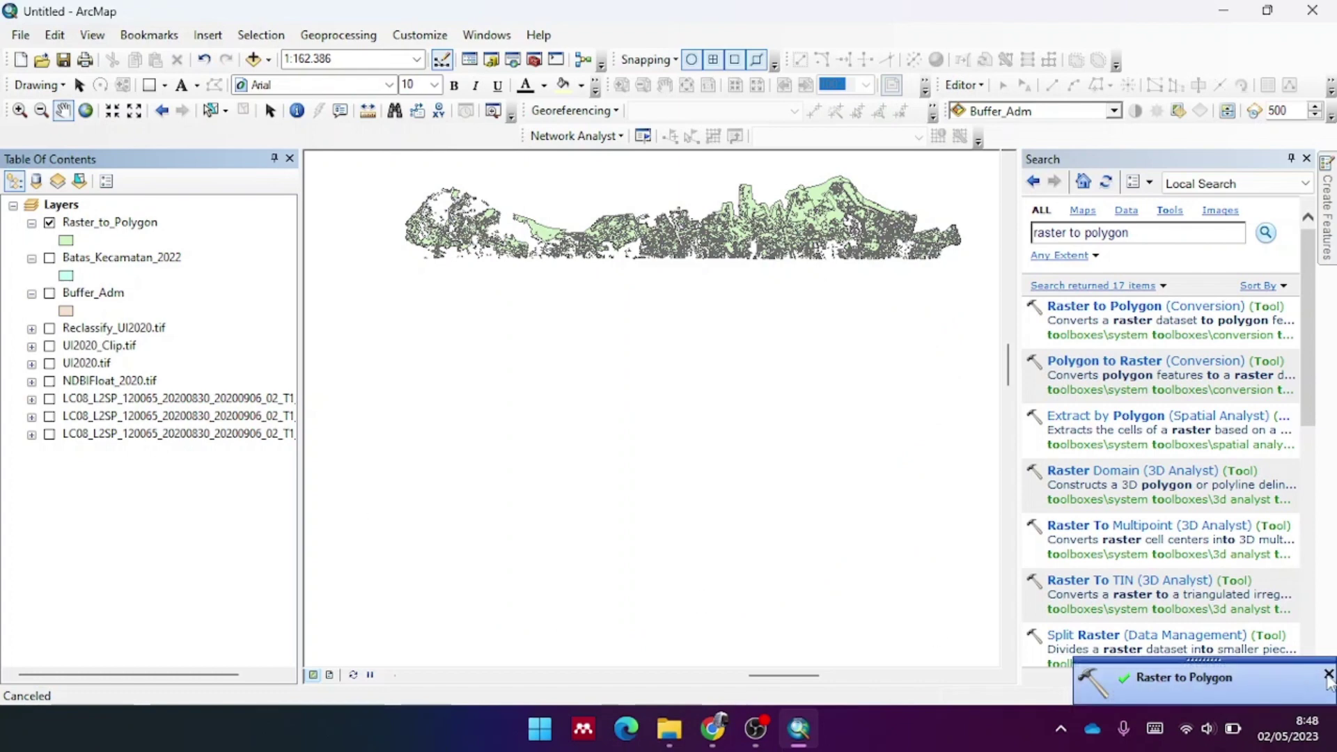
click(105, 226)
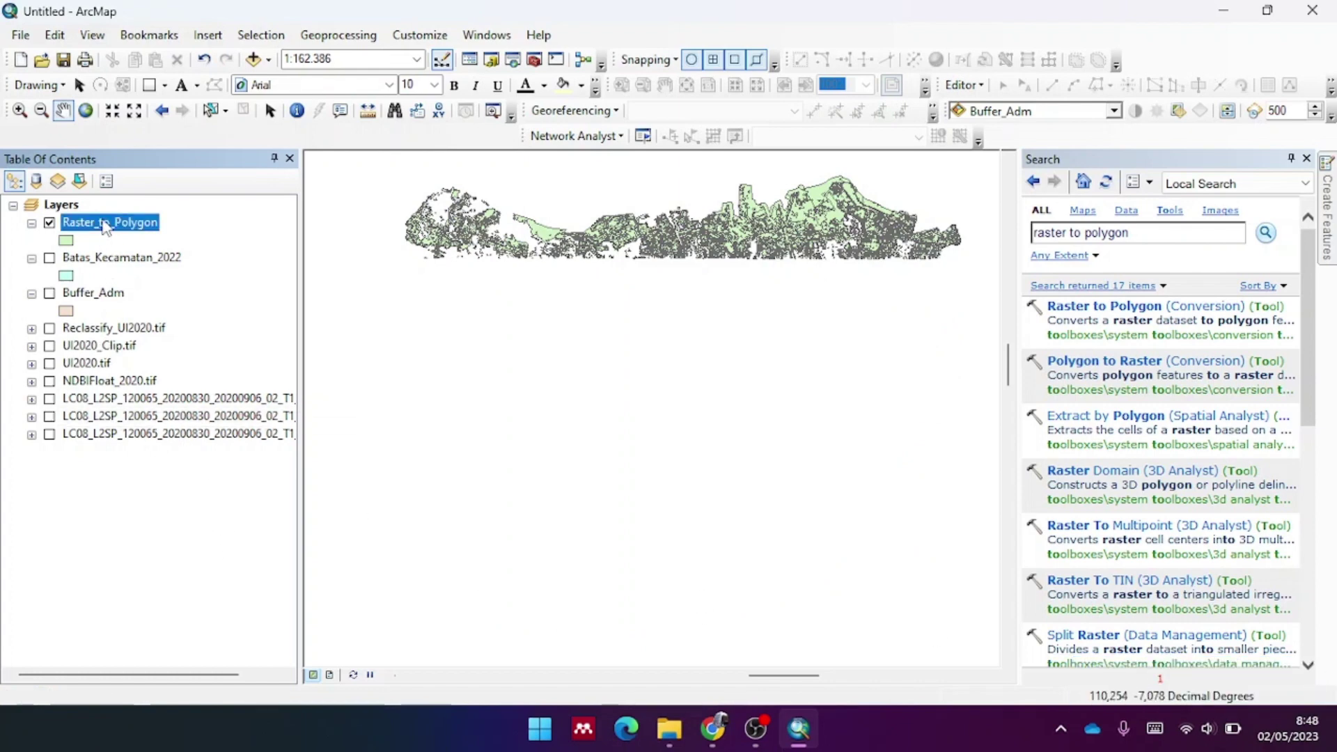
Clear the "raster to polygon" term from the tool search
click(1165, 234)
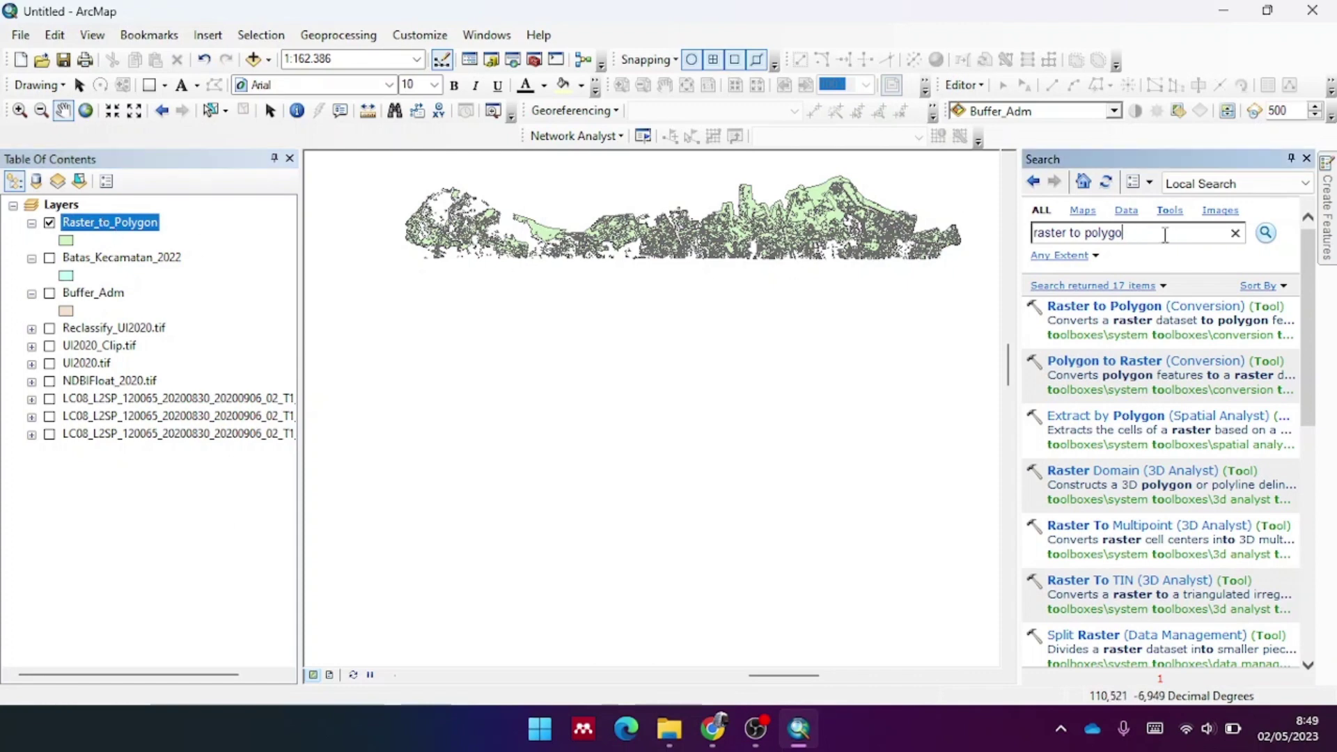
key(ctrl+BackSpace)
key(ctrl+BackSpace)
key(ctrl+BackSpace)
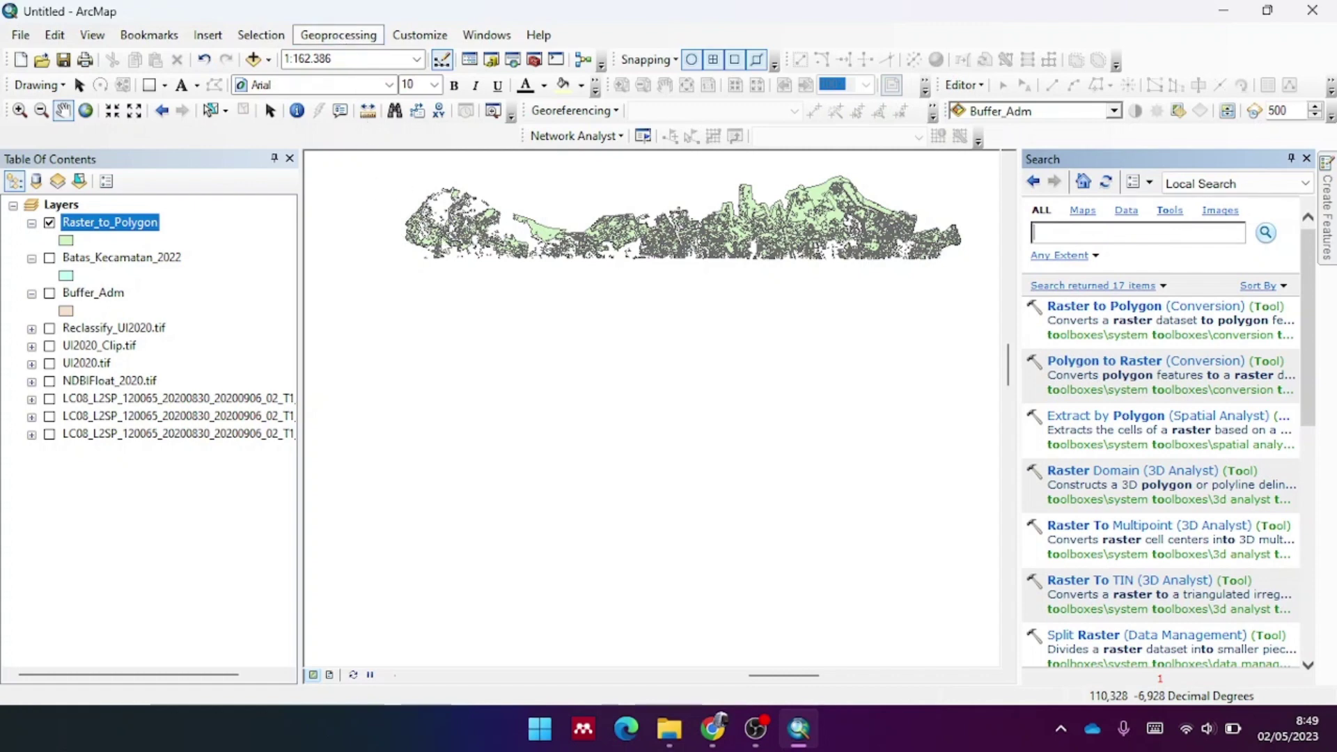
Dissolve Raster_to_Polygon by the gridcode field and save the output as Diss_Raster.shp in the Tahun 2020_2 folder
click(338, 35)
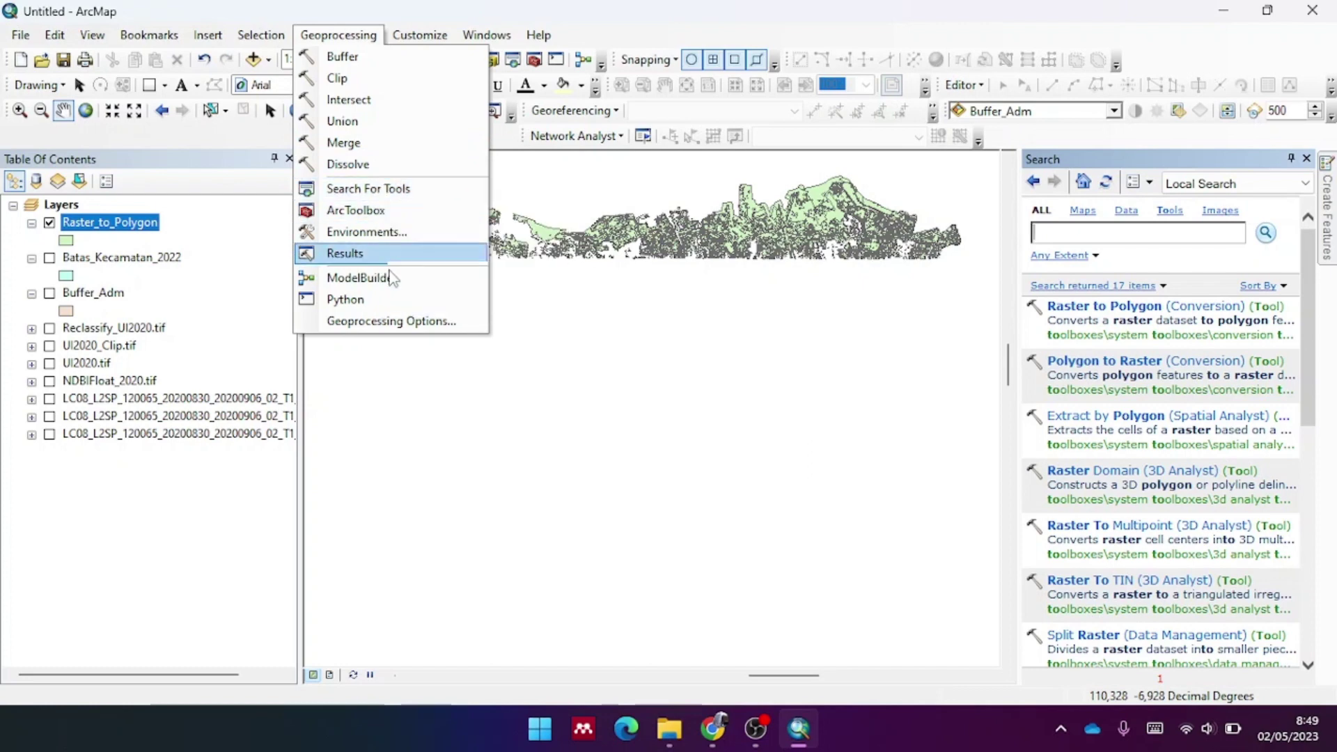
click(347, 164)
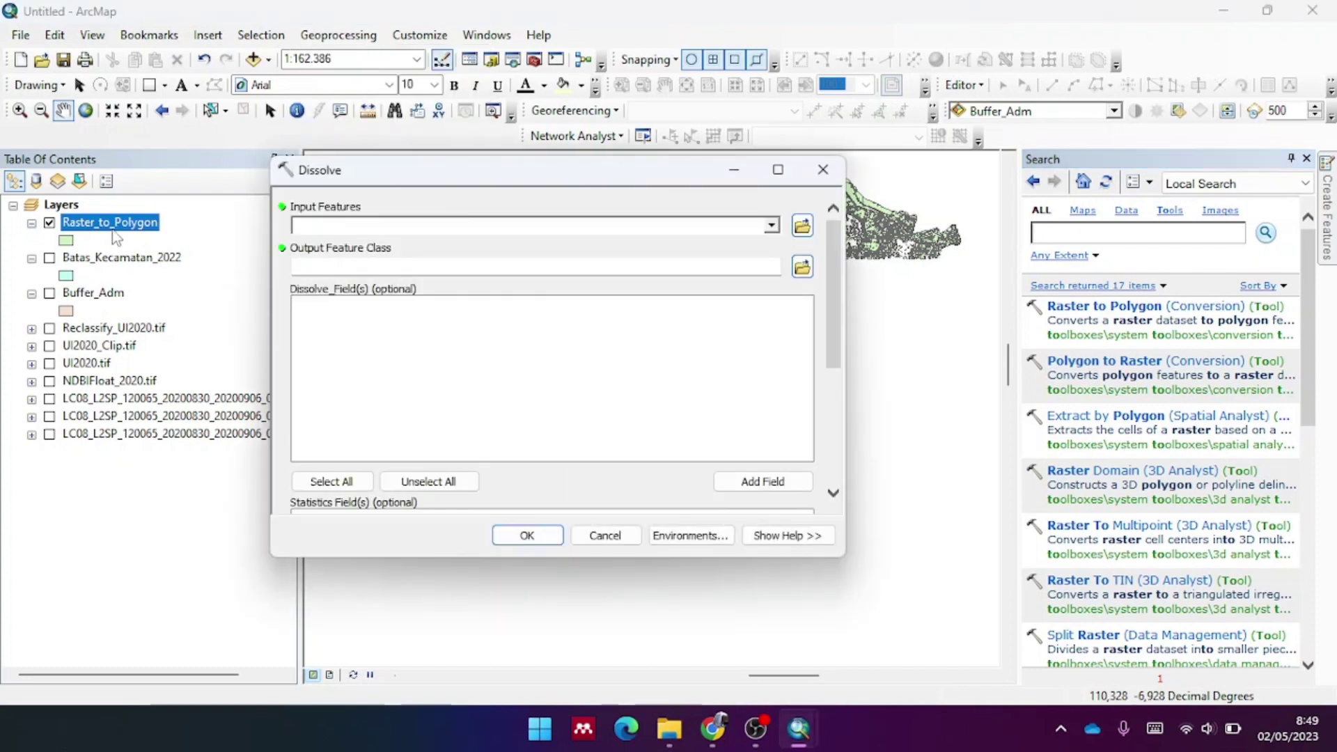
drag(116, 239, 383, 221)
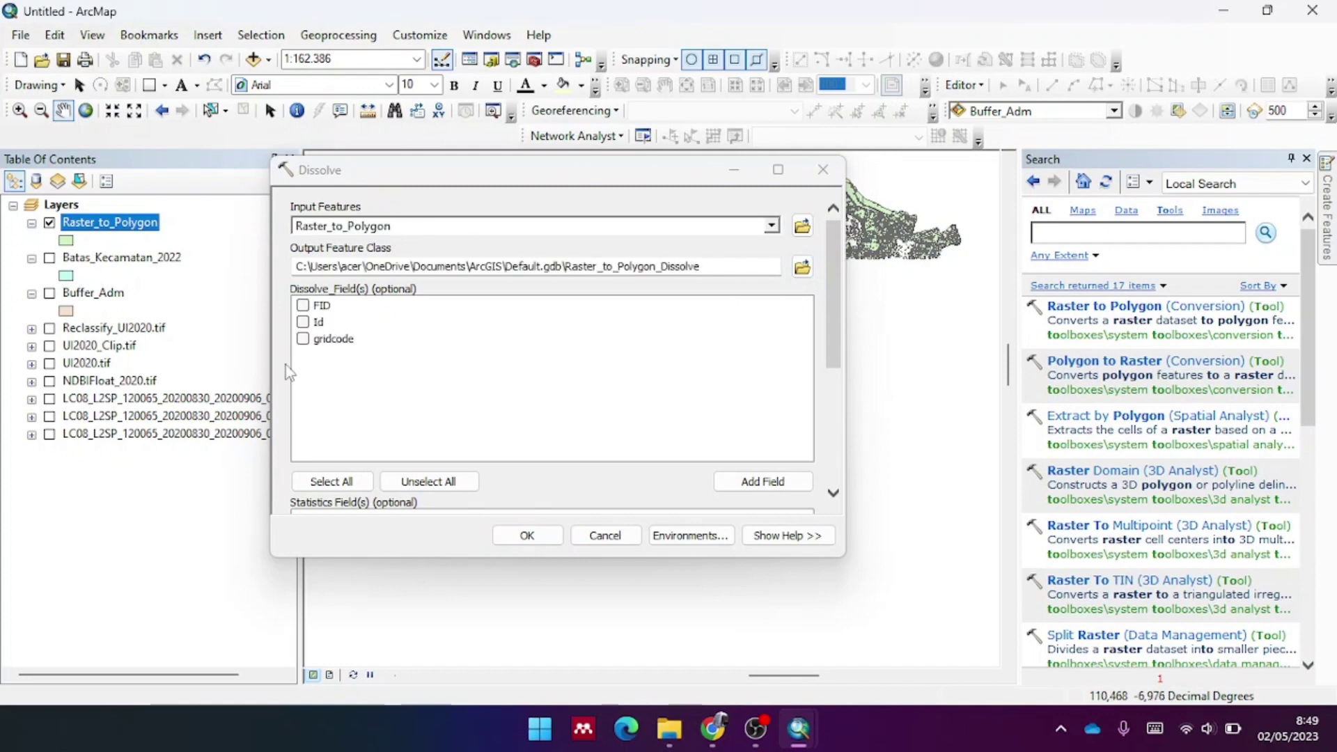
click(319, 340)
click(302, 339)
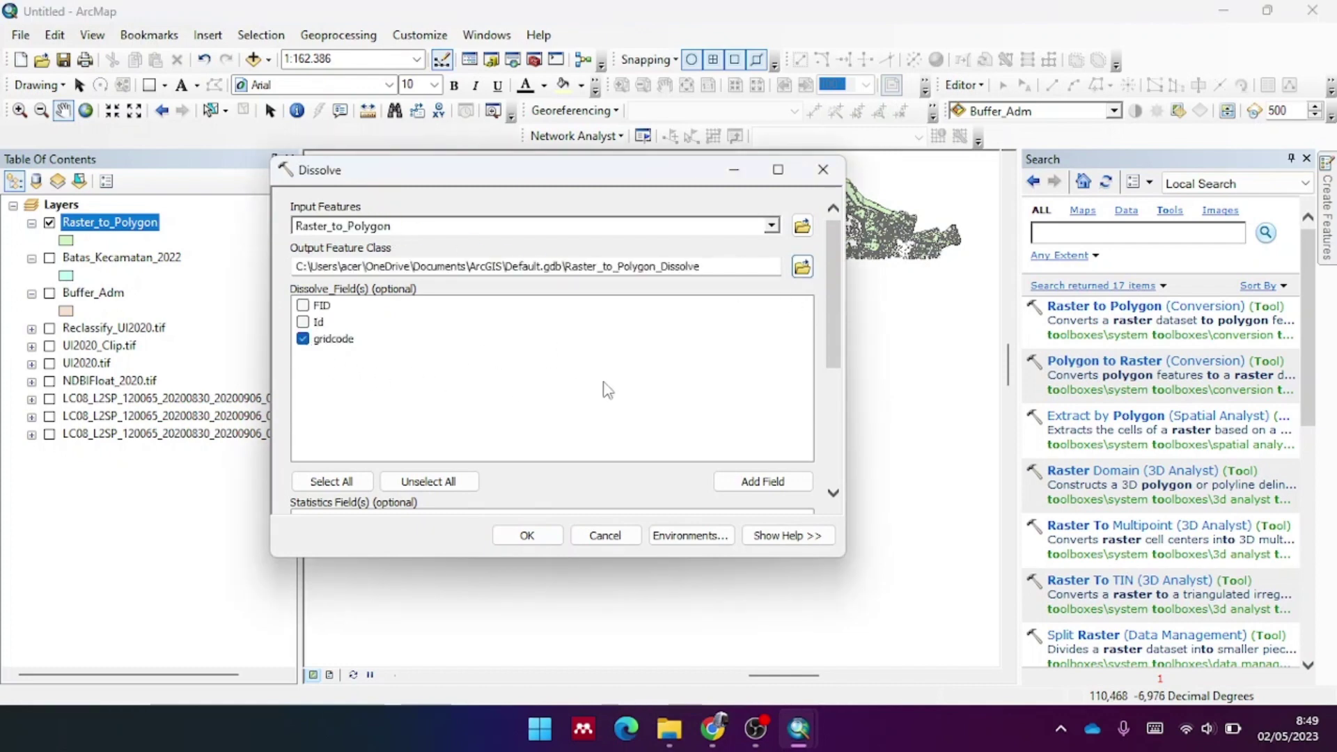
click(803, 268)
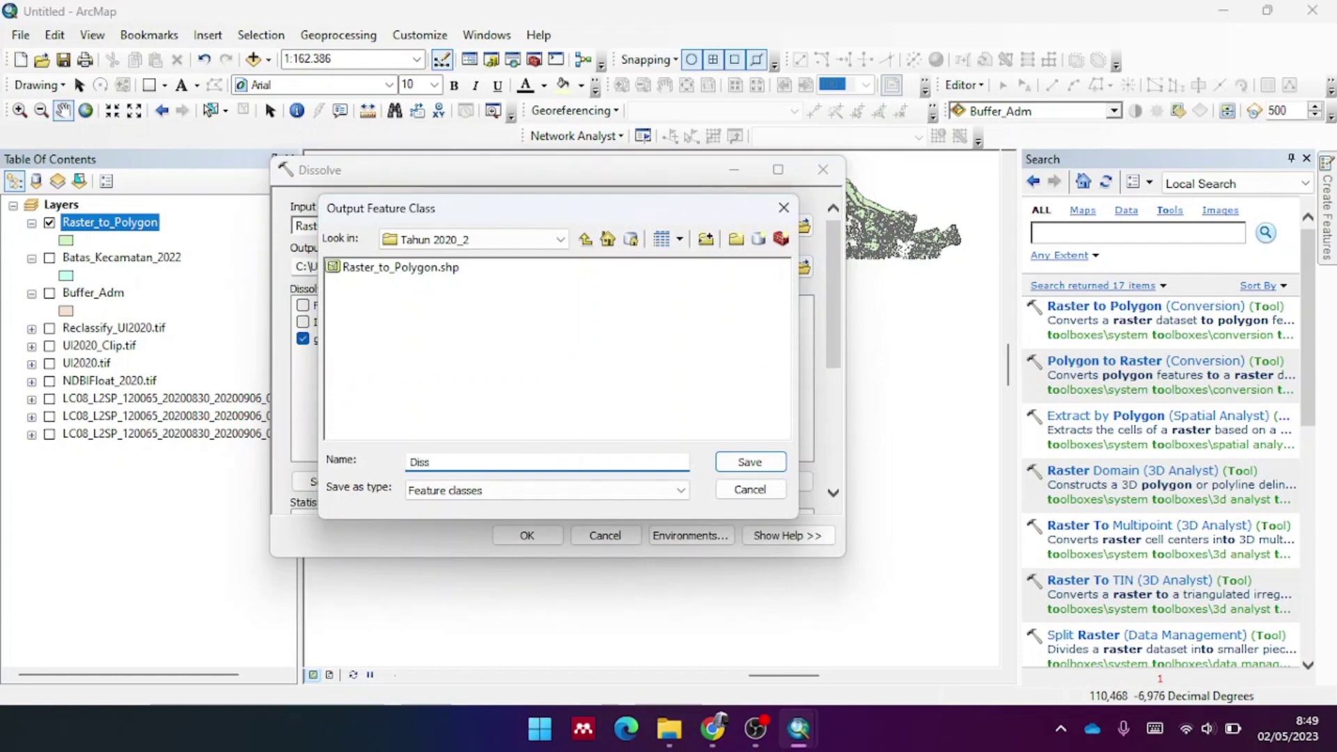
text(Diss_Raster)
key(Return)
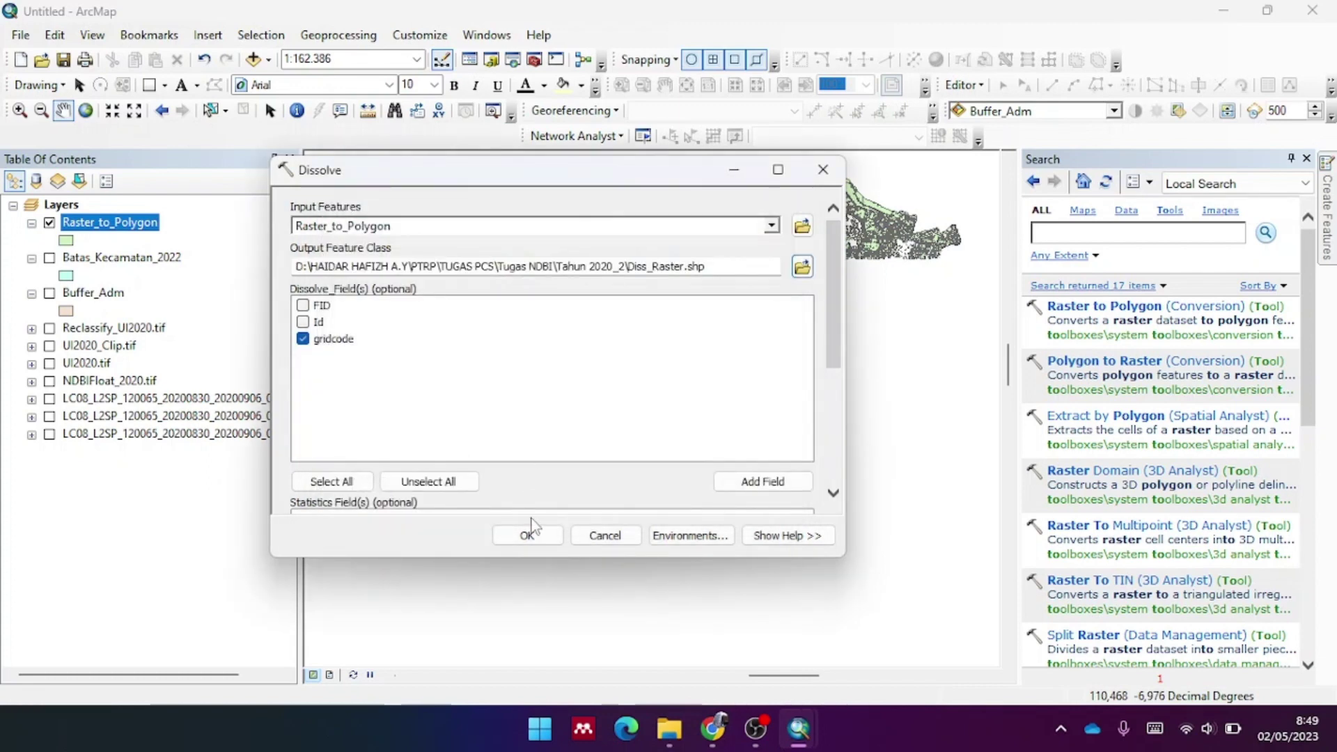
click(527, 535)
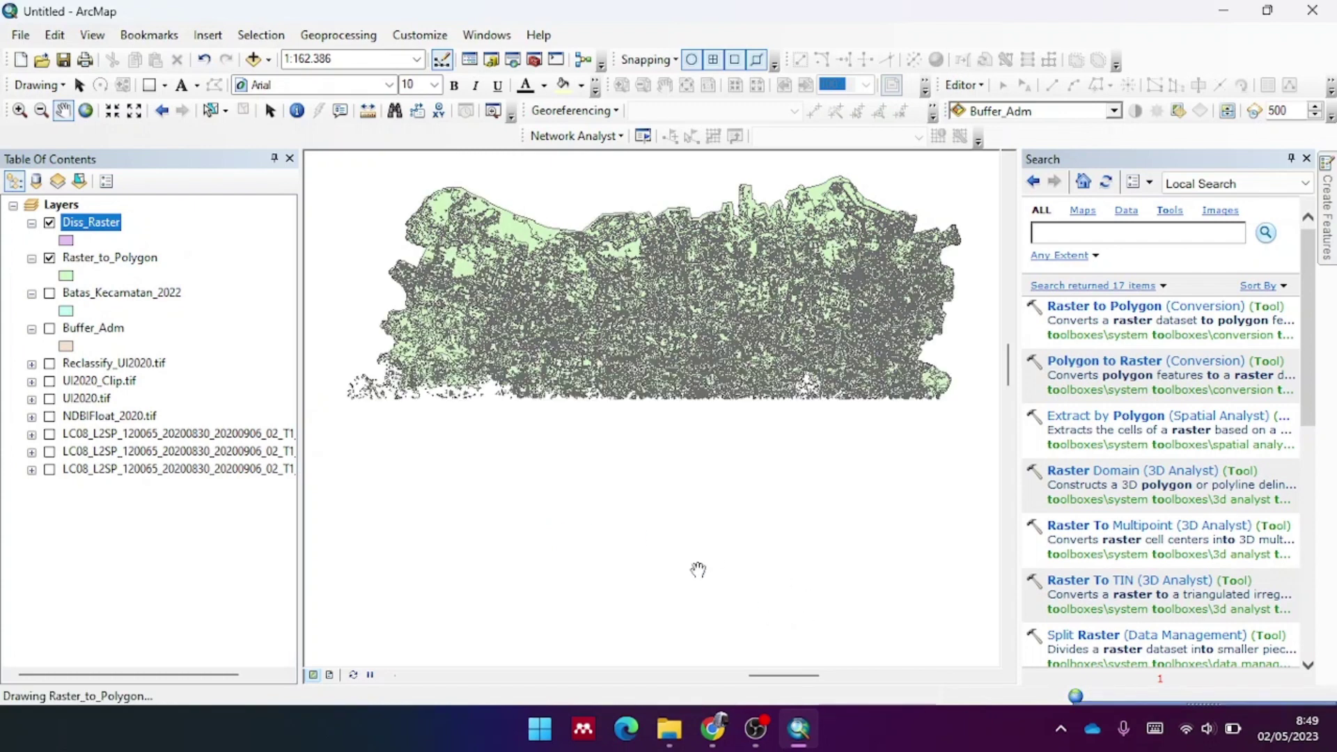
Hide the Raster_to_Polygon layer and collapse the legends of Raster_to_Polygon, Batas_Kecamatan_2022 and Buffer_Adm
drag(679, 517, 689, 519)
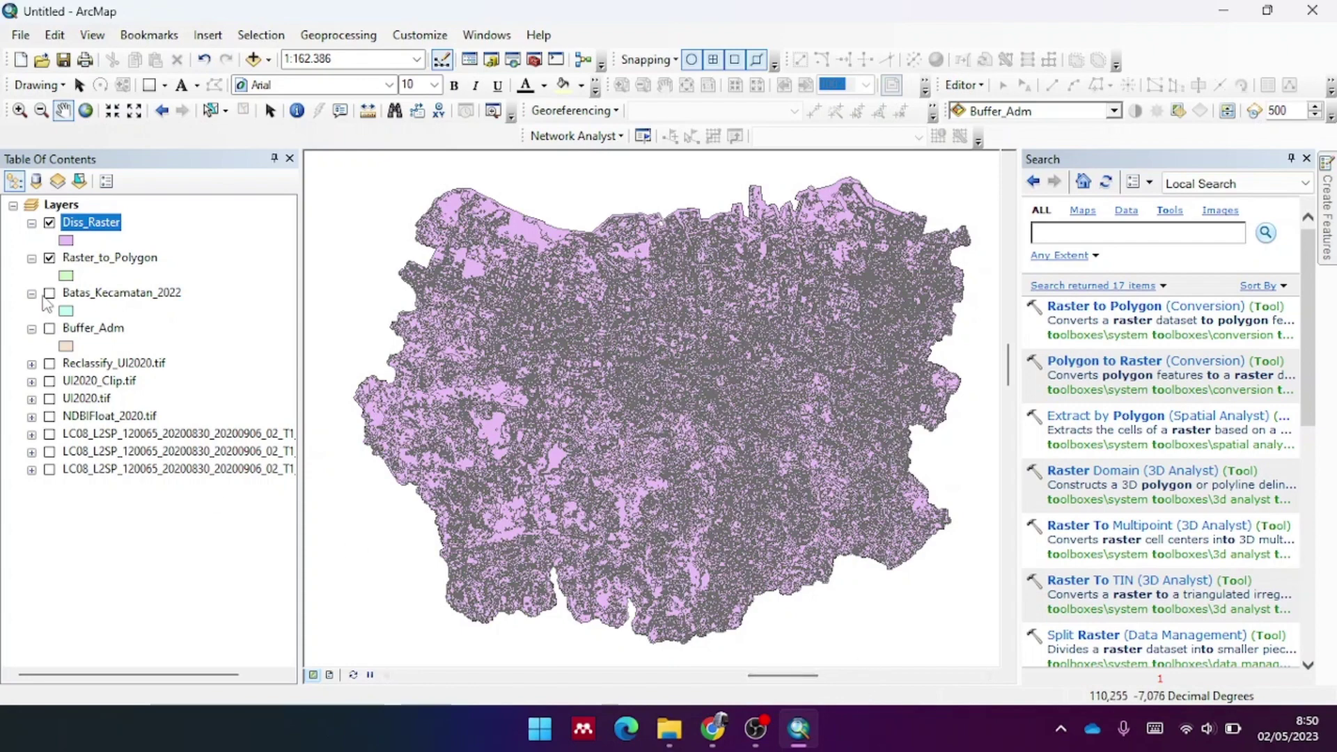
ctrl+click(50, 270)
click(50, 258)
click(31, 259)
click(32, 275)
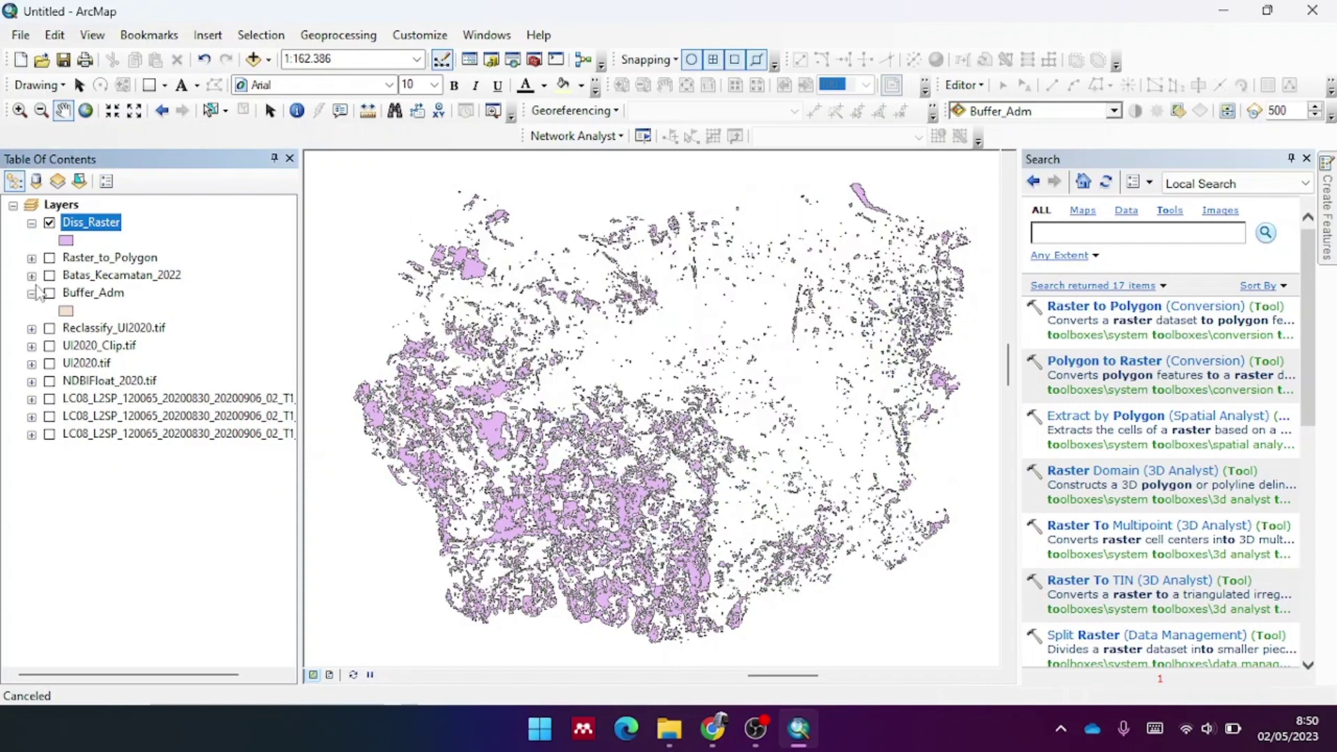
click(31, 293)
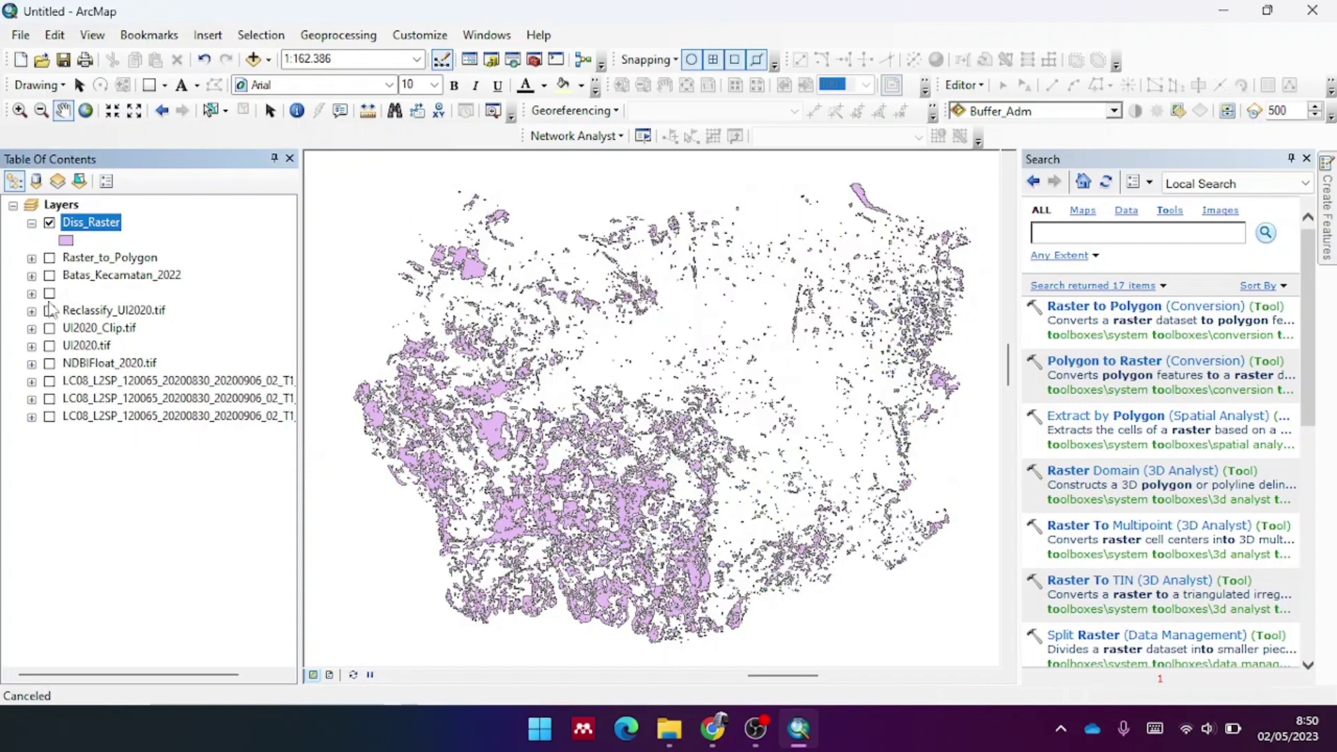
Check the records in the Diss_Raster attribute table and close the table
click(101, 222)
right_click(98, 224)
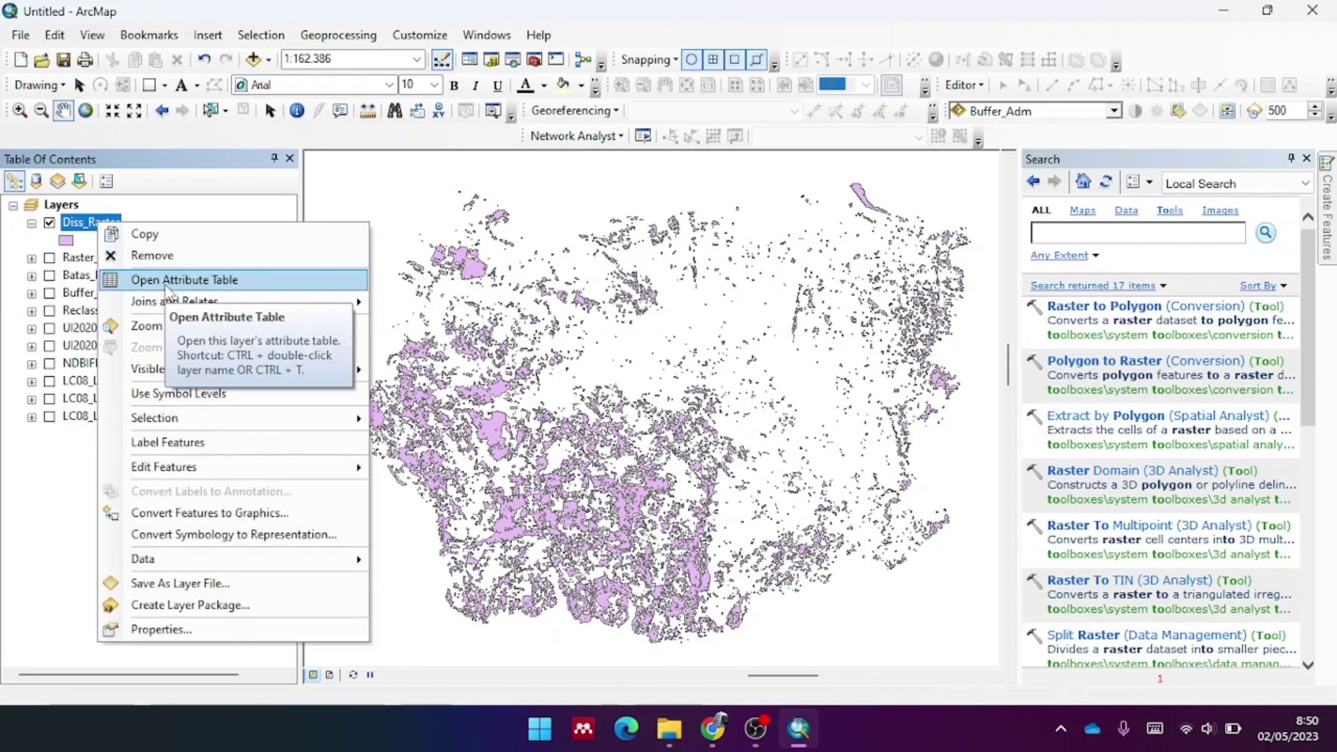
mouse_move(206, 309)
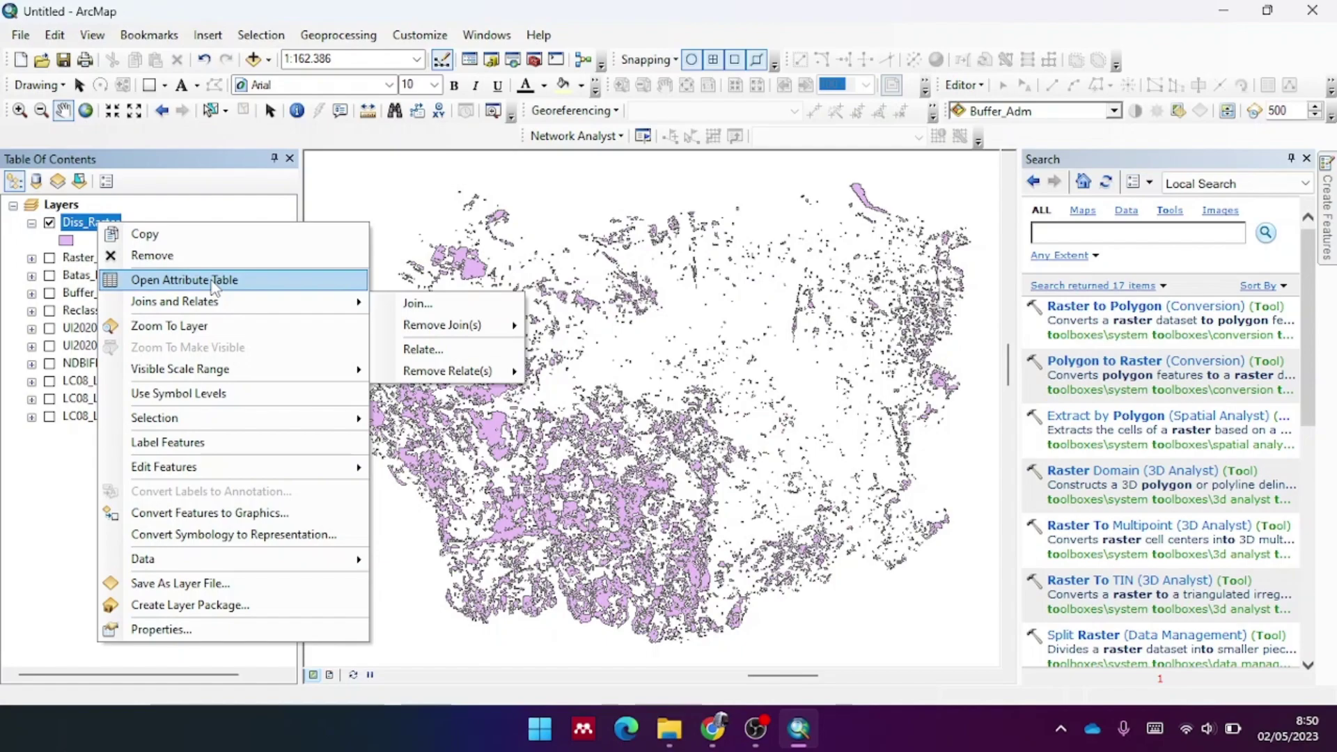
click(209, 280)
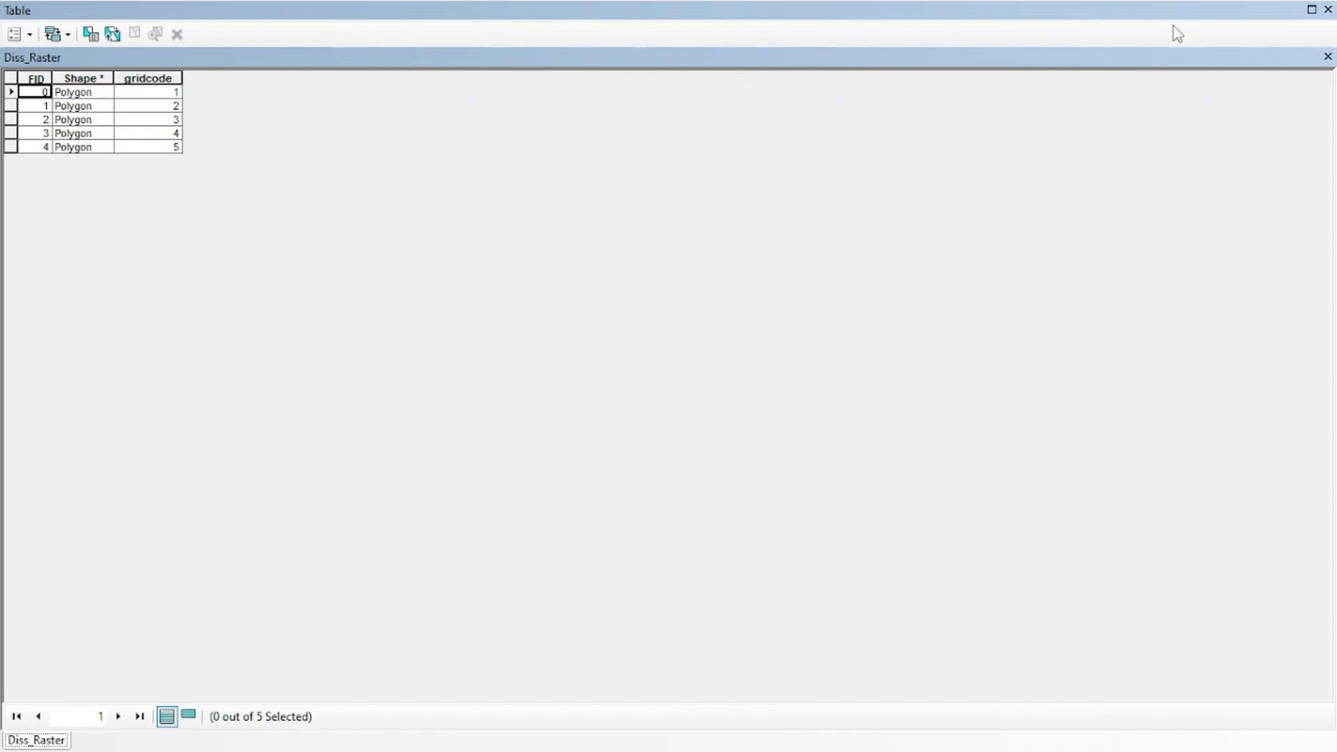
click(1328, 10)
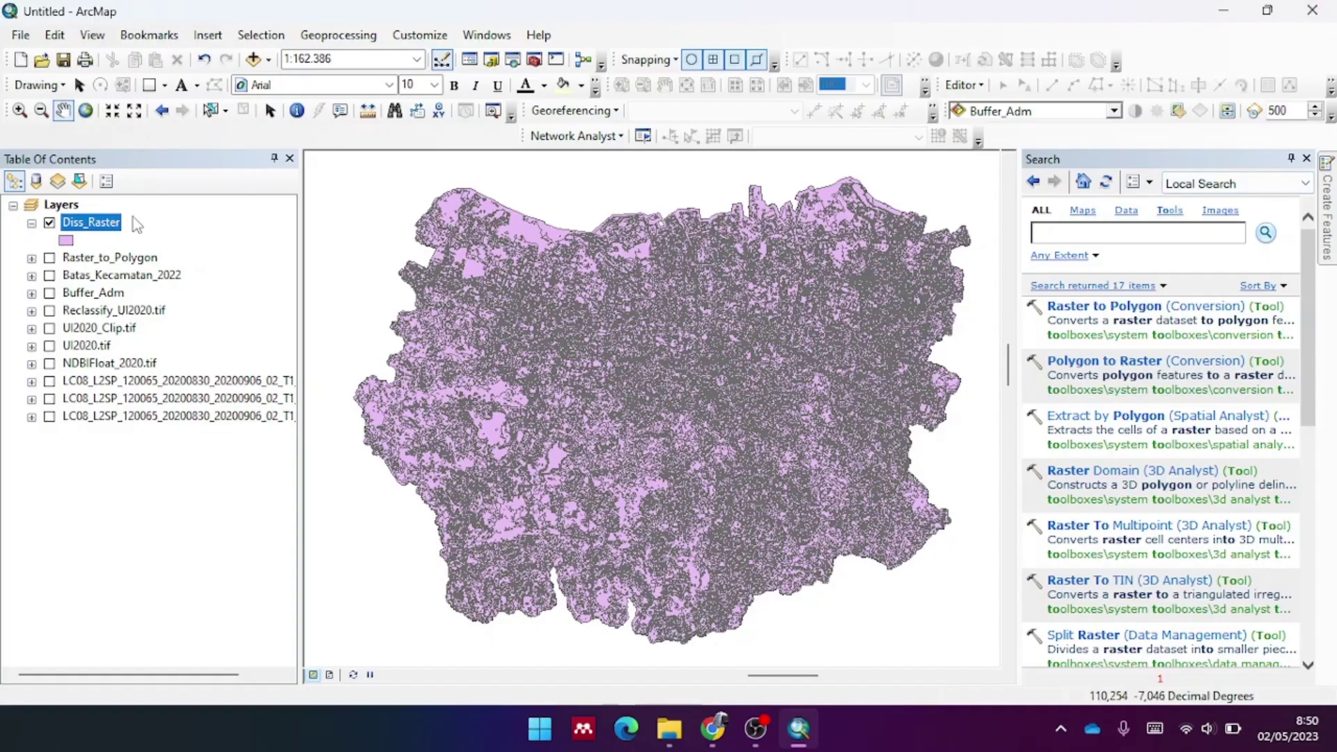
click(357, 31)
click(352, 76)
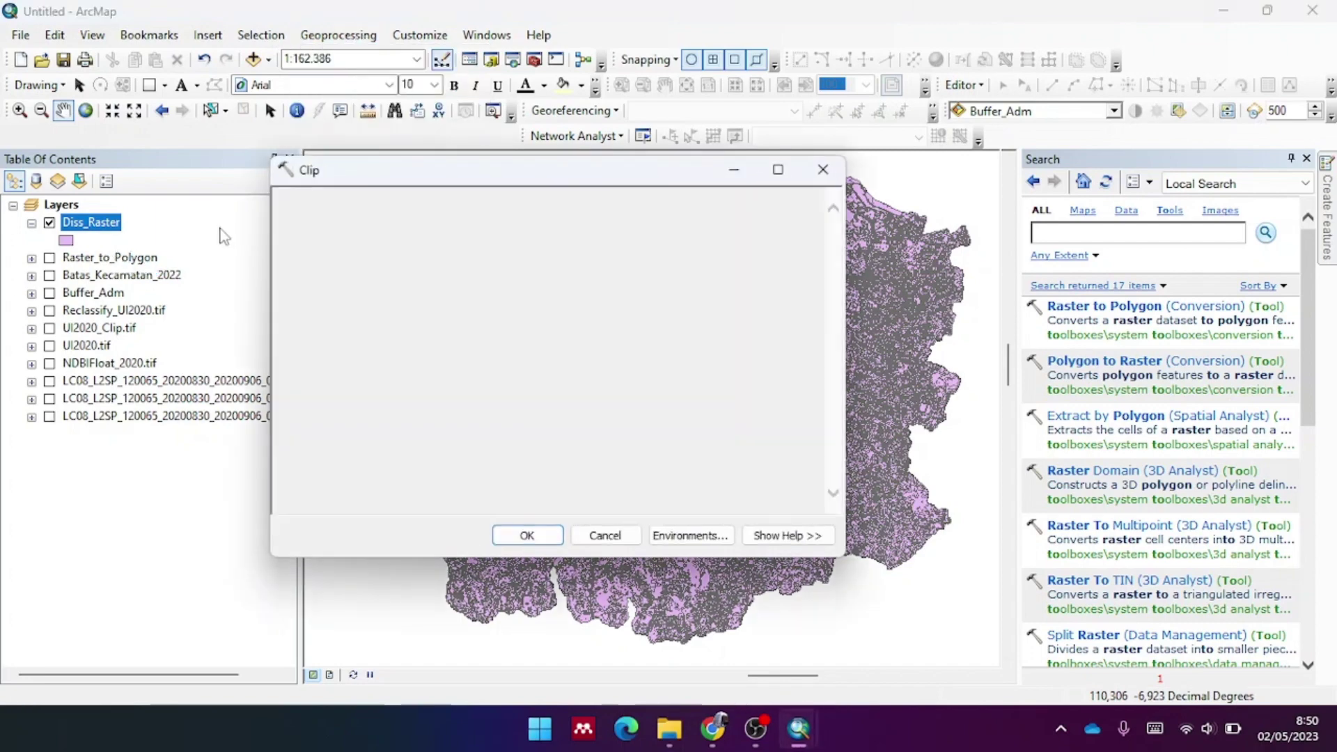
drag(118, 224, 175, 222)
drag(349, 225, 350, 226)
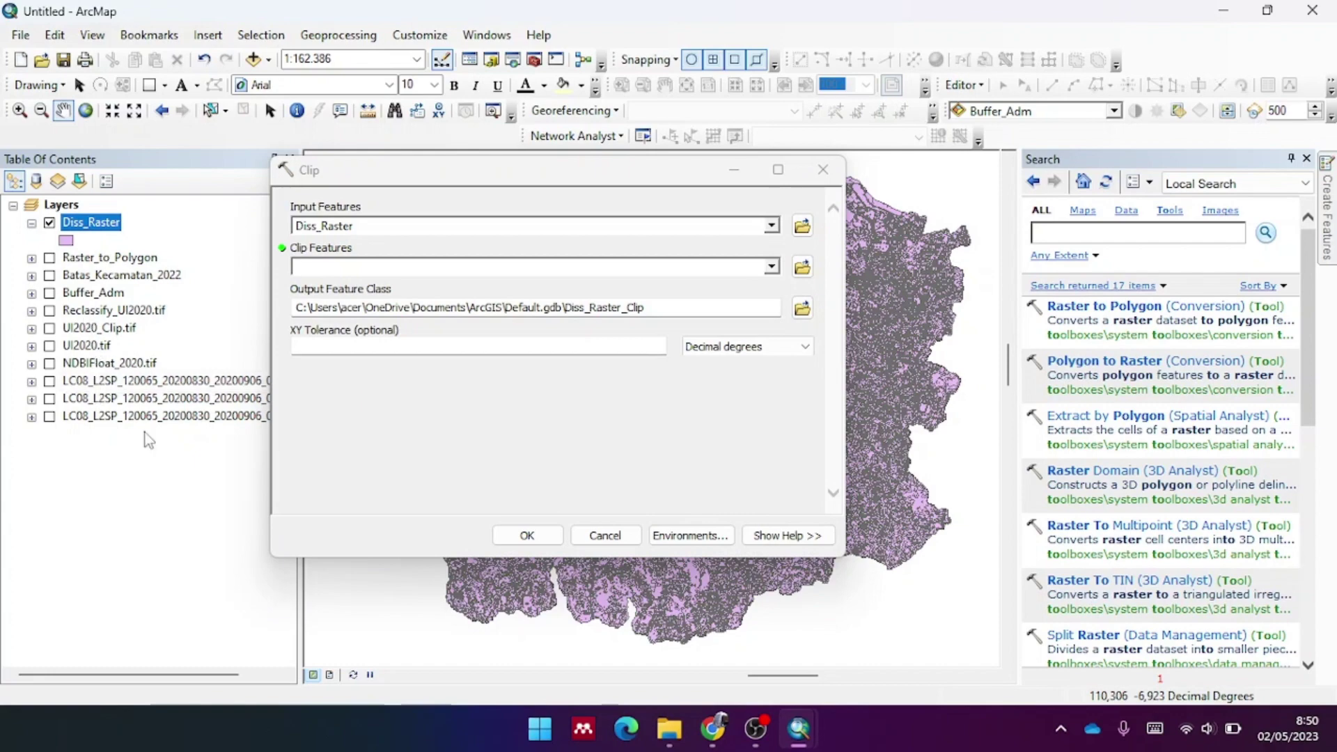
click(835, 177)
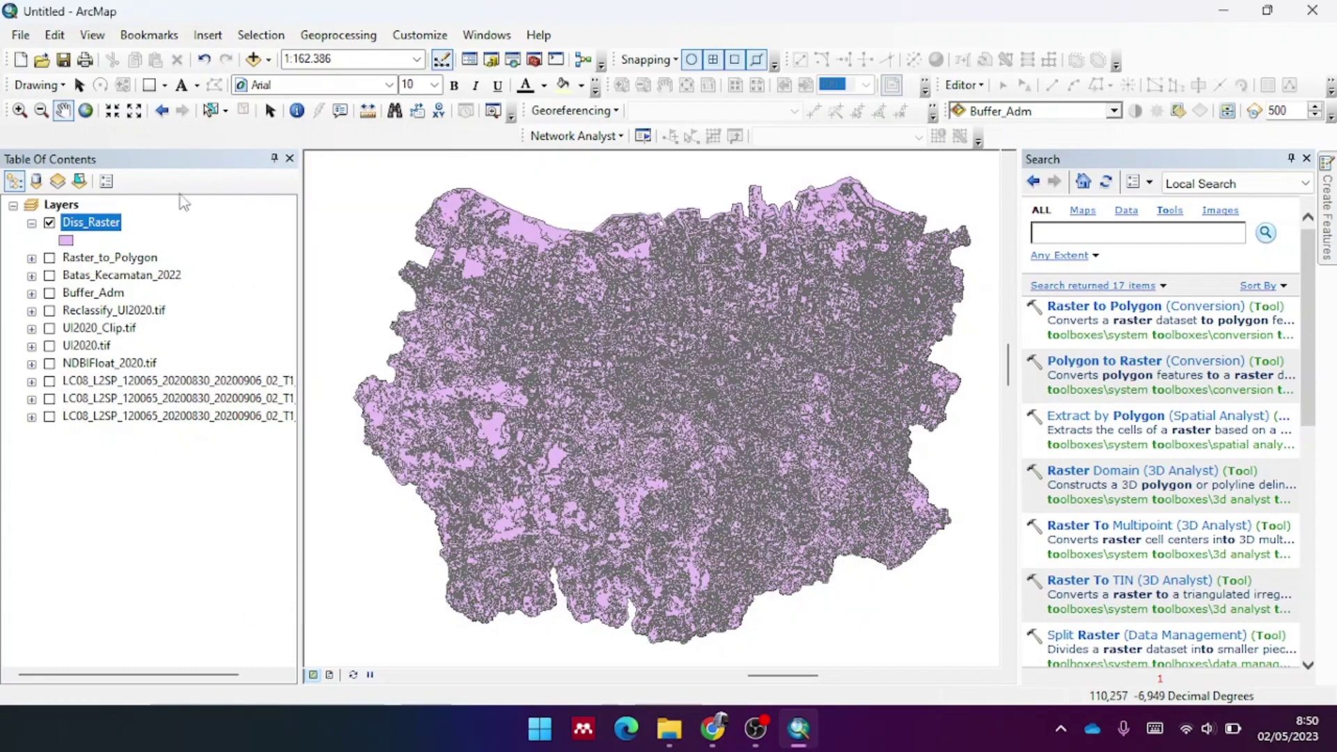
click(252, 59)
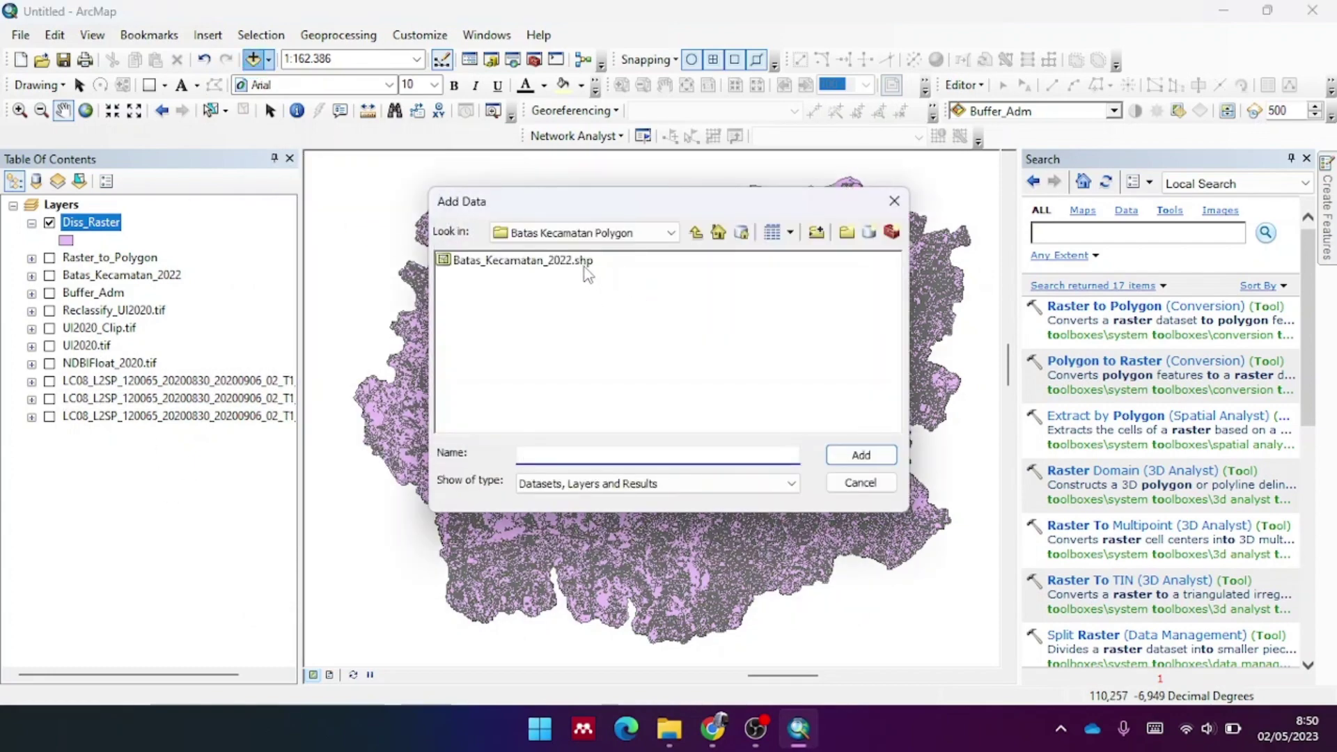
click(584, 266)
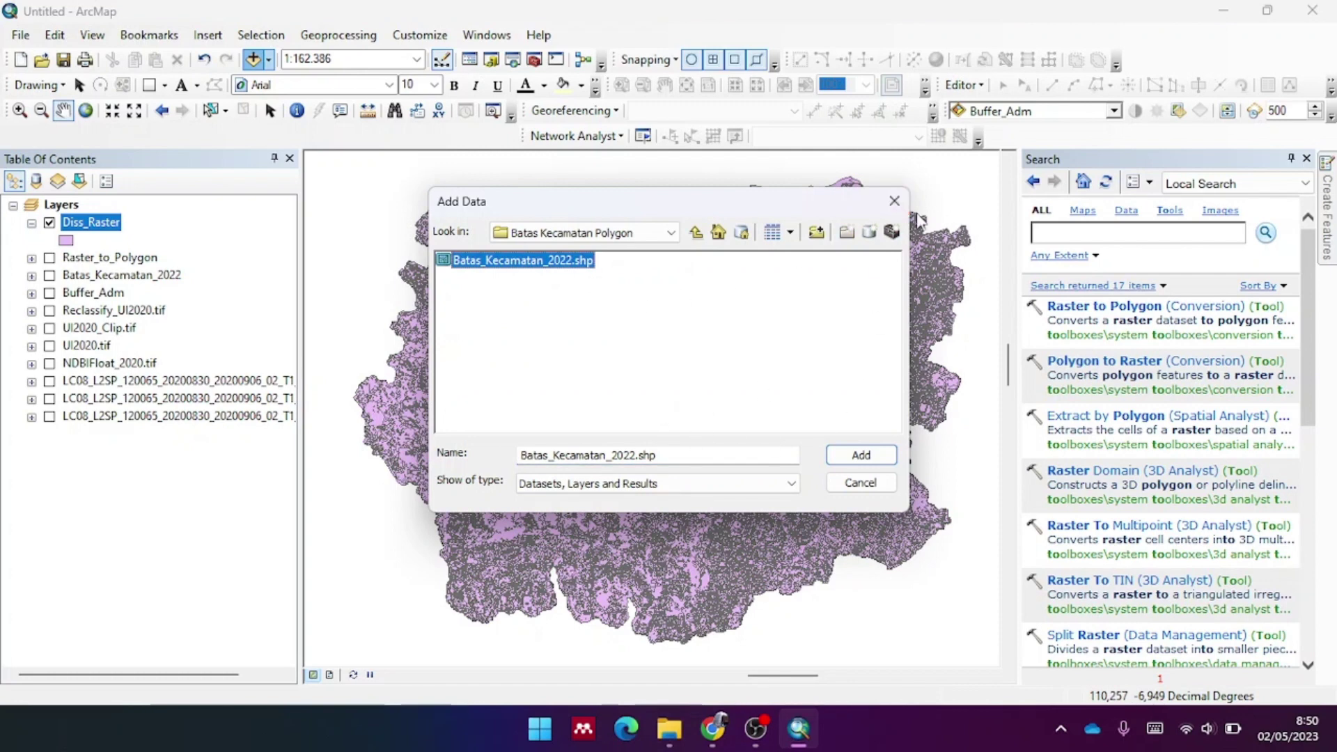
click(894, 202)
Show the Batas_Kecamatan_2022 boundary layer on the map
click(50, 276)
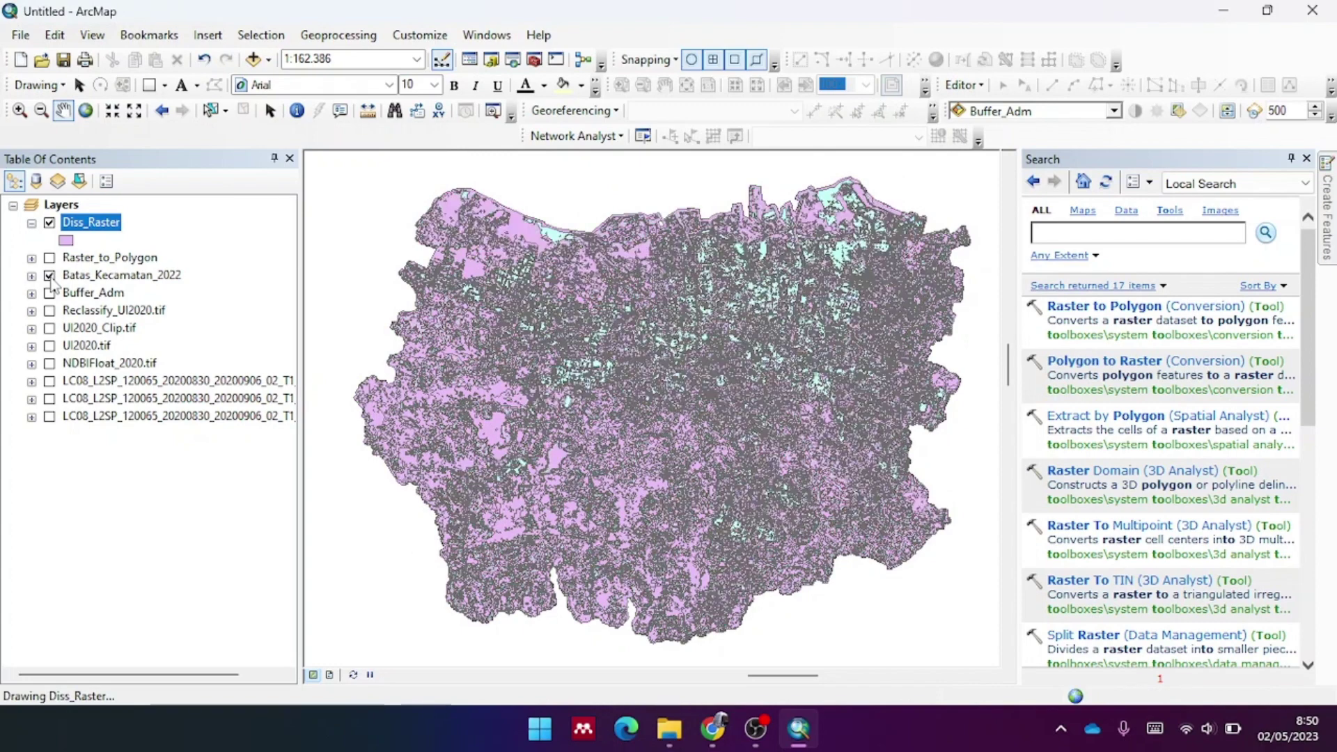
click(255, 59)
click(895, 201)
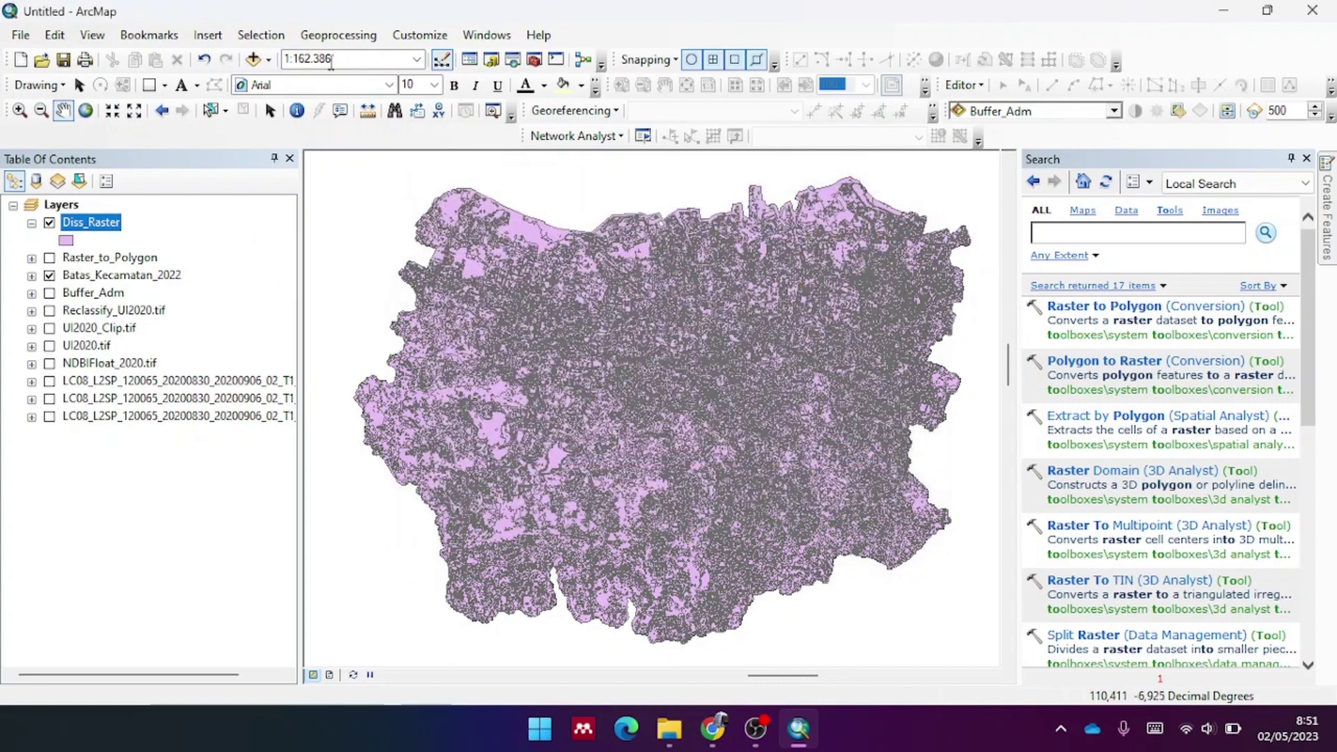
Clip Diss_Raster to Batas_Kecamatan_2022 and save the output as Clip_DissRaster.shp in the Tahun 2020_2 folder
click(337, 35)
click(341, 77)
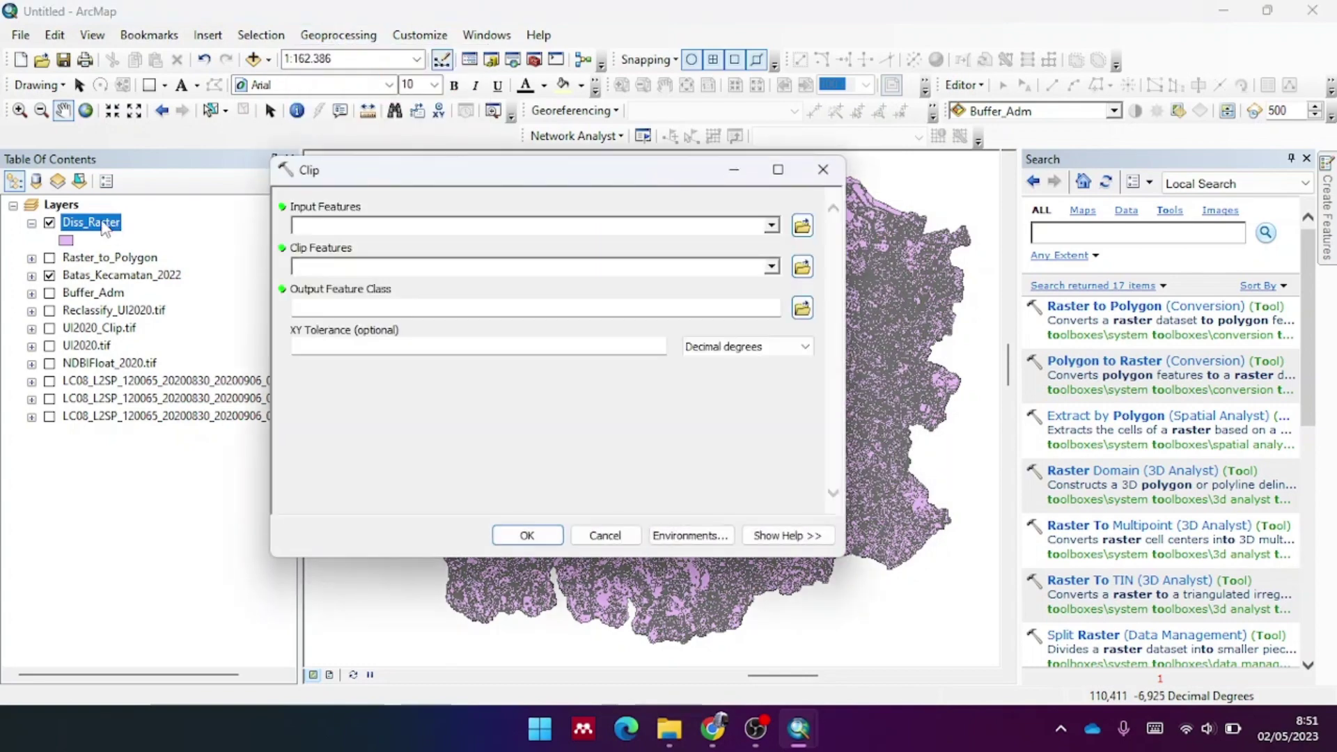
drag(97, 222, 357, 223)
drag(121, 275, 354, 271)
click(802, 308)
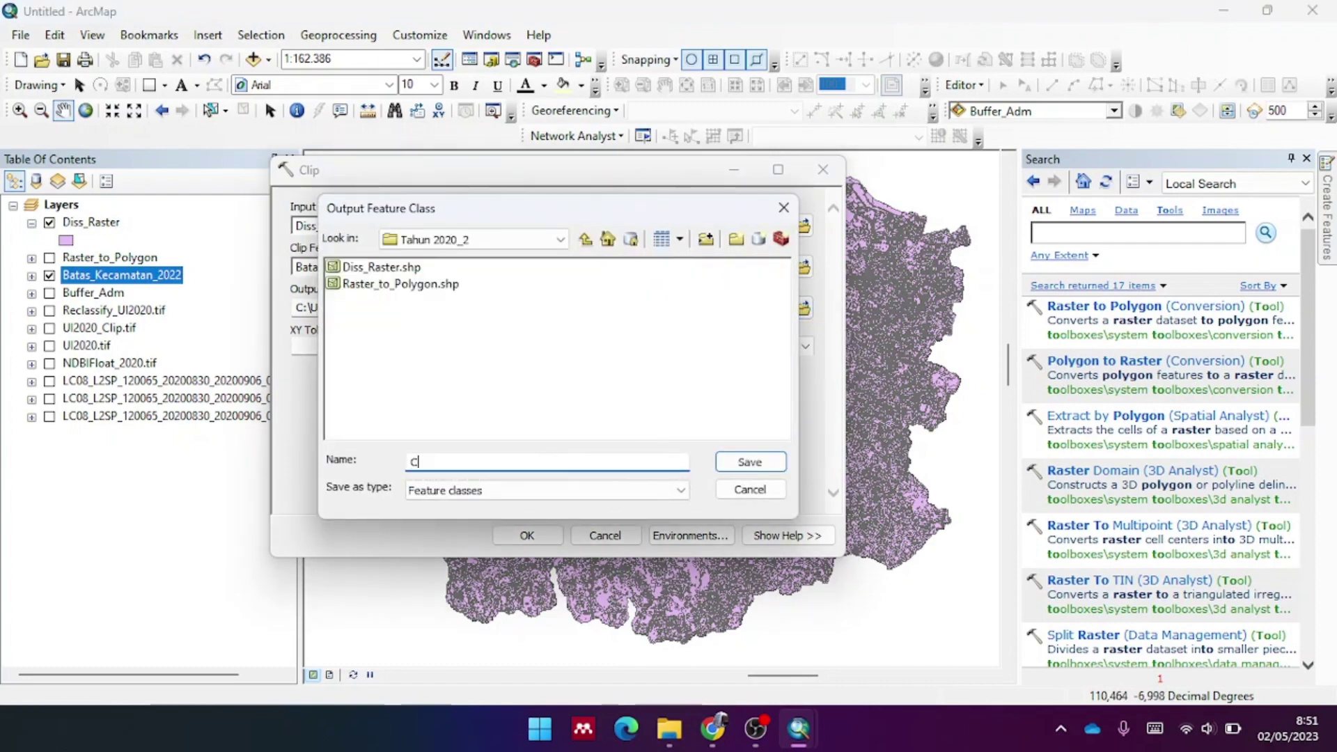
text(Clip_DissRaster)
key(Return)
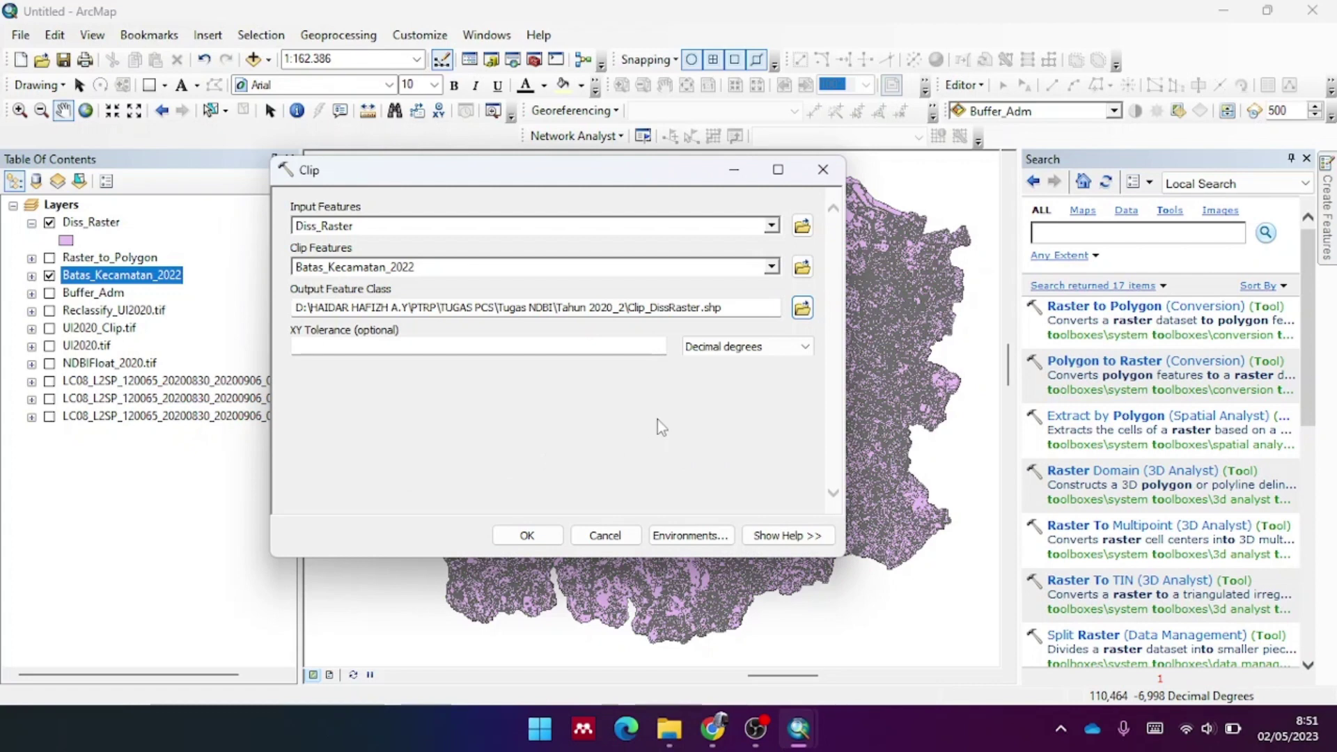
click(524, 533)
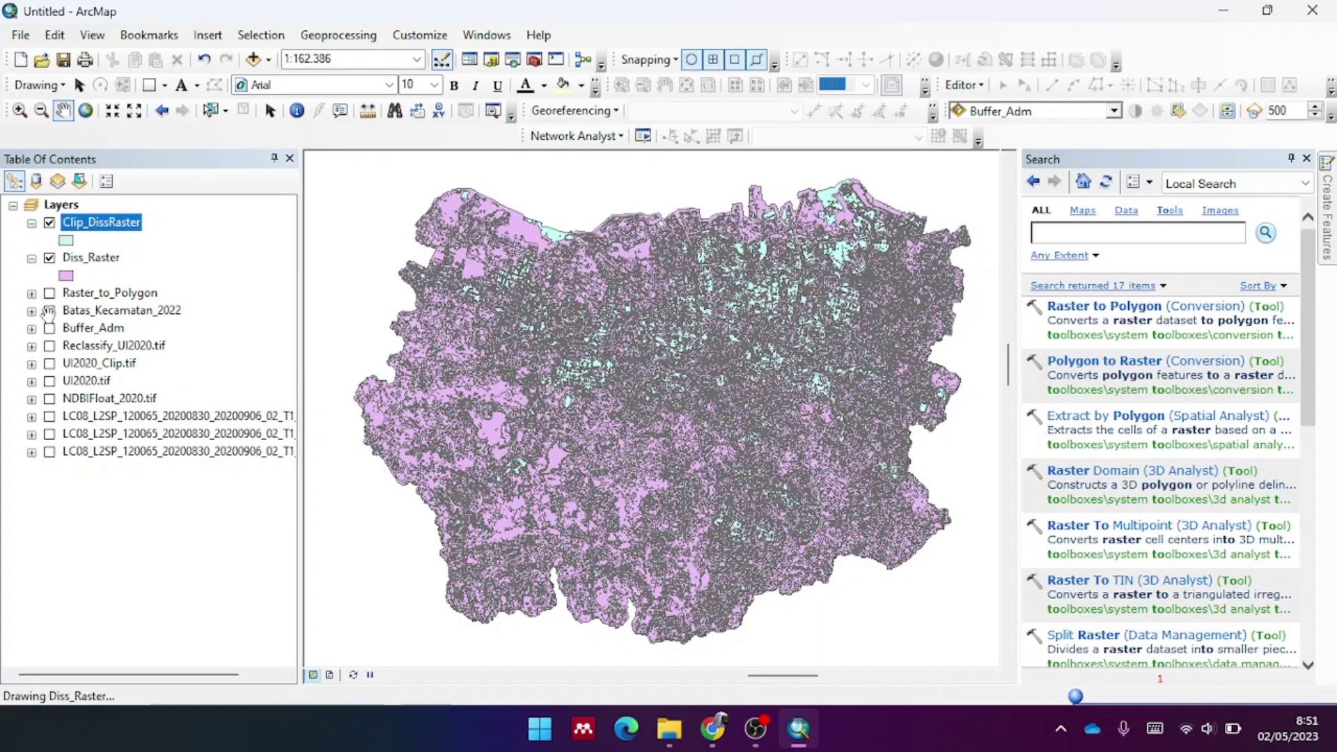
Hide the Batas_Kecamatan_2022 and Diss_Raster layers and collapse the Diss_Raster legend
click(49, 310)
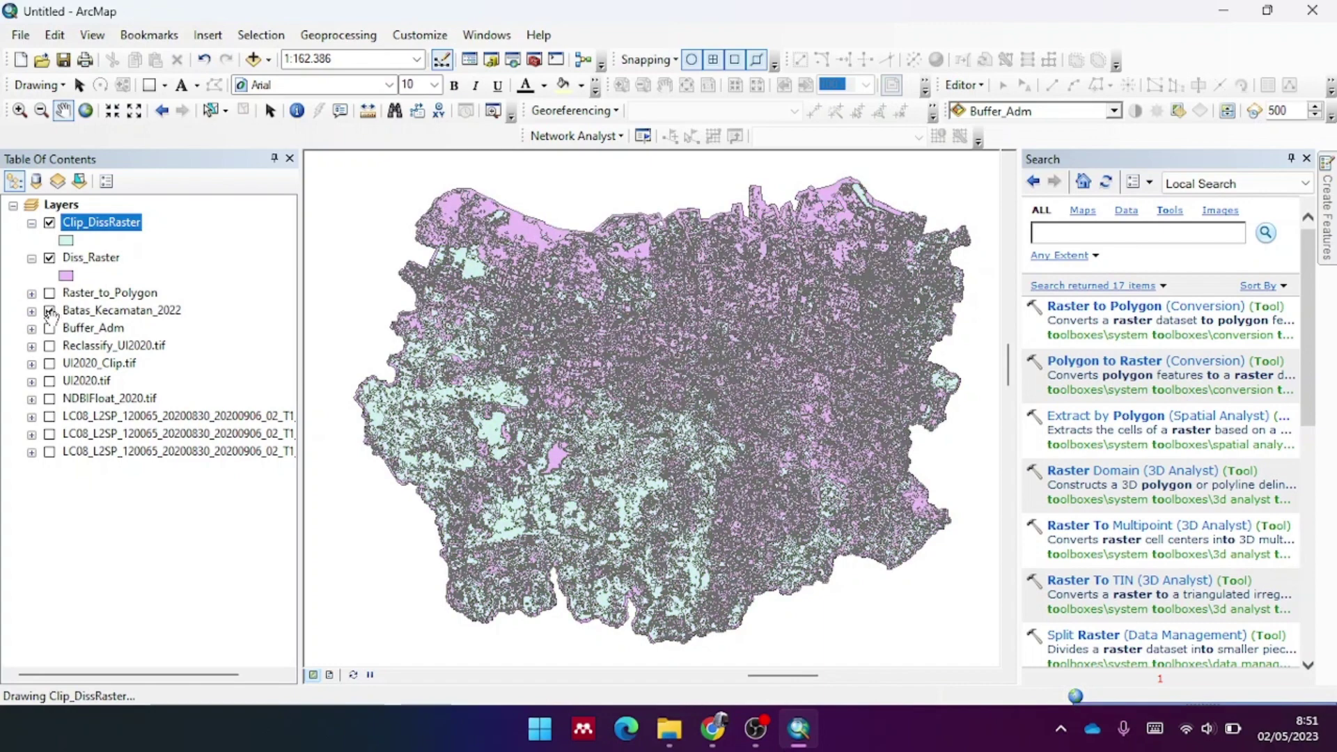
click(50, 258)
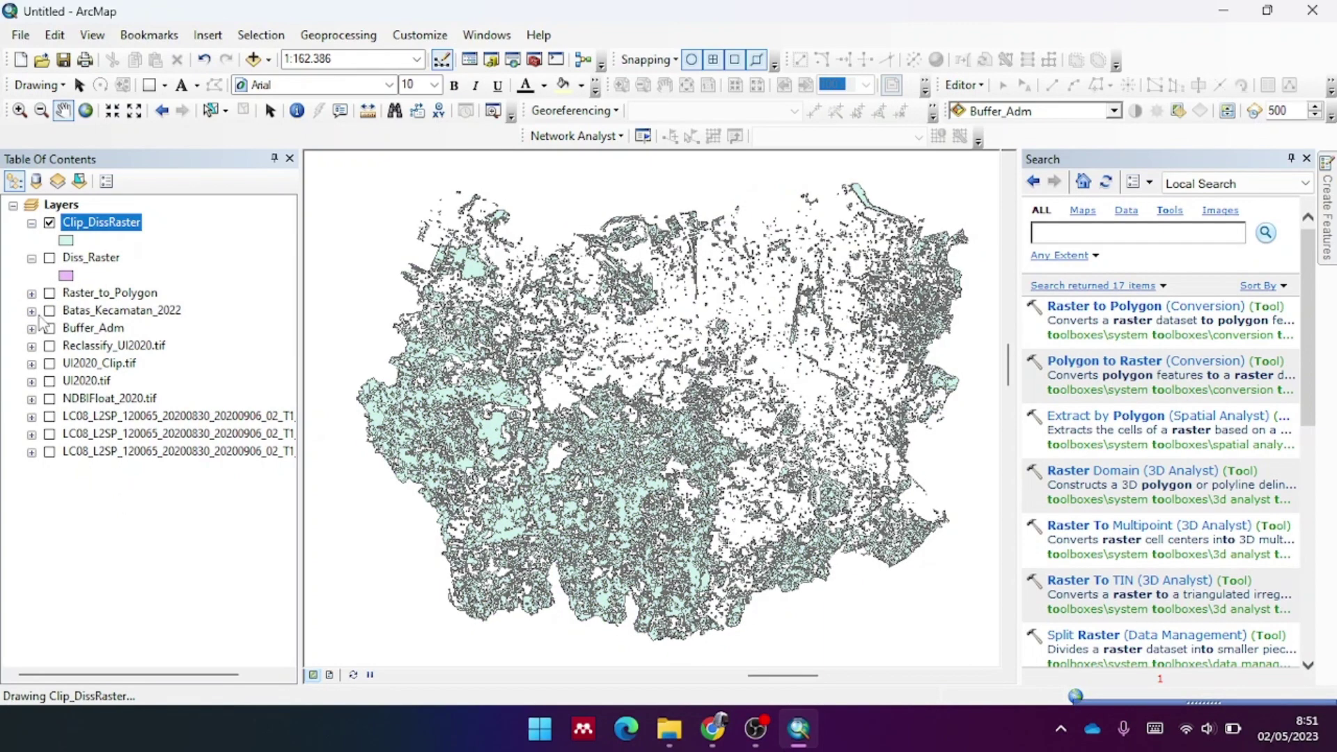
click(32, 258)
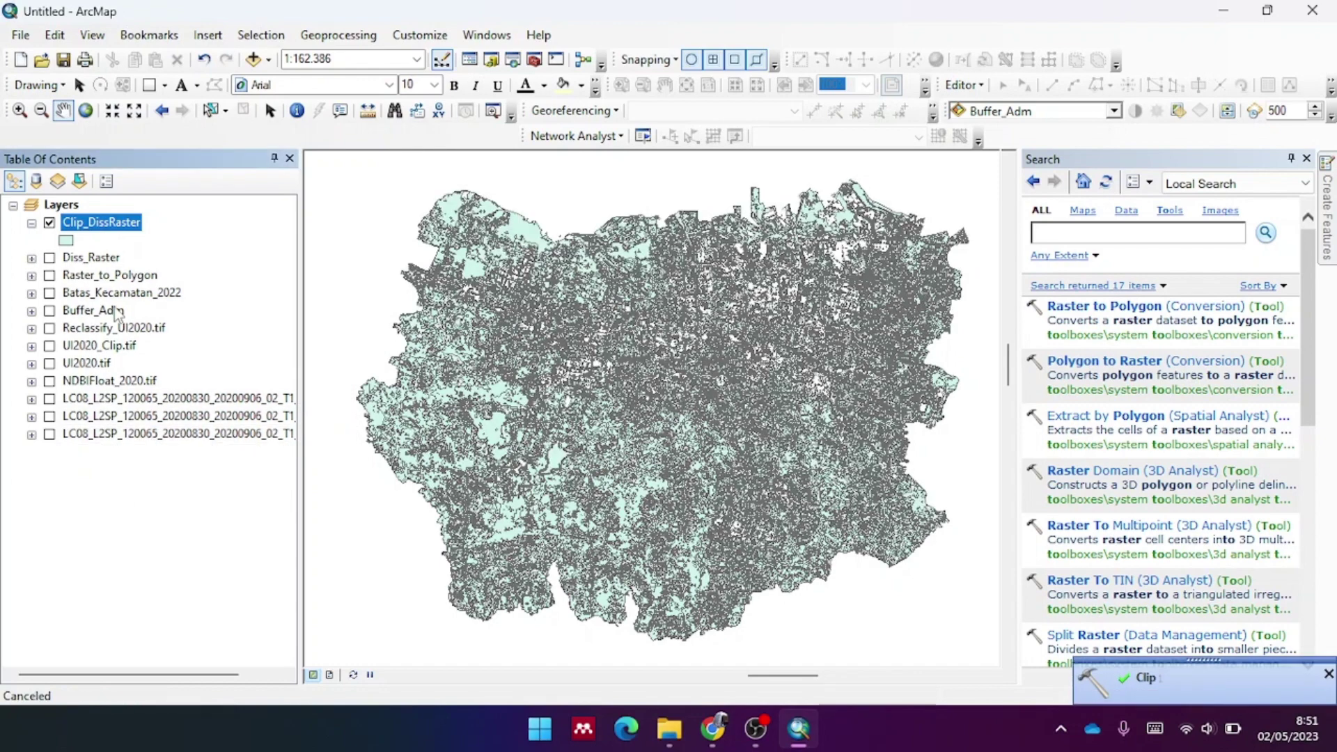
Open the Clip_DissRaster attribute table and add a Text field named Ket with length 50
right_click(113, 232)
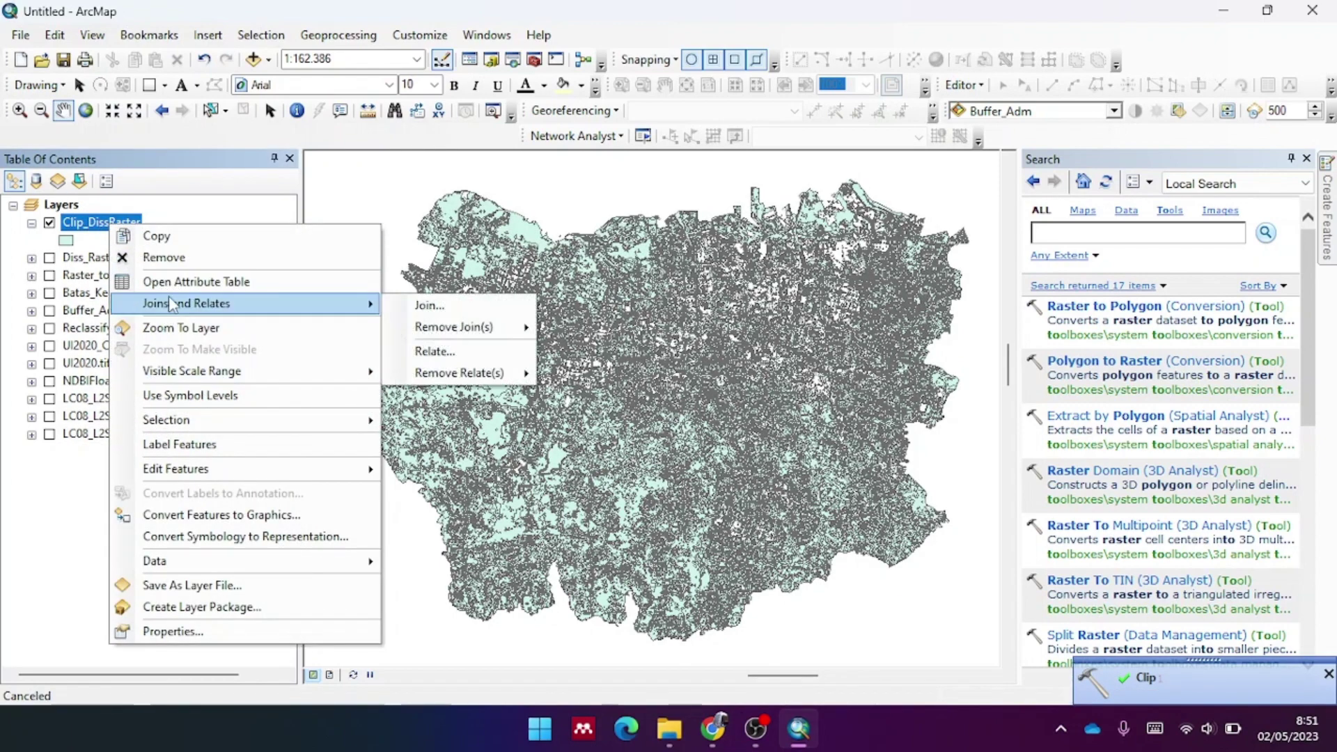
click(202, 281)
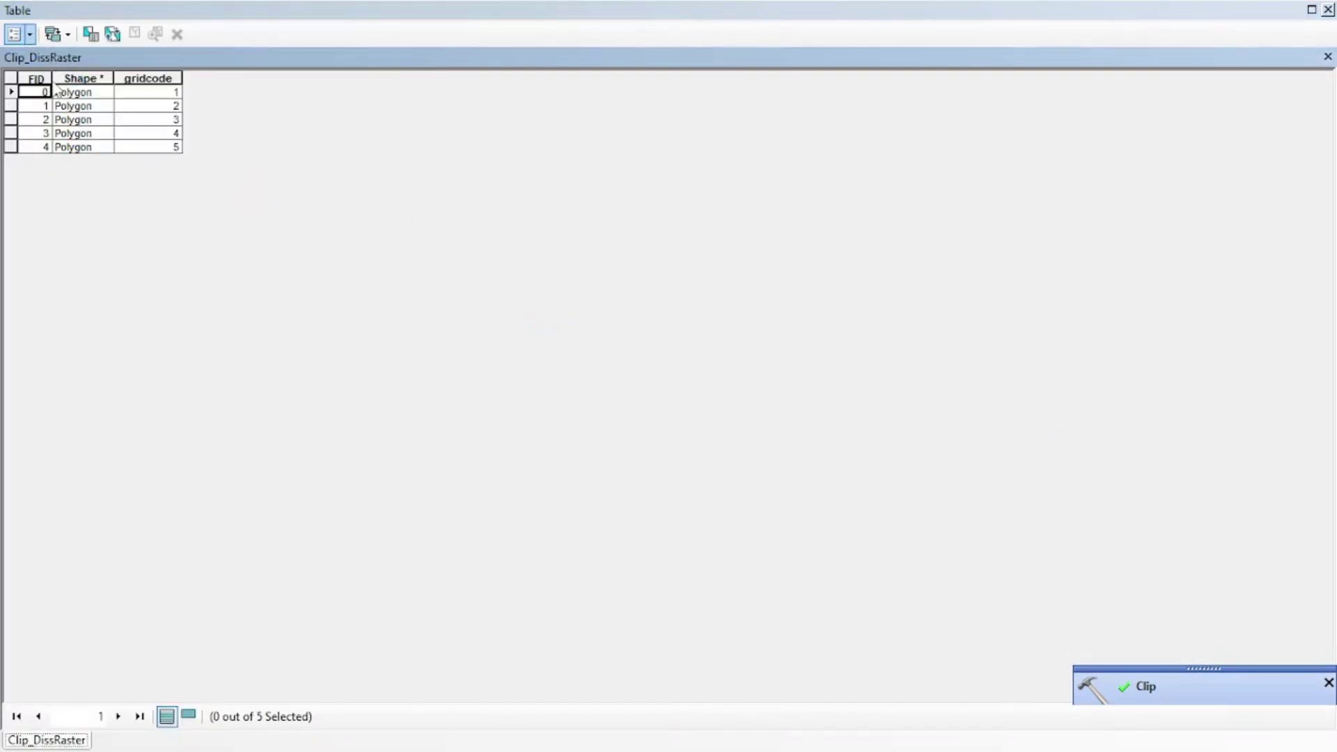
click(13, 34)
click(113, 170)
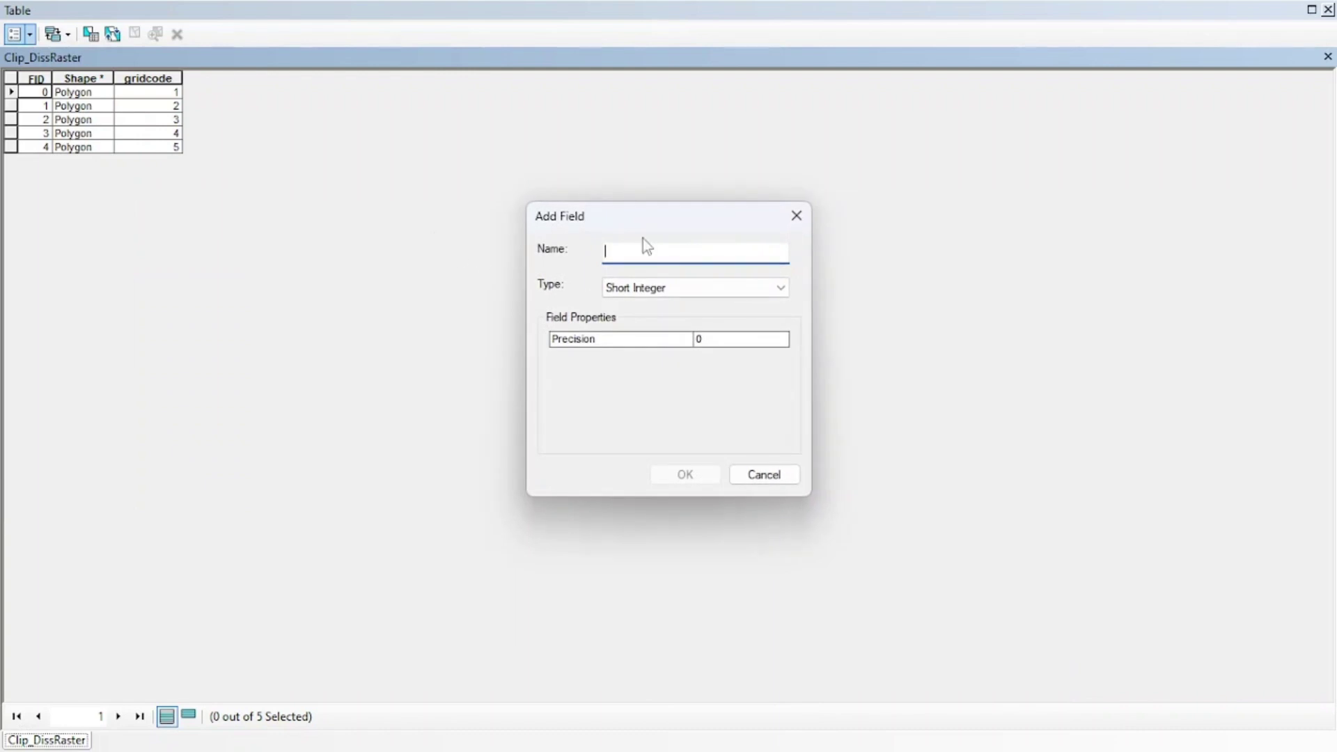
text(Ket)
click(653, 293)
click(651, 351)
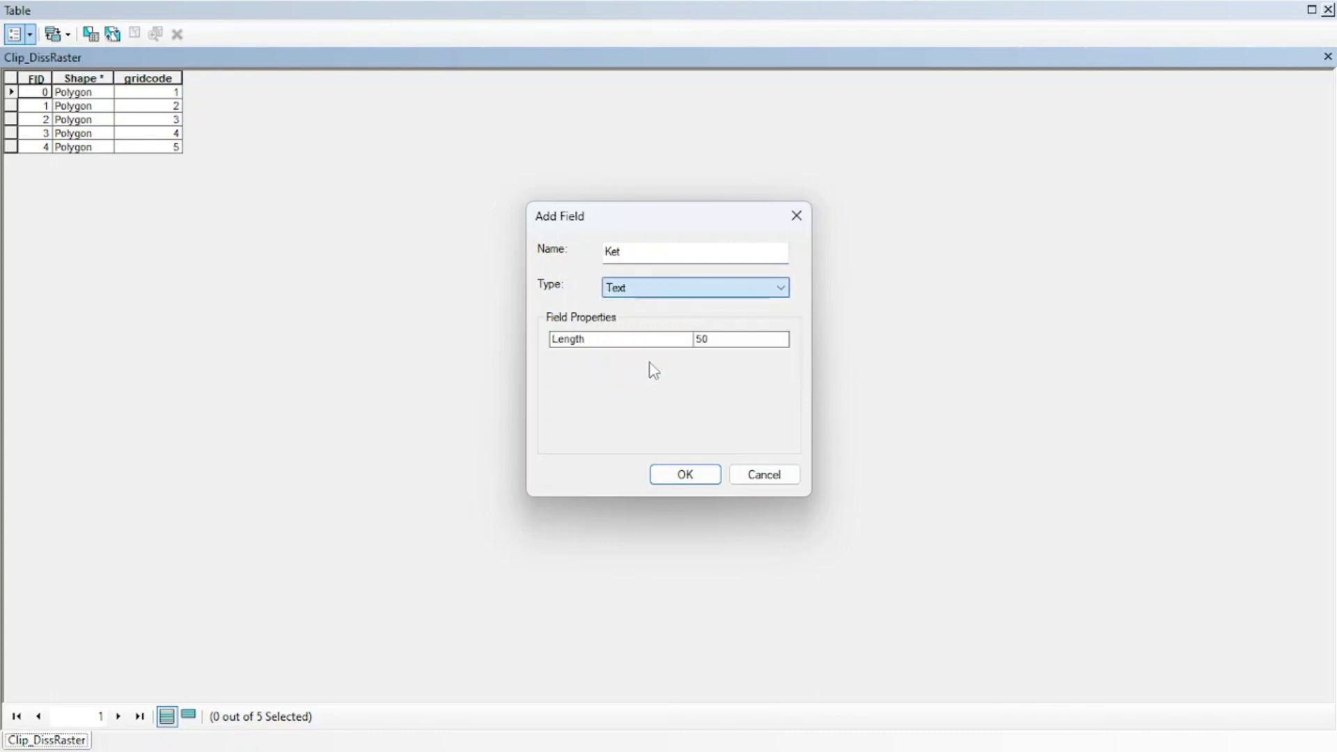
click(685, 475)
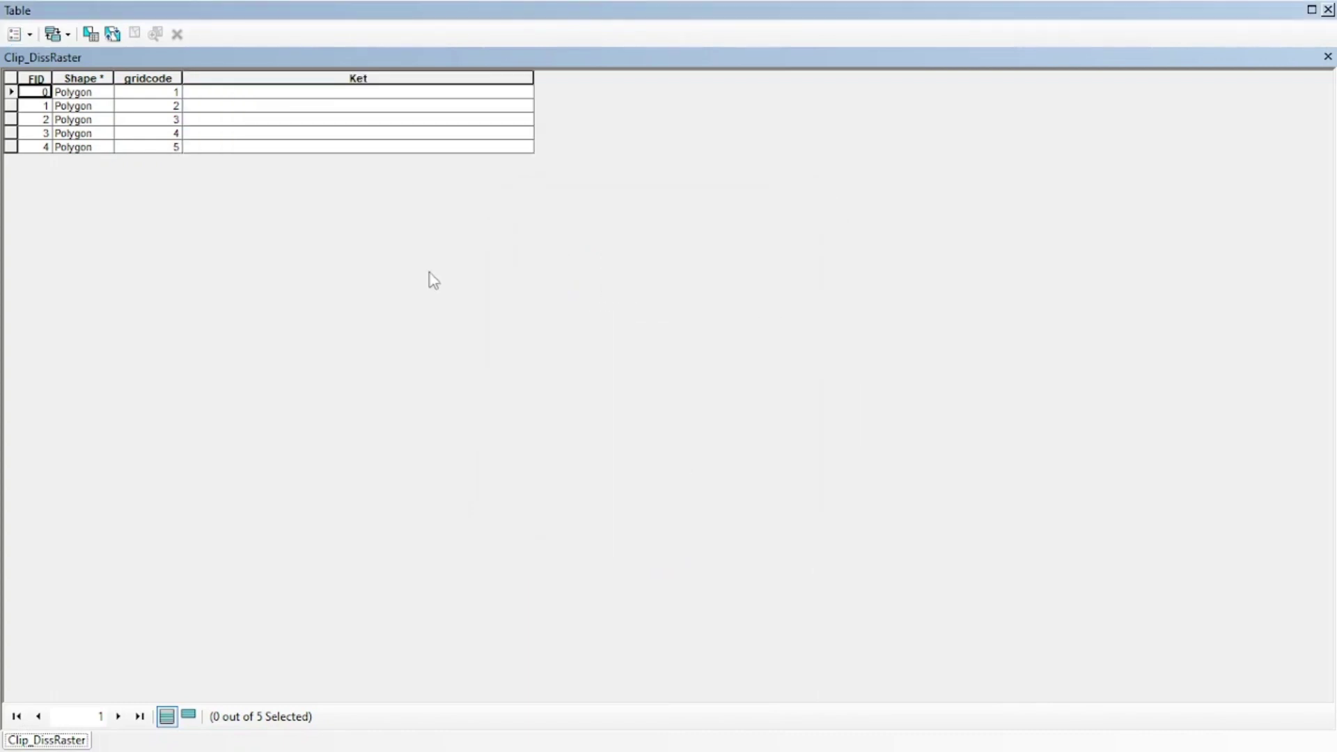
Add a Double field named Luas_Ha to the Clip_DissRaster attribute table
click(36, 36)
click(98, 168)
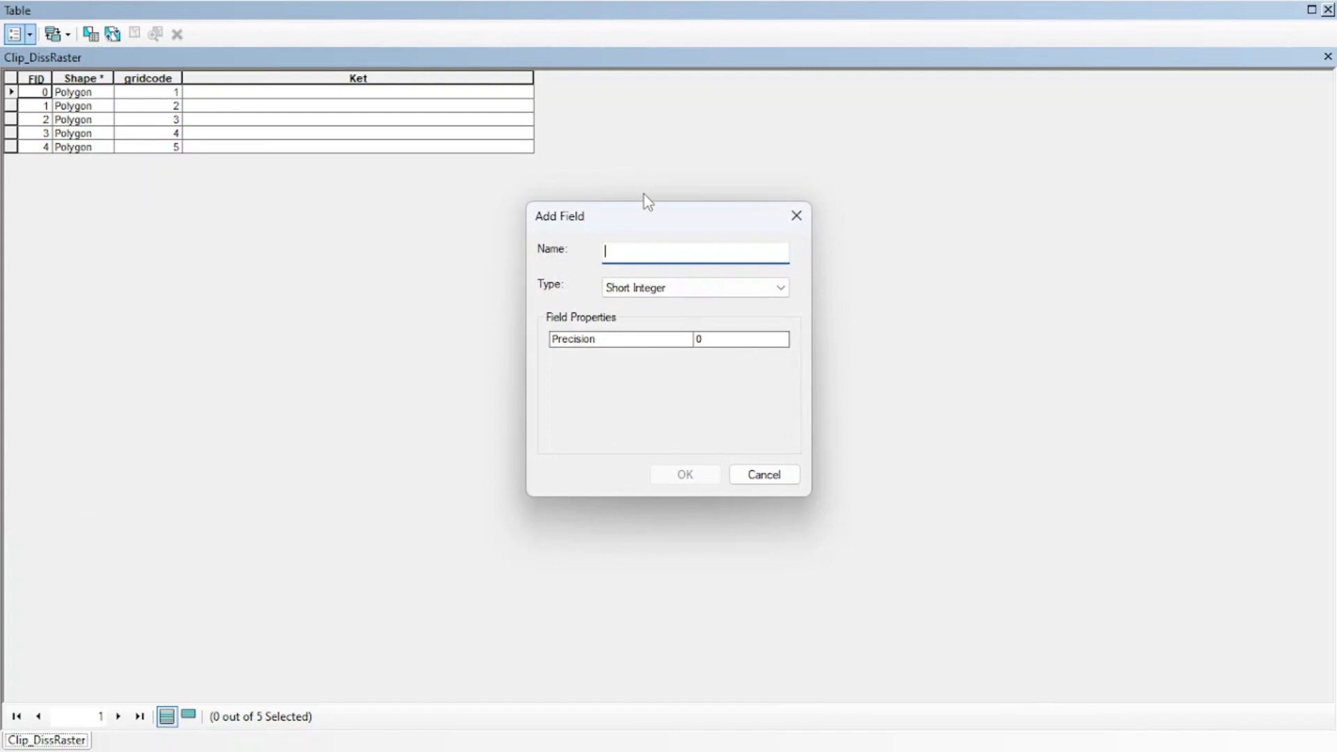
text(Luas_Ha)
click(770, 285)
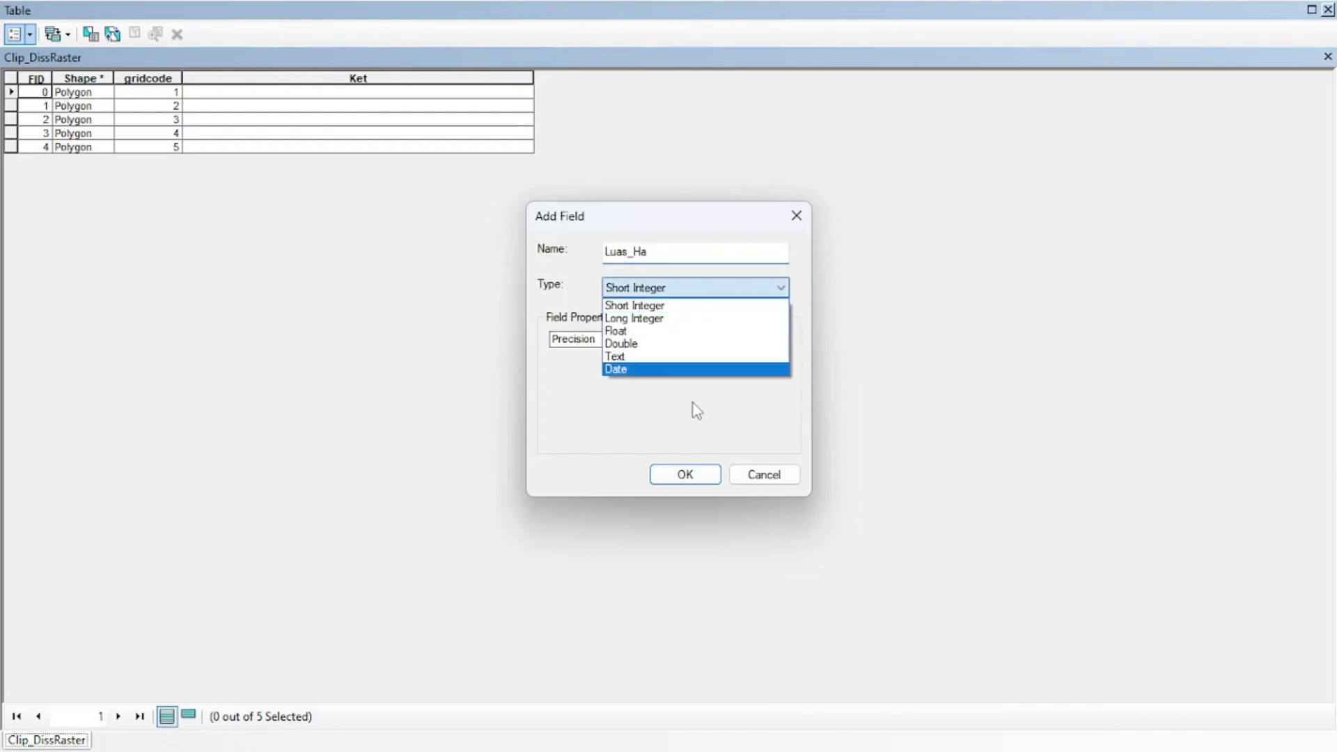
click(672, 345)
click(694, 470)
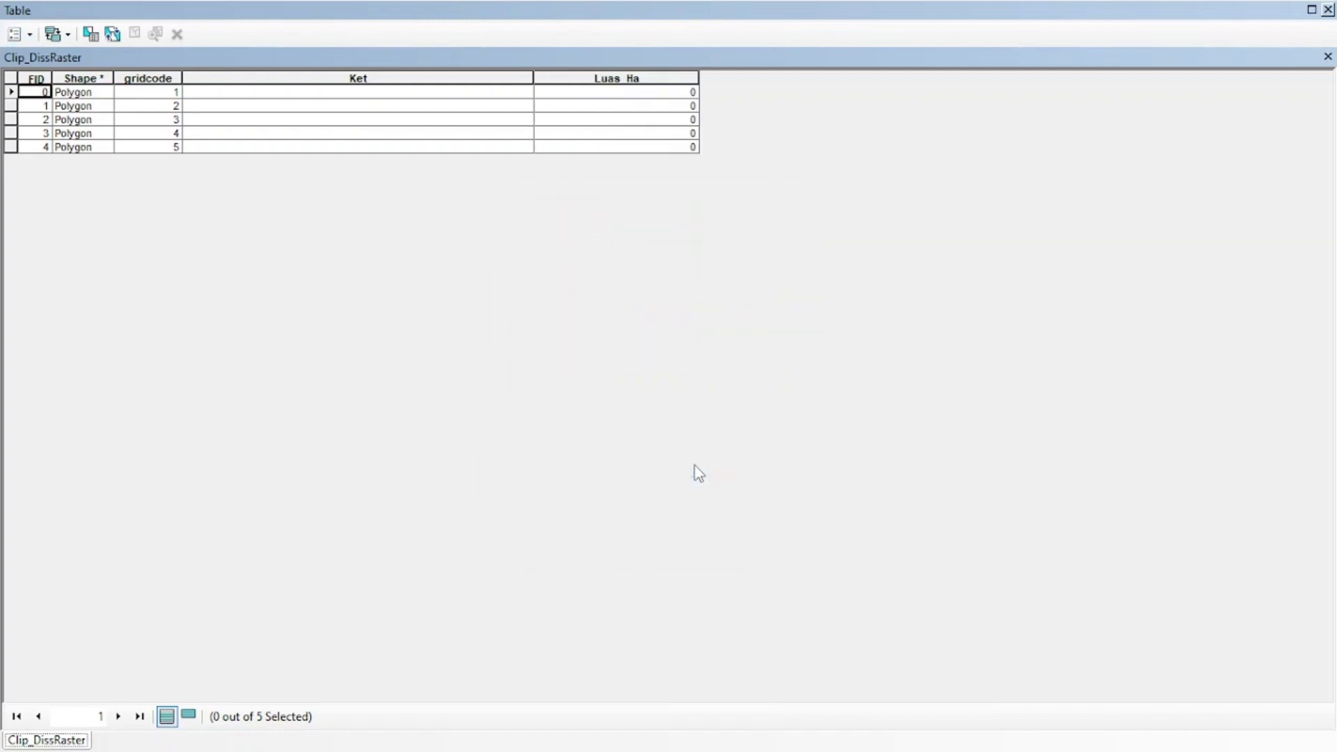
Start an edit session on the Clip_DissRaster layer and reopen its attribute table
click(313, 78)
click(321, 92)
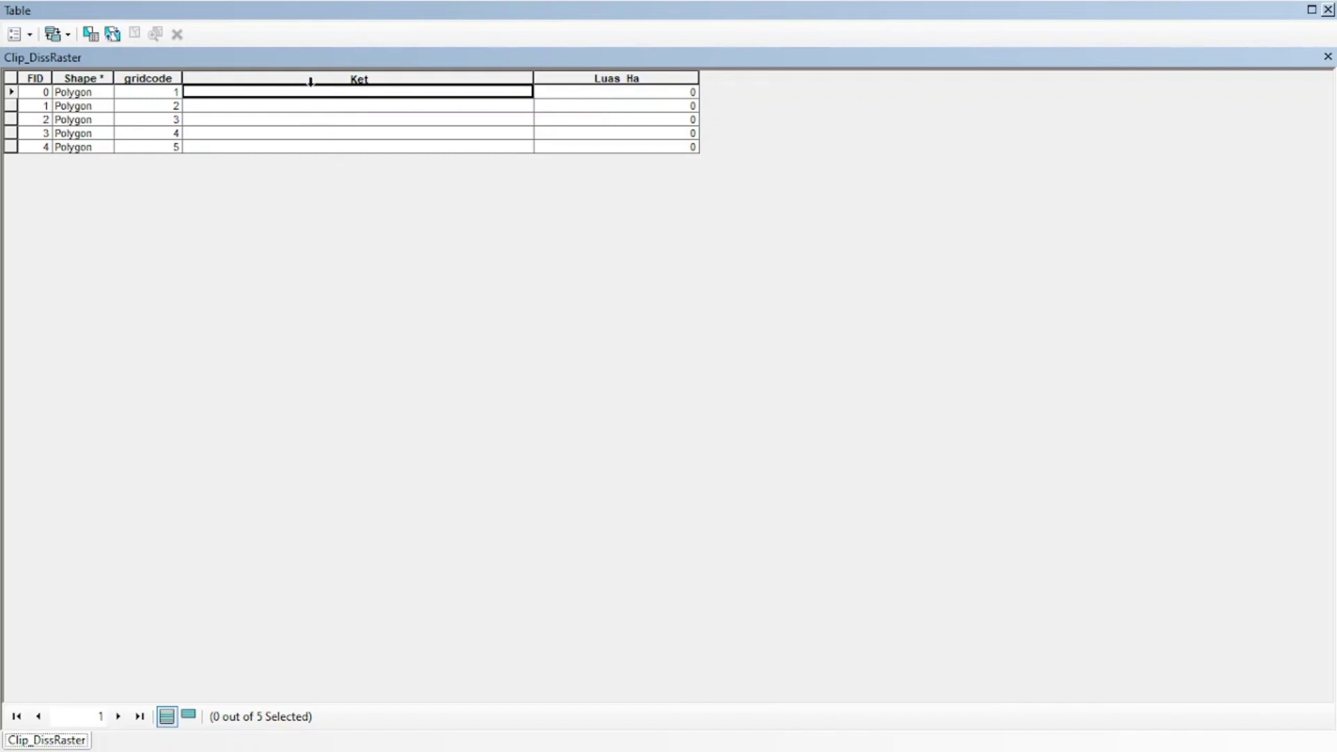
click(1328, 9)
right_click(110, 224)
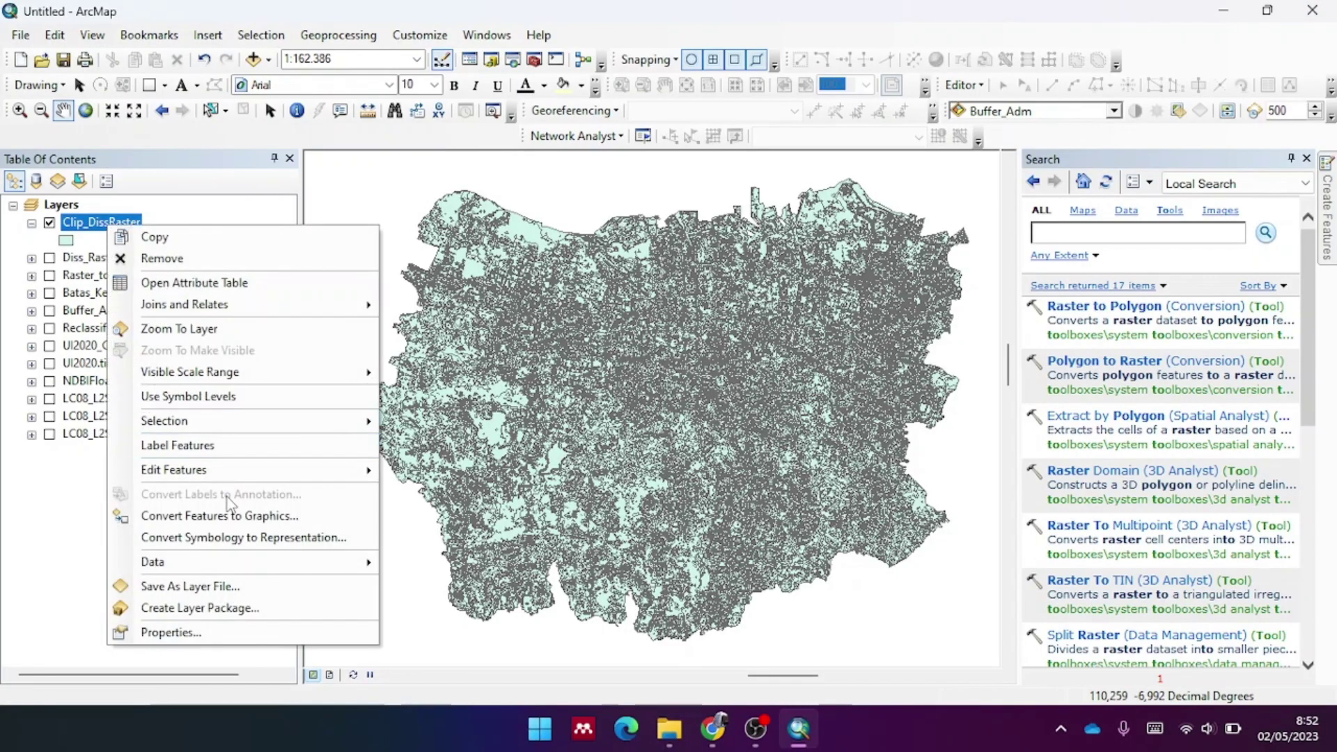
mouse_move(234, 472)
click(405, 479)
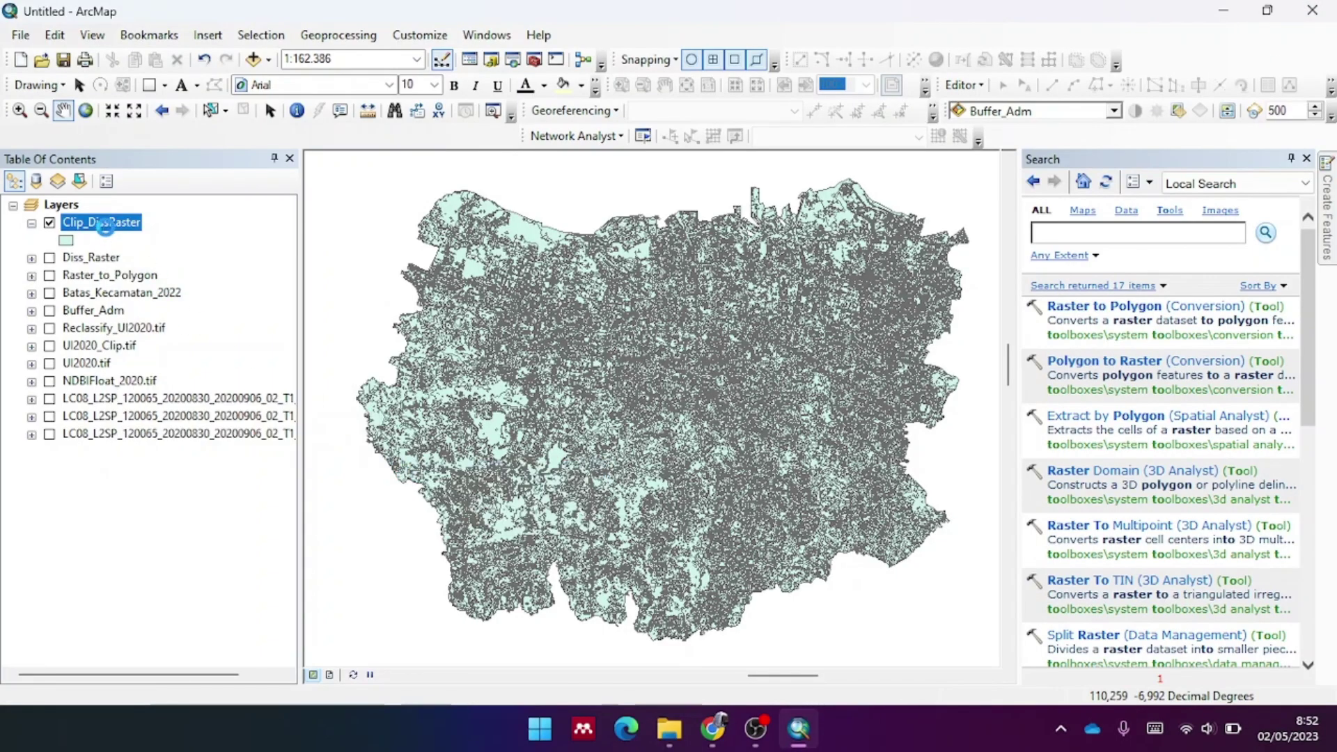
right_click(109, 226)
click(174, 281)
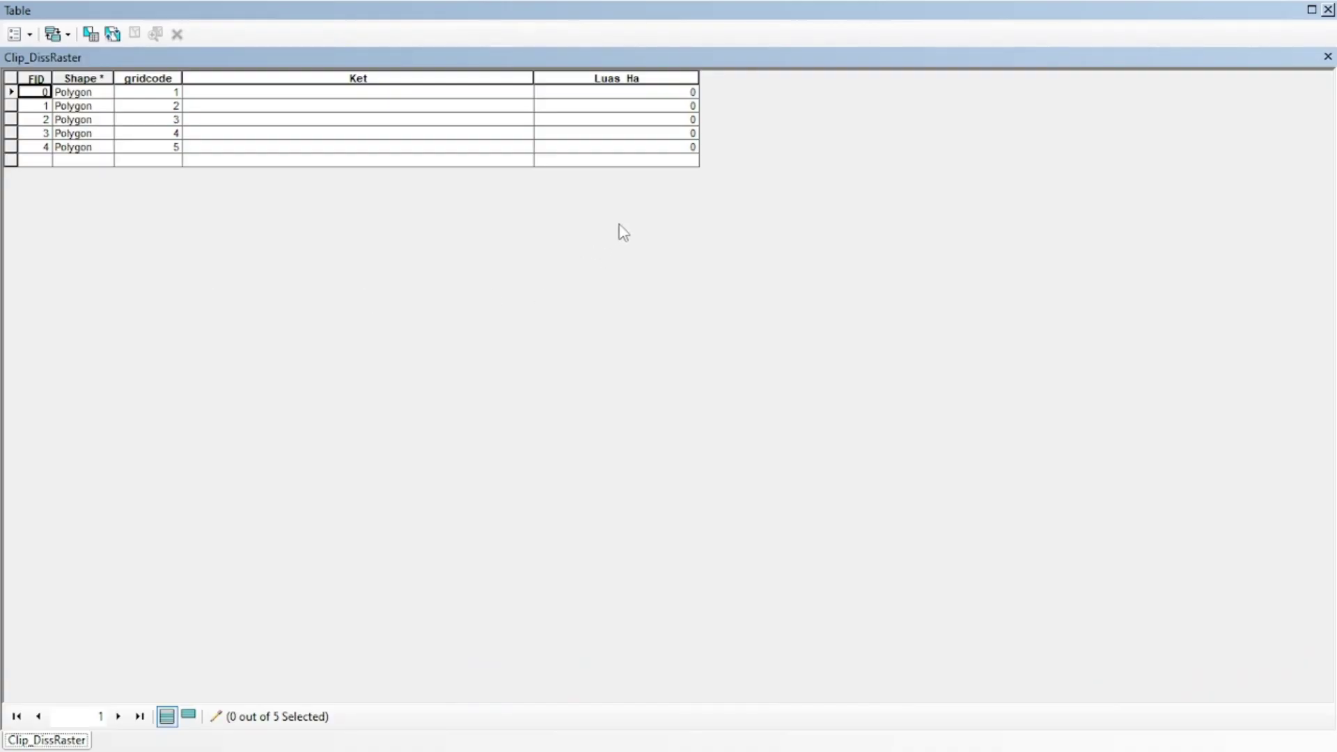
Fill Ket for gridcodes 1 to 5 with Non Terbangun, Kepadatan Rendah, Kepadatan Sedang, Kepadatan Tinggi and Kepadatan Sangat Tinggi
click(399, 90)
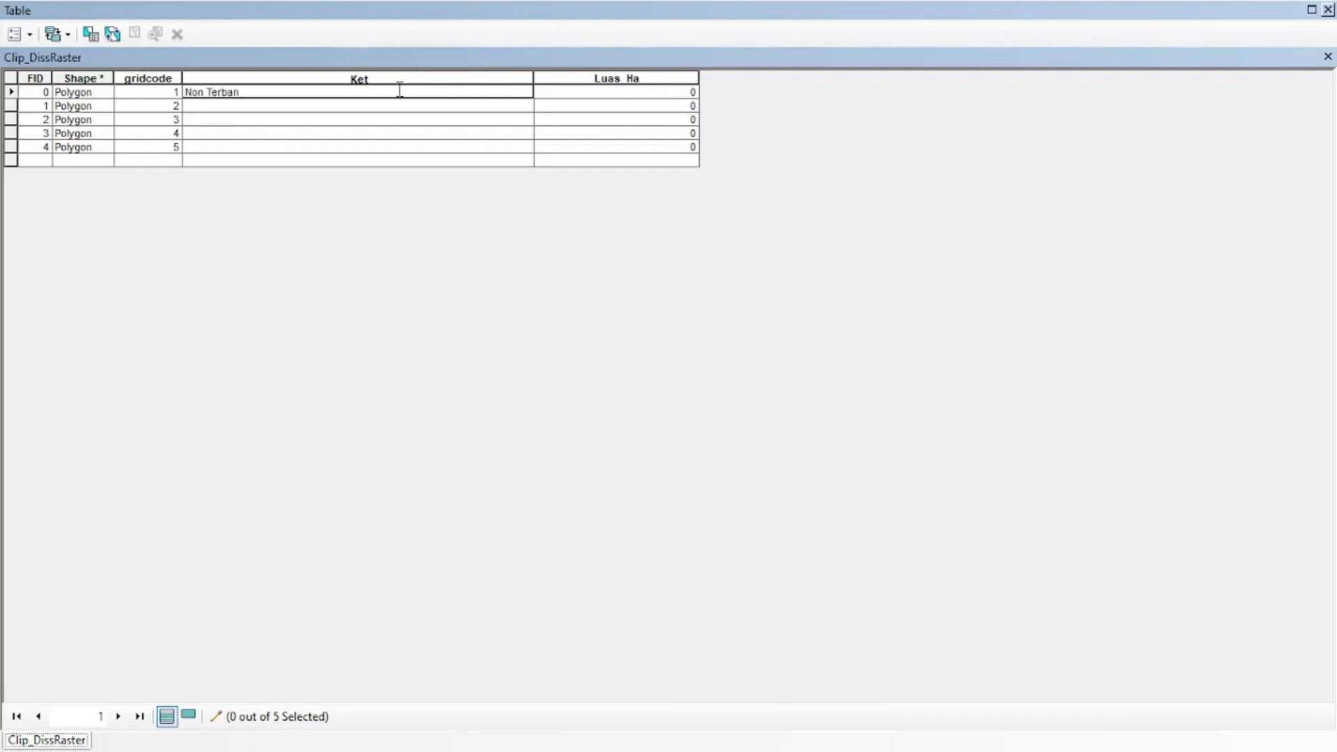
key(Return)
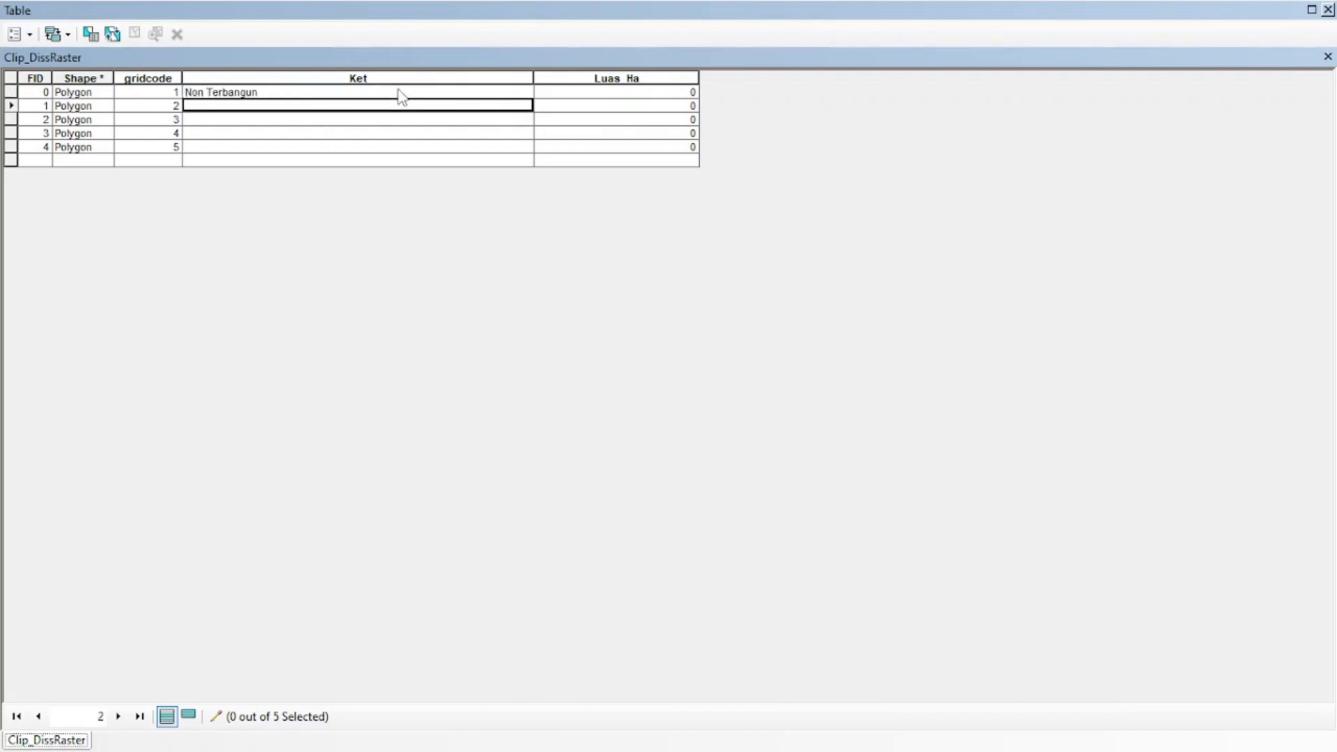
text(Kepadatan Rendah)
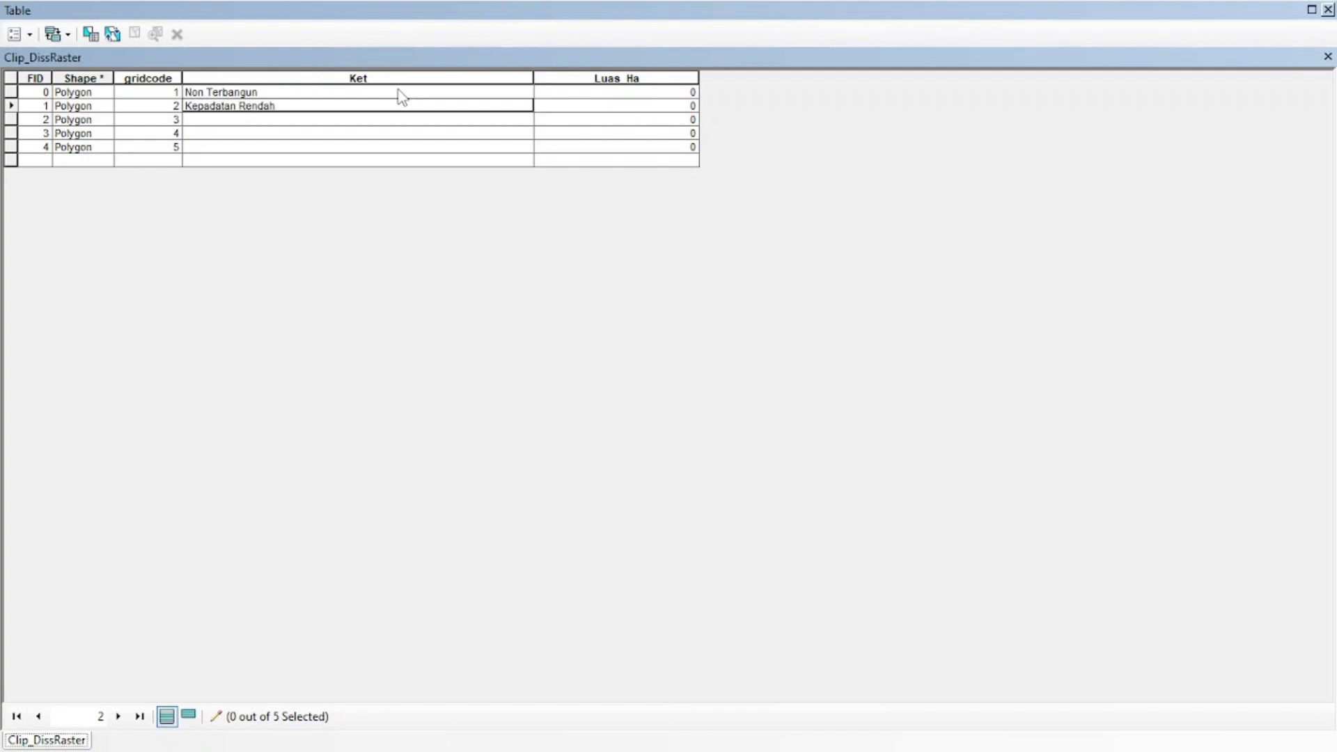
key(Return)
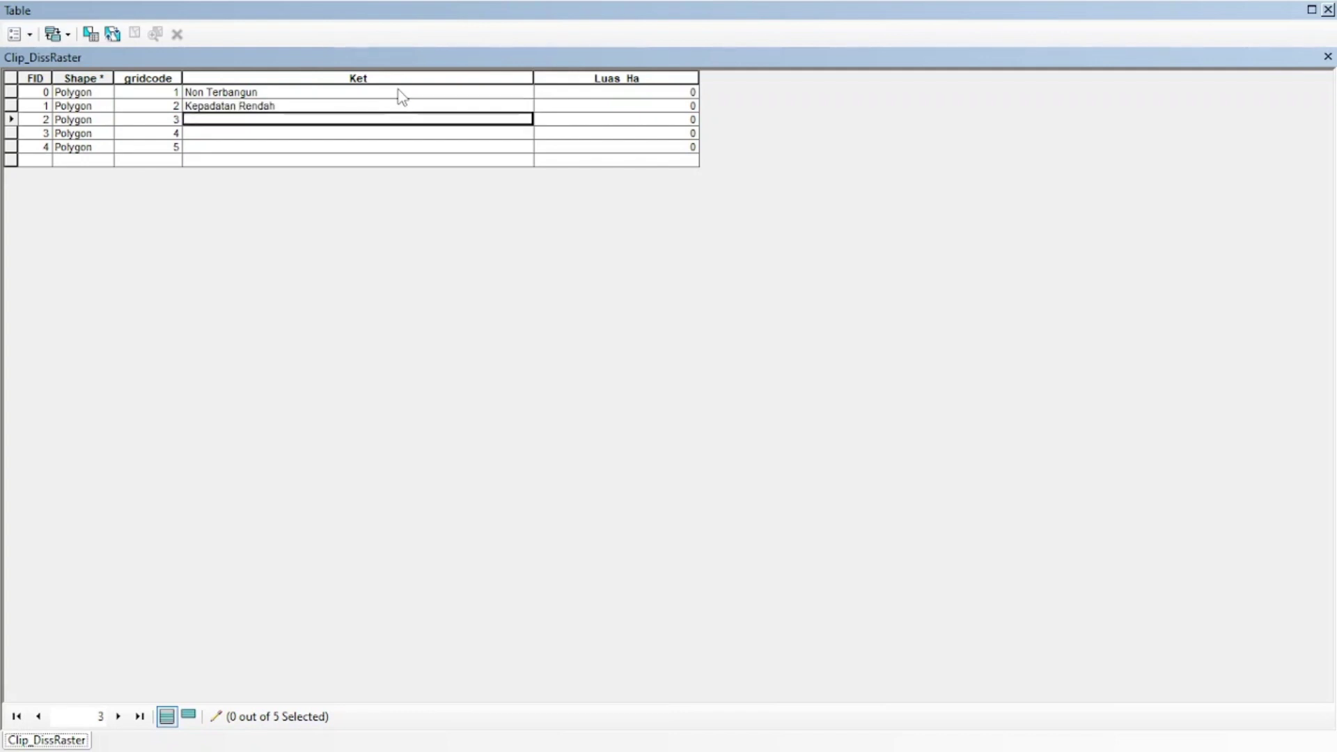
text(Kepadatan Sedang)
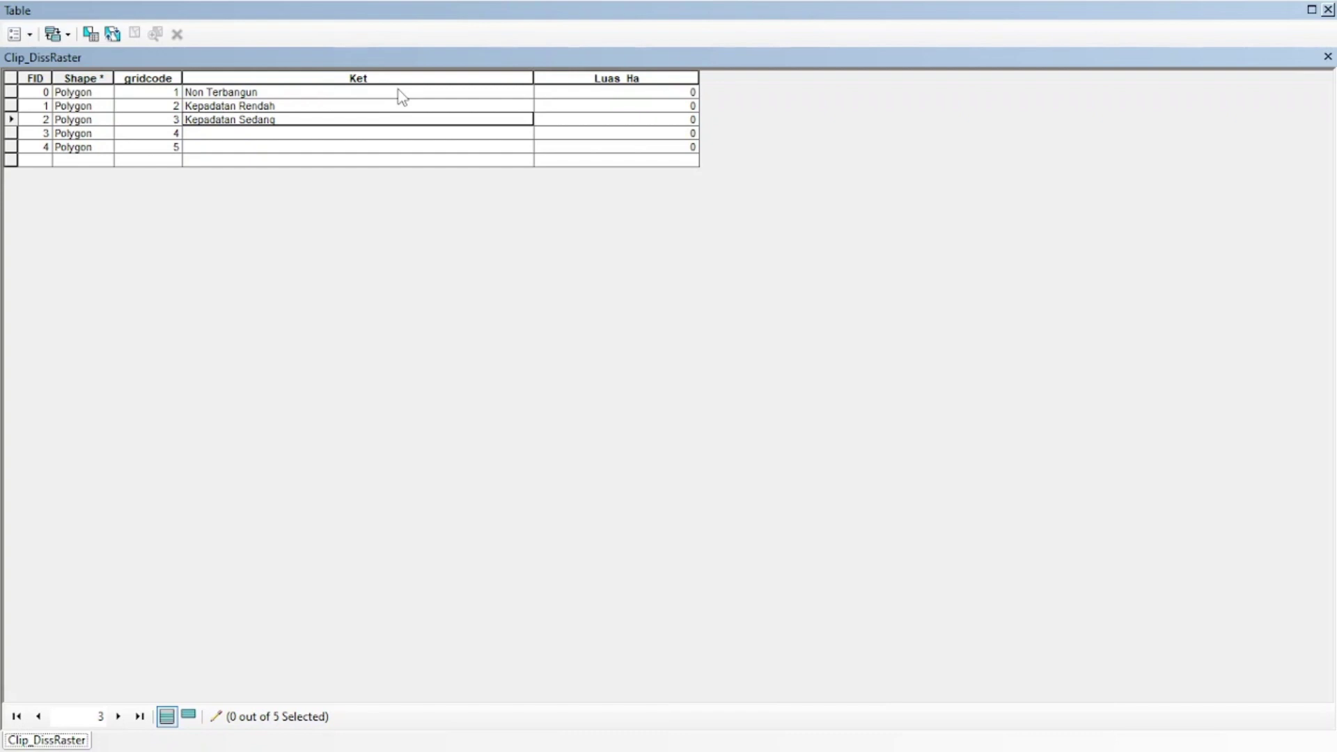
key(Return)
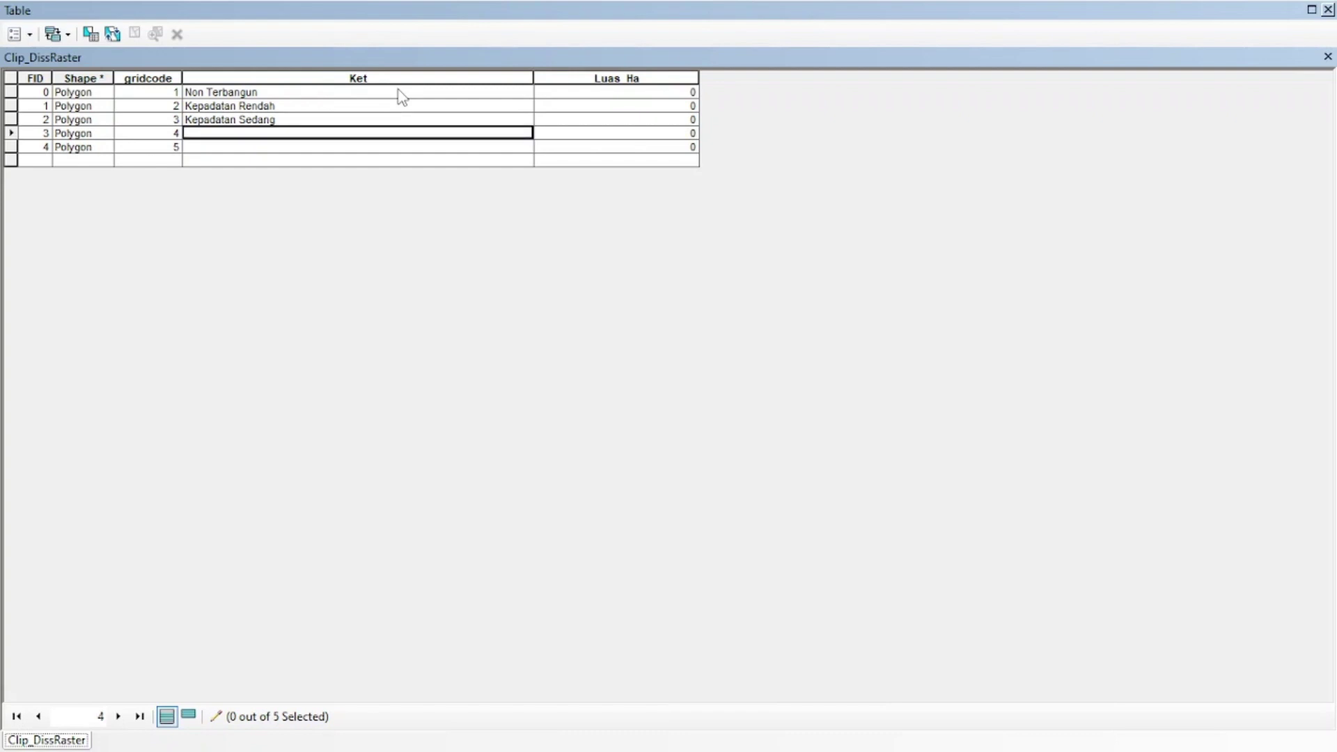
text(Kepadatan Ting)
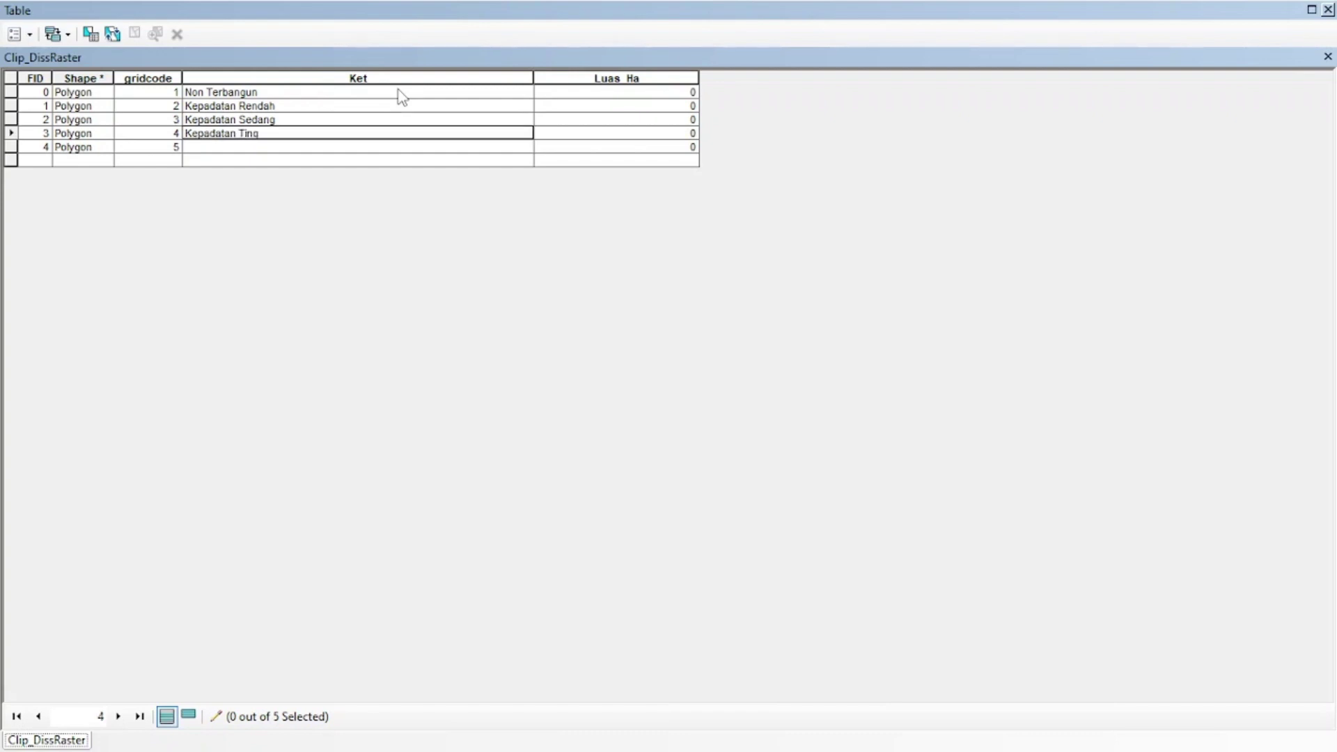
text(gi)
key(Return)
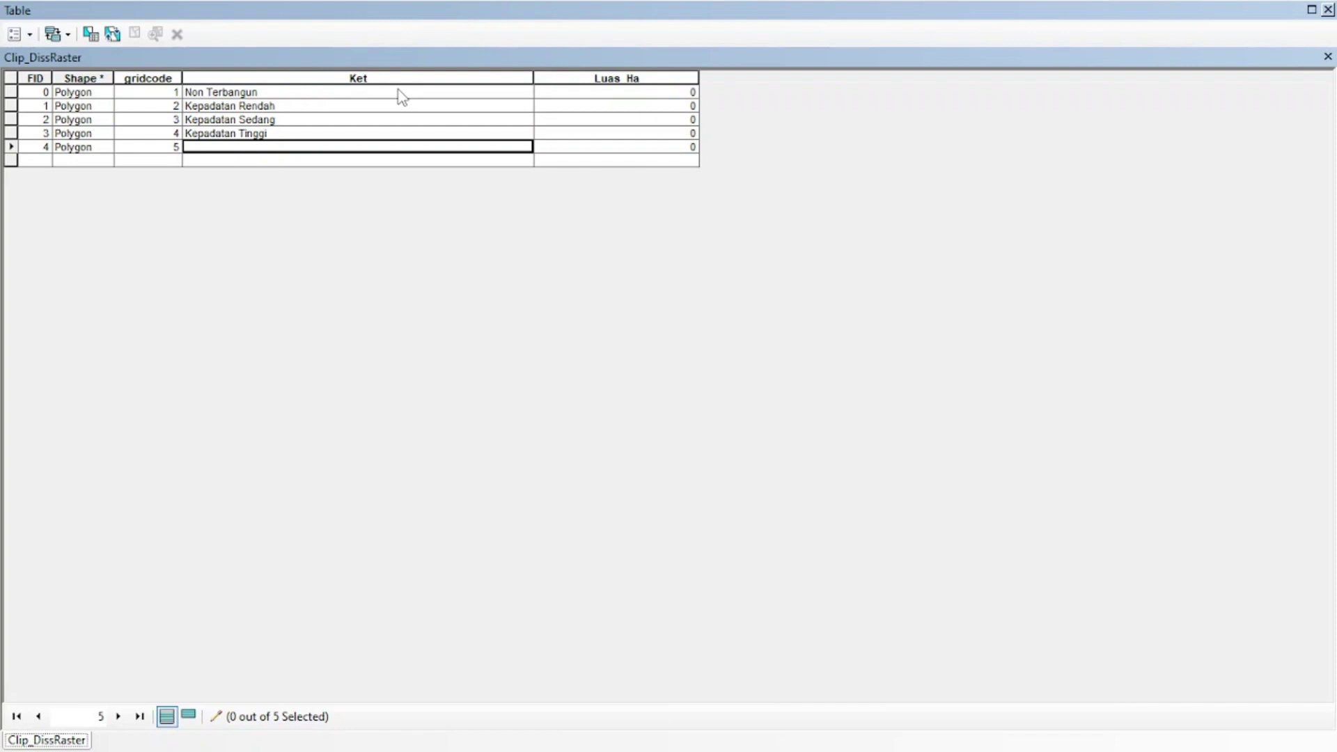
text(KEpdatan)
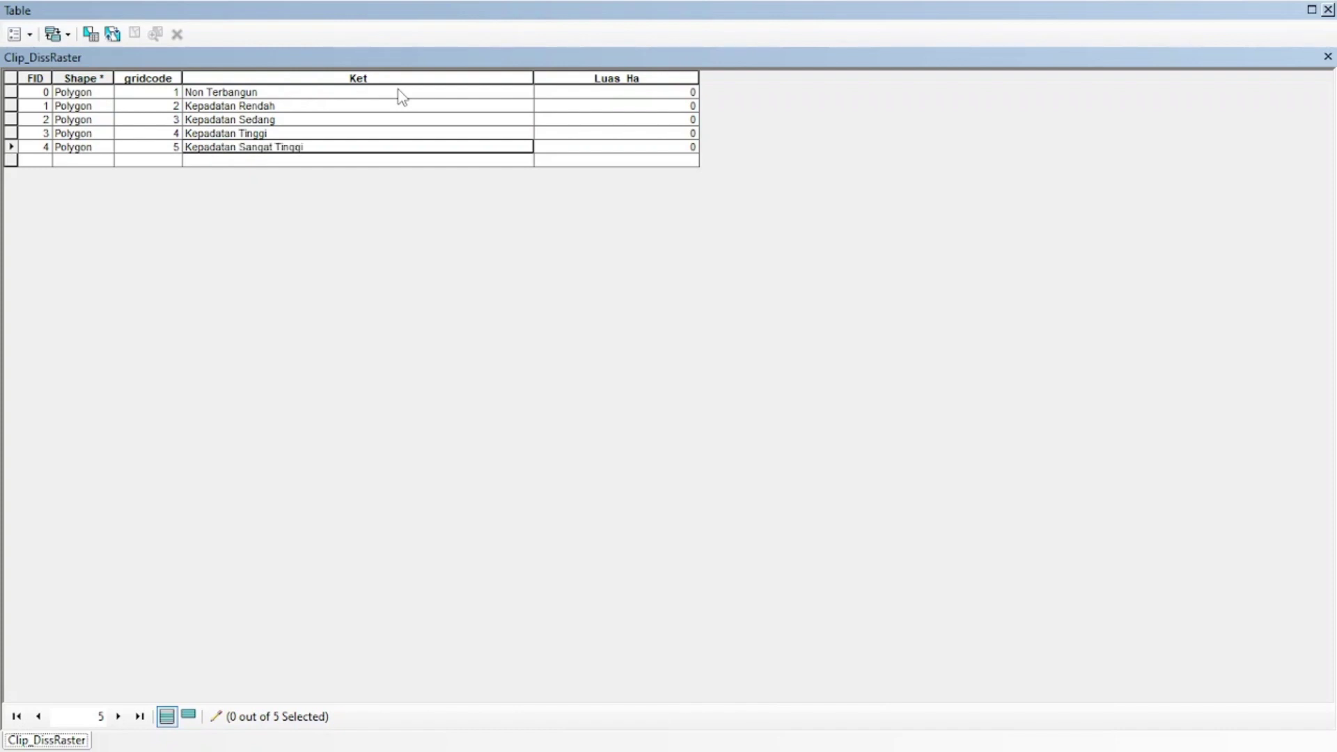
Calculate the polygon areas in hectares into the Luas_Ha field, using the data source's coordinate system
click(610, 78)
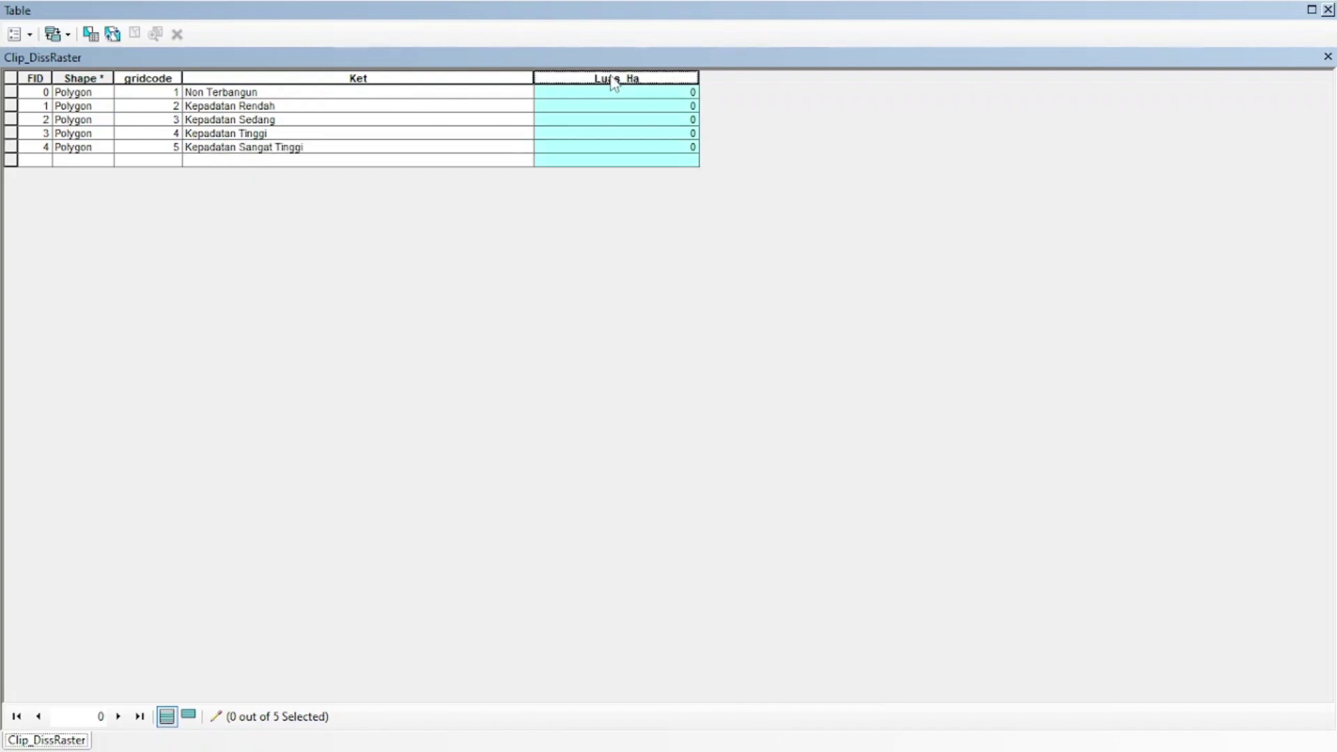
click(611, 79)
right_click(621, 79)
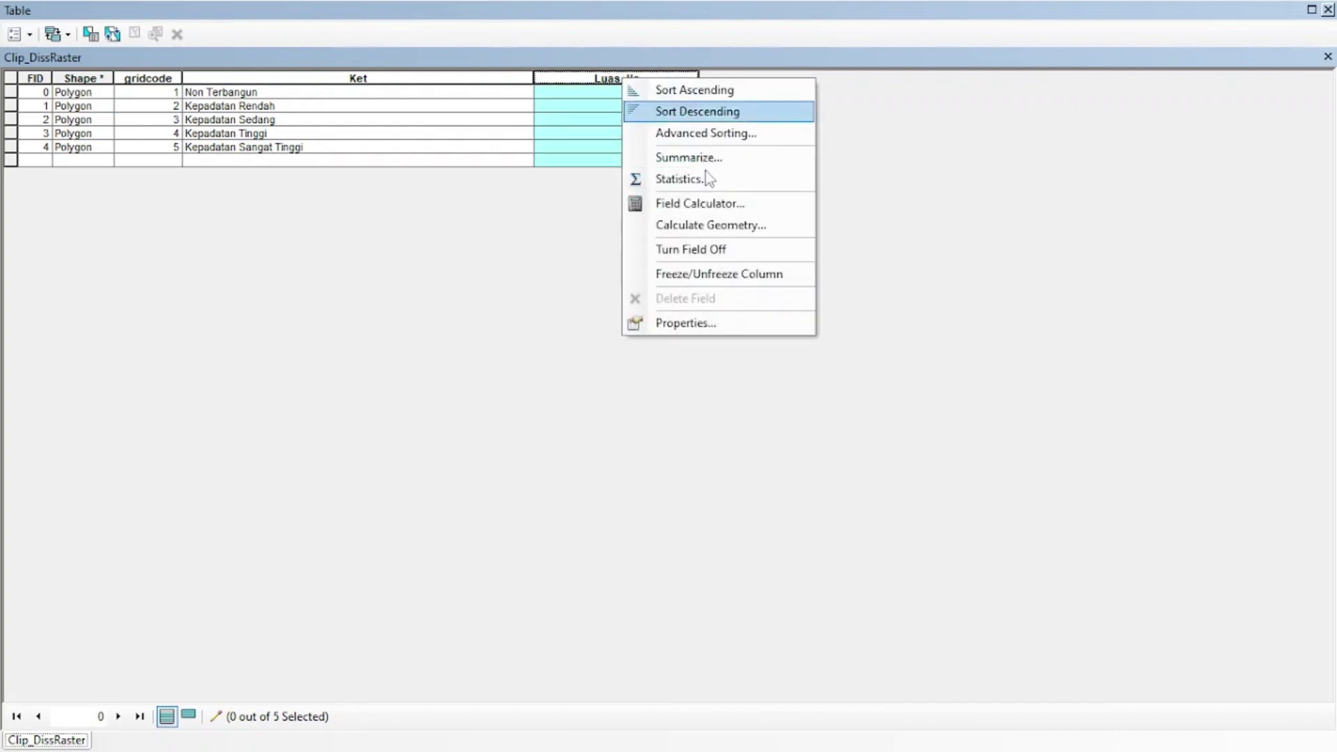
click(691, 225)
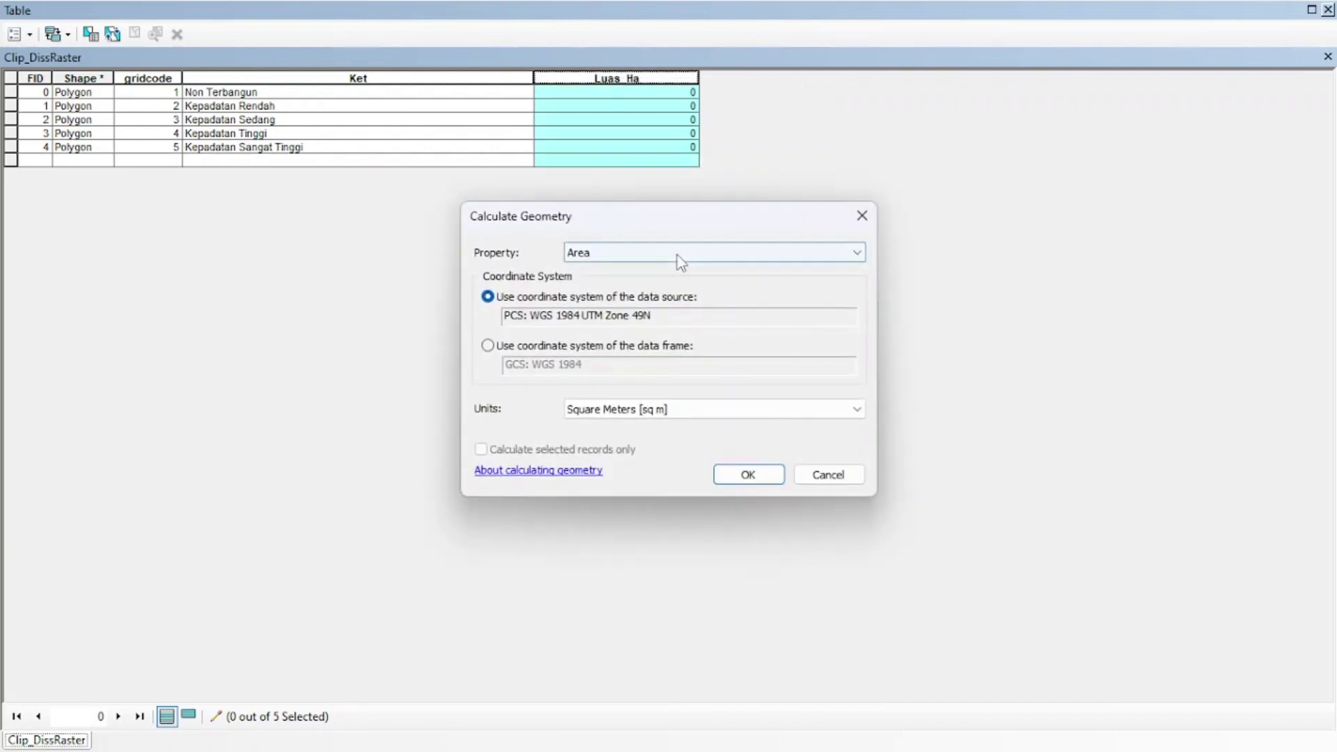
click(680, 262)
click(717, 270)
click(793, 411)
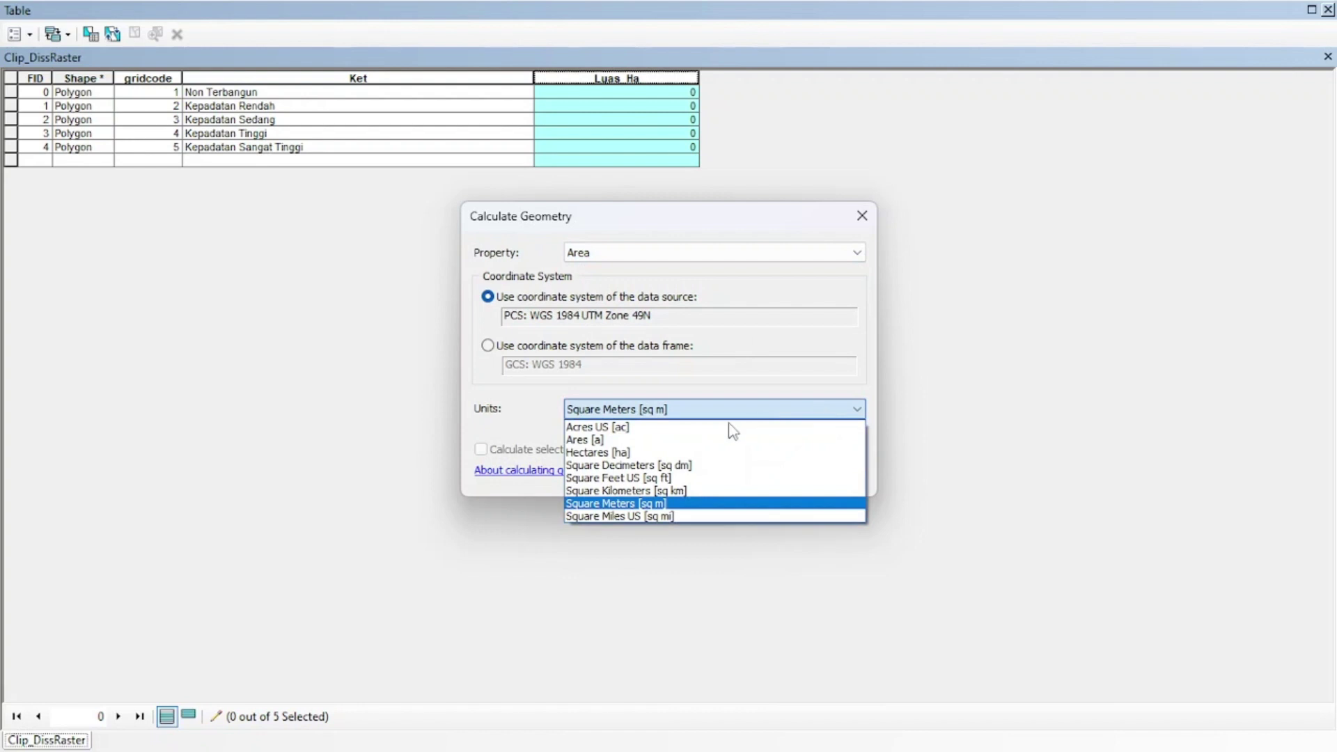
click(643, 462)
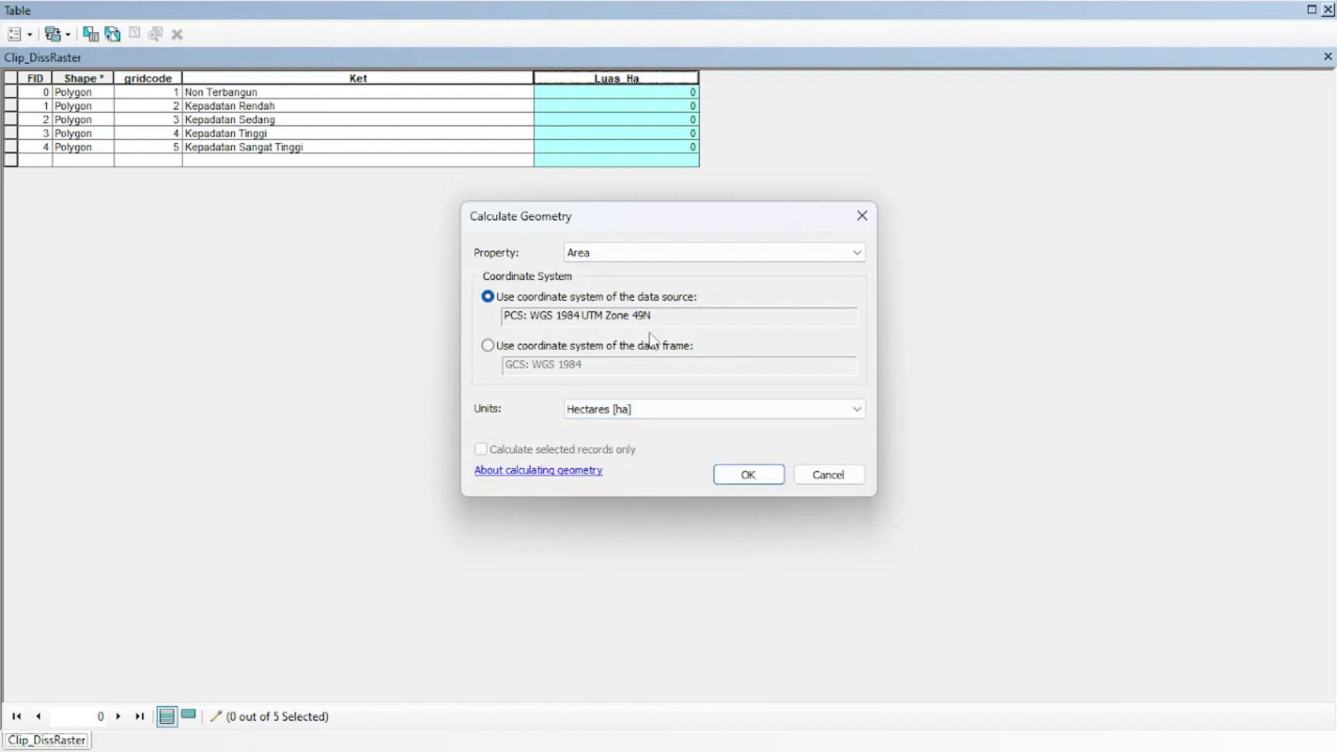
click(754, 479)
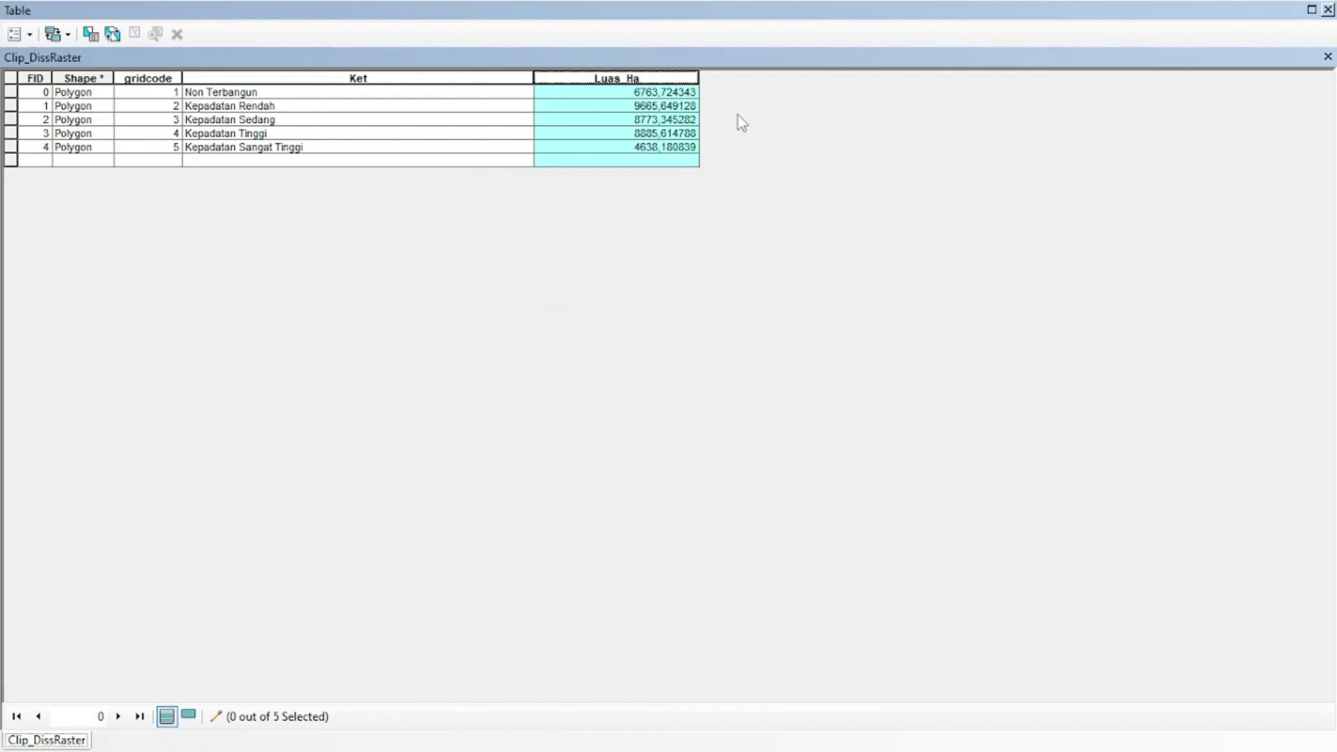
Close the table and symbolize Clip_DissRaster by unique values of the Ket field, adding all values
click(1328, 9)
right_click(101, 222)
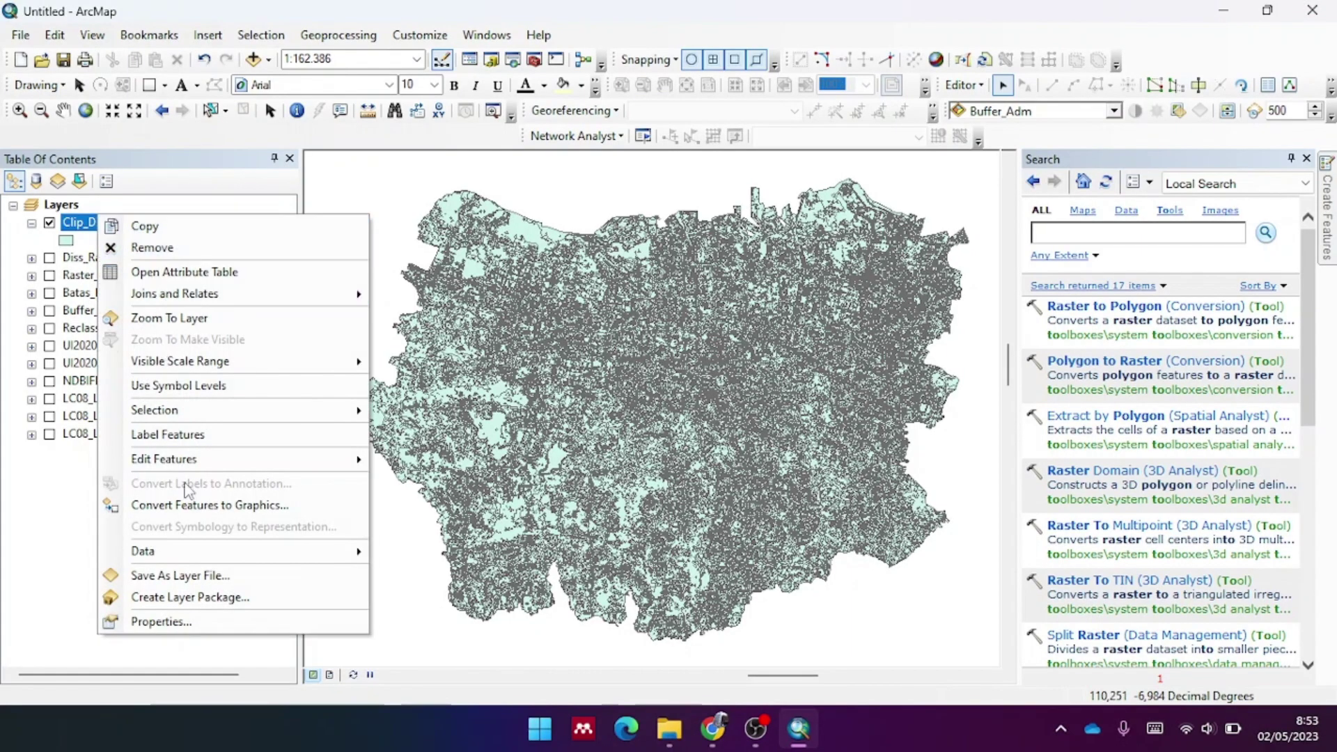
click(178, 620)
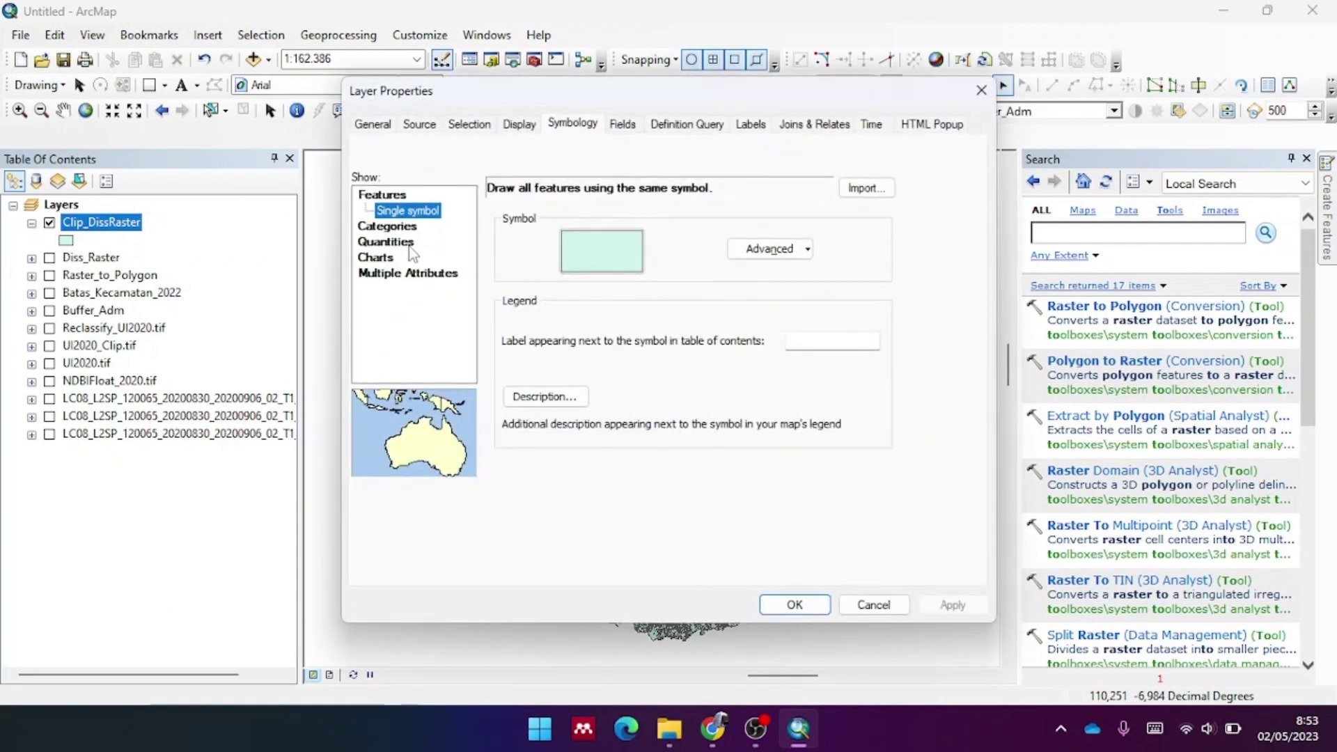
click(400, 226)
click(672, 229)
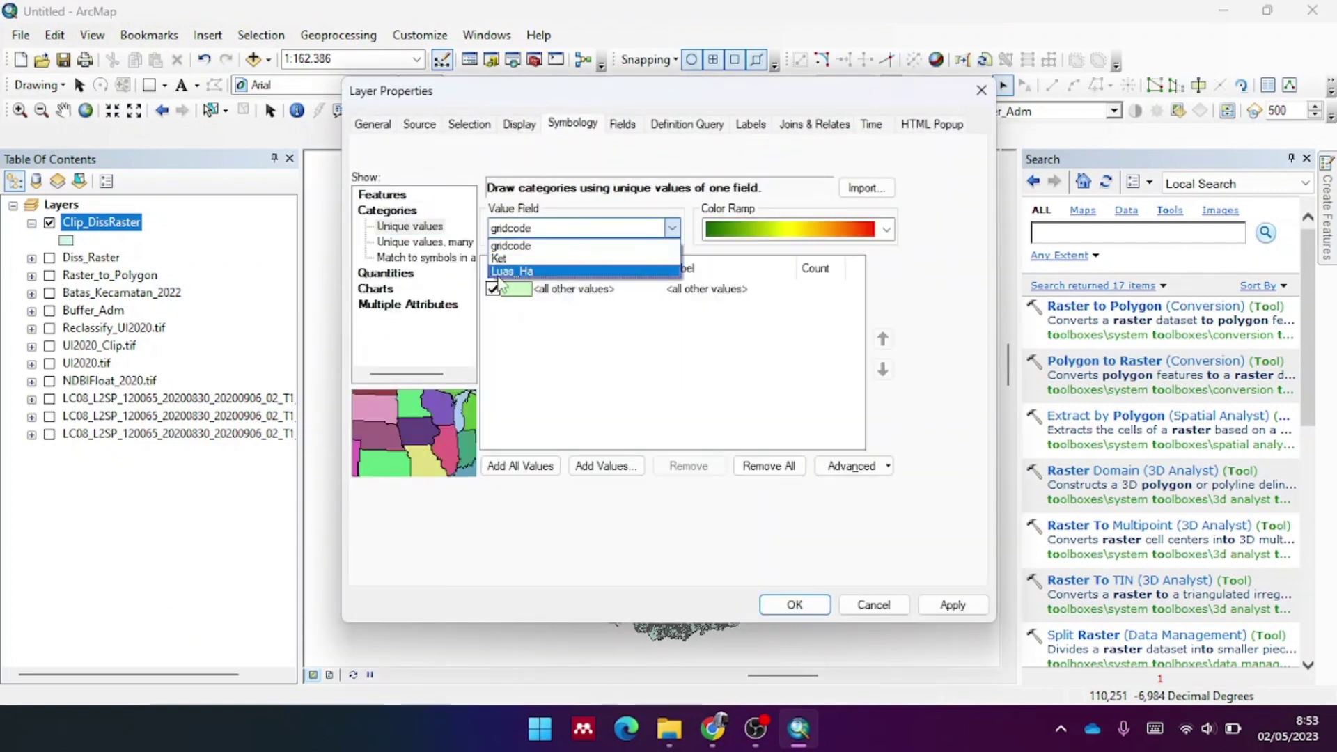
click(512, 267)
click(543, 473)
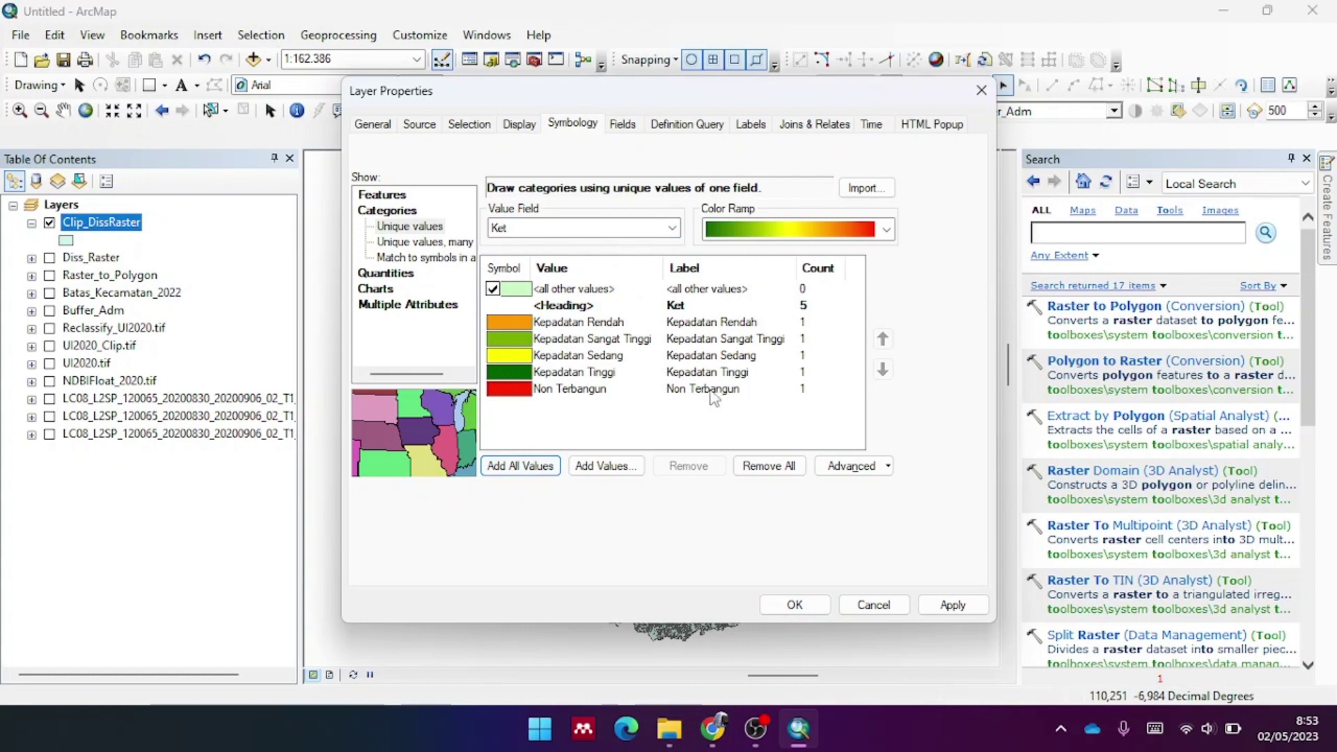
Reorder the Ket classes as Non Terbangun, Kepadatan Rendah, Kepadatan Sedang, Kepadatan Tinggi and Kepadatan Sangat Tinggi
click(597, 389)
click(883, 340)
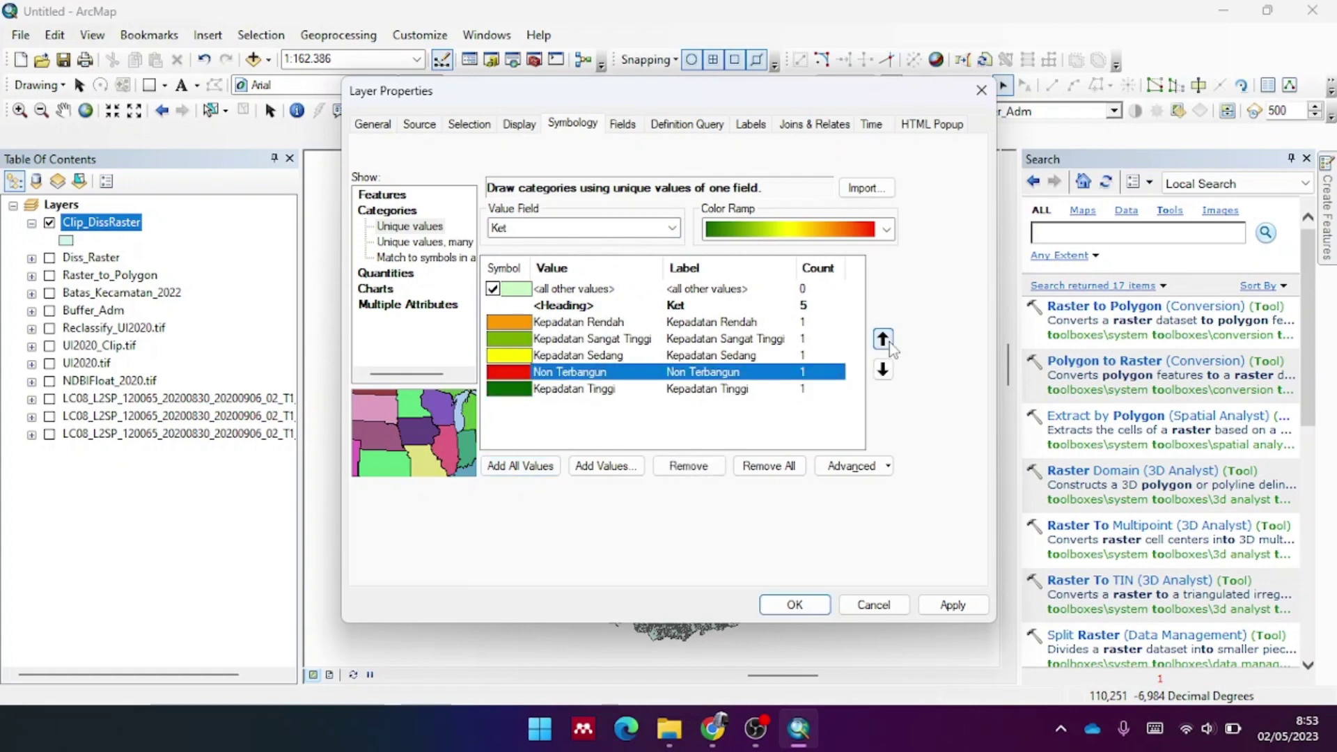
click(884, 340)
click(884, 341)
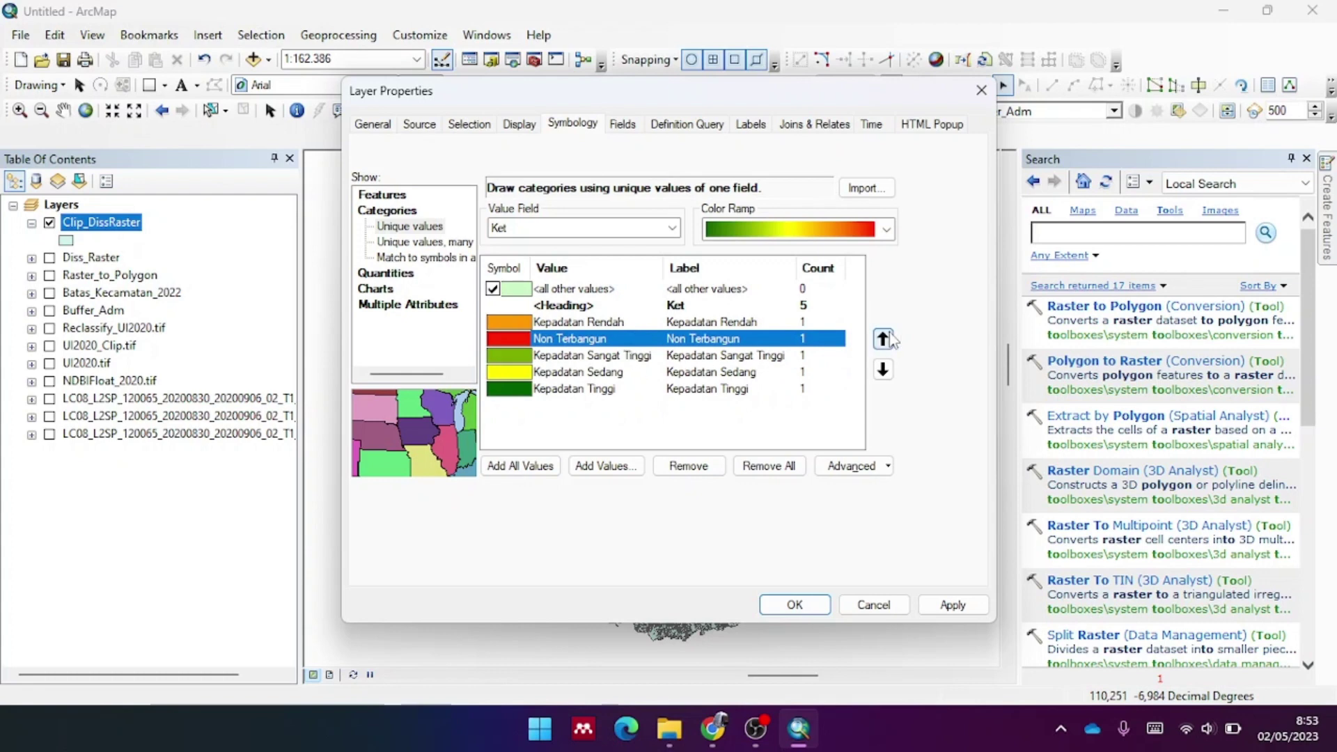
click(884, 341)
click(686, 339)
click(686, 356)
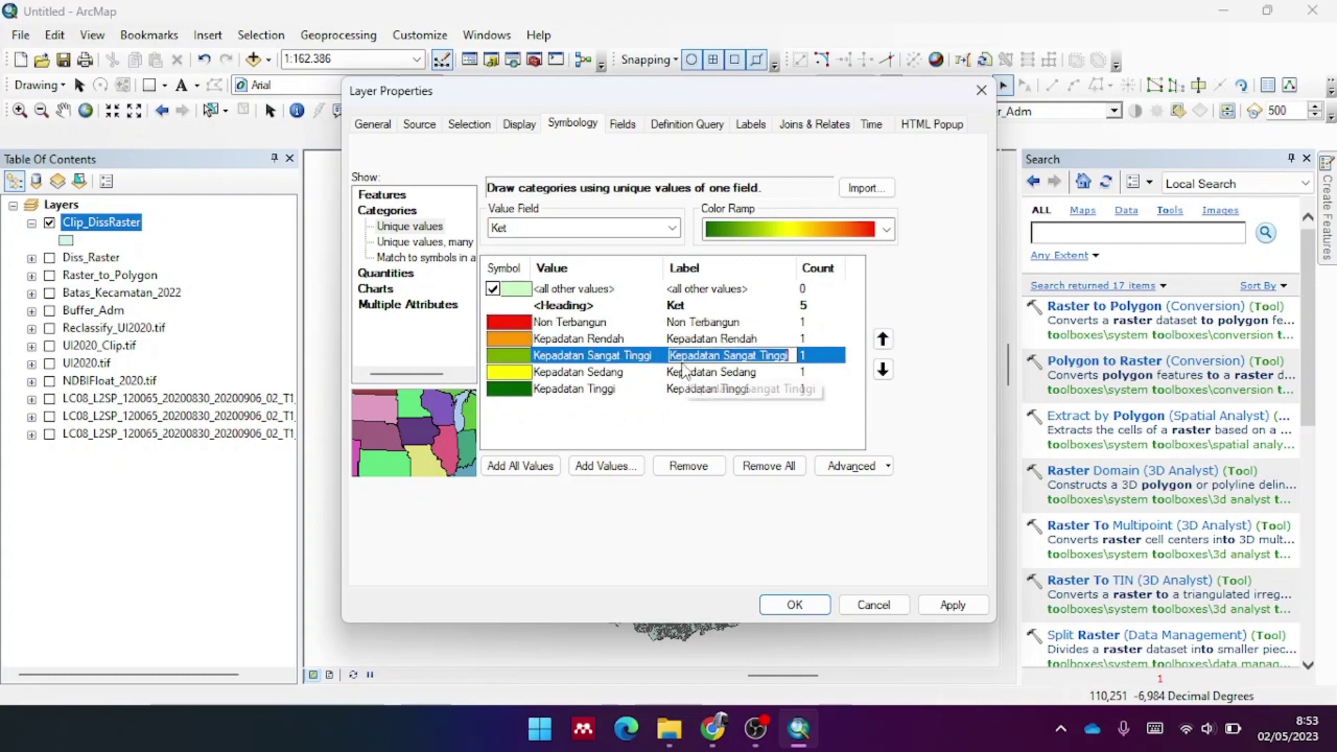
click(883, 369)
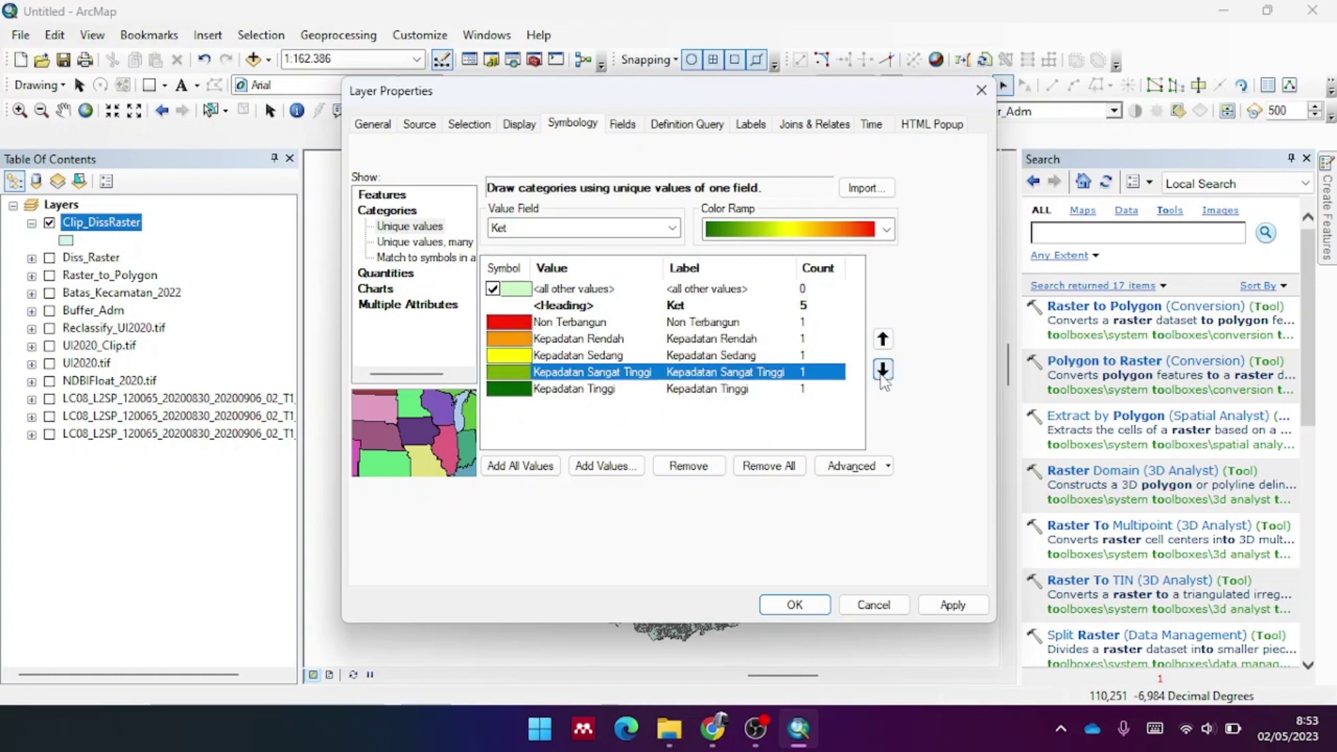
click(883, 370)
click(886, 229)
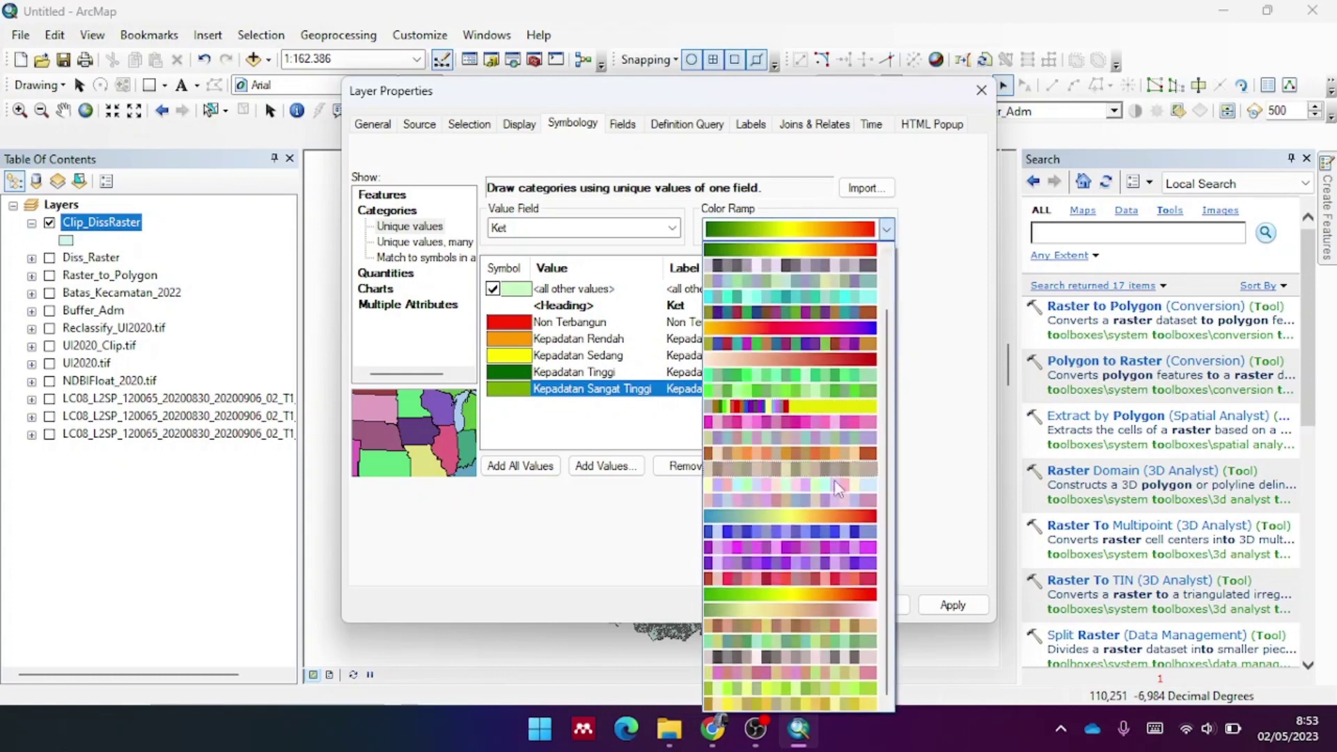
click(794, 594)
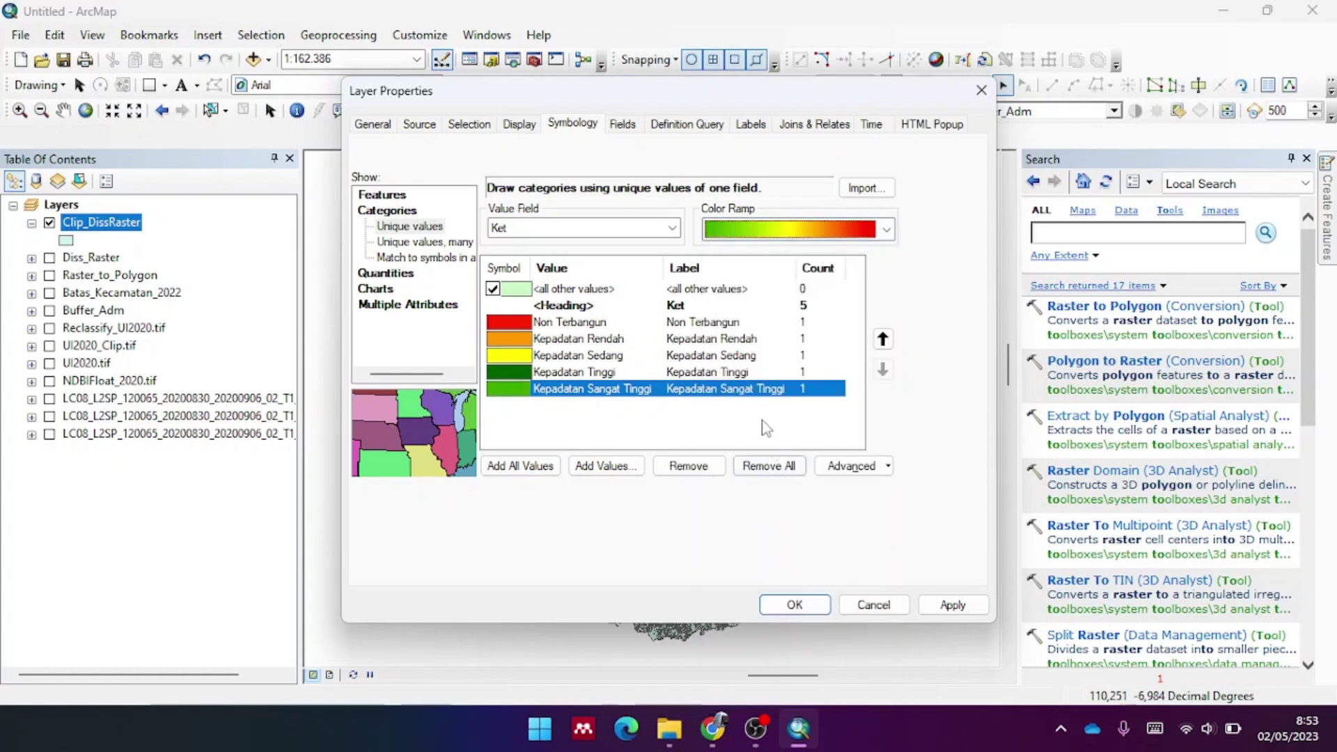
click(885, 232)
scroll(790, 418, up, 3)
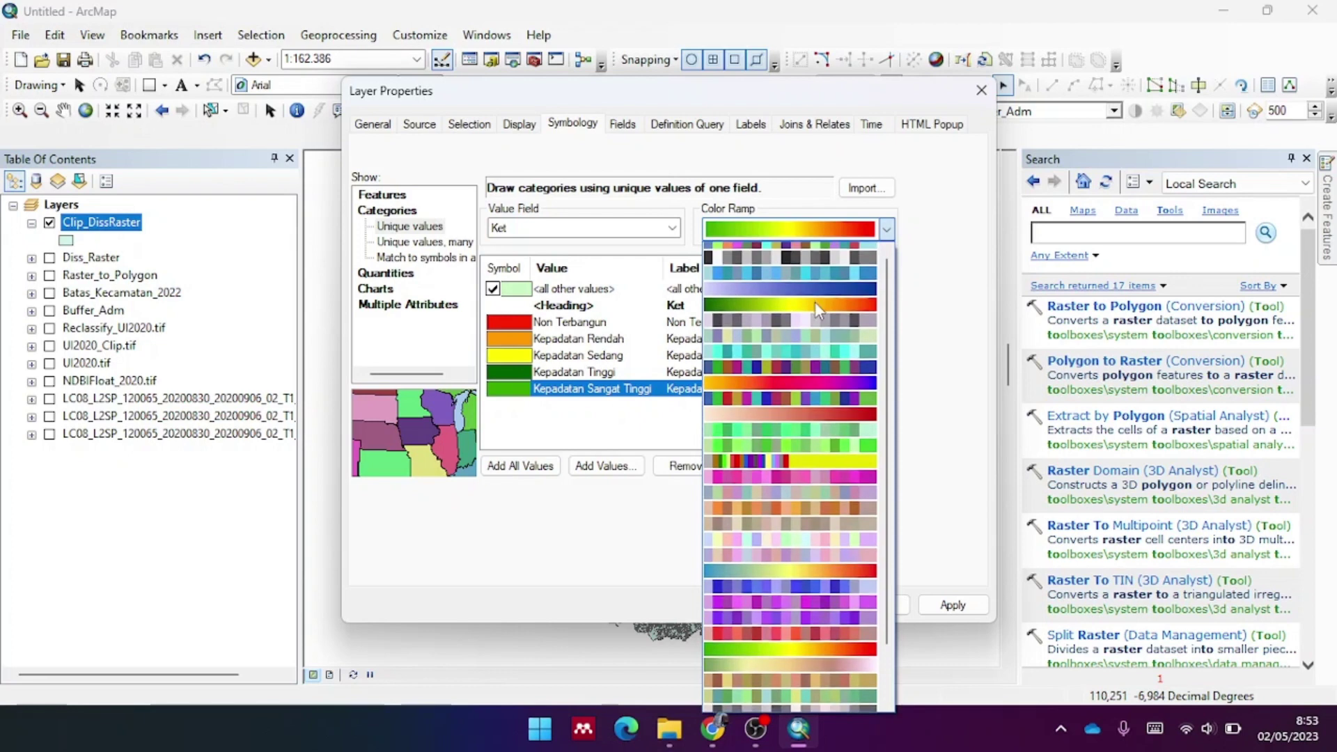
click(845, 267)
click(886, 229)
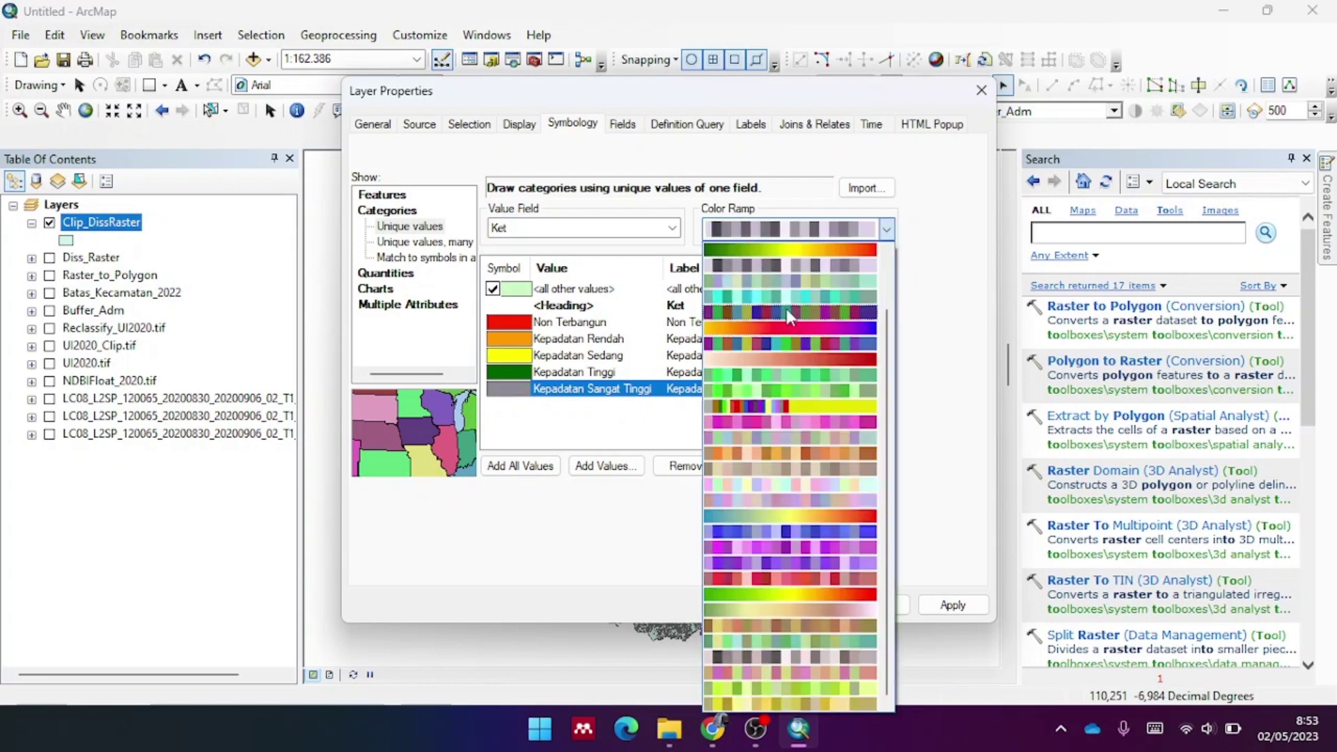
Clear the class selection and apply the dark green-yellow-red color ramp to all Ket classes of Clip_DissRaster
click(626, 426)
click(886, 229)
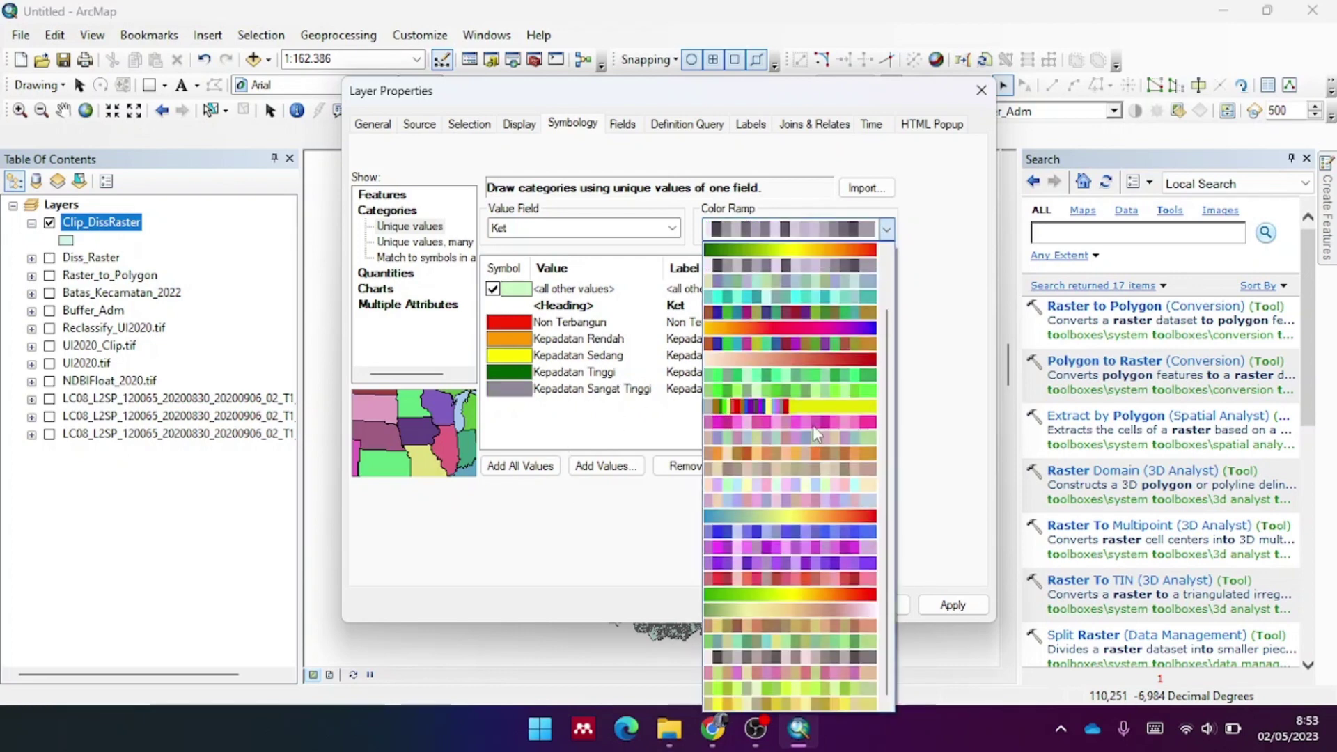
click(789, 249)
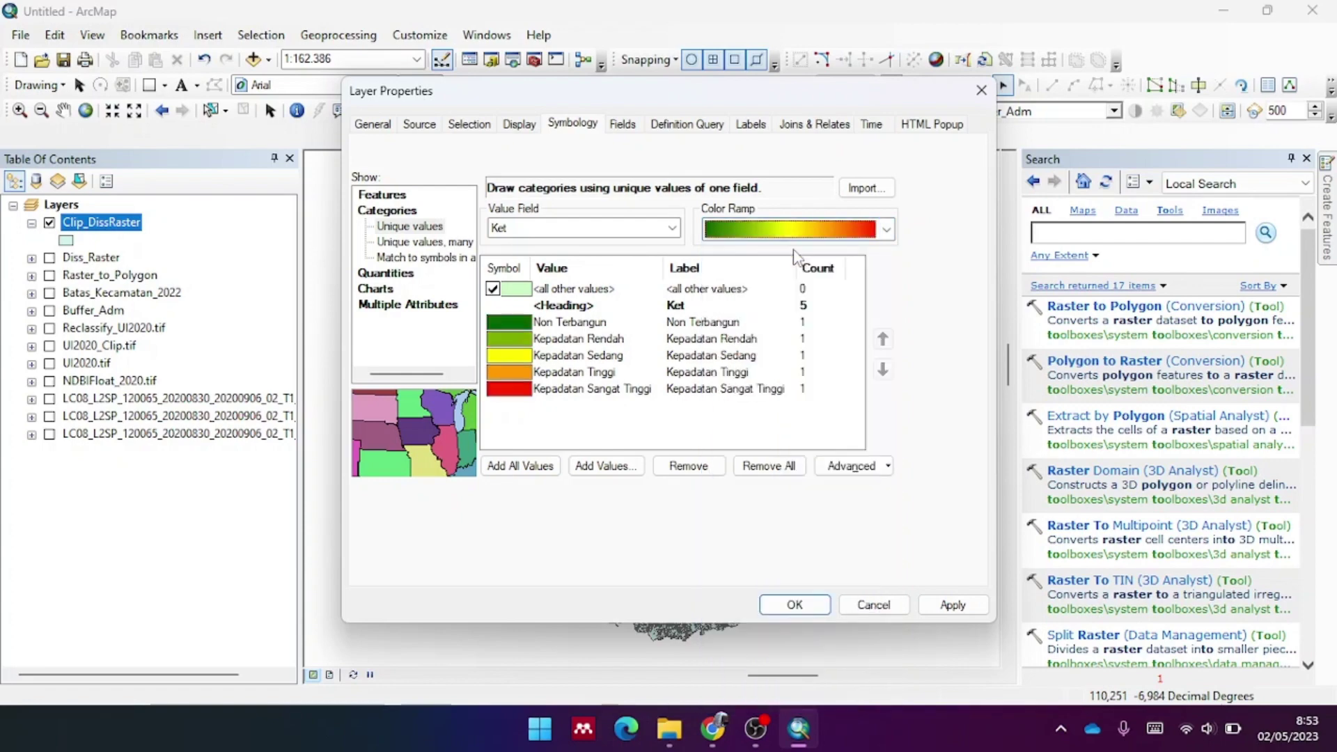
click(951, 605)
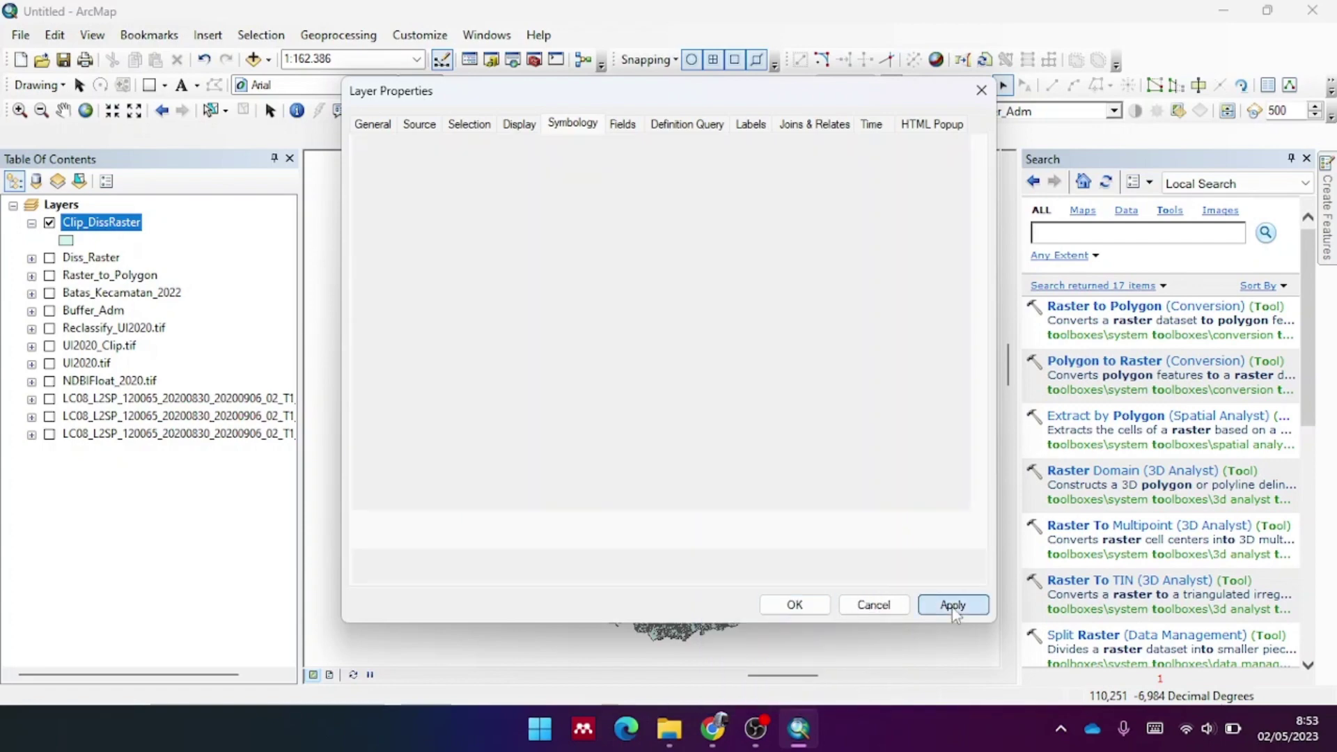
click(801, 609)
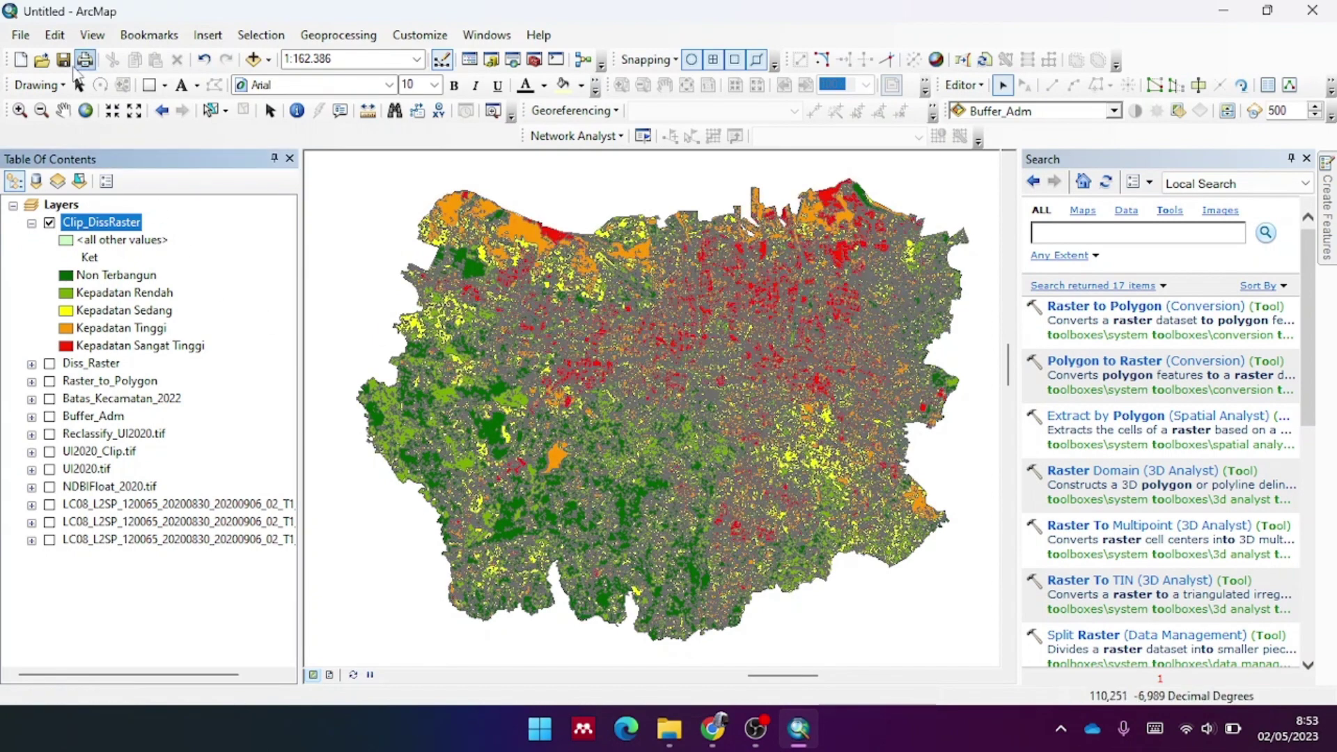
key(ctrl+s)
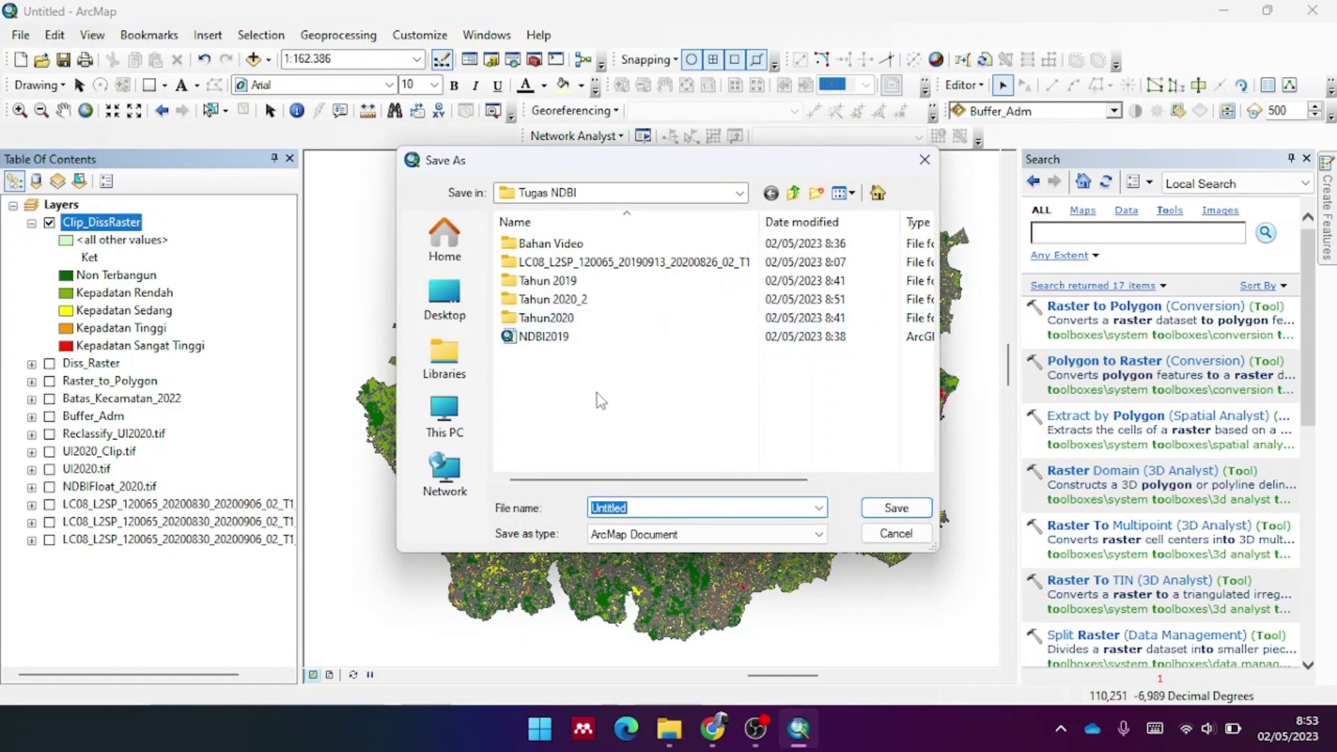
text(NDB)
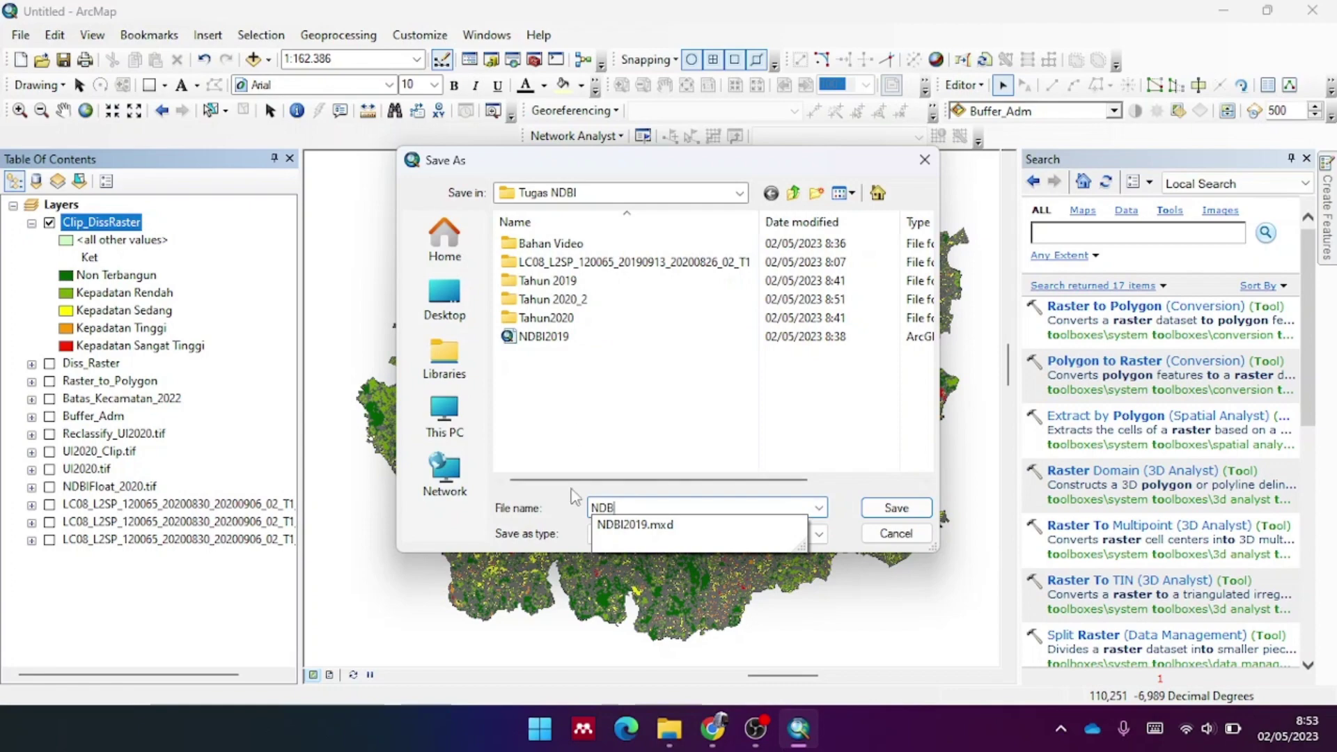
text(IFloat_2020)
key(Return)
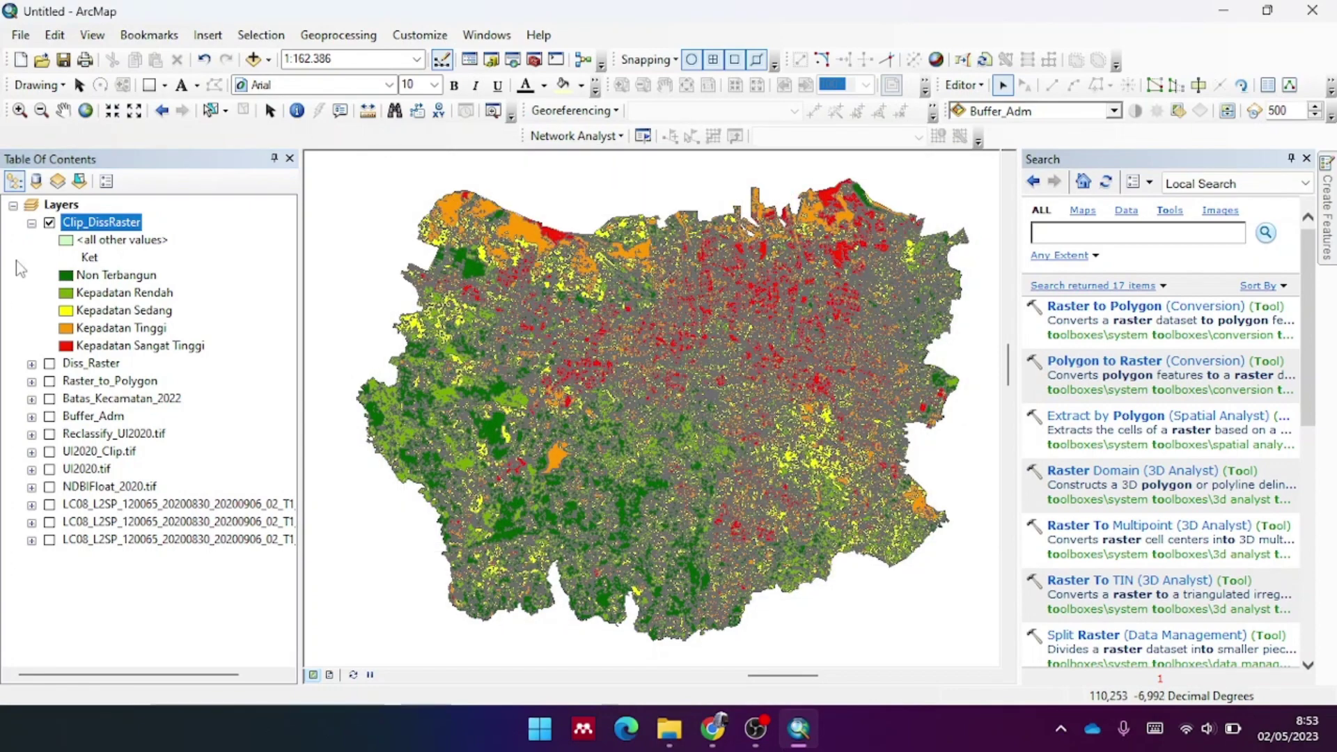
Exclude the <all other values> class from the Clip_DissRaster symbology and apply the change
right_click(93, 227)
click(204, 625)
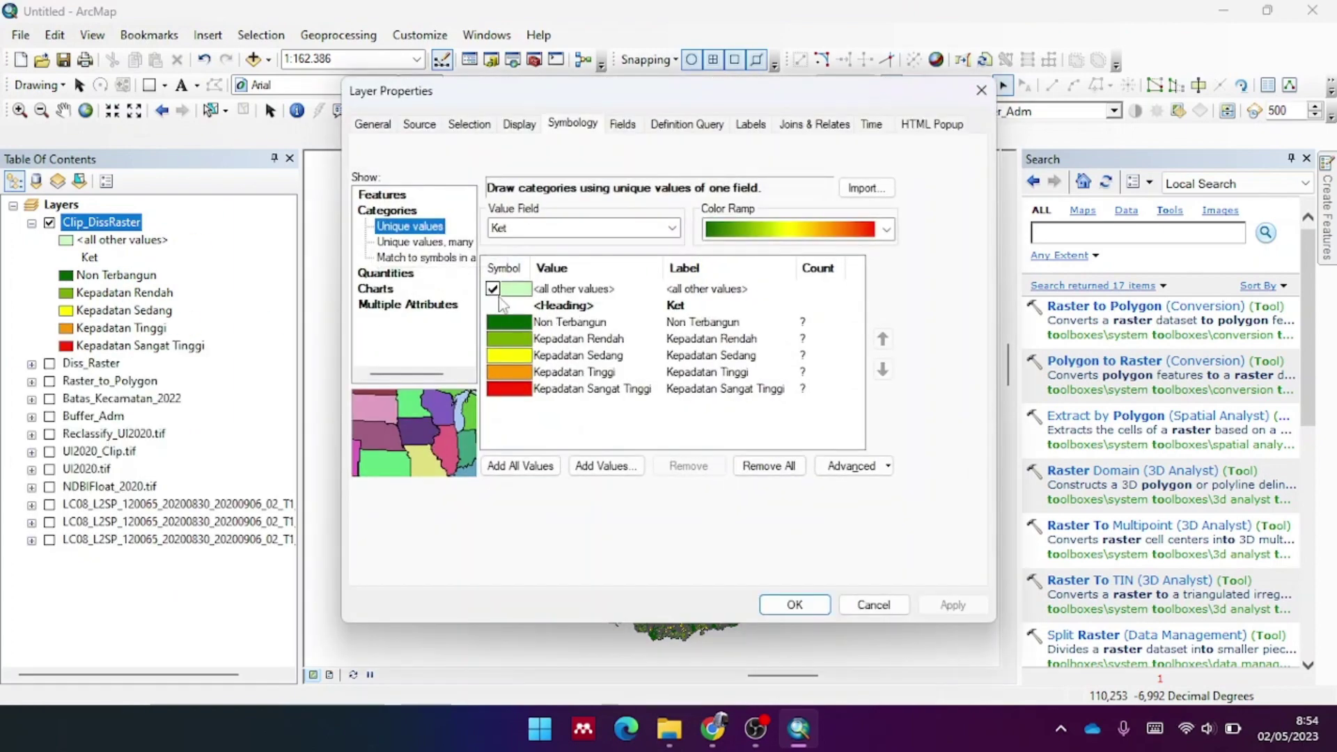
click(493, 289)
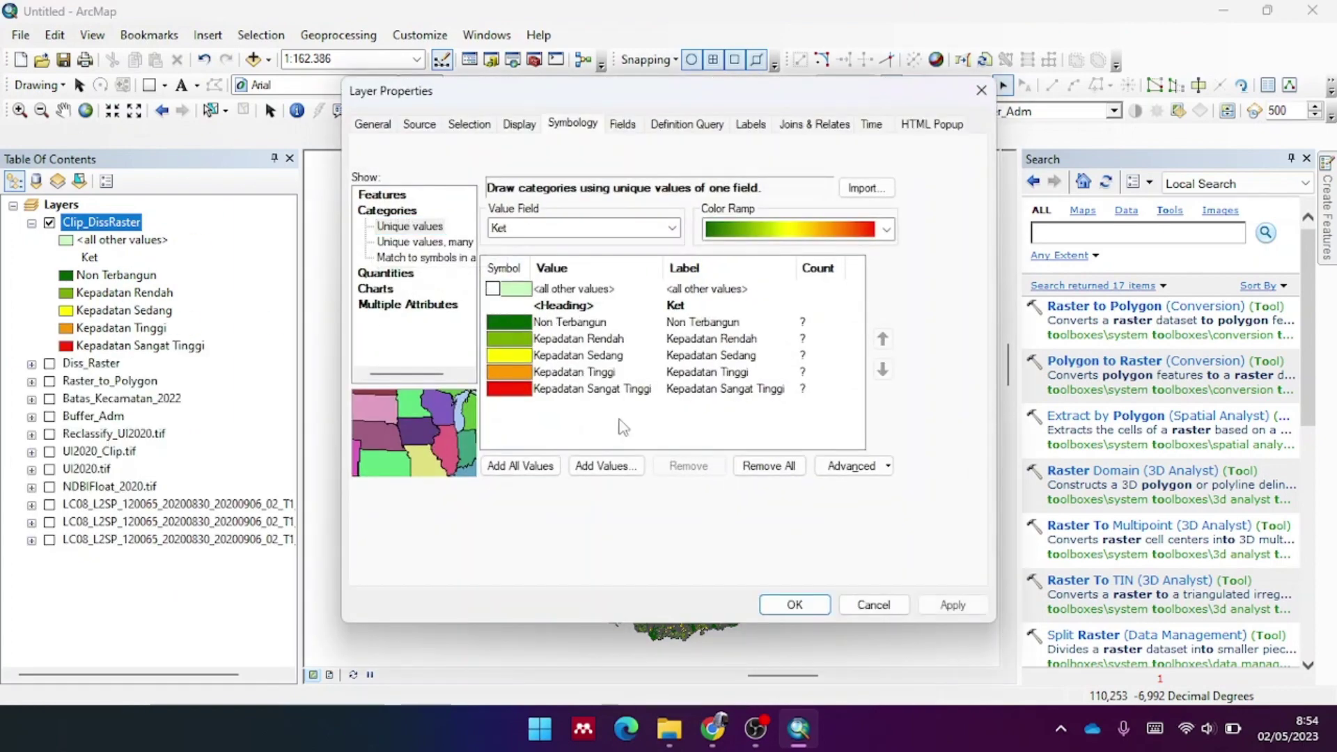
click(952, 605)
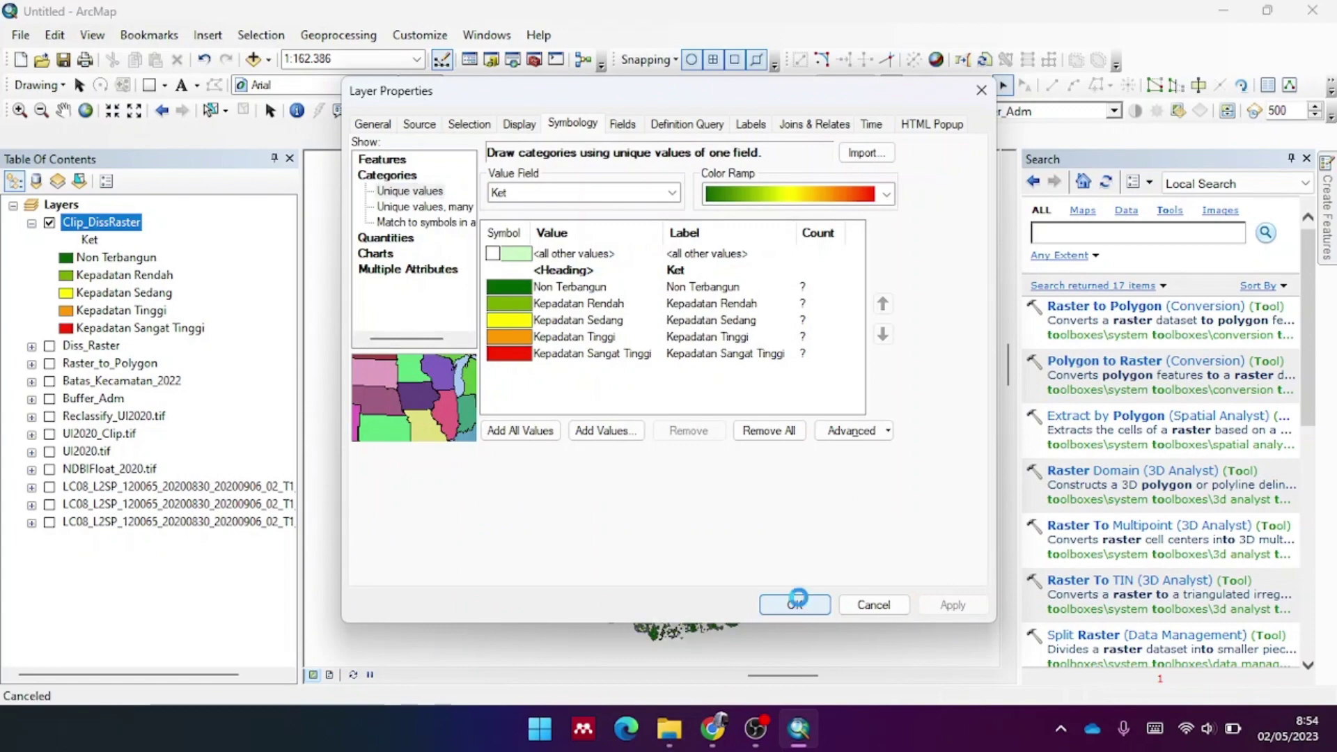
click(794, 605)
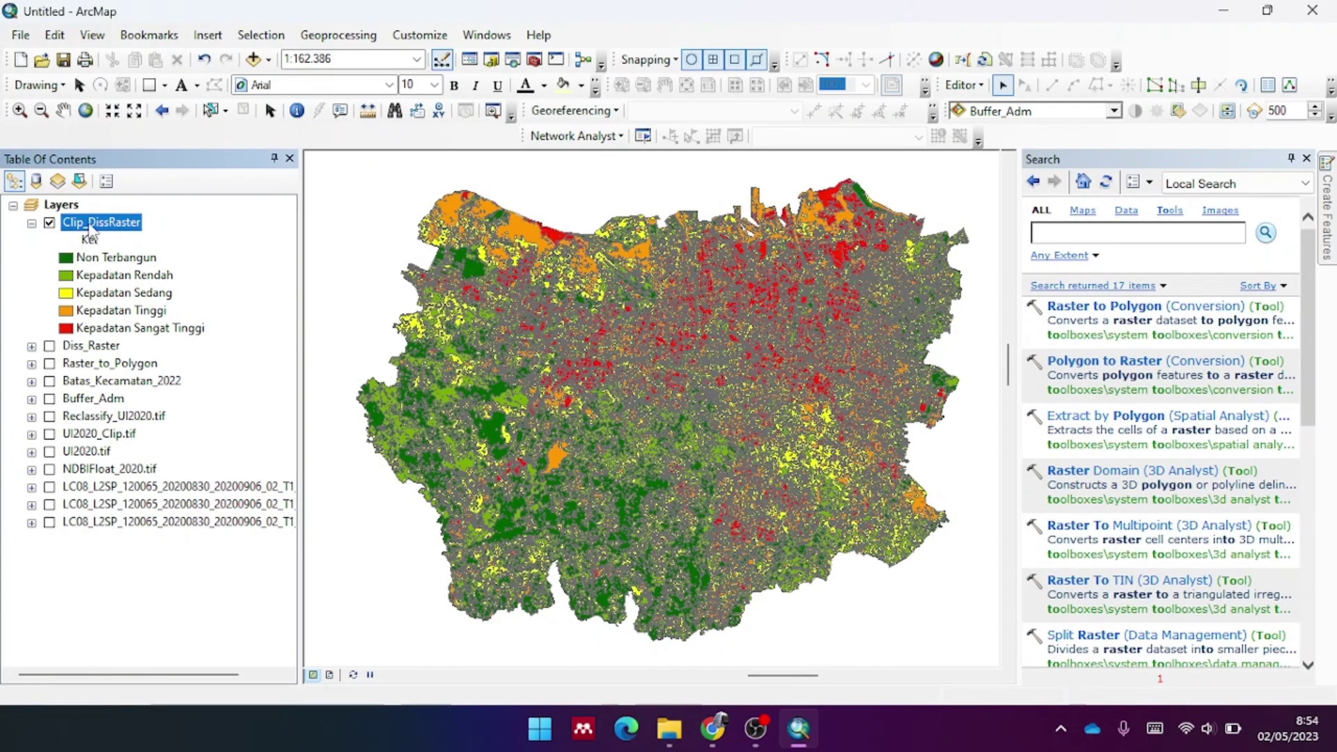
Set the outline color of the Non Terbangun and Kepadatan Rendah symbols to No Color
click(103, 330)
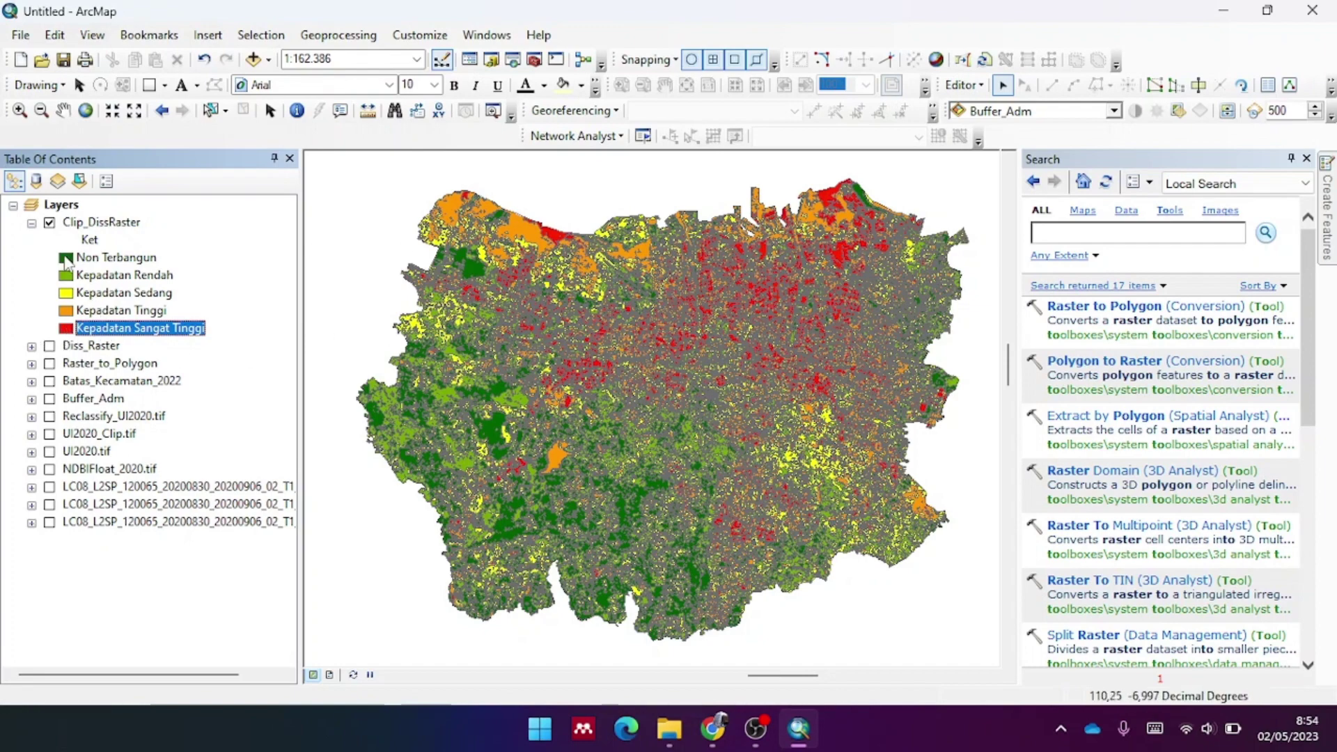
double_click(66, 260)
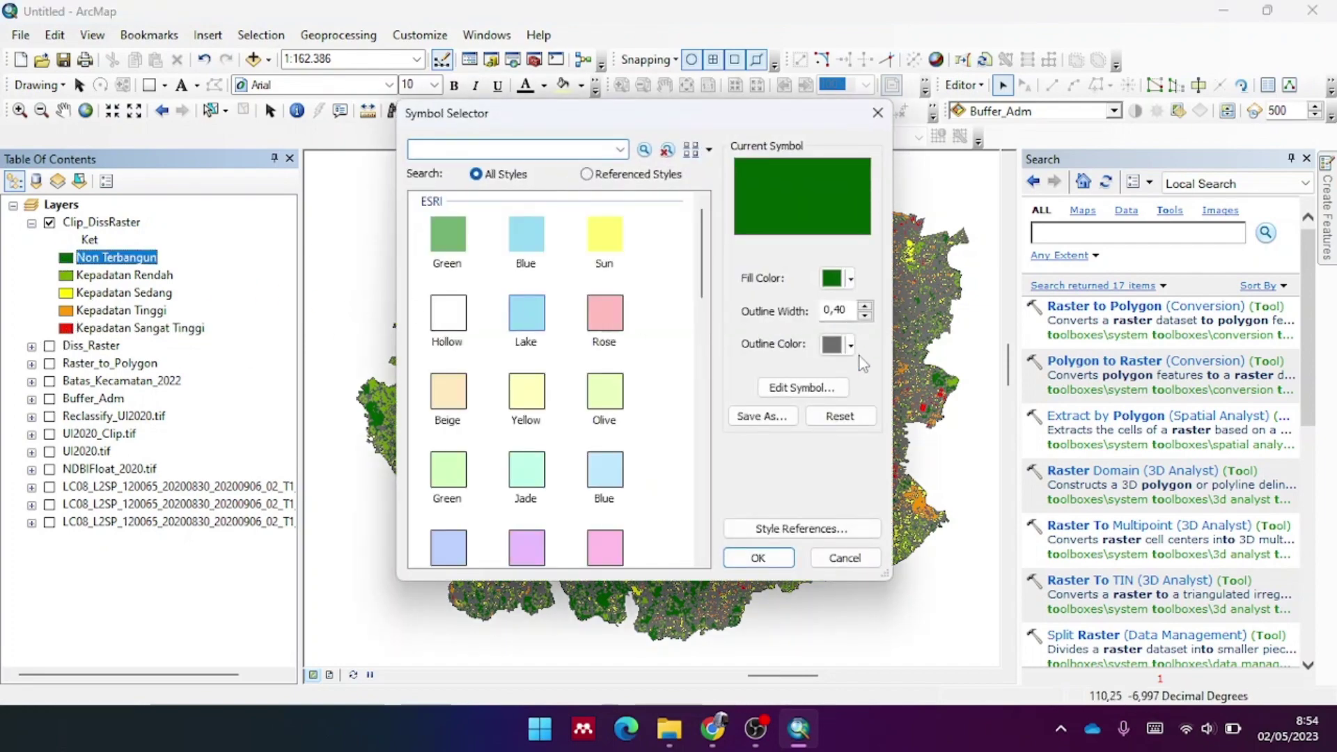
click(851, 346)
click(858, 375)
click(779, 558)
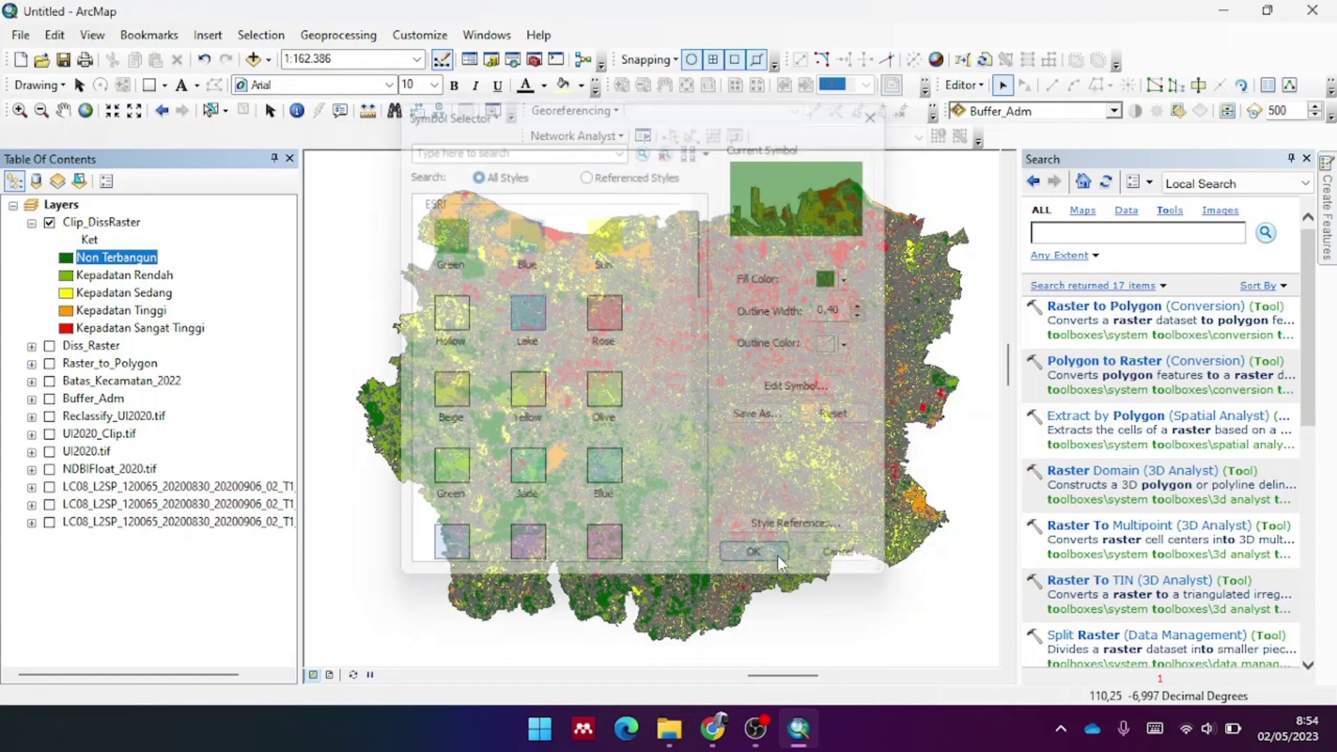
double_click(66, 276)
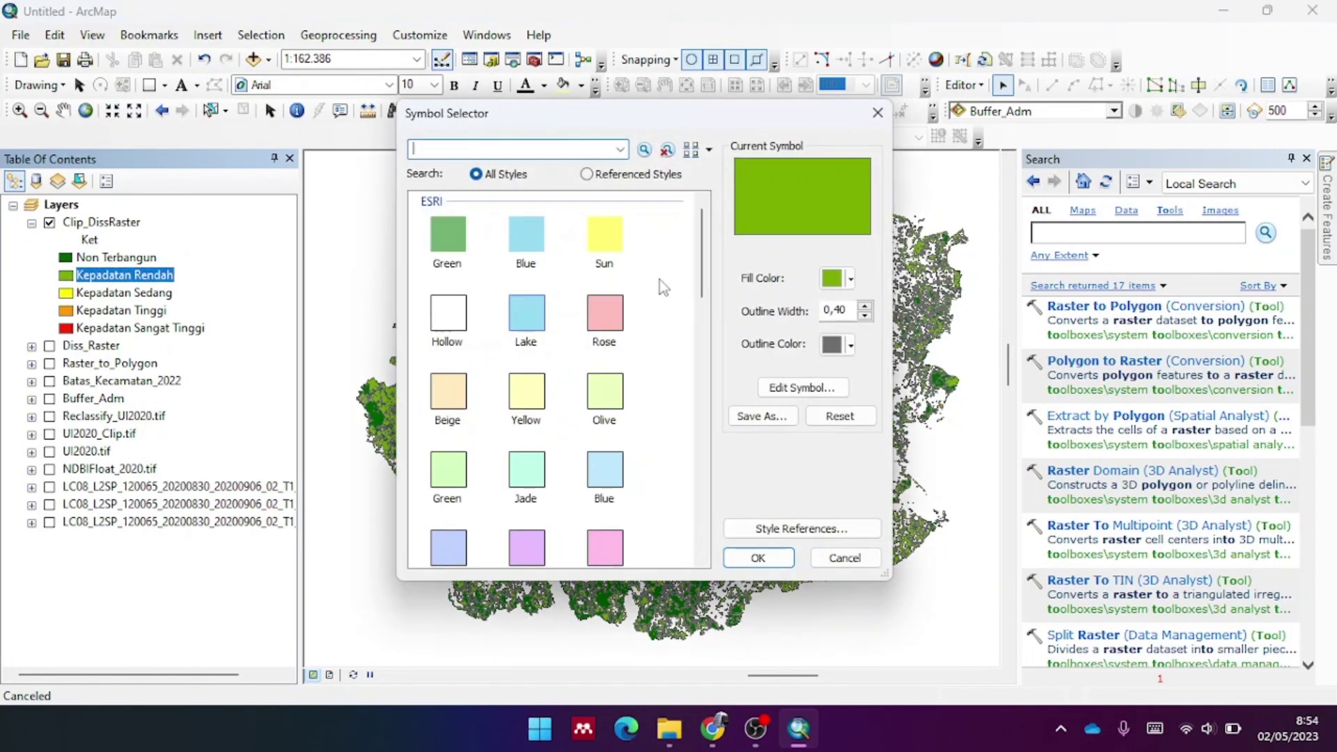
click(851, 346)
click(926, 374)
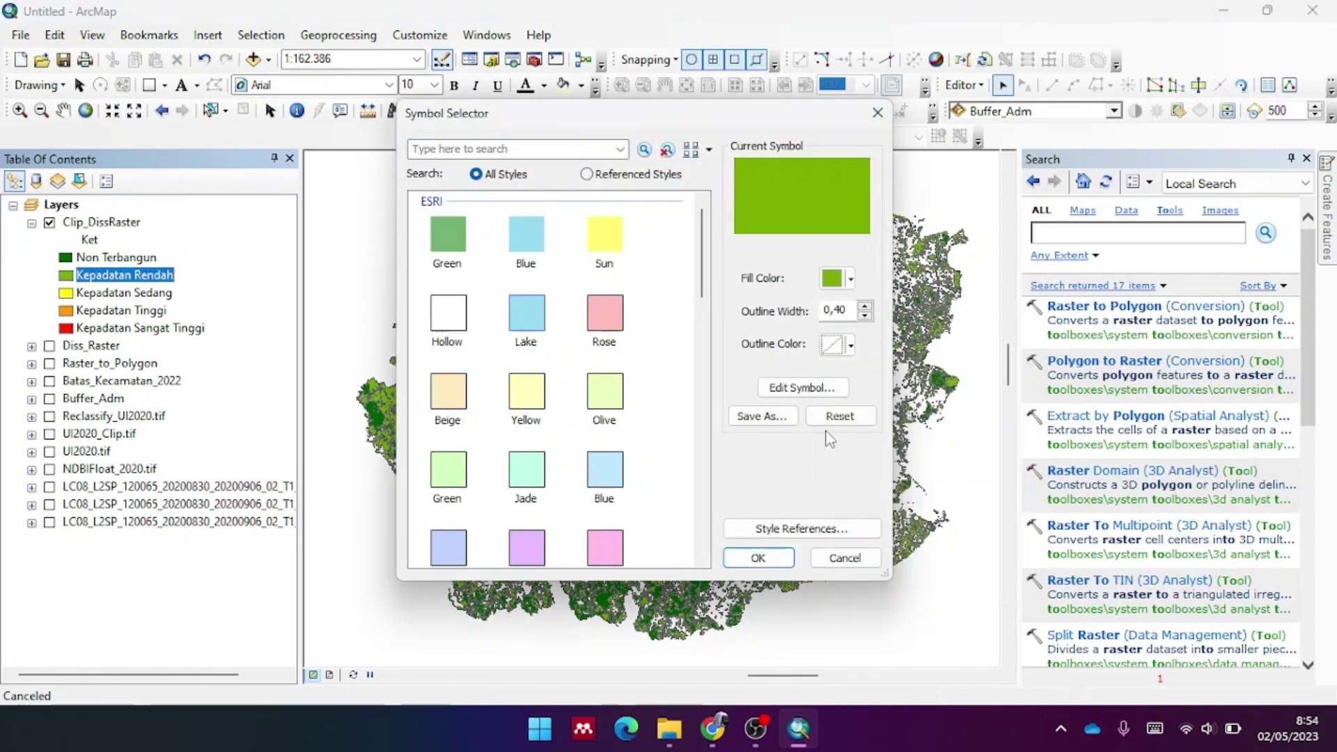
click(756, 558)
Remove the outline color from the Kepadatan Sedang and Kepadatan Tinggi symbols
double_click(66, 293)
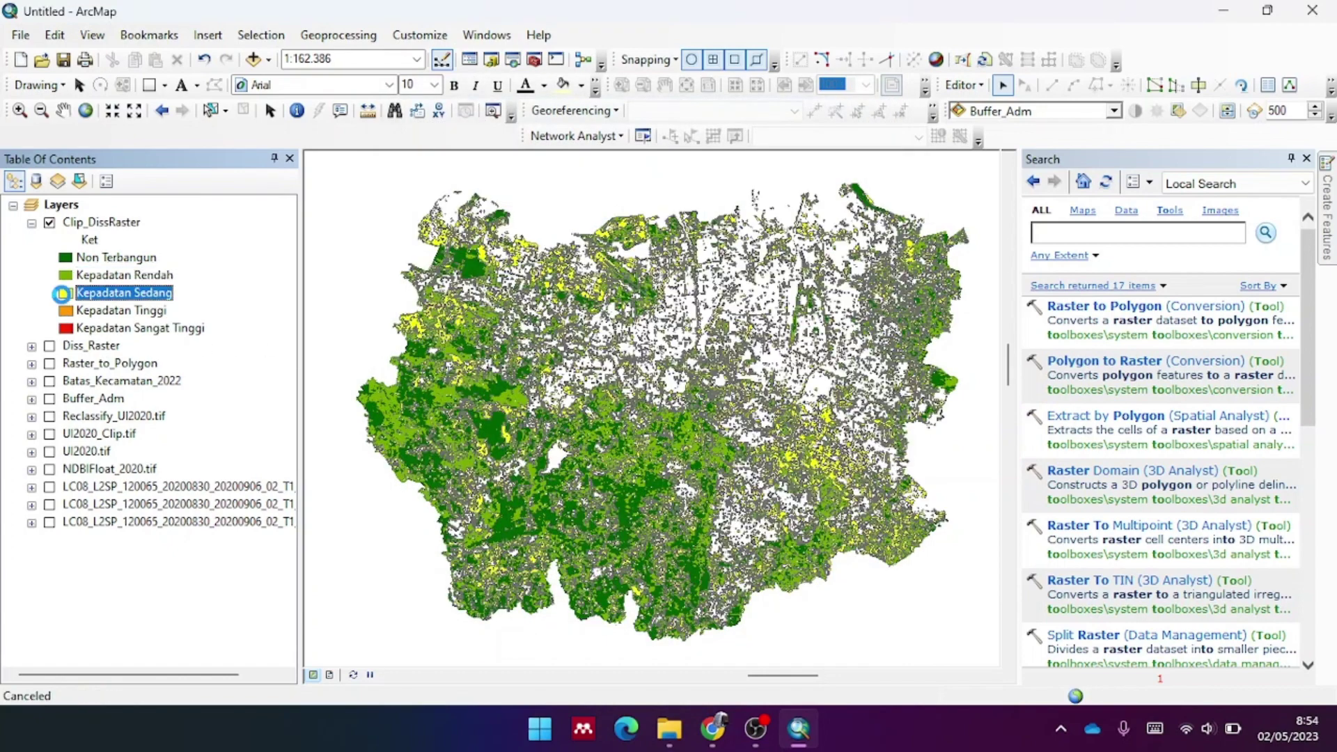
click(851, 345)
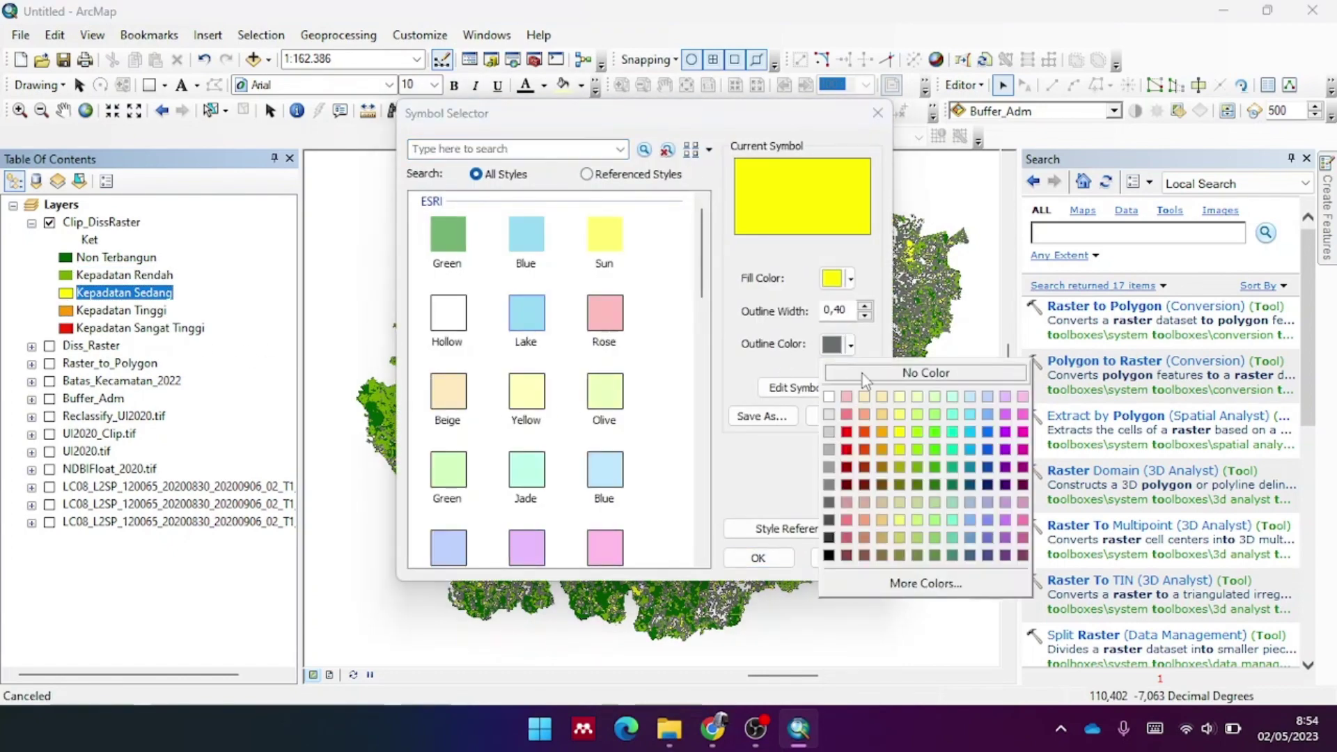
click(863, 374)
click(757, 559)
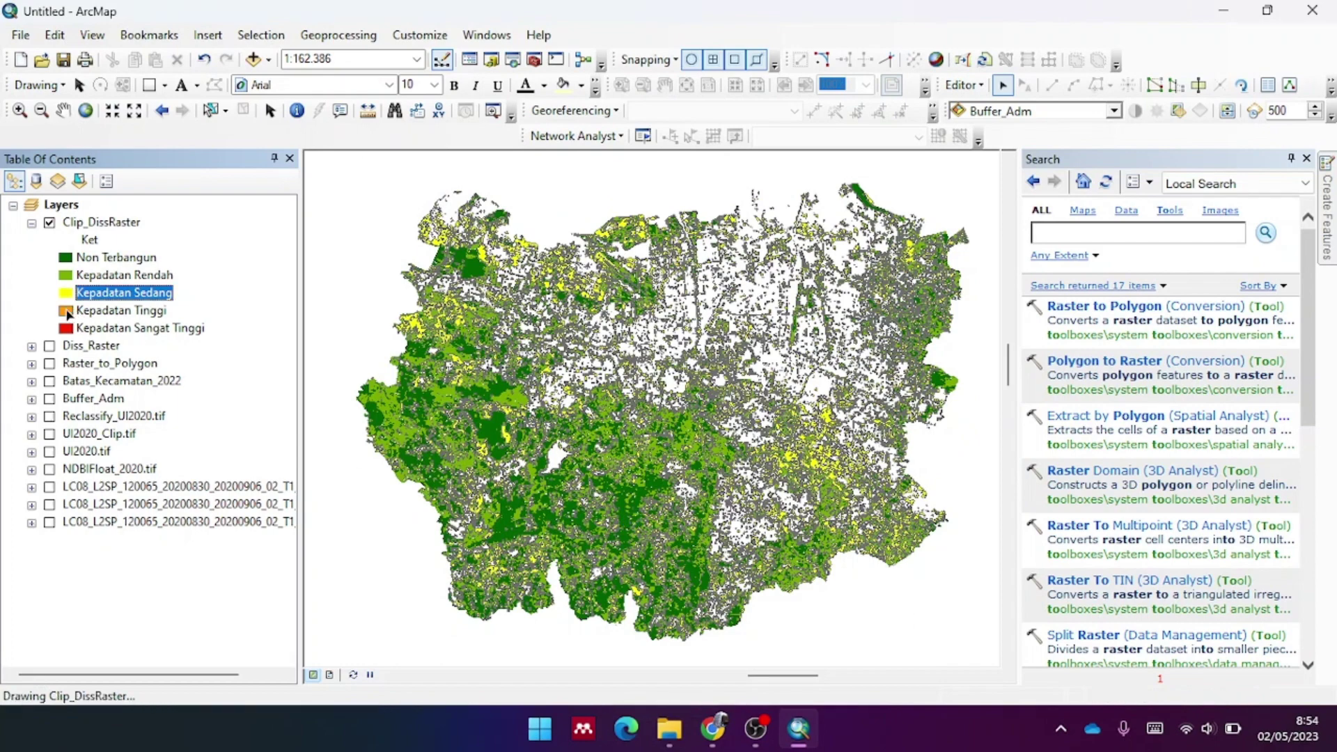
double_click(66, 311)
click(851, 346)
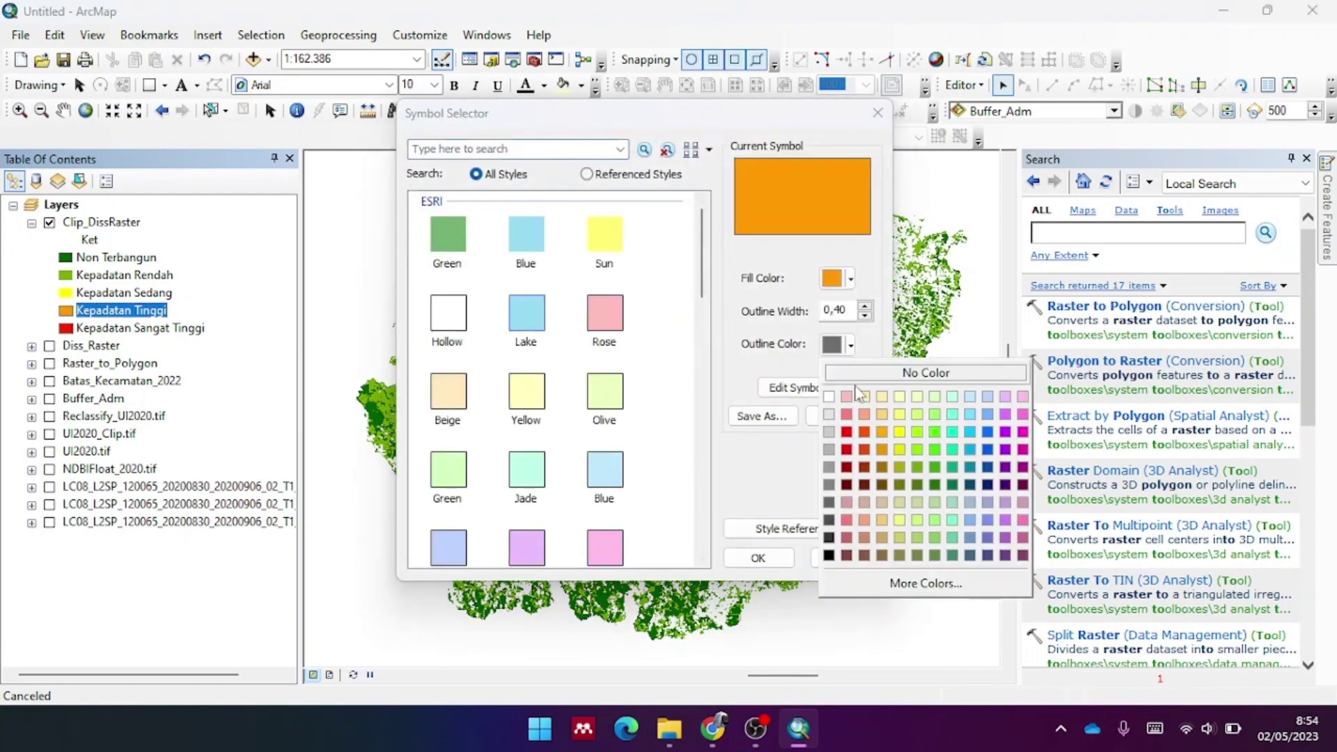
click(863, 375)
click(758, 559)
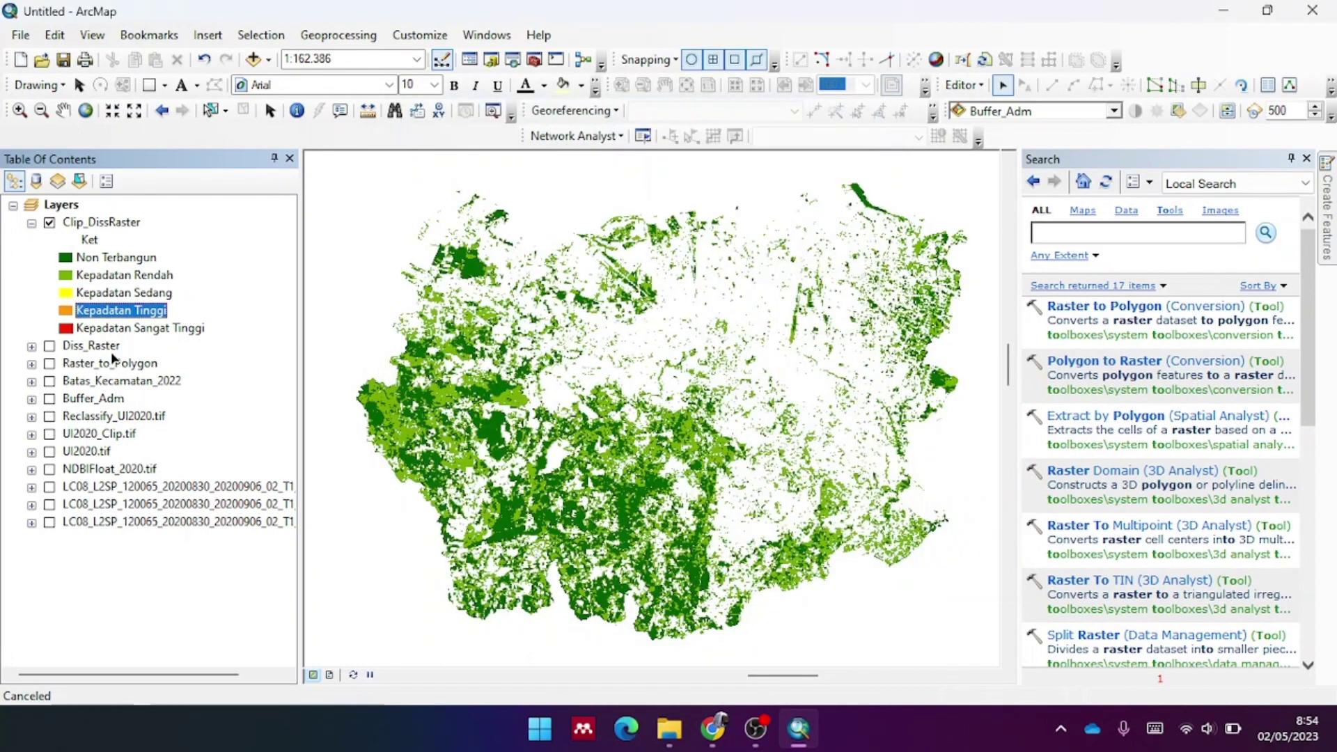
Set the outline color of the Kepadatan Sangat Tinggi symbol to No Color
double_click(67, 329)
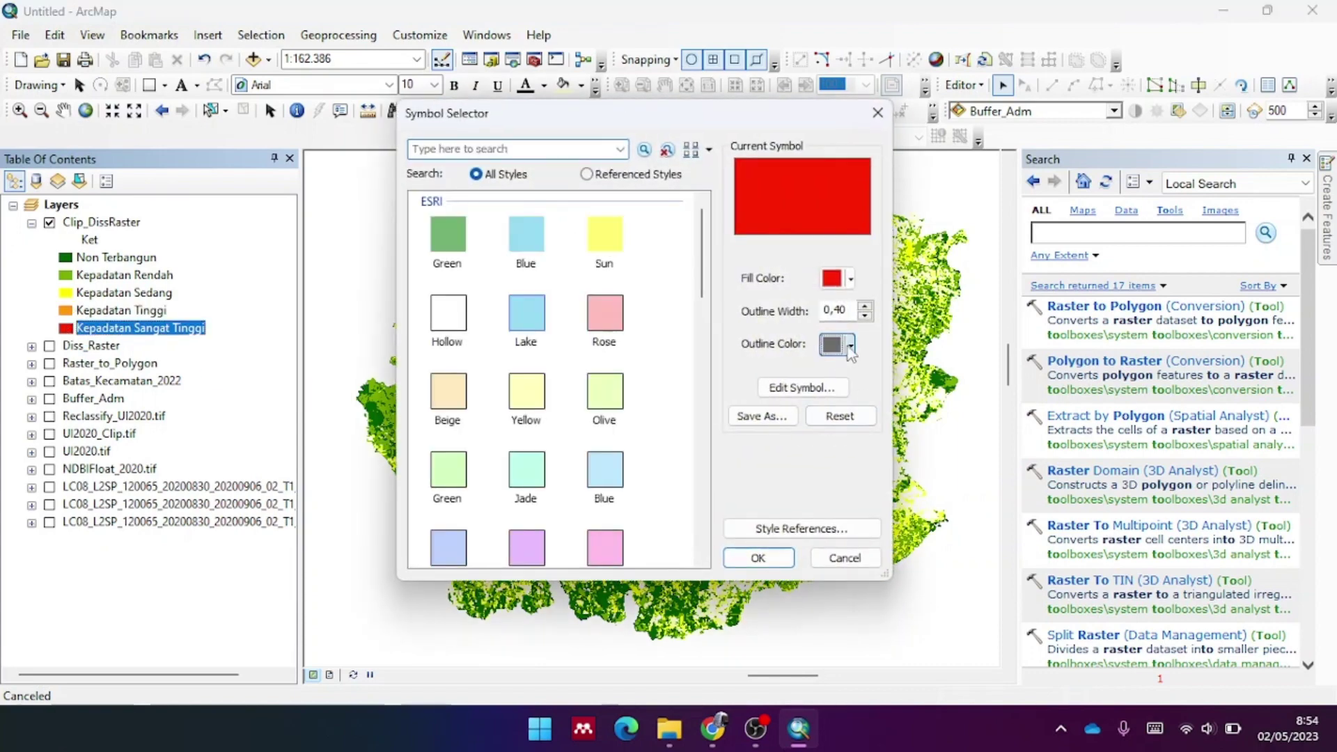
click(851, 346)
click(862, 374)
click(757, 559)
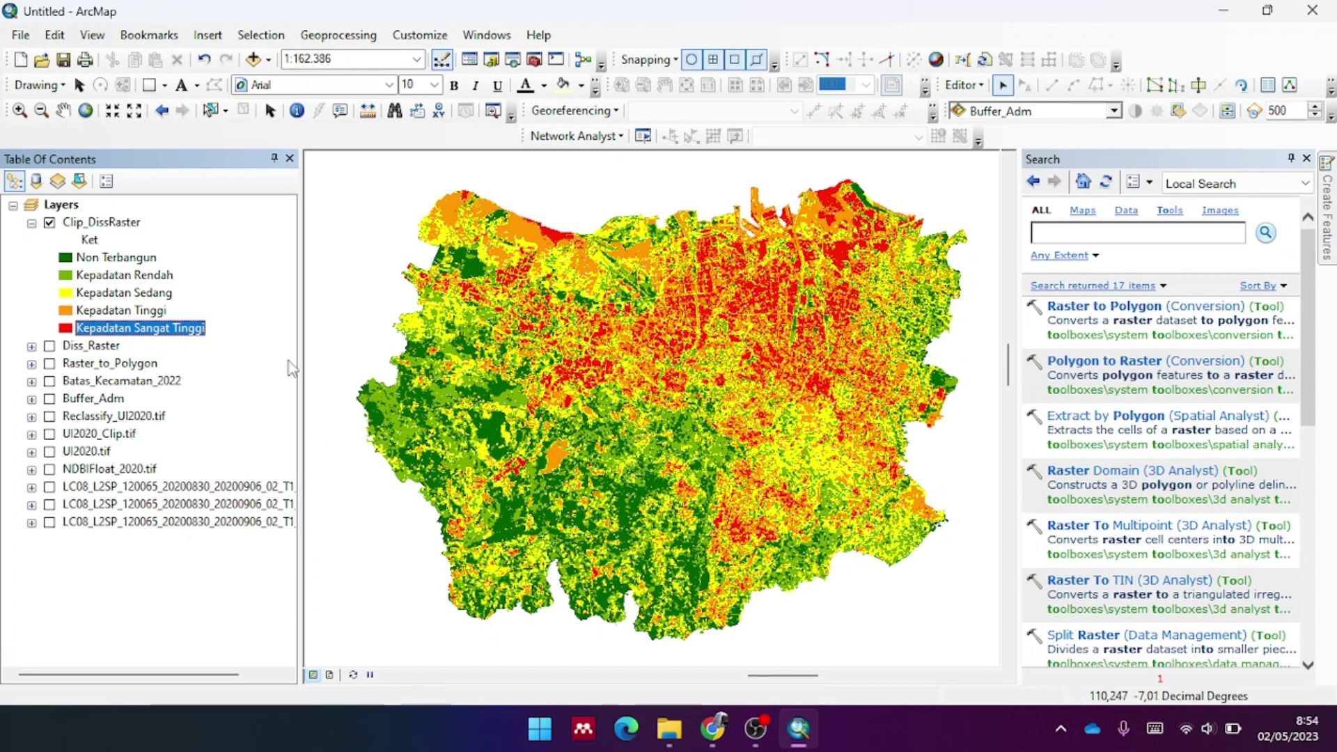
Save the map document as NDBI2020 in the Tugas NDBI folder
click(63, 60)
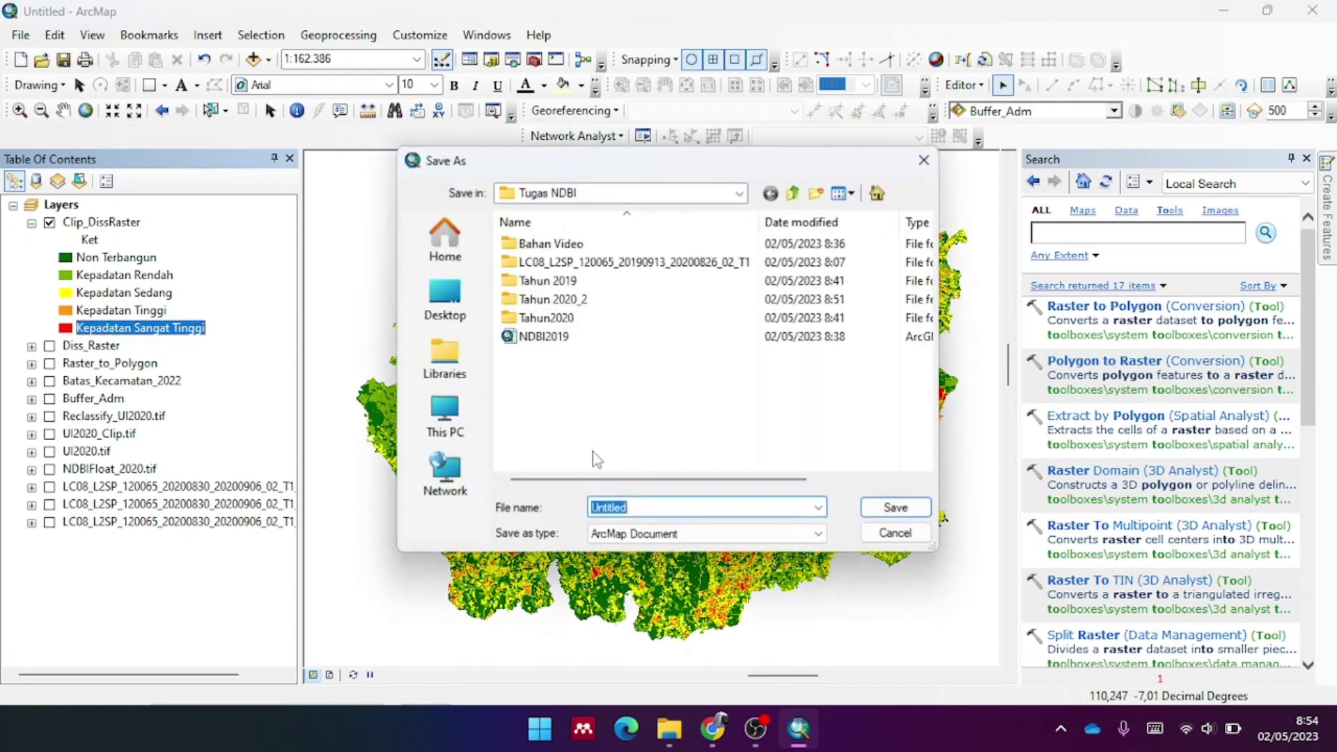
text(N)
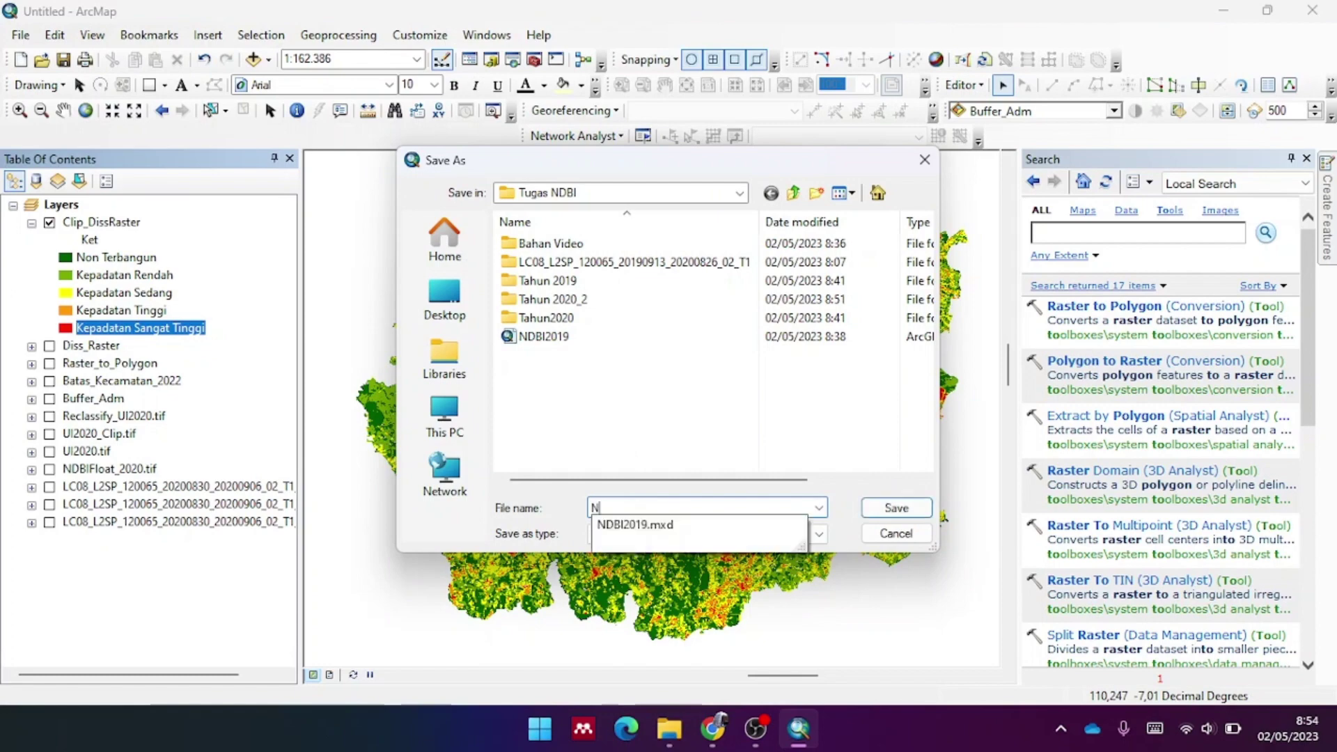
text(DBI2020)
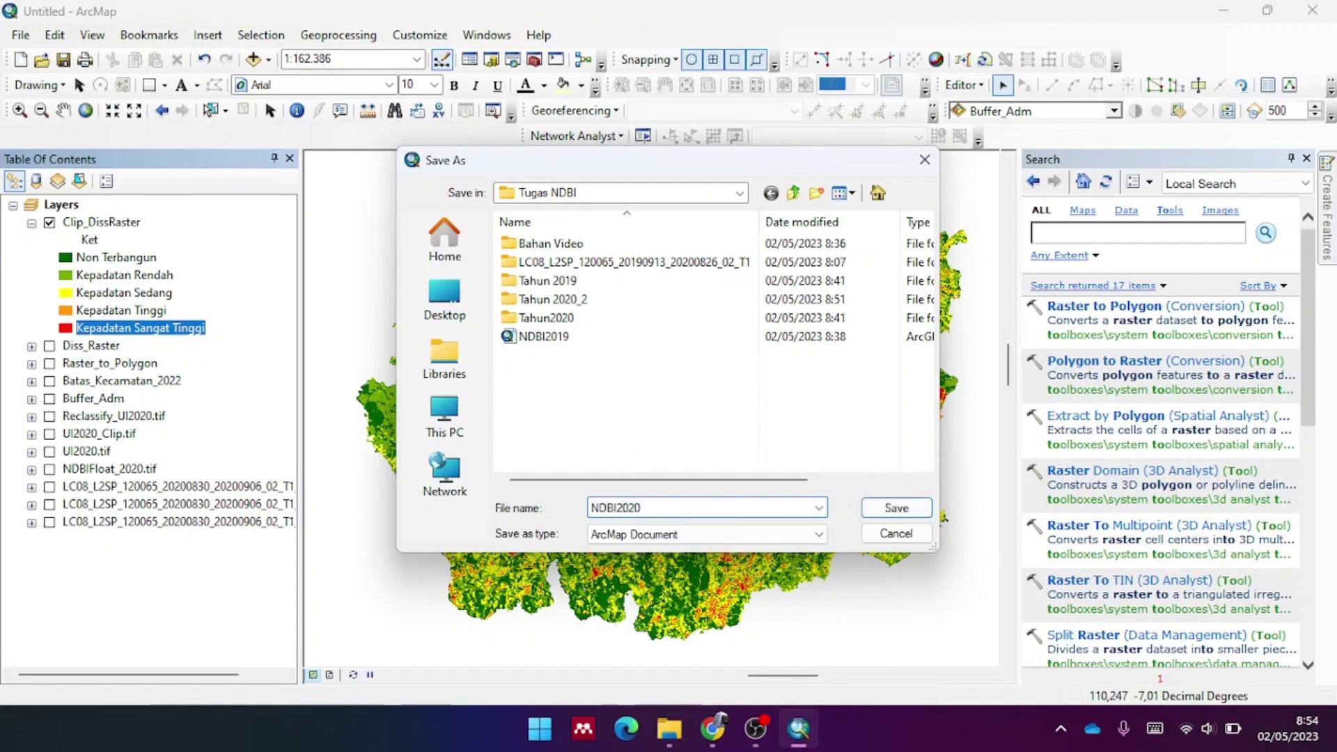
key(Return)
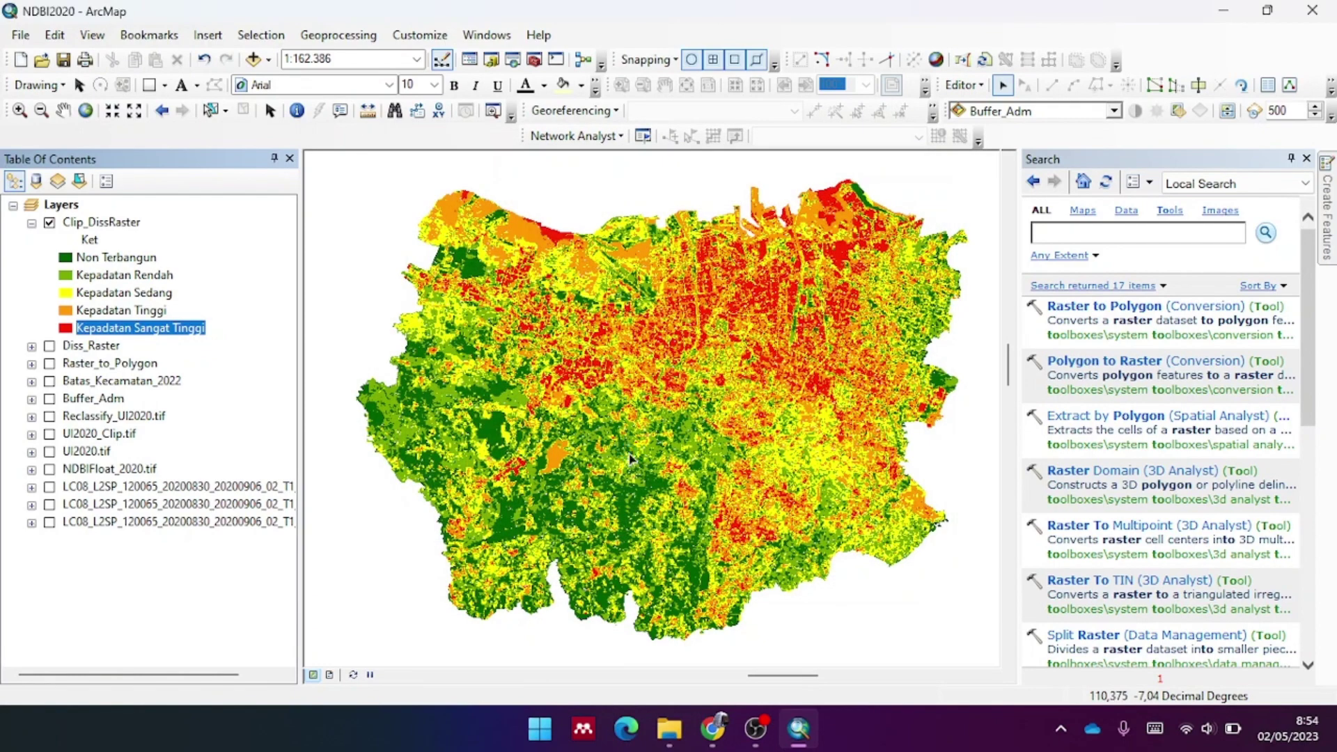